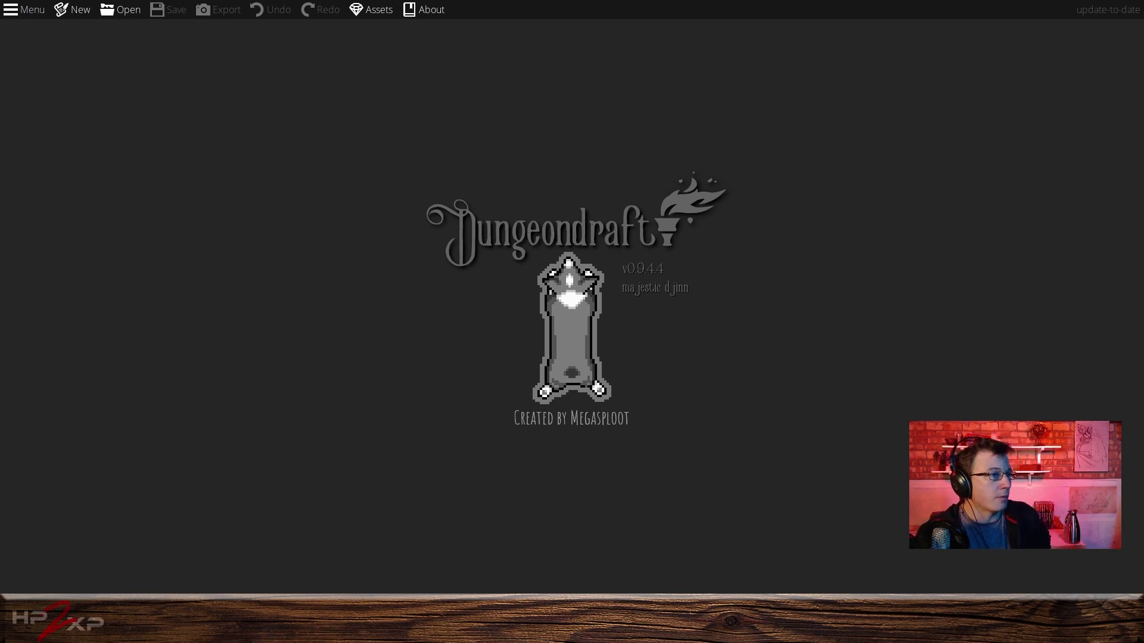
Create a new map from the 55" TV template, 48 by 27 tiles, starting with the Map Wizard.
{"action": "left_click", "coordinate": [87, 10]}
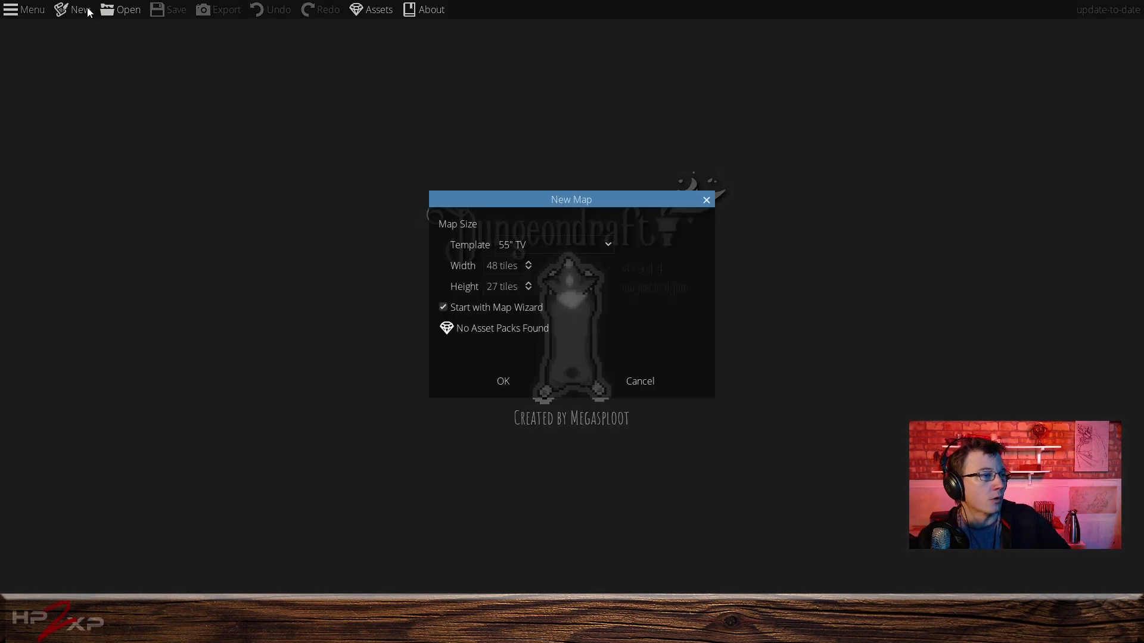
{"action": "left_click", "coordinate": [555, 243]}
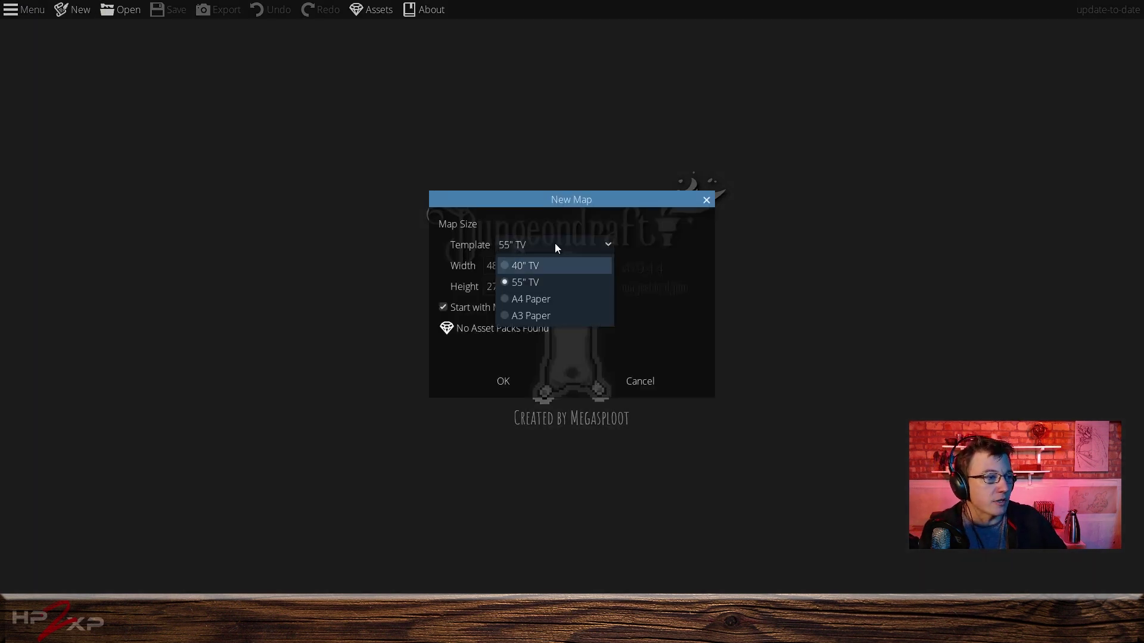
{"action": "left_click", "coordinate": [552, 281]}
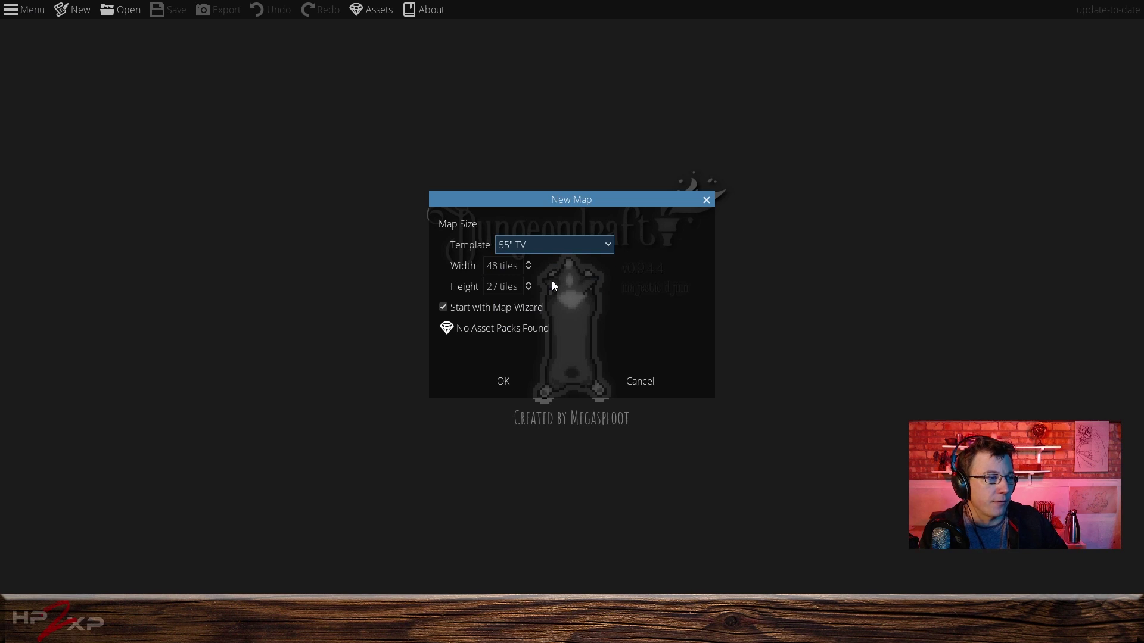
{"action": "left_click", "coordinate": [506, 380]}
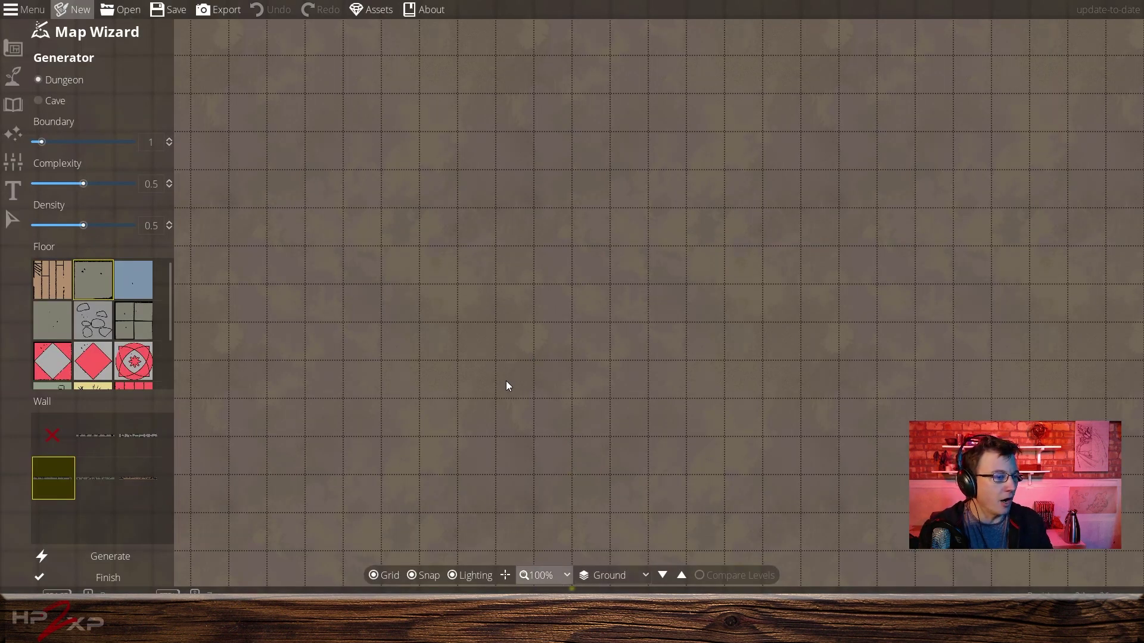
{"action": "left_click", "coordinate": [552, 573]}
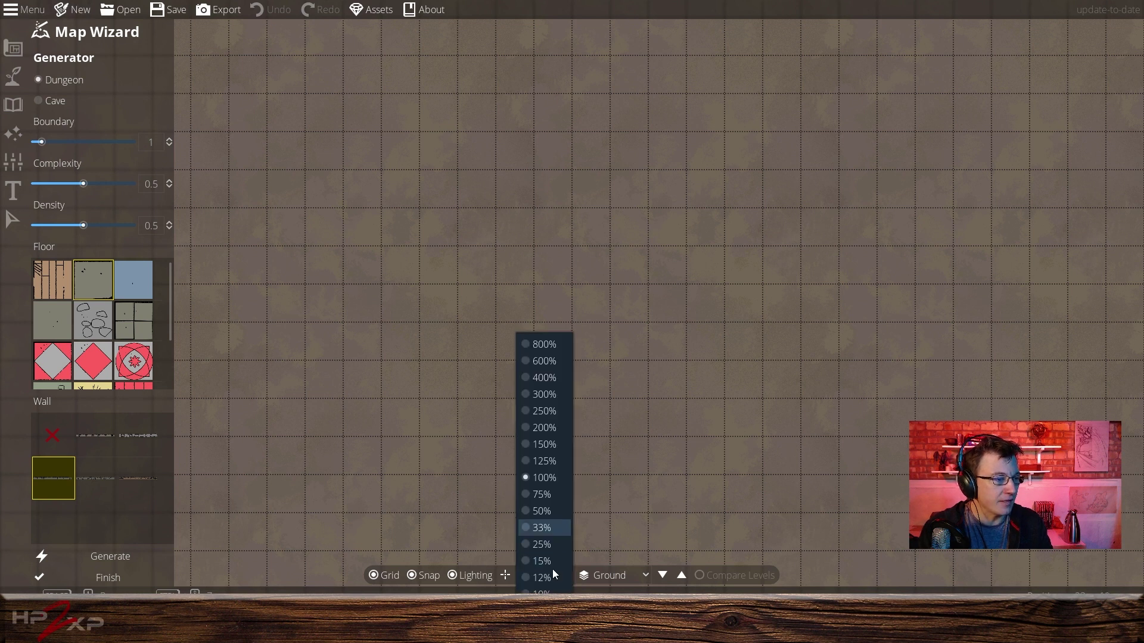
{"action": "left_click", "coordinate": [543, 528]}
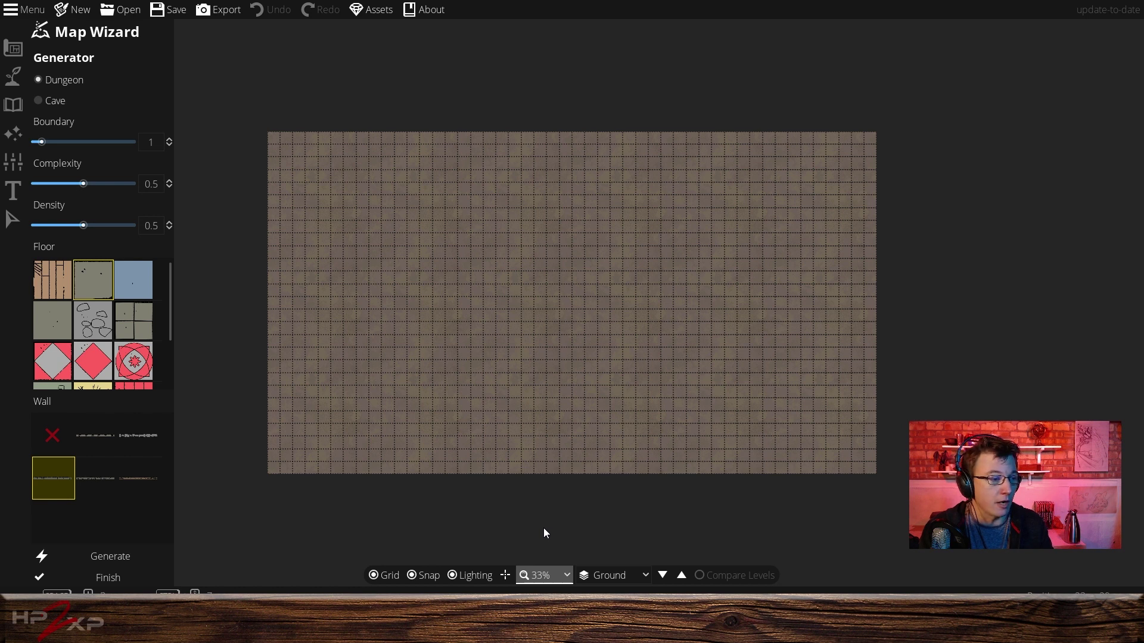
{"action": "left_click", "coordinate": [559, 570]}
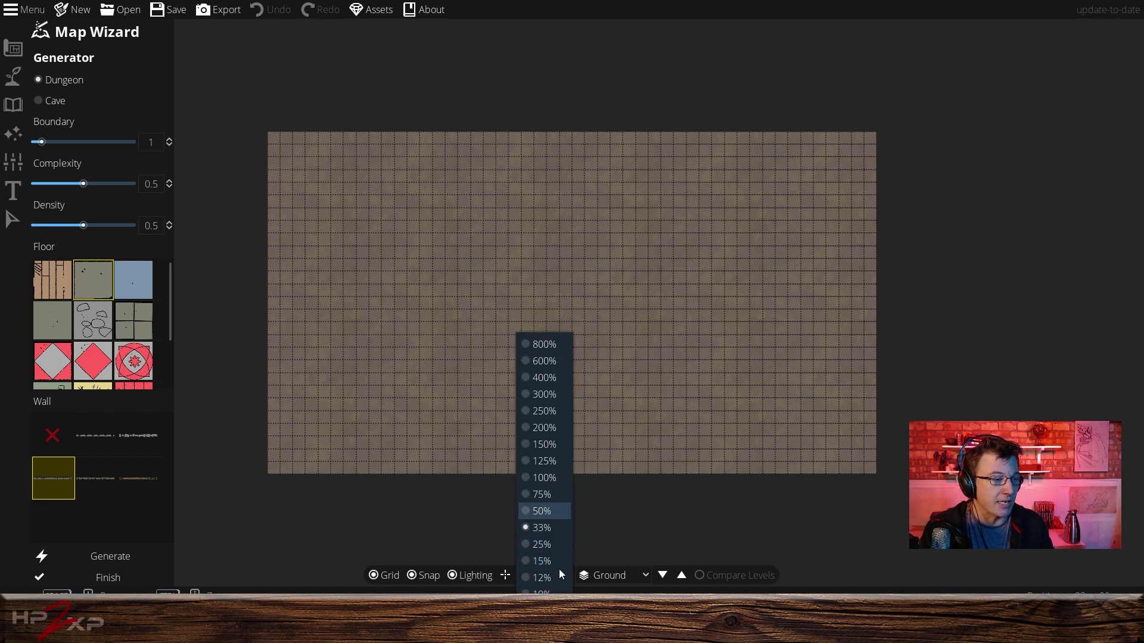
{"action": "left_click", "coordinate": [550, 511]}
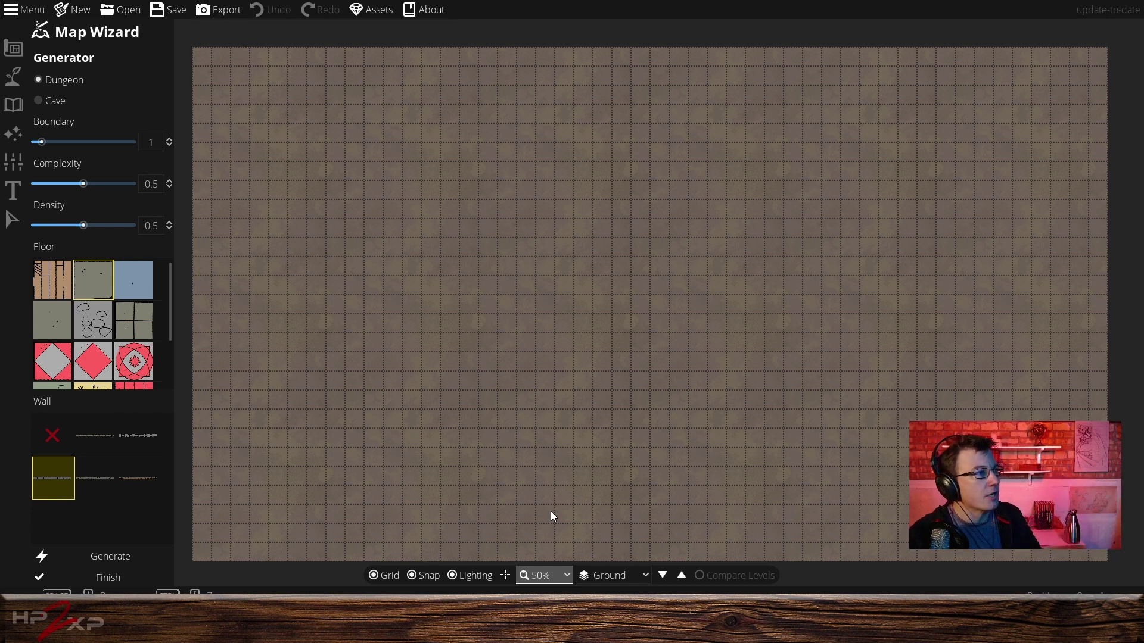
Review the available export modes, including Universal VTT, in the export options without exporting the map.
{"action": "left_click", "coordinate": [233, 15]}
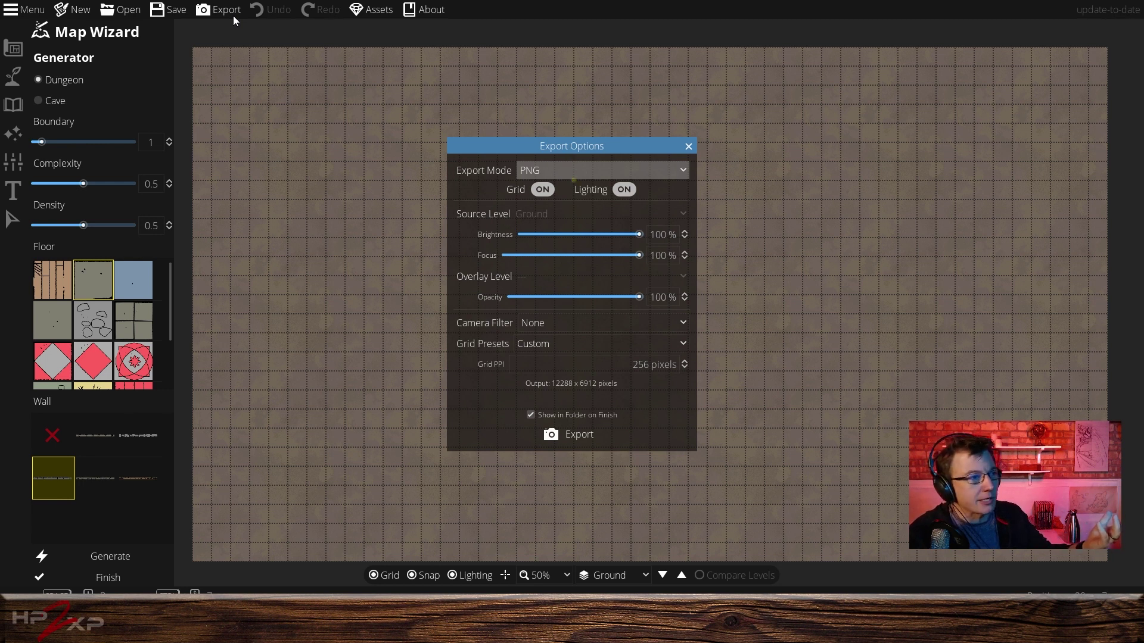
{"action": "left_click", "coordinate": [573, 171]}
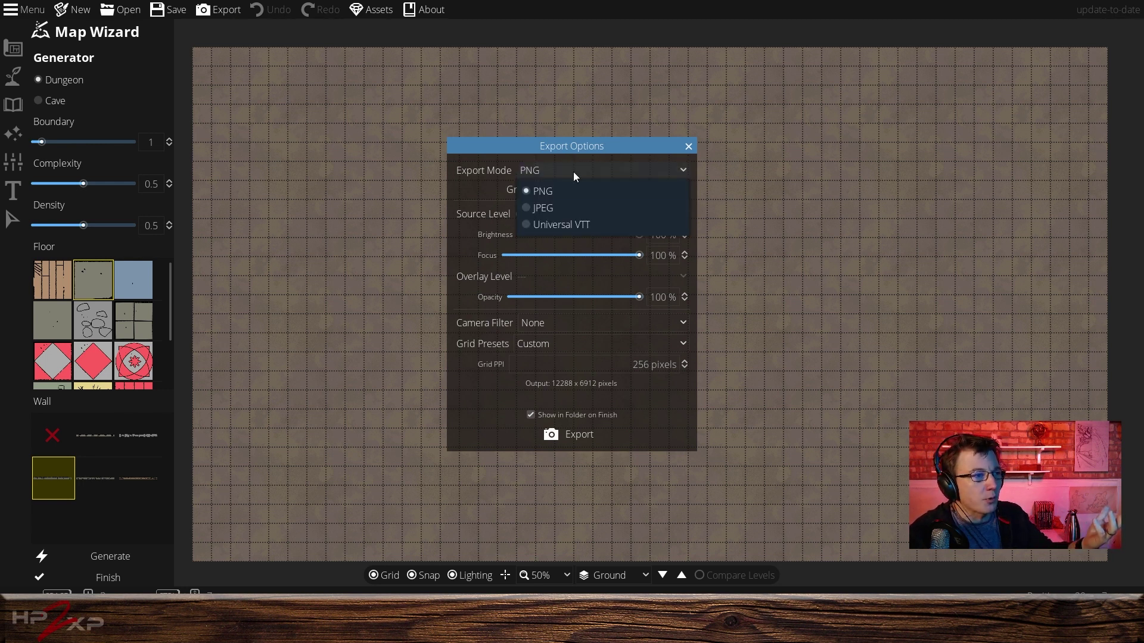
{"action": "key", "text": "Down"}
{"action": "key", "text": "Down"}
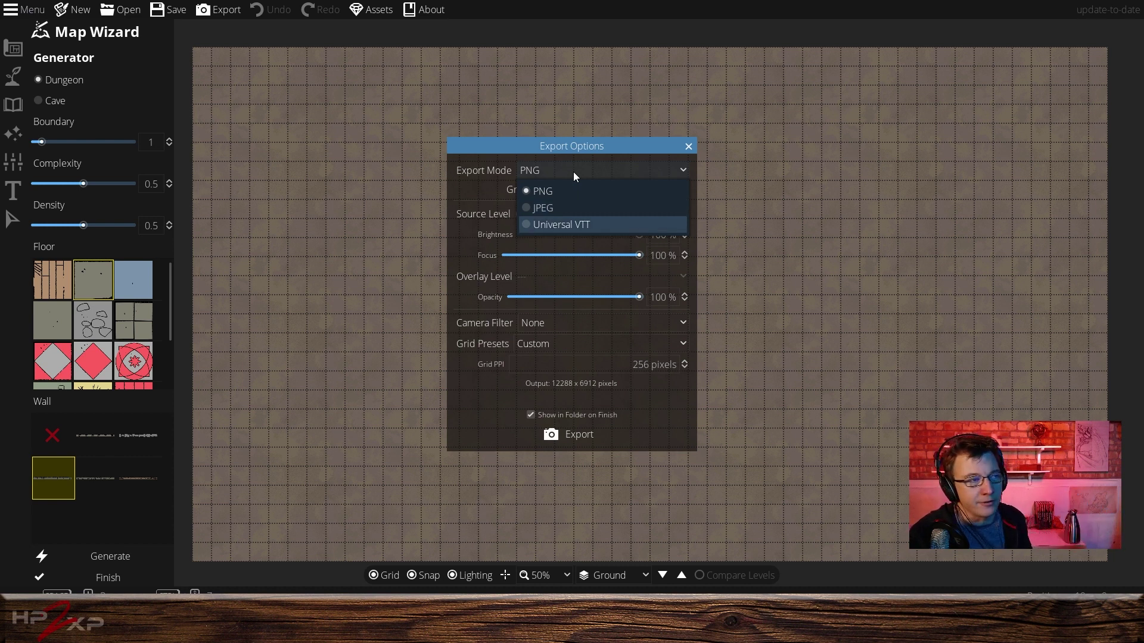
{"action": "key", "text": "Escape"}
{"action": "left_click", "coordinate": [688, 147]}
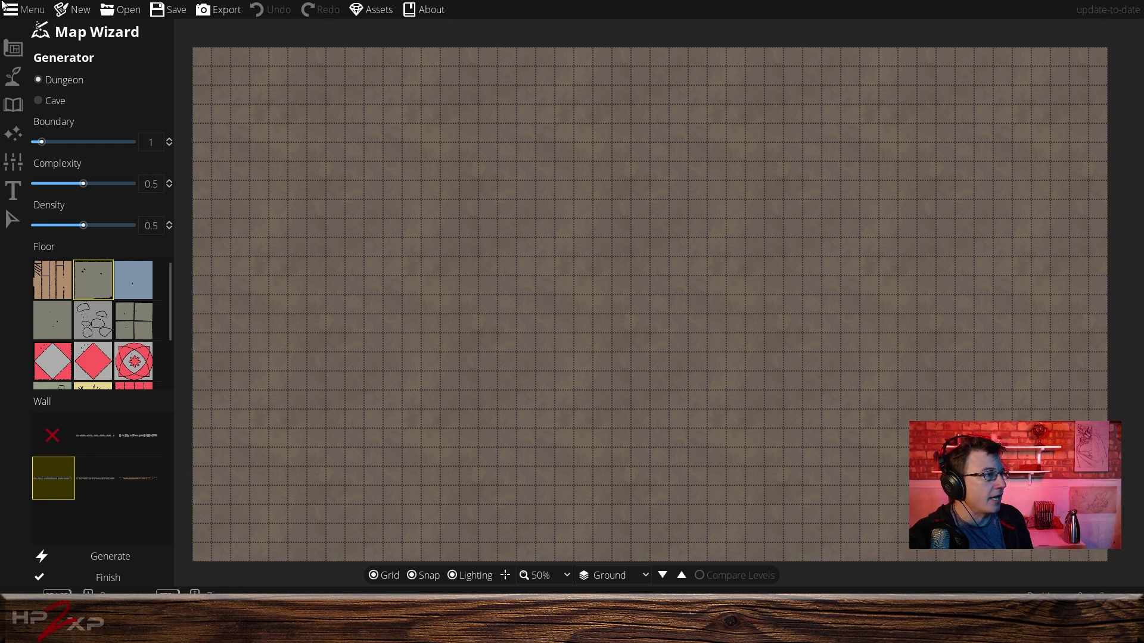
Generate a cave layout on the map with the Map Wizard.
{"action": "left_click", "coordinate": [53, 102]}
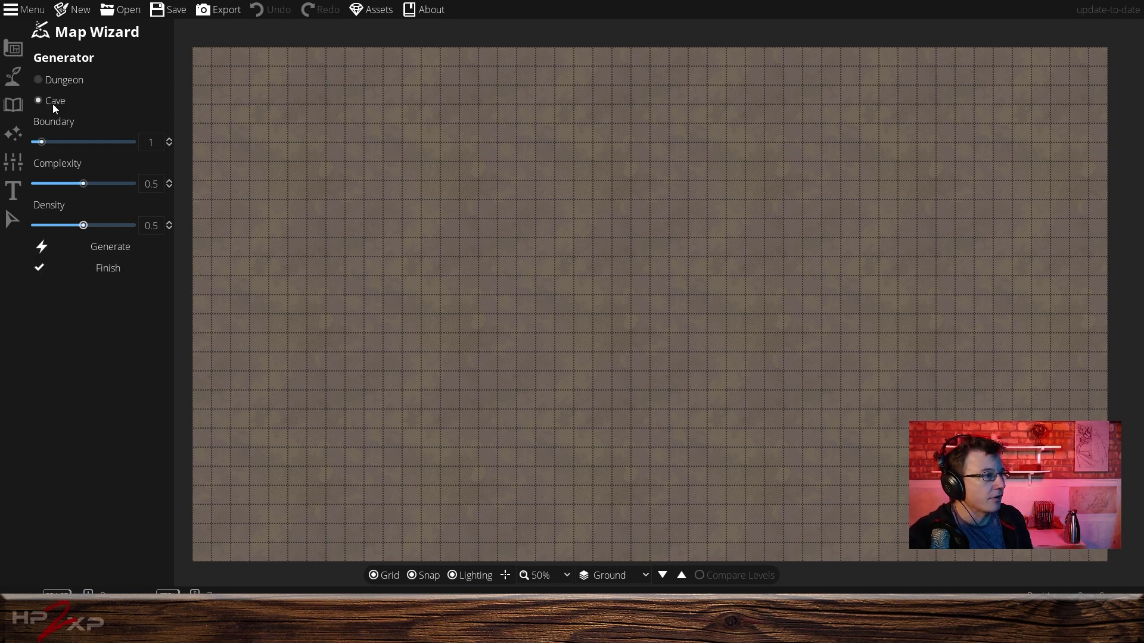
{"action": "left_click", "coordinate": [118, 244]}
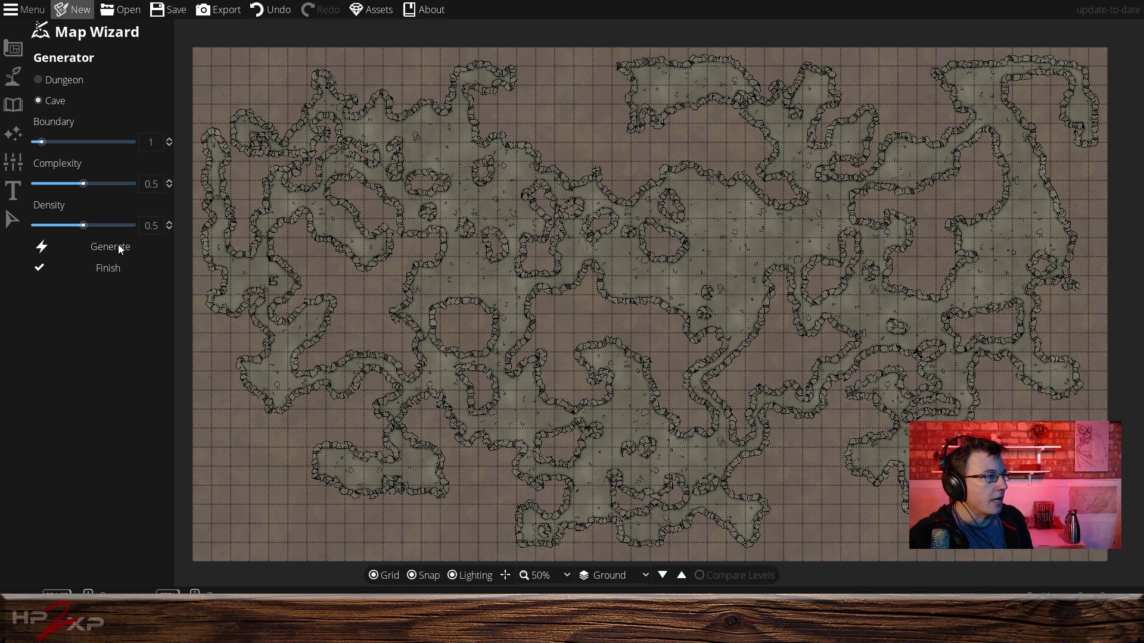
Discard the cave map and generate a dungeon layout on a new 55" TV map.
{"action": "left_click", "coordinate": [75, 14]}
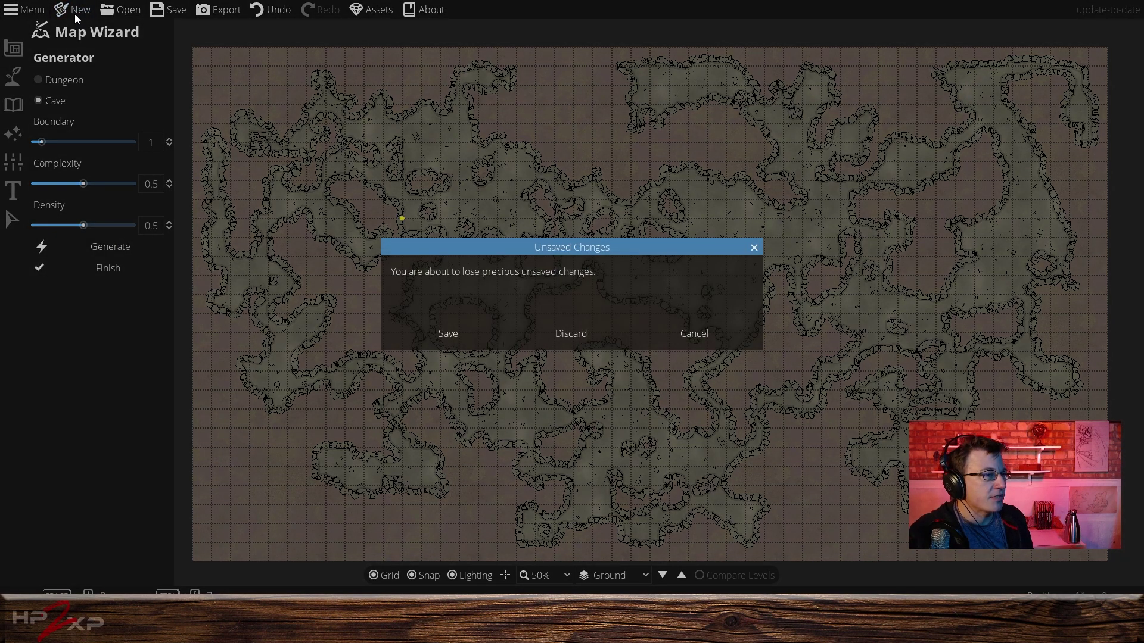
{"action": "left_click", "coordinate": [567, 330]}
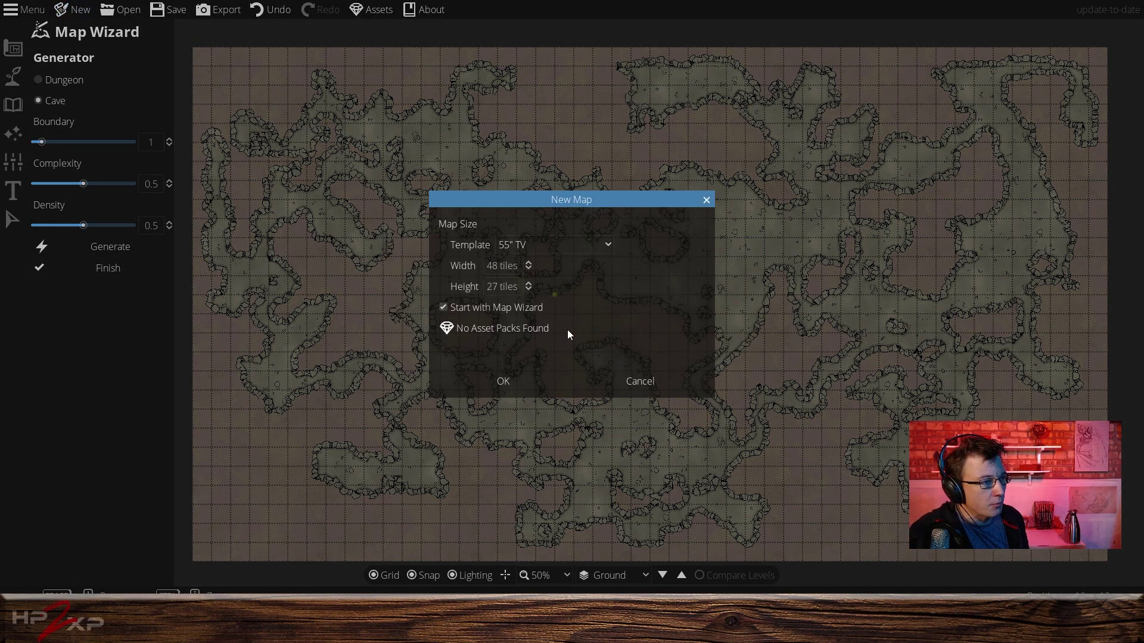
{"action": "left_click", "coordinate": [512, 381]}
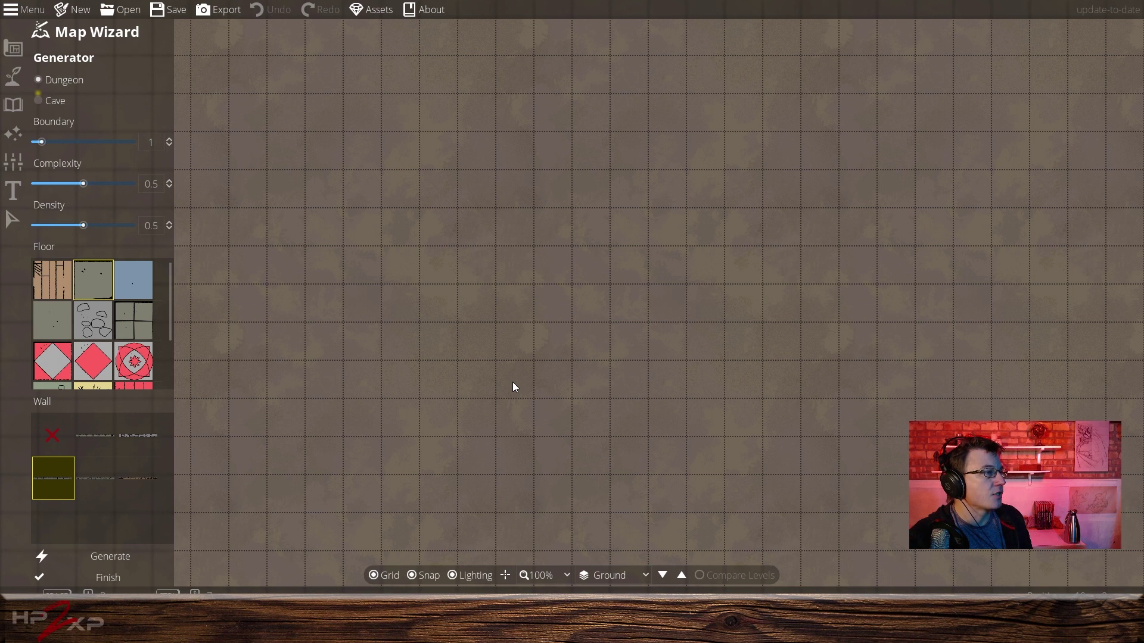
{"action": "left_click", "coordinate": [121, 555]}
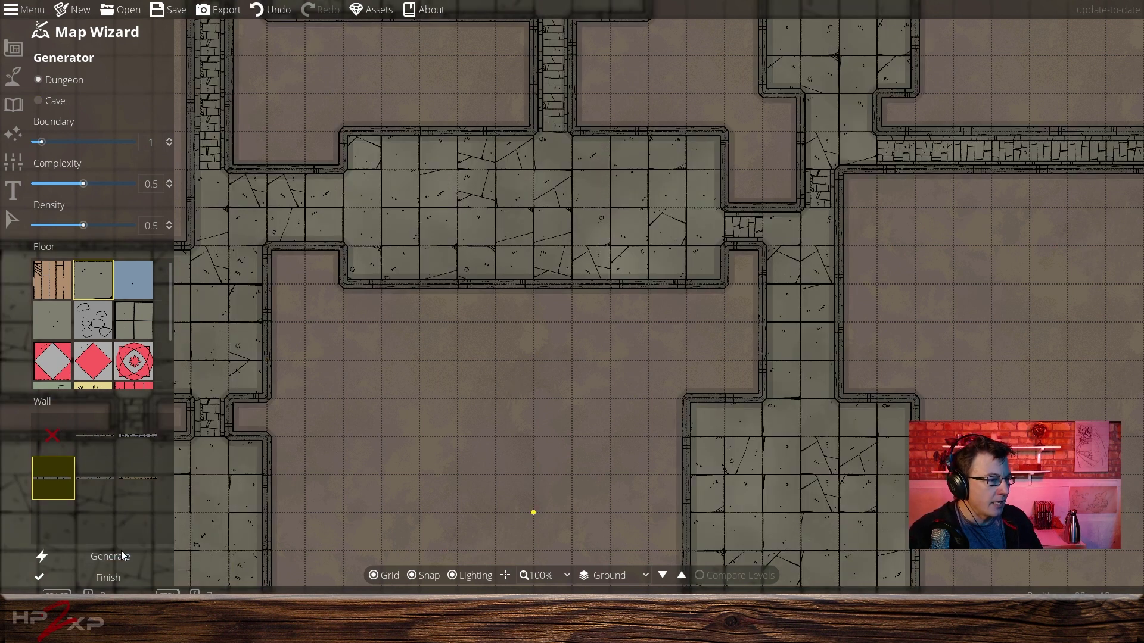
{"action": "left_click", "coordinate": [541, 575]}
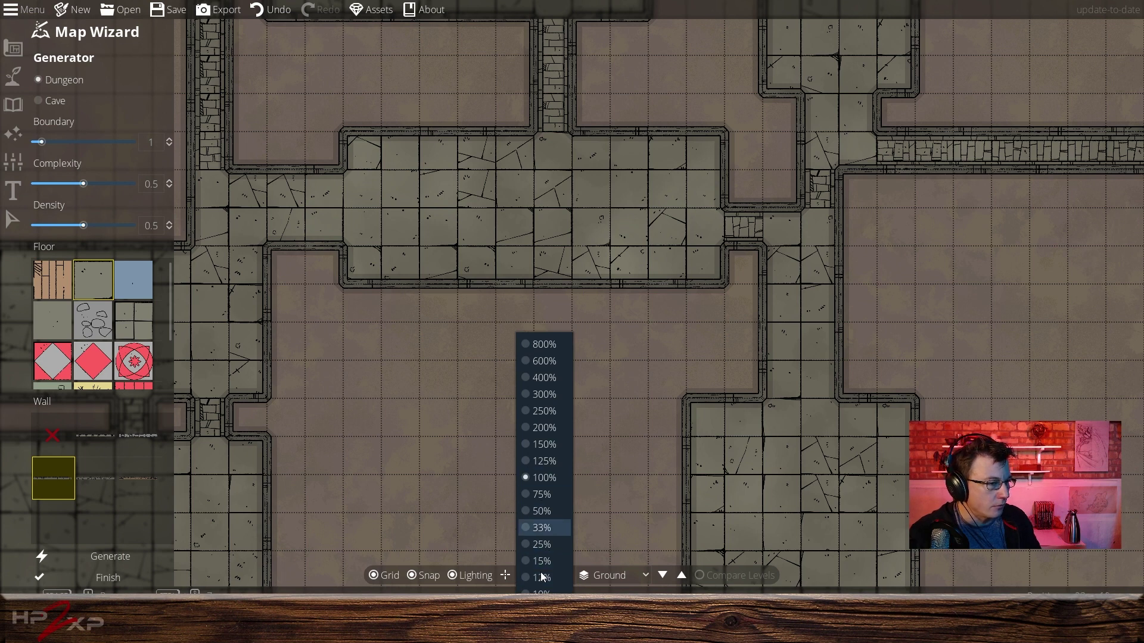
{"action": "left_click", "coordinate": [541, 528]}
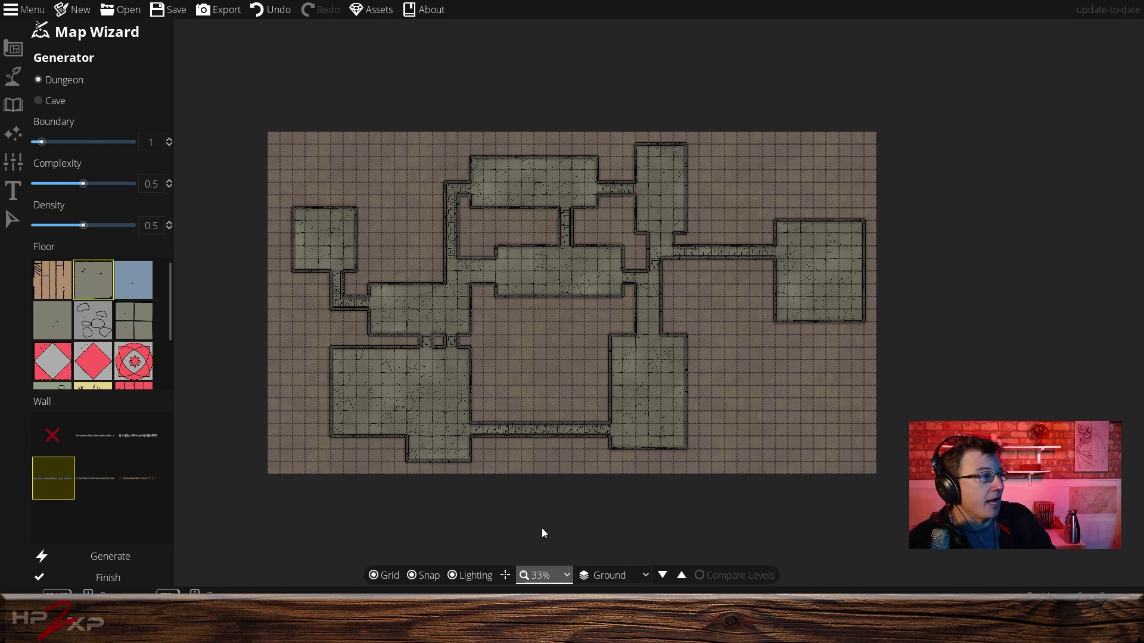
Discard the dungeon map and create a new blank 55" TV map starting with the Map Wizard.
{"action": "key", "text": "ctrl+e"}
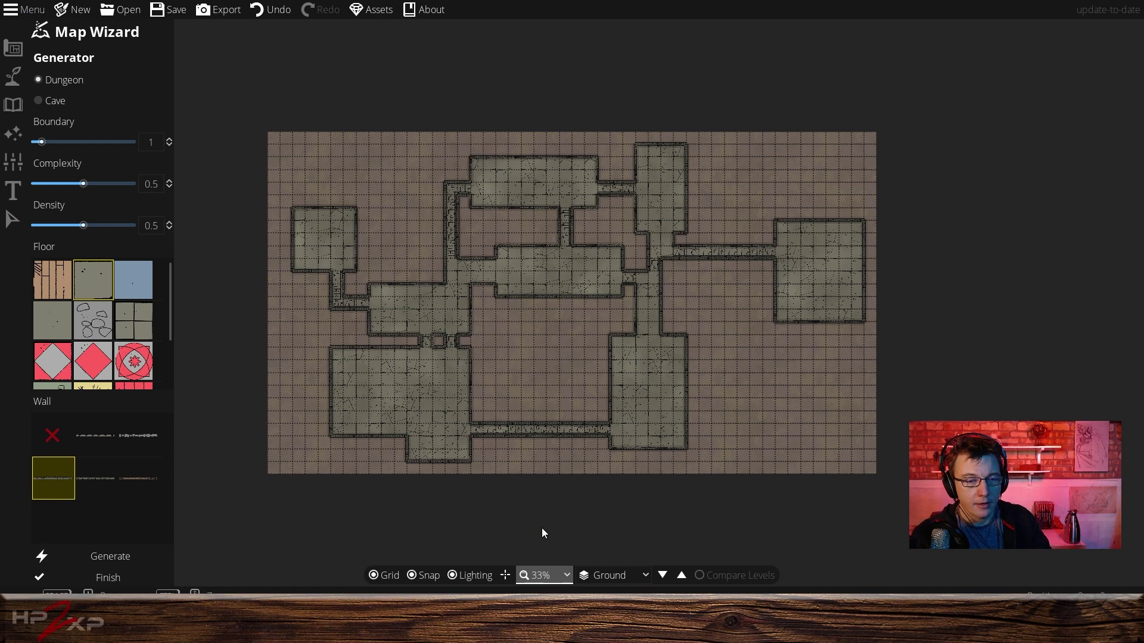
{"action": "left_click", "coordinate": [77, 10]}
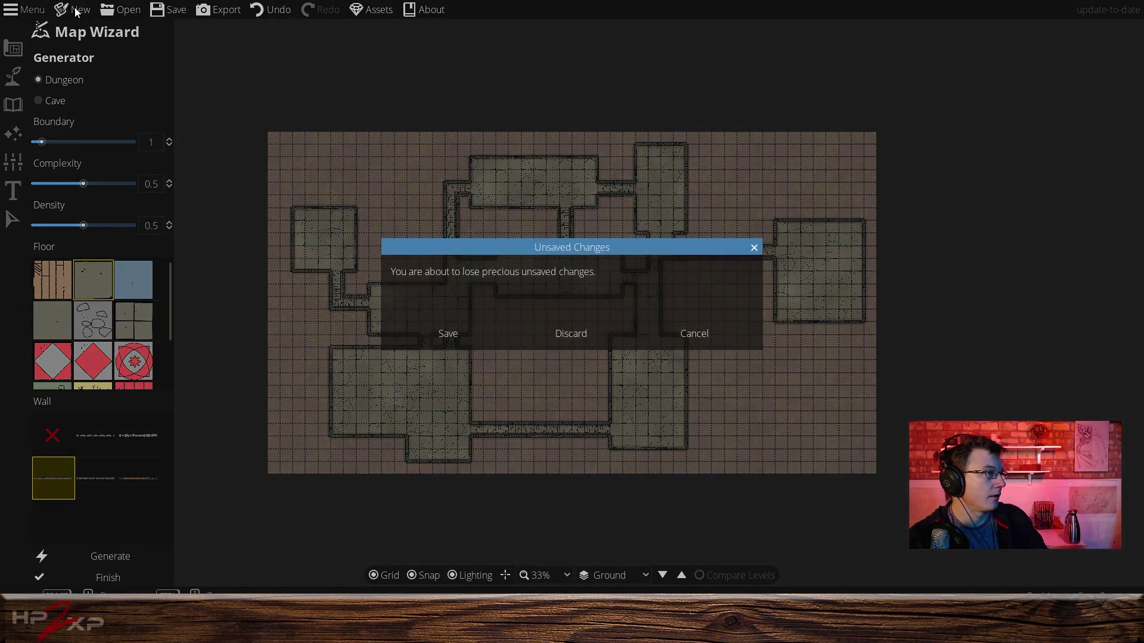
{"action": "left_click", "coordinate": [570, 334]}
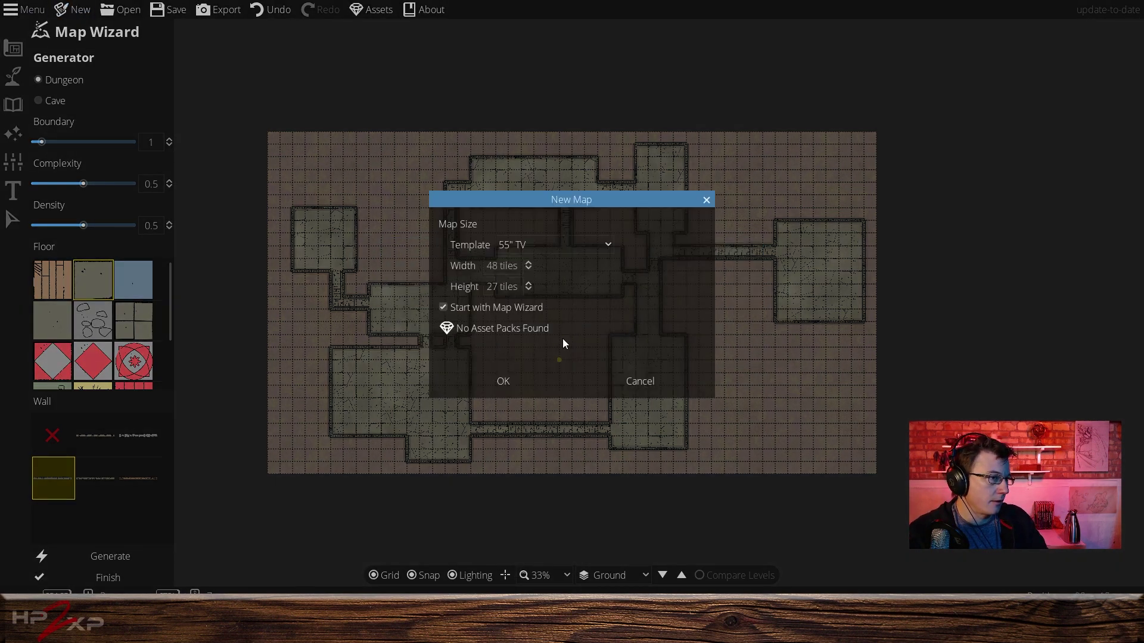
{"action": "left_click", "coordinate": [515, 381]}
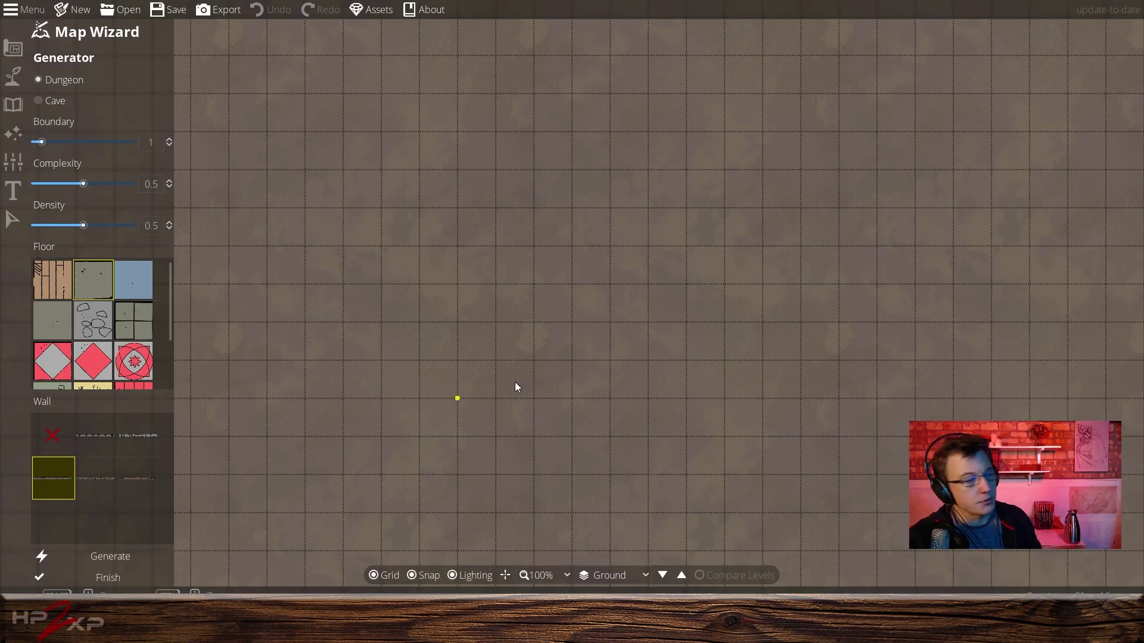
{"action": "left_click", "coordinate": [543, 575]}
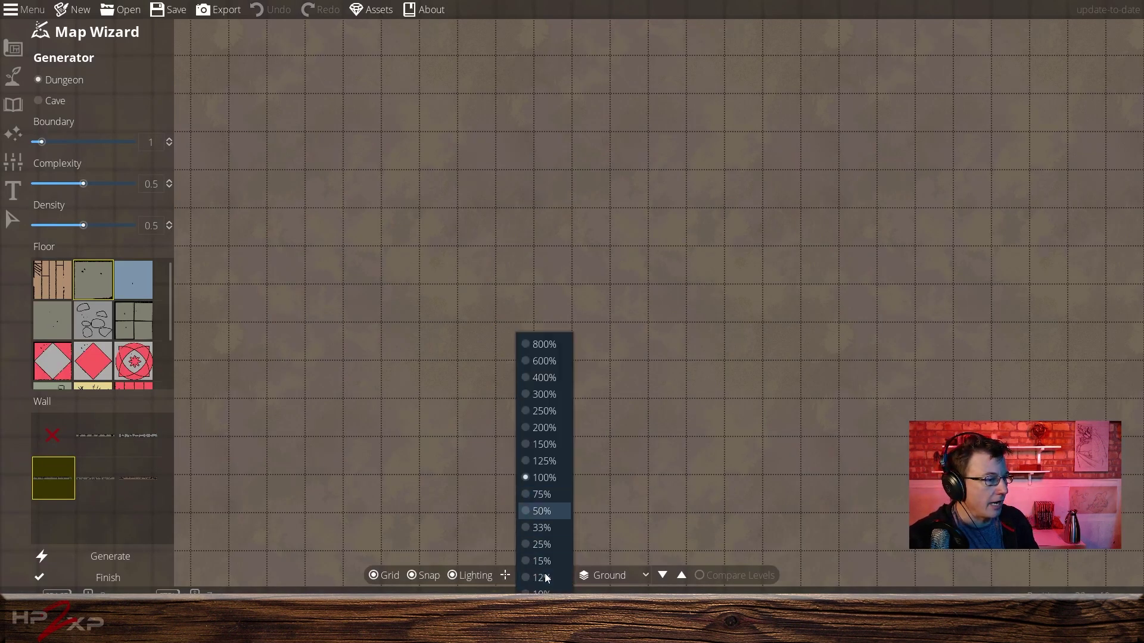
{"action": "left_click", "coordinate": [544, 512]}
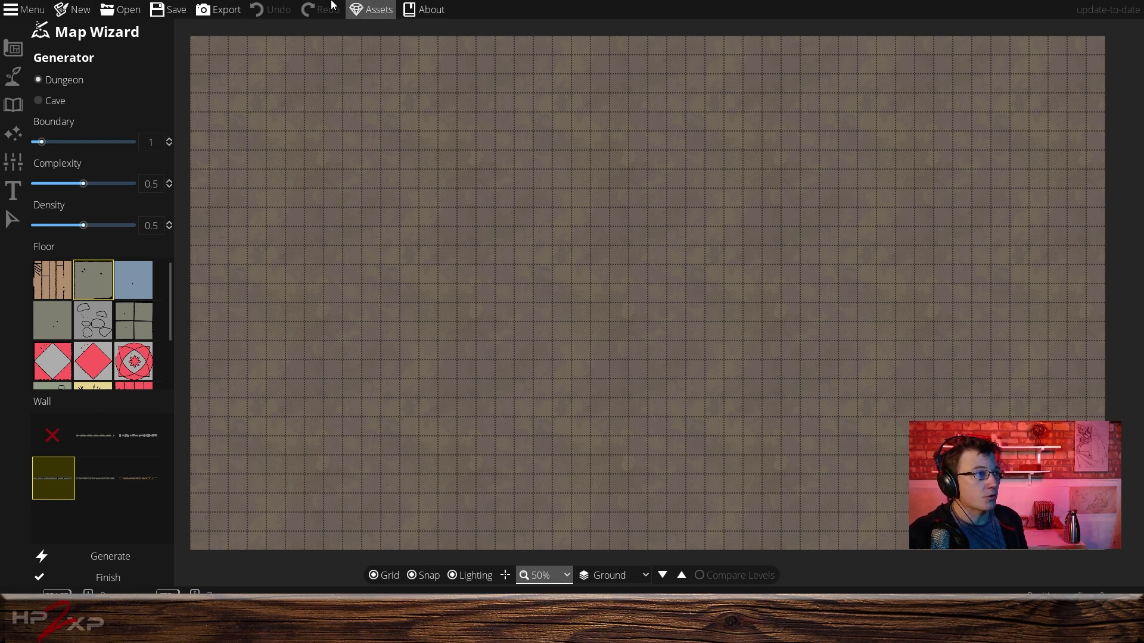
Check the custom assets settings and the general map and preference commands without changing anything.
{"action": "left_click", "coordinate": [373, 9]}
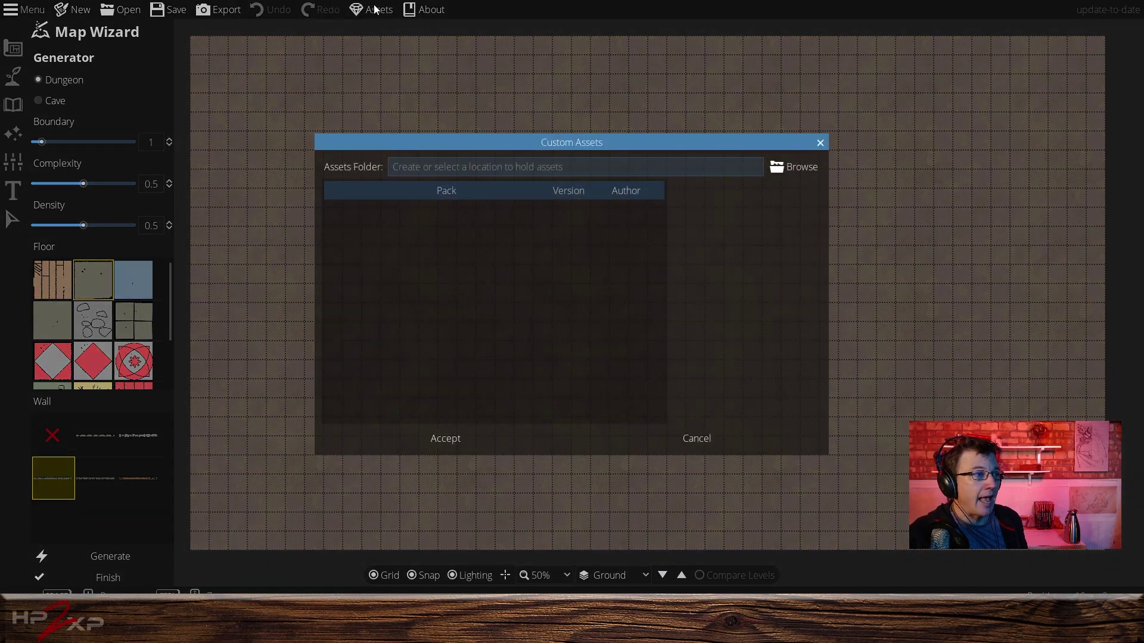
{"action": "left_click", "coordinate": [820, 143]}
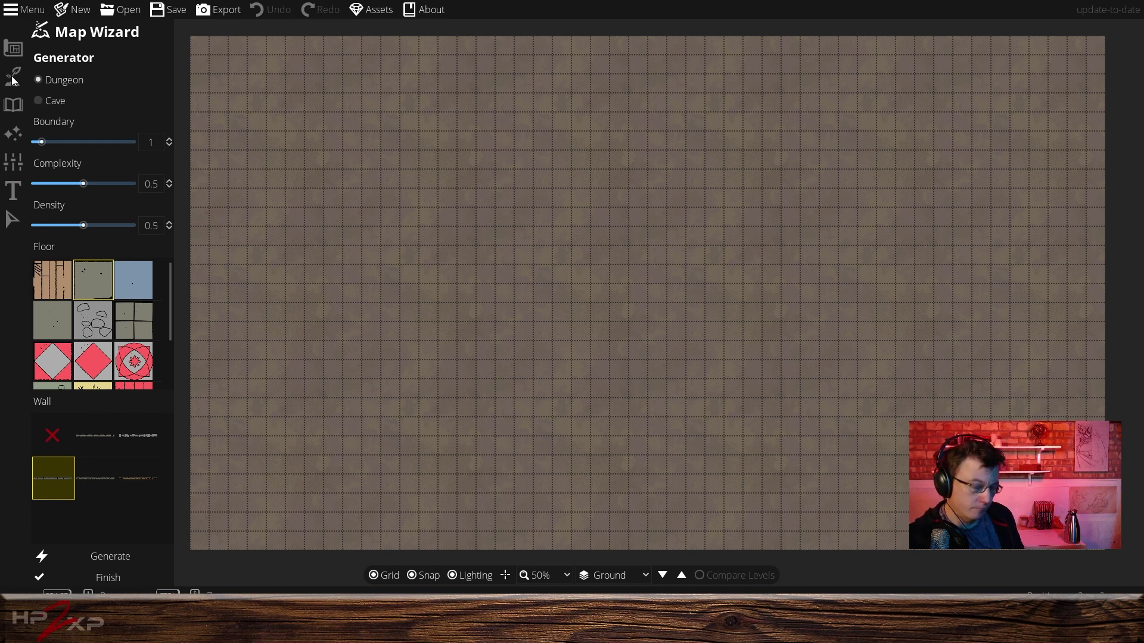
{"action": "left_click", "coordinate": [20, 10]}
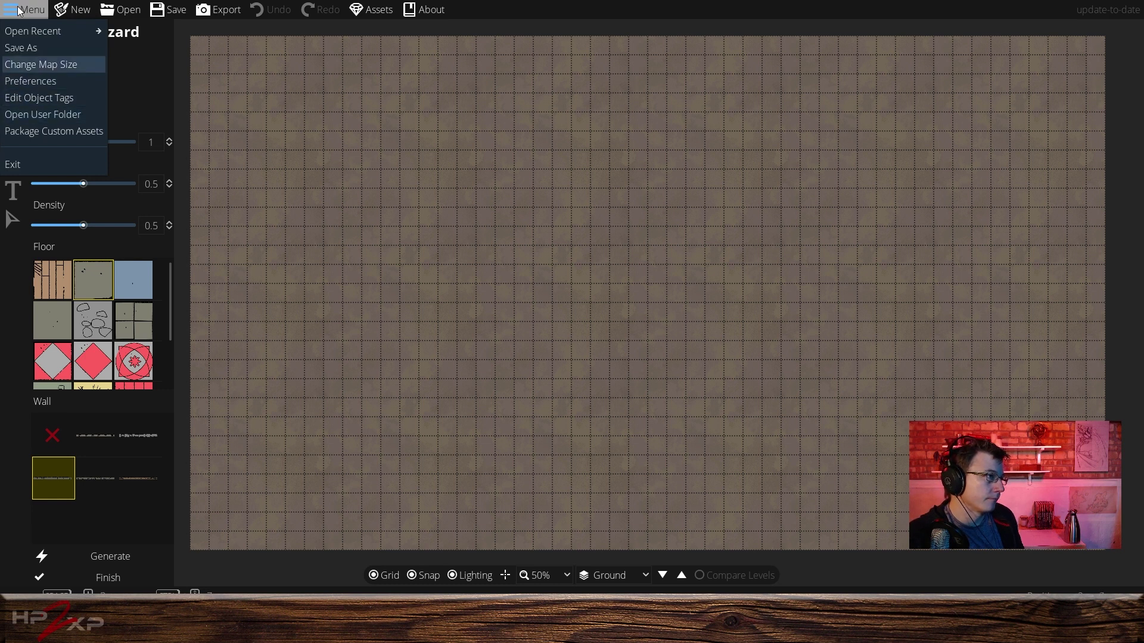
{"action": "left_click", "coordinate": [109, 104]}
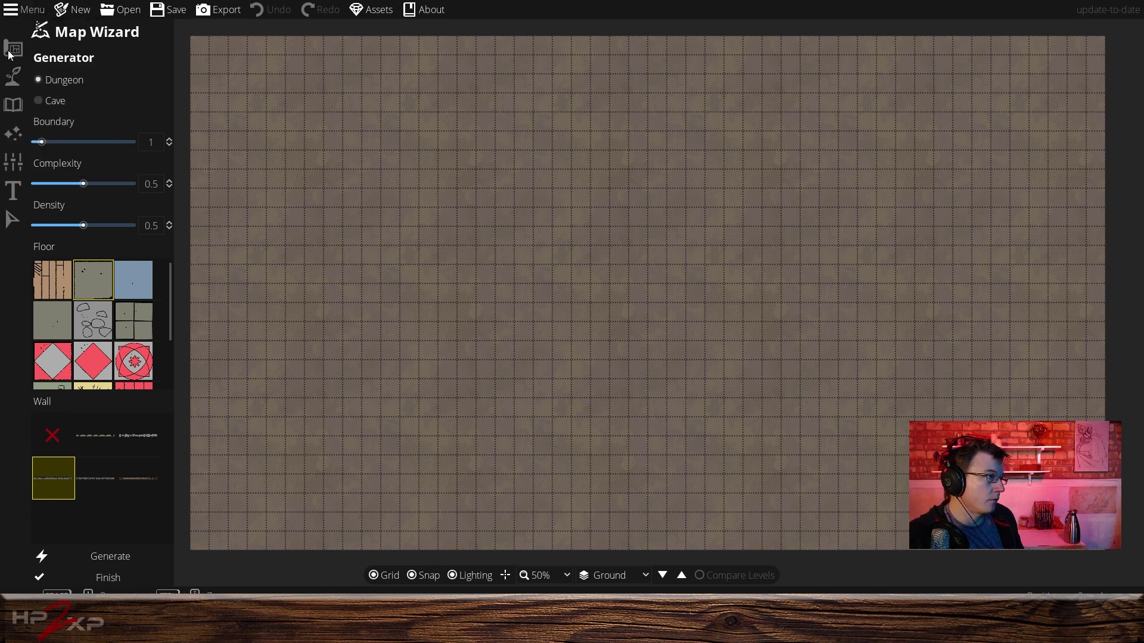
Create a new 55" TV map of 48 by 27 tiles without starting the Map Wizard.
{"action": "left_click", "coordinate": [70, 9]}
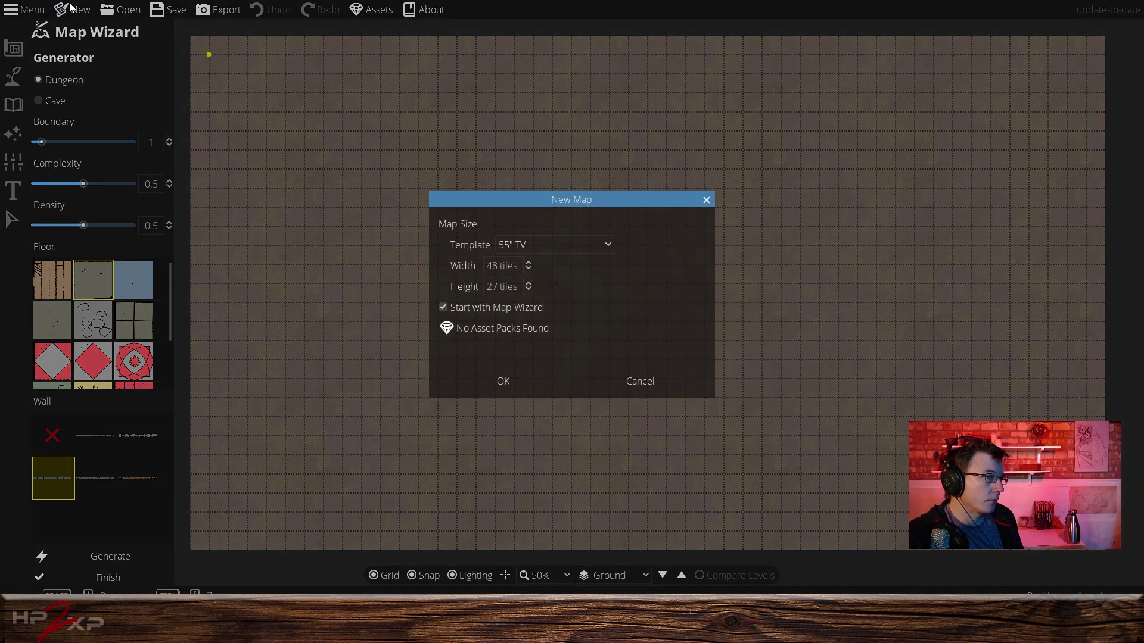
{"action": "left_click", "coordinate": [494, 308]}
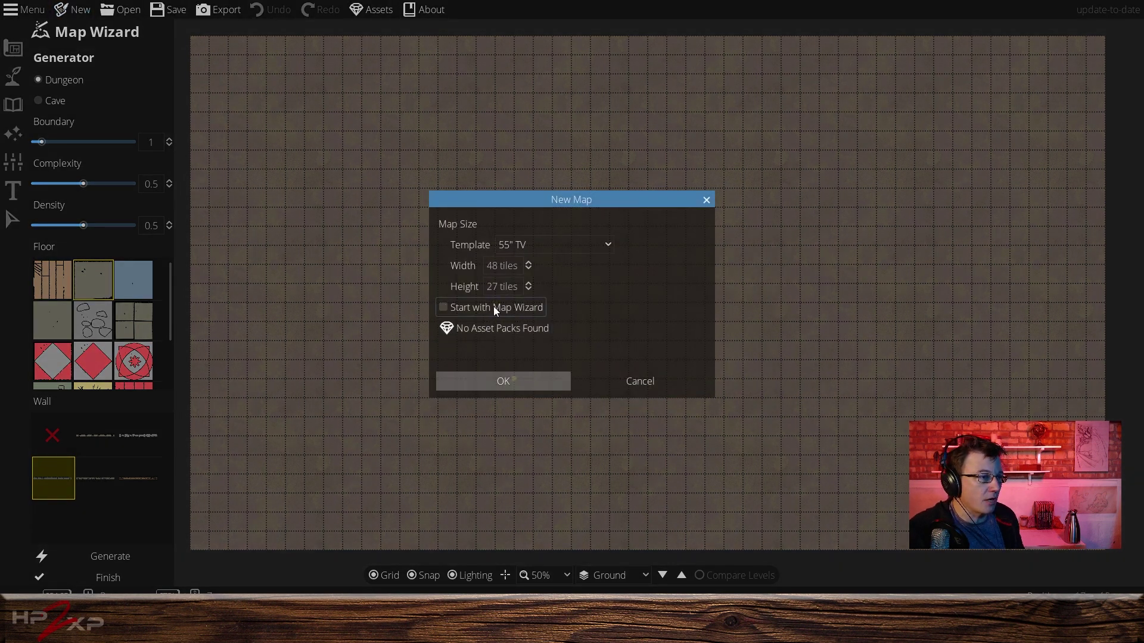
{"action": "left_click", "coordinate": [514, 382]}
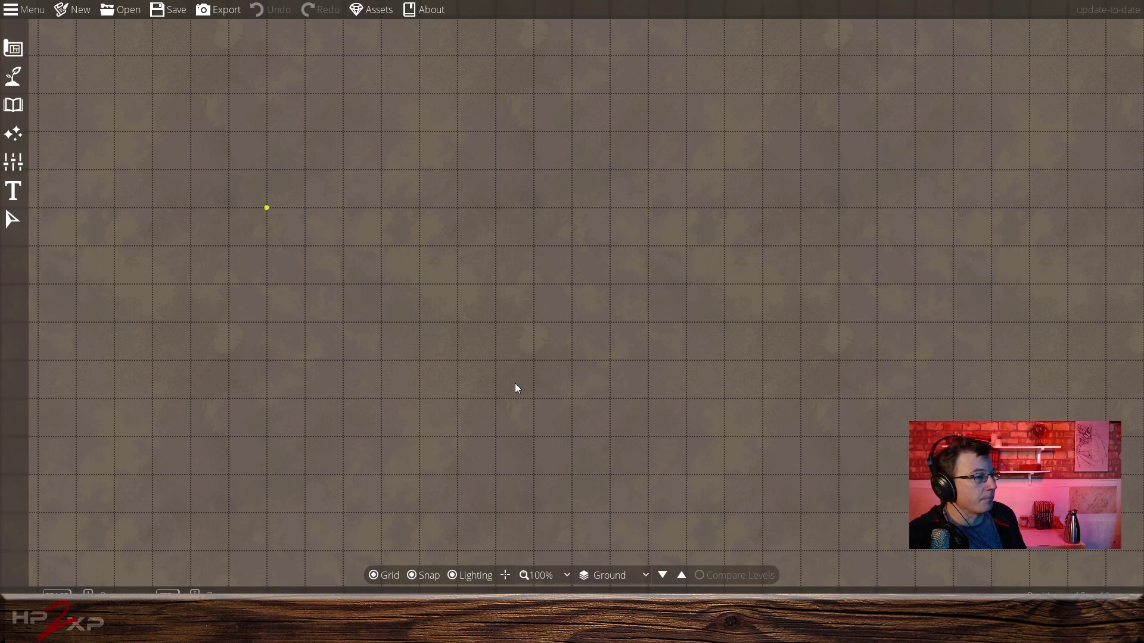
{"action": "left_click", "coordinate": [543, 574]}
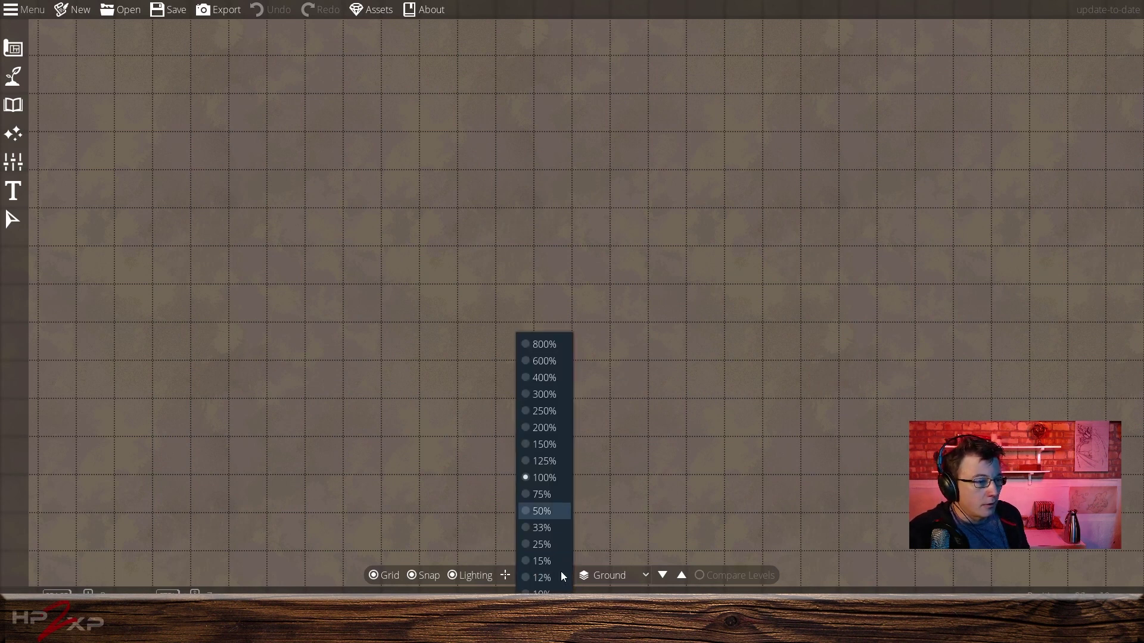
{"action": "left_click", "coordinate": [551, 529]}
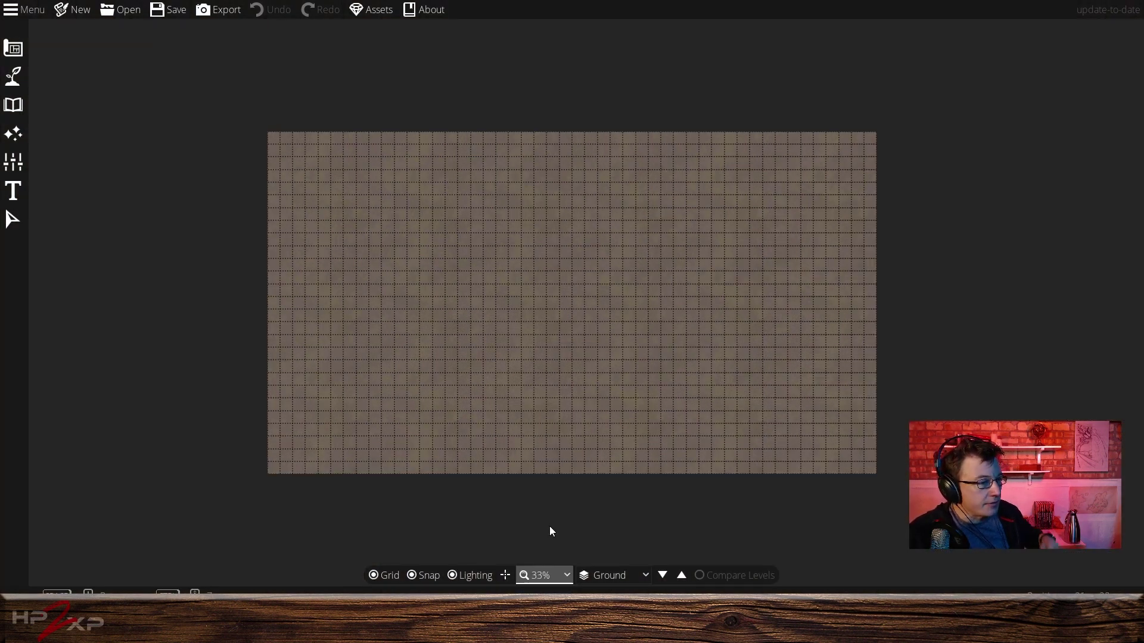
Open the Terrain Brush settings and change the map's terrain biome to Barren.
{"action": "key", "text": "space"}
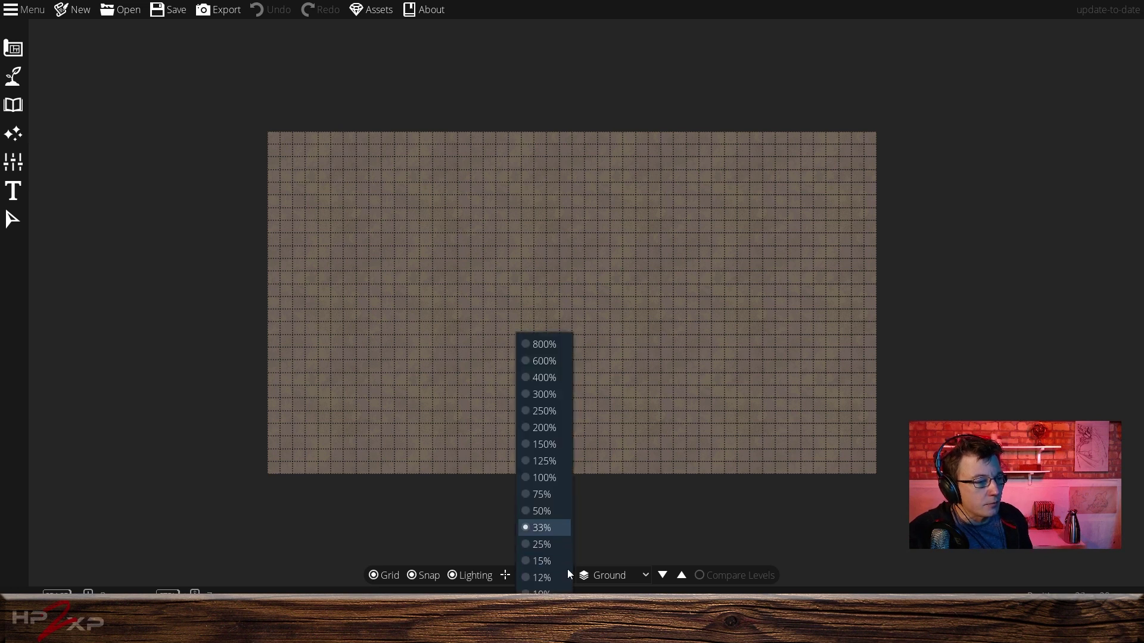
{"action": "key", "text": "Up"}
{"action": "left_click", "coordinate": [552, 515]}
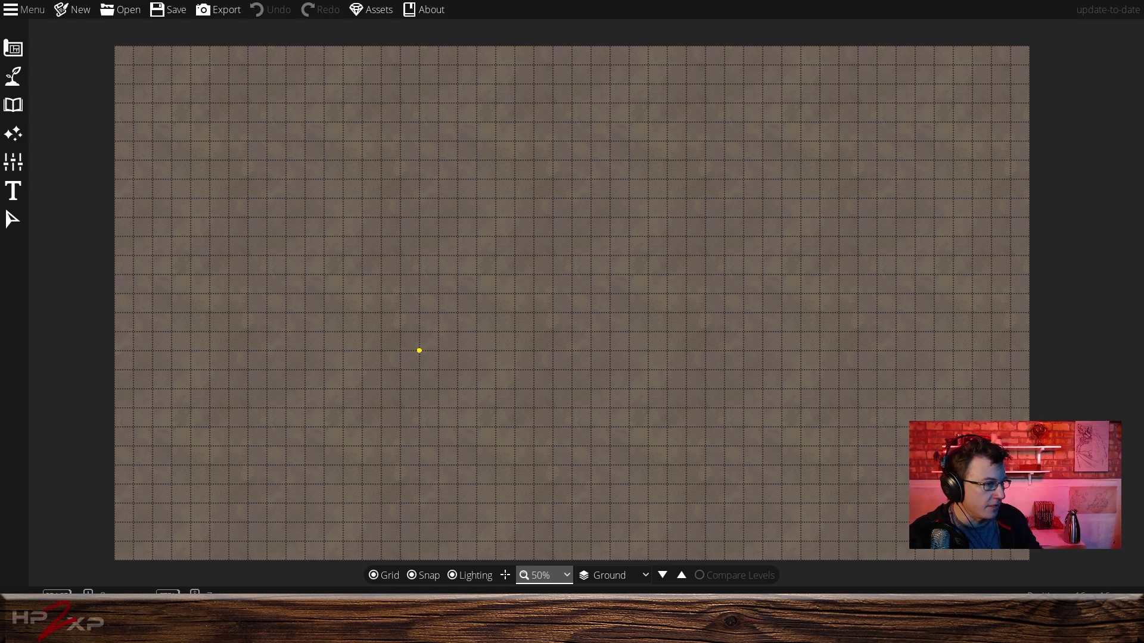
{"action": "left_click_drag", "start_coordinate": [489, 331], "coordinate": [576, 324]}
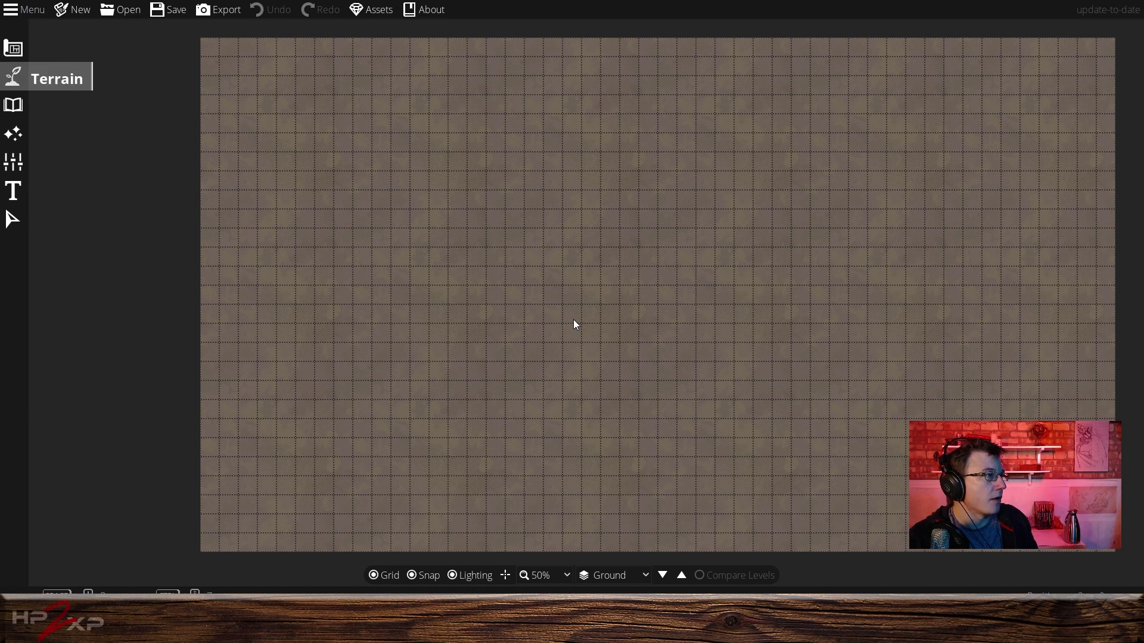
{"action": "left_click", "coordinate": [20, 76]}
{"action": "left_click", "coordinate": [96, 74]}
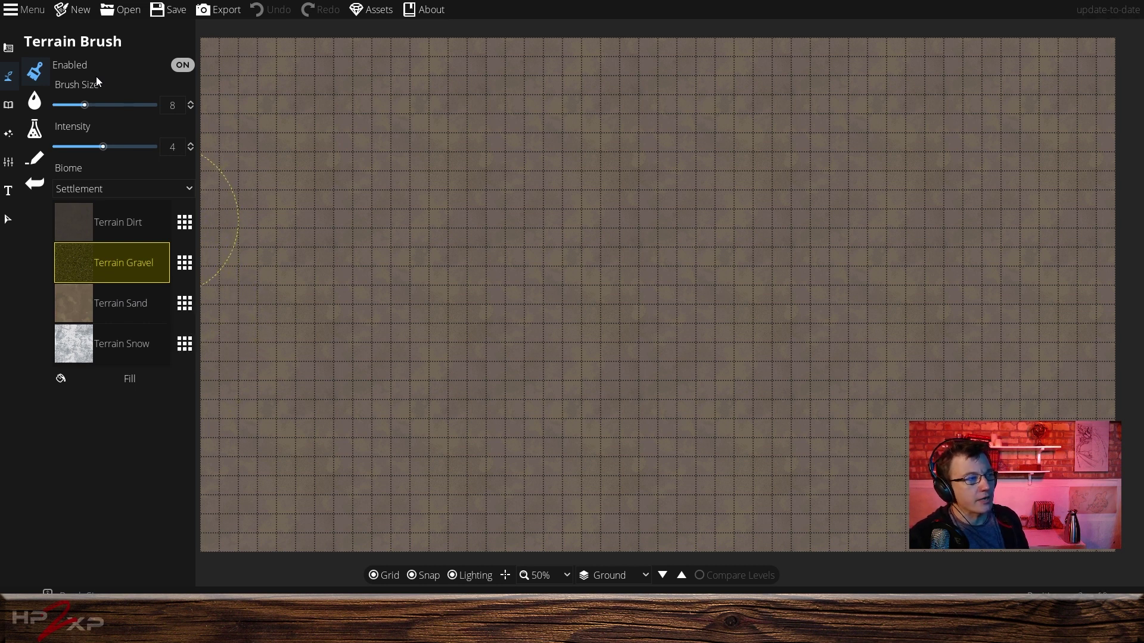
{"action": "left_click", "coordinate": [172, 188]}
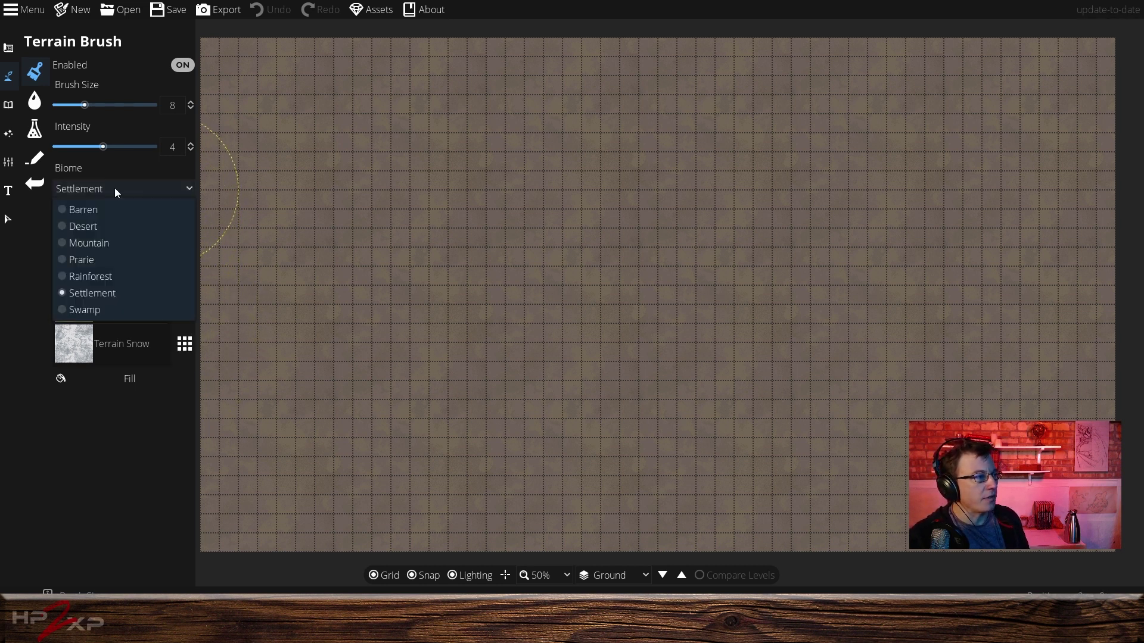
{"action": "left_click", "coordinate": [98, 209]}
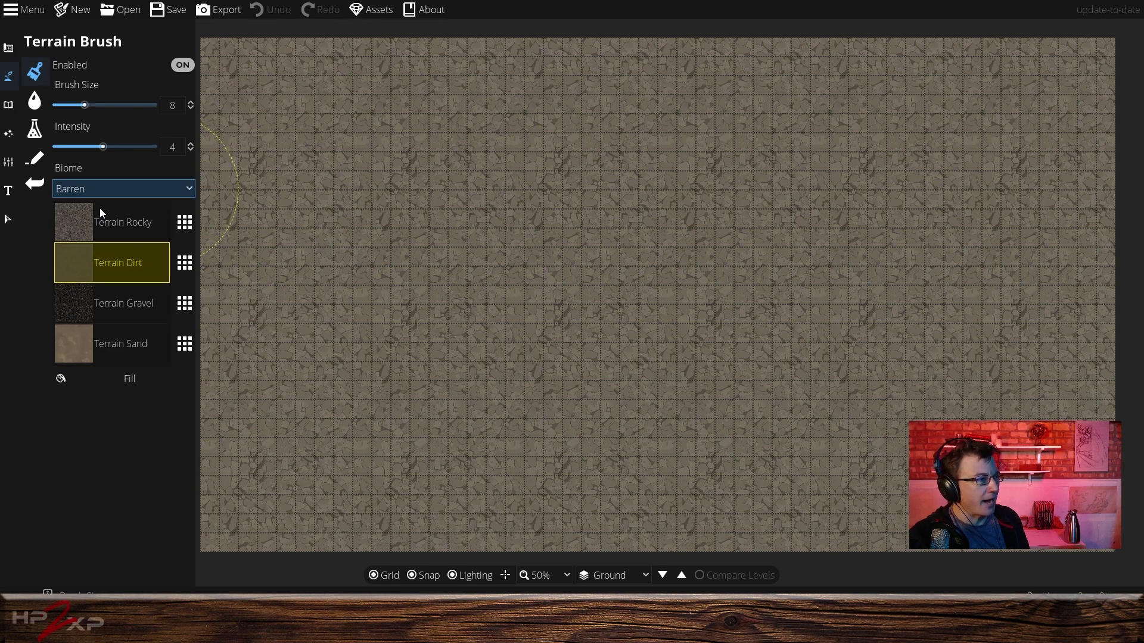
Try the Desert and Mountain terrain biomes on the map.
{"action": "left_click", "coordinate": [102, 188]}
{"action": "left_click", "coordinate": [113, 227]}
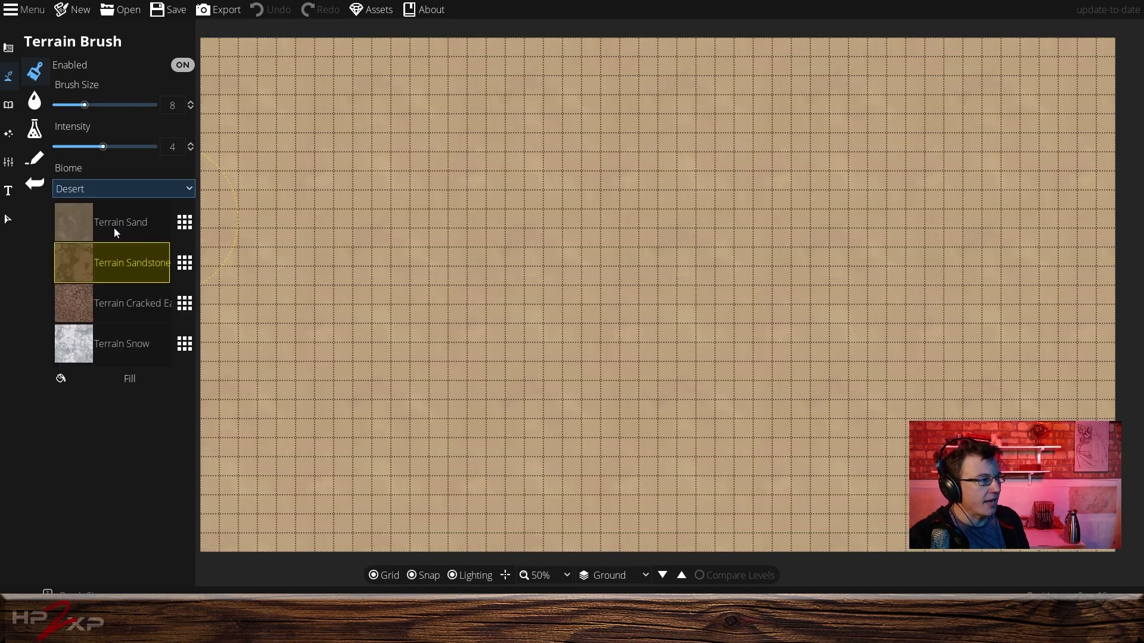
{"action": "left_click", "coordinate": [116, 185]}
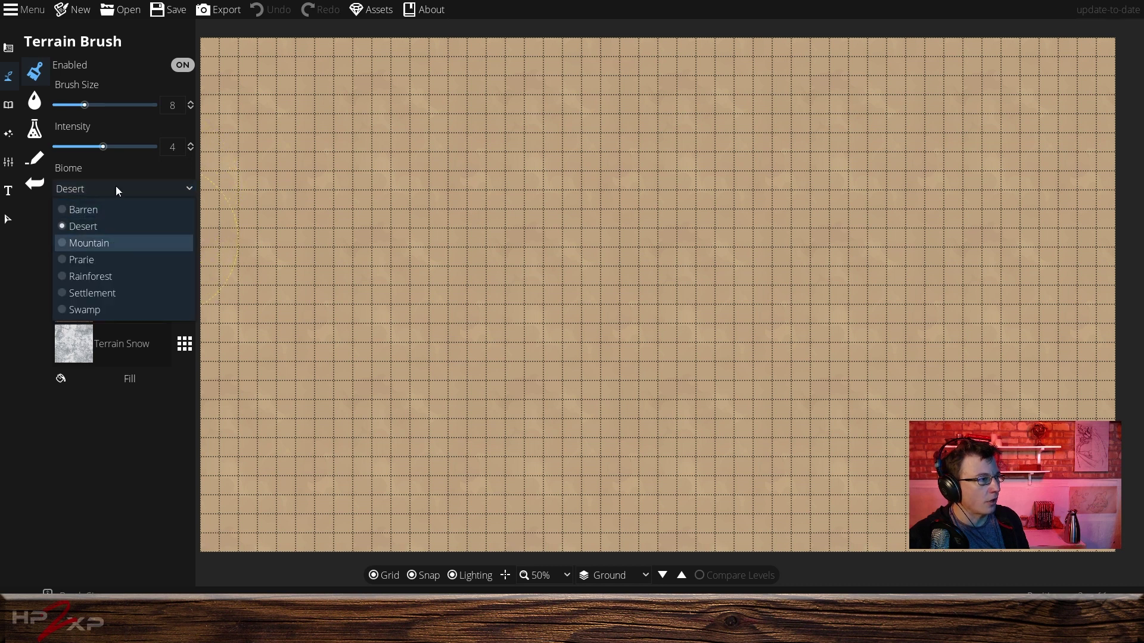
{"action": "left_click", "coordinate": [127, 243]}
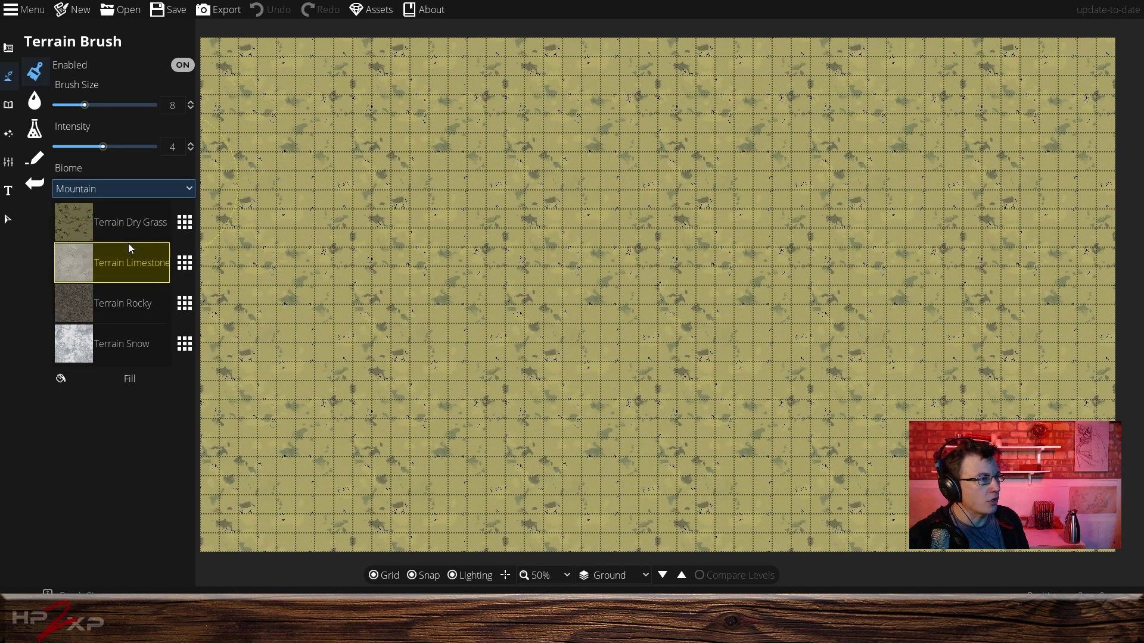
Go through the biome options and set the map's terrain biome to Prarie.
{"action": "left_click", "coordinate": [120, 186]}
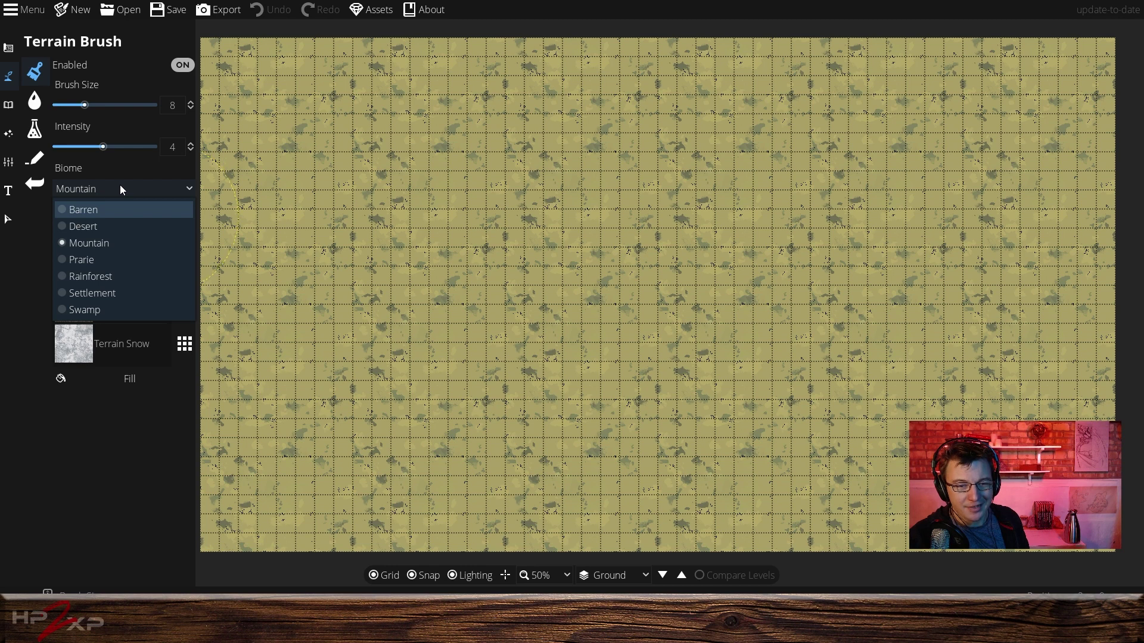
{"action": "key", "text": "Down"}
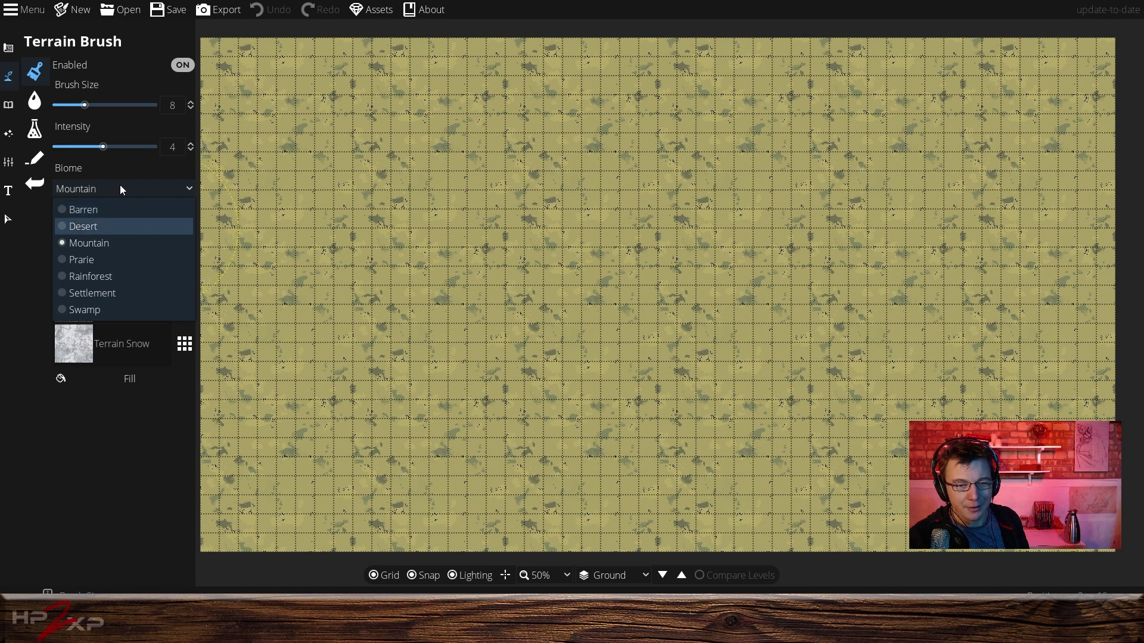
{"action": "key", "text": "Down"}
{"action": "key", "text": "Up"}
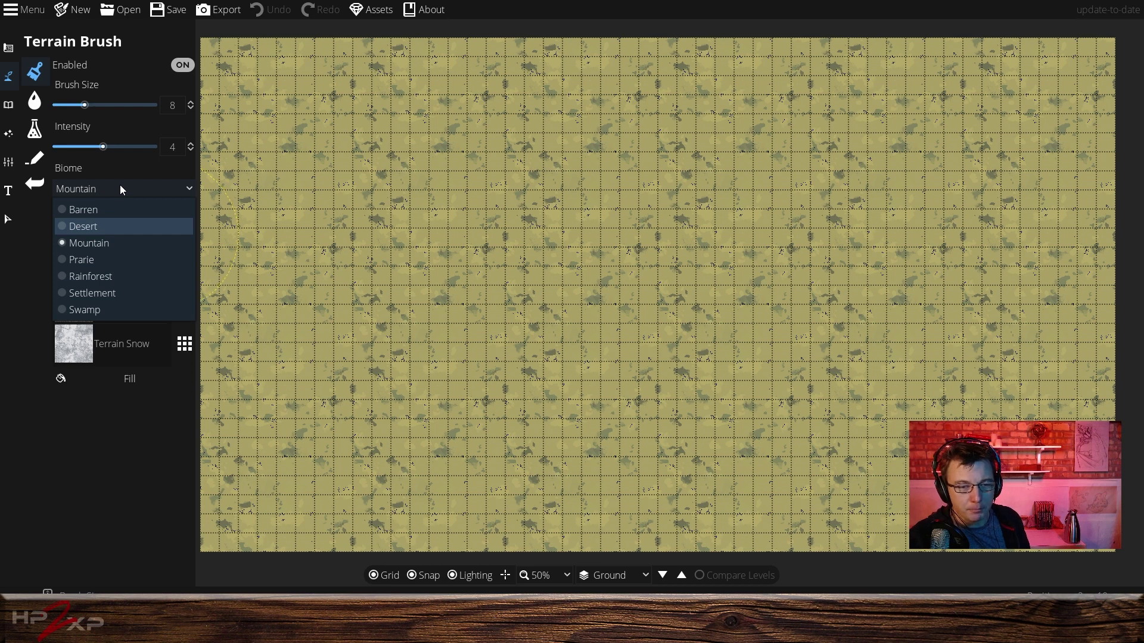
{"action": "key", "text": "Down"}
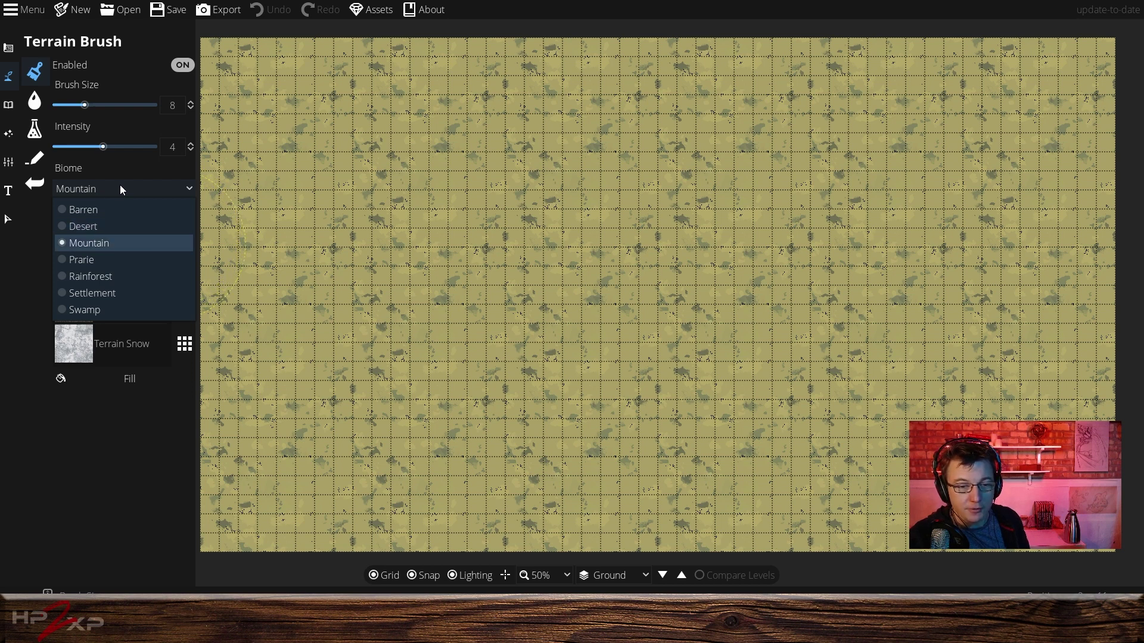
{"action": "key", "text": "Up"}
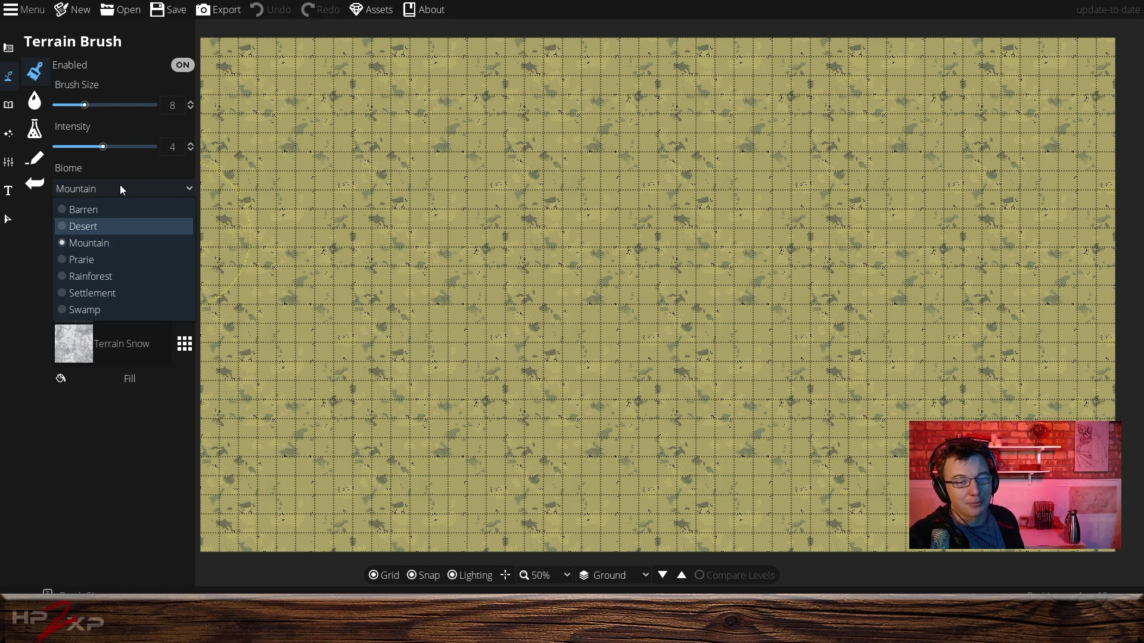
{"action": "key", "text": "Down"}
{"action": "key", "text": "Down"}
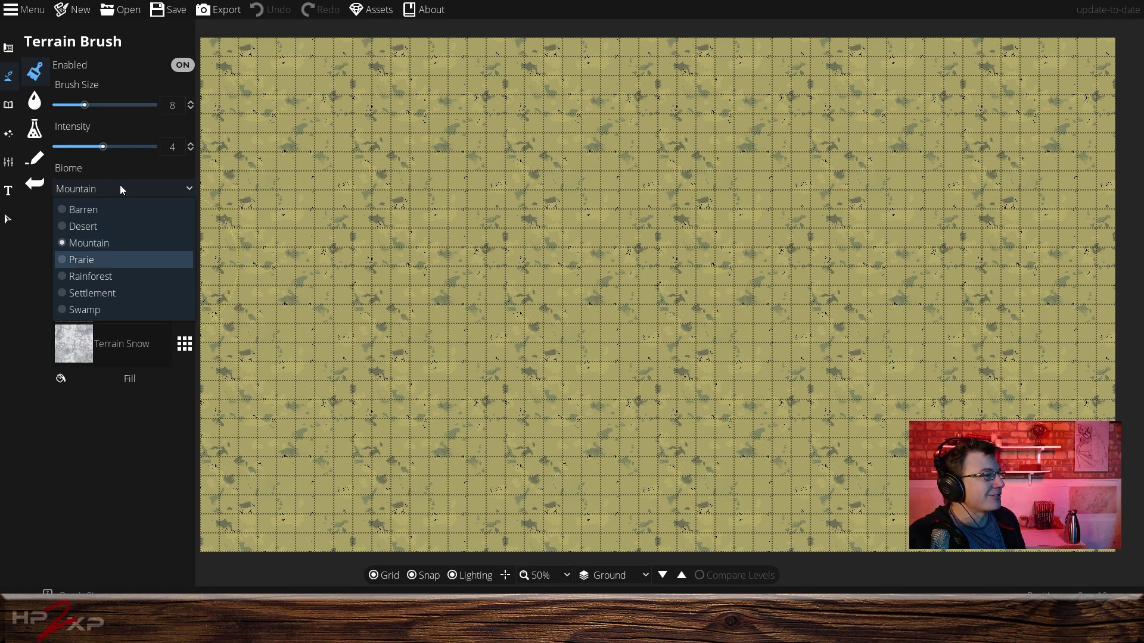
{"action": "key", "text": "Down"}
{"action": "key", "text": "Down"}
{"action": "key", "text": "Up"}
{"action": "key", "text": "Up"}
{"action": "key", "text": "Up"}
{"action": "key", "text": "Down"}
{"action": "key", "text": "Down"}
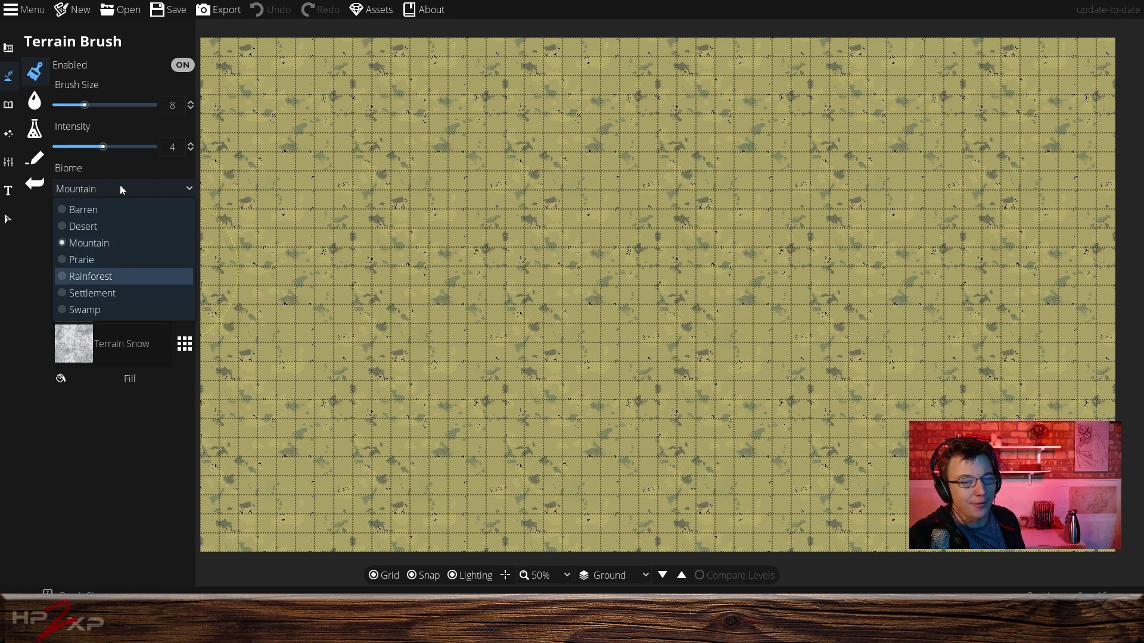
{"action": "key", "text": "Up"}
{"action": "left_click", "coordinate": [140, 265]}
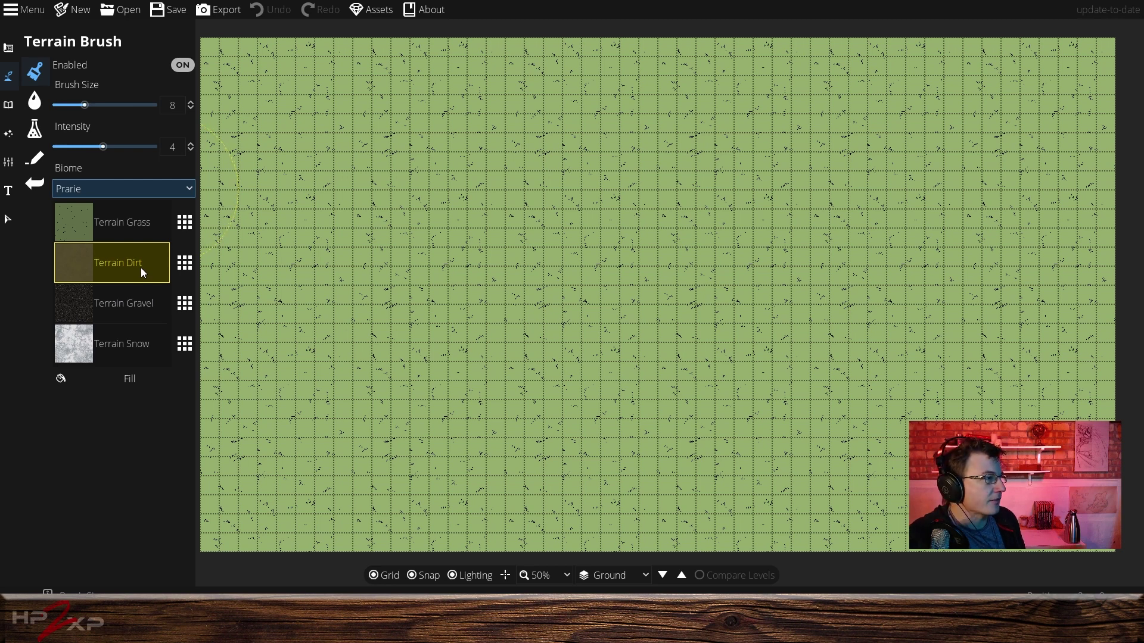
Switch the map's terrain biome to Settlement and try another biome option.
{"action": "left_click", "coordinate": [137, 190]}
{"action": "key", "text": "Down"}
{"action": "key", "text": "Down"}
{"action": "key", "text": "Down"}
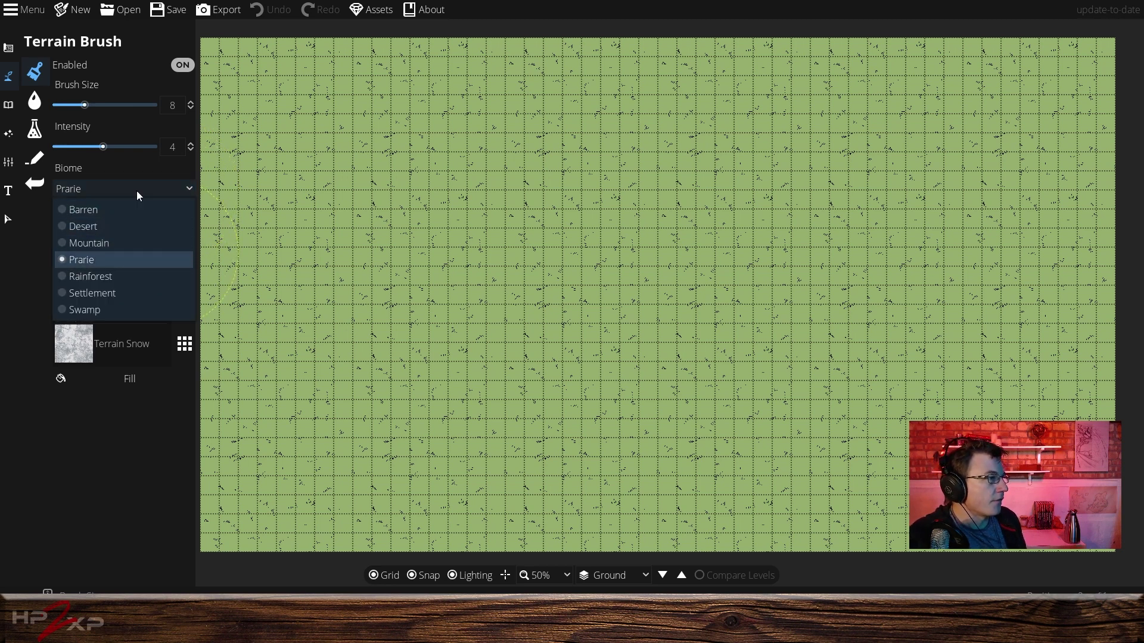
{"action": "key", "text": "Up"}
{"action": "key", "text": "Up"}
{"action": "key", "text": "Down"}
{"action": "key", "text": "Down"}
{"action": "key", "text": "Down"}
{"action": "key", "text": "Down"}
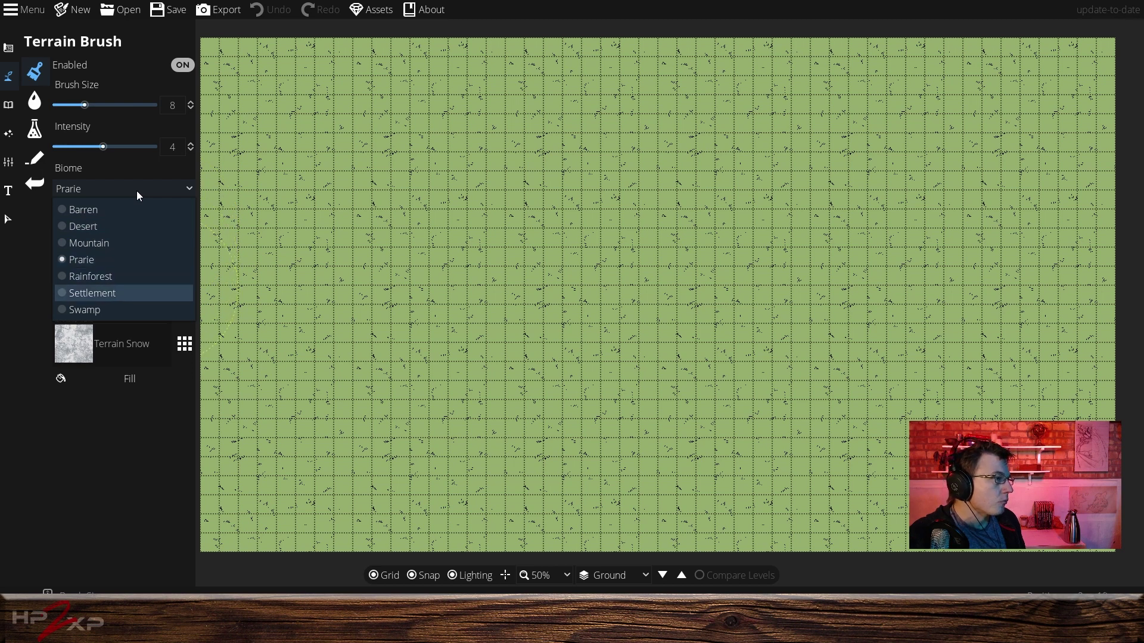
{"action": "key", "text": "Up"}
{"action": "key", "text": "Up"}
{"action": "key", "text": "Down"}
{"action": "key", "text": "Up"}
{"action": "key", "text": "Up"}
{"action": "key", "text": "Up"}
{"action": "key", "text": "Up"}
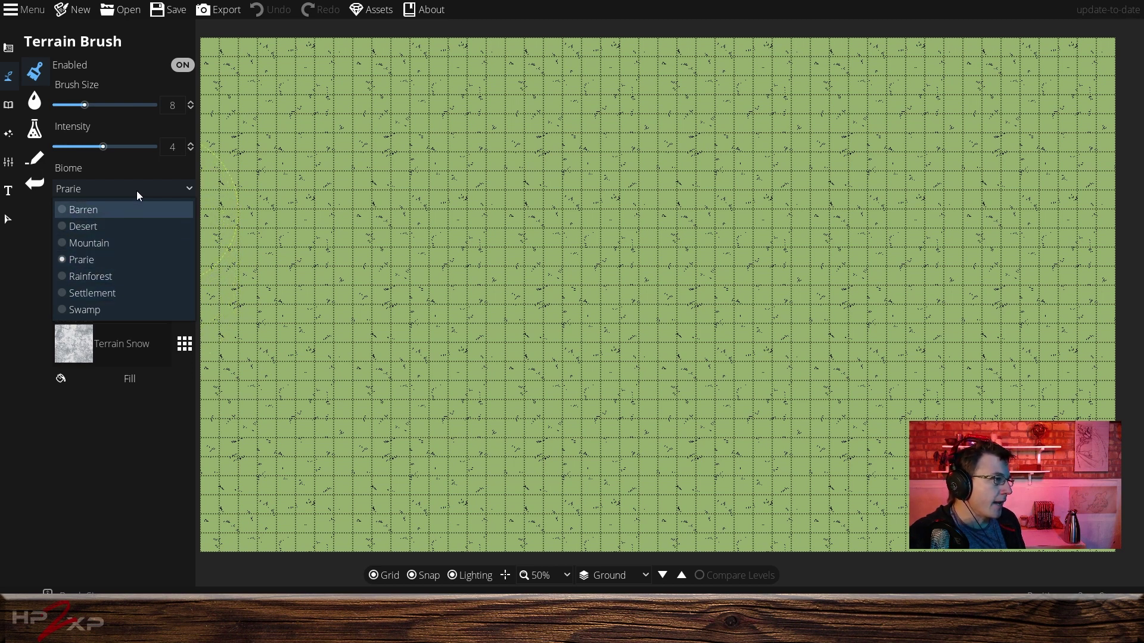
{"action": "key", "text": "Down"}
{"action": "key", "text": "Down"}
{"action": "key", "text": "Down"}
{"action": "key", "text": "Down"}
{"action": "key", "text": "Down"}
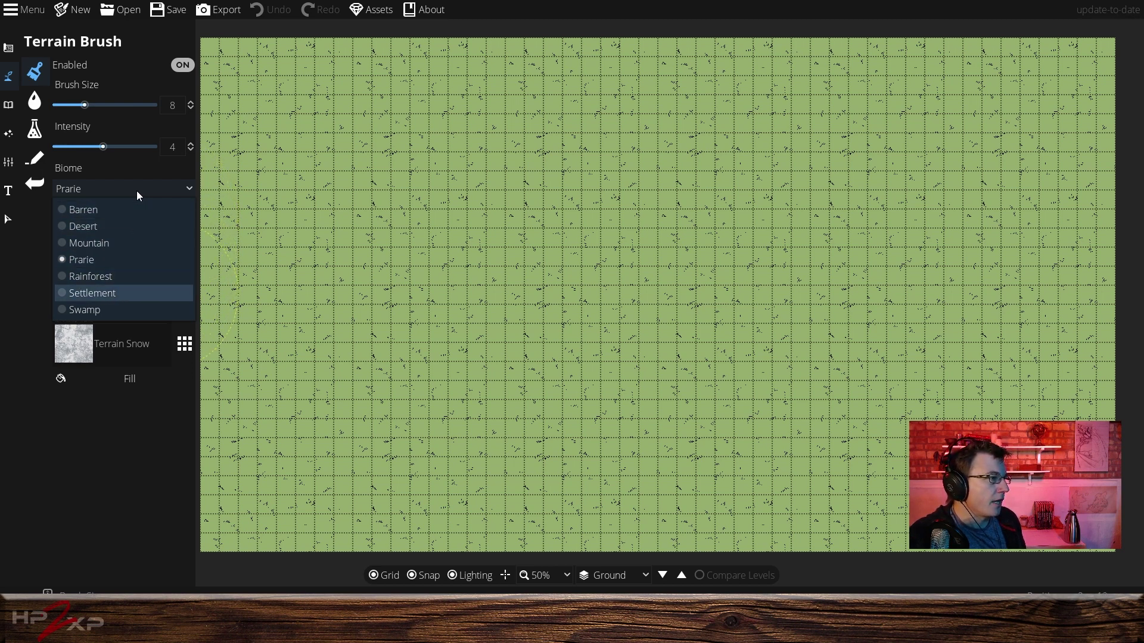
{"action": "key", "text": "Return"}
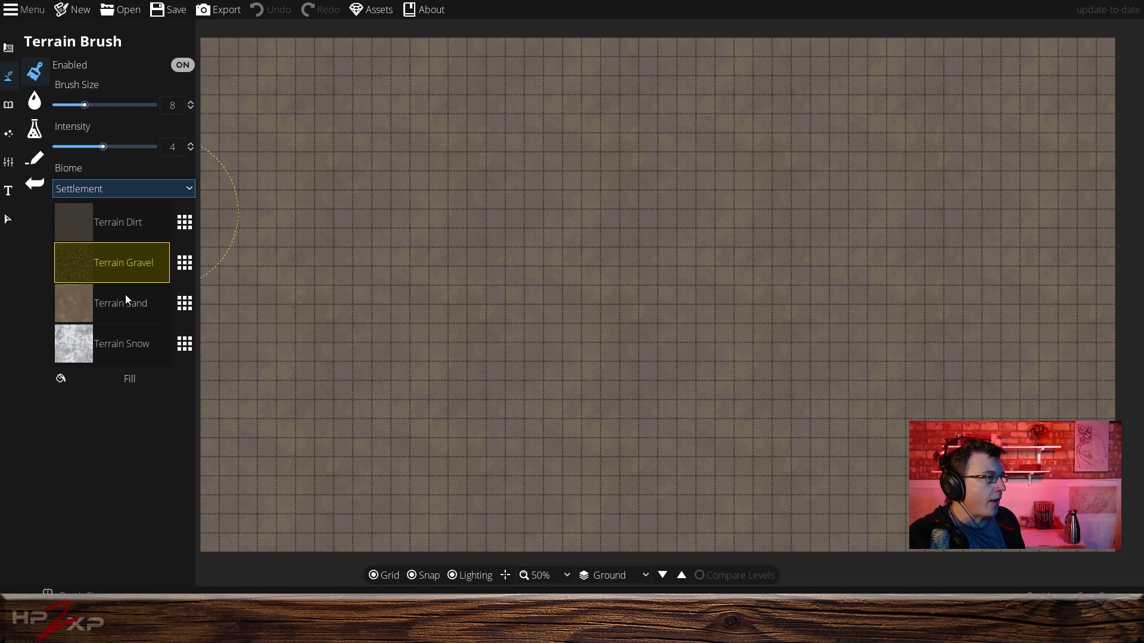
{"action": "left_click", "coordinate": [84, 189]}
{"action": "key", "text": "Down"}
{"action": "key", "text": "Return"}
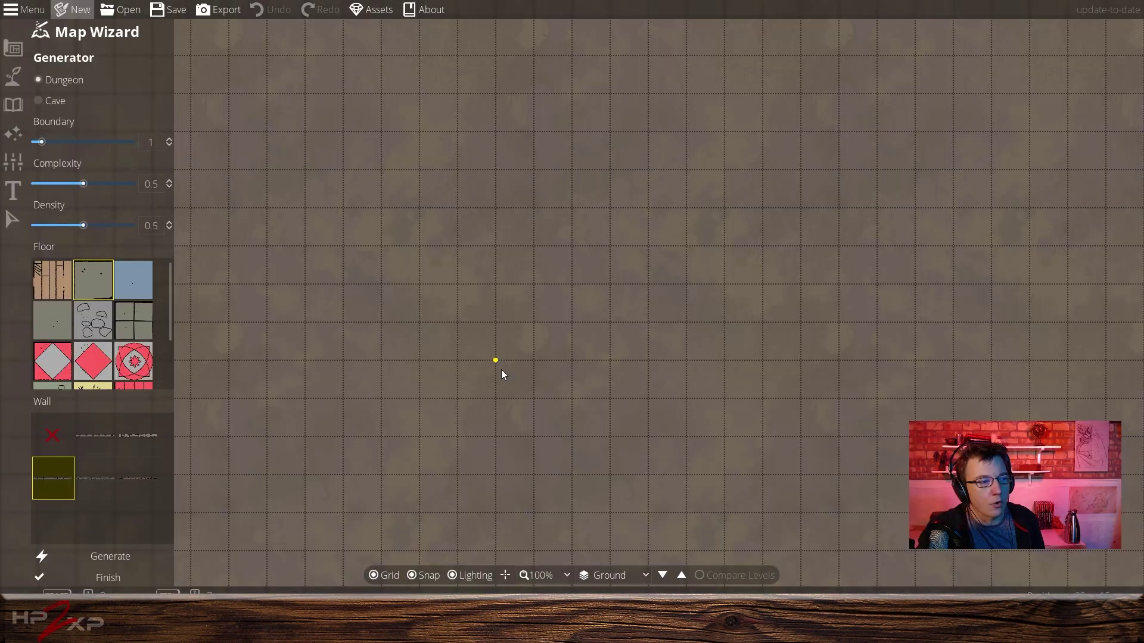
Create a fresh 55" TV map of 48 by 27 tiles without starting with the Map Wizard.
{"action": "left_click", "coordinate": [552, 574]}
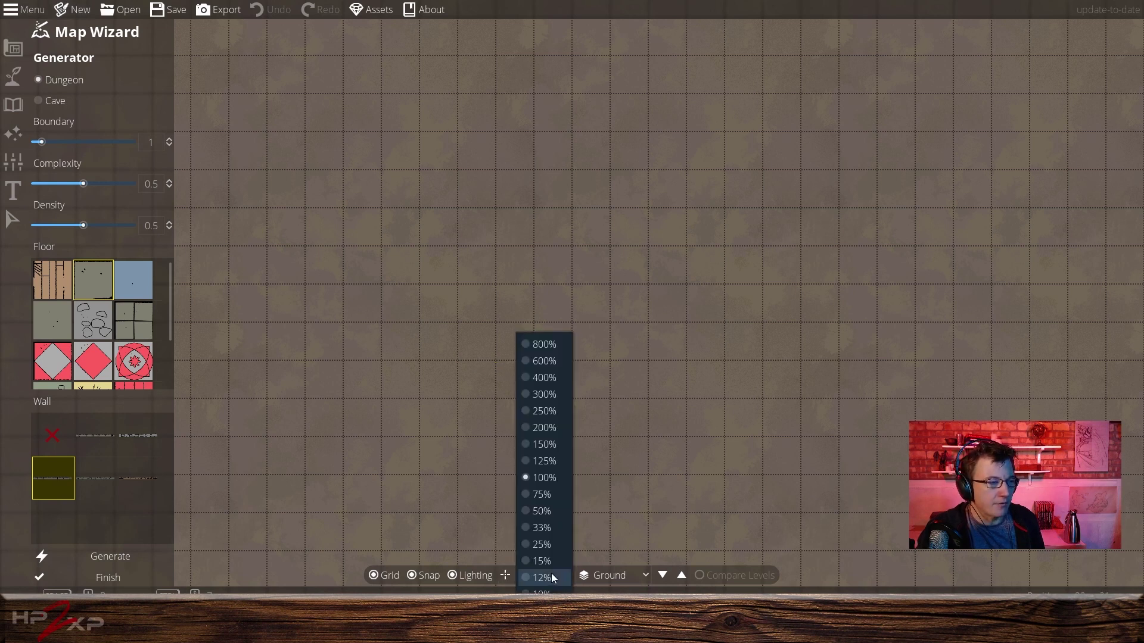
{"action": "left_click", "coordinate": [556, 514]}
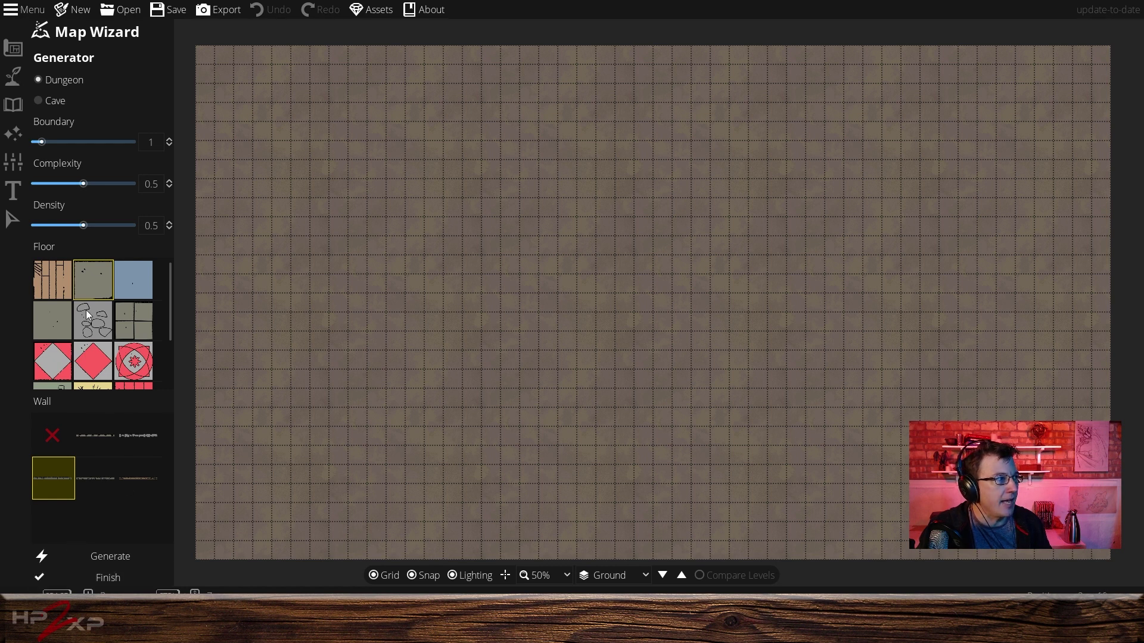
{"action": "left_click", "coordinate": [66, 9]}
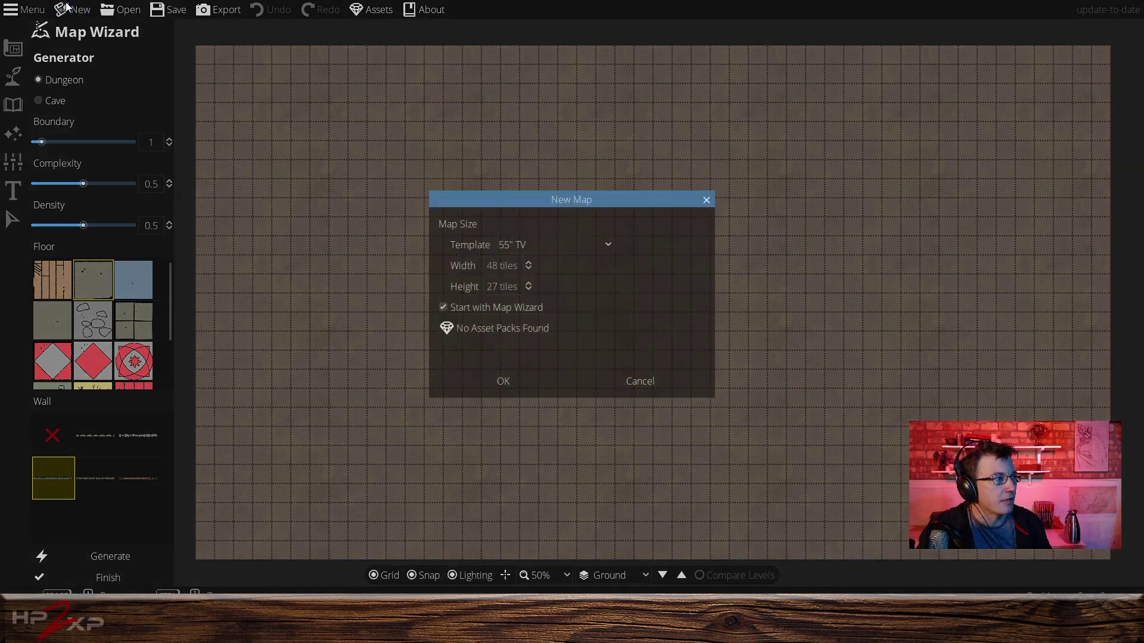
{"action": "left_click", "coordinate": [499, 308]}
{"action": "left_click", "coordinate": [510, 386]}
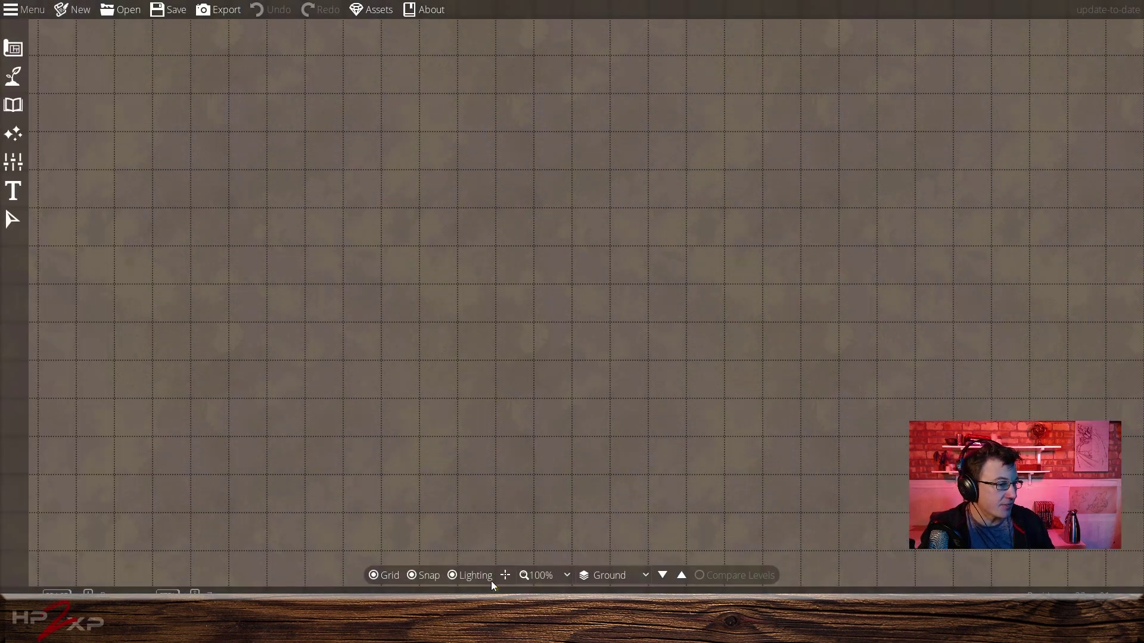
Open the Terrain Brush settings and set the new map's terrain biome to Prarie.
{"action": "left_click", "coordinate": [567, 575]}
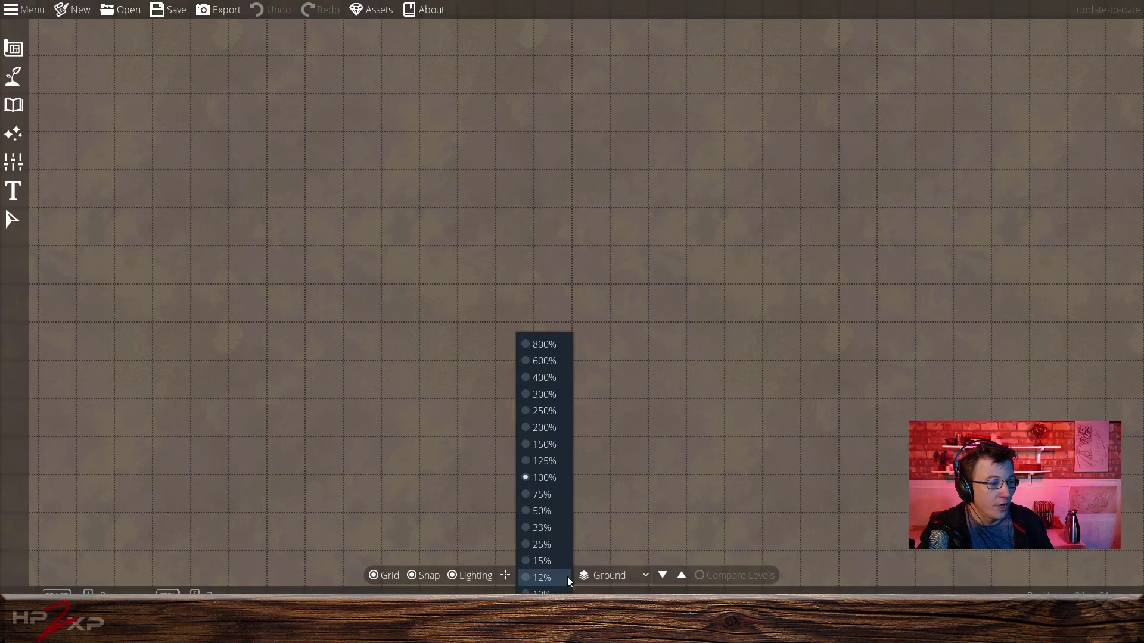
{"action": "left_click", "coordinate": [553, 526]}
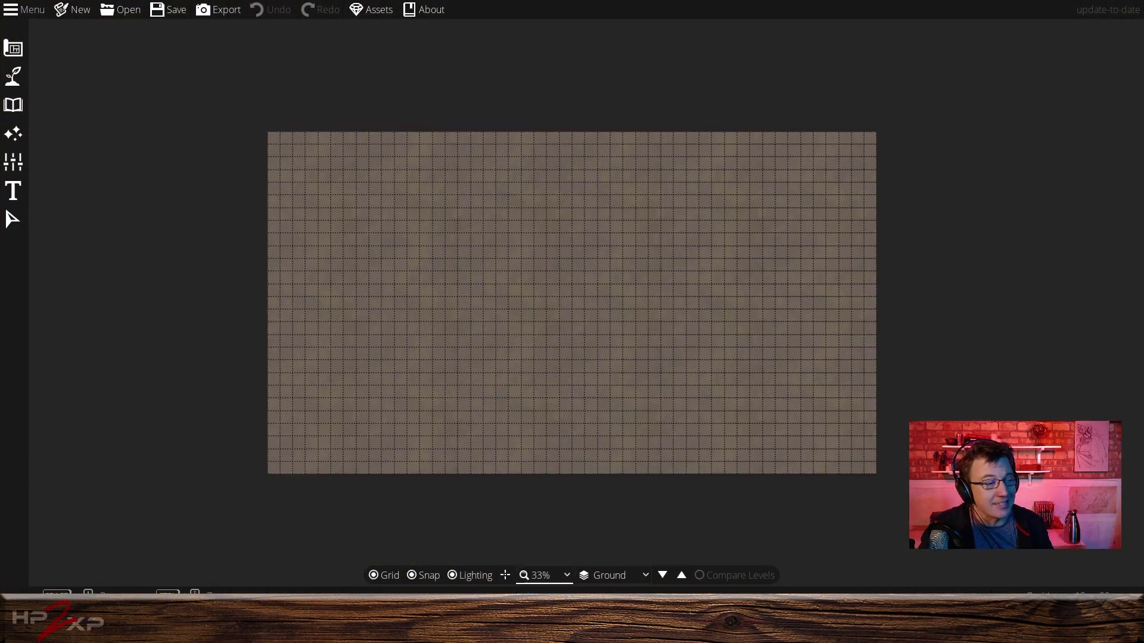
{"action": "left_click", "coordinate": [566, 575]}
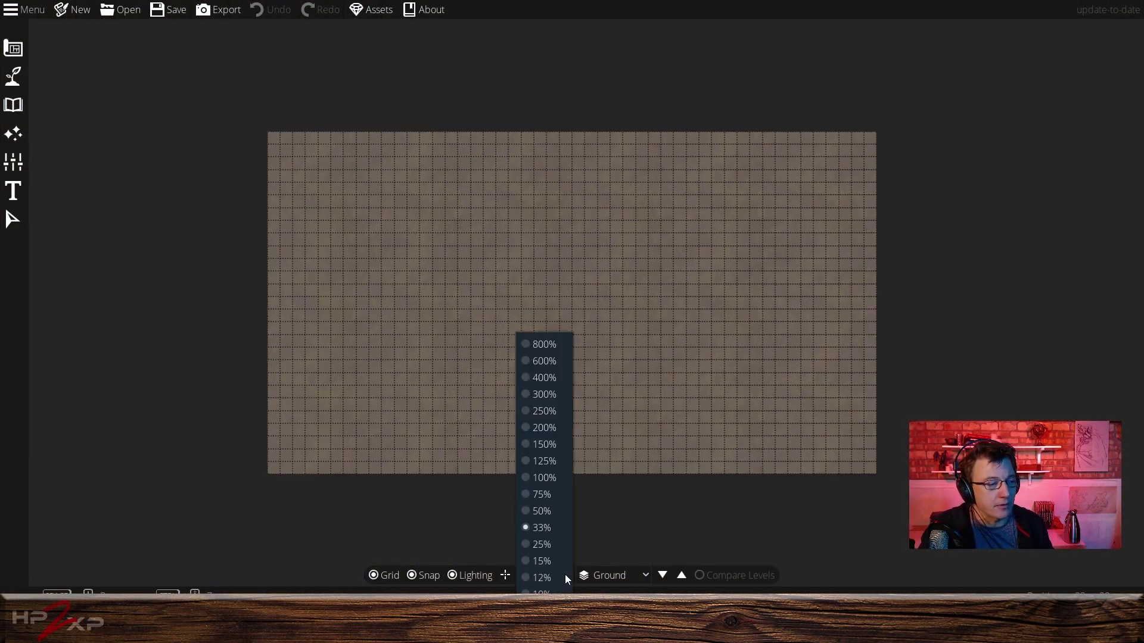
{"action": "left_click", "coordinate": [555, 510]}
{"action": "left_click_drag", "start_coordinate": [533, 415], "coordinate": [614, 407]}
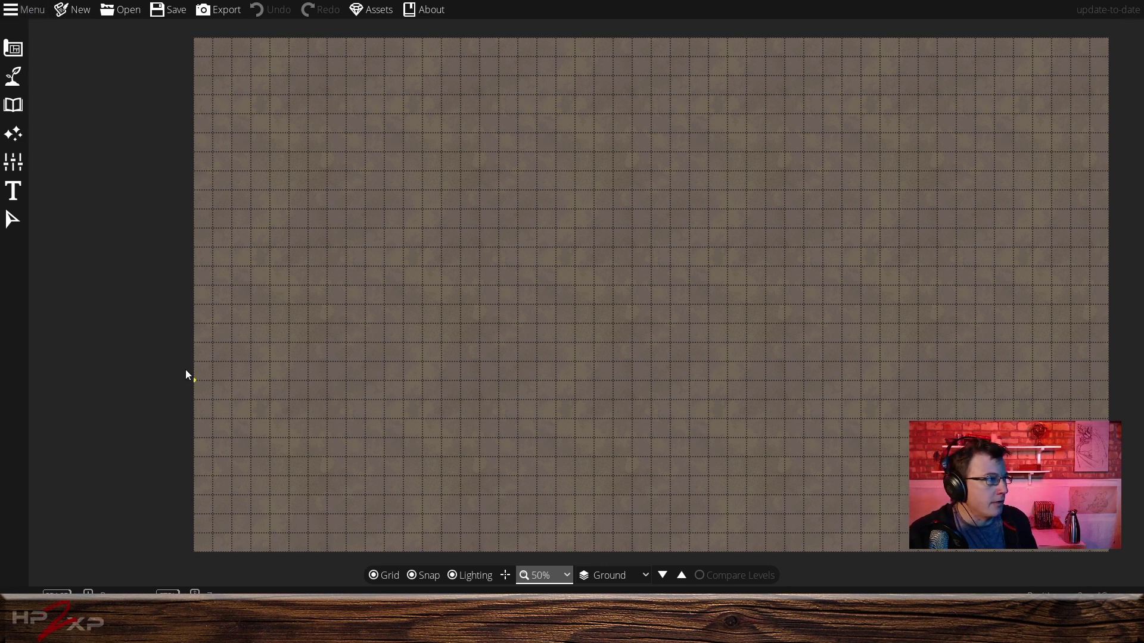
{"action": "left_click", "coordinate": [22, 75]}
{"action": "left_click", "coordinate": [31, 74]}
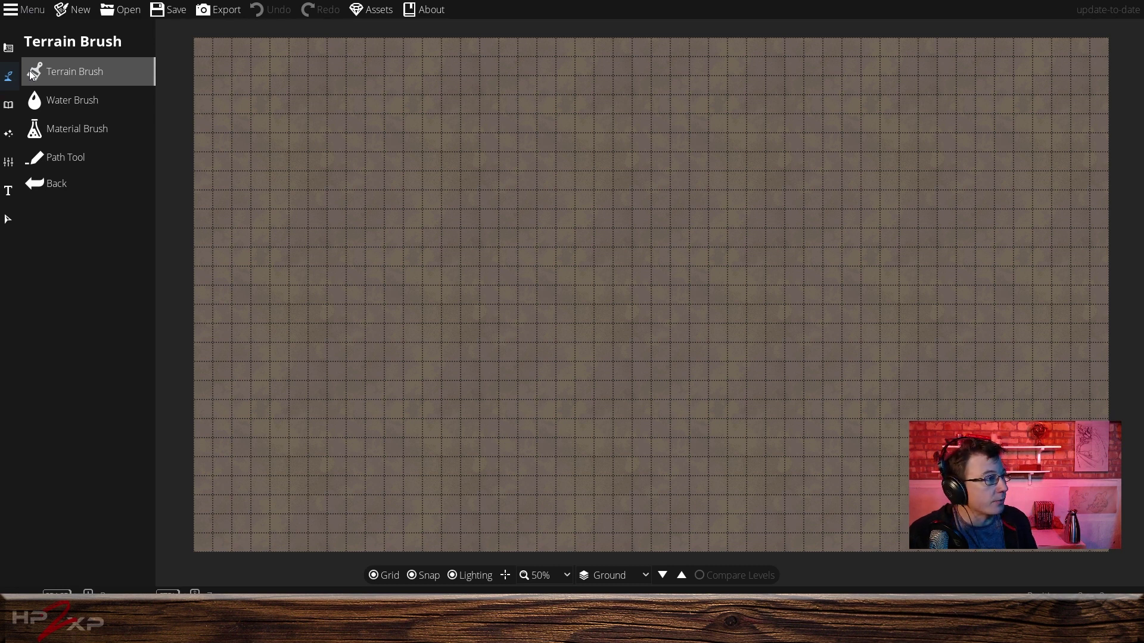
{"action": "left_click", "coordinate": [93, 76]}
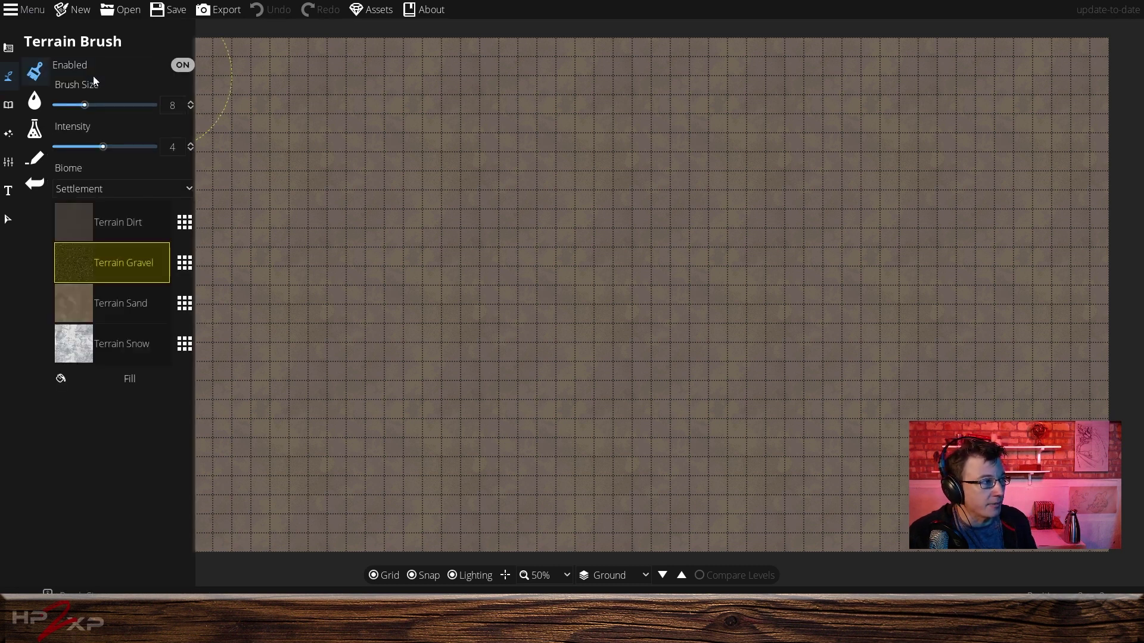
{"action": "left_click", "coordinate": [126, 189]}
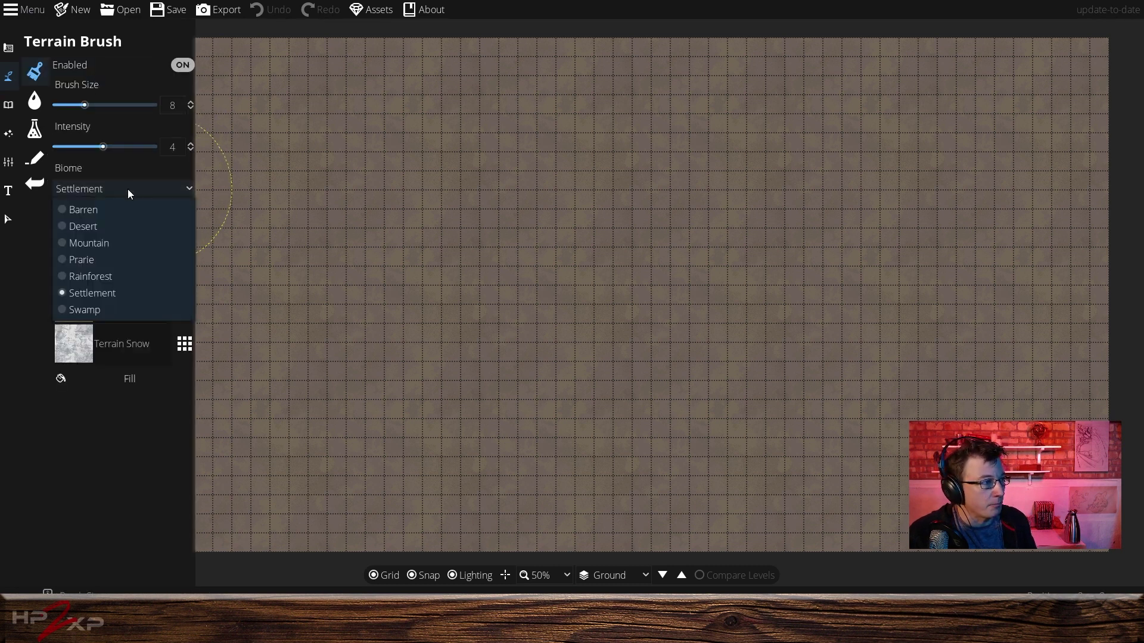
{"action": "left_click", "coordinate": [127, 259]}
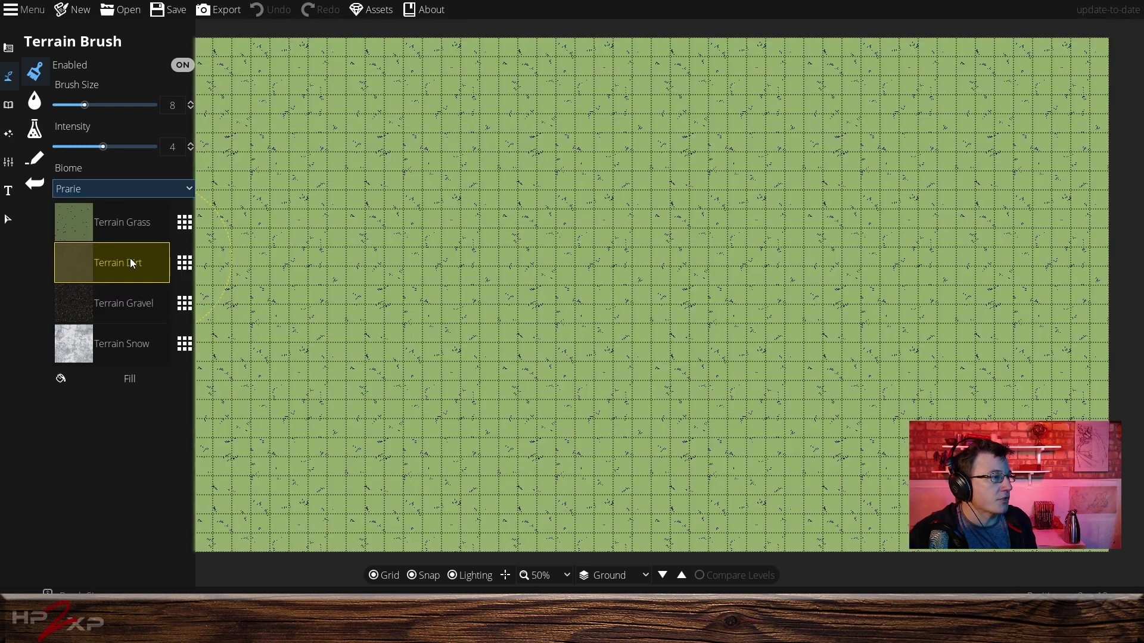
Replace Terrain Snow with Terrain Limestone in the terrain selection and reduce the brush size to 1.
{"action": "left_click", "coordinate": [186, 358]}
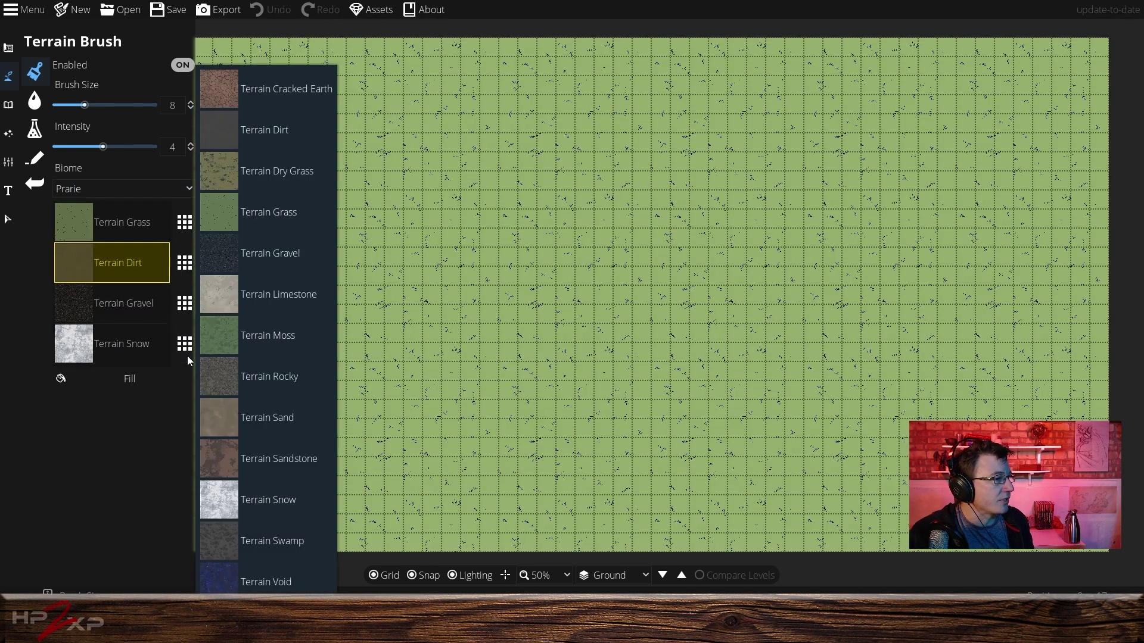
{"action": "left_click", "coordinate": [222, 294]}
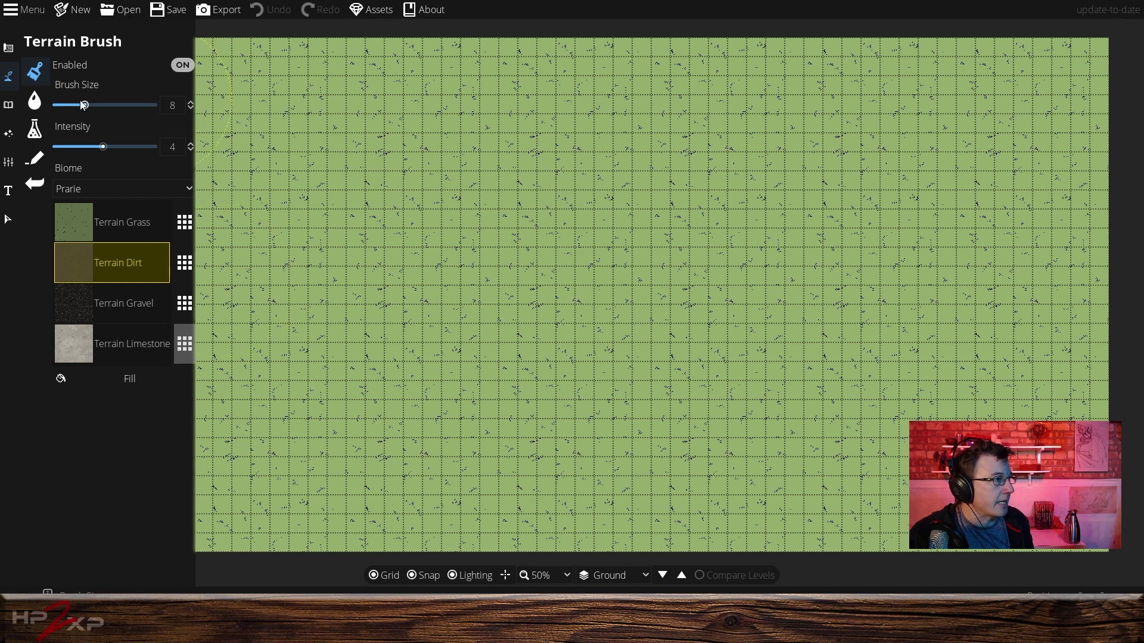
{"action": "left_click_drag", "start_coordinate": [83, 104], "coordinate": [73, 105]}
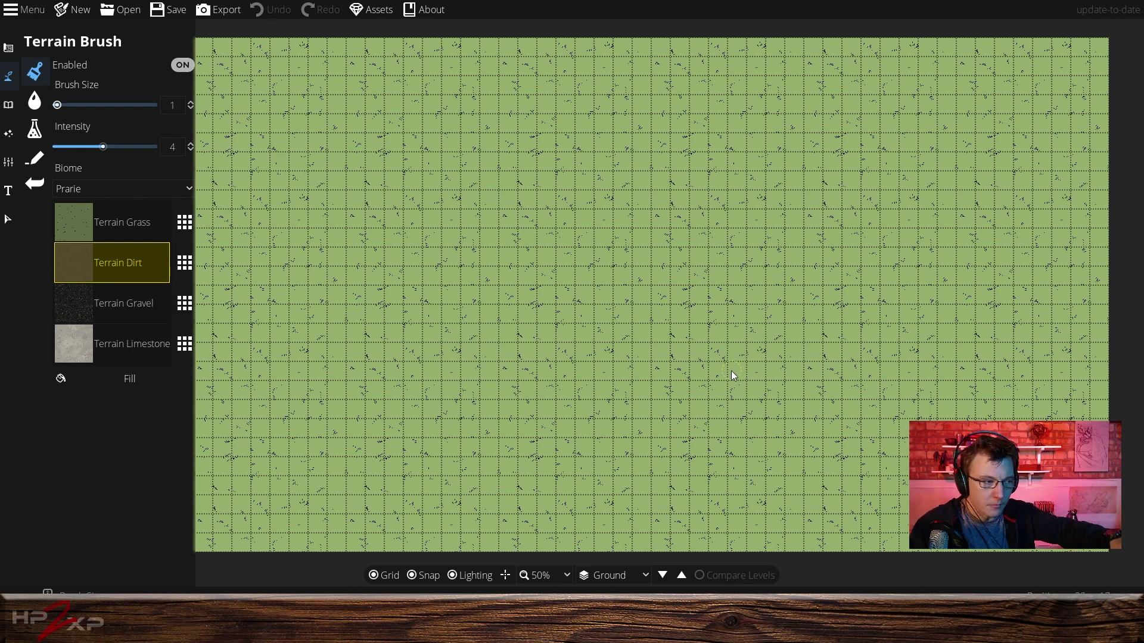
Switch the grid and snapping off and back on.
{"action": "left_click", "coordinate": [374, 576]}
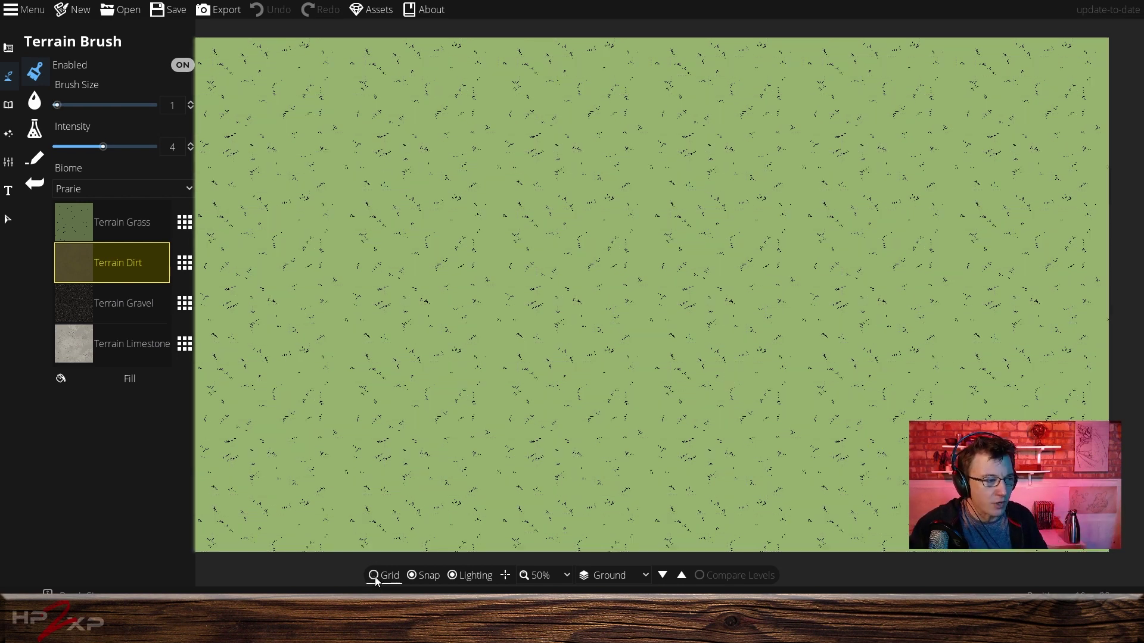
{"action": "left_click", "coordinate": [376, 580]}
{"action": "left_click", "coordinate": [413, 576]}
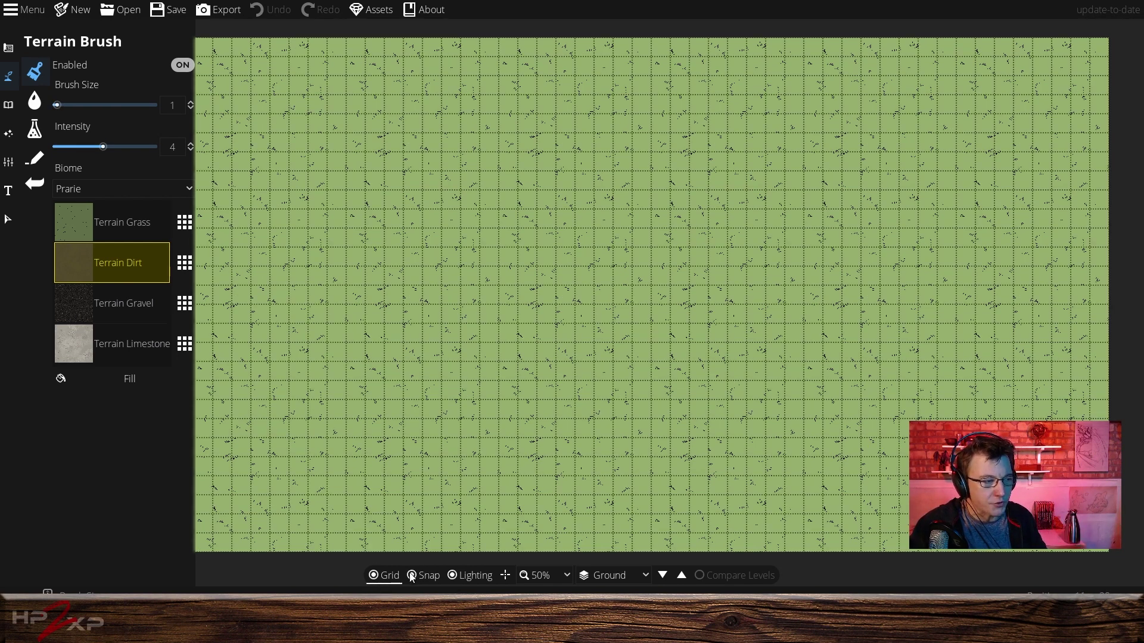
{"action": "left_click", "coordinate": [413, 576]}
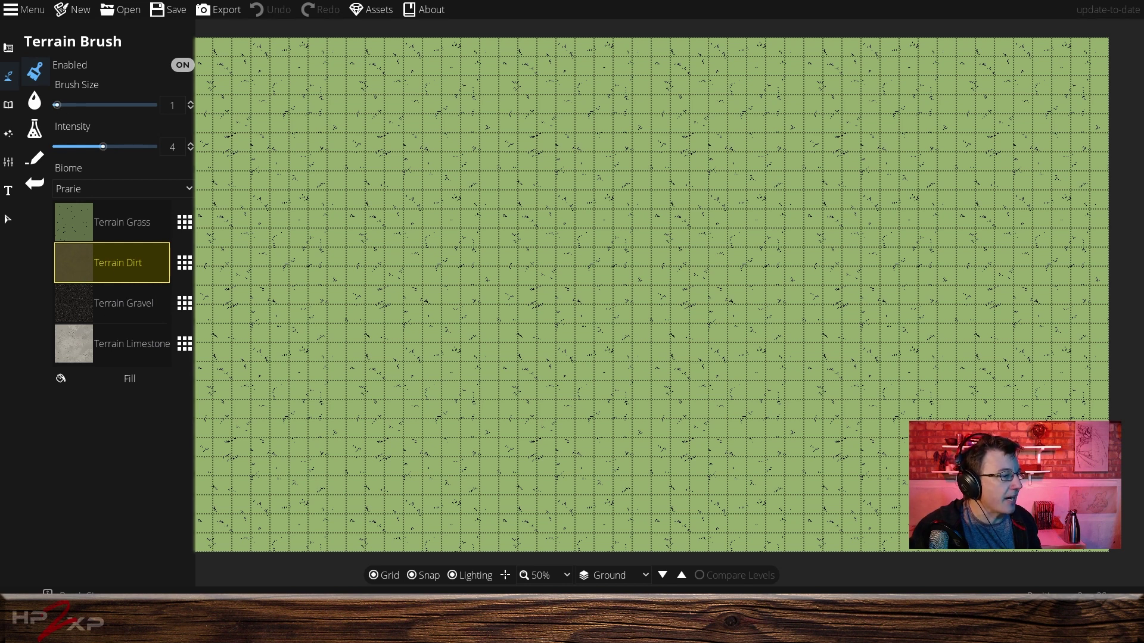
Paint a Terrain Dirt road across the full width of the map with brush size 3 and intensity 6.3.
{"action": "left_click", "coordinate": [206, 540]}
{"action": "left_click", "coordinate": [131, 146]}
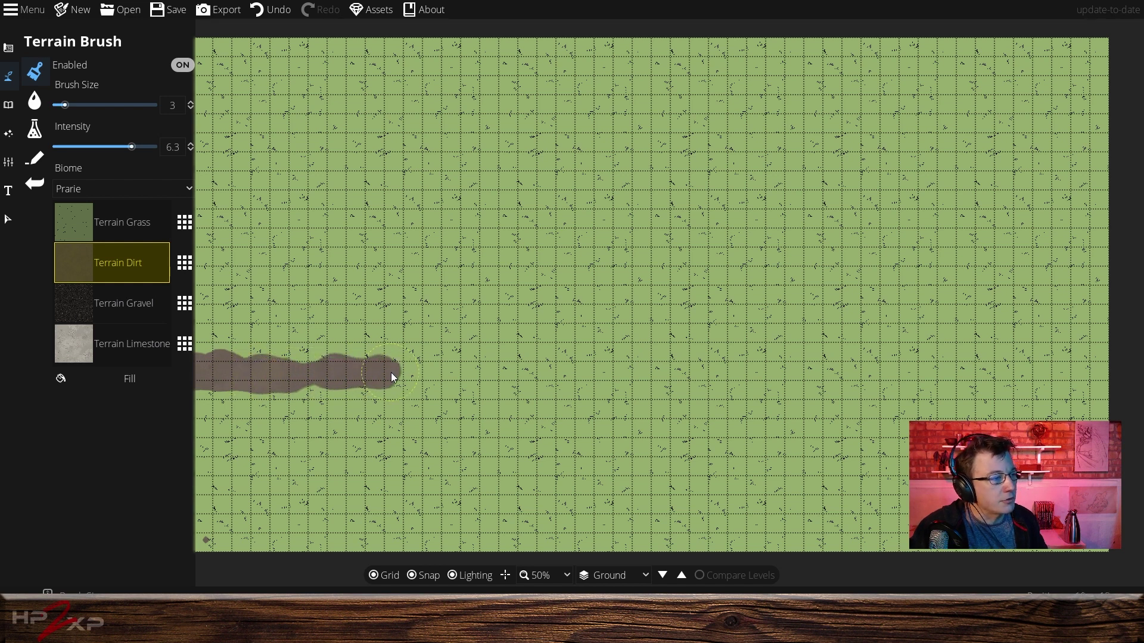
{"action": "left_click_drag", "start_coordinate": [392, 376], "coordinate": [492, 363]}
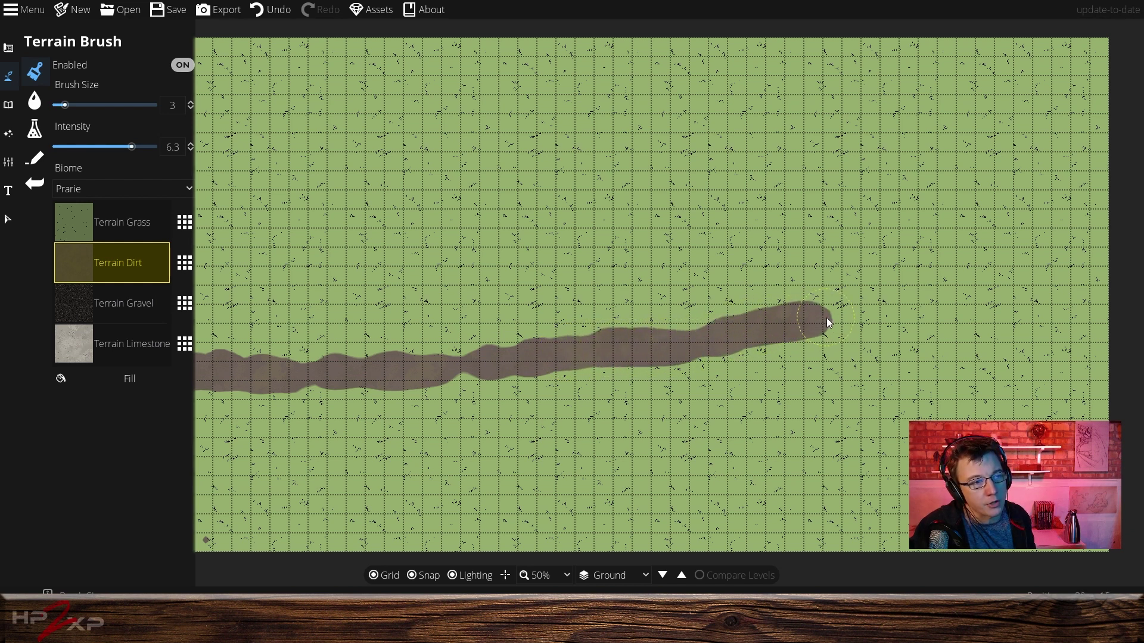
{"action": "left_click_drag", "start_coordinate": [828, 322], "coordinate": [854, 323]}
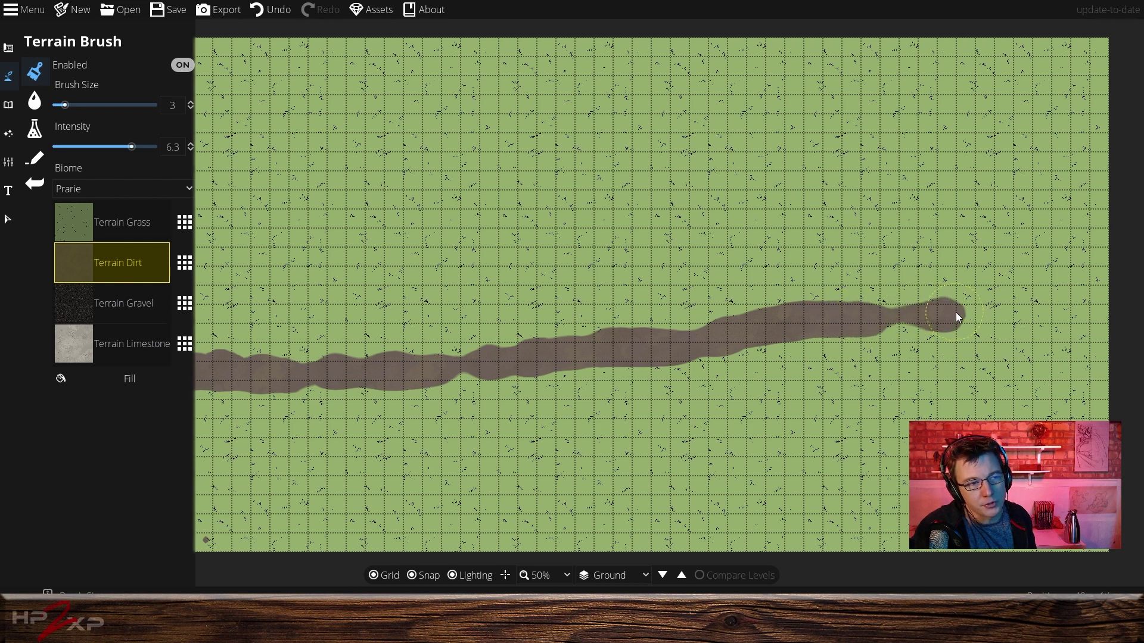
{"action": "left_click_drag", "start_coordinate": [1058, 316], "coordinate": [1093, 316]}
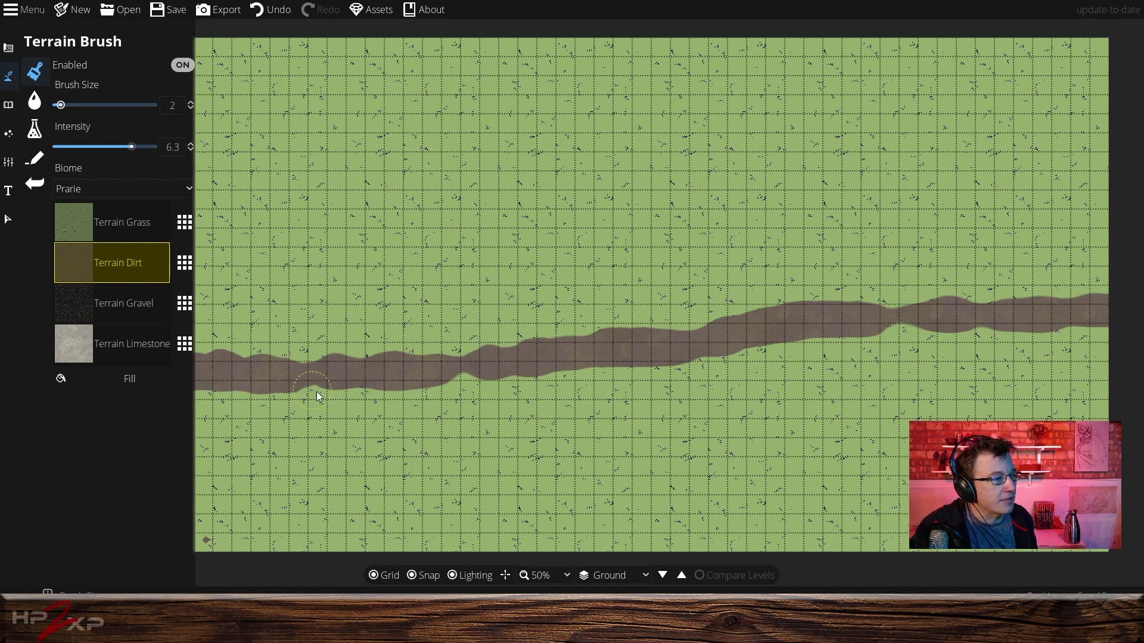
Widen the dirt road and even out its upper and lower edges with brush size 2.
{"action": "left_click_drag", "start_coordinate": [312, 395], "coordinate": [326, 391]}
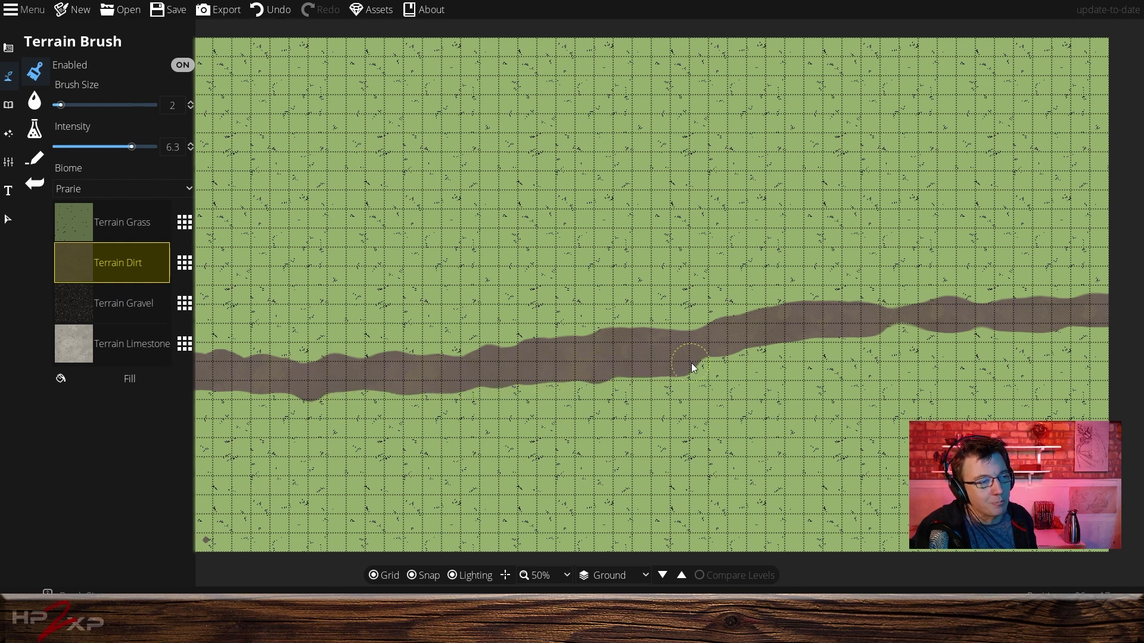
{"action": "left_click_drag", "start_coordinate": [691, 363], "coordinate": [726, 355]}
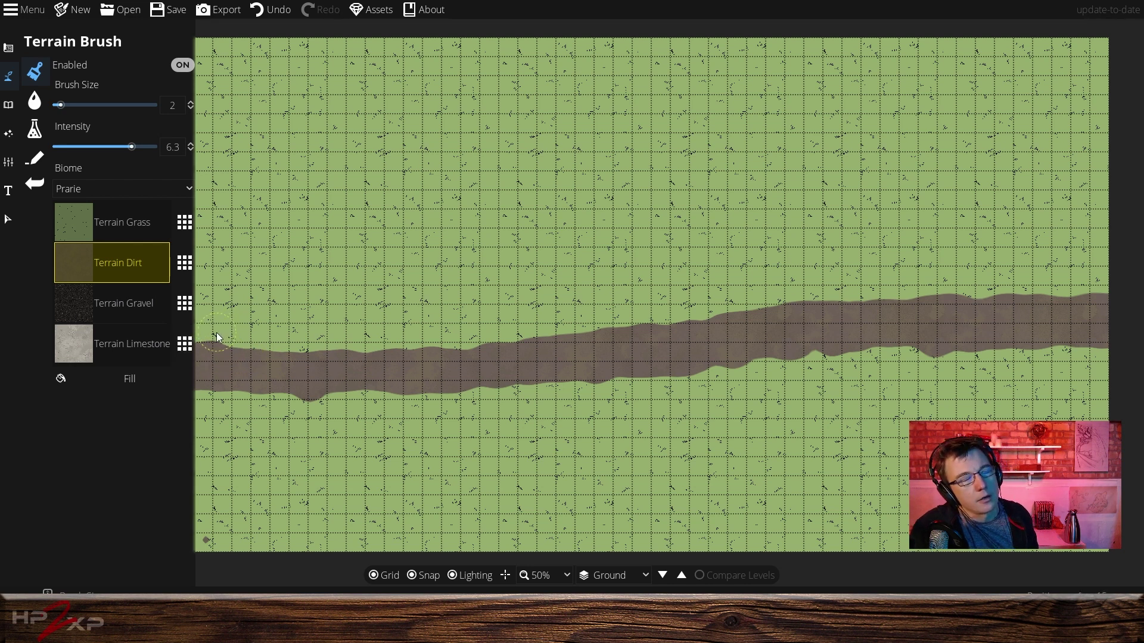
{"action": "left_click_drag", "start_coordinate": [213, 334], "coordinate": [213, 340]}
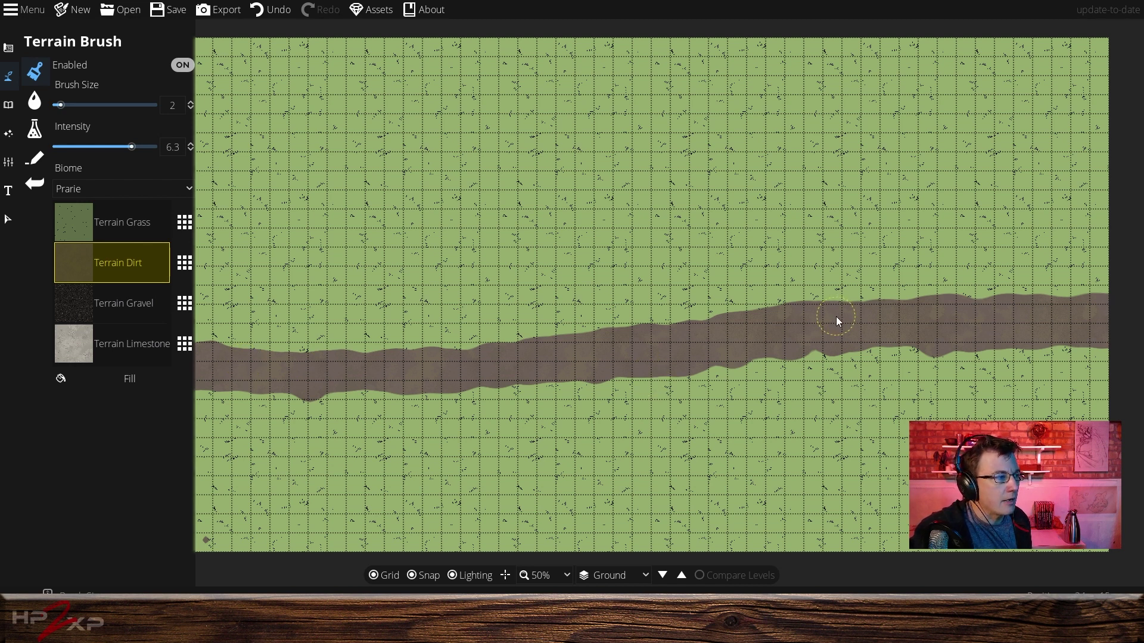
Try Terrain Limestone in place of Terrain Dirt for the road and restore Terrain Dirt.
{"action": "left_click", "coordinate": [185, 267]}
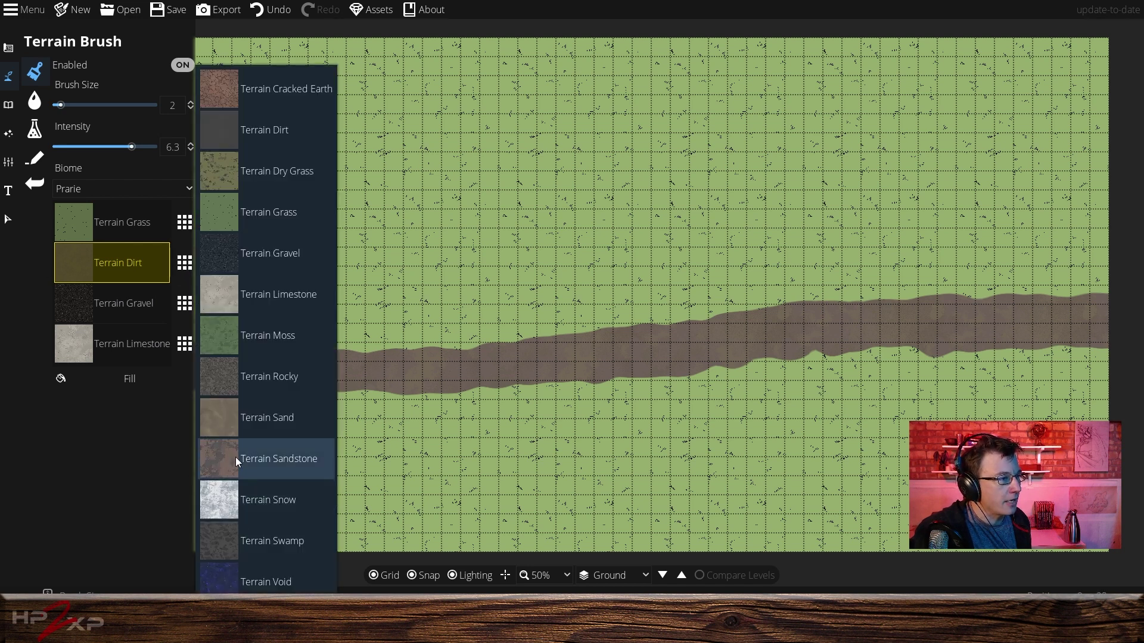
{"action": "left_click", "coordinate": [227, 294]}
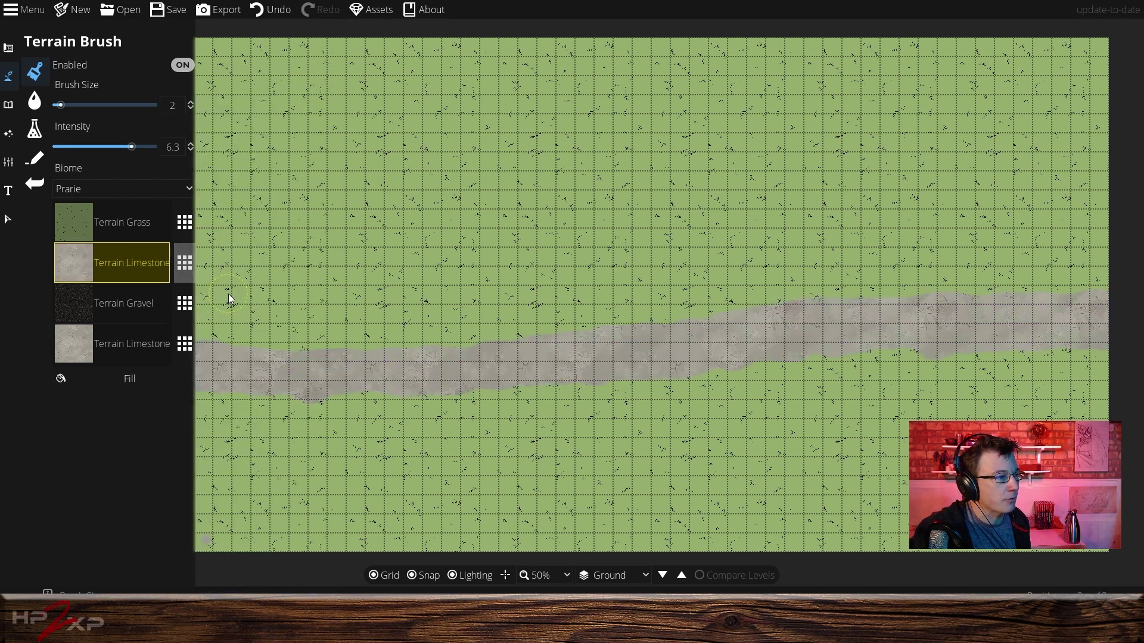
{"action": "left_click", "coordinate": [186, 262]}
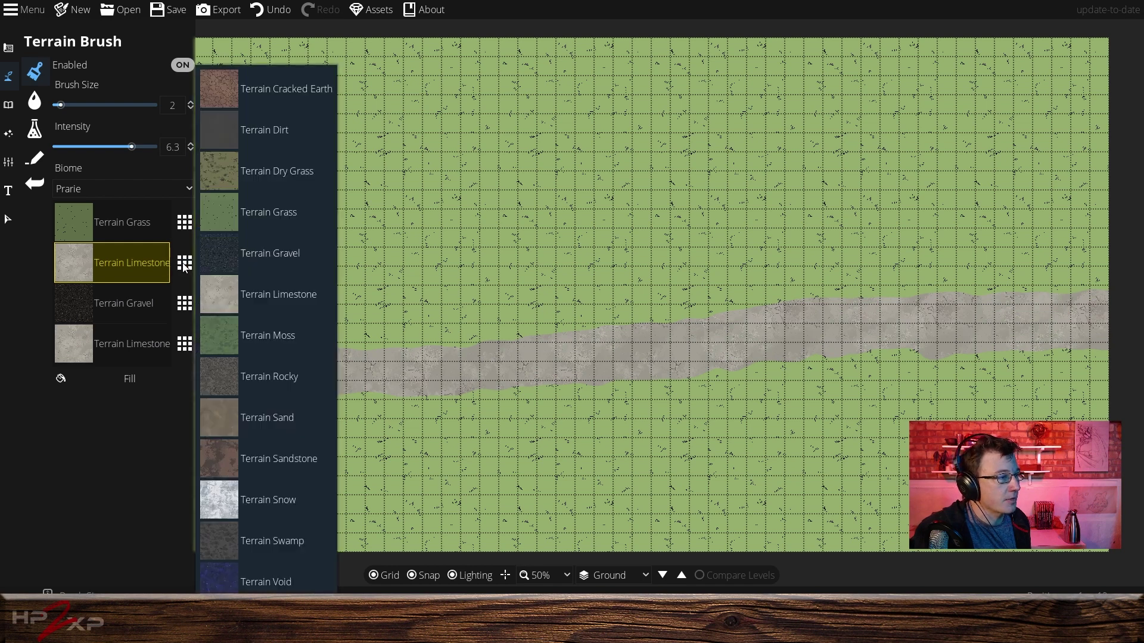
{"action": "left_click", "coordinate": [220, 126]}
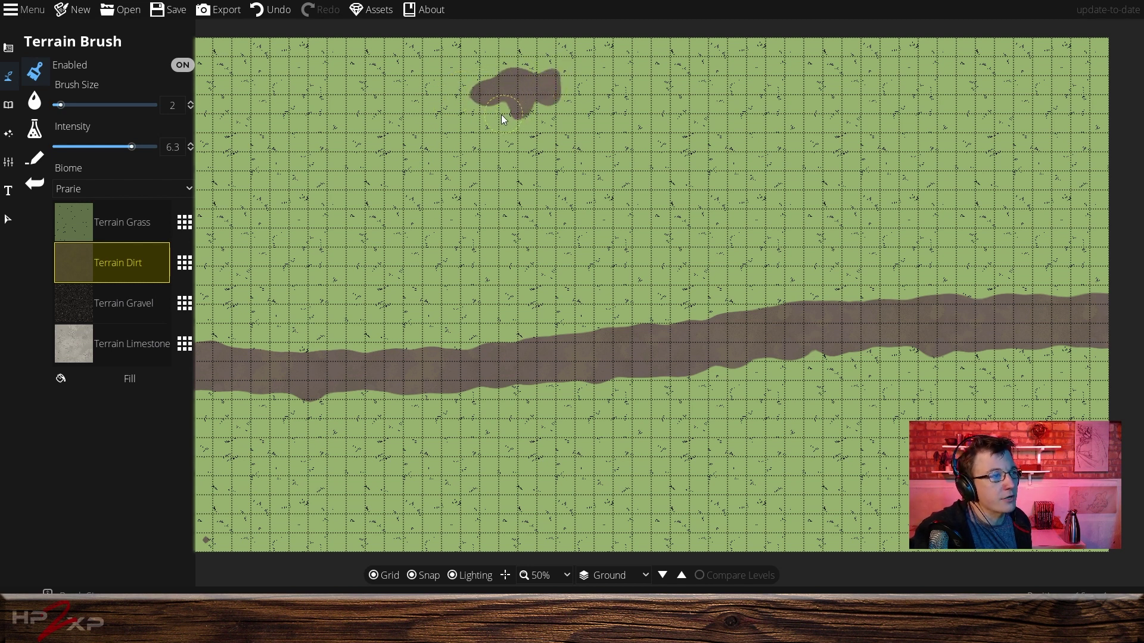
Paint a test dirt patch above the road, swap its terrain to Limestone and back to Dirt, and undo the patch.
{"action": "left_click_drag", "start_coordinate": [468, 111], "coordinate": [508, 116]}
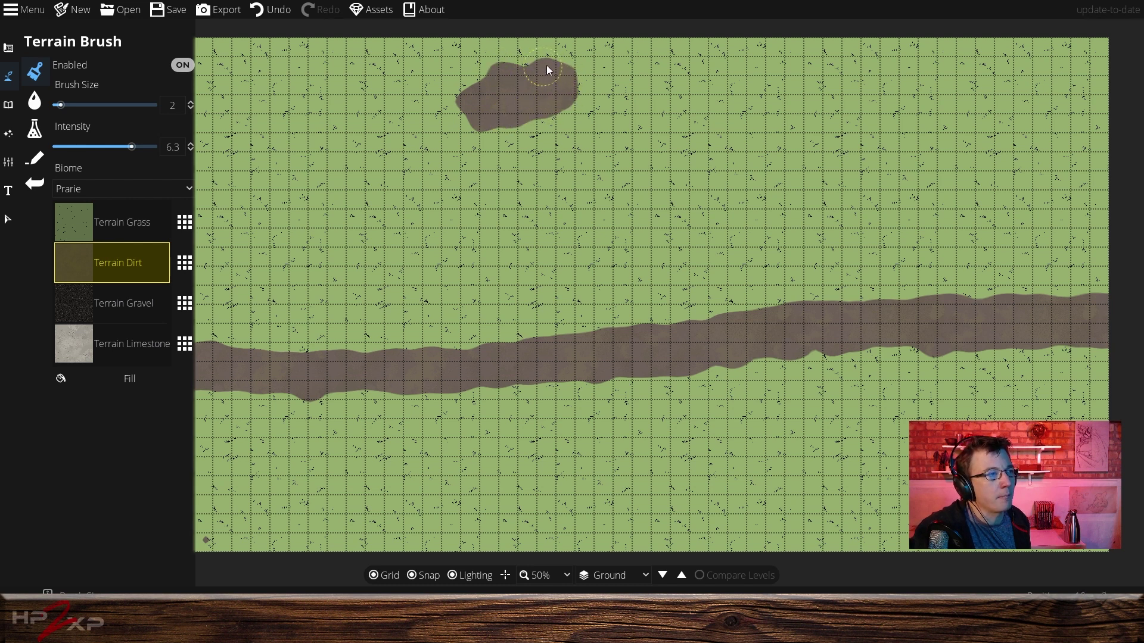
{"action": "left_click", "coordinate": [184, 262]}
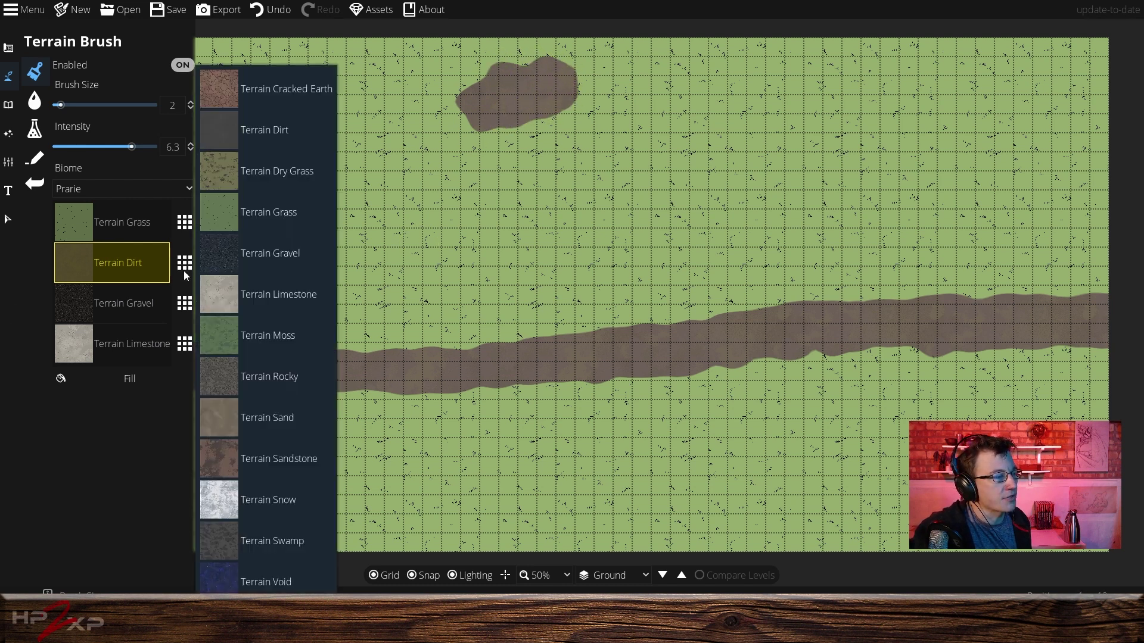
{"action": "left_click", "coordinate": [224, 298]}
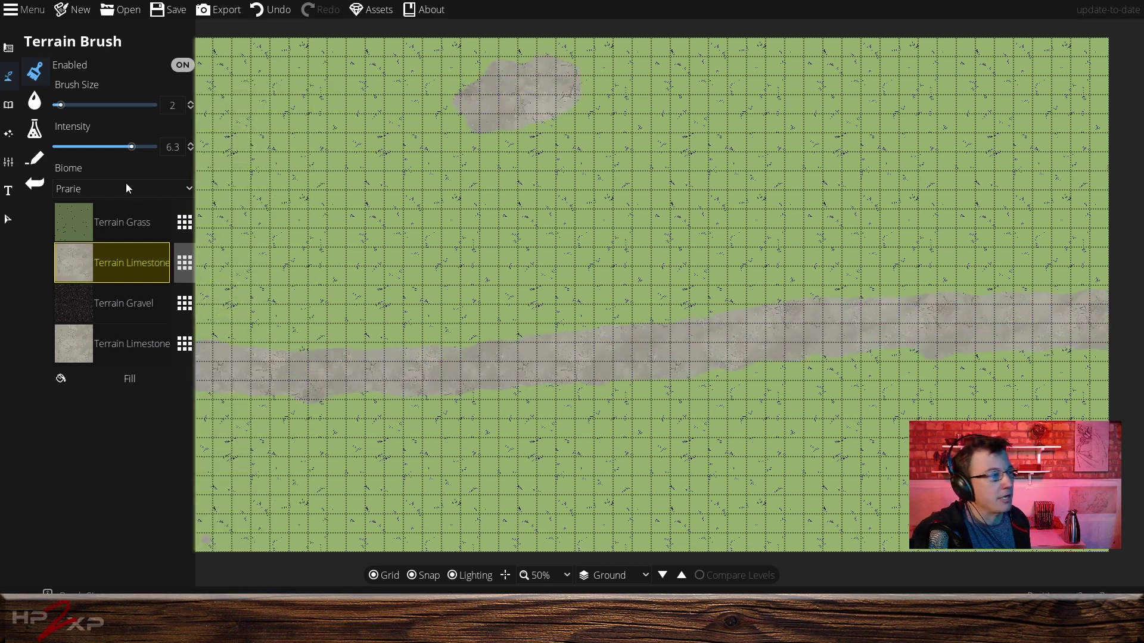
{"action": "left_click", "coordinate": [187, 271]}
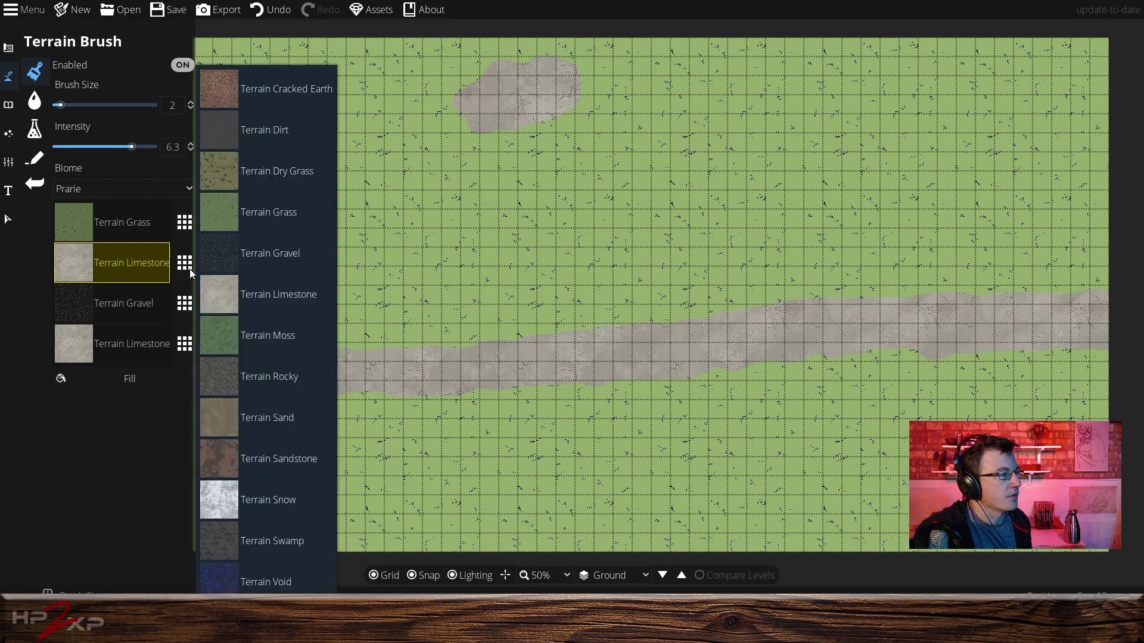
{"action": "left_click", "coordinate": [283, 130]}
{"action": "left_click", "coordinate": [272, 10]}
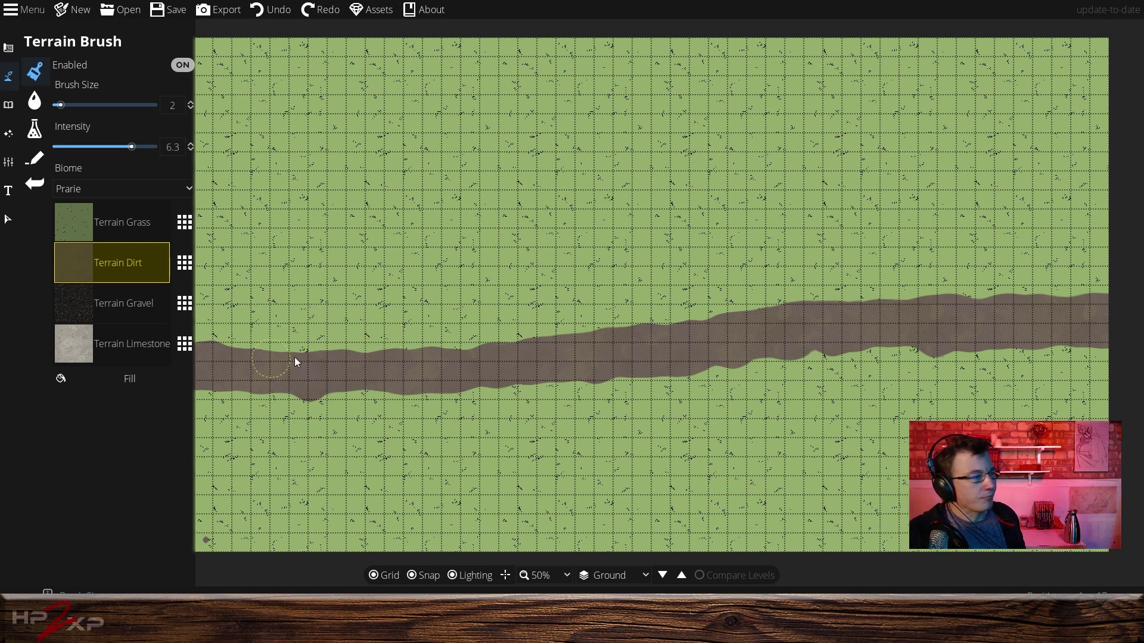
Paint broken stretches of Terrain Gravel along both edges of the dirt road with brush size 1.
{"action": "left_click", "coordinate": [82, 311]}
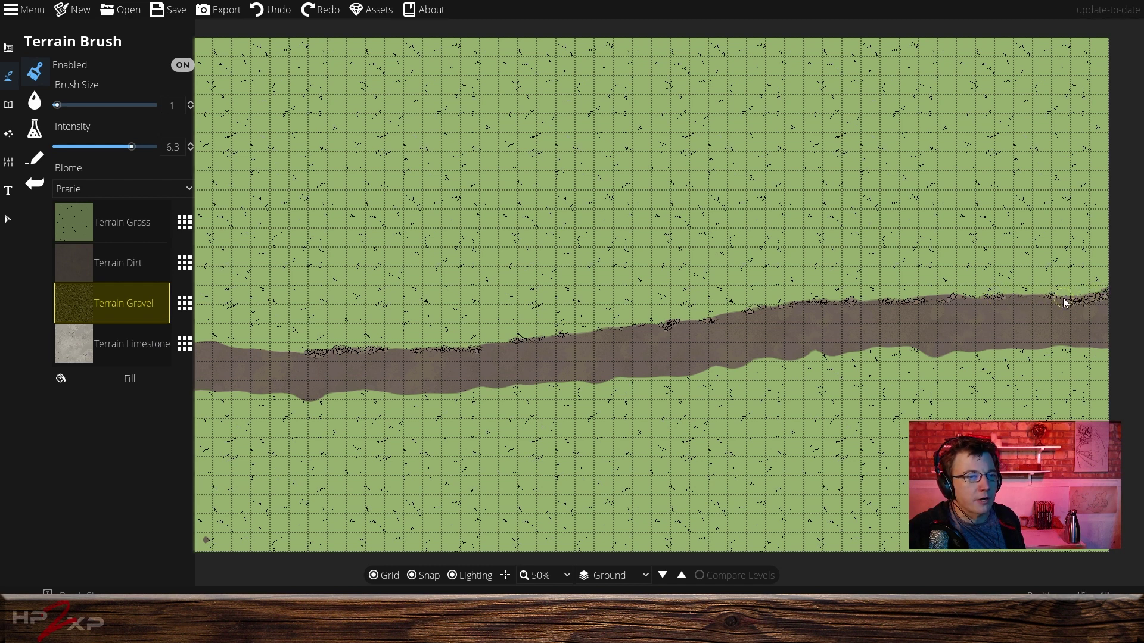
{"action": "left_click_drag", "start_coordinate": [1043, 300], "coordinate": [929, 297]}
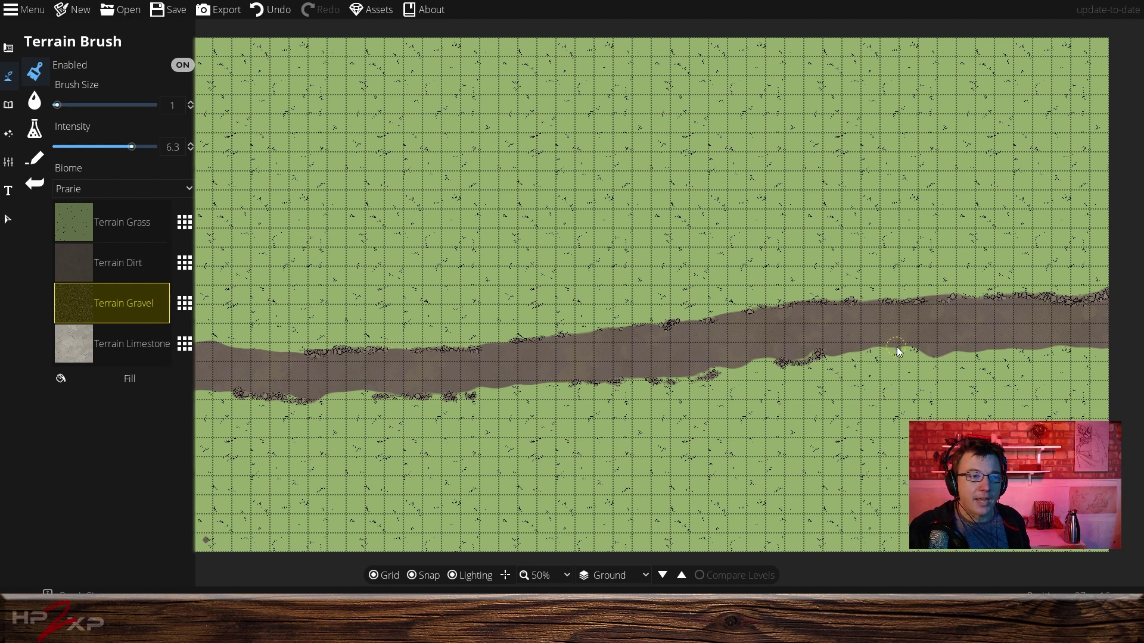
{"action": "left_click_drag", "start_coordinate": [899, 347], "coordinate": [1000, 351]}
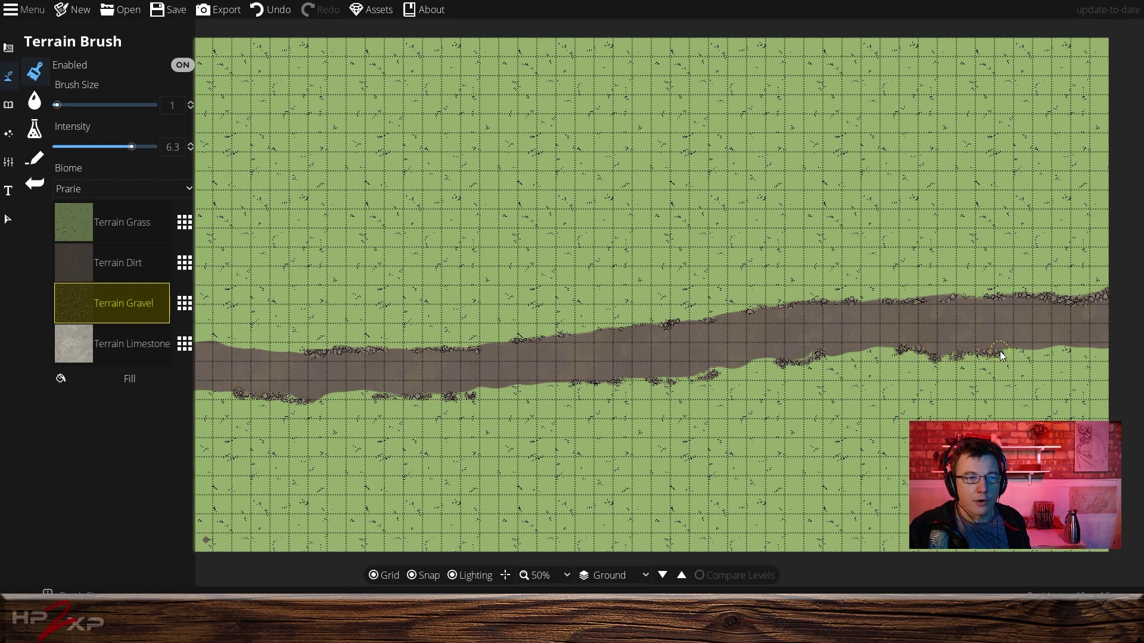
{"action": "left_click_drag", "start_coordinate": [1082, 350], "coordinate": [1113, 352]}
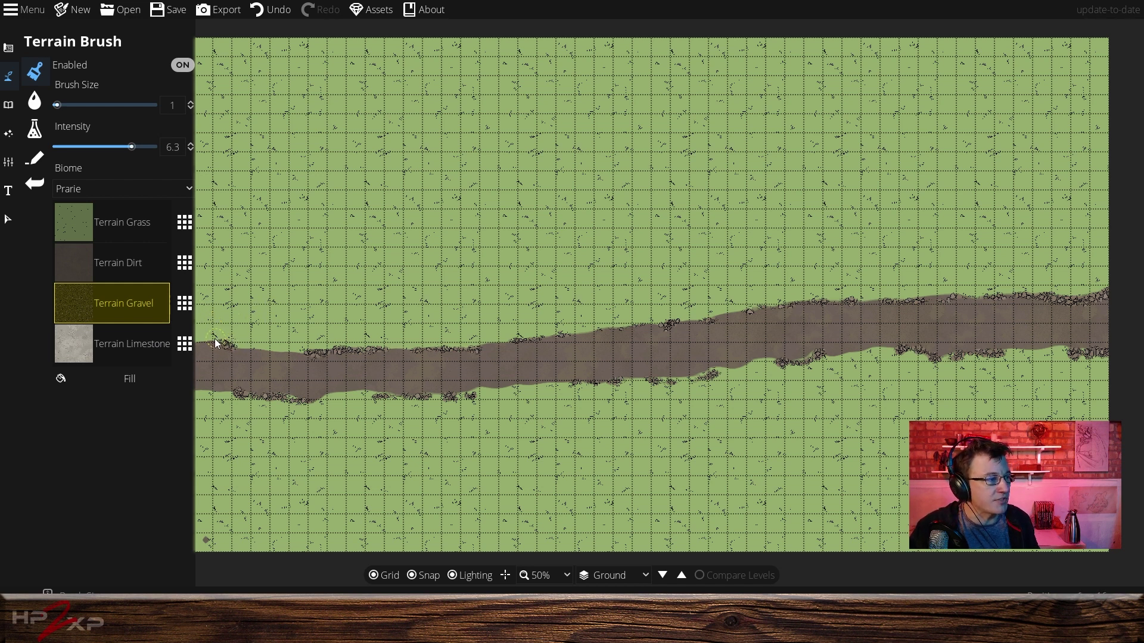
{"action": "left_click_drag", "start_coordinate": [199, 337], "coordinate": [192, 344]}
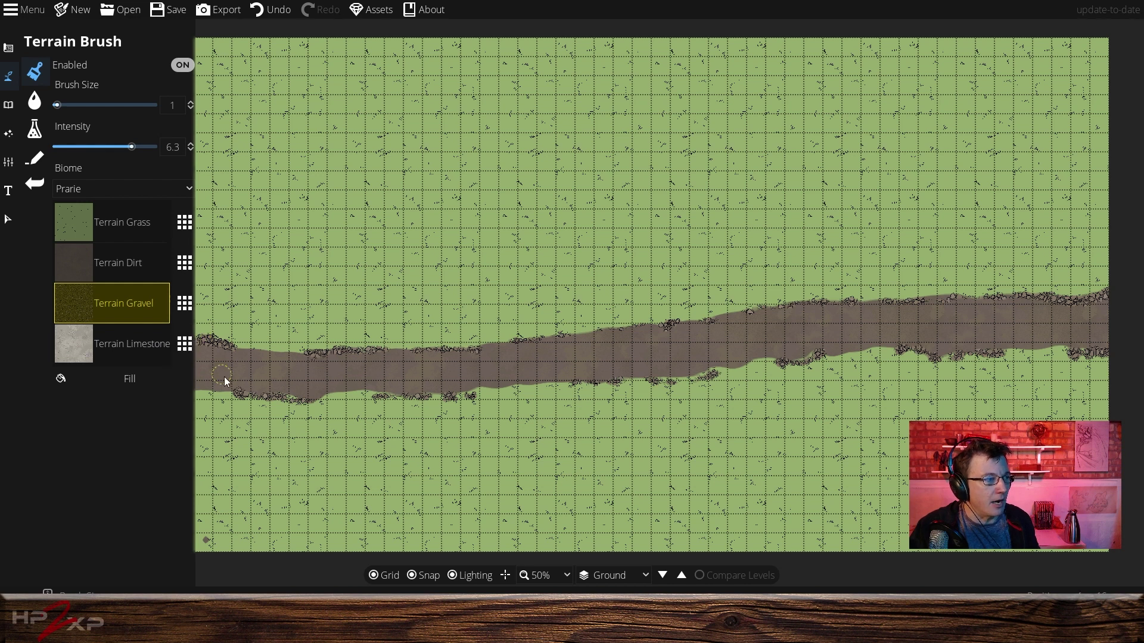
{"action": "left_click_drag", "start_coordinate": [220, 394], "coordinate": [215, 391]}
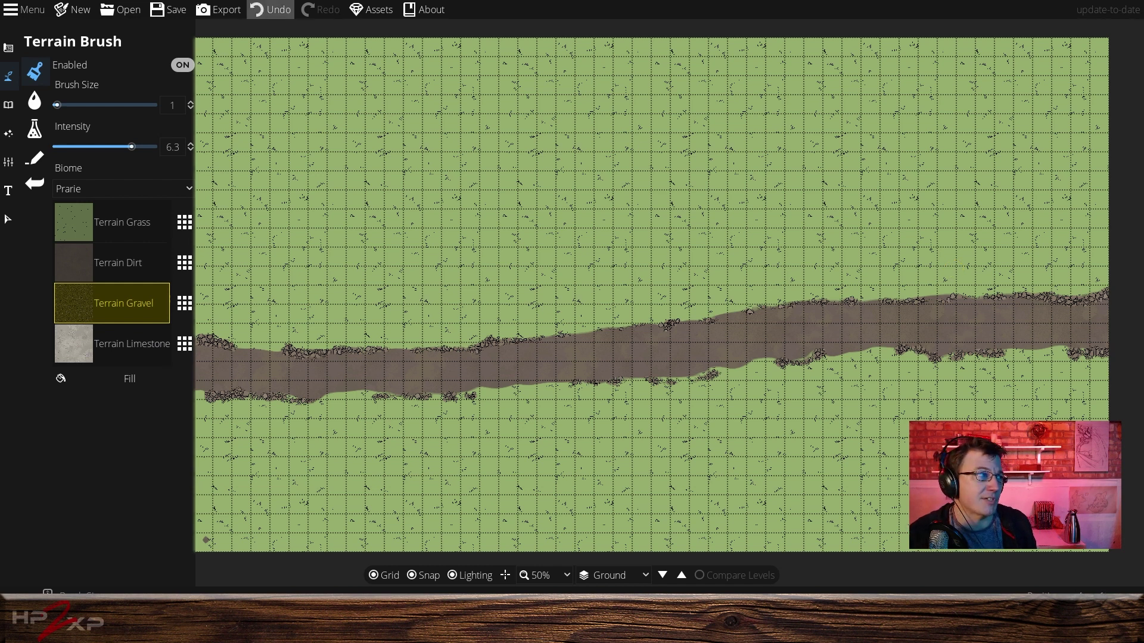
{"action": "left_click", "coordinate": [39, 165]}
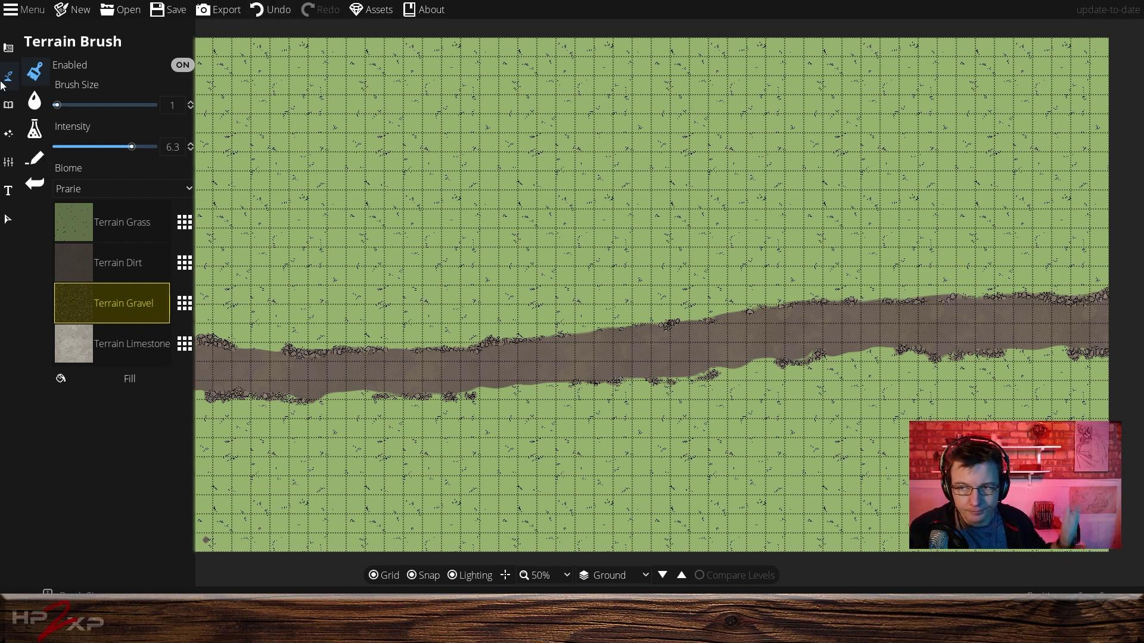
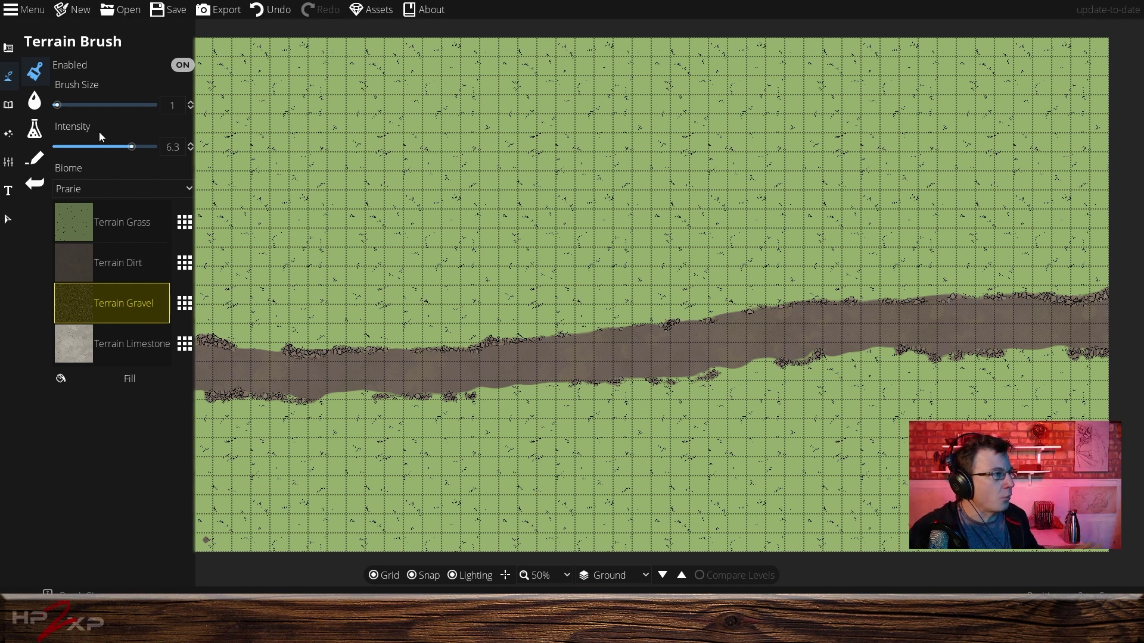
Paint a pond at the map's upper edge, north of the dirt road, with the Water Brush at the second-smallest size.
{"action": "left_click", "coordinate": [35, 101]}
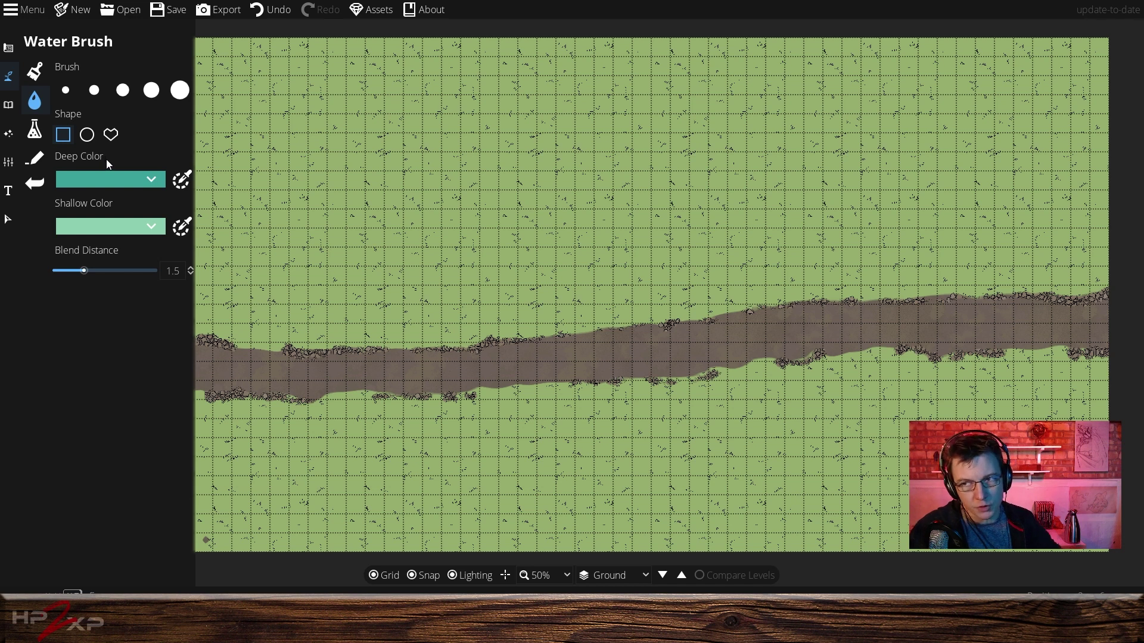
{"action": "left_click", "coordinate": [77, 95]}
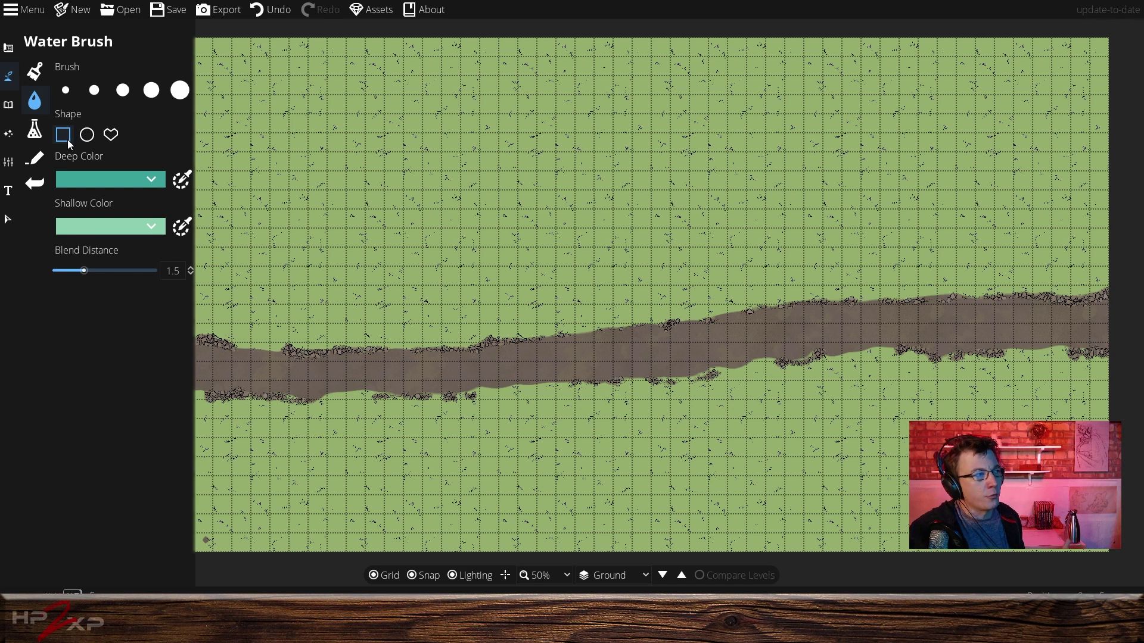
{"action": "left_click", "coordinate": [69, 88]}
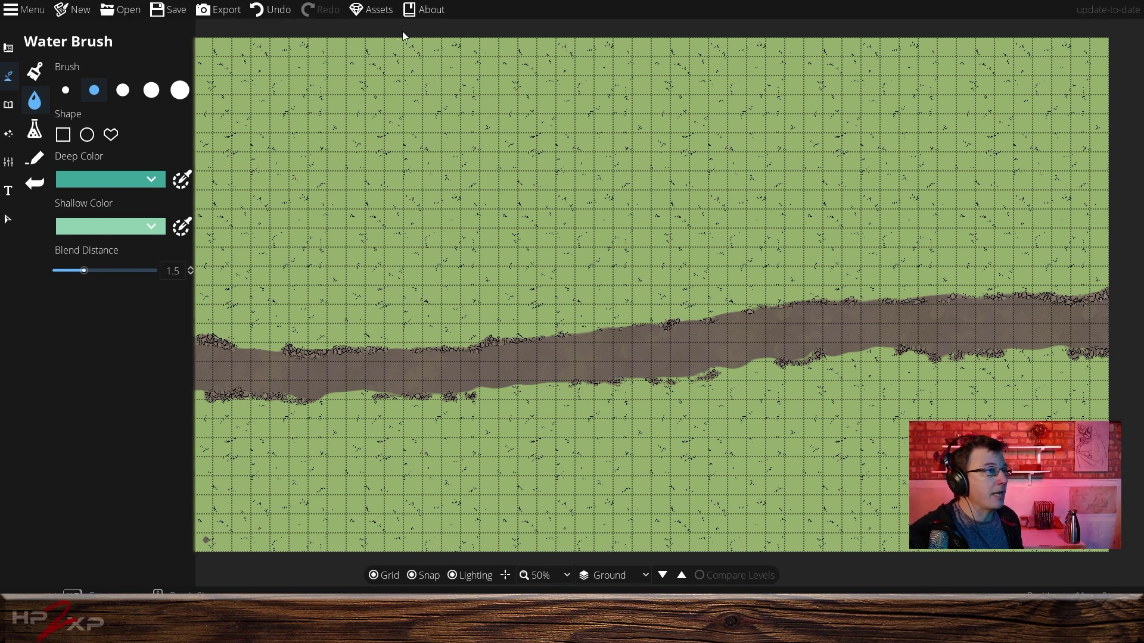
{"action": "left_click", "coordinate": [94, 89]}
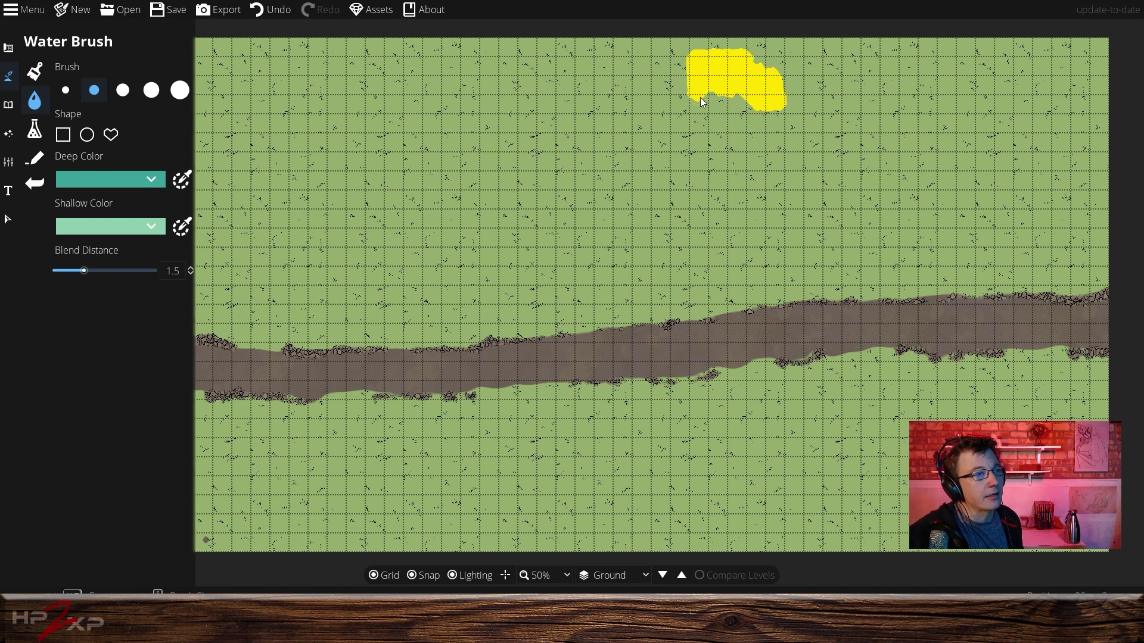
{"action": "left_click_drag", "start_coordinate": [701, 102], "coordinate": [717, 99]}
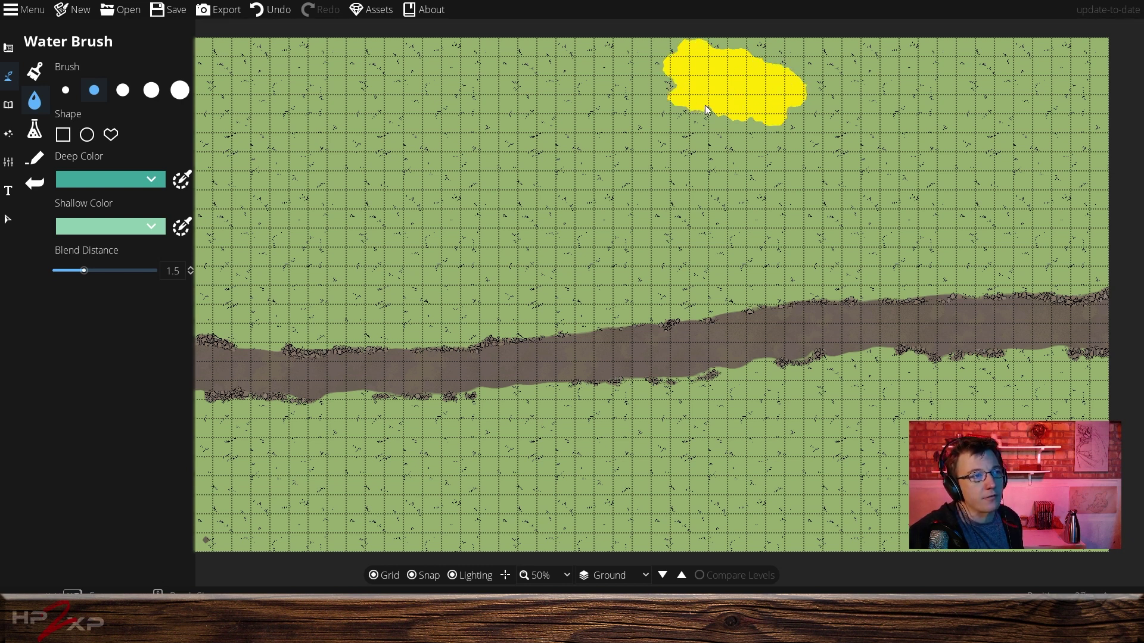
{"action": "left_click_drag", "start_coordinate": [706, 106], "coordinate": [719, 113]}
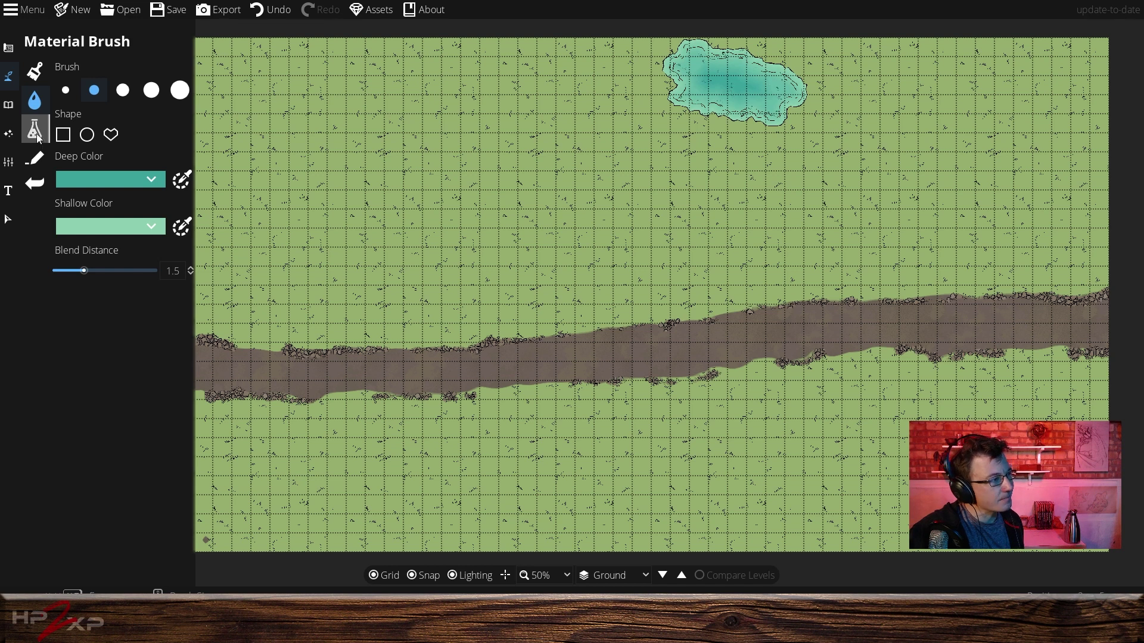
Paint a narrow stream from the pond's east side to the map's upper edge with the smallest water brush.
{"action": "left_click", "coordinate": [66, 89]}
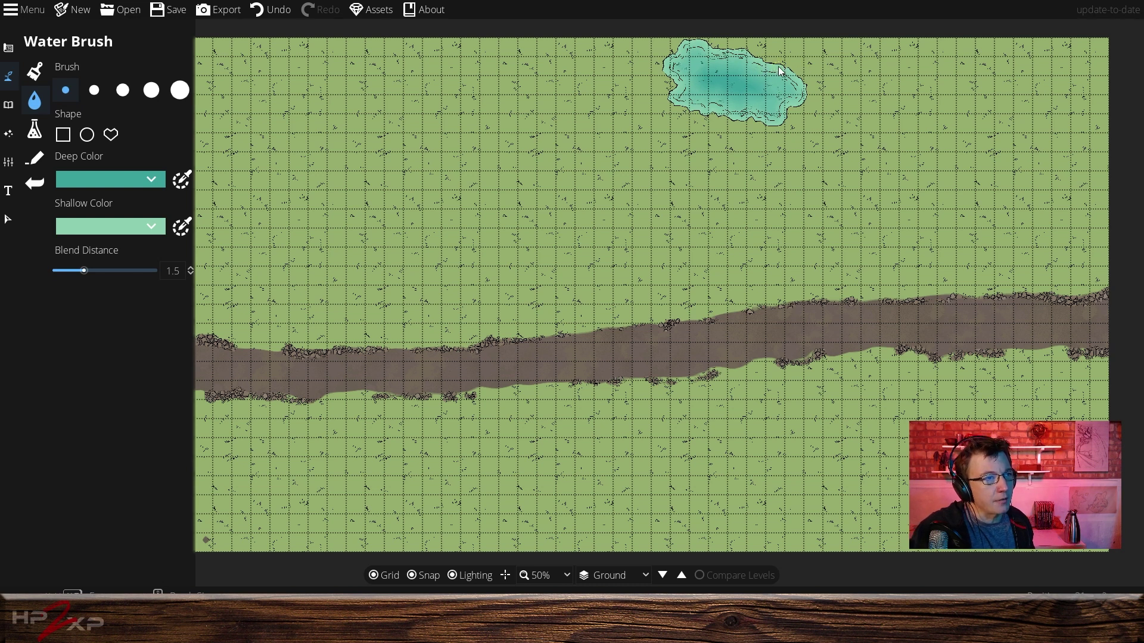
{"action": "left_click_drag", "start_coordinate": [778, 66], "coordinate": [795, 69]}
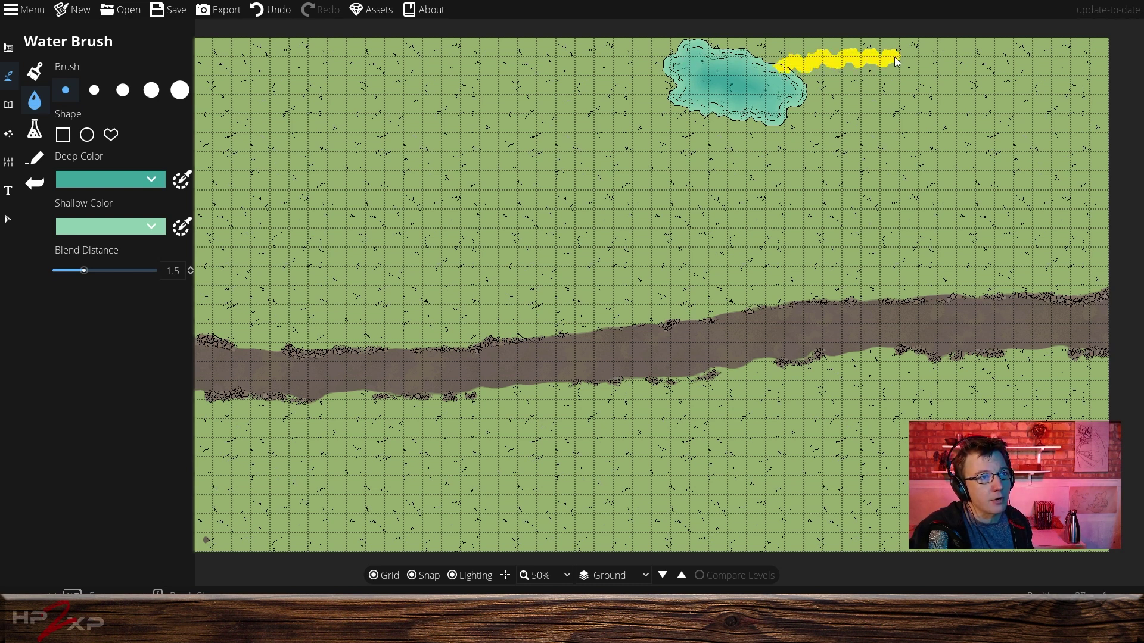
{"action": "left_click_drag", "start_coordinate": [955, 38], "coordinate": [976, 36]}
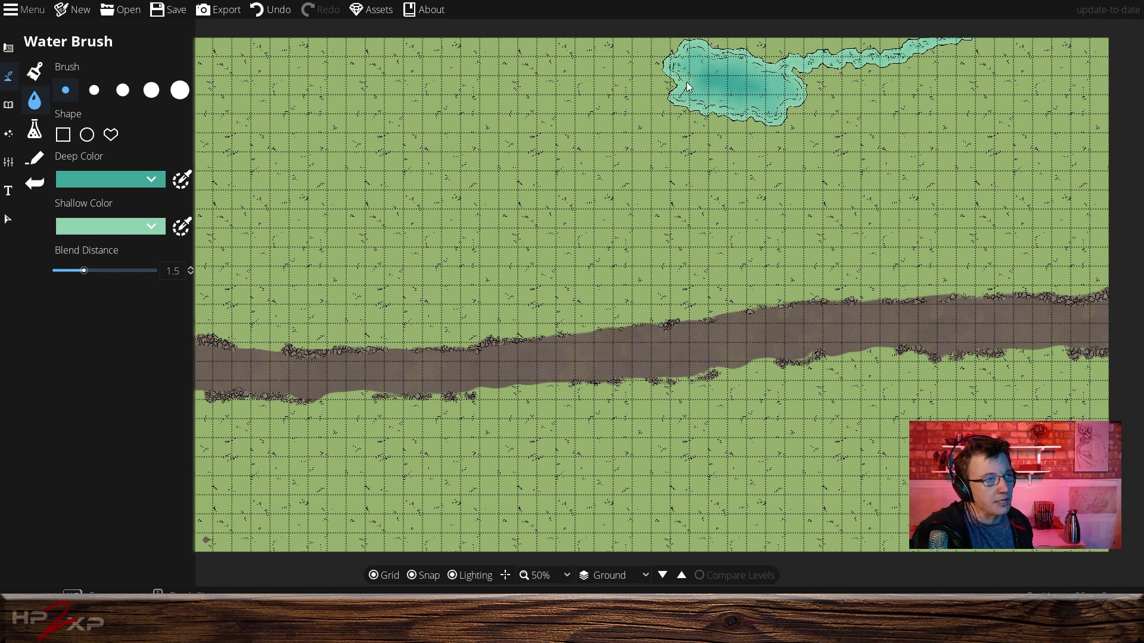
Enlarge the pond along its west and south shores, and paint a narrow stream from its west side to the map's northwest corner.
{"action": "left_click", "coordinate": [93, 93]}
{"action": "mouse_move", "coordinate": [674, 55]}
{"action": "left_mouse_down"}
{"action": "mouse_move", "coordinate": [645, 56]}
{"action": "mouse_move", "coordinate": [687, 117]}
{"action": "mouse_move", "coordinate": [748, 128]}
{"action": "mouse_move", "coordinate": [803, 95]}
{"action": "left_mouse_up"}
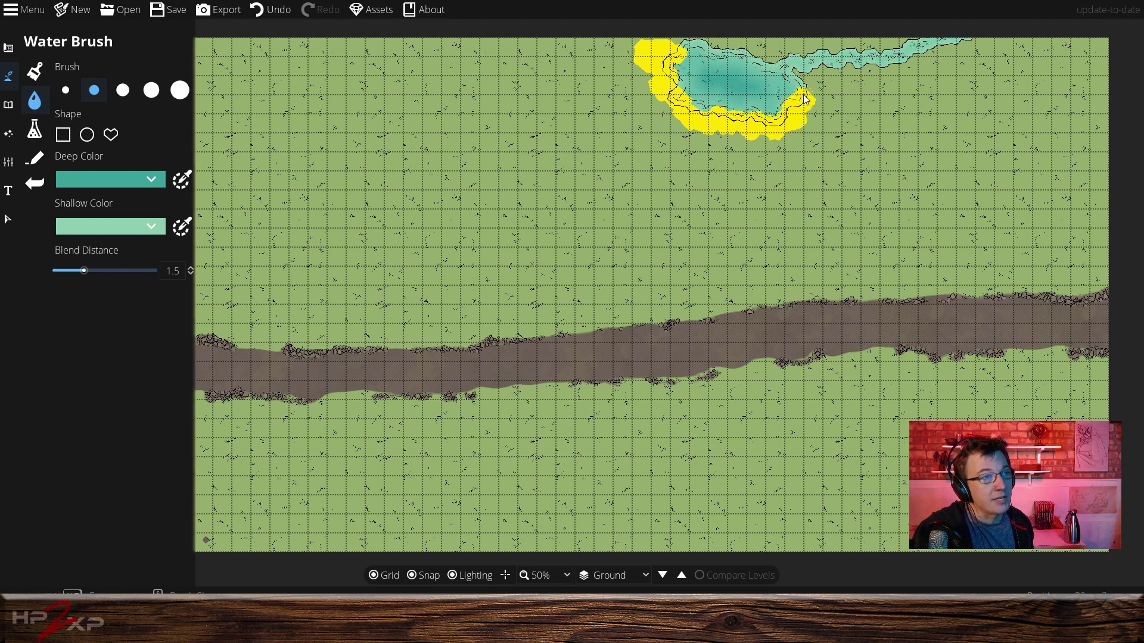
{"action": "left_click", "coordinate": [66, 96]}
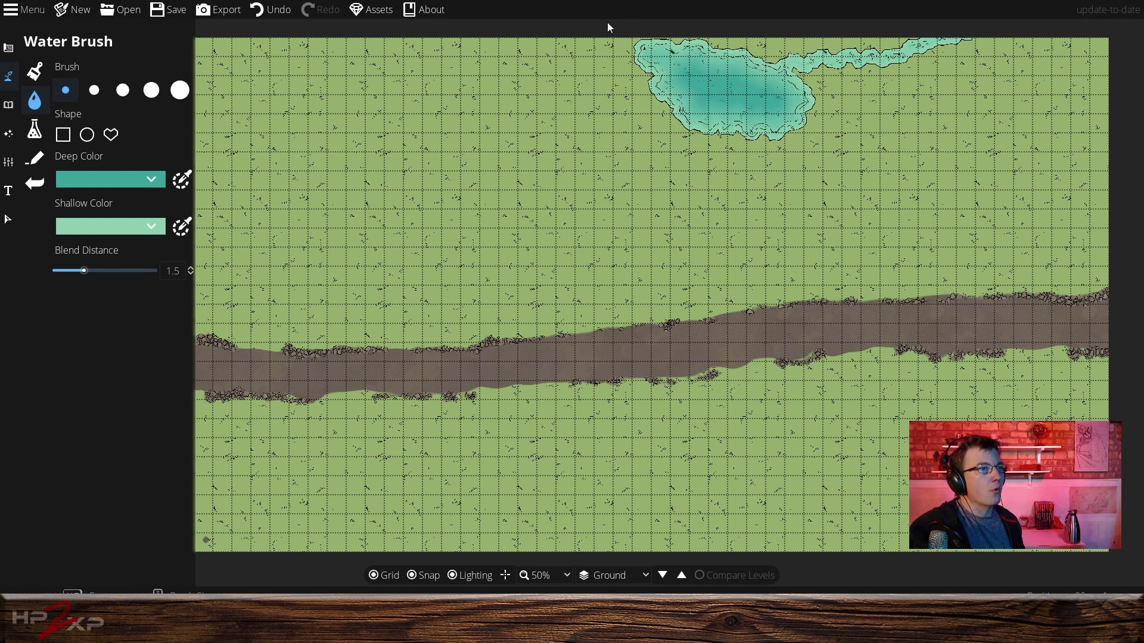
{"action": "left_click", "coordinate": [636, 61]}
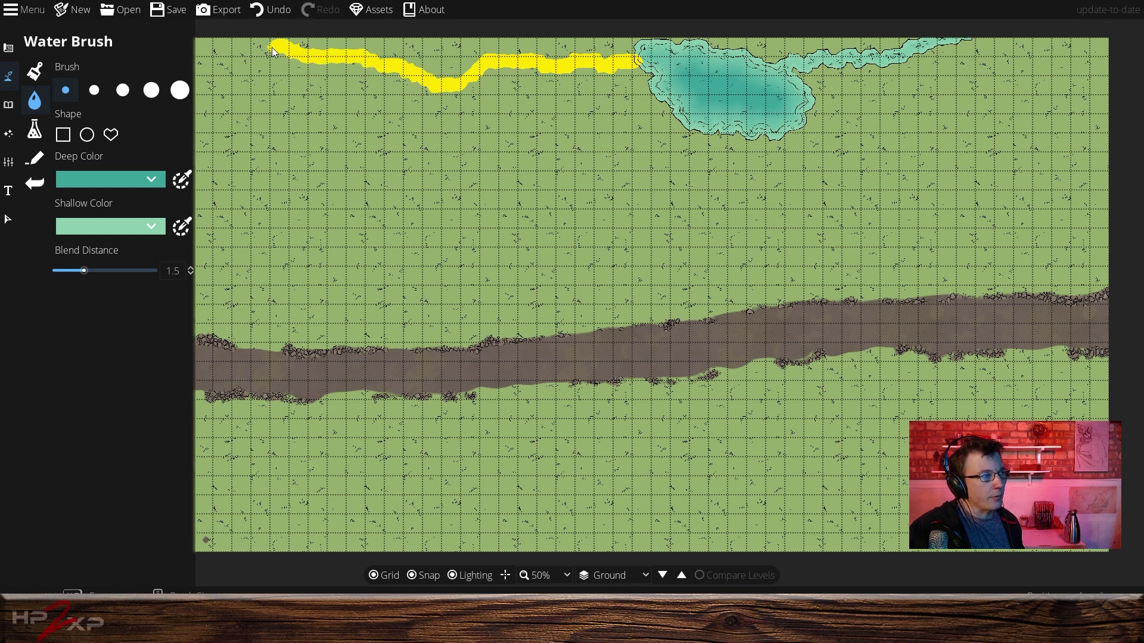
{"action": "left_click_drag", "start_coordinate": [192, 37], "coordinate": [189, 36]}
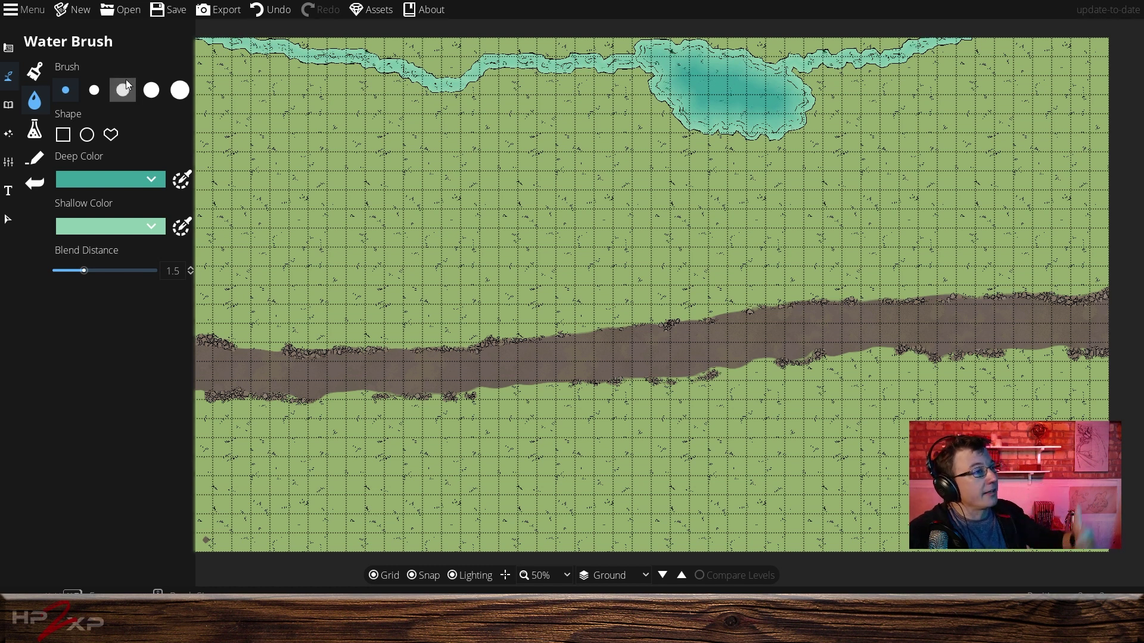
Paint Terrain Gravel with brush size 1 along the pond's shores and as a strip in its center.
{"action": "left_click", "coordinate": [34, 73]}
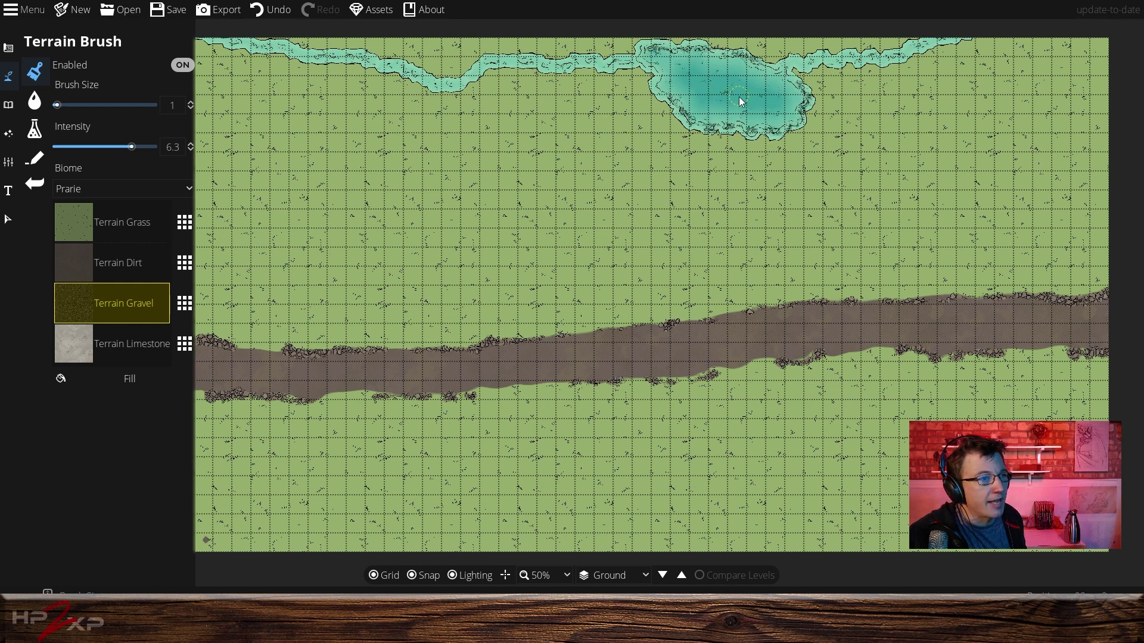
{"action": "mouse_move", "coordinate": [741, 102]}
{"action": "left_mouse_down"}
{"action": "mouse_move", "coordinate": [705, 84]}
{"action": "mouse_move", "coordinate": [715, 90]}
{"action": "left_mouse_up"}
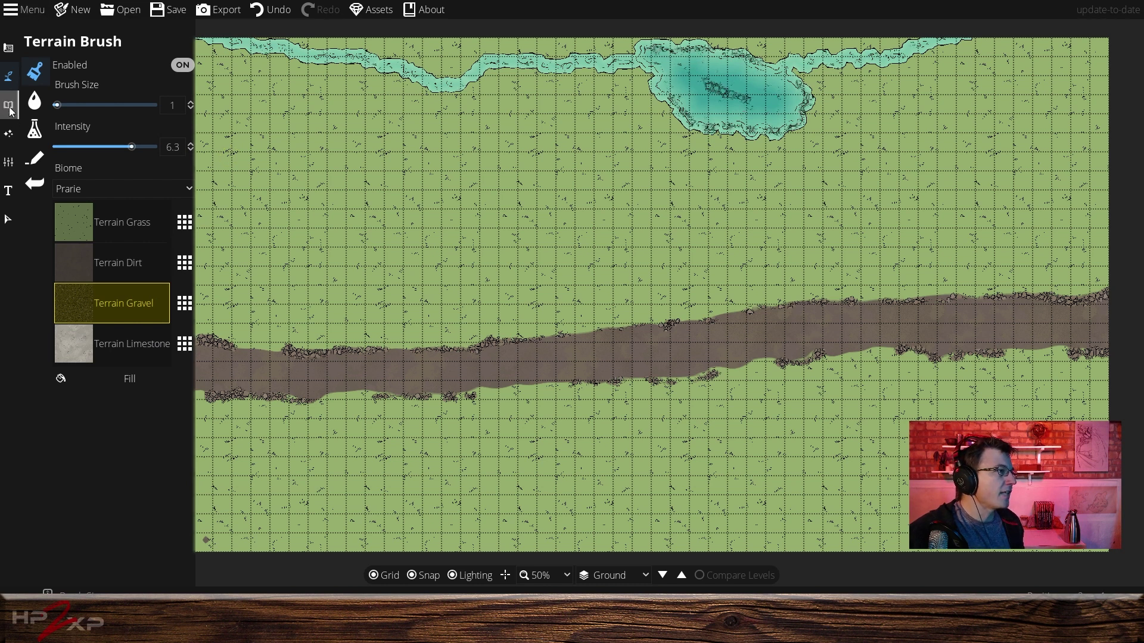
Try several wall styles for the Building Tool and choose the rough gray stone-block wall.
{"action": "left_click", "coordinate": [14, 55]}
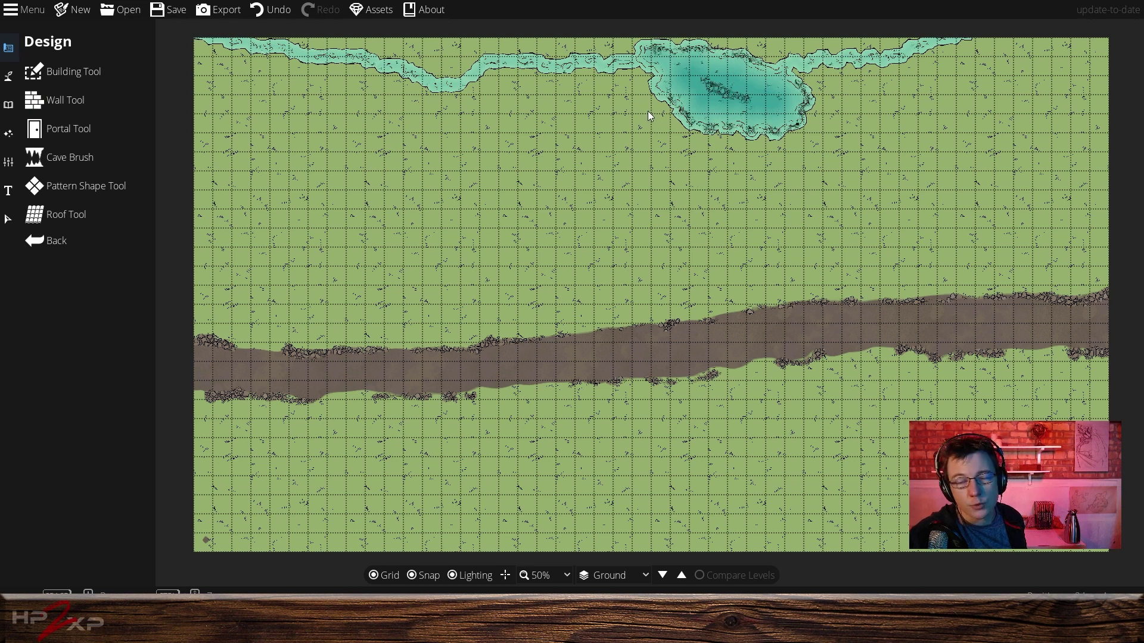
{"action": "left_click", "coordinate": [64, 70]}
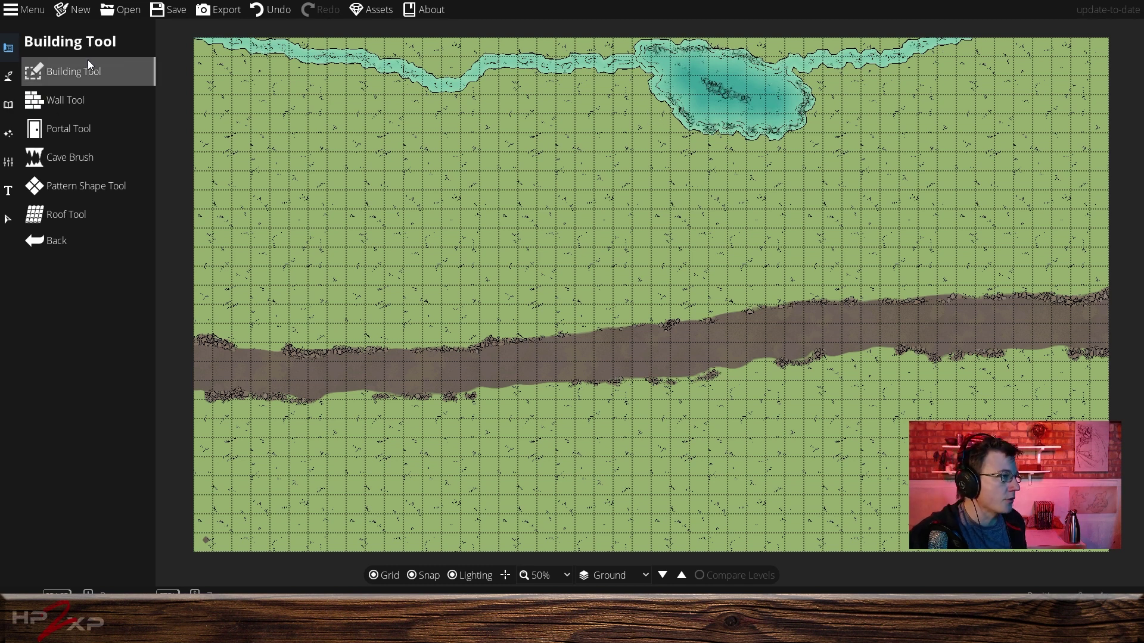
{"action": "left_click", "coordinate": [89, 61]}
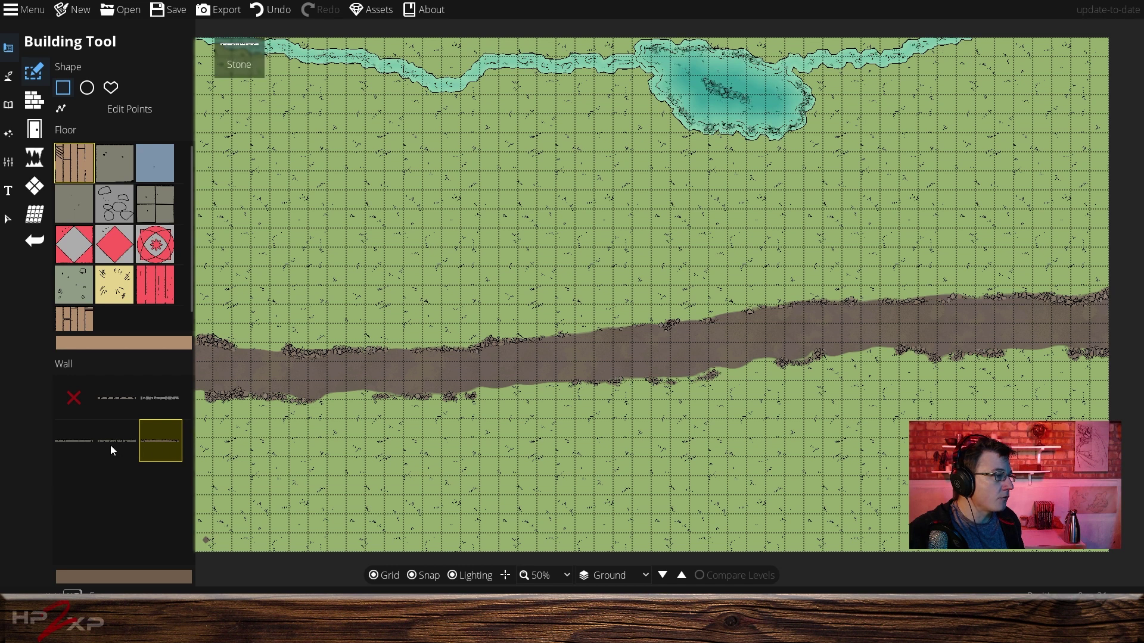
{"action": "left_click", "coordinate": [120, 398]}
{"action": "left_click", "coordinate": [162, 399]}
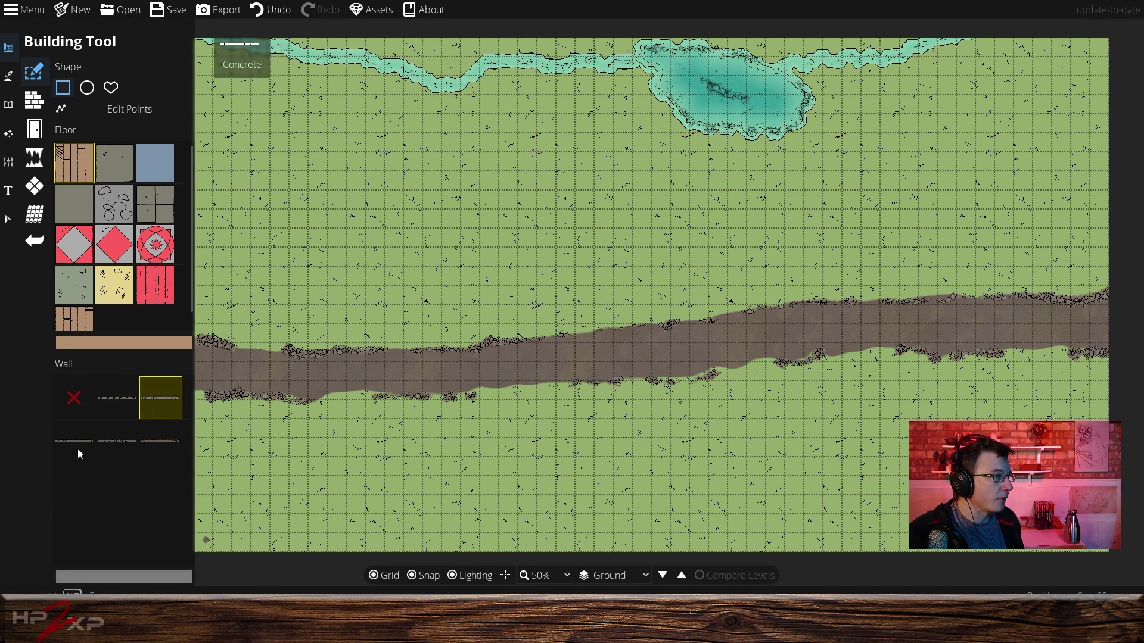
{"action": "left_click", "coordinate": [76, 443]}
{"action": "left_click", "coordinate": [116, 441]}
{"action": "left_click", "coordinate": [146, 440]}
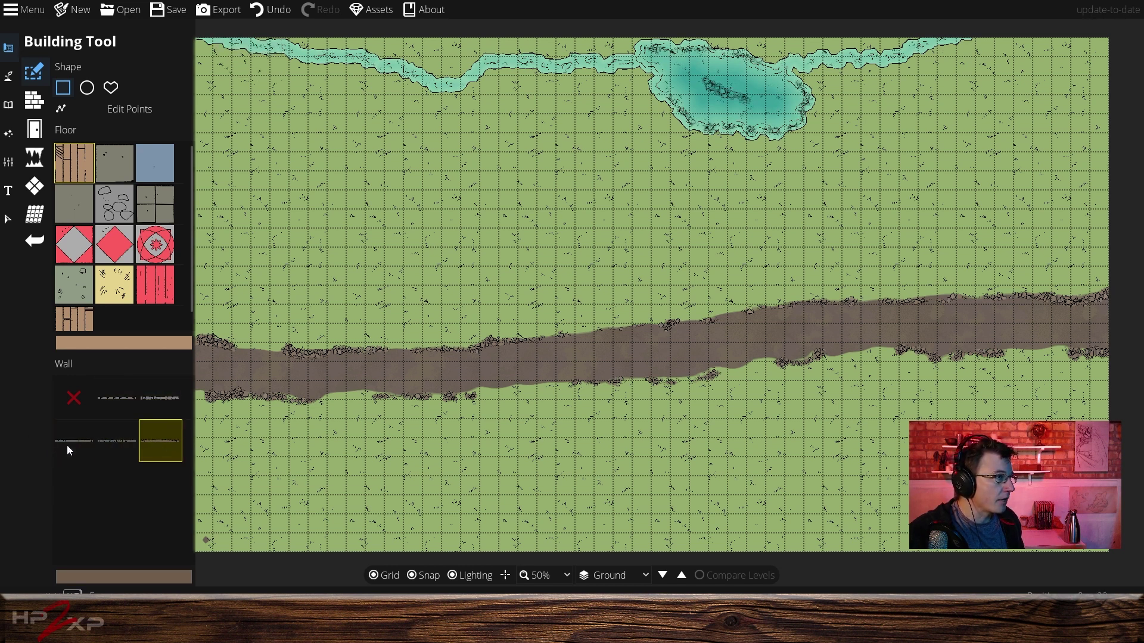
{"action": "left_click", "coordinate": [170, 399]}
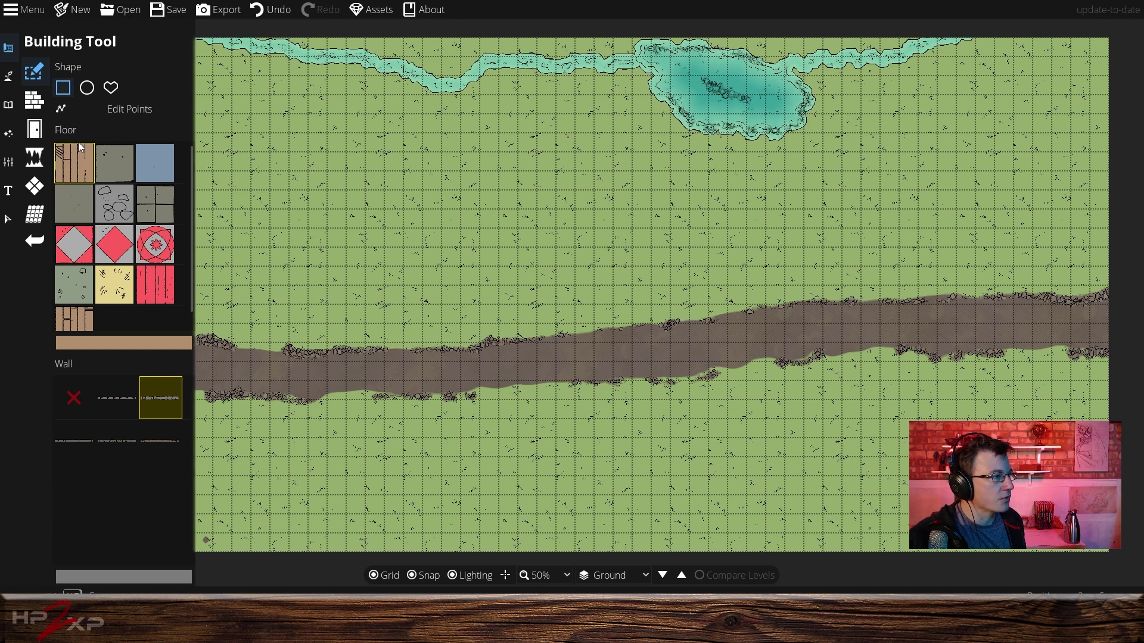
Try the cobblestone floor, return to the wood plank floor, and draw a rectangular building about 3 by 2 squares east of the pond.
{"action": "left_click", "coordinate": [116, 202]}
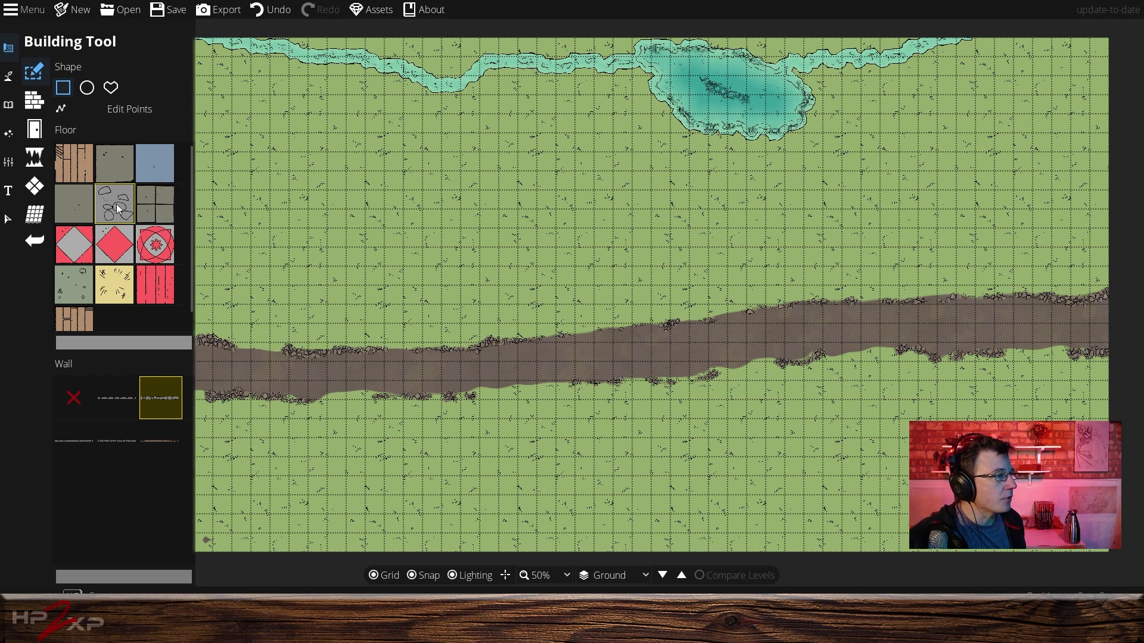
{"action": "left_click", "coordinate": [84, 169]}
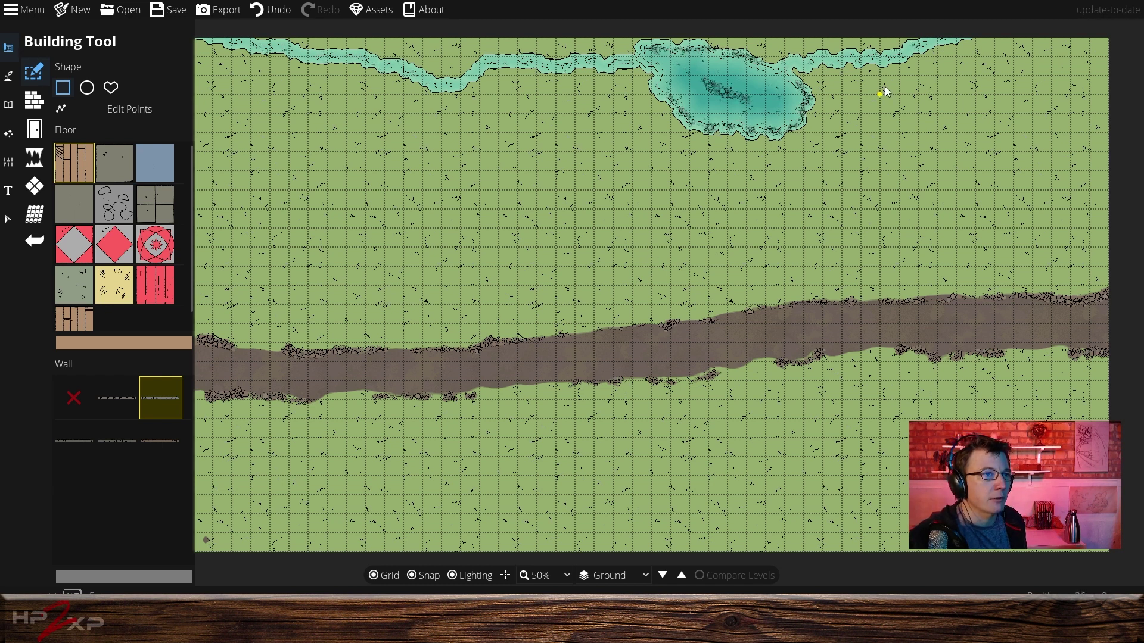
{"action": "left_click_drag", "start_coordinate": [858, 91], "coordinate": [915, 138]}
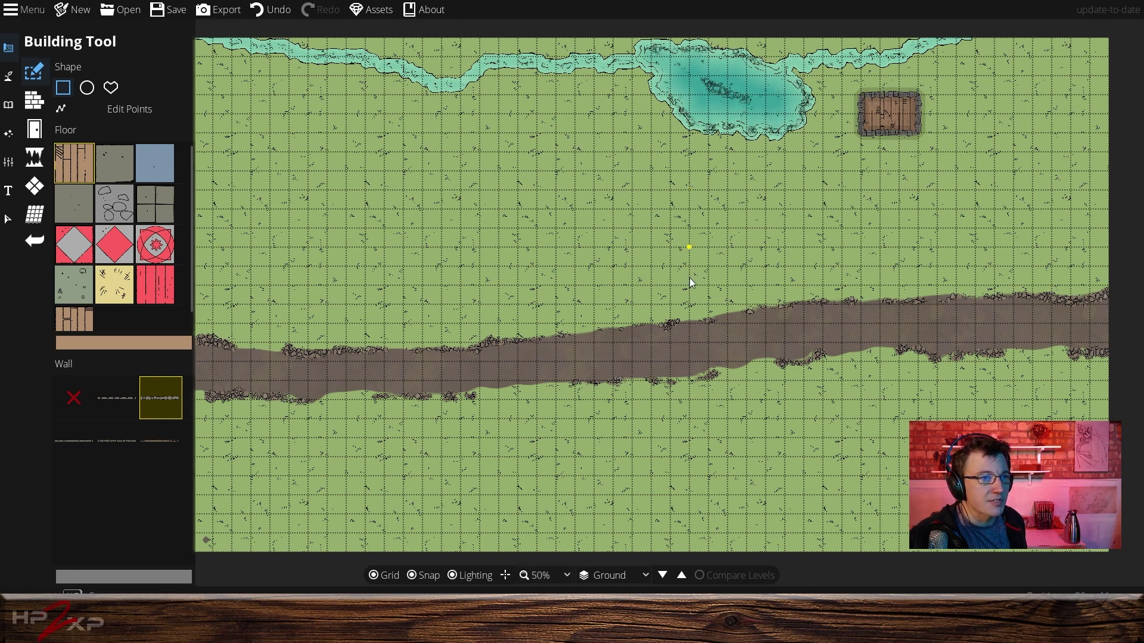
Place a door in the middle of the building's south wall with the Portal Tool at 100% zoom.
{"action": "left_click", "coordinate": [544, 575]}
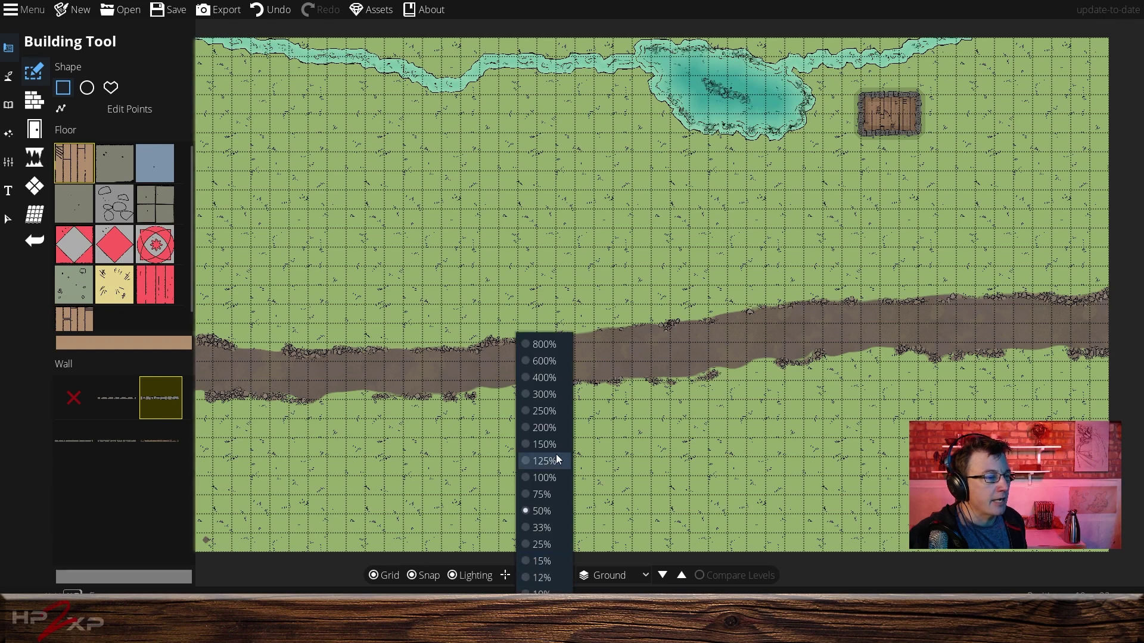
{"action": "left_click", "coordinate": [556, 477]}
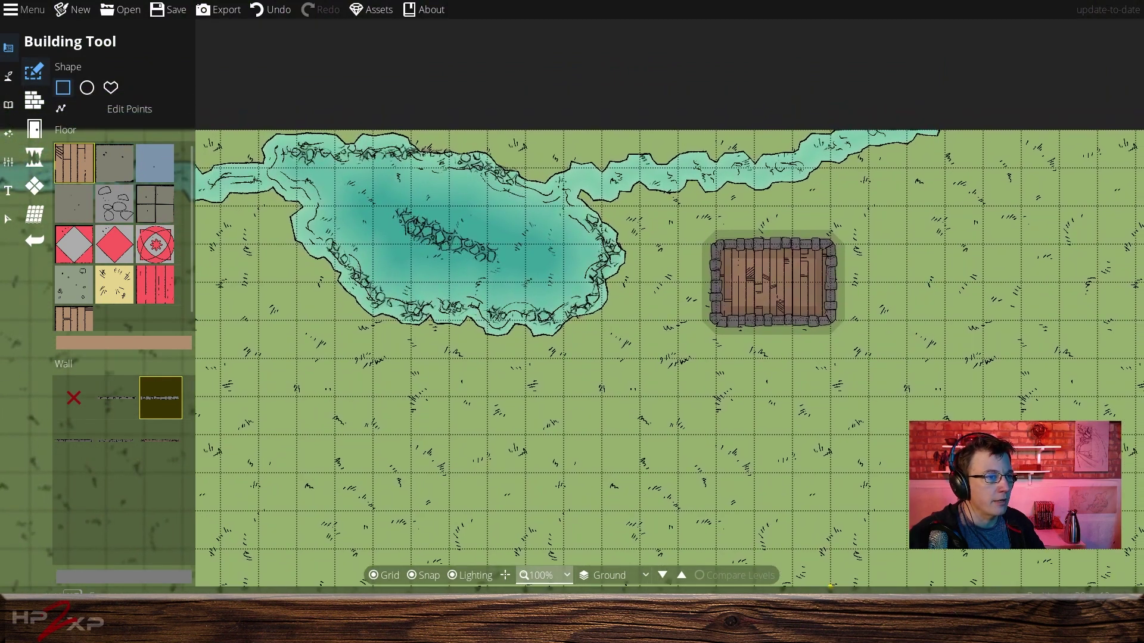
{"action": "left_click", "coordinate": [43, 131]}
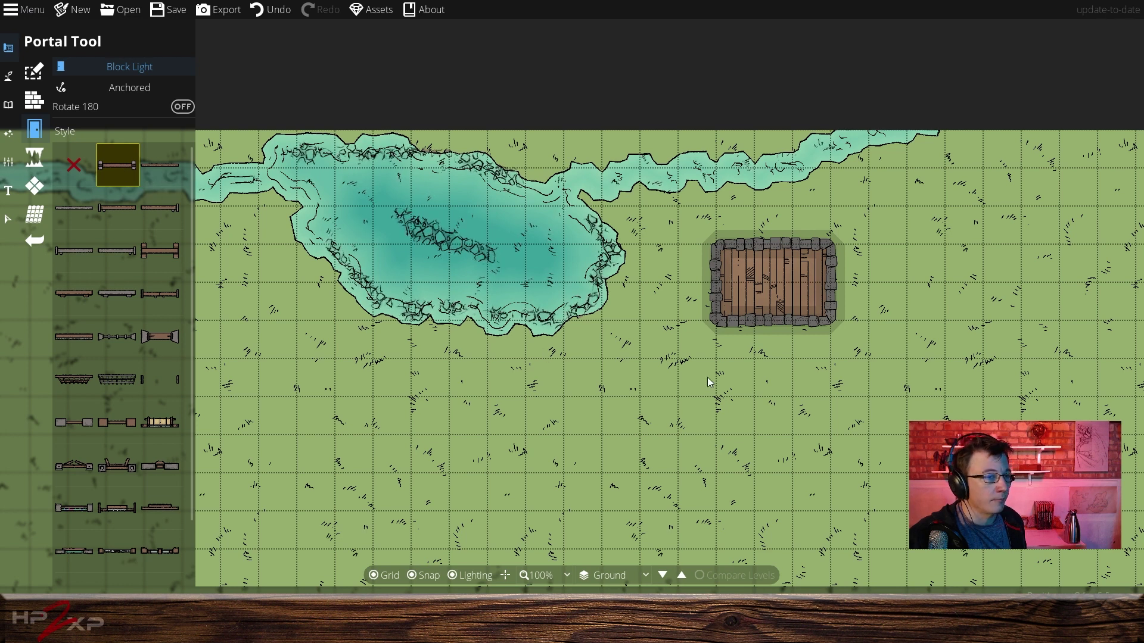
{"action": "left_click", "coordinate": [772, 325]}
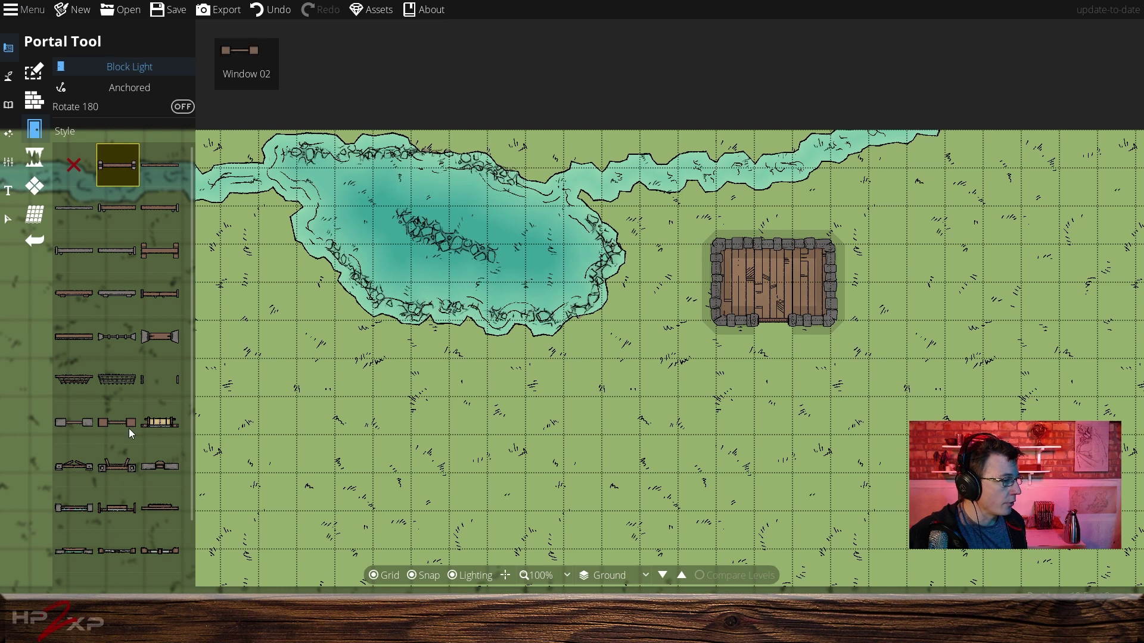
Place the arched portal style in the middle of the building's north wall.
{"action": "scroll", "coordinate": [130, 426], "scroll_direction": "down", "scroll_amount": 1}
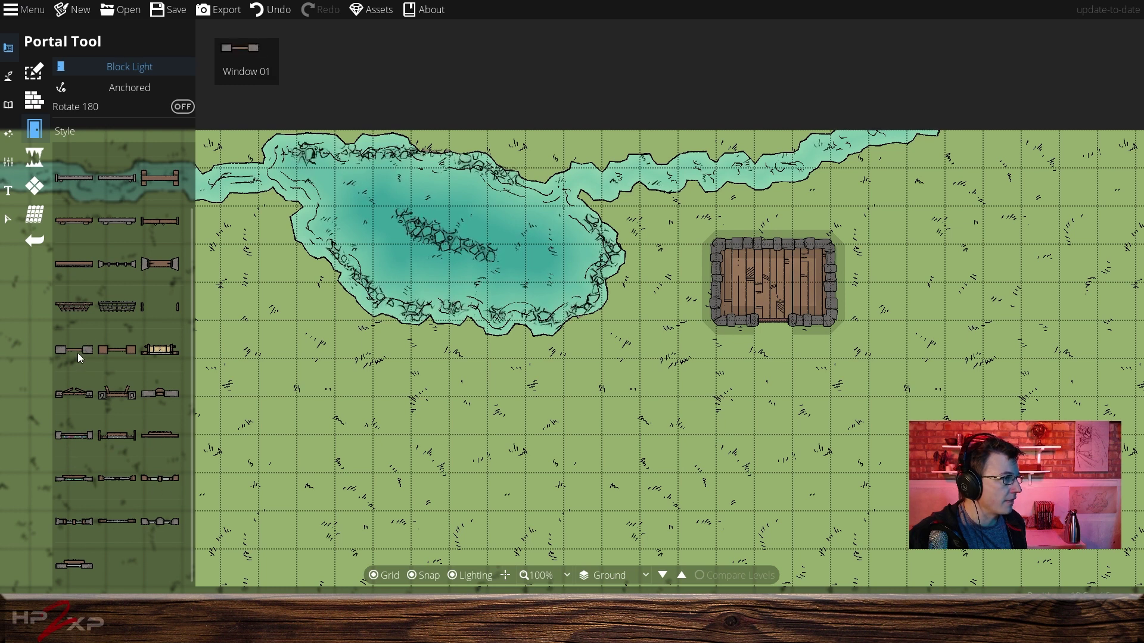
{"action": "left_click", "coordinate": [80, 396]}
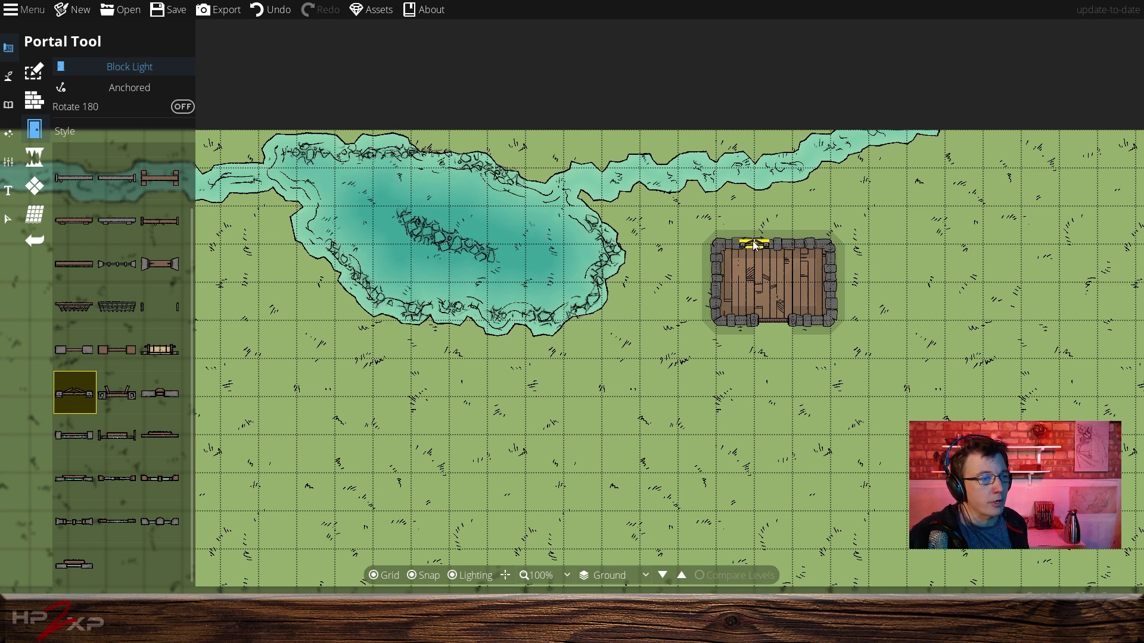
{"action": "left_click", "coordinate": [775, 244]}
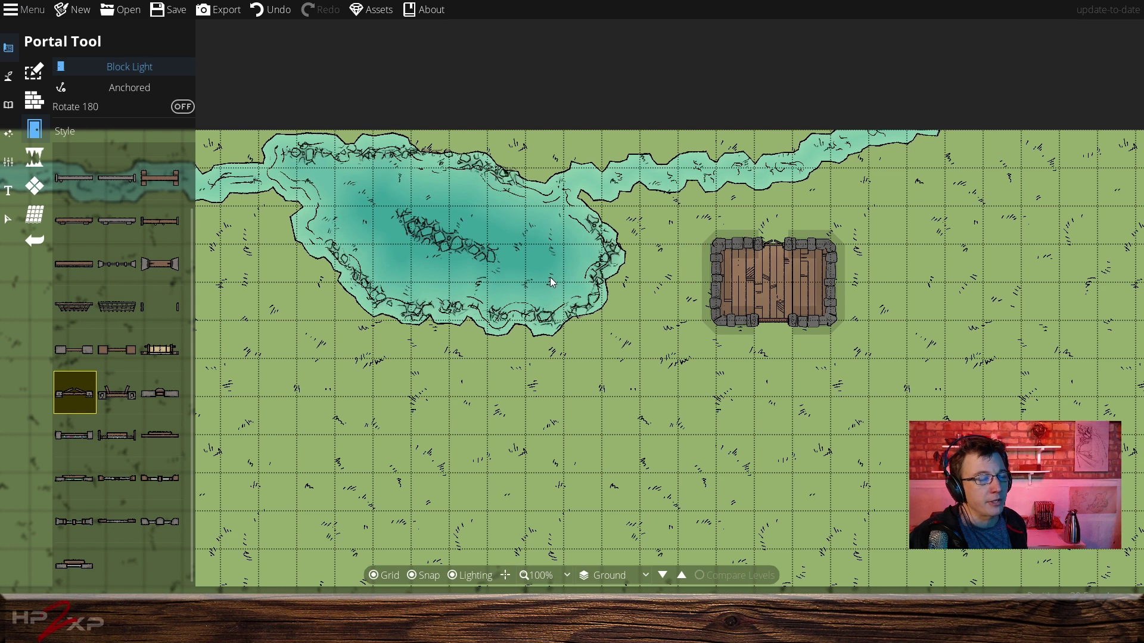
{"action": "left_click", "coordinate": [34, 99]}
{"action": "left_click", "coordinate": [35, 157]}
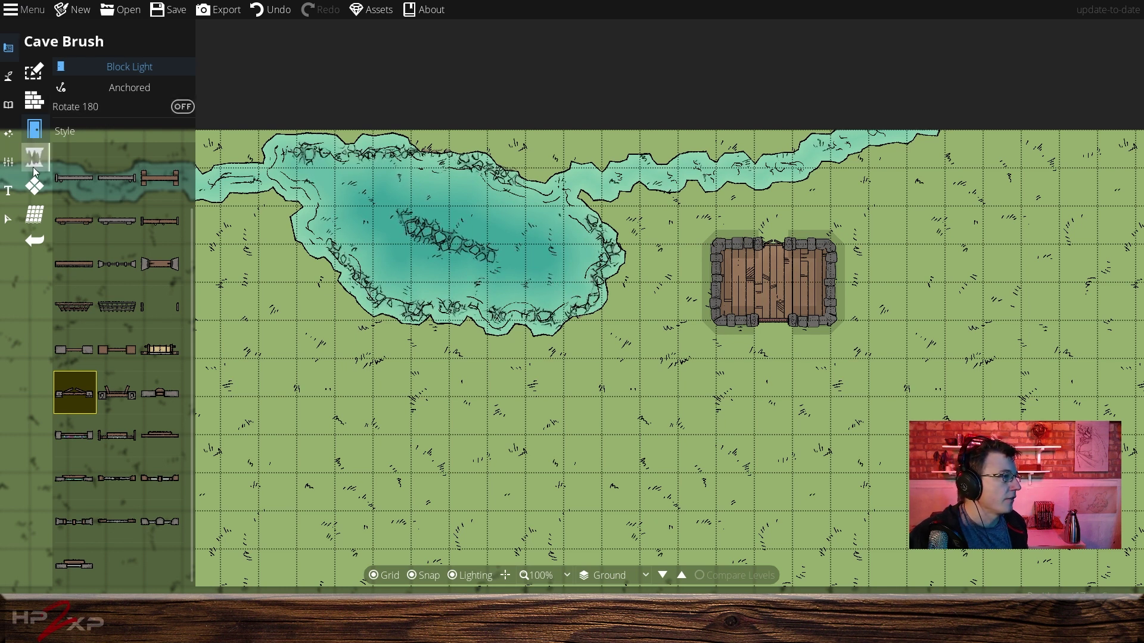
{"action": "left_click", "coordinate": [35, 186]}
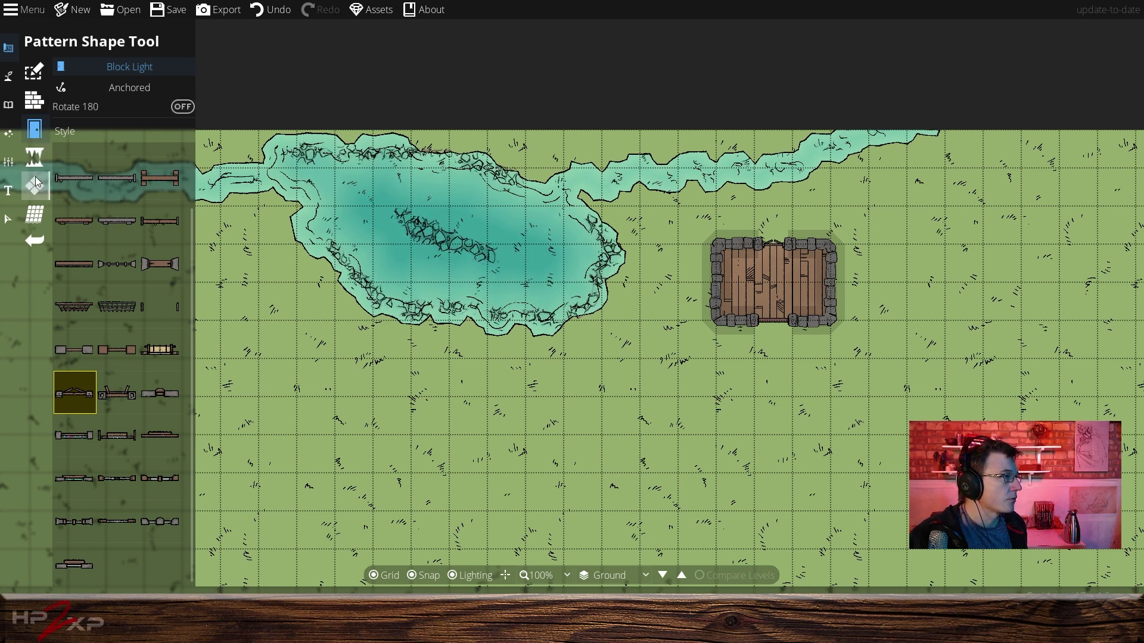
{"action": "left_click", "coordinate": [34, 129]}
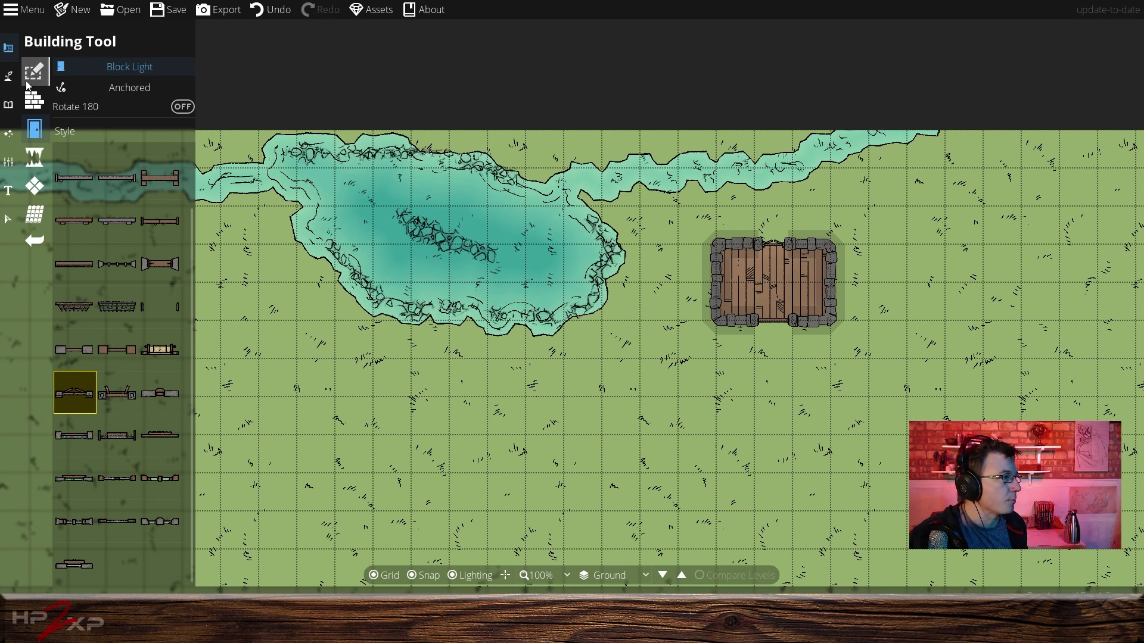
Search the Object Tool's library for "fireplace".
{"action": "left_click", "coordinate": [10, 105]}
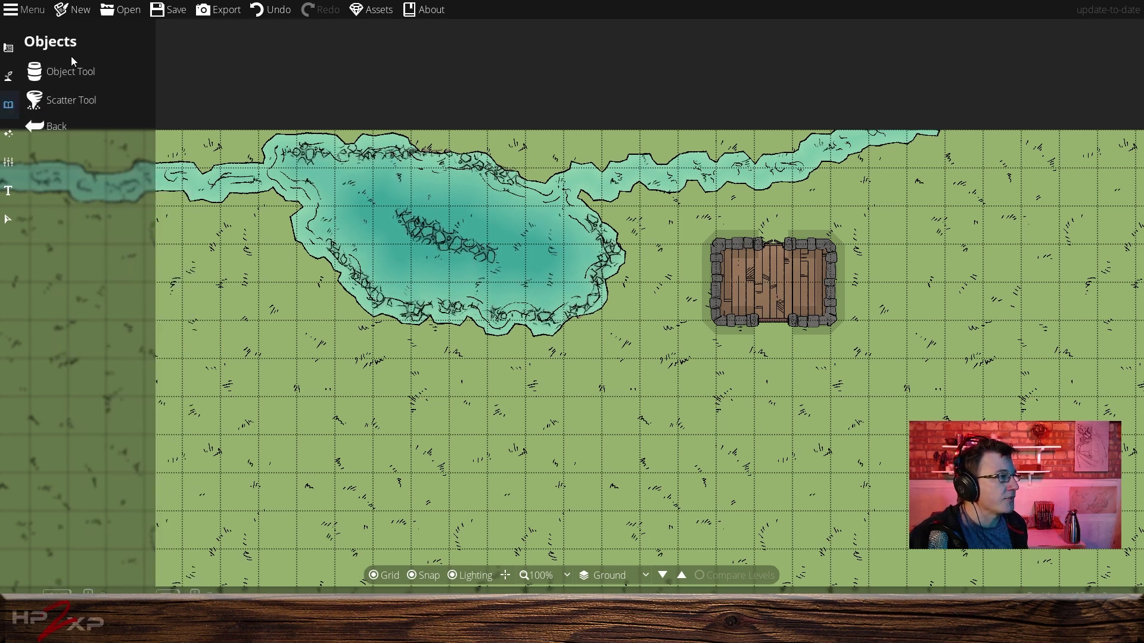
{"action": "left_click", "coordinate": [61, 78]}
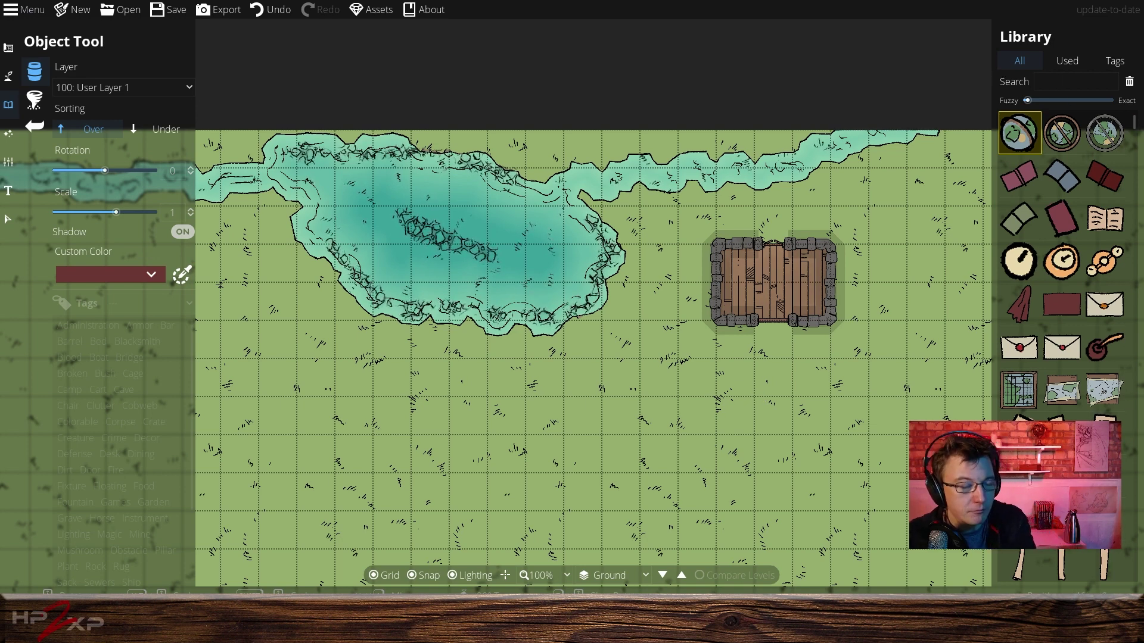
{"action": "left_click", "coordinate": [1089, 88]}
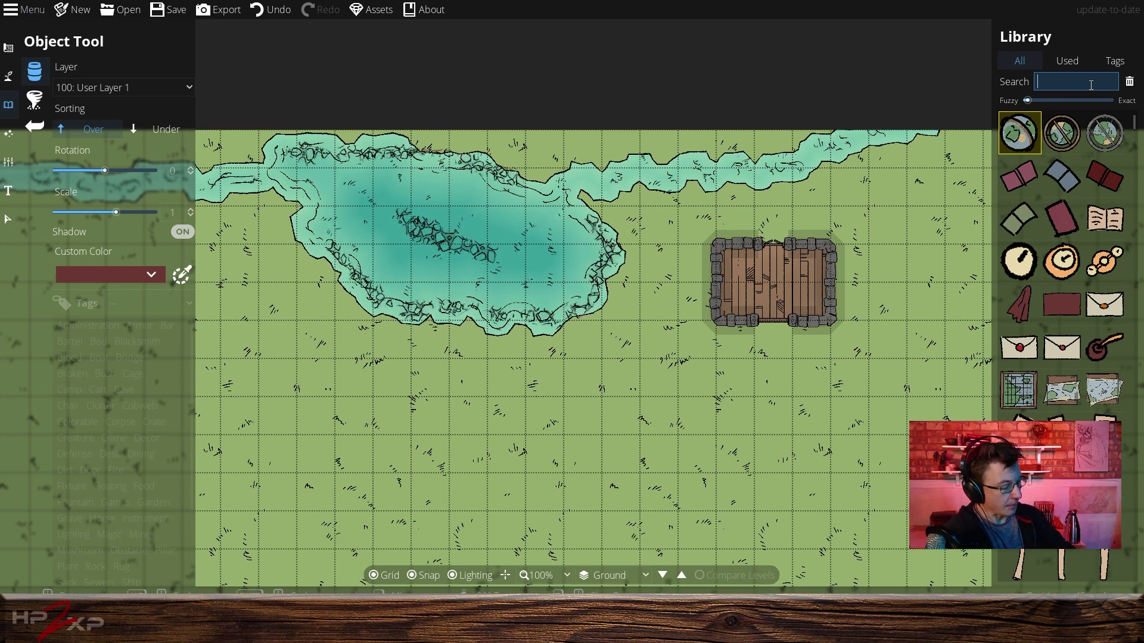
{"action": "type", "text": "fire"}
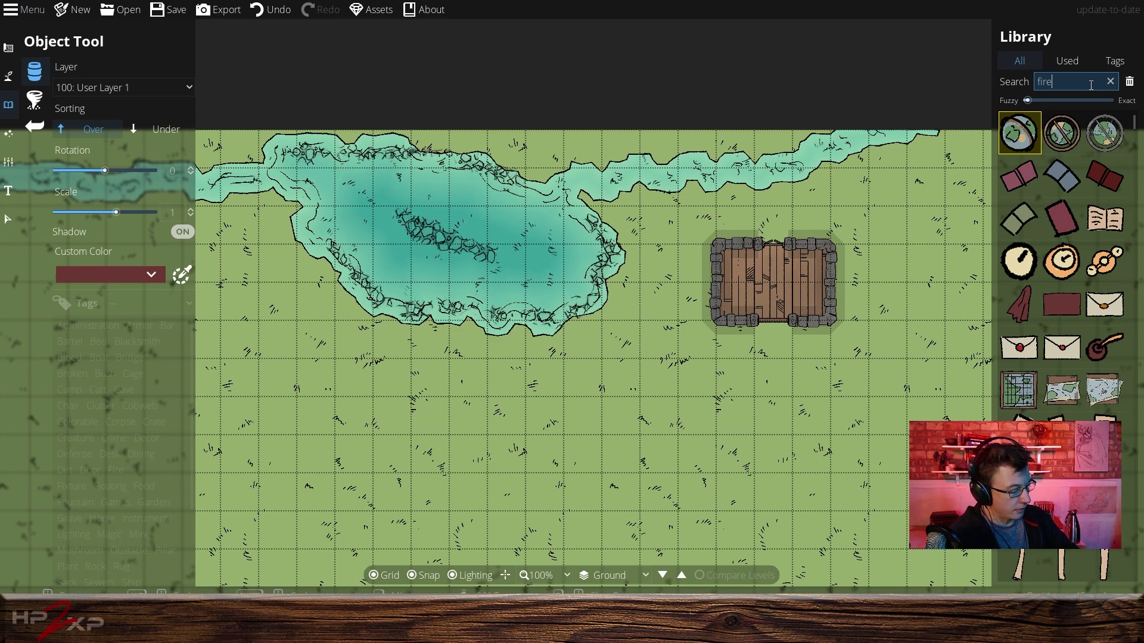
{"action": "type", "text": "place"}
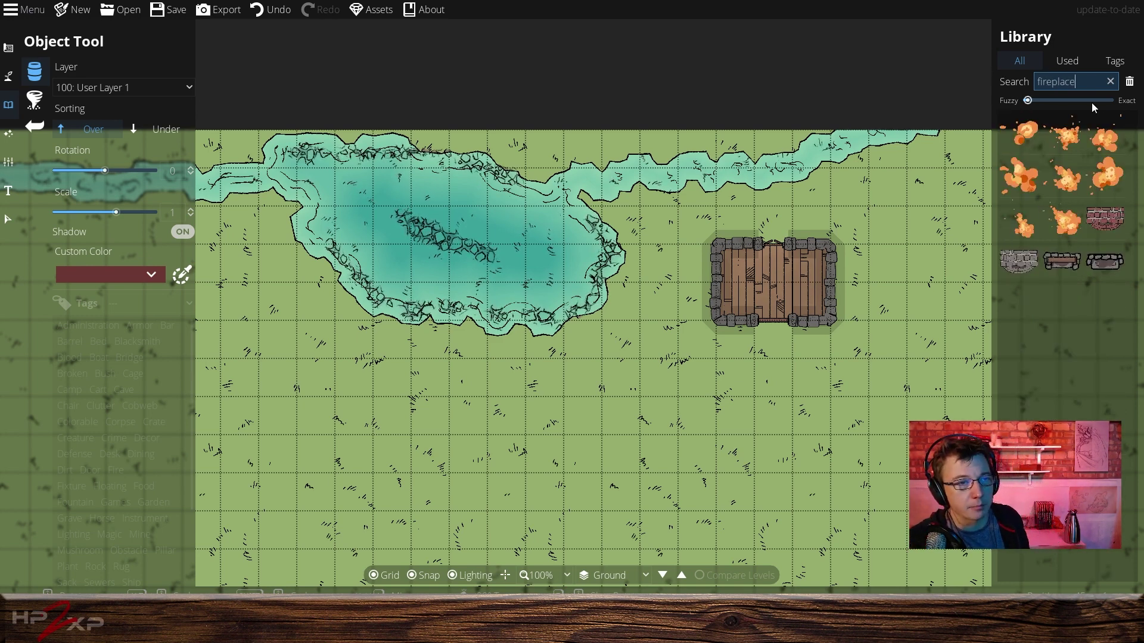
Try the fireplace objects, choose the narrow gray stone fireplace, and set its scale to 0.69 and rotation to 90.
{"action": "left_click", "coordinate": [1062, 261]}
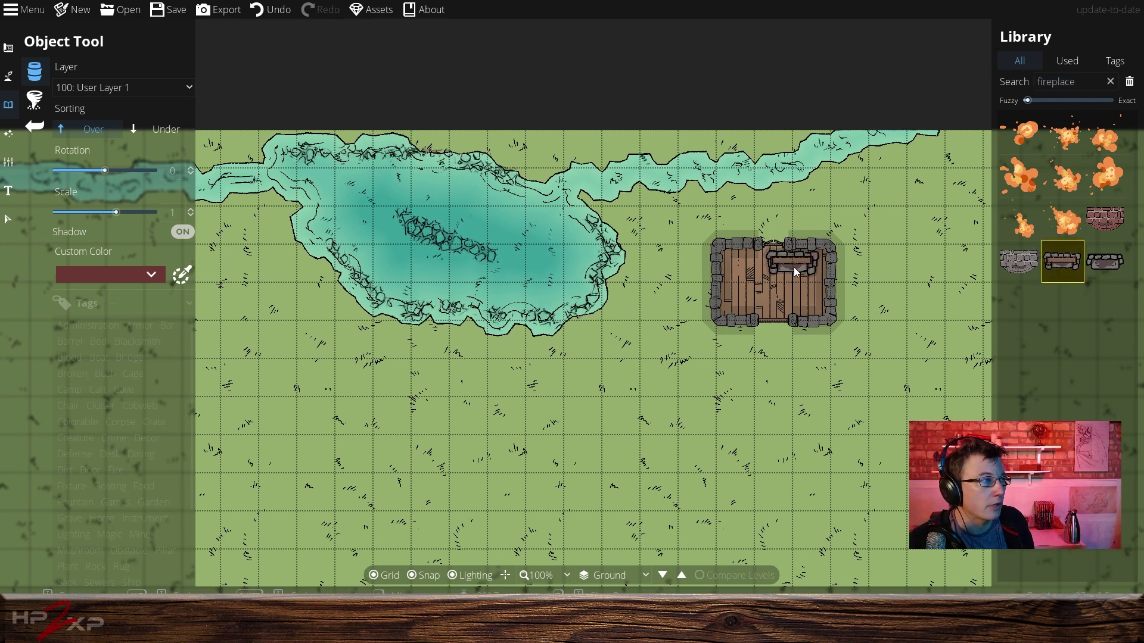
{"action": "left_click", "coordinate": [1022, 264]}
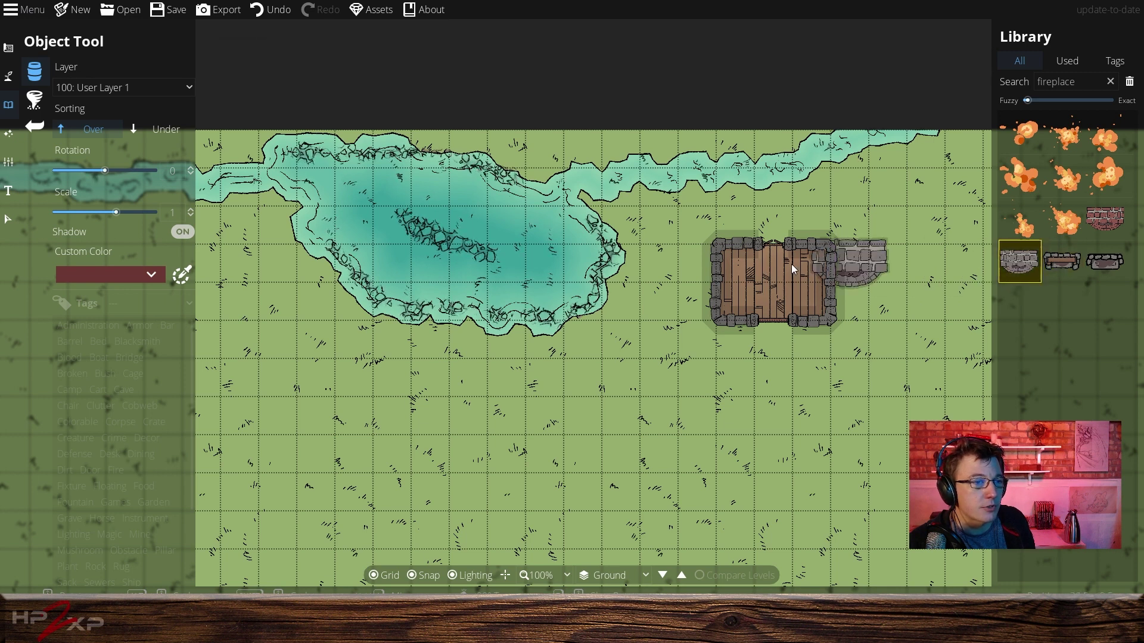
{"action": "left_click", "coordinate": [1105, 264]}
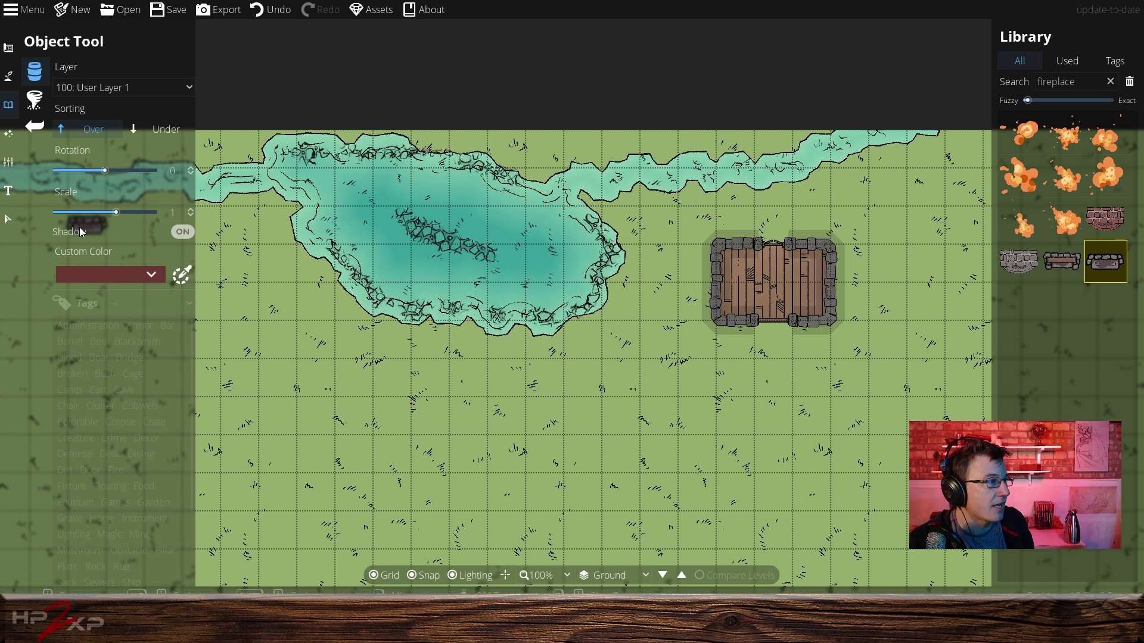
{"action": "left_click_drag", "start_coordinate": [116, 213], "coordinate": [106, 212]}
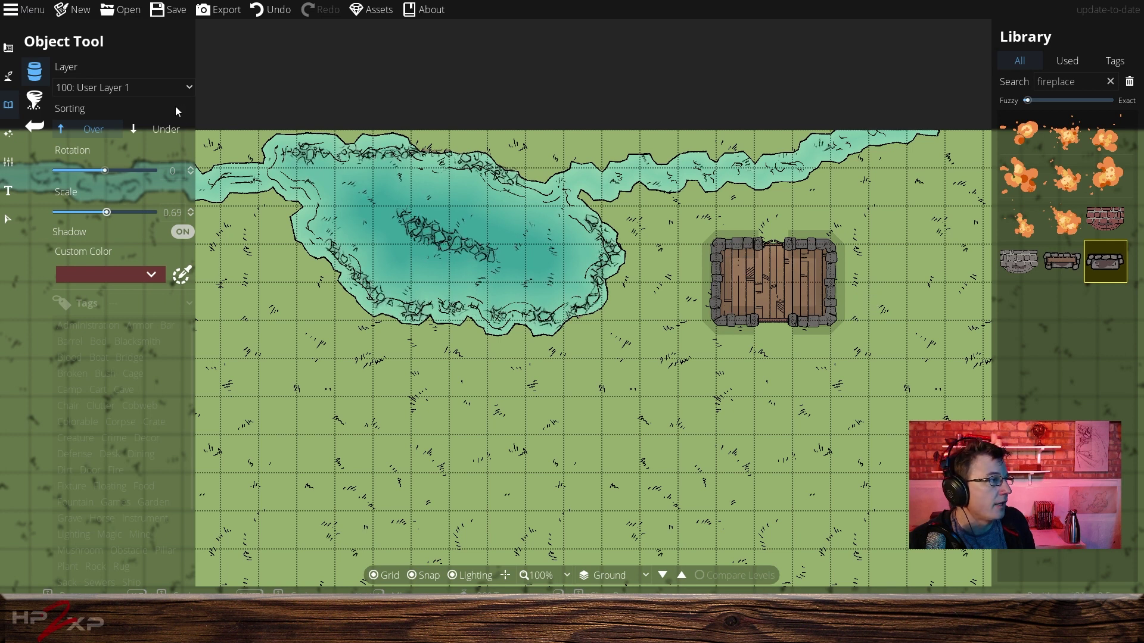
{"action": "left_click", "coordinate": [168, 172]}
{"action": "type", "text": "90"}
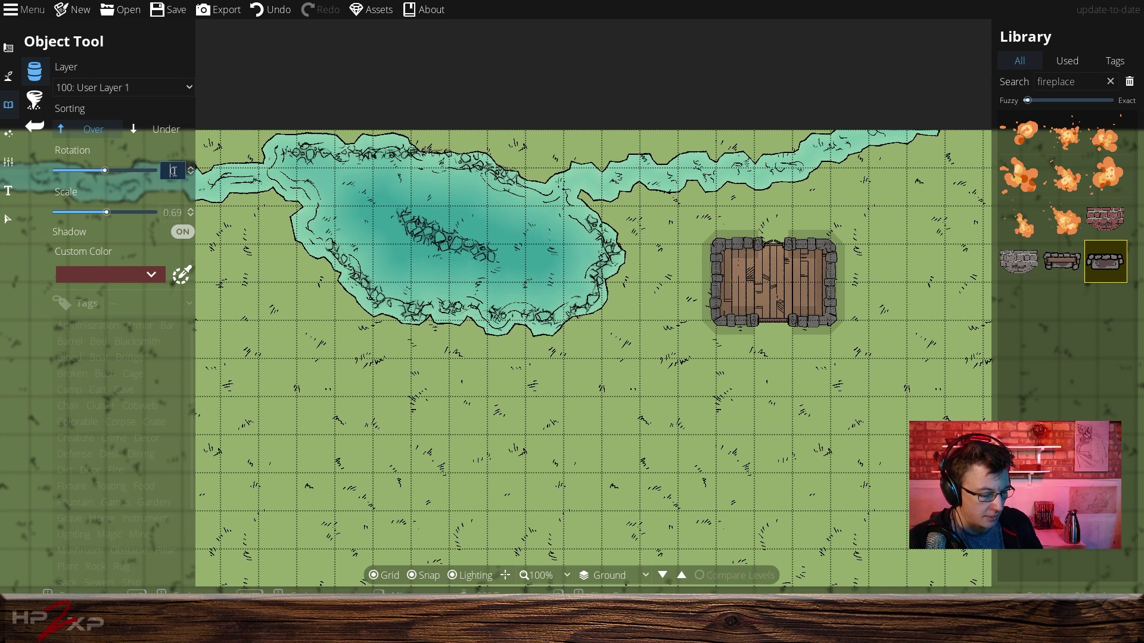
{"action": "key", "text": "Return"}
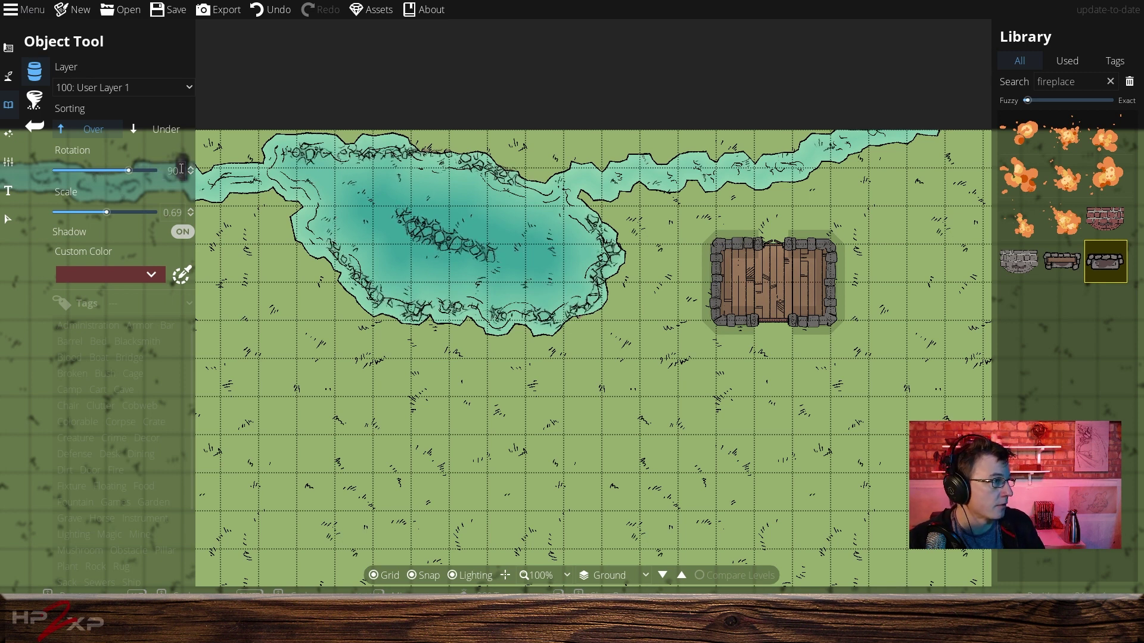
Turn off snapping and place the gray stone fireplace against the inside of the building's east wall.
{"action": "left_click", "coordinate": [814, 290]}
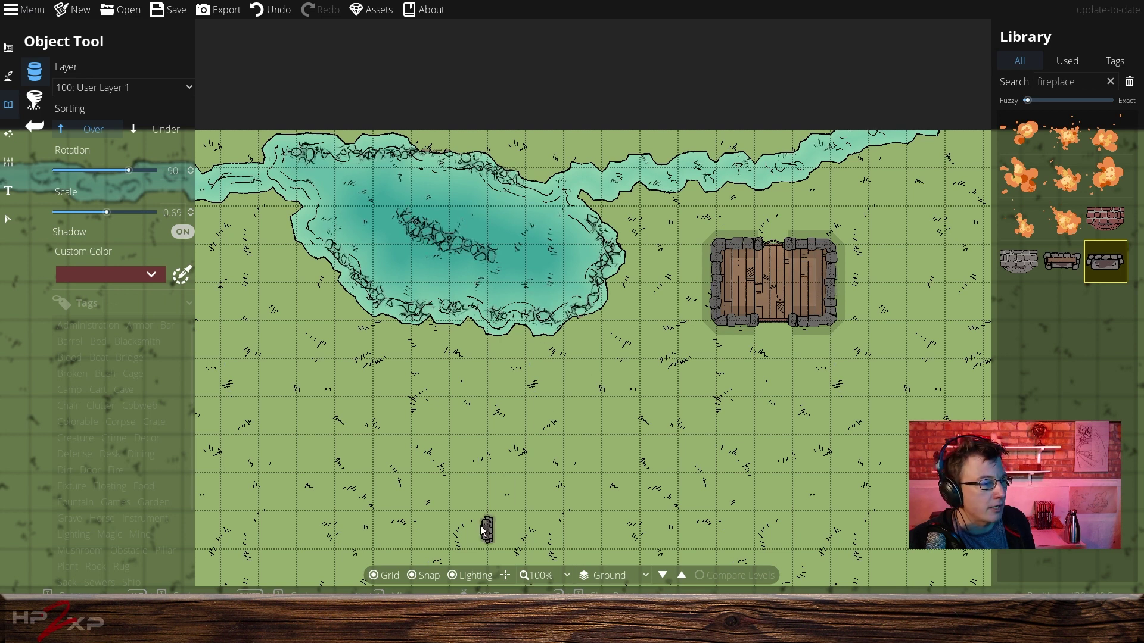
{"action": "left_click", "coordinate": [412, 576]}
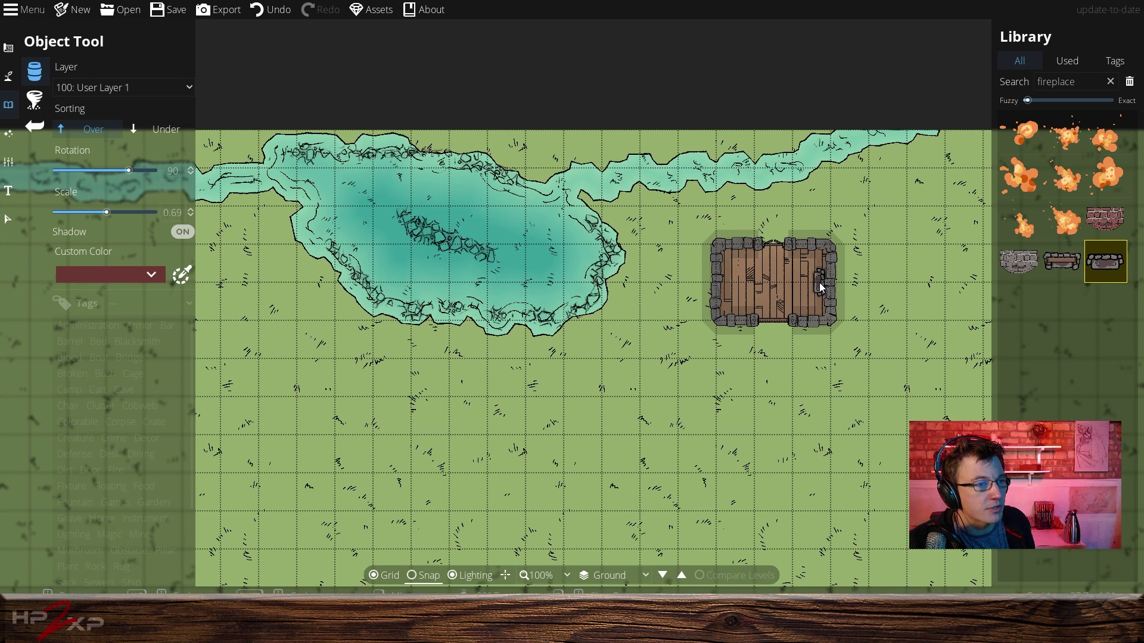
{"action": "left_click", "coordinate": [819, 282]}
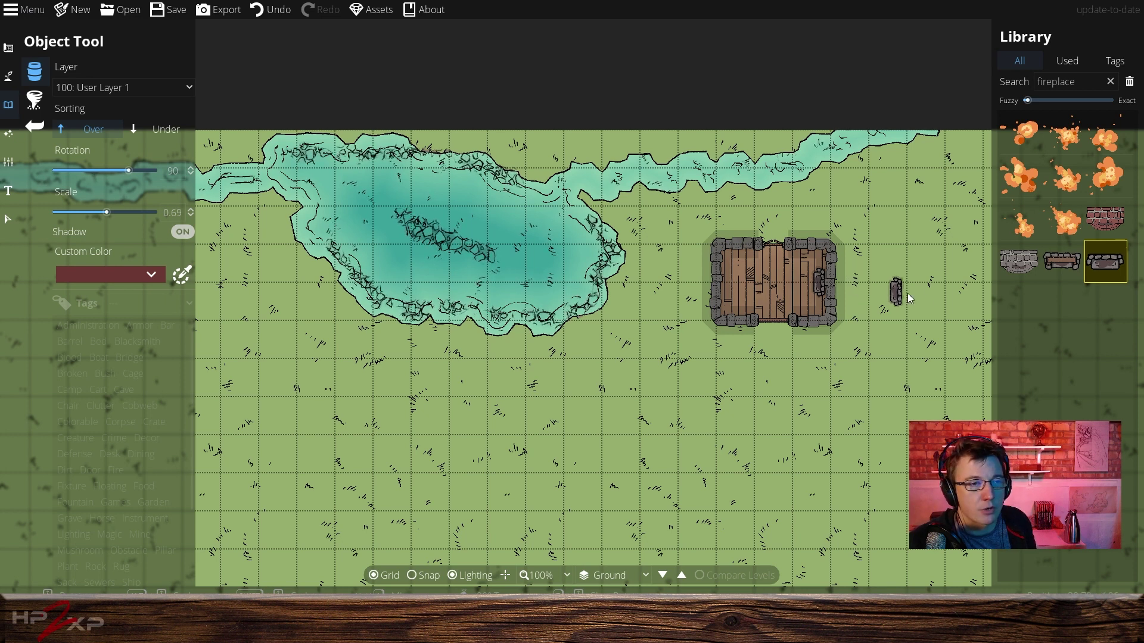
Place the rounded gray stone hearth behind the fireplace on the outside of the east wall, at scale 0.35 and rotation -90.
{"action": "left_click", "coordinate": [1017, 272]}
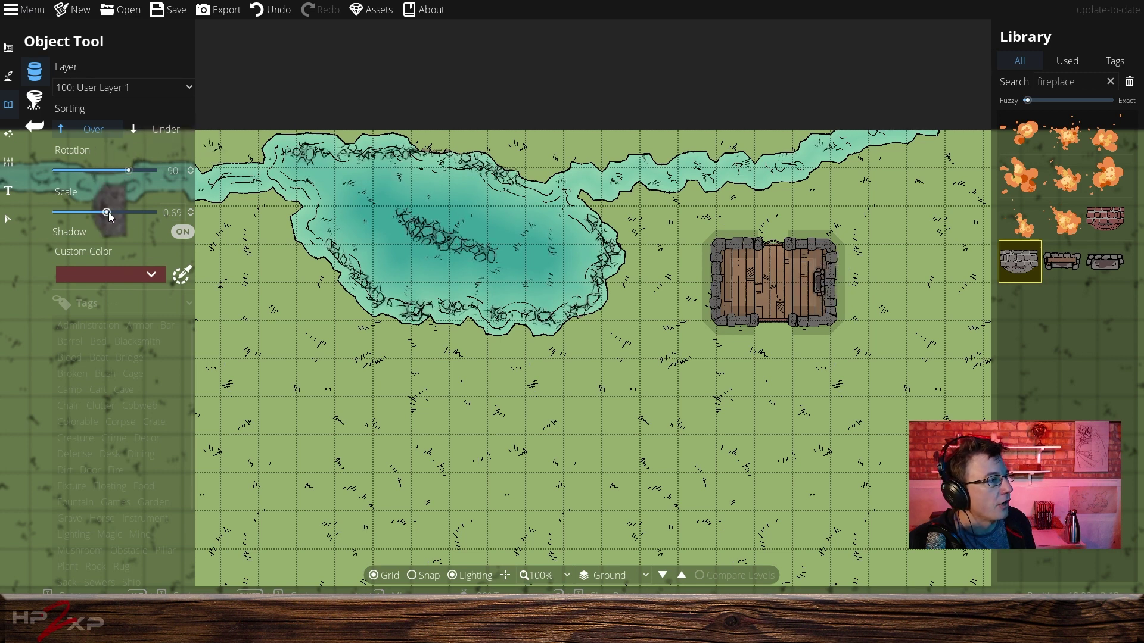
{"action": "left_click_drag", "start_coordinate": [108, 213], "coordinate": [91, 213]}
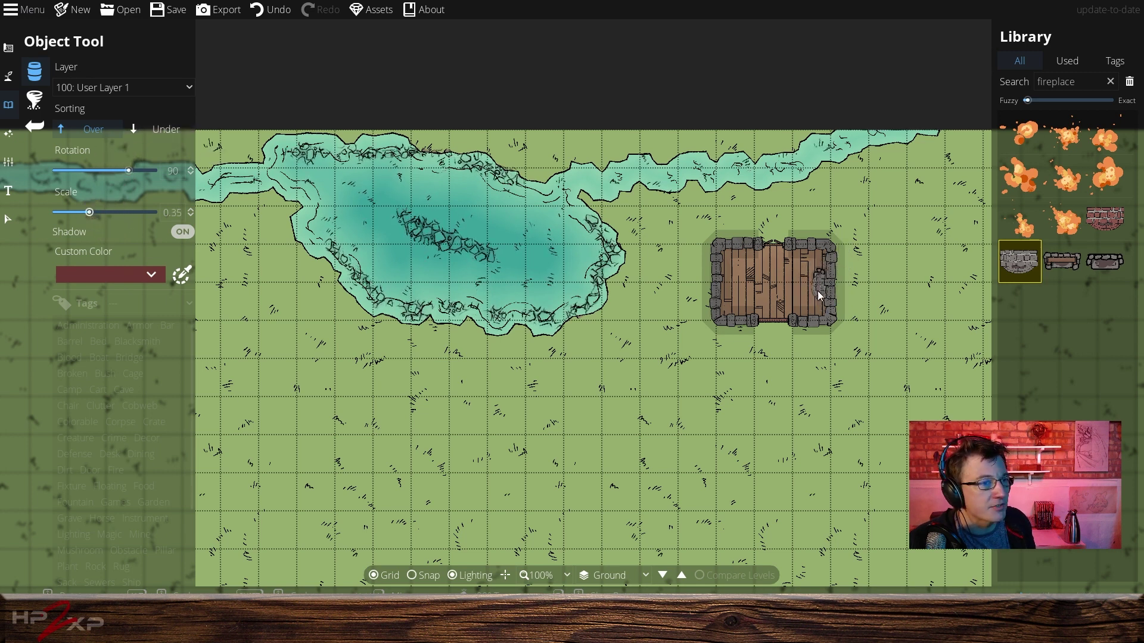
{"action": "double_click", "coordinate": [176, 170]}
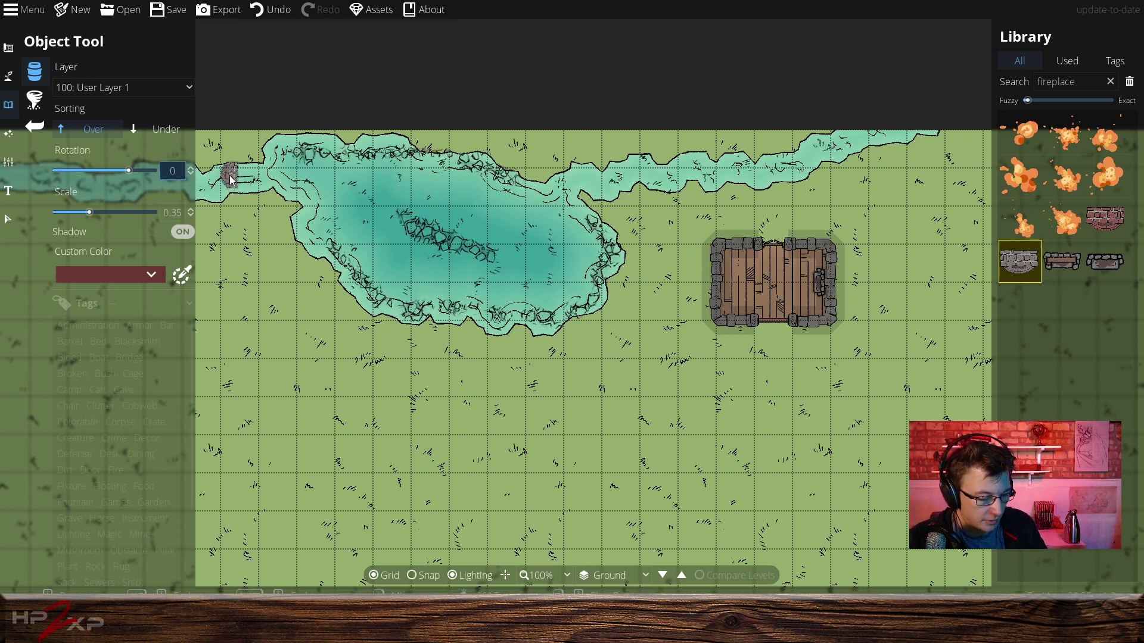
{"action": "type", "text": "9"}
{"action": "key", "text": "Return"}
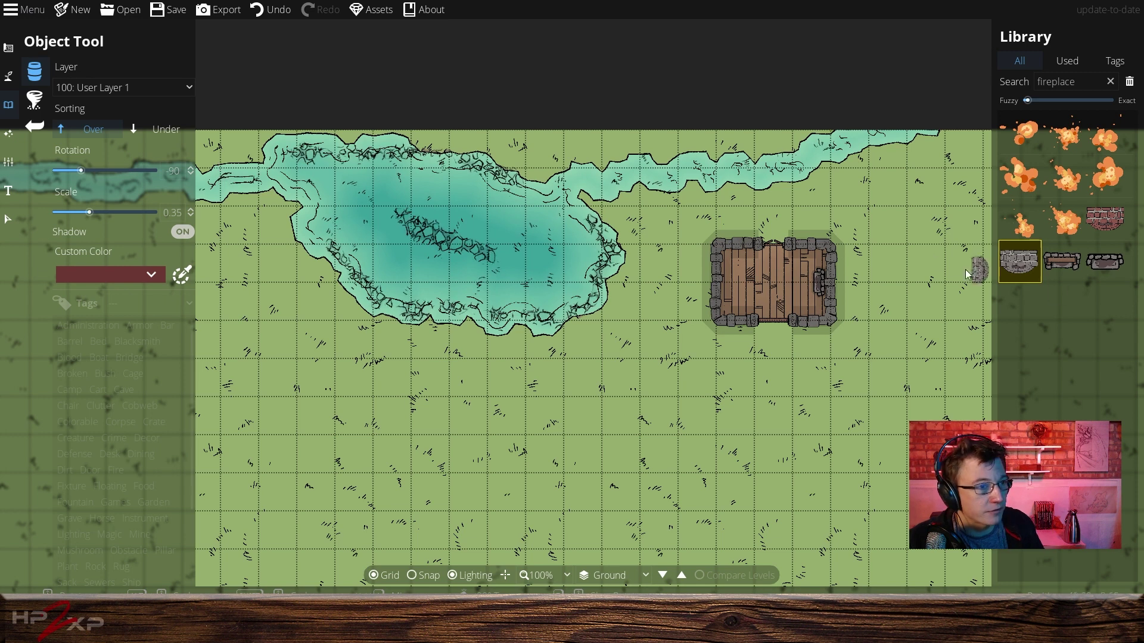
{"action": "left_click", "coordinate": [837, 287]}
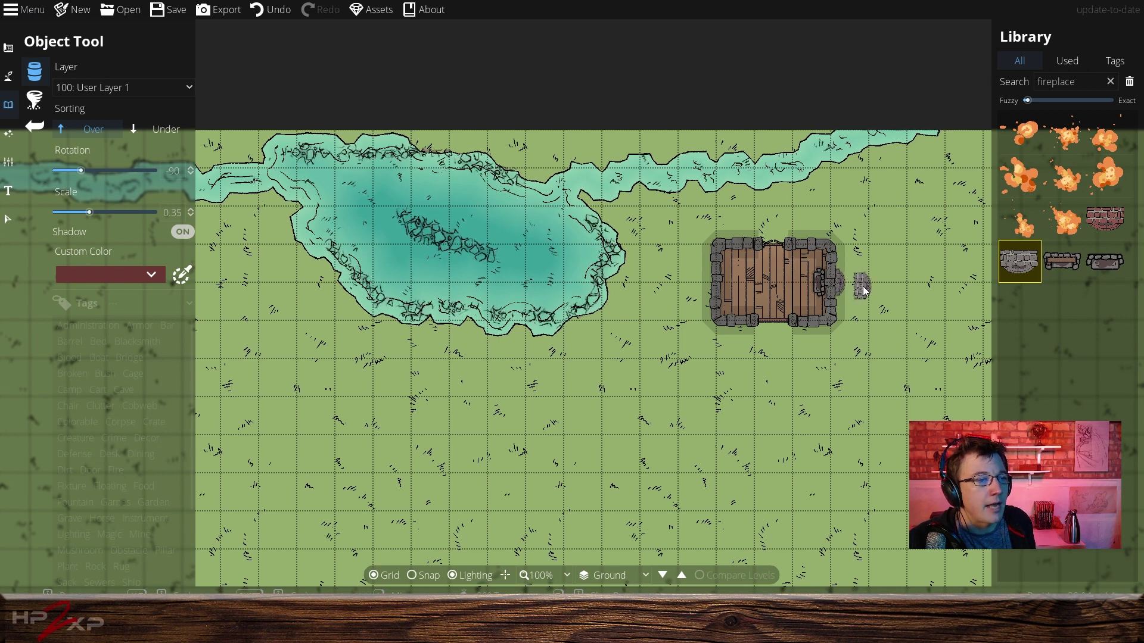
Clear the fireplace search and search the object library for "bed".
{"action": "left_click", "coordinate": [1111, 83]}
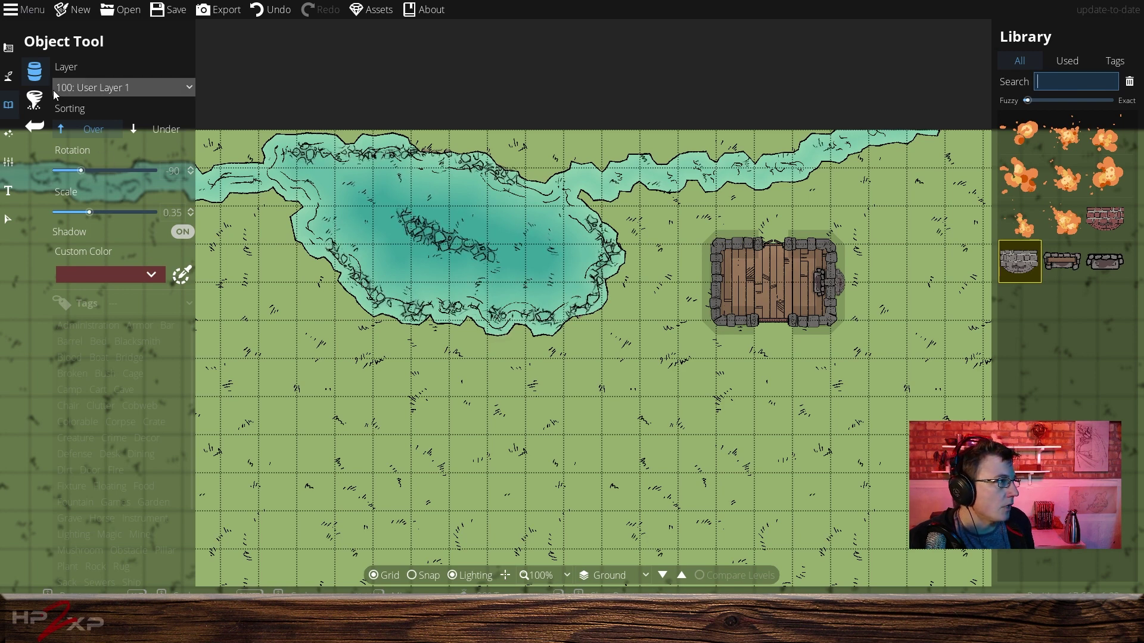
{"action": "left_click", "coordinate": [34, 100]}
{"action": "left_click", "coordinate": [37, 80]}
{"action": "left_click", "coordinate": [34, 100]}
{"action": "left_click", "coordinate": [35, 71]}
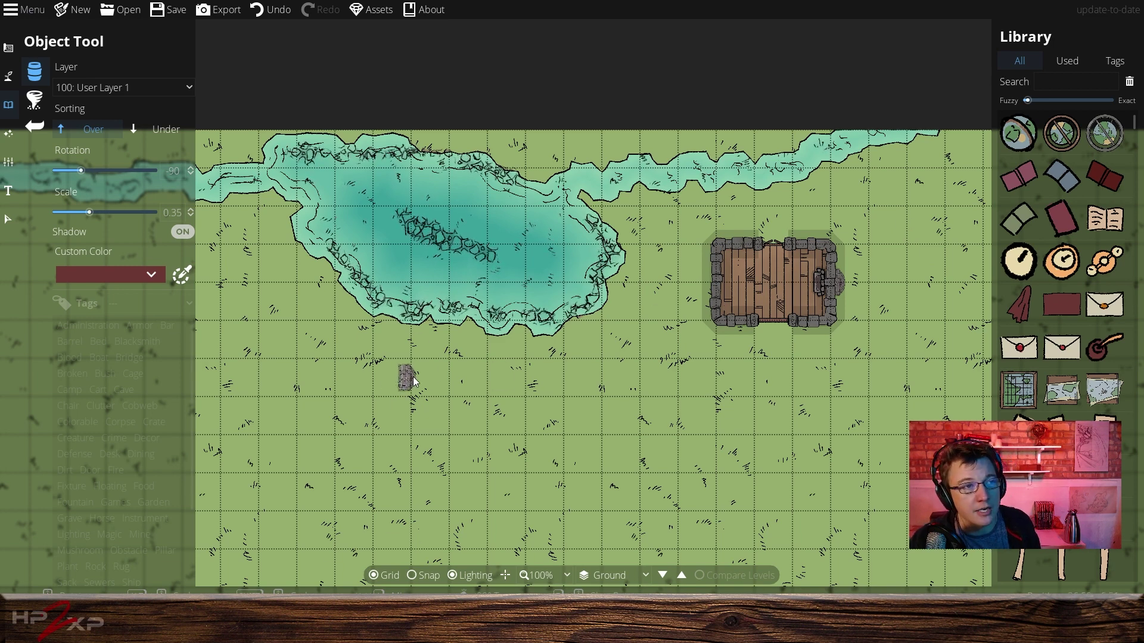
{"action": "left_click", "coordinate": [1059, 76]}
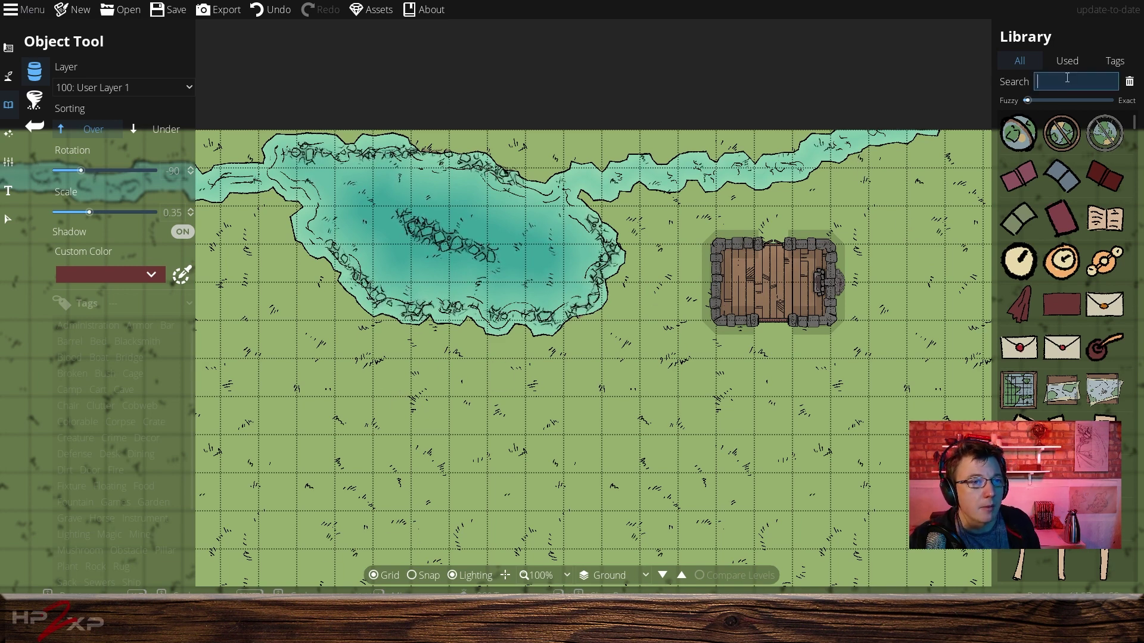
{"action": "type", "text": "bed"}
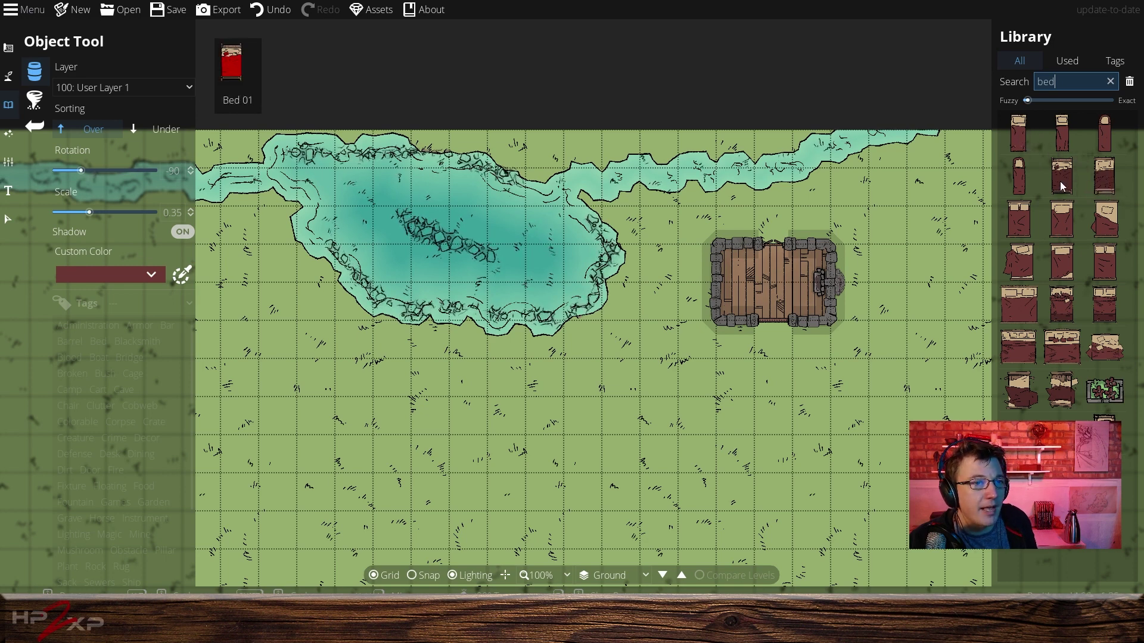
Choose the dark red bed with a footboard and set its rotation to 0.
{"action": "left_click", "coordinate": [1106, 181]}
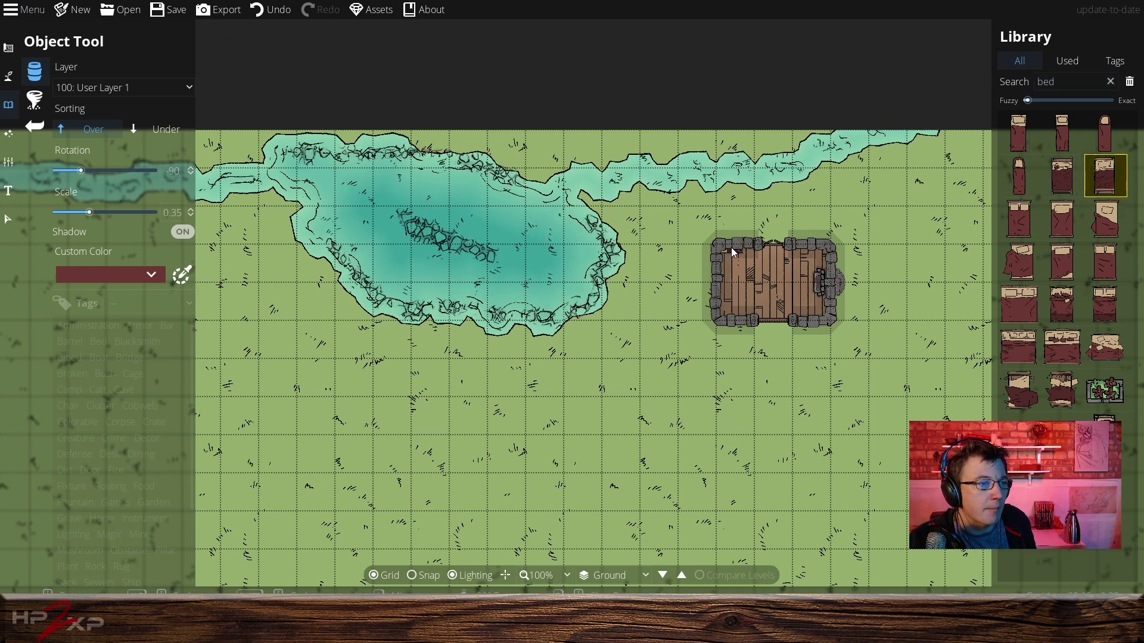
{"action": "double_click", "coordinate": [172, 171]}
{"action": "type", "text": "0"}
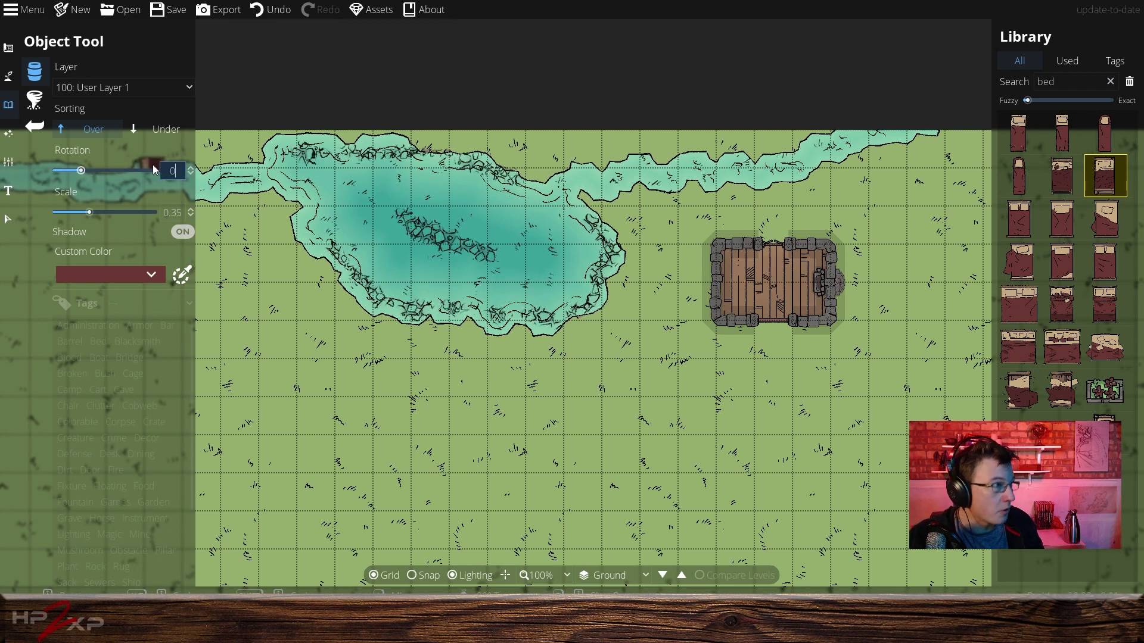
{"action": "key", "text": "Return"}
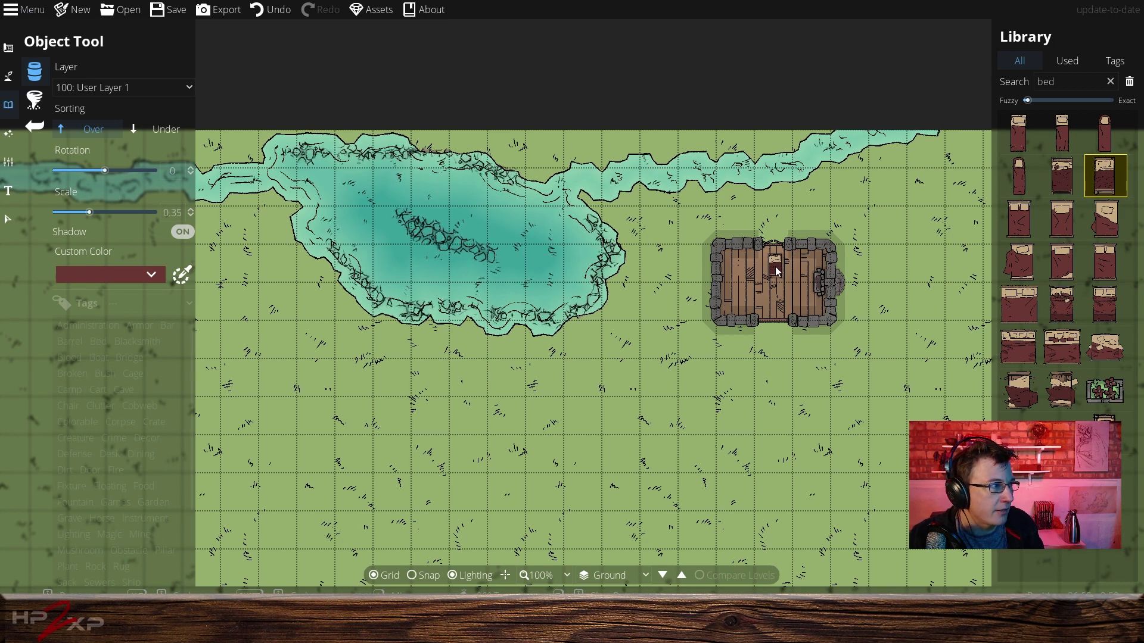
Set the bed's scale to 0.62 and place it in the northwest corner inside the building.
{"action": "double_click", "coordinate": [178, 212]}
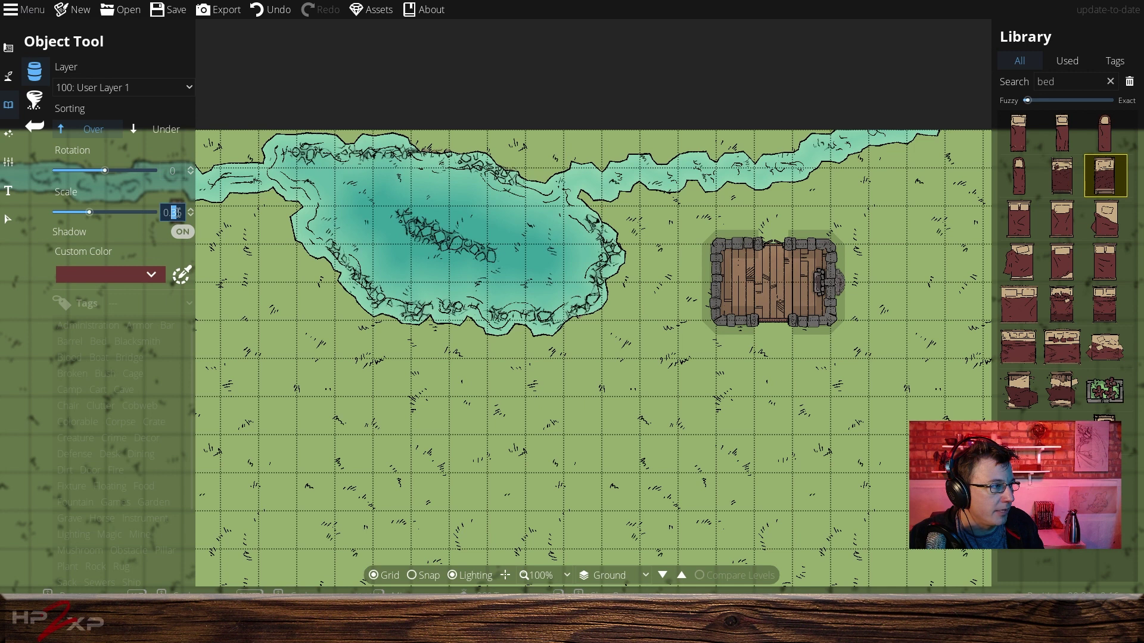
{"action": "left_click", "coordinate": [191, 209]}
{"action": "left_click", "coordinate": [191, 209]}
{"action": "left_click", "coordinate": [191, 210]}
{"action": "left_click", "coordinate": [191, 210]}
{"action": "left_click", "coordinate": [192, 210]}
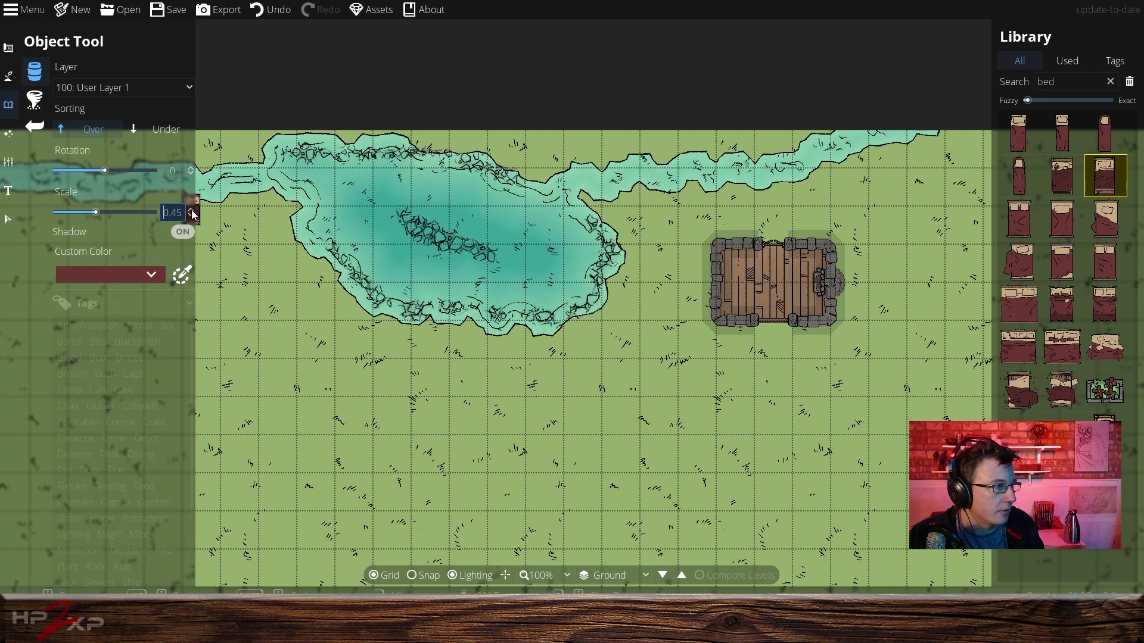
{"action": "left_click", "coordinate": [192, 210]}
{"action": "left_click", "coordinate": [192, 210]}
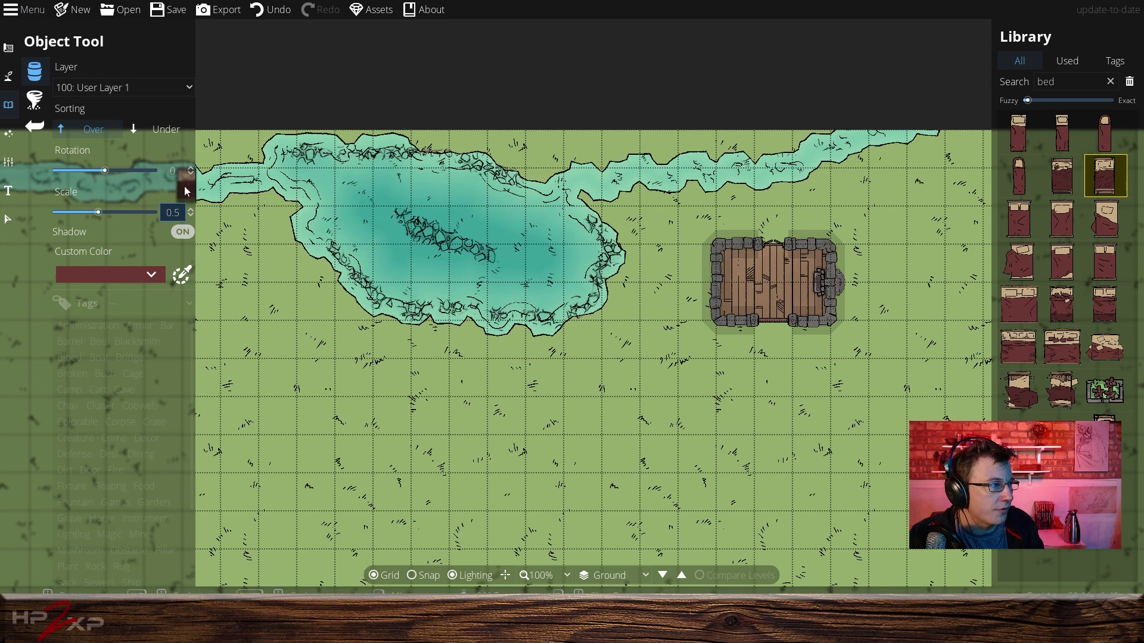
{"action": "scroll", "coordinate": [190, 211], "scroll_direction": "up", "scroll_amount": 9}
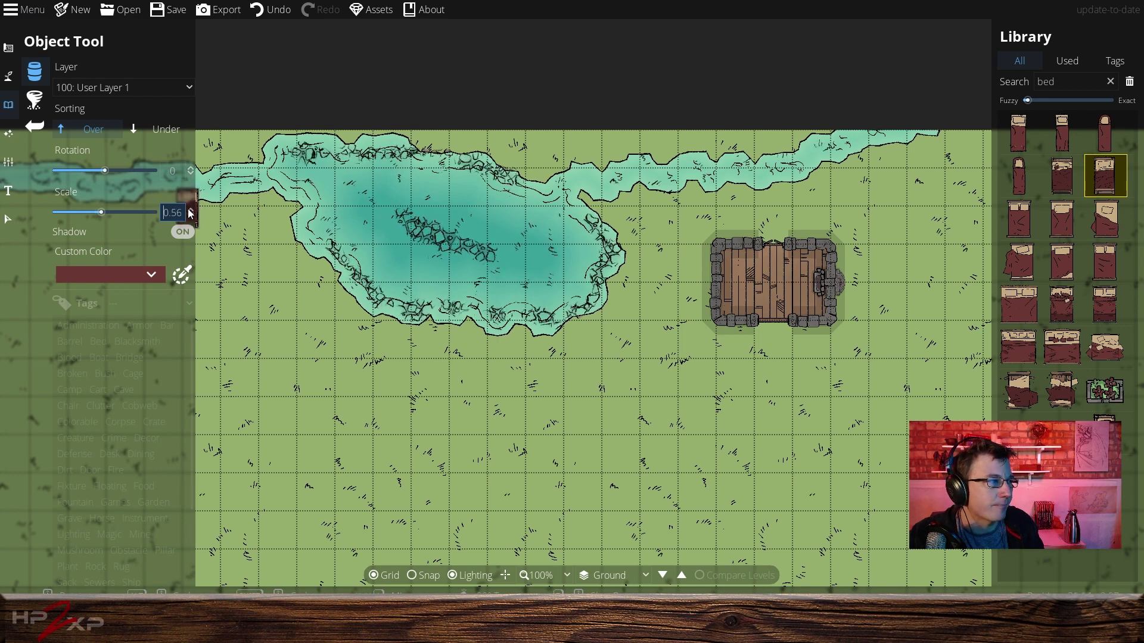
{"action": "scroll", "coordinate": [190, 212], "scroll_direction": "up", "scroll_amount": 2}
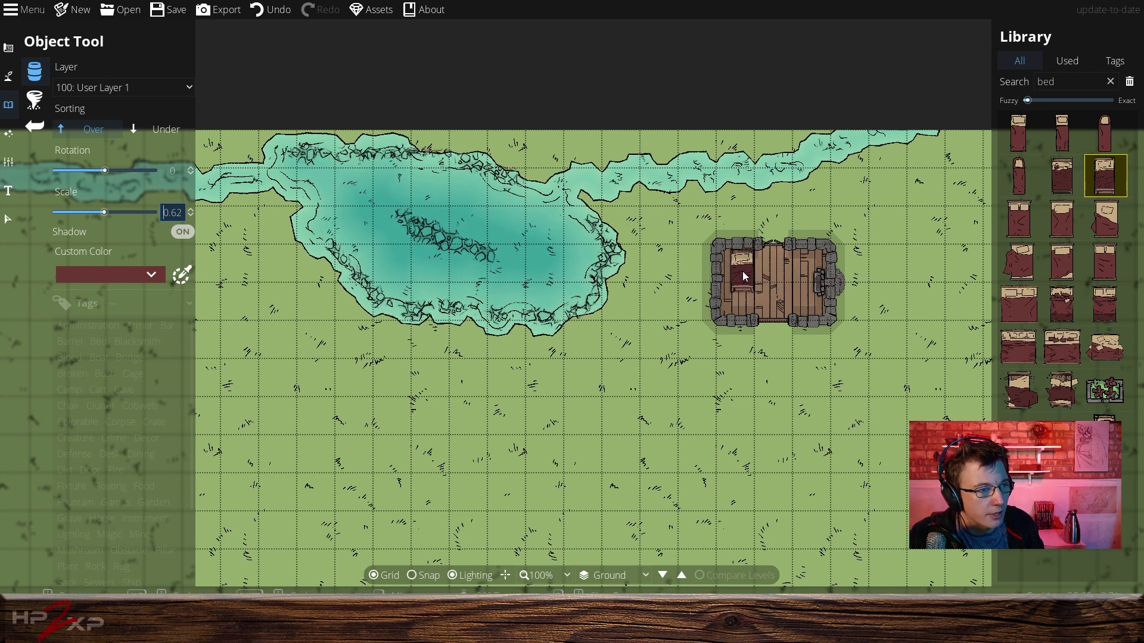
{"action": "left_click", "coordinate": [743, 272]}
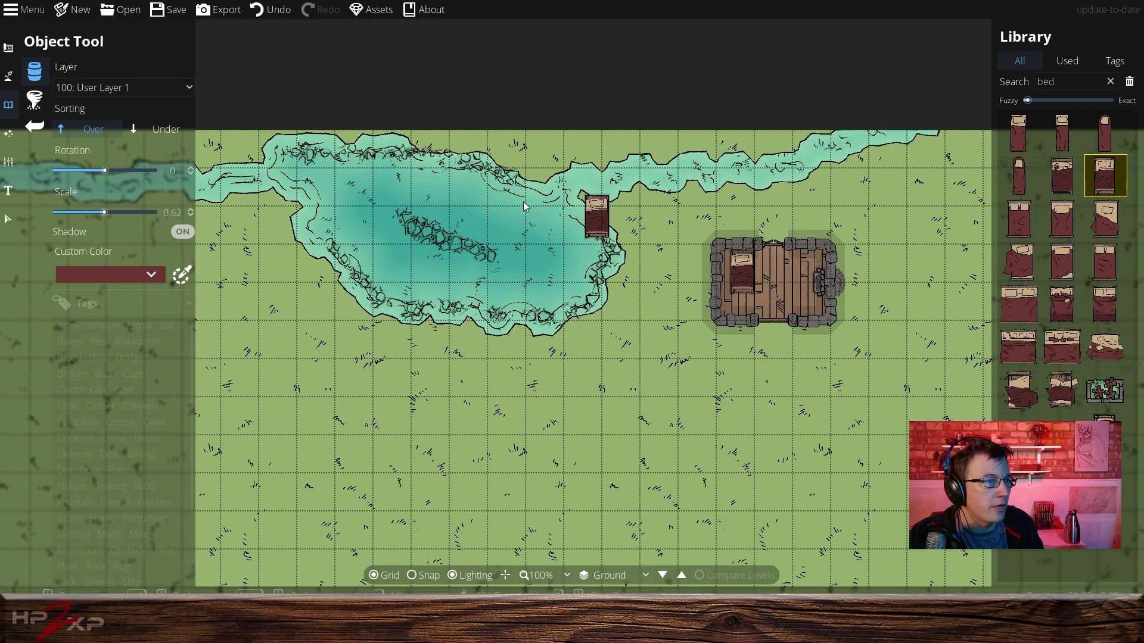
{"action": "left_click", "coordinate": [22, 92]}
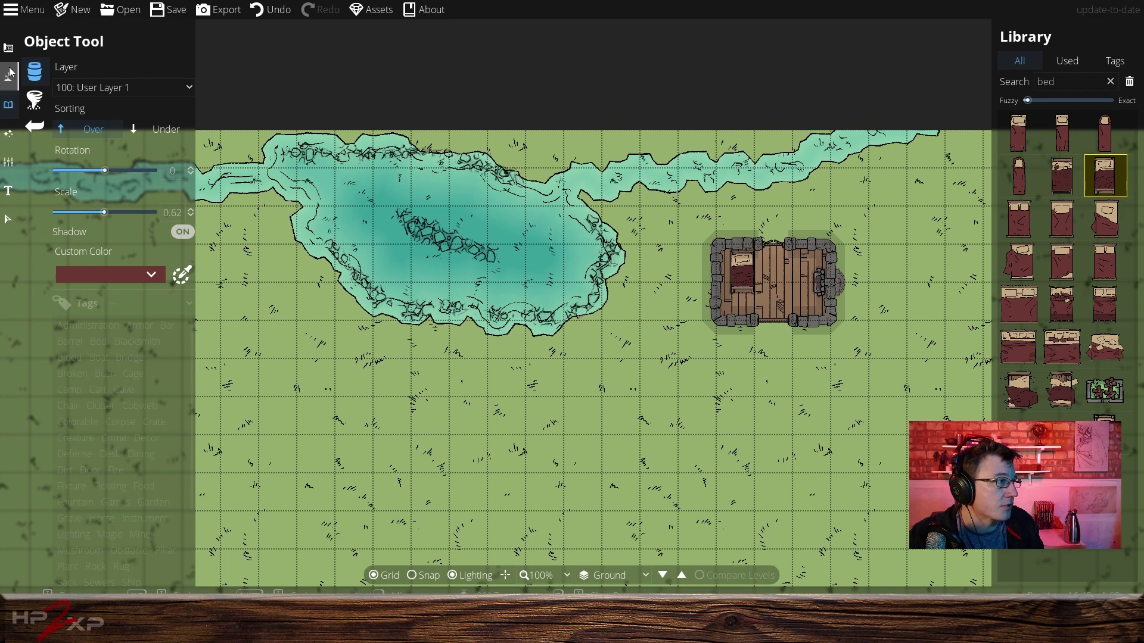
{"action": "left_click", "coordinate": [8, 106]}
{"action": "left_click", "coordinate": [9, 75]}
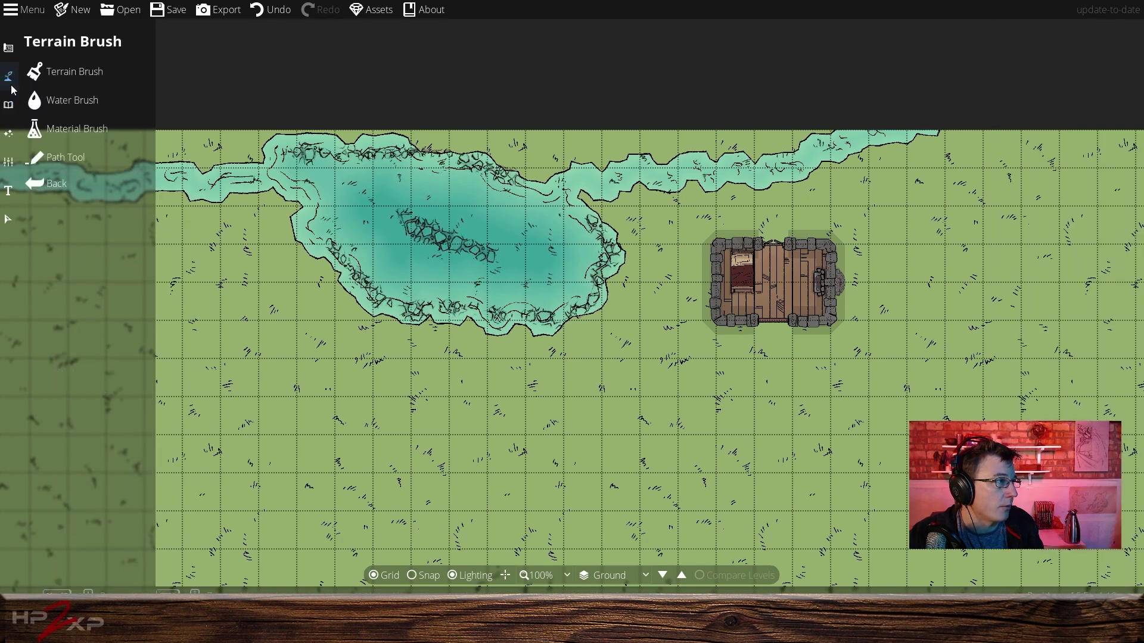
{"action": "left_click", "coordinate": [26, 135]}
{"action": "left_click", "coordinate": [9, 76]}
{"action": "left_click", "coordinate": [9, 106]}
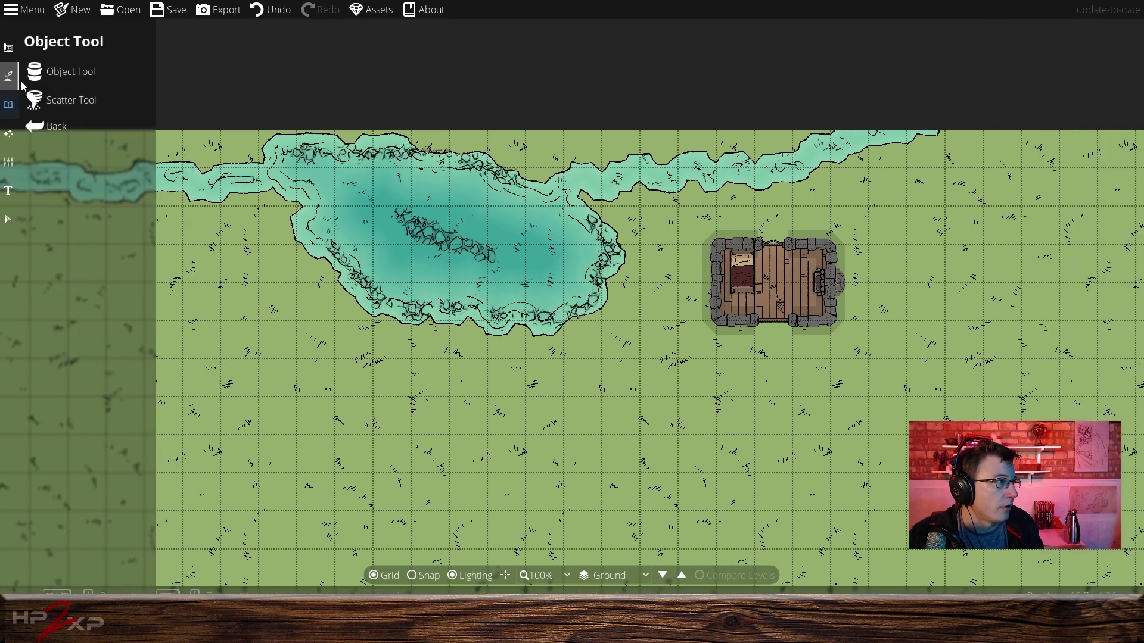
Place the currently selected window style in the west wall of the stone building with the Portal Tool.
{"action": "left_click", "coordinate": [8, 75]}
{"action": "left_click", "coordinate": [8, 48]}
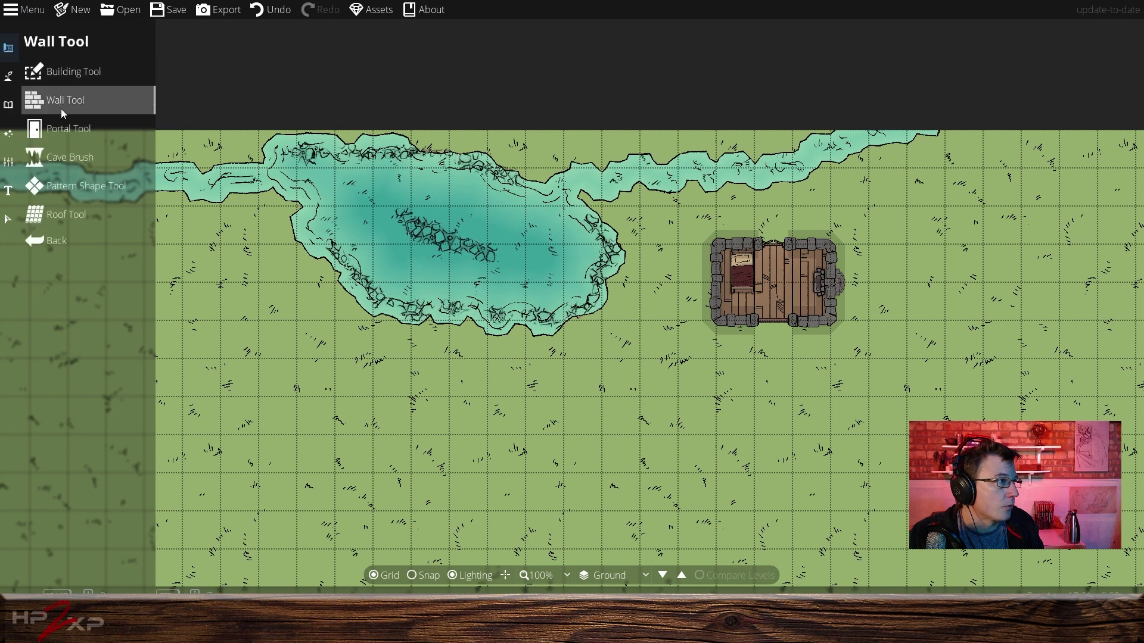
{"action": "left_click", "coordinate": [75, 131]}
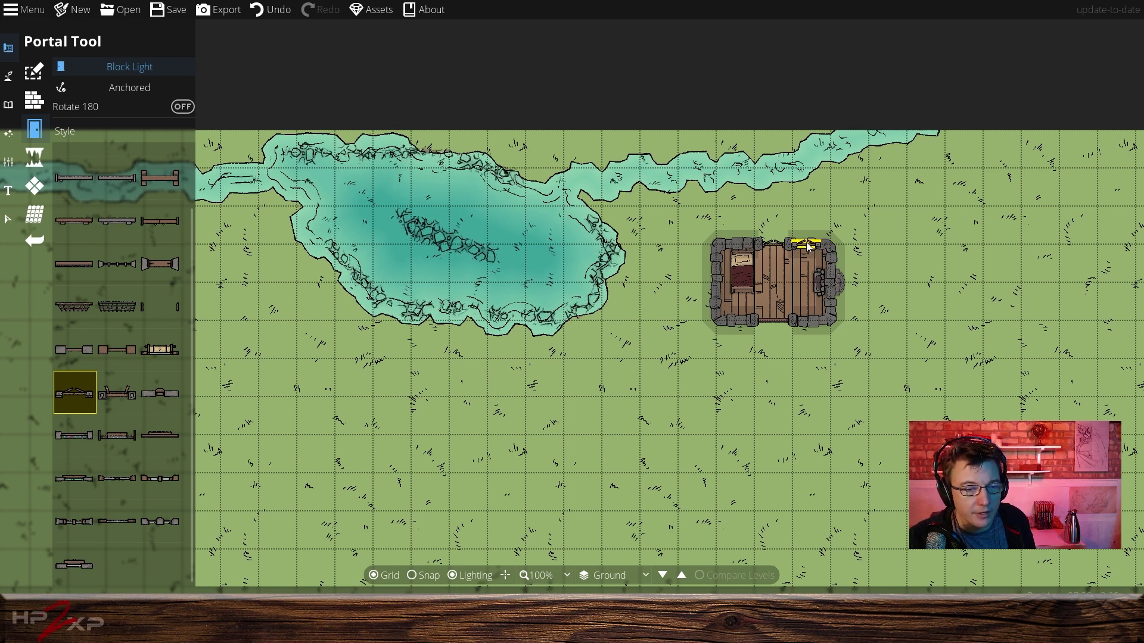
{"action": "left_click", "coordinate": [714, 271]}
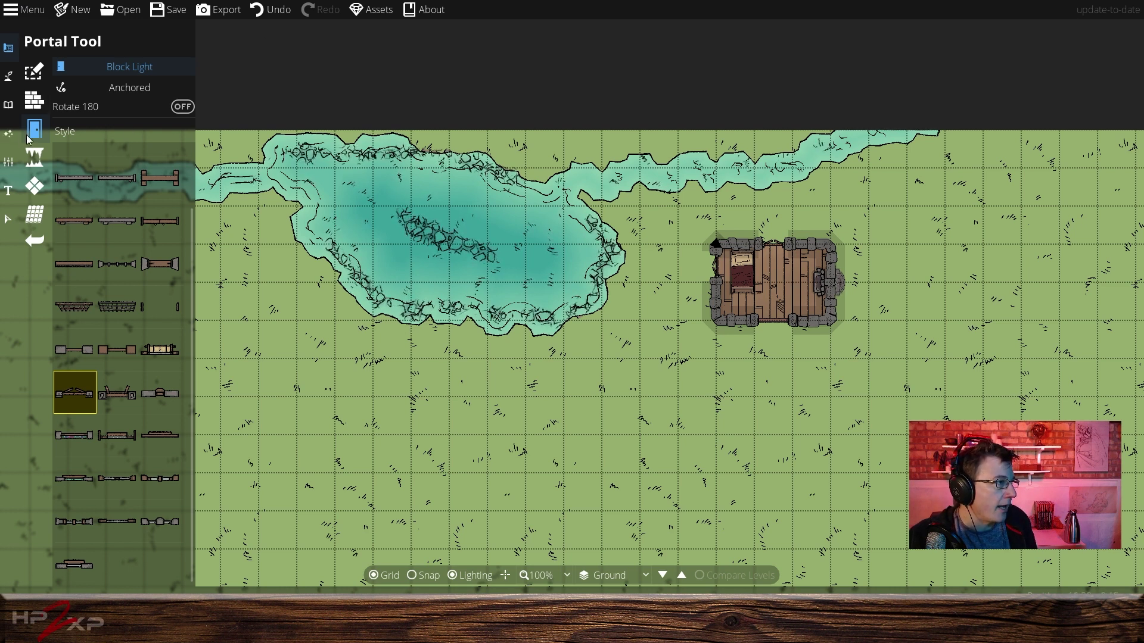
Search the object library for "chest" and choose the plain wooden chest with a beveled lid.
{"action": "left_click", "coordinate": [9, 105]}
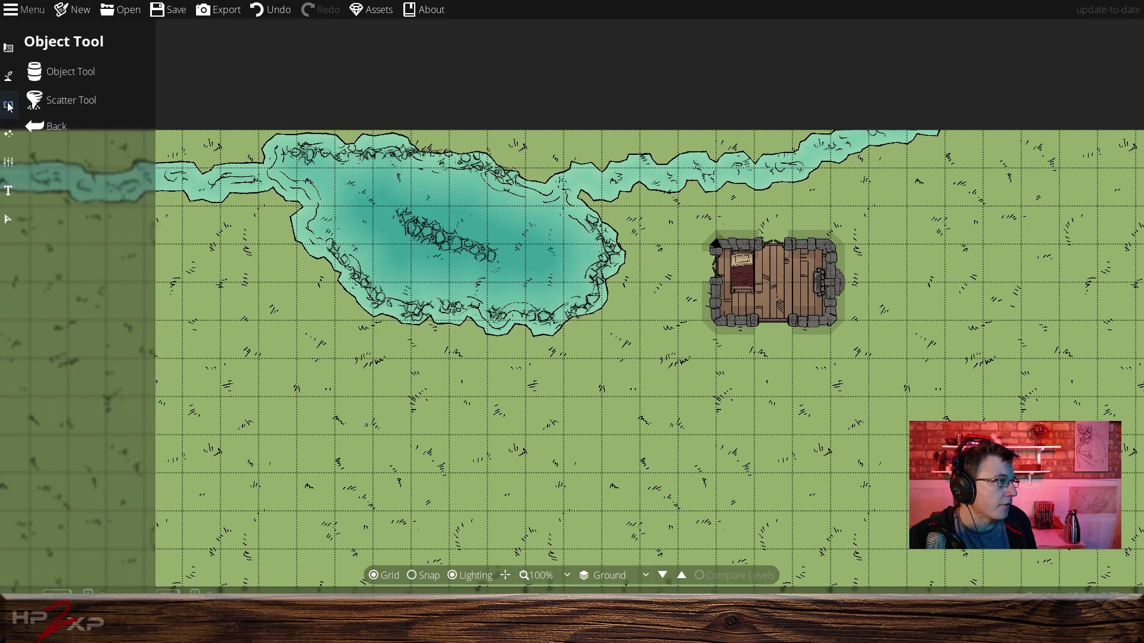
{"action": "left_click", "coordinate": [66, 69]}
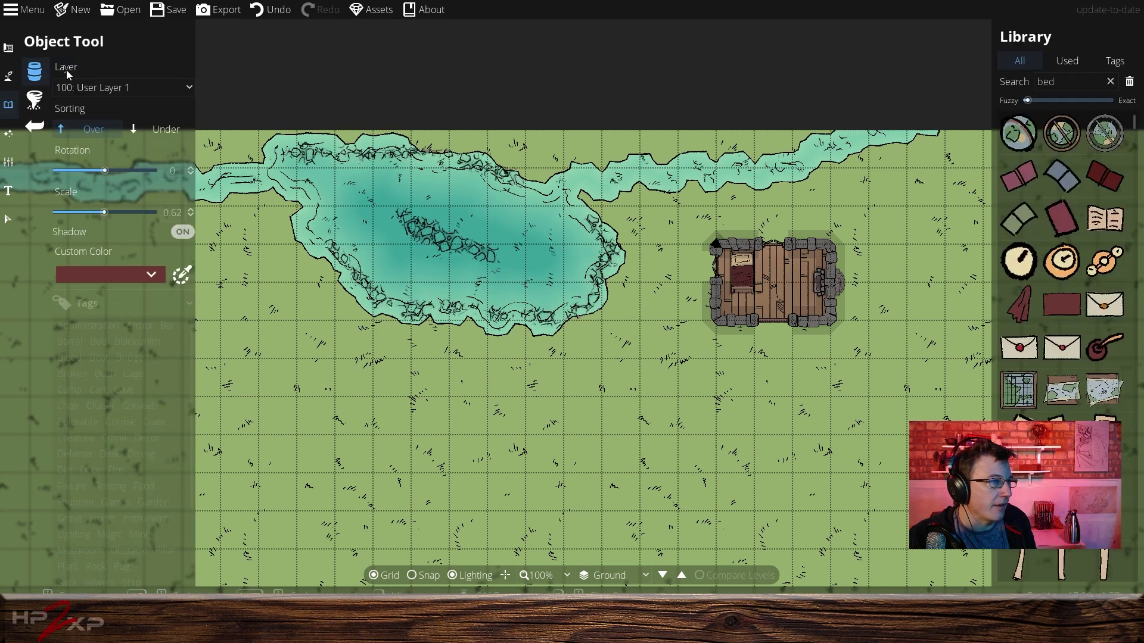
{"action": "left_click", "coordinate": [1109, 81]}
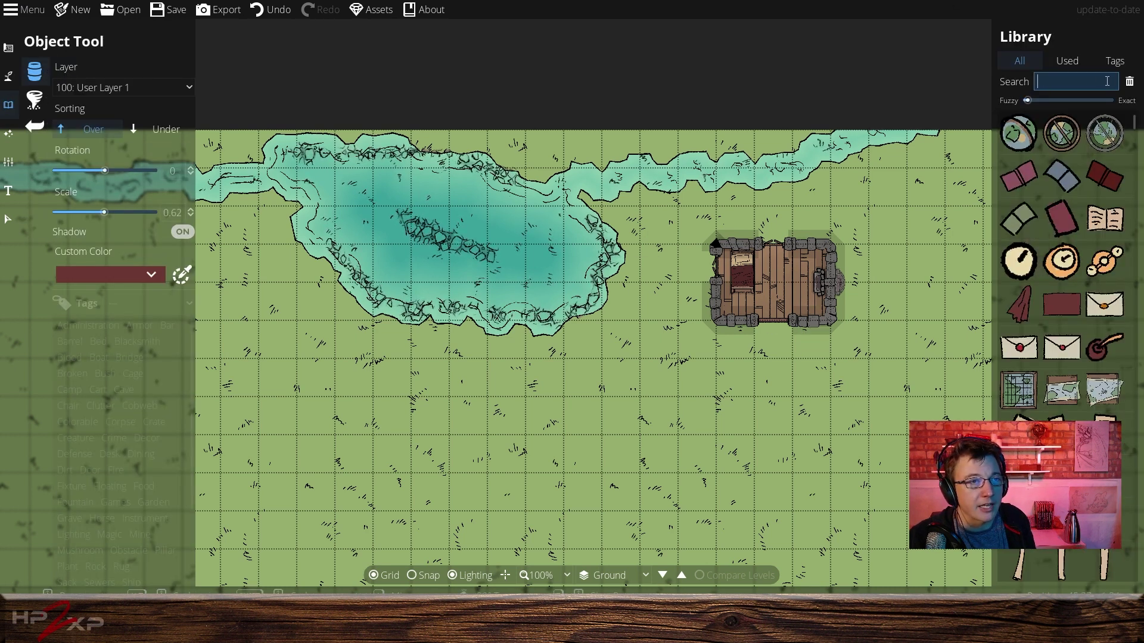
{"action": "type", "text": "chest"}
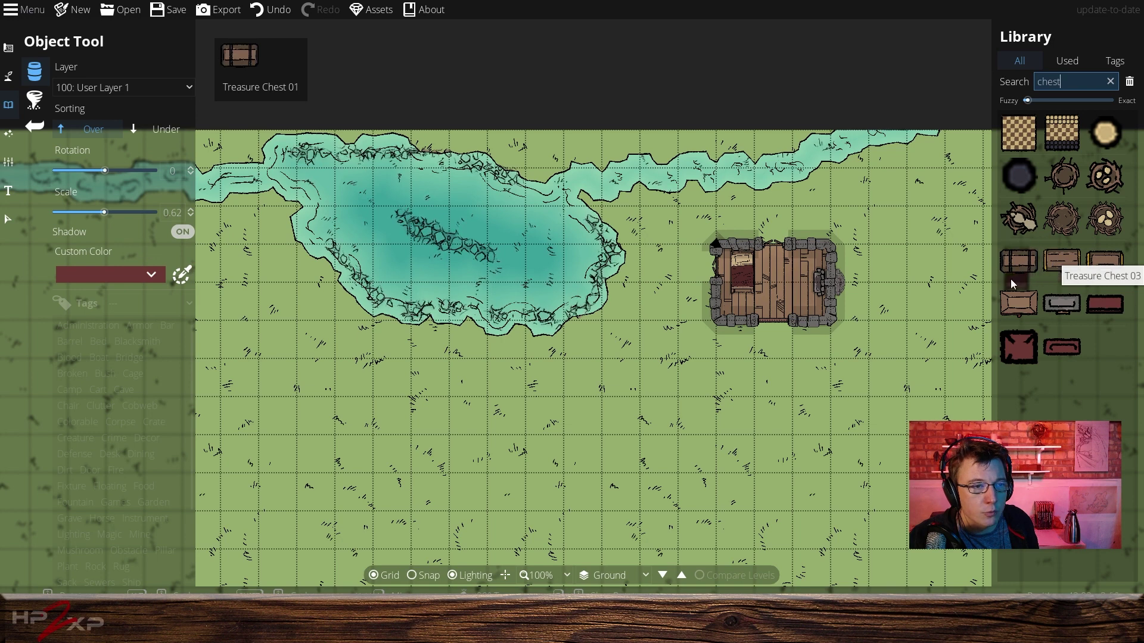
{"action": "left_click", "coordinate": [1018, 304]}
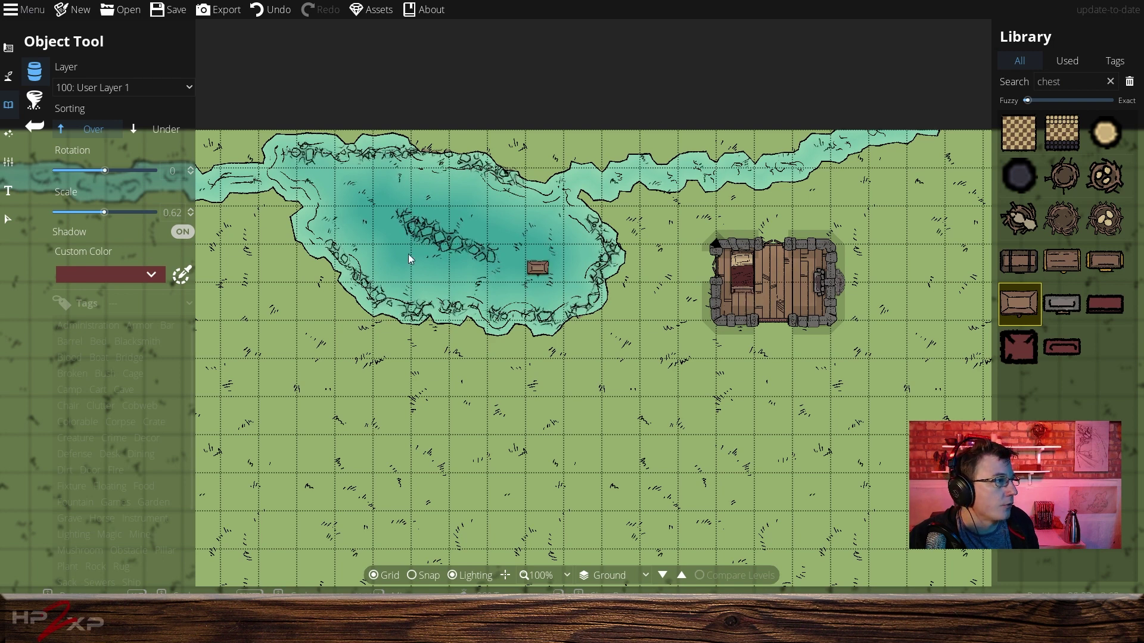
Set the chest's rotation to -90 and scale to 0.45, and place it in the building's southwest corner below the bed.
{"action": "double_click", "coordinate": [182, 172]}
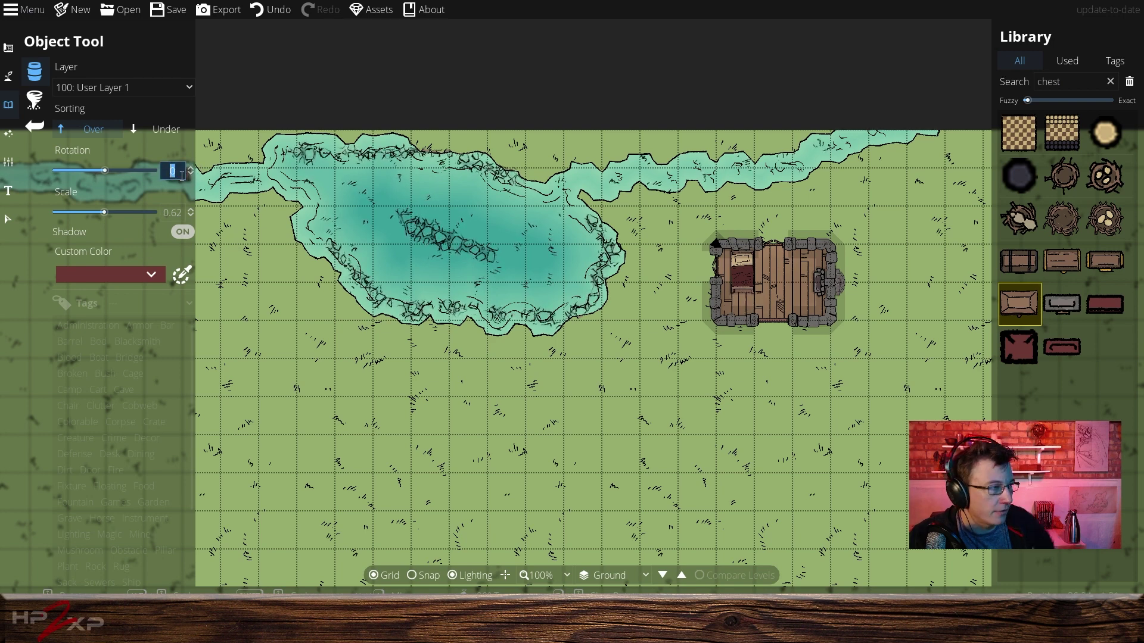
{"action": "type", "text": "-90"}
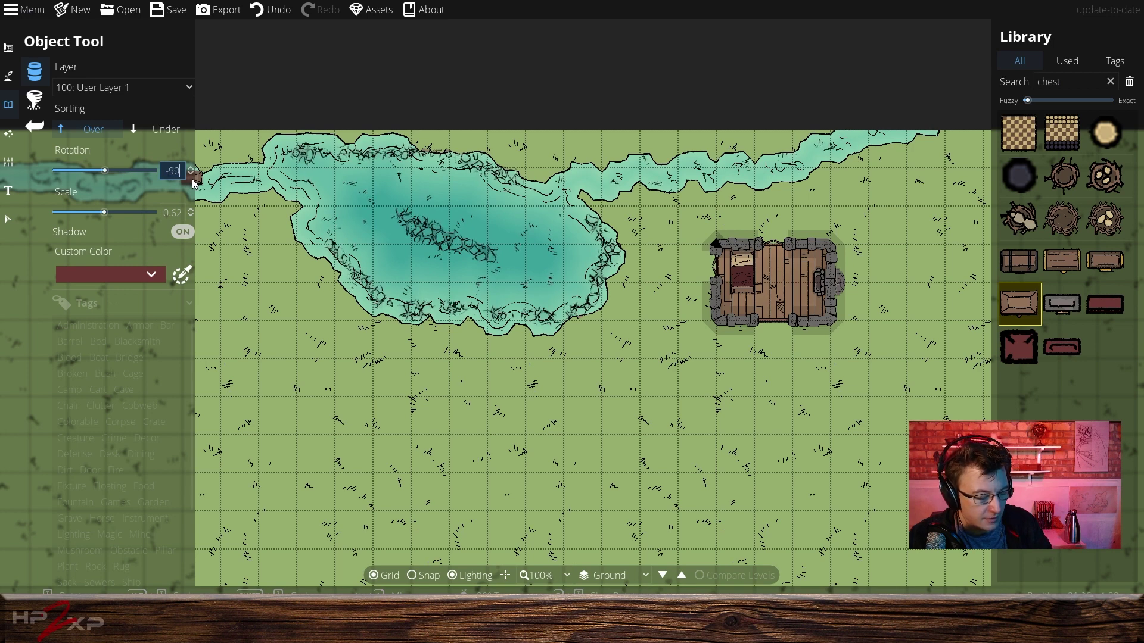
{"action": "key", "text": "Return"}
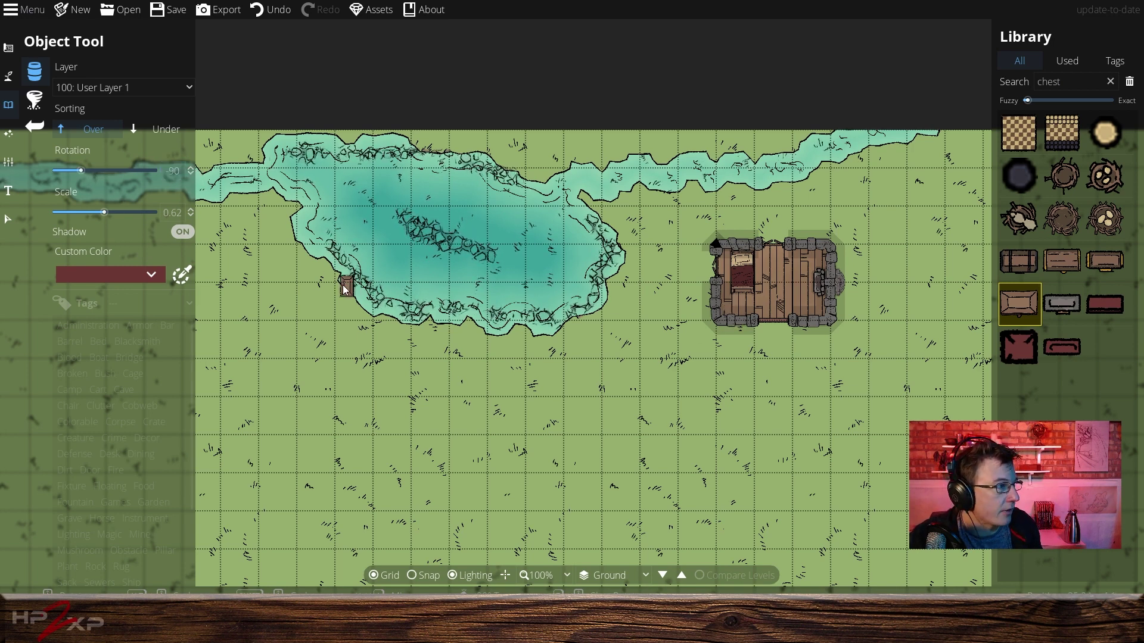
{"action": "double_click", "coordinate": [172, 213]}
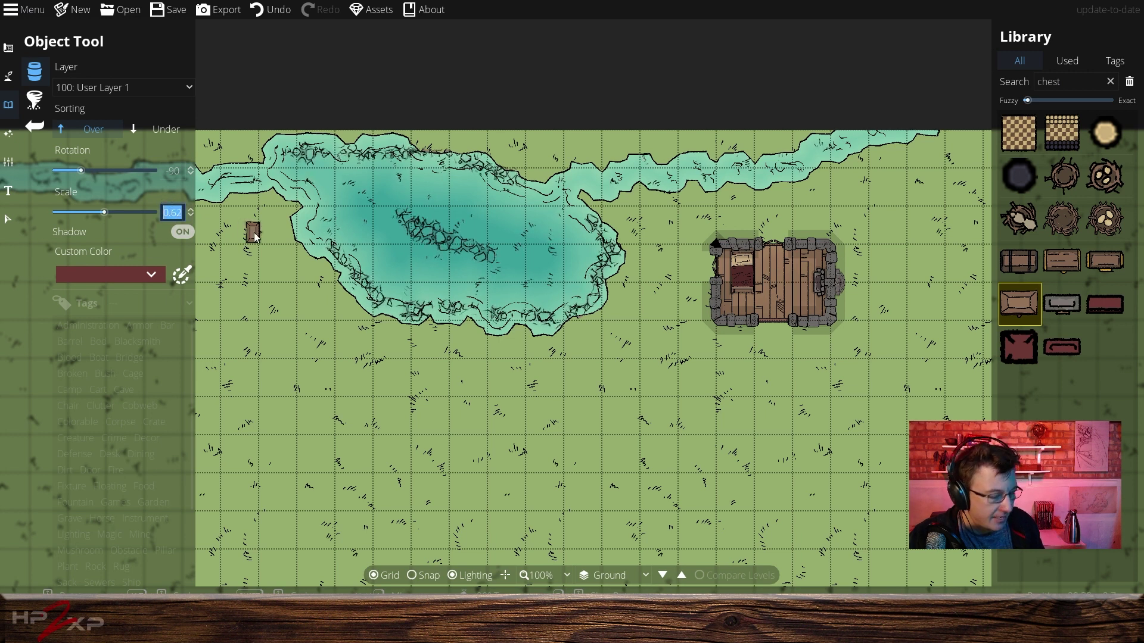
{"action": "type", "text": ".45"}
{"action": "key", "text": "Return"}
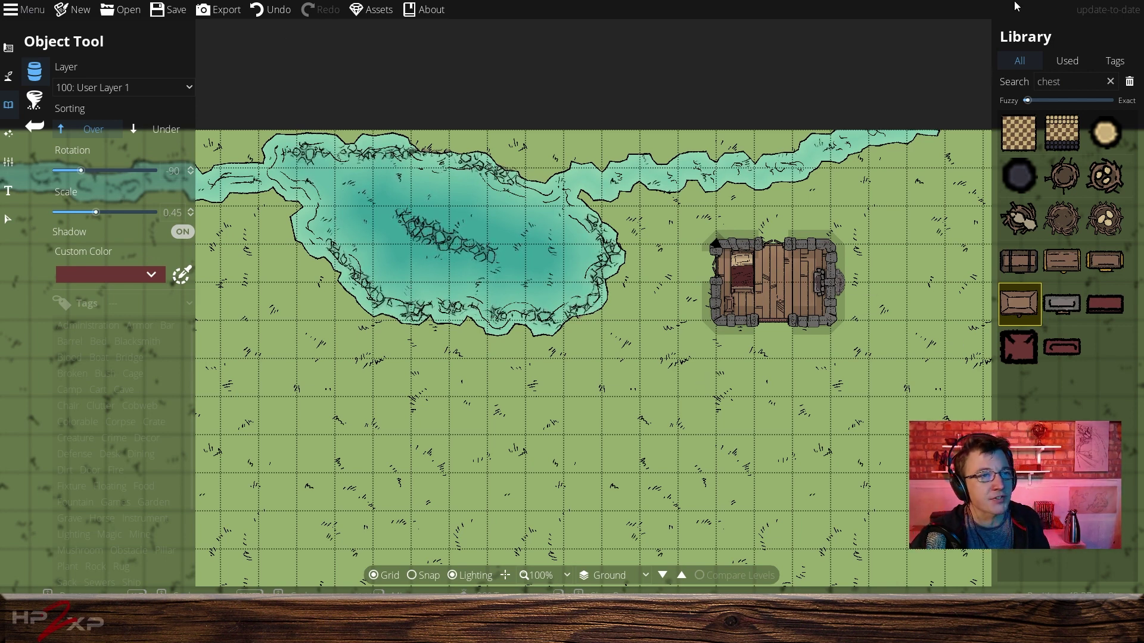
Search the object library for "garden" and choose the long wooden planter with red flowers.
{"action": "left_click", "coordinate": [1110, 81]}
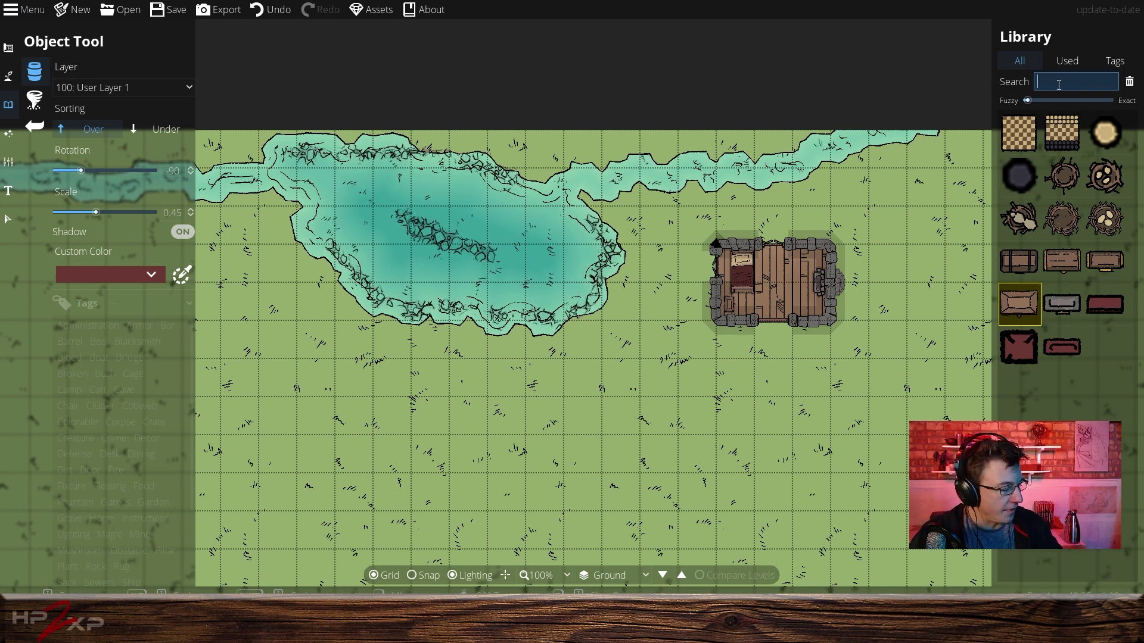
{"action": "type", "text": "gard"}
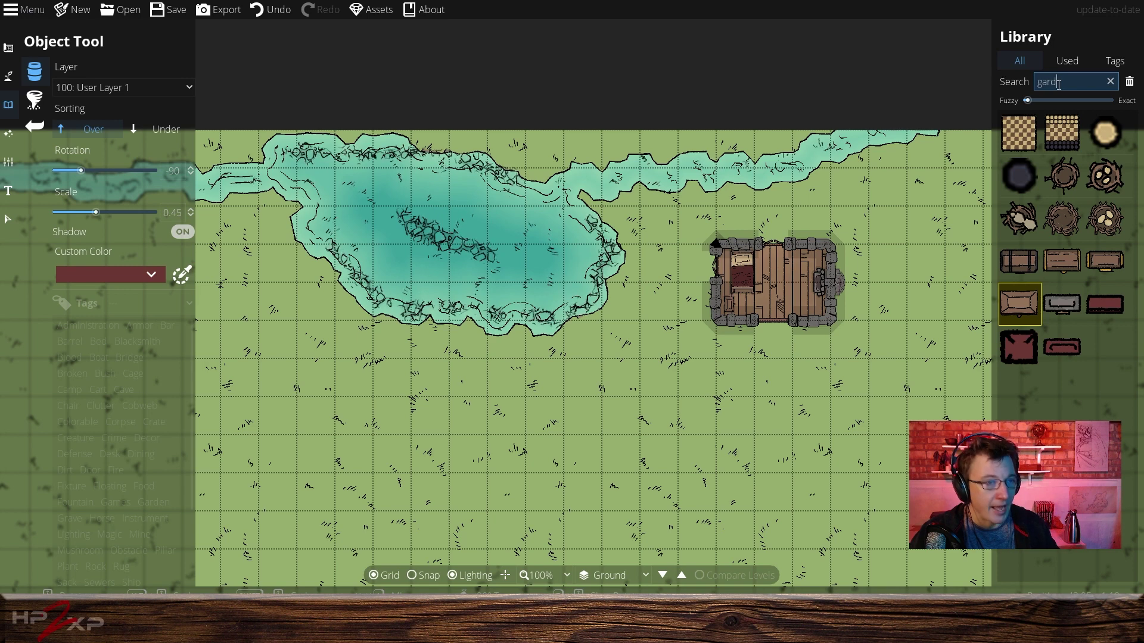
{"action": "type", "text": "en"}
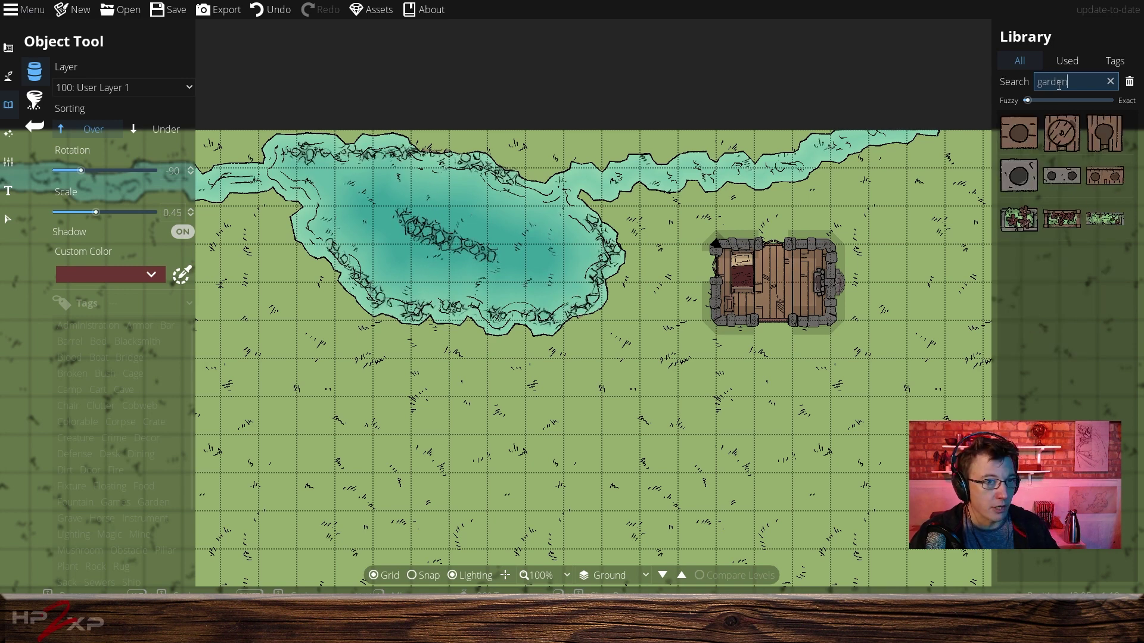
{"action": "left_click", "coordinate": [1062, 219]}
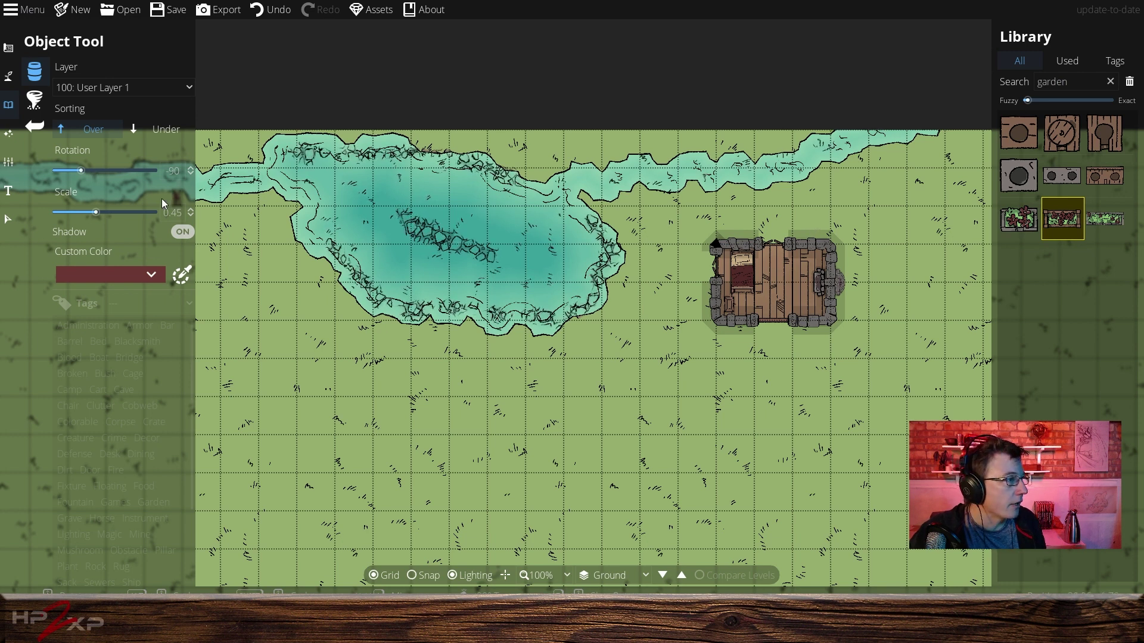
Set the planter's scale to 1 and rotation to 0, and place two of them outside the north wall, either side of the entrance.
{"action": "double_click", "coordinate": [173, 213]}
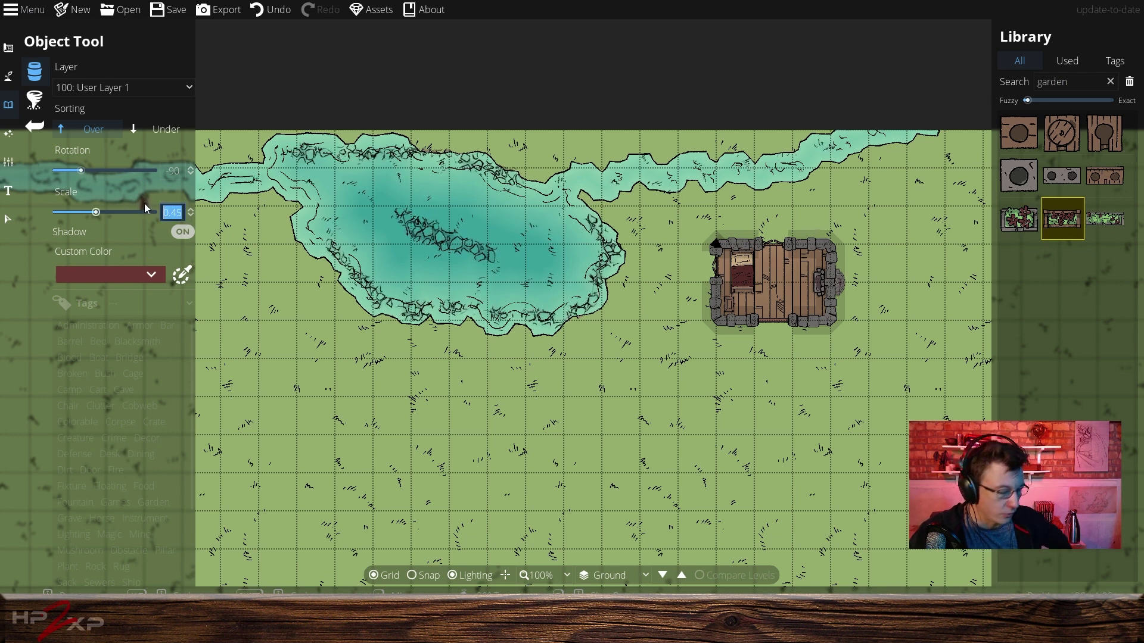
{"action": "type", "text": "1"}
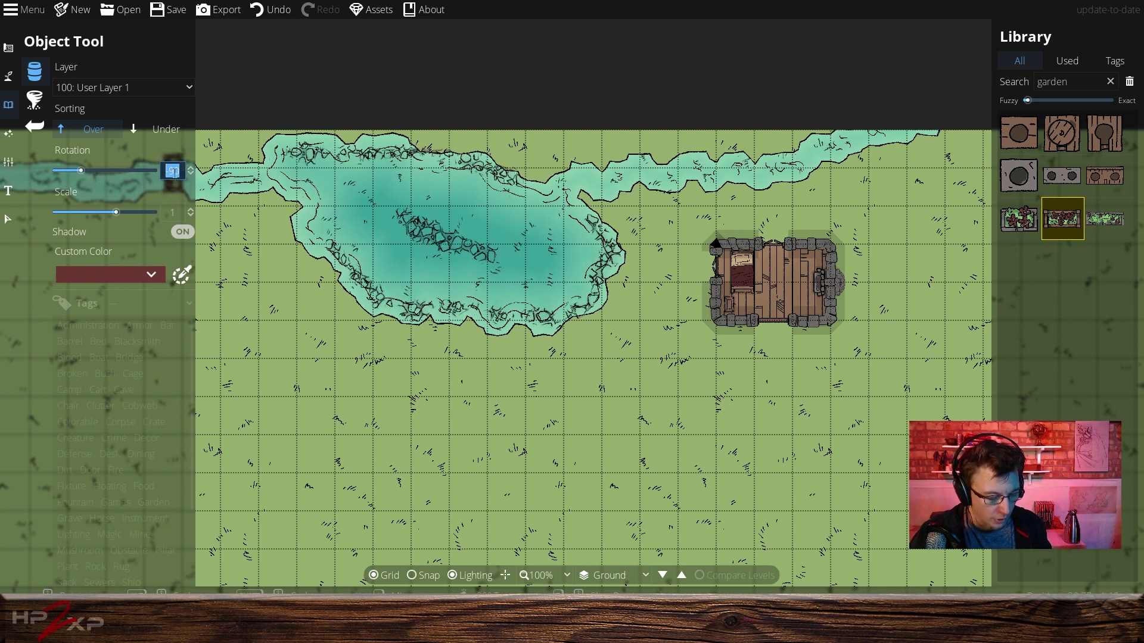
{"action": "scroll", "coordinate": [179, 173], "scroll_direction": "up", "scroll_amount": 6}
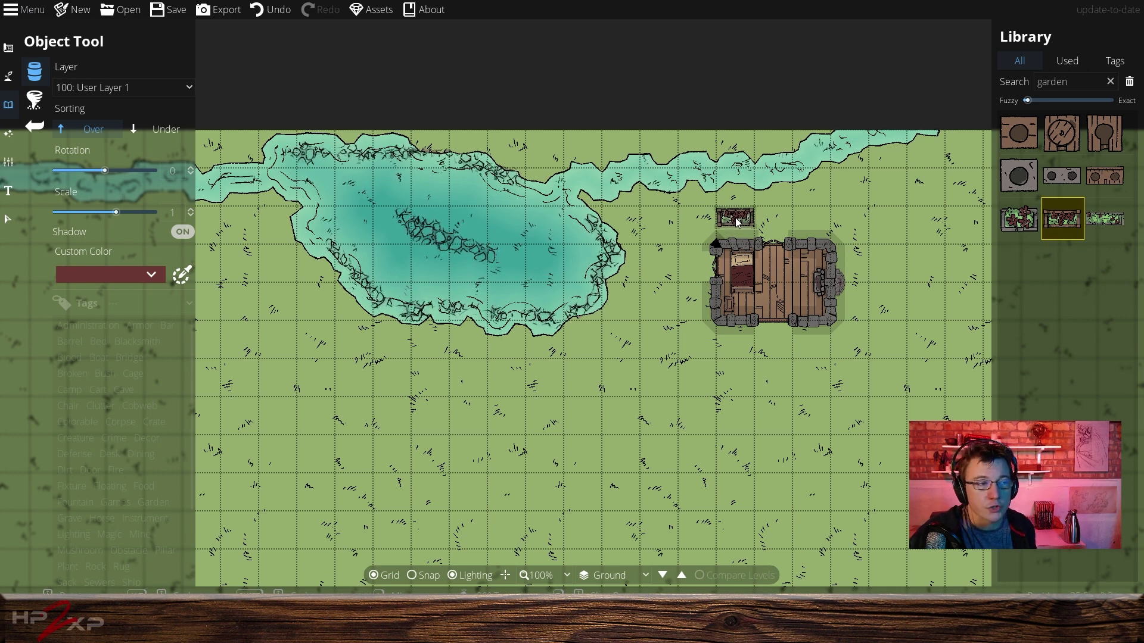
{"action": "left_click", "coordinate": [738, 222]}
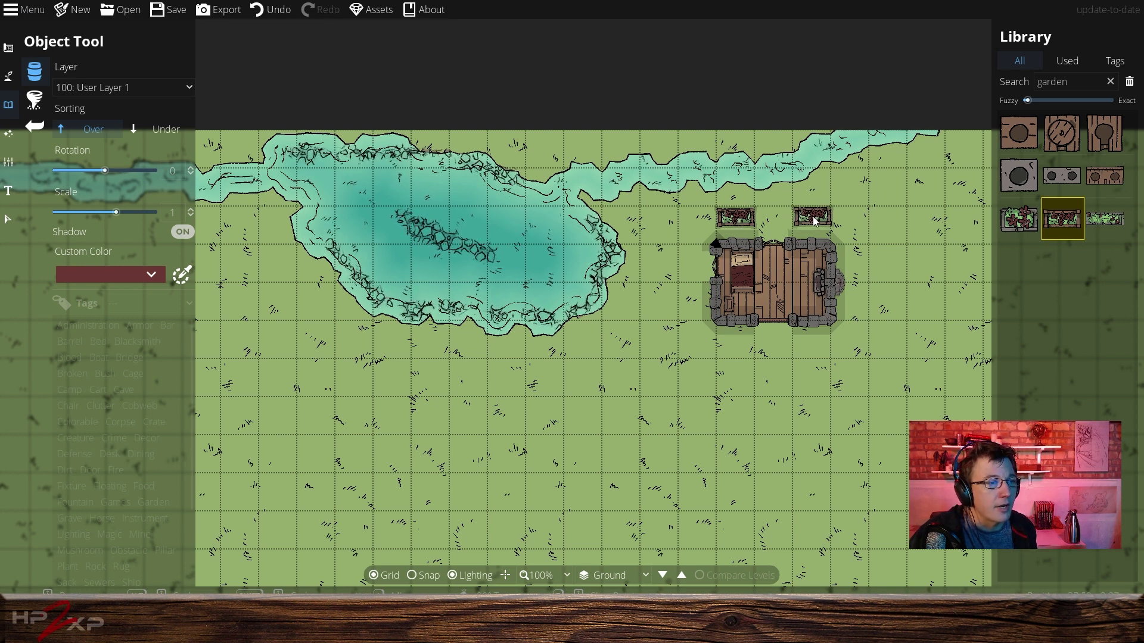
{"action": "left_click", "coordinate": [815, 222]}
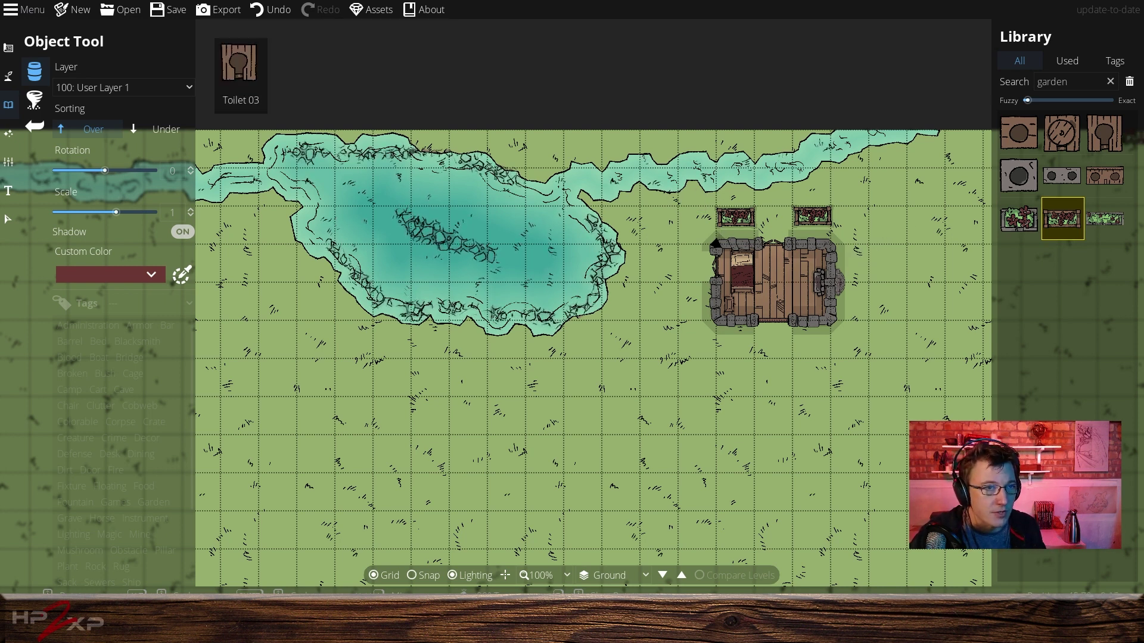
Build a one-square outhouse with Wood walls and the brown plank floor near the map's northeast corner.
{"action": "mouse_move", "coordinate": [1098, 140]}
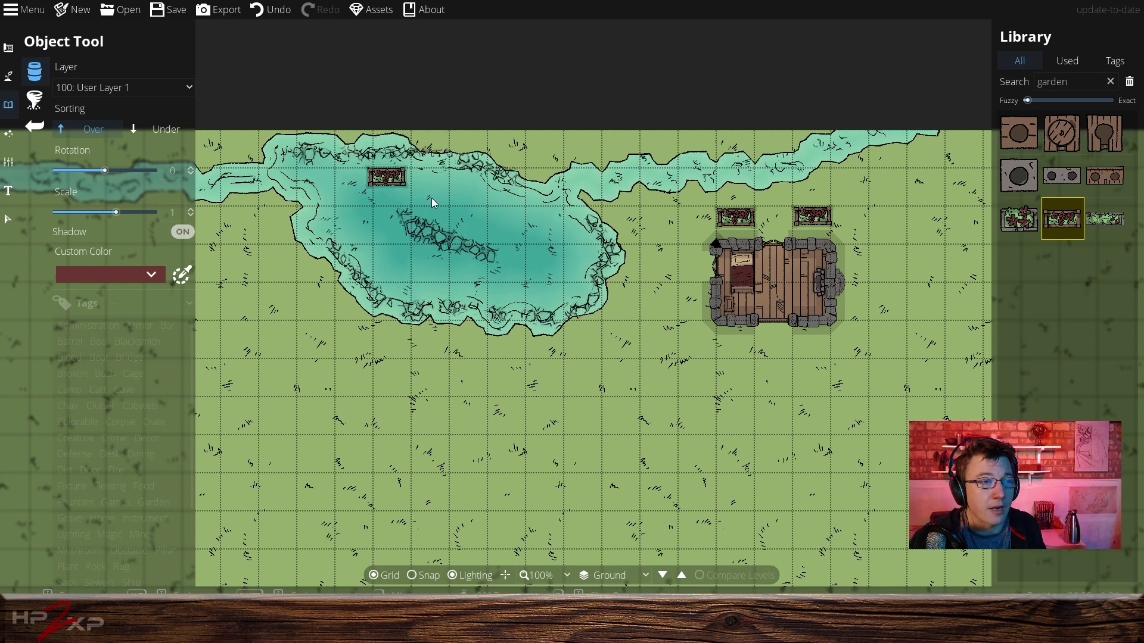
{"action": "left_click_drag", "start_coordinate": [939, 351], "coordinate": [783, 266]}
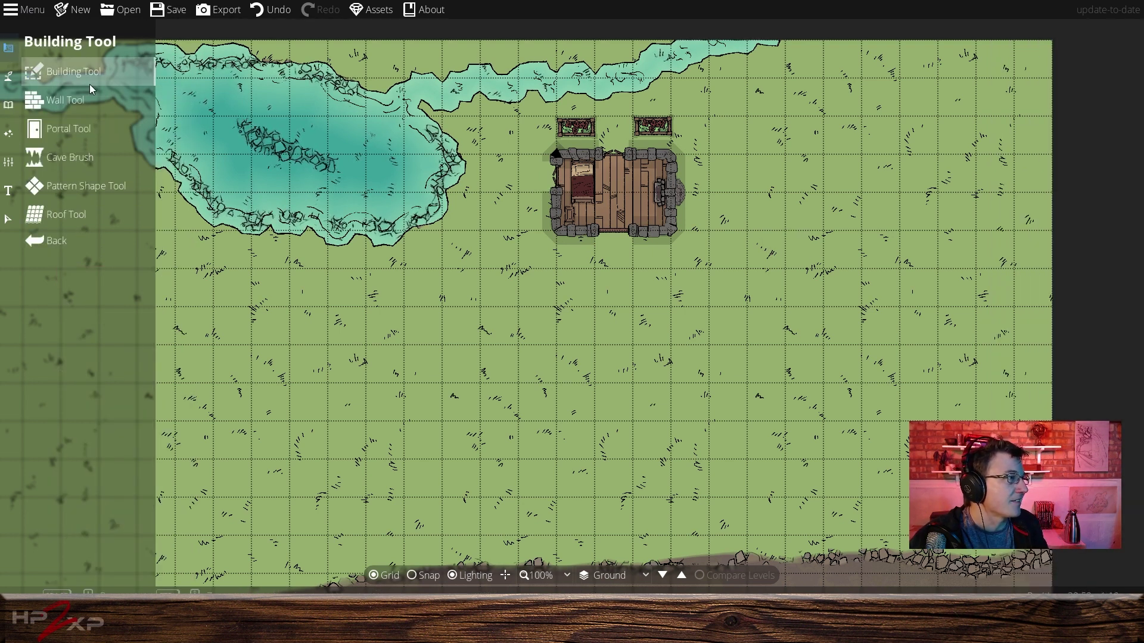
{"action": "left_click", "coordinate": [65, 71]}
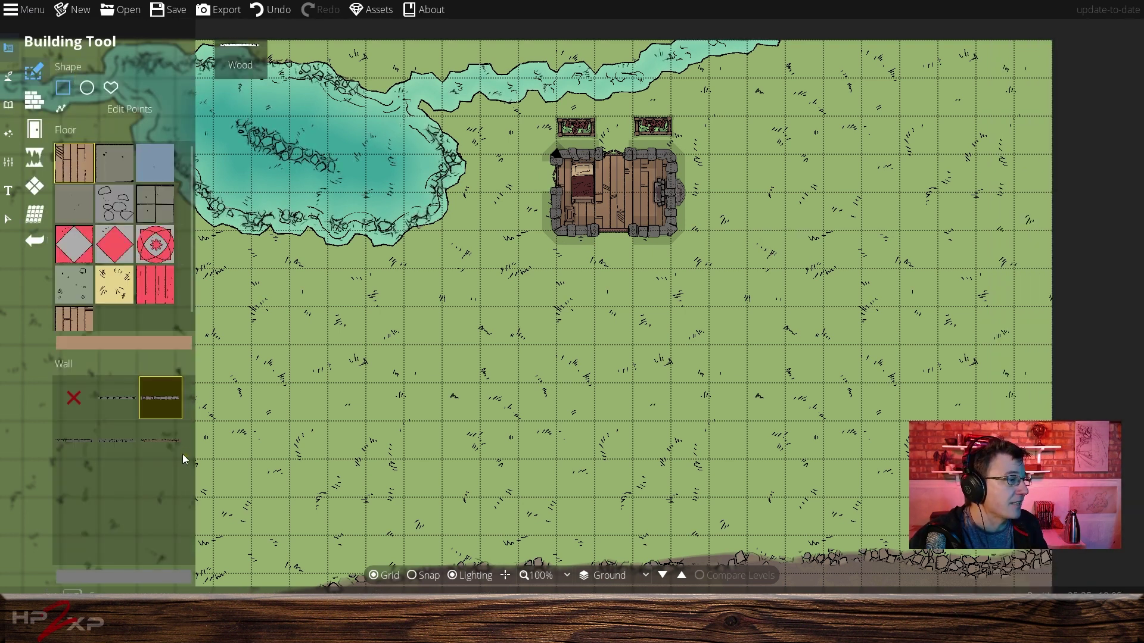
{"action": "left_click", "coordinate": [170, 441]}
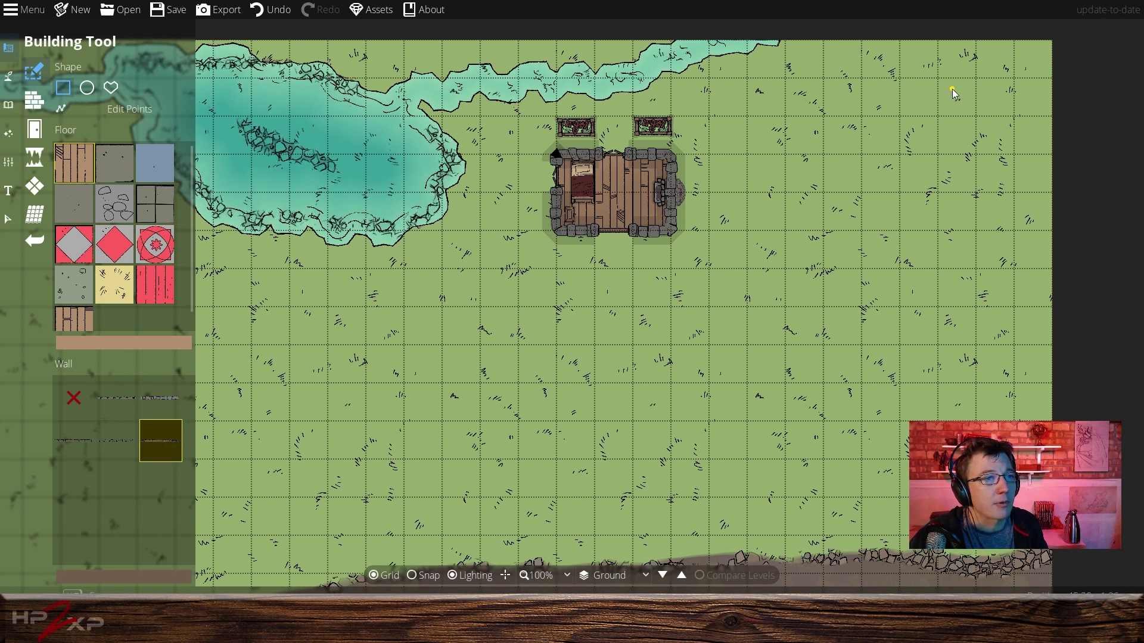
{"action": "left_click_drag", "start_coordinate": [937, 79], "coordinate": [976, 121]}
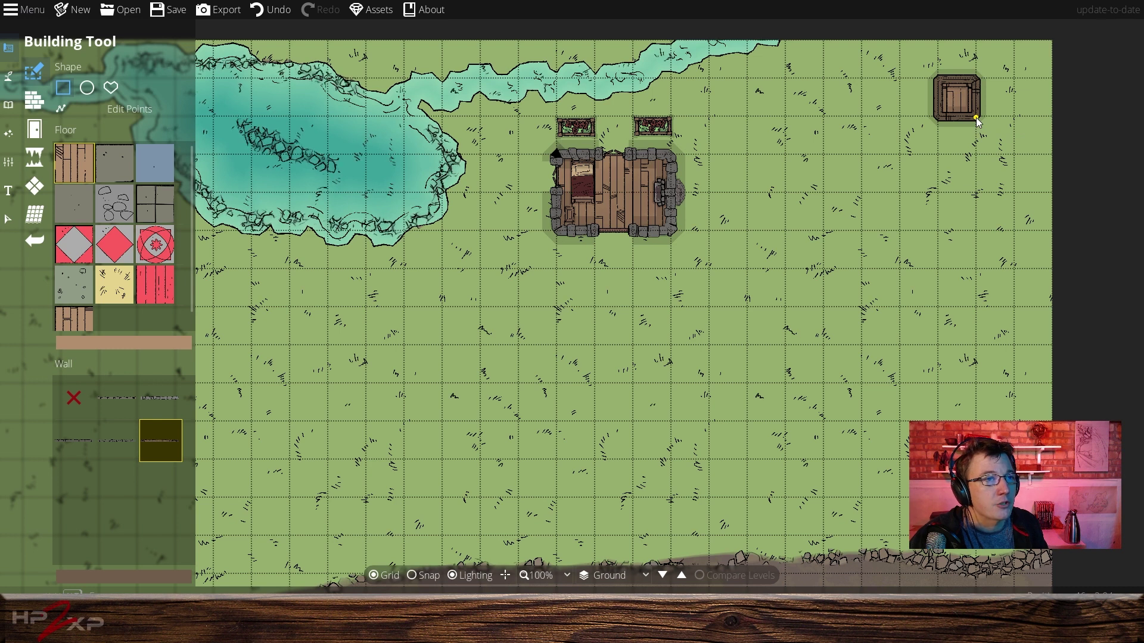
Place a Door 00 portal in the middle of the small outhouse's south wall.
{"action": "left_click", "coordinate": [34, 129]}
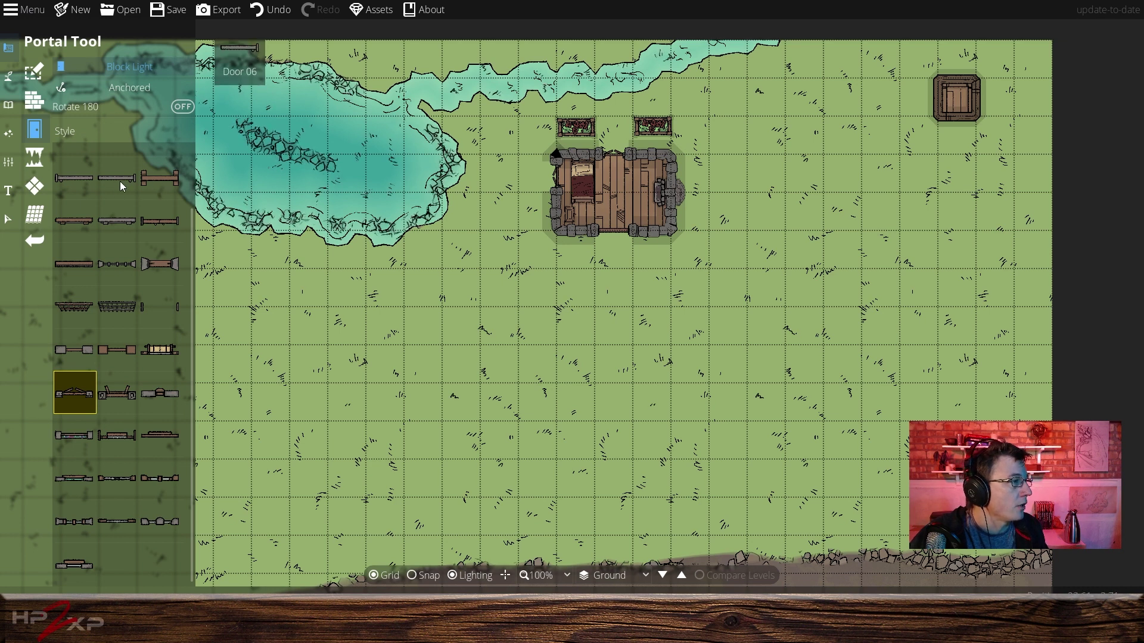
{"action": "scroll", "coordinate": [130, 202], "scroll_direction": "up", "scroll_amount": 2}
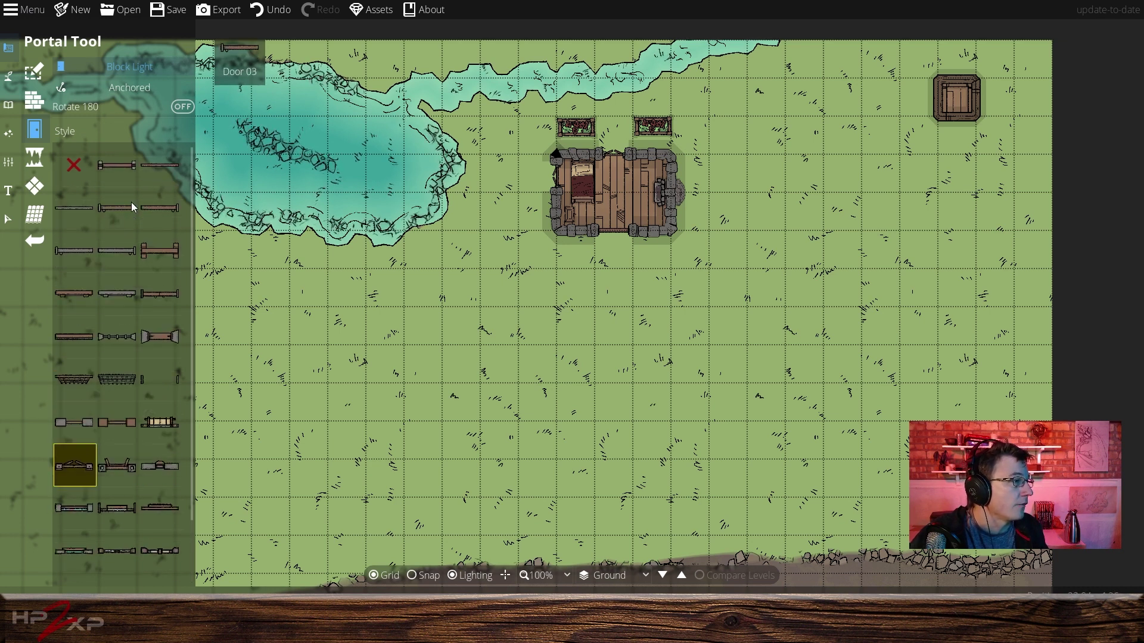
{"action": "left_click", "coordinate": [122, 166]}
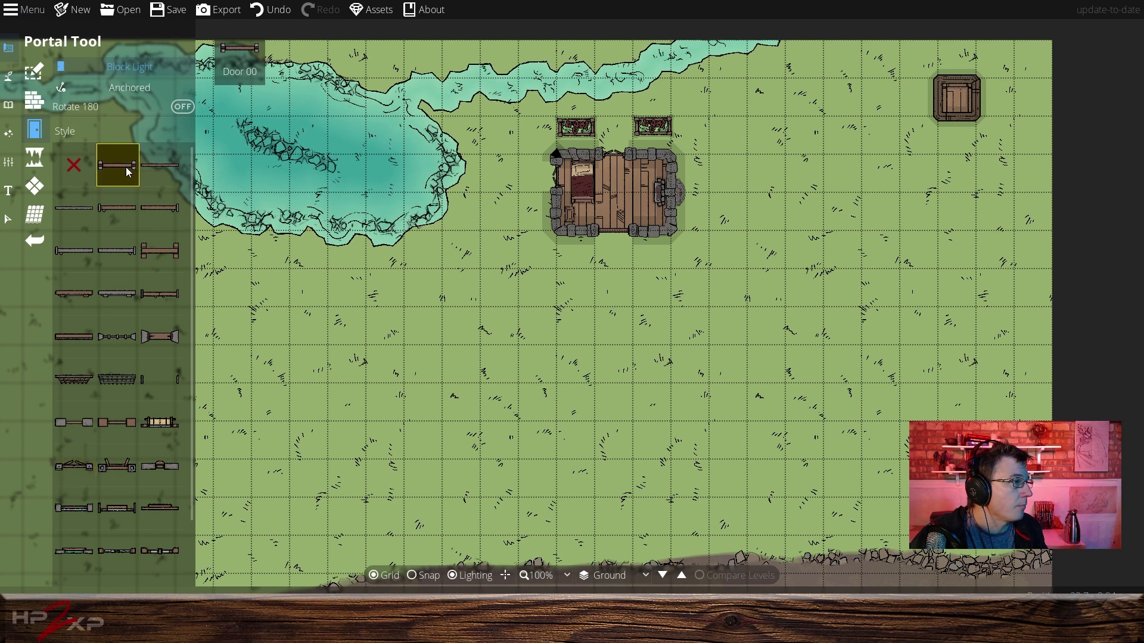
{"action": "left_click", "coordinate": [959, 121]}
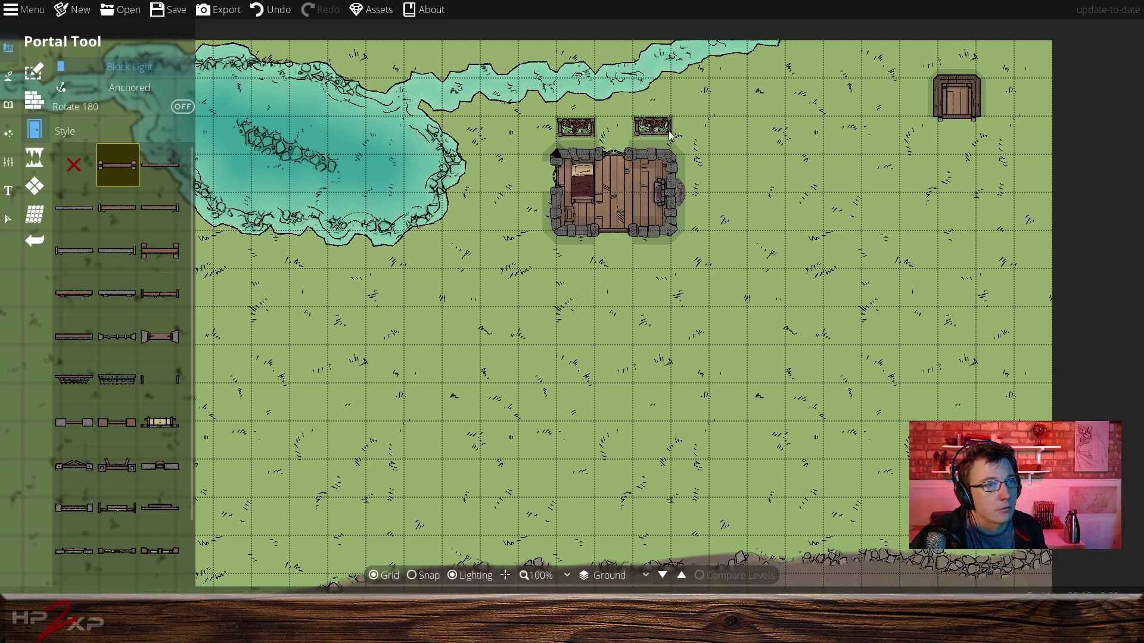
Search the object library for "toilet" and look through the results for something to furnish the outhouse.
{"action": "left_click", "coordinate": [10, 101]}
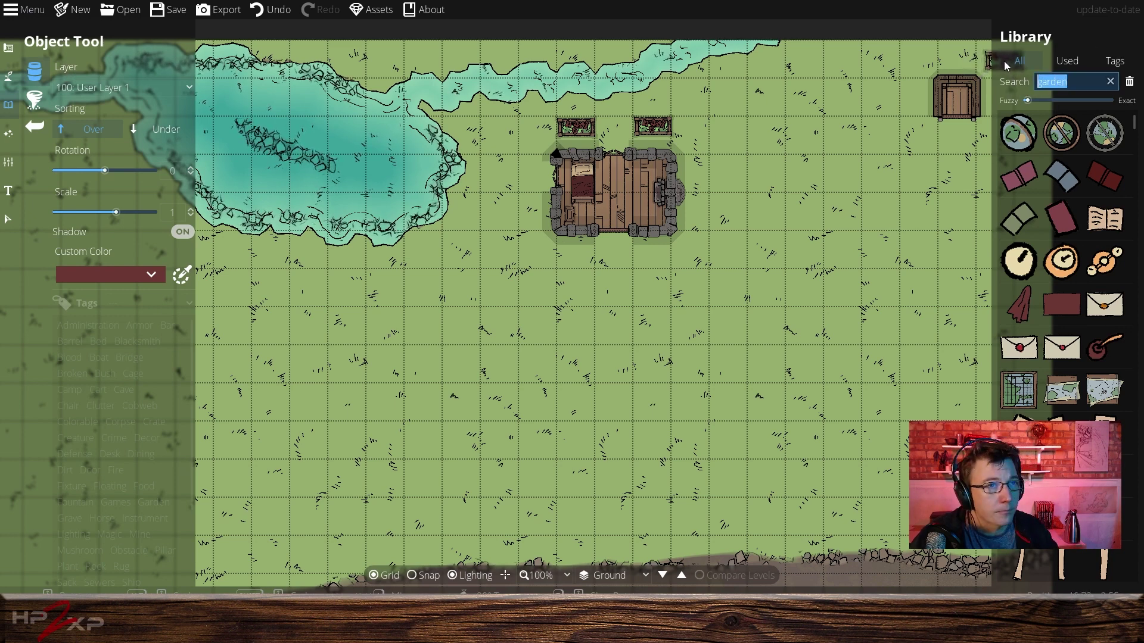
{"action": "type", "text": "toil"}
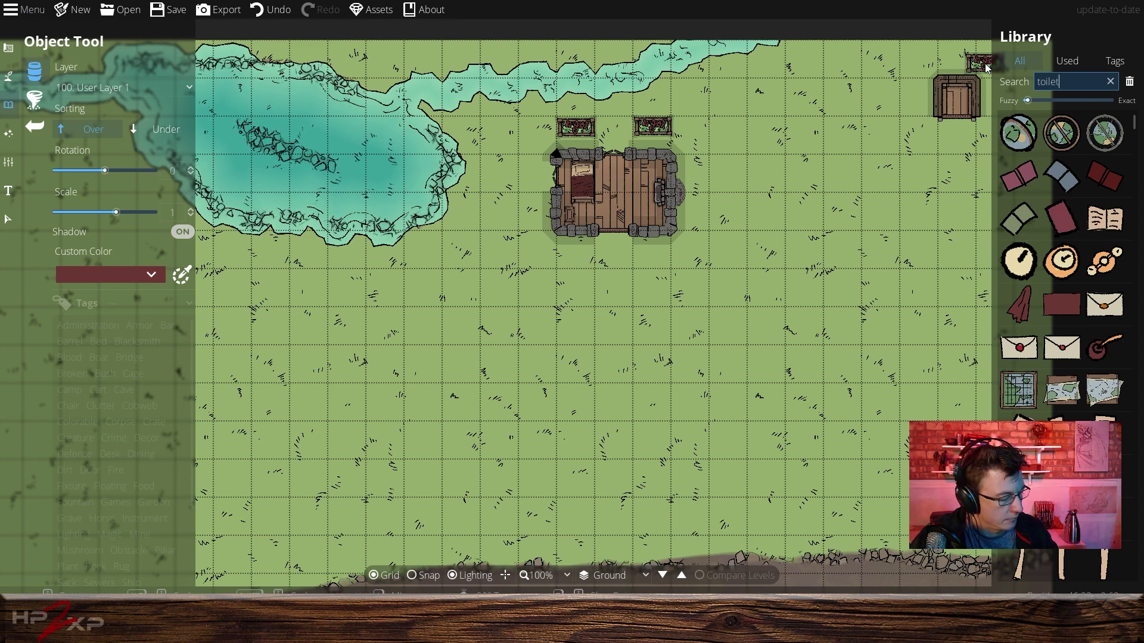
{"action": "type", "text": "et"}
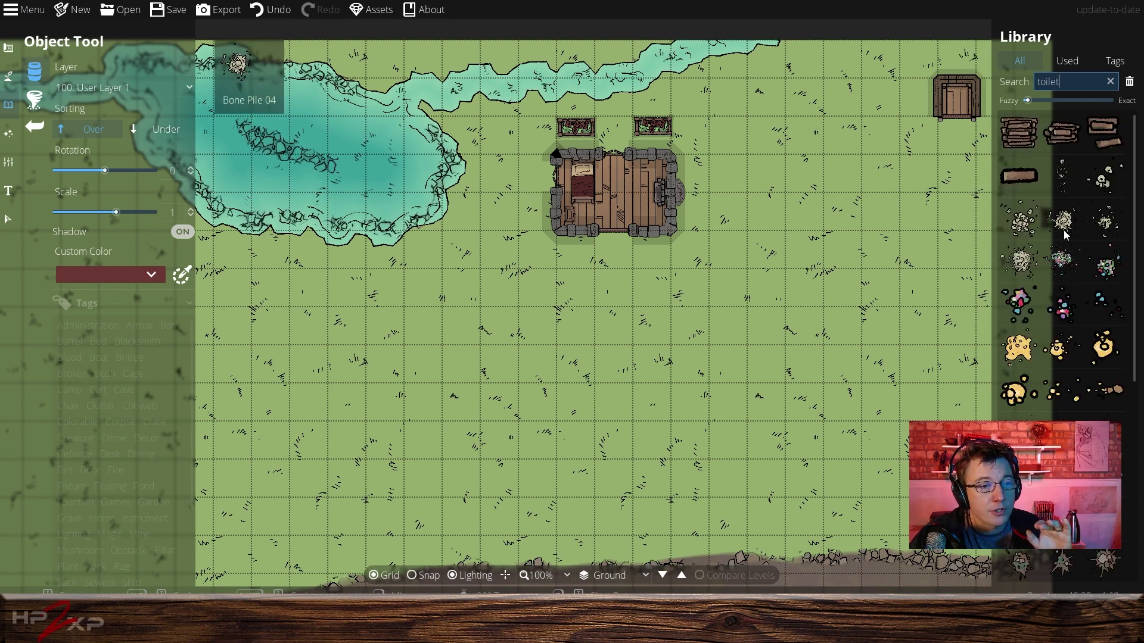
{"action": "scroll", "coordinate": [1071, 252], "scroll_direction": "down", "scroll_amount": 8}
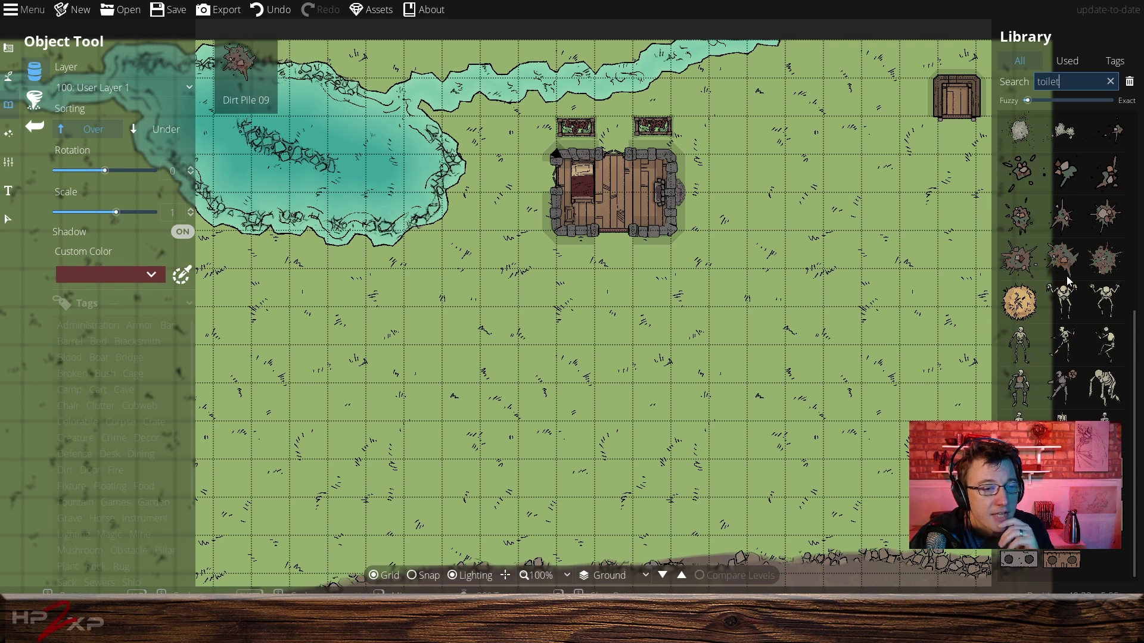
{"action": "left_click", "coordinate": [957, 99]}
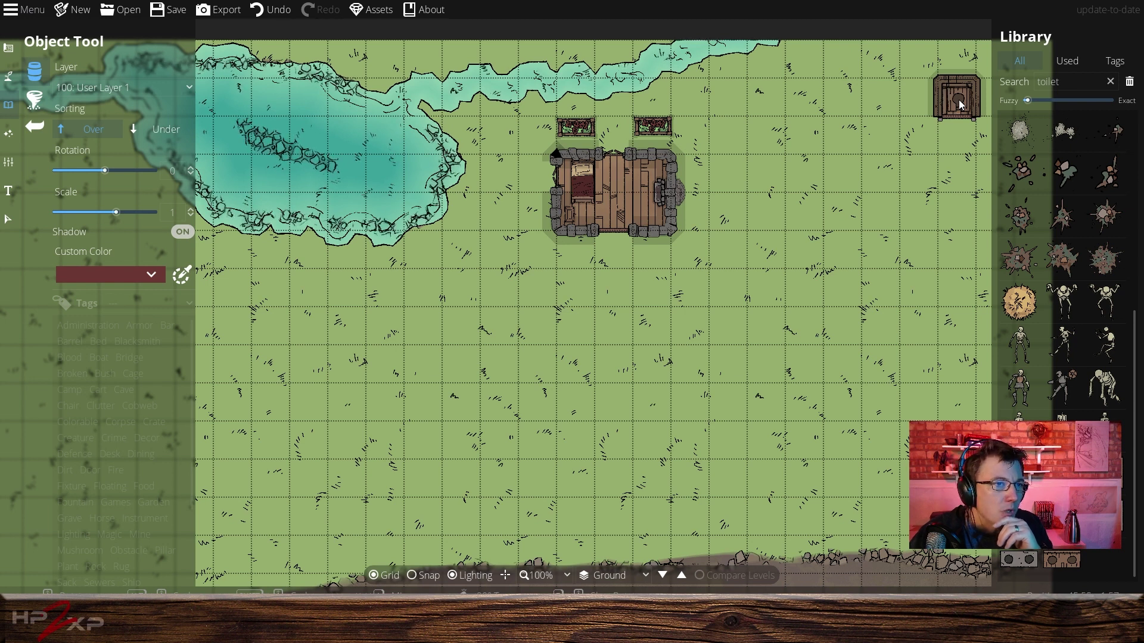
{"action": "left_click", "coordinate": [959, 107]}
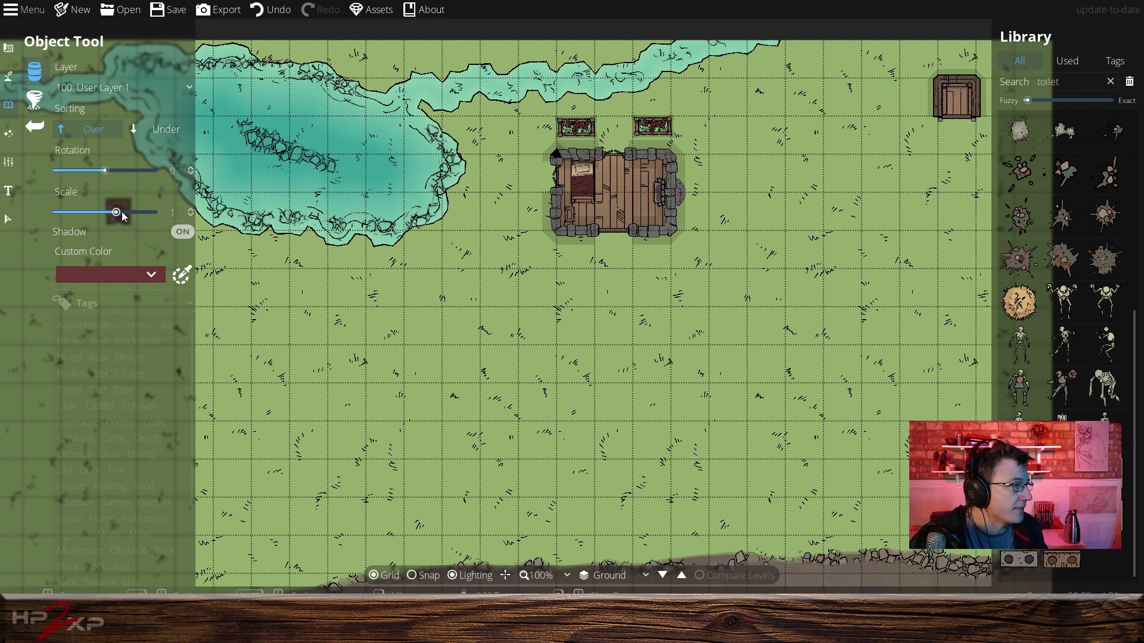
Set the object scale to 0.5.
{"action": "left_click", "coordinate": [163, 212]}
{"action": "type", "text": "0.5"}
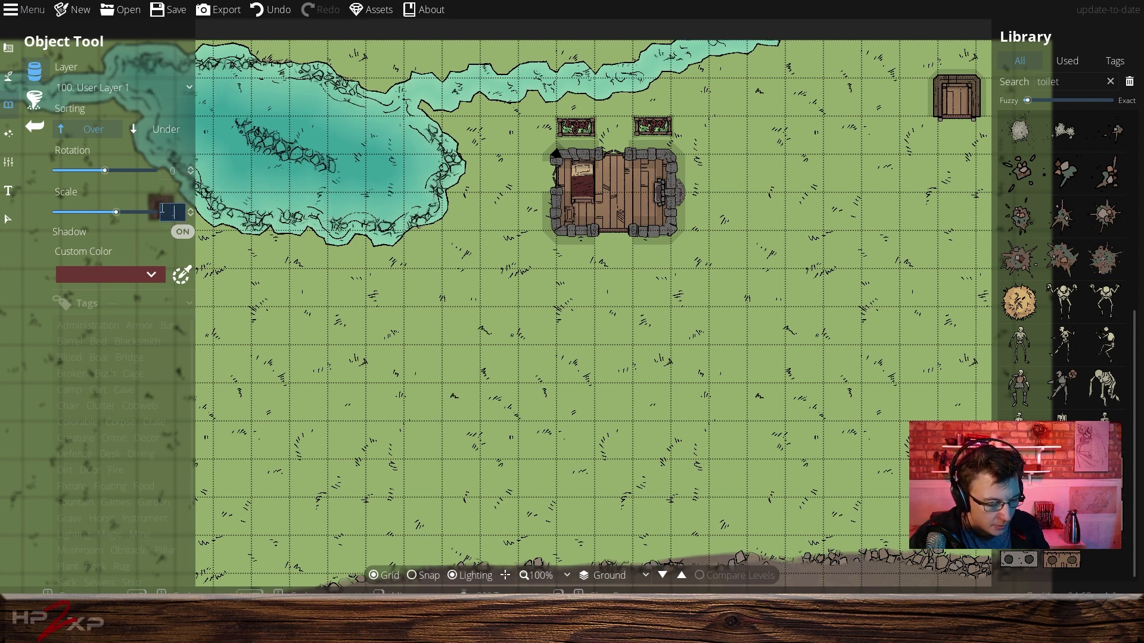
{"action": "key", "text": "Return"}
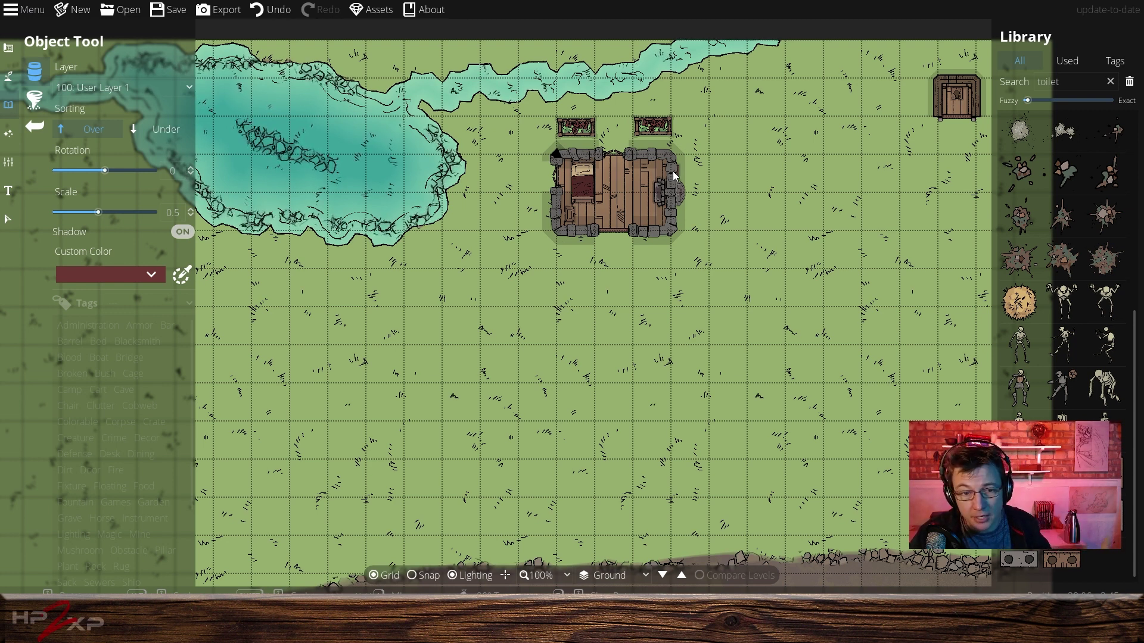
{"action": "mouse_move", "coordinate": [1105, 344]}
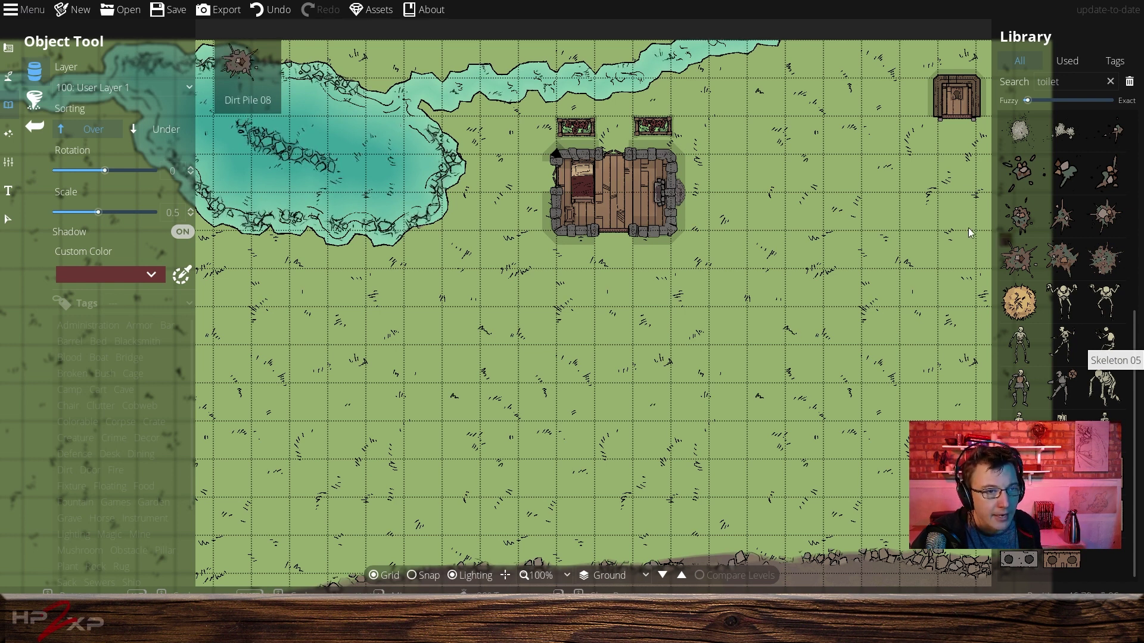
Search the library for "firepit", place the square stone pit outside just northeast of the stone building, and put Fire 01 on it.
{"action": "left_click", "coordinate": [1110, 81]}
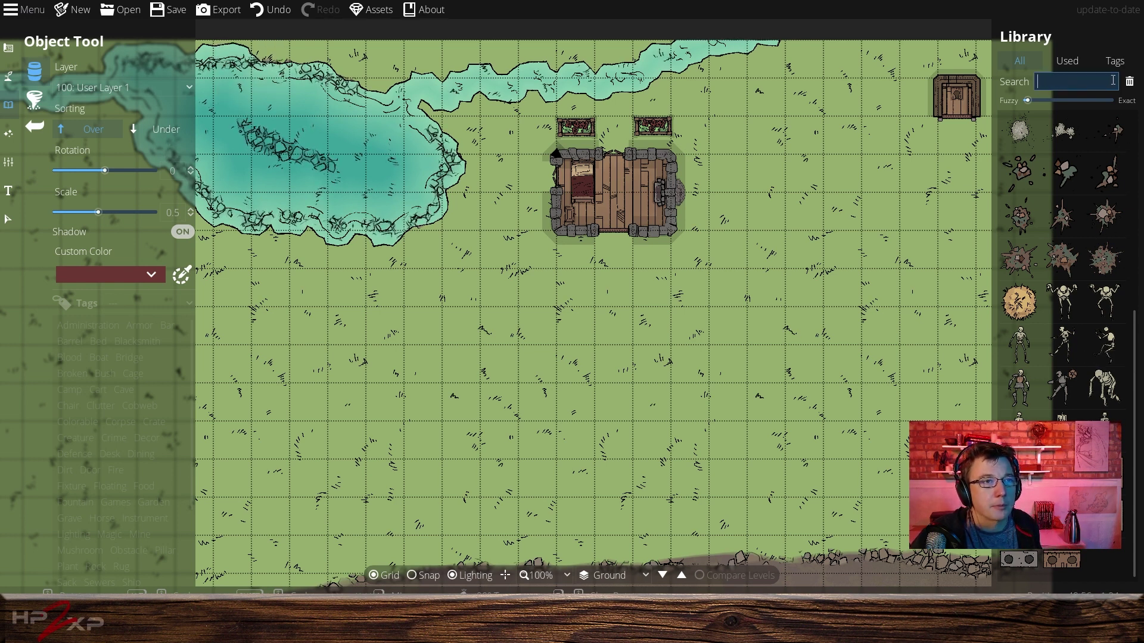
{"action": "type", "text": "f"}
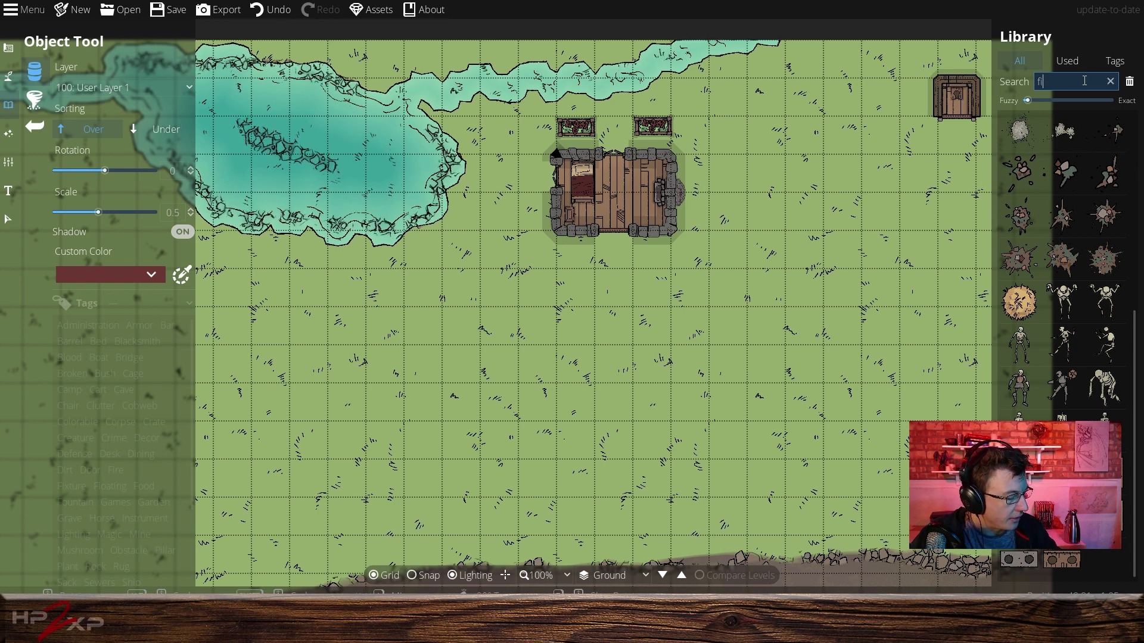
{"action": "type", "text": "ire"}
{"action": "type", "text": "pl"}
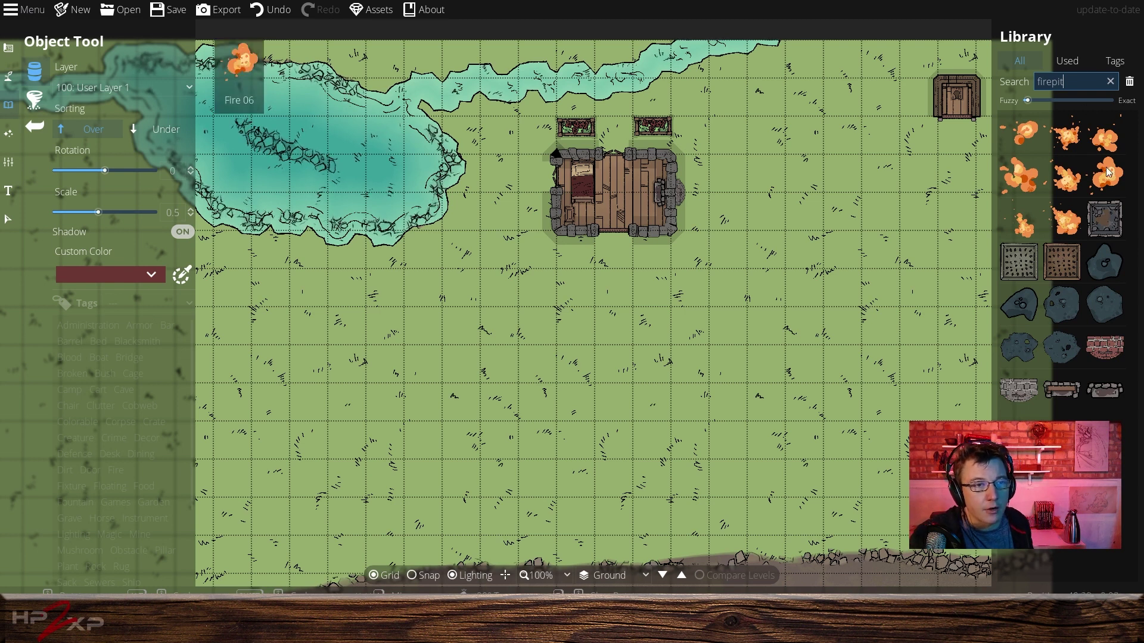
{"action": "left_click", "coordinate": [1104, 219]}
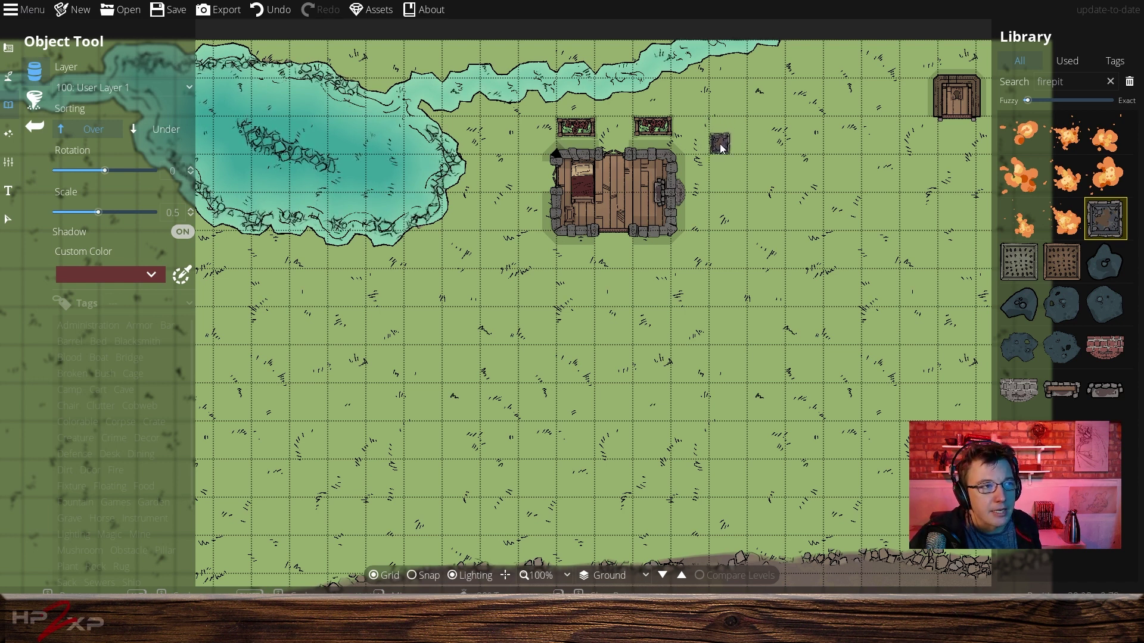
{"action": "left_click", "coordinate": [720, 148]}
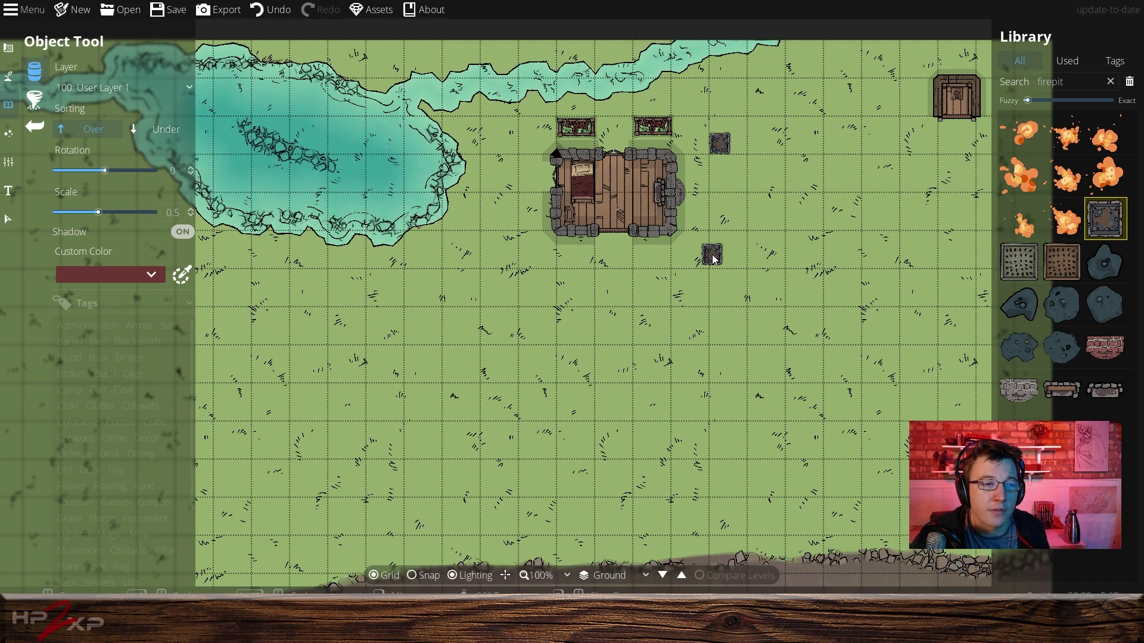
{"action": "left_click", "coordinate": [1028, 131]}
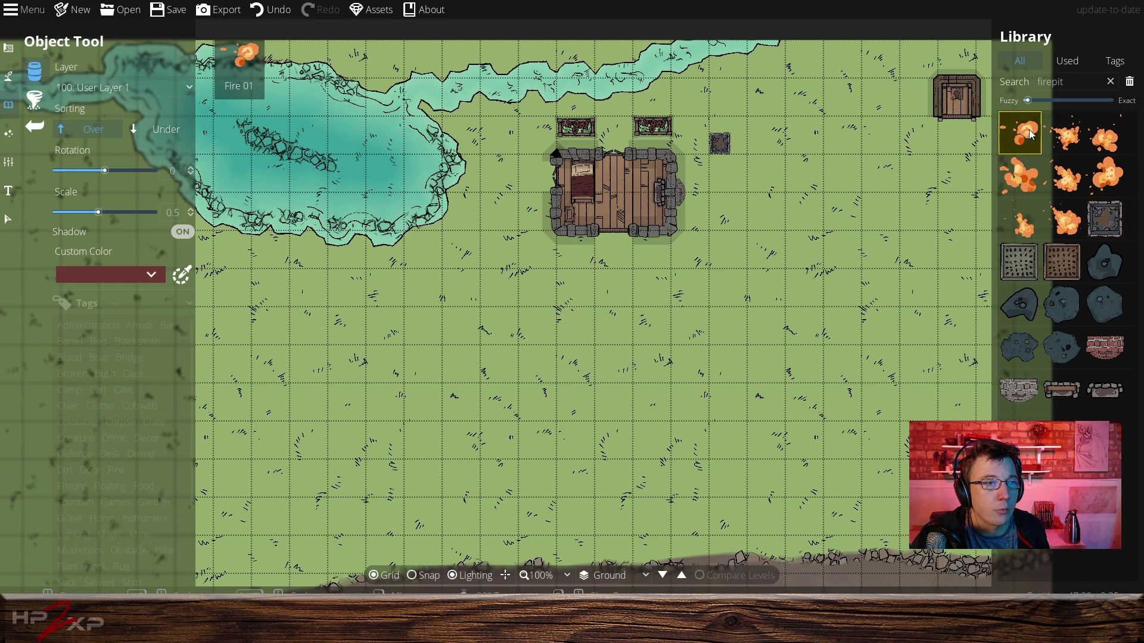
{"action": "left_click", "coordinate": [721, 145]}
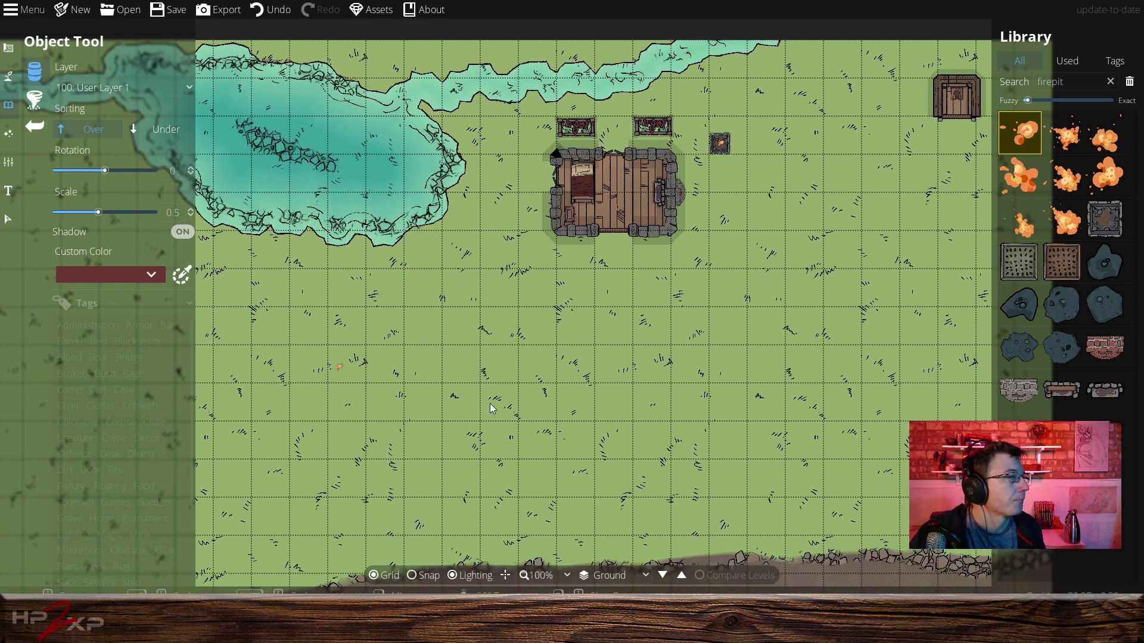
Search the library for "chair" and place Chair 02 and the round plank stool side by side in the stone building's northeast corner.
{"action": "left_click", "coordinate": [1110, 81]}
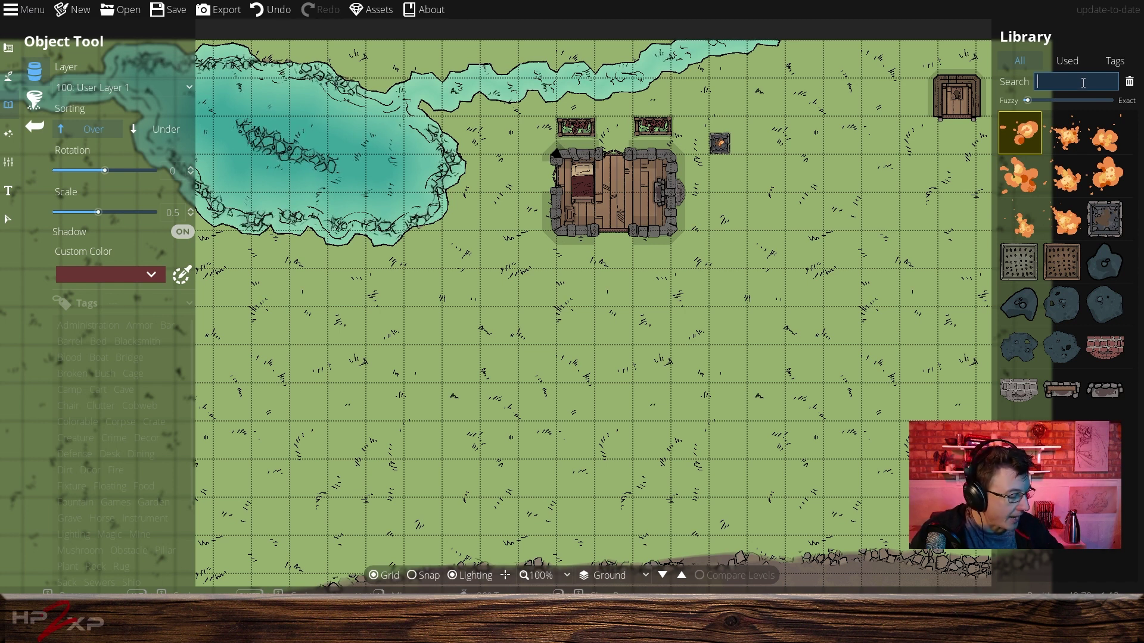
{"action": "type", "text": "ch"}
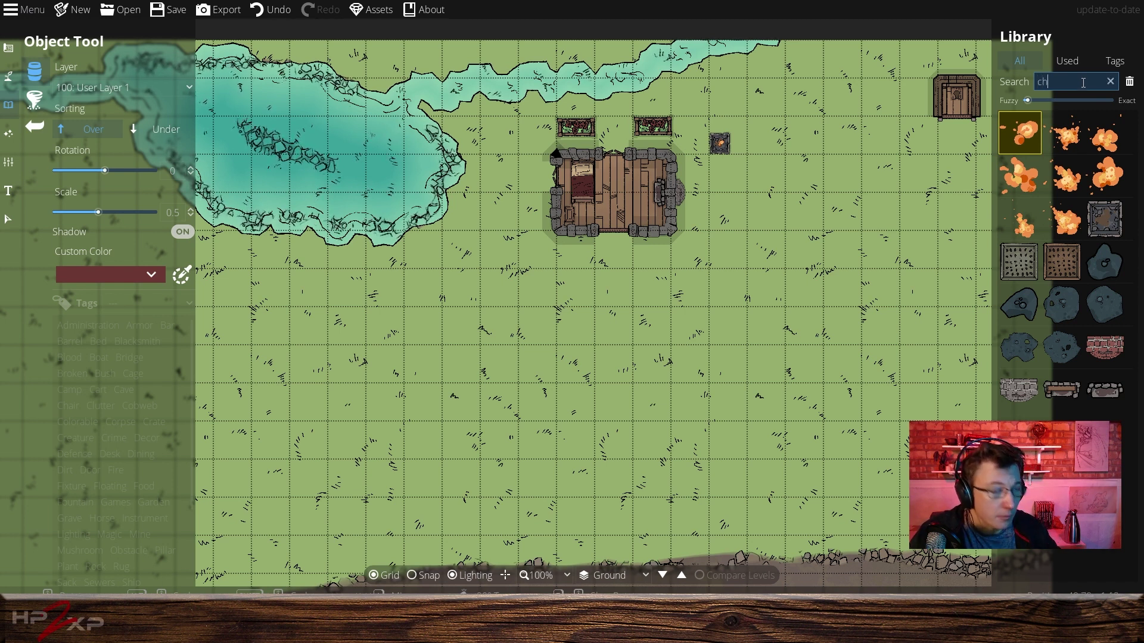
{"action": "type", "text": "al"}
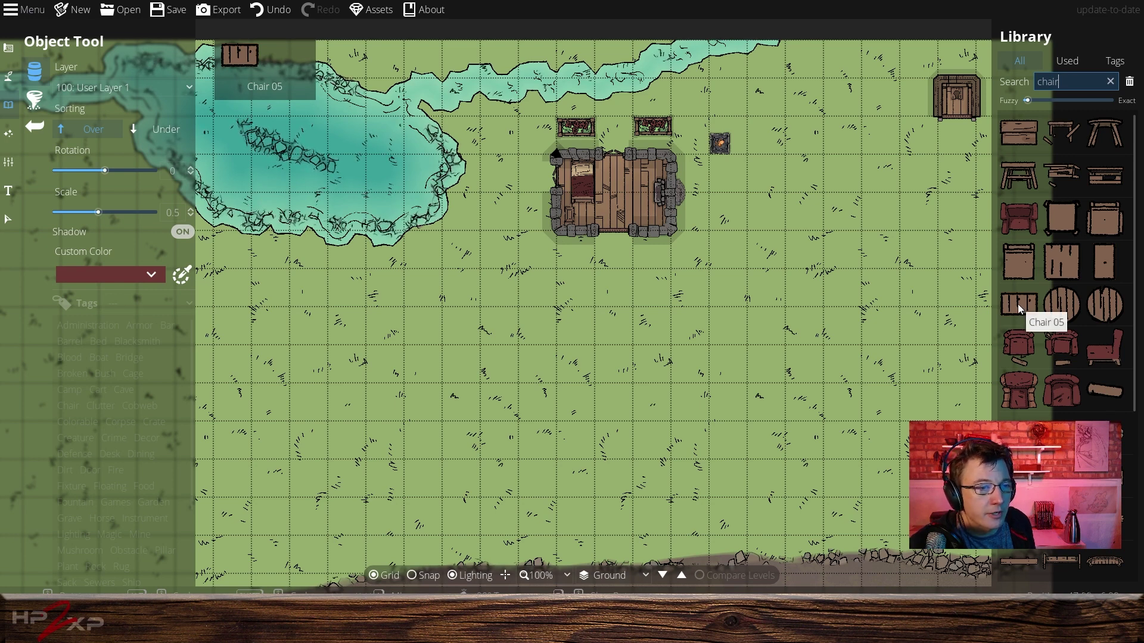
{"action": "scroll", "coordinate": [1039, 216], "scroll_direction": "down", "scroll_amount": 2}
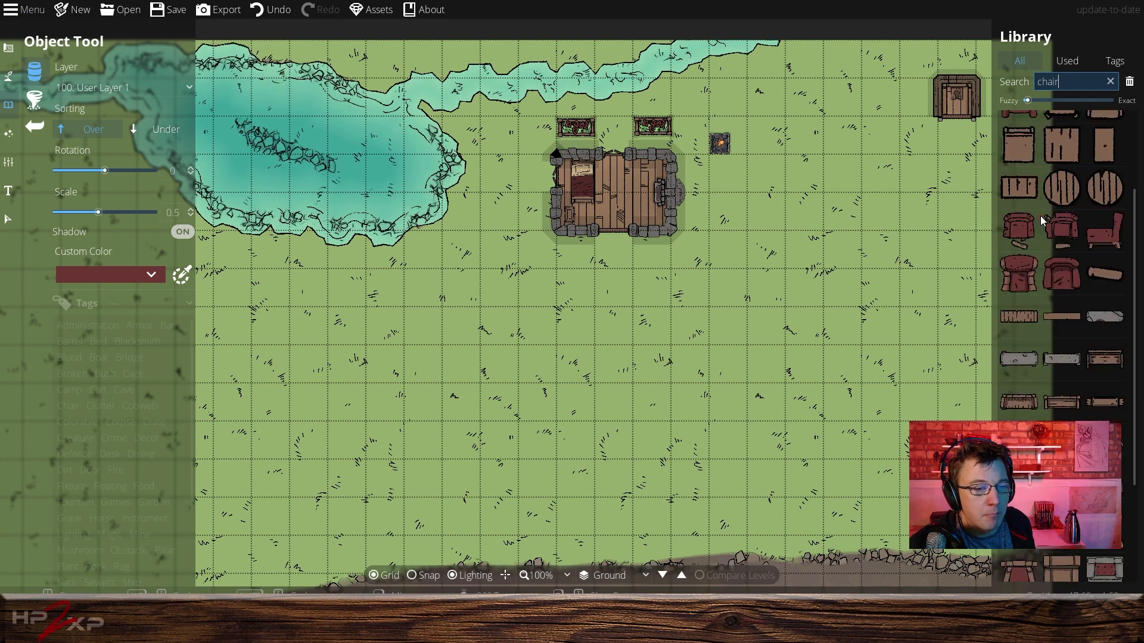
{"action": "scroll", "coordinate": [1040, 216], "scroll_direction": "down", "scroll_amount": 4}
{"action": "scroll", "coordinate": [1031, 208], "scroll_direction": "up", "scroll_amount": 6}
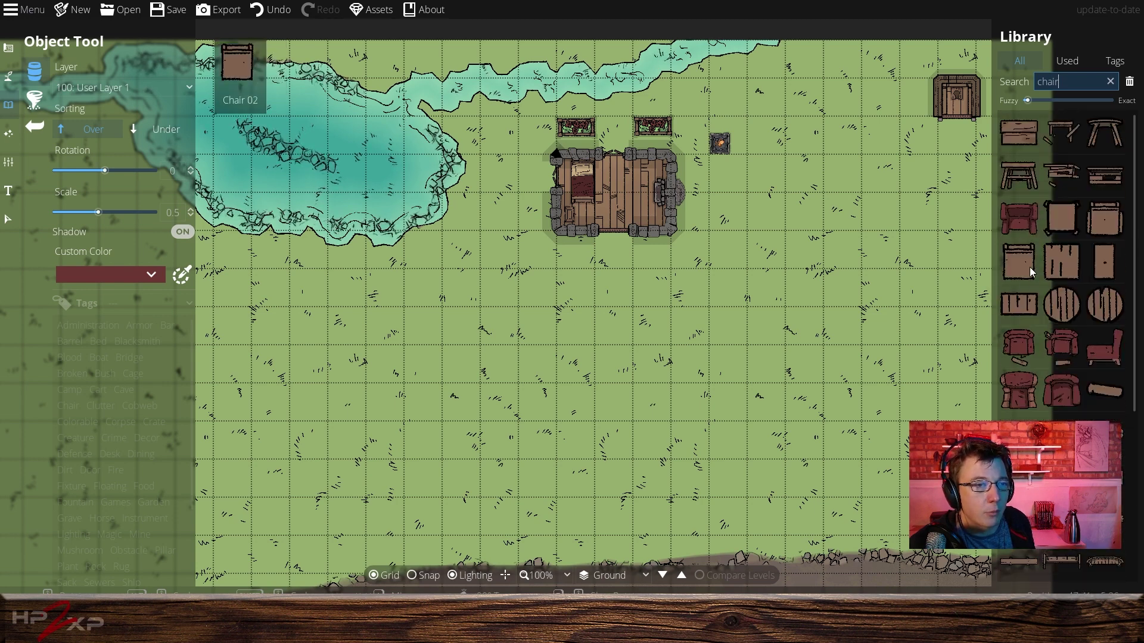
{"action": "left_click", "coordinate": [1031, 267]}
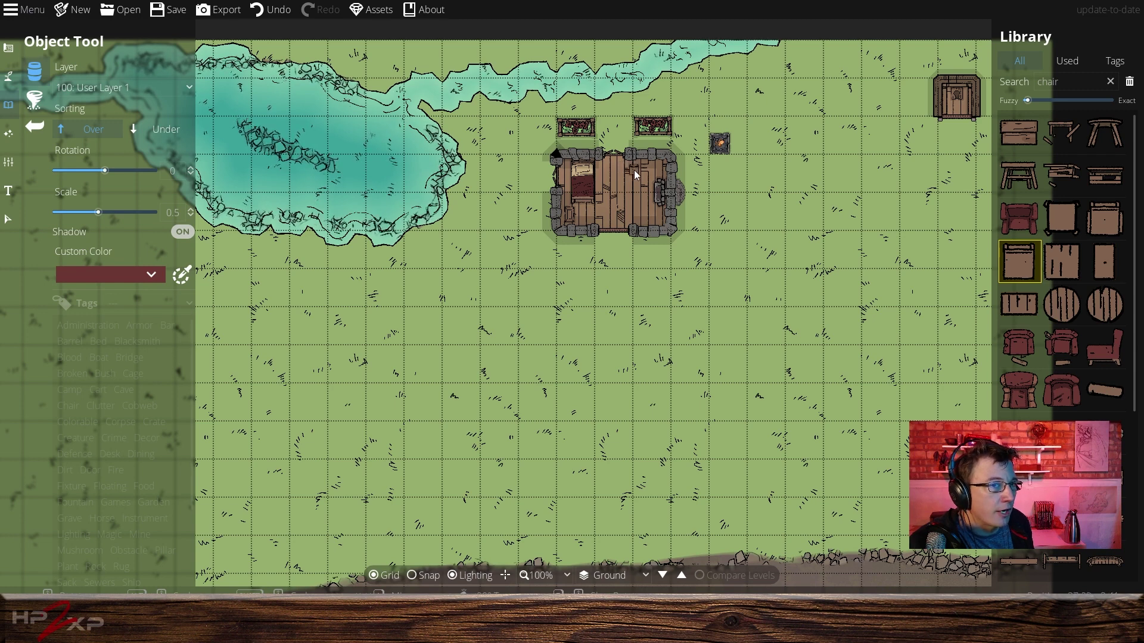
{"action": "left_click", "coordinate": [1057, 302]}
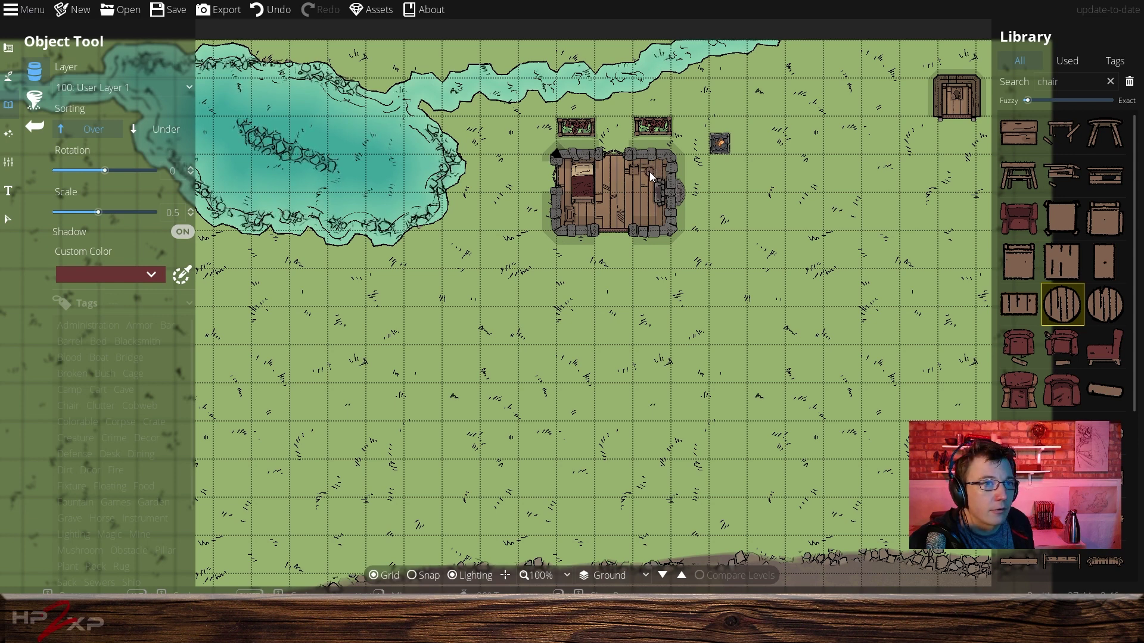
{"action": "left_click", "coordinate": [649, 171]}
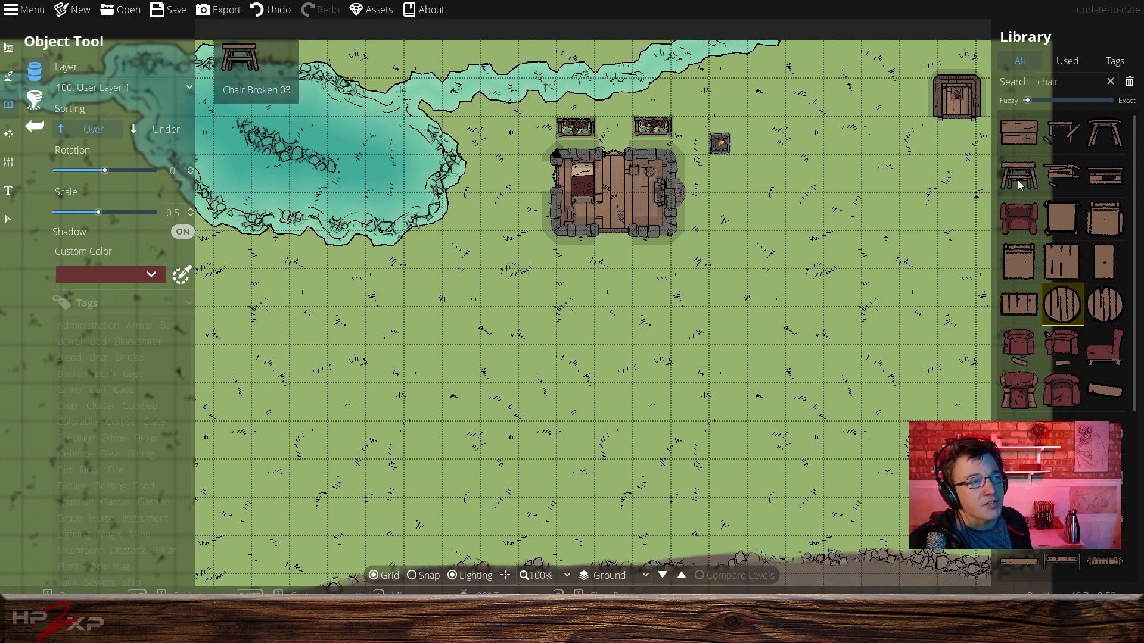
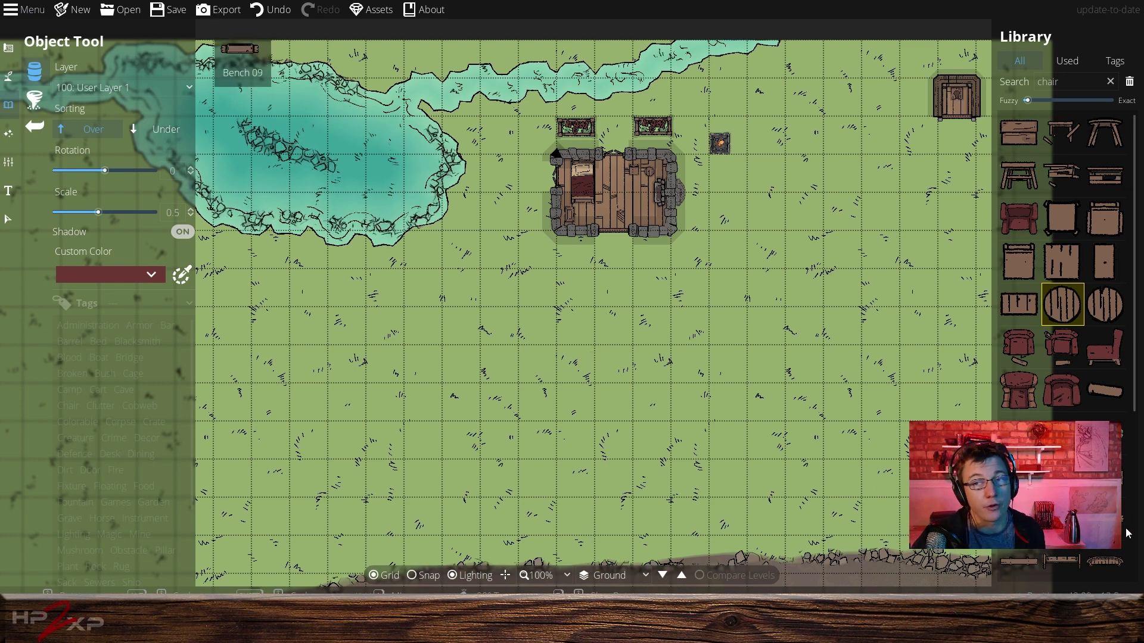
{"action": "mouse_move", "coordinate": [740, 339]}
{"action": "left_mouse_down"}
{"action": "mouse_move", "coordinate": [664, 320]}
{"action": "mouse_move", "coordinate": [697, 343]}
{"action": "mouse_move", "coordinate": [724, 337]}
{"action": "mouse_move", "coordinate": [742, 358]}
{"action": "left_mouse_up"}
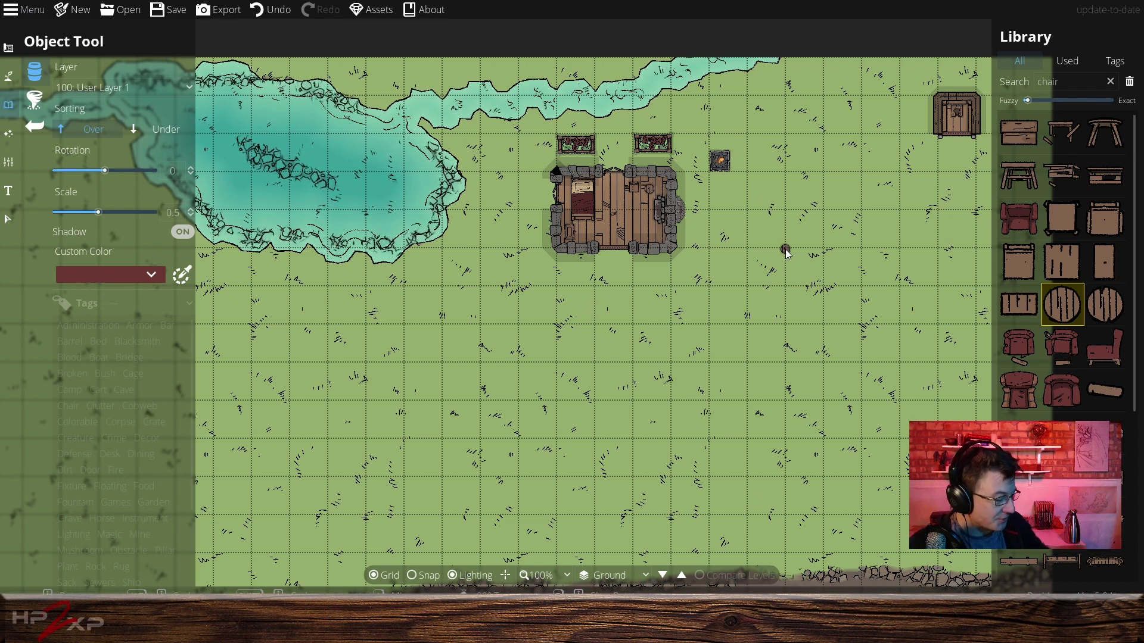
{"action": "left_click_drag", "start_coordinate": [784, 252], "coordinate": [738, 250]}
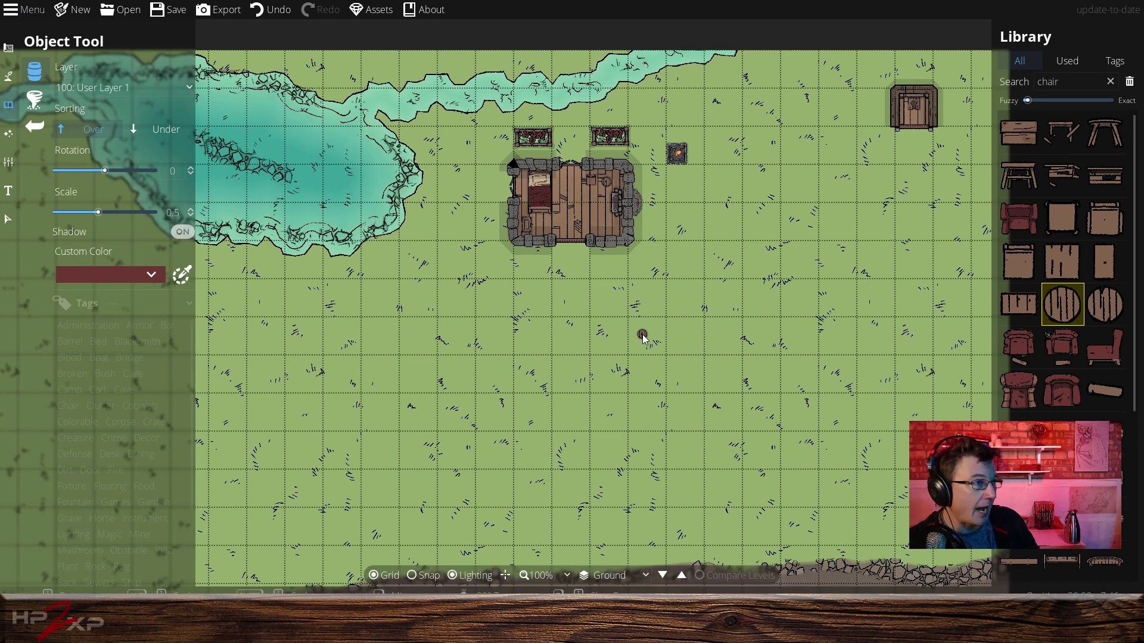
{"action": "left_click_drag", "start_coordinate": [643, 336], "coordinate": [637, 314]}
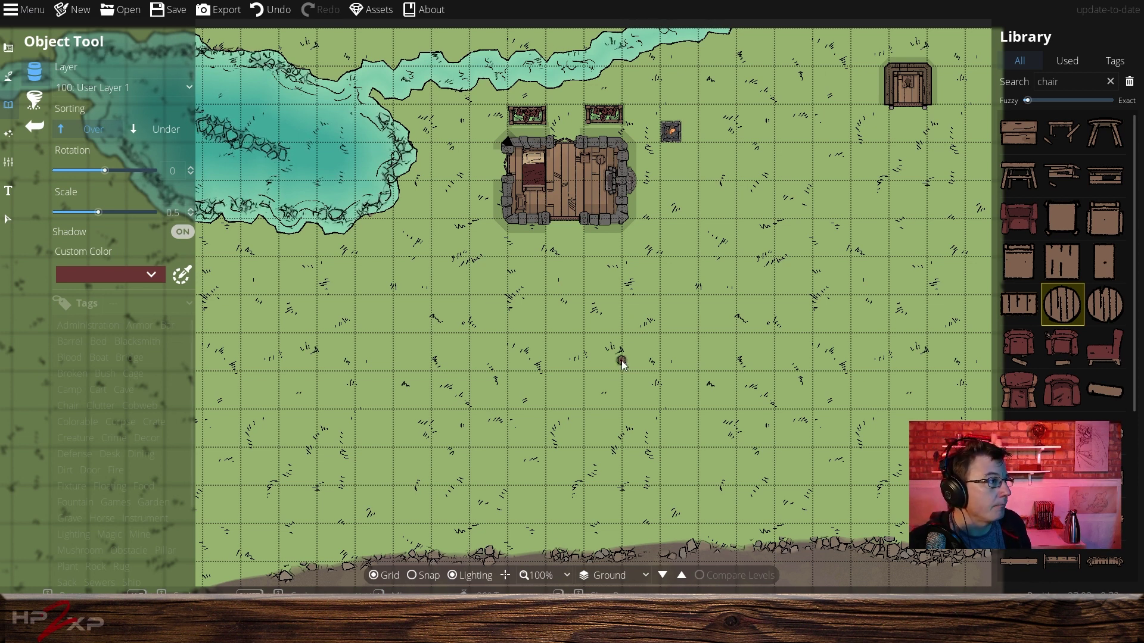
Prepare the Building Tool for a rectangular building with the plank wood floor and a grey stone wall style.
{"action": "left_click", "coordinate": [8, 52]}
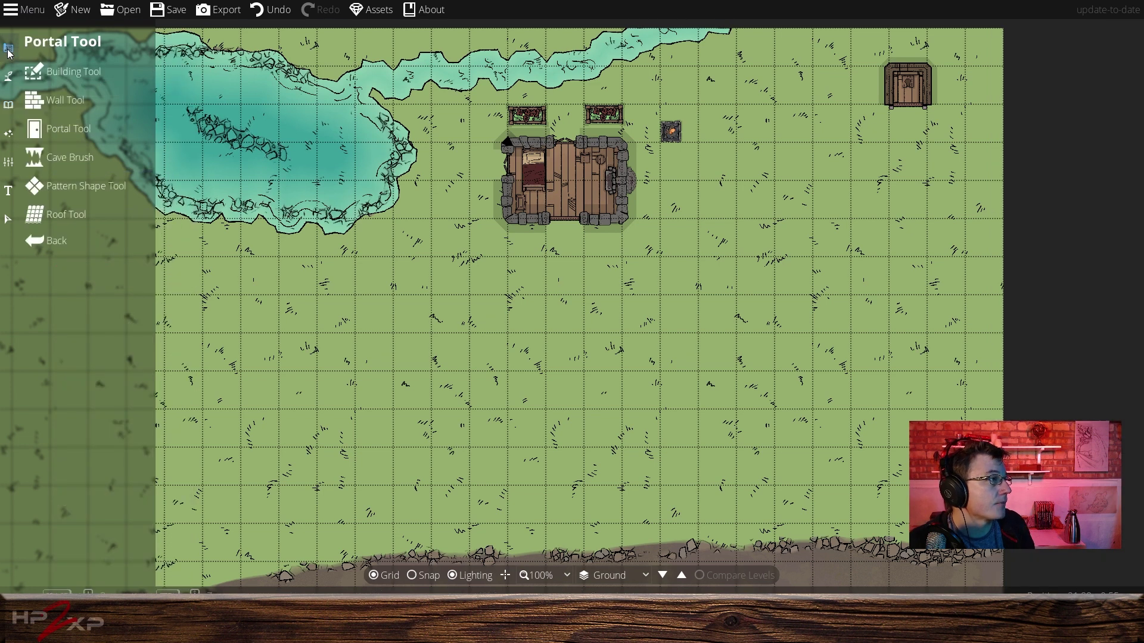
{"action": "left_click", "coordinate": [50, 76]}
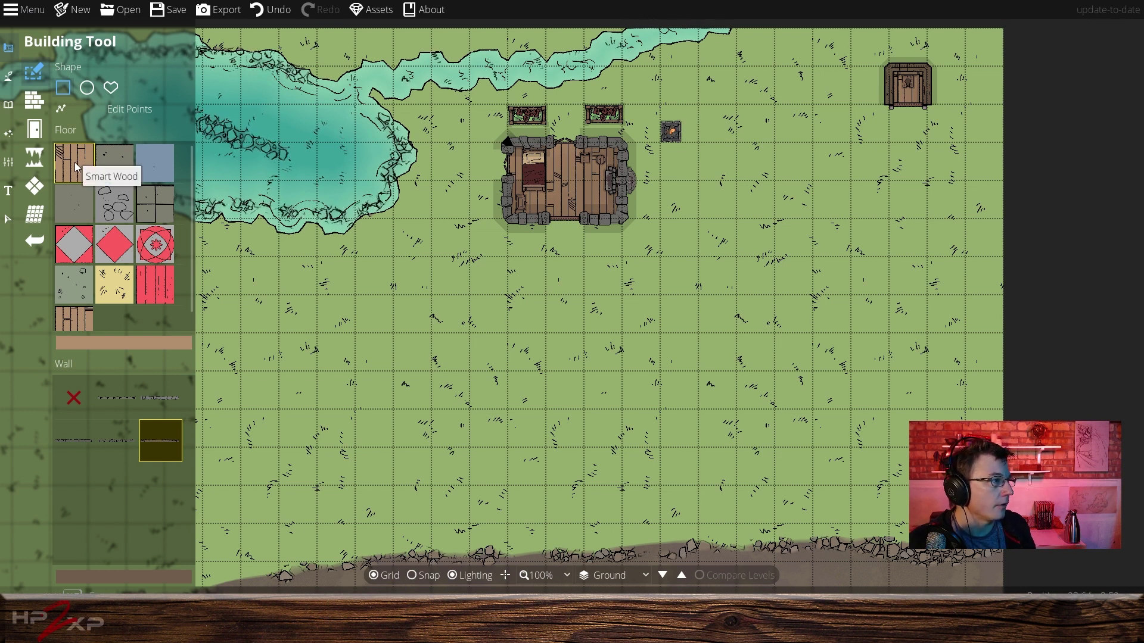
{"action": "scroll", "coordinate": [74, 170], "scroll_direction": "down", "scroll_amount": 1}
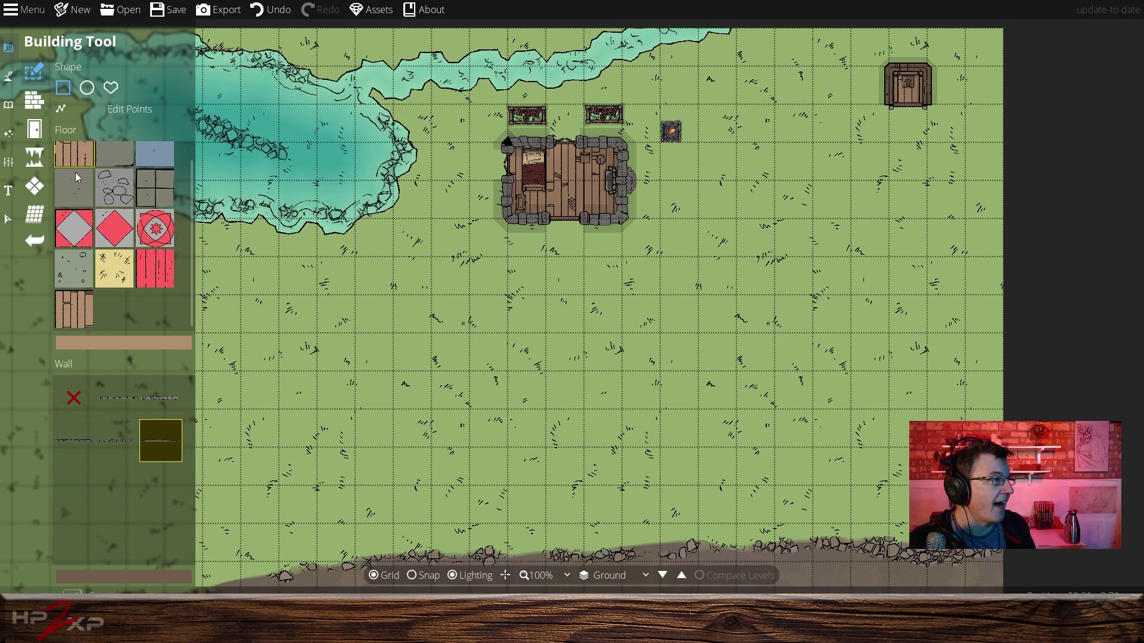
{"action": "left_click", "coordinate": [84, 305]}
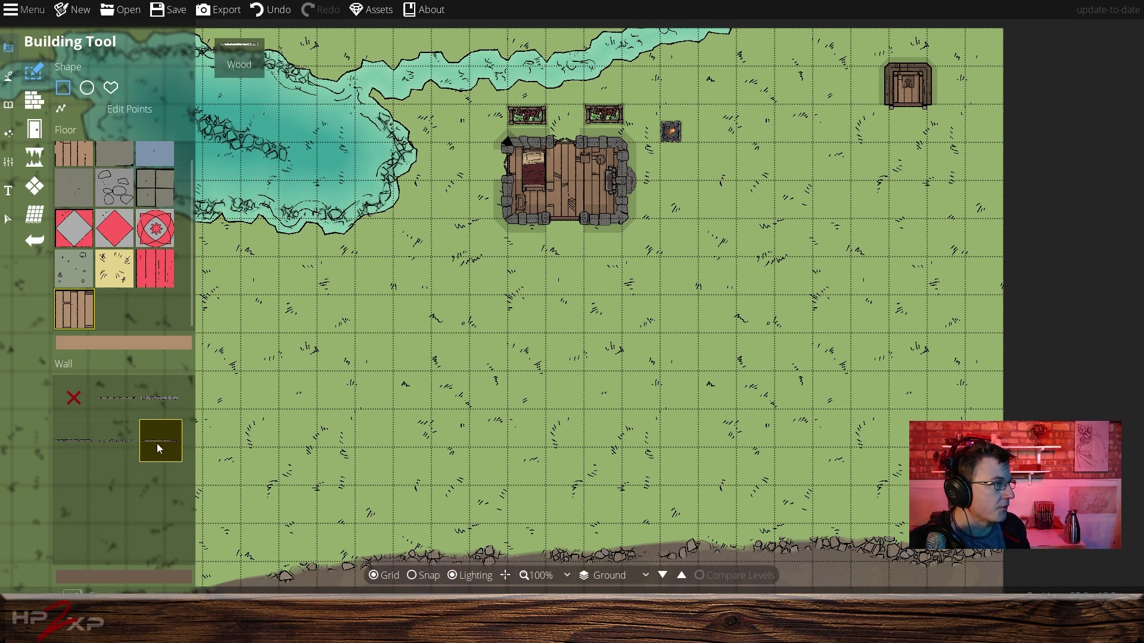
{"action": "left_click", "coordinate": [114, 446]}
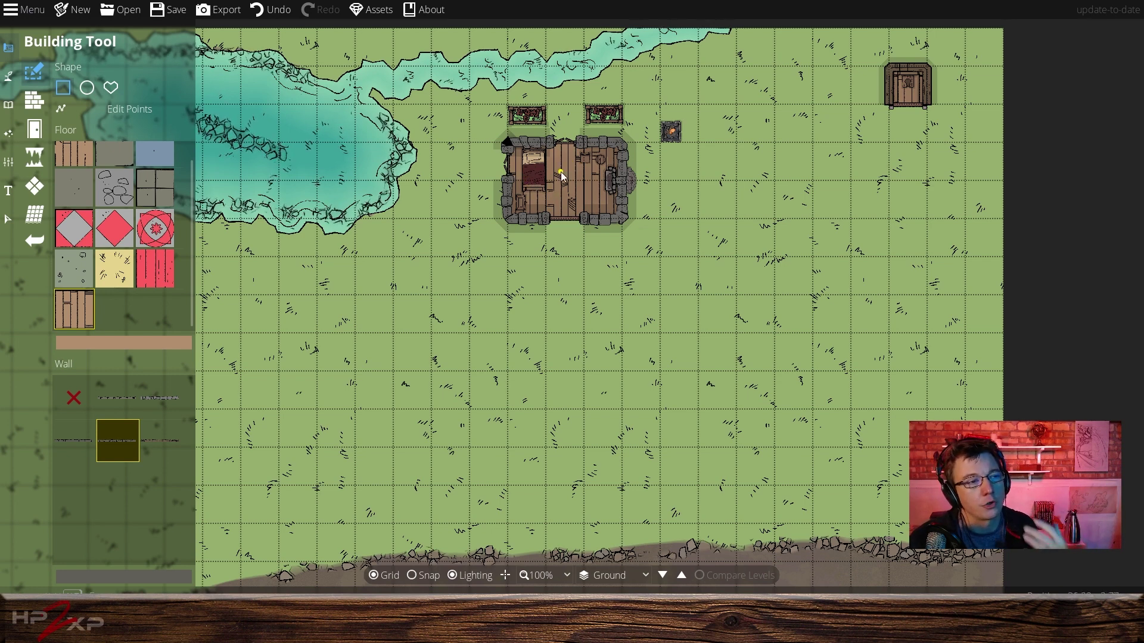
Zoom the map out to 75% and look over the prairie between the stream and the road for another building site.
{"action": "left_click_drag", "start_coordinate": [566, 390], "coordinate": [831, 265]}
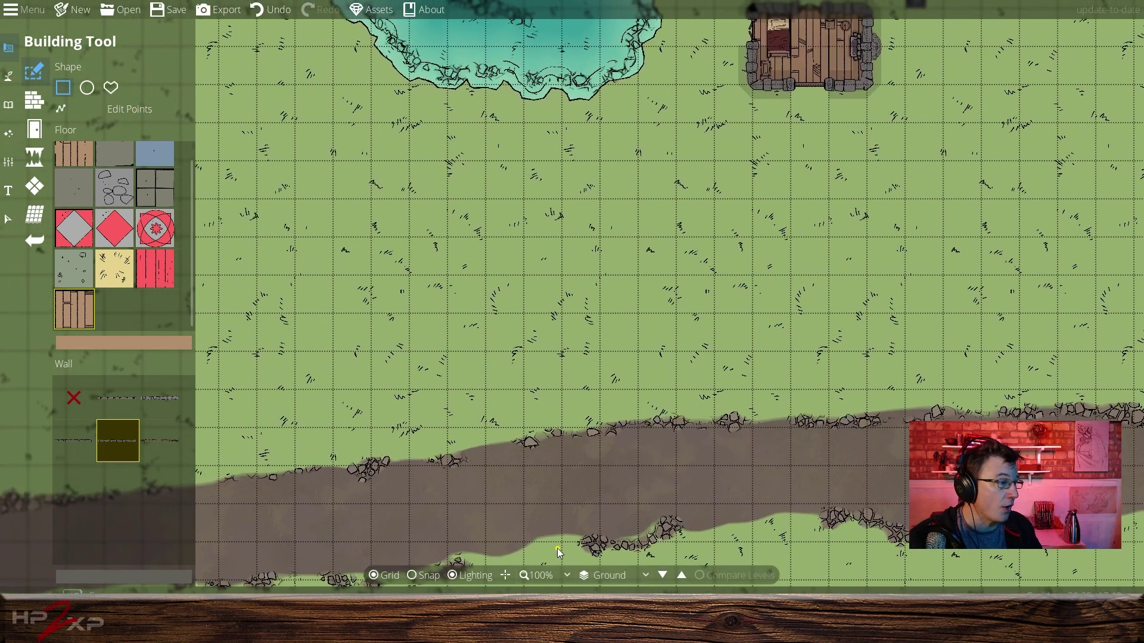
{"action": "mouse_move", "coordinate": [681, 359]}
{"action": "left_mouse_down"}
{"action": "mouse_move", "coordinate": [658, 366]}
{"action": "mouse_move", "coordinate": [710, 353]}
{"action": "mouse_move", "coordinate": [679, 381]}
{"action": "left_mouse_up"}
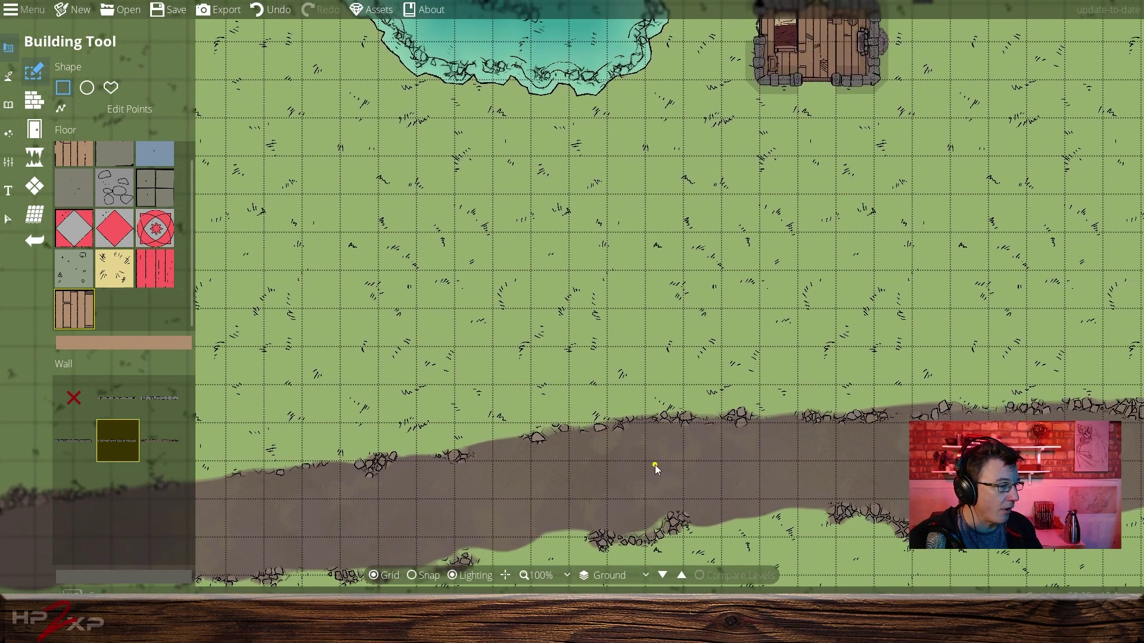
{"action": "left_click", "coordinate": [567, 576]}
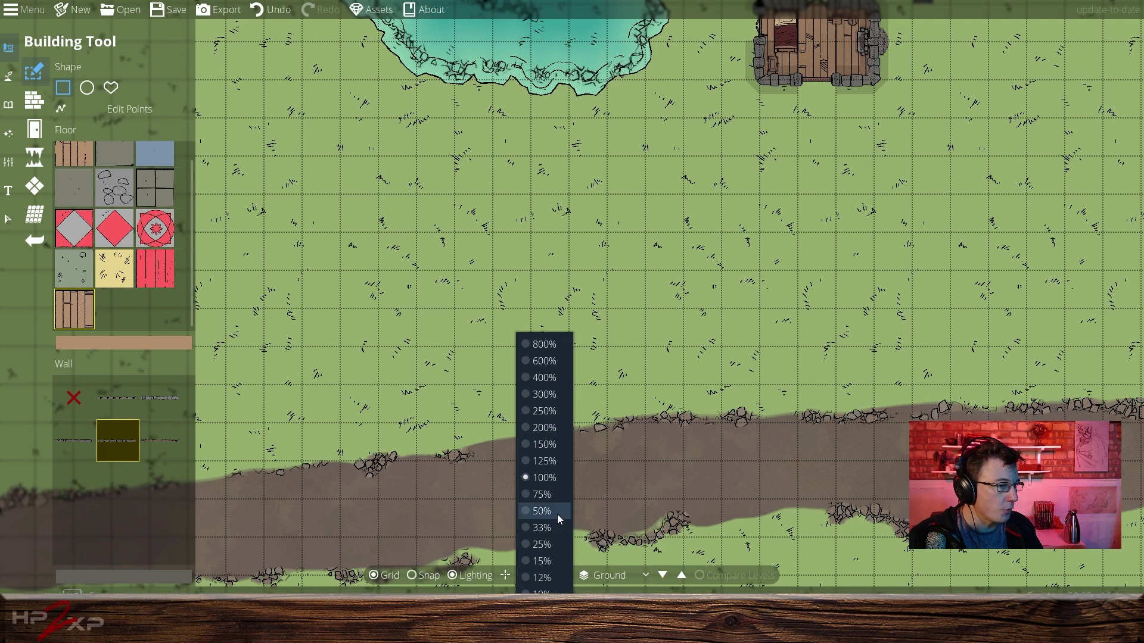
{"action": "left_click", "coordinate": [554, 495]}
{"action": "left_click_drag", "start_coordinate": [534, 340], "coordinate": [752, 363]}
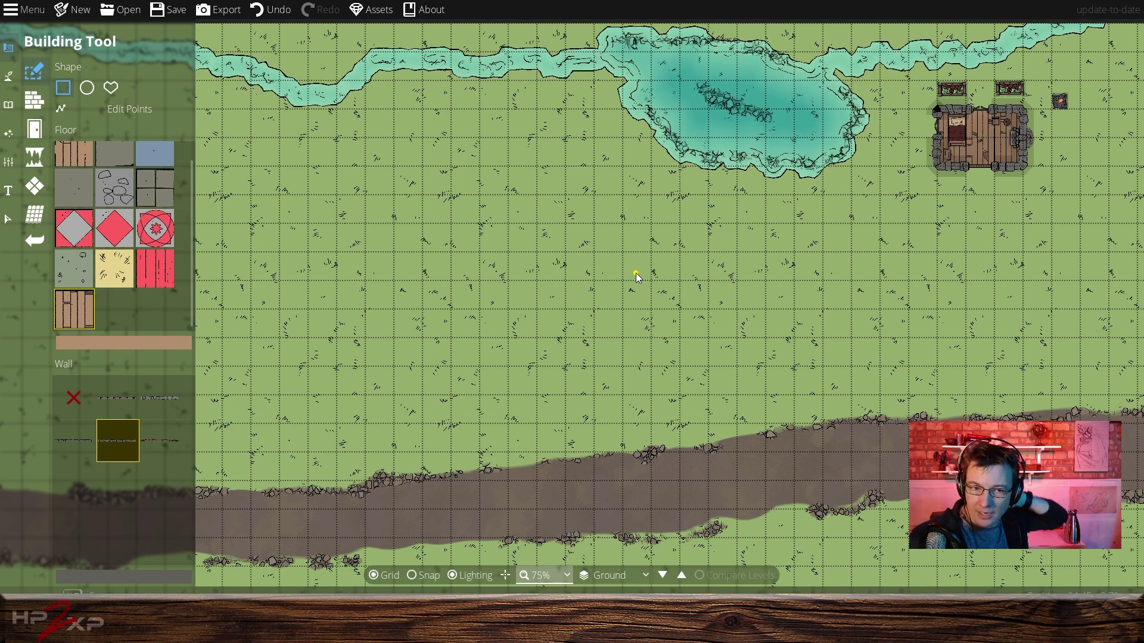
{"action": "left_click_drag", "start_coordinate": [588, 344], "coordinate": [728, 302]}
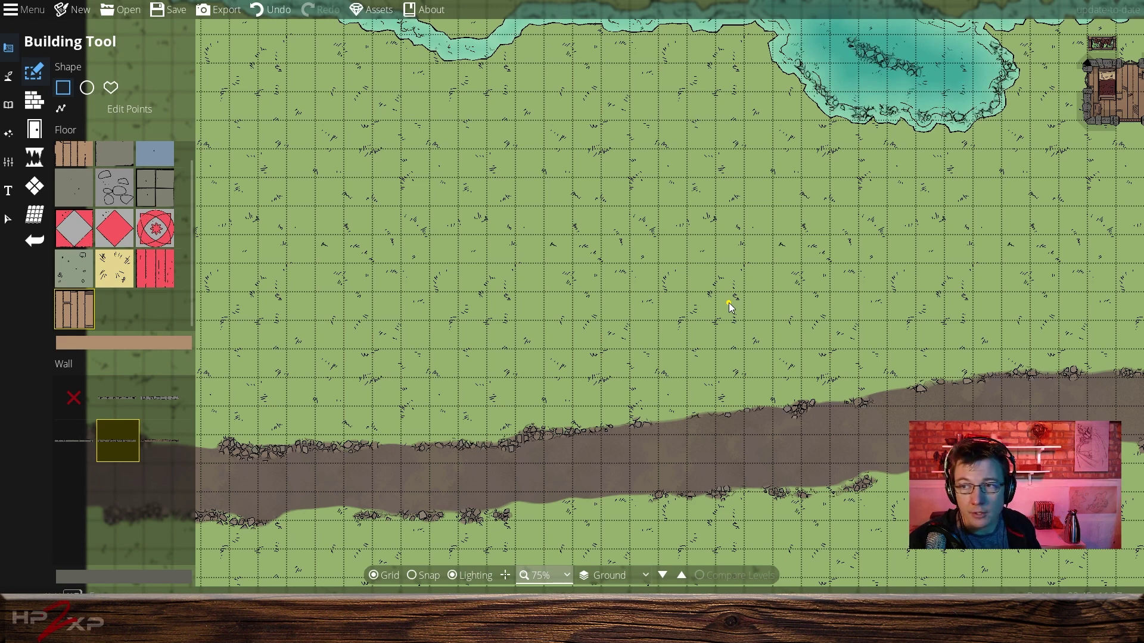
{"action": "left_click_drag", "start_coordinate": [728, 302], "coordinate": [774, 333]}
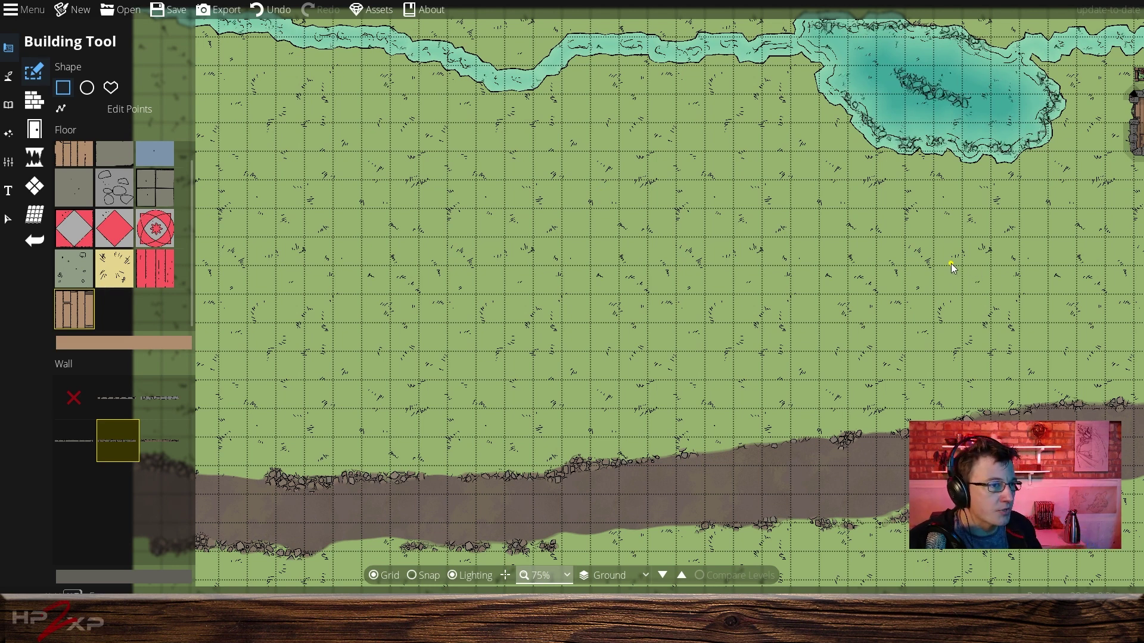
{"action": "left_click_drag", "start_coordinate": [951, 264], "coordinate": [974, 301]}
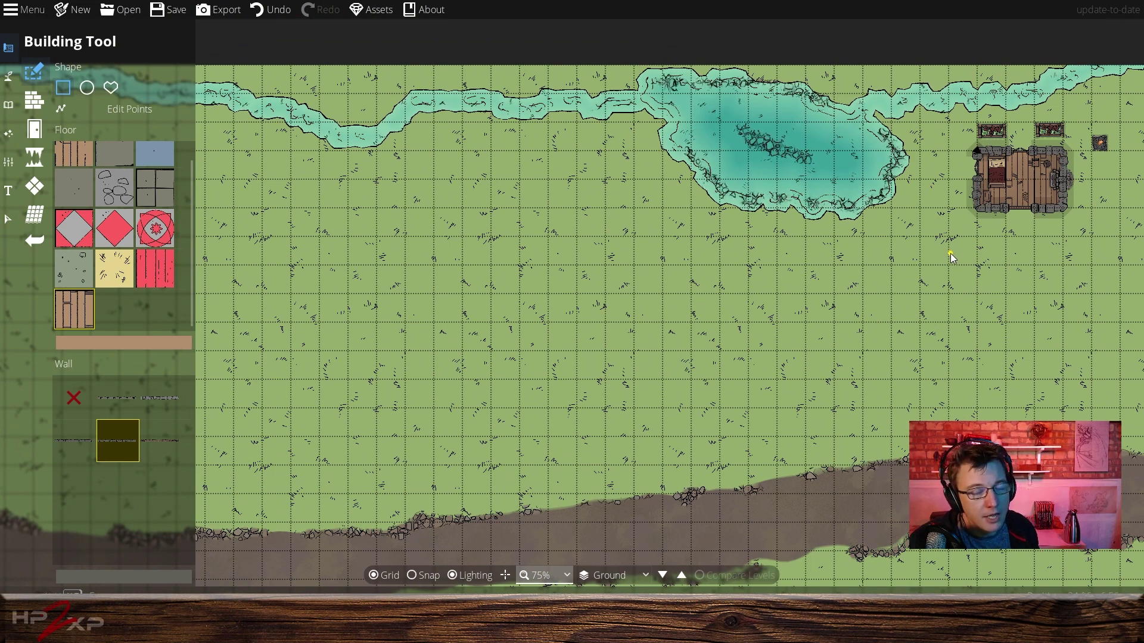
{"action": "left_click_drag", "start_coordinate": [927, 237], "coordinate": [673, 203]}
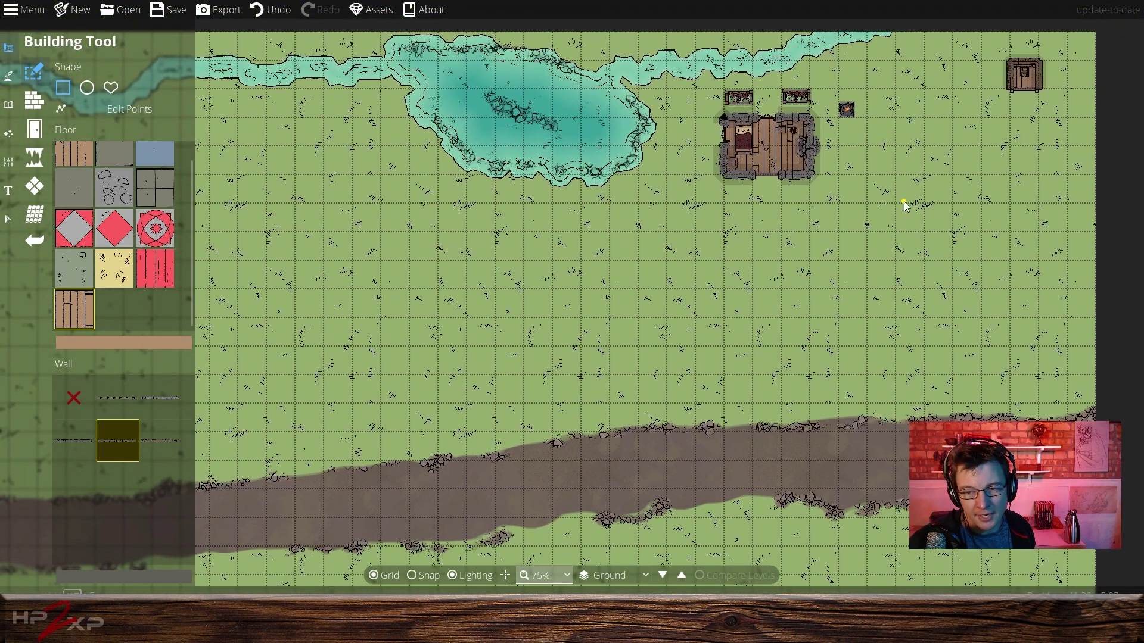
Change the wall style for the new building to Wood.
{"action": "left_click", "coordinate": [28, 106]}
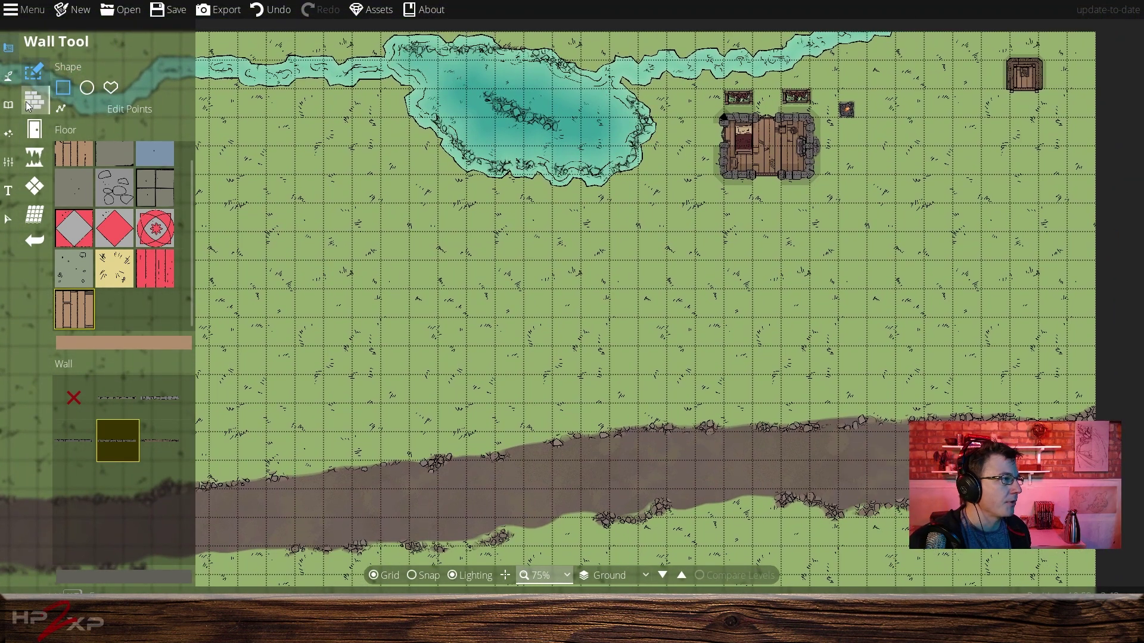
{"action": "left_click", "coordinate": [163, 441]}
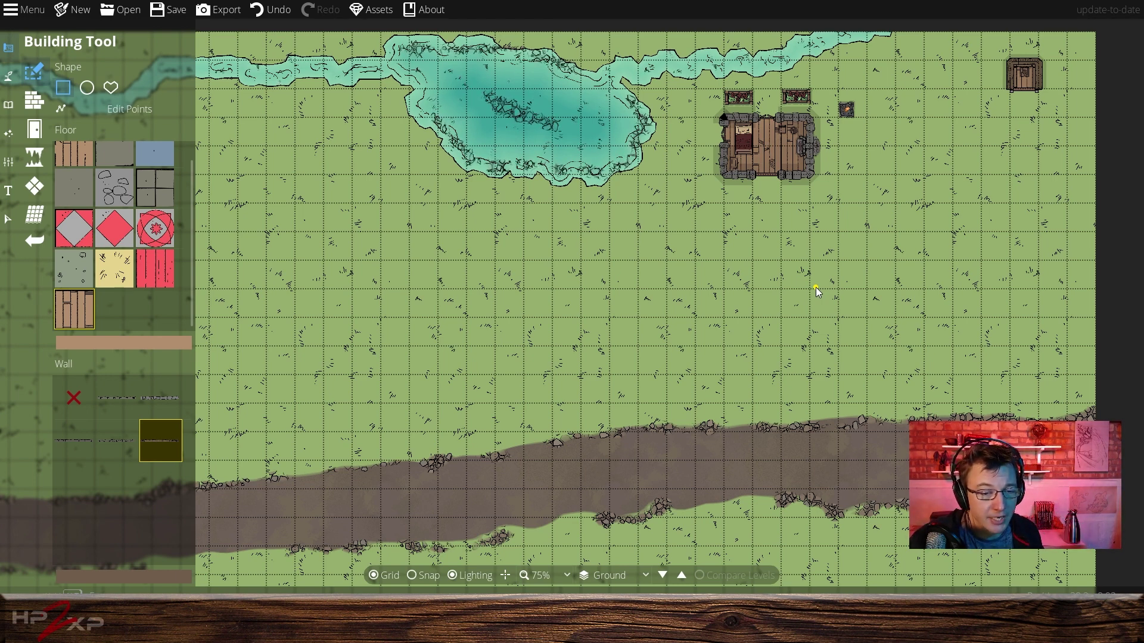
{"action": "left_click_drag", "start_coordinate": [816, 287], "coordinate": [785, 252]}
{"action": "left_click_drag", "start_coordinate": [804, 251], "coordinate": [846, 255]}
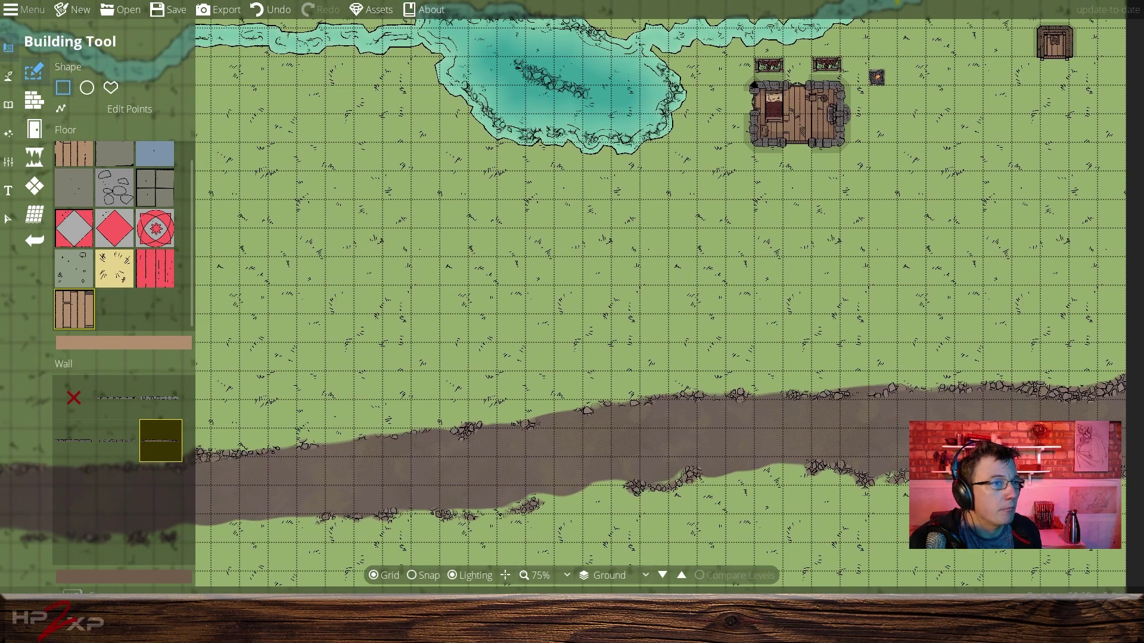
{"action": "left_click_drag", "start_coordinate": [594, 187], "coordinate": [816, 260]}
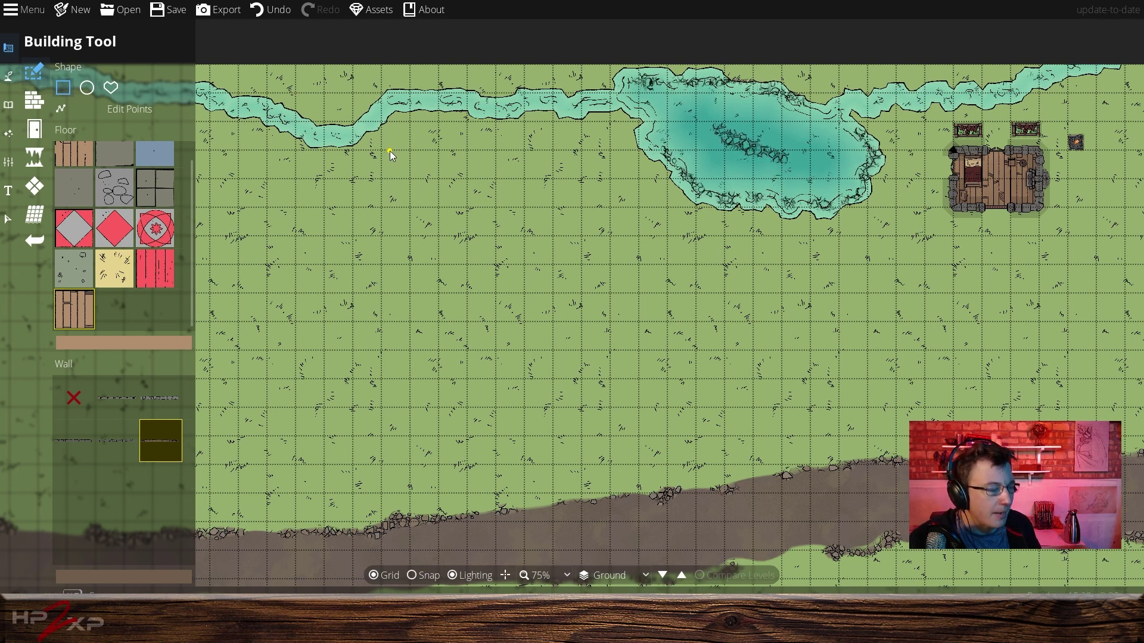
{"action": "left_click_drag", "start_coordinate": [390, 151], "coordinate": [577, 150]}
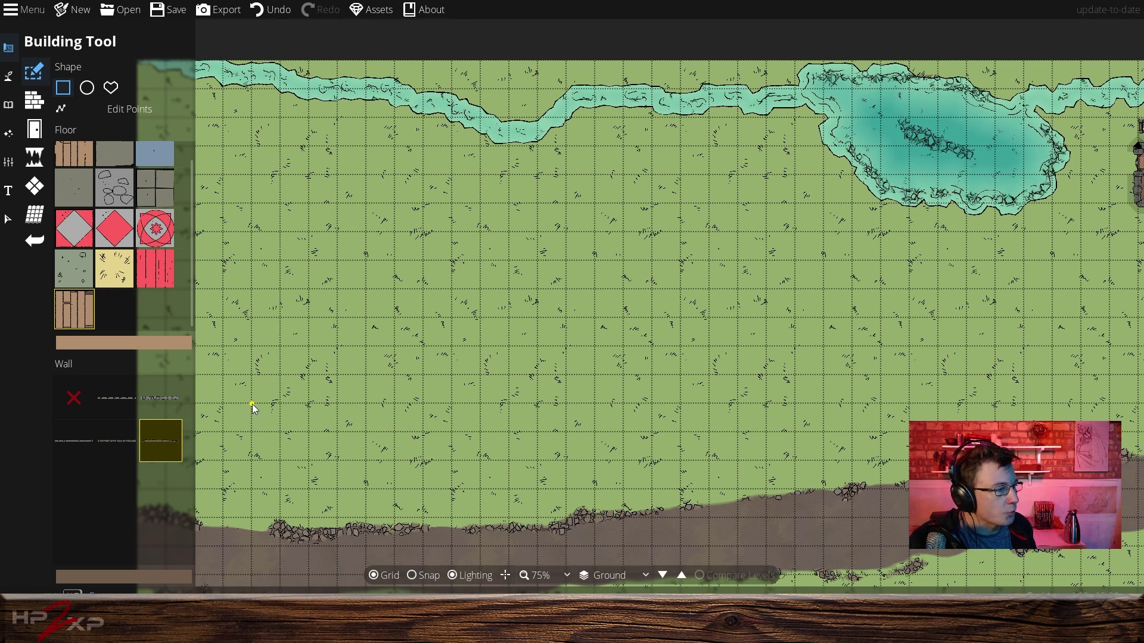
Turn on grid snapping and draw a 5 by 3 square wooden building just north of the road near the map's west edge.
{"action": "left_click_drag", "start_coordinate": [252, 403], "coordinate": [364, 477]}
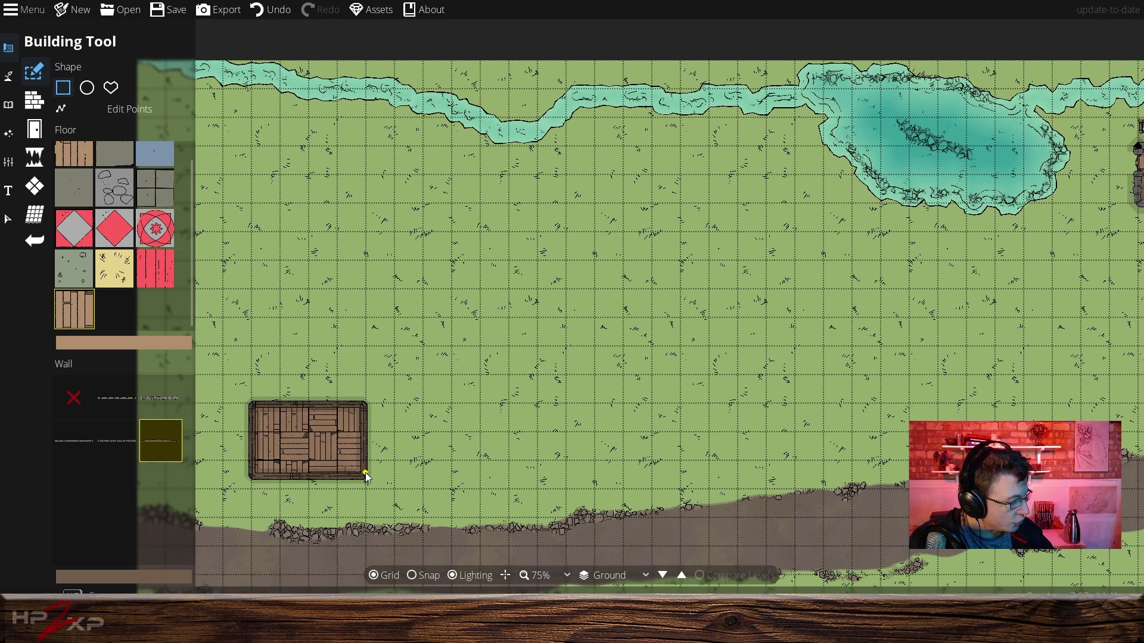
{"action": "key", "text": "ctrl+z"}
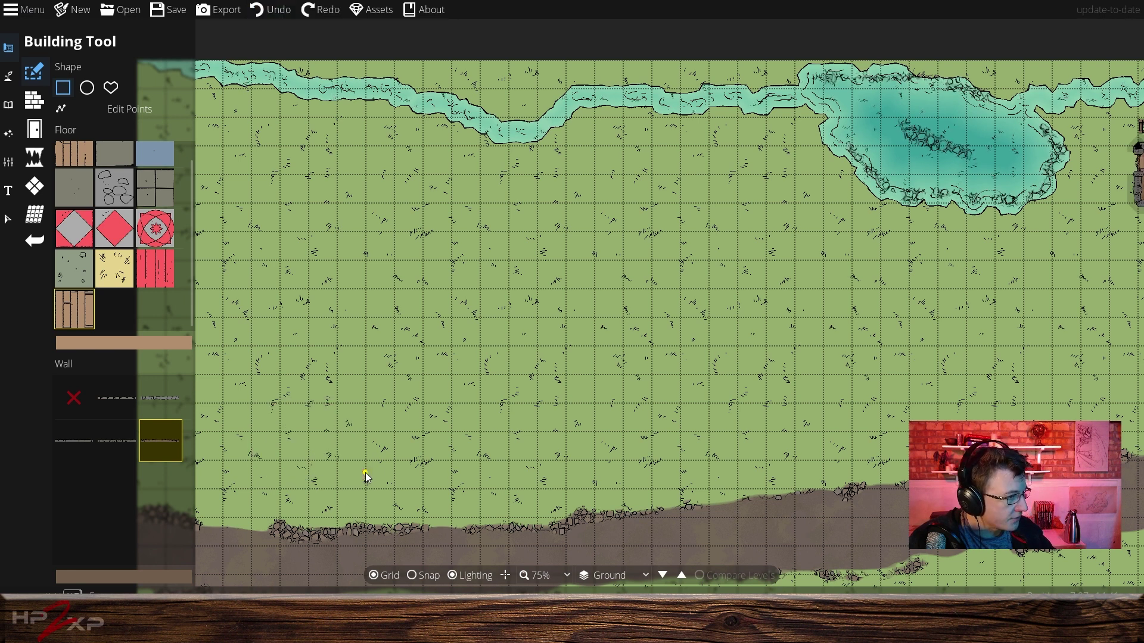
{"action": "left_click", "coordinate": [428, 575]}
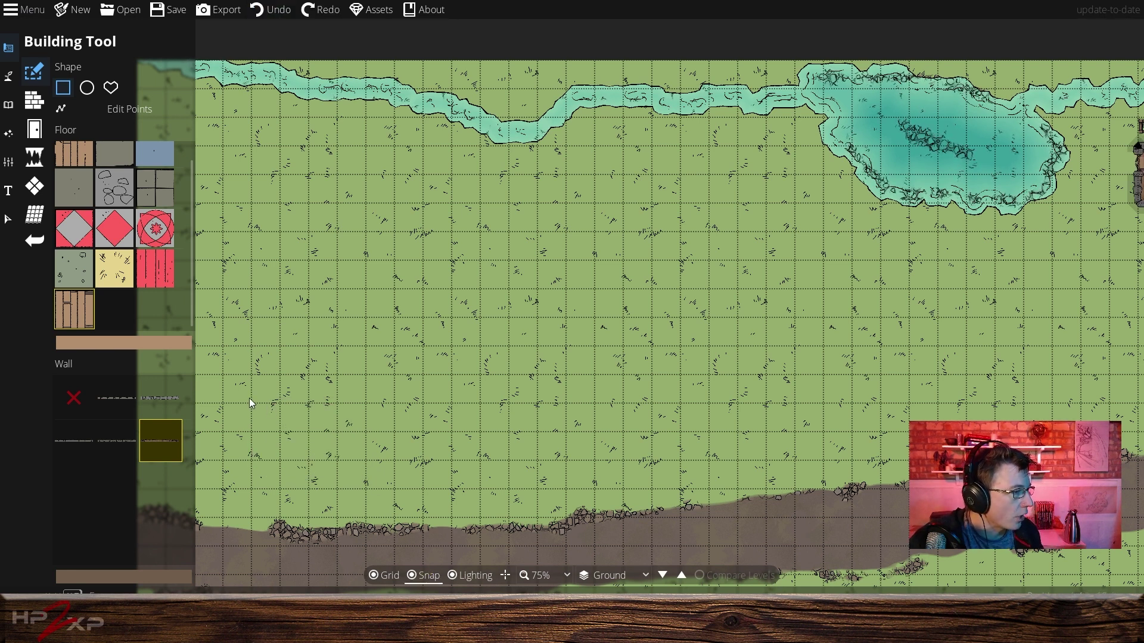
{"action": "left_click_drag", "start_coordinate": [252, 405], "coordinate": [383, 491]}
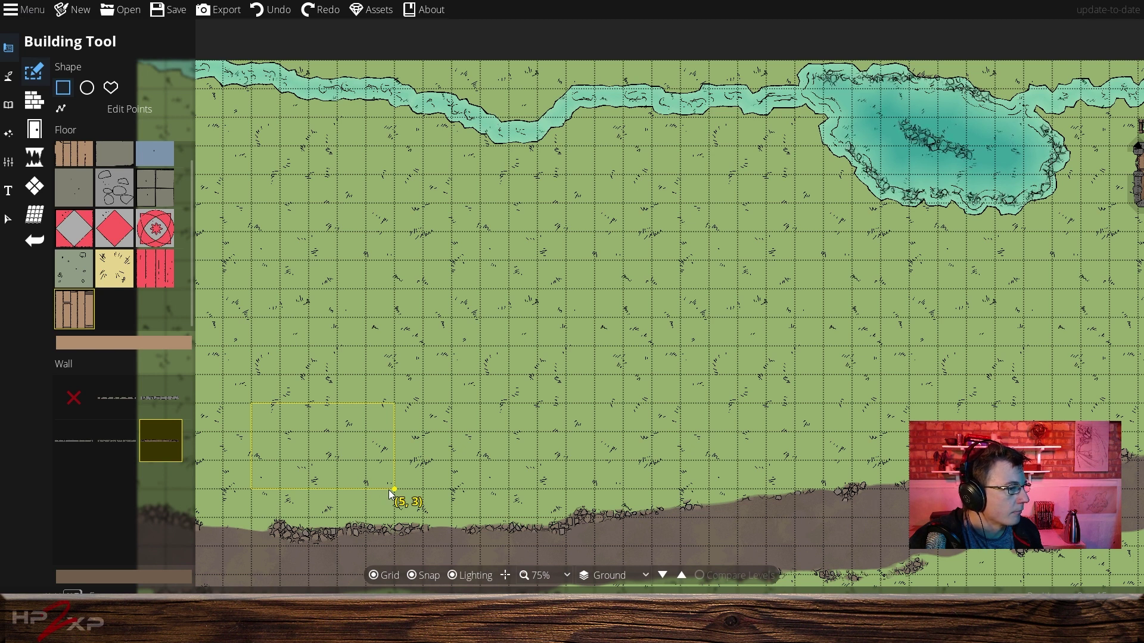
{"action": "left_click_drag", "start_coordinate": [390, 492], "coordinate": [390, 492]}
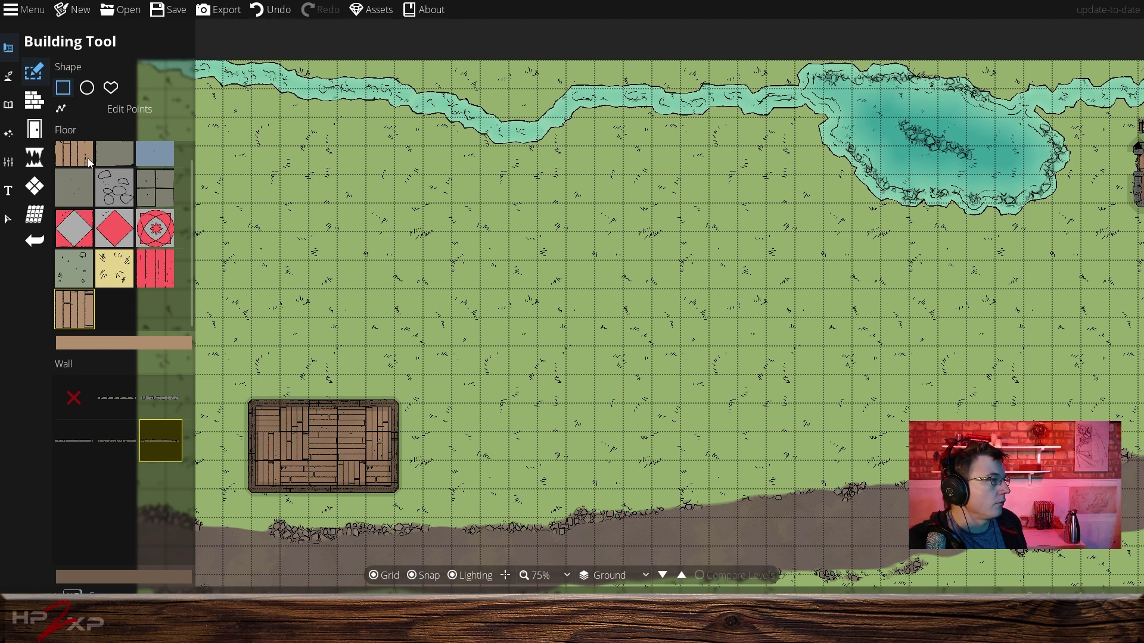
Place Window 04 portals in the north, west and east walls of the new wooden building.
{"action": "left_click", "coordinate": [35, 129]}
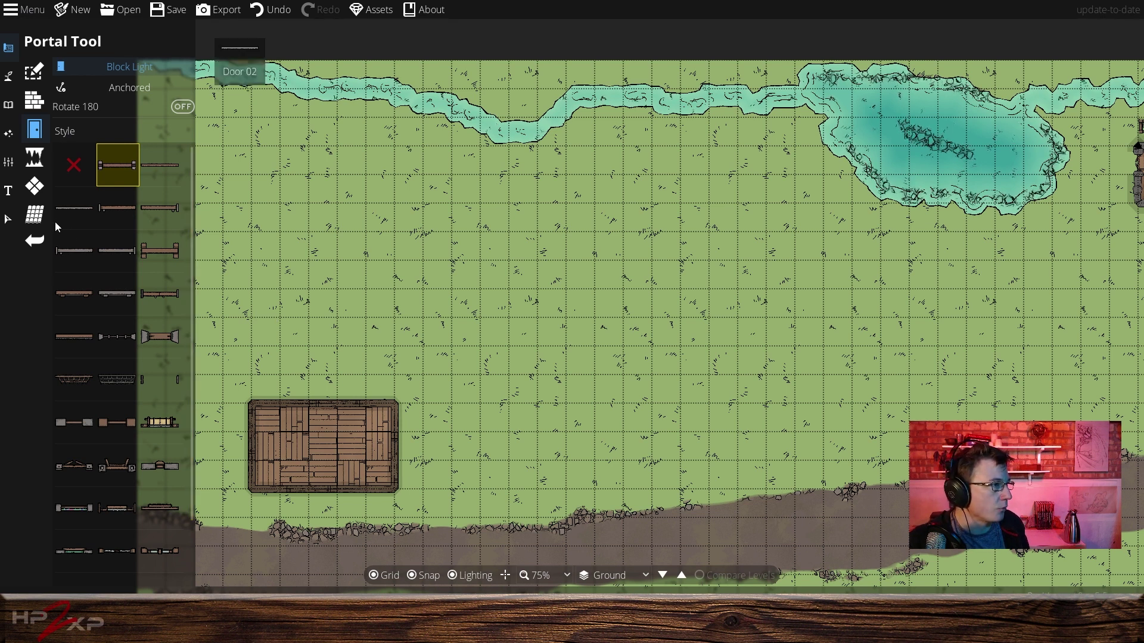
{"action": "left_click", "coordinate": [76, 463]}
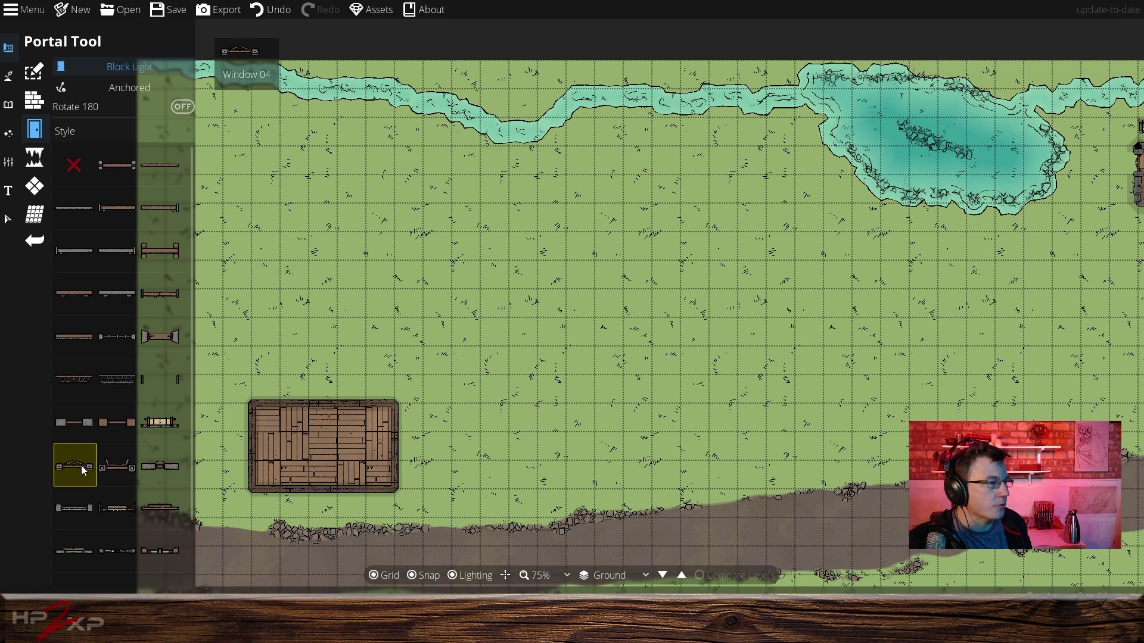
{"action": "left_click", "coordinate": [287, 405]}
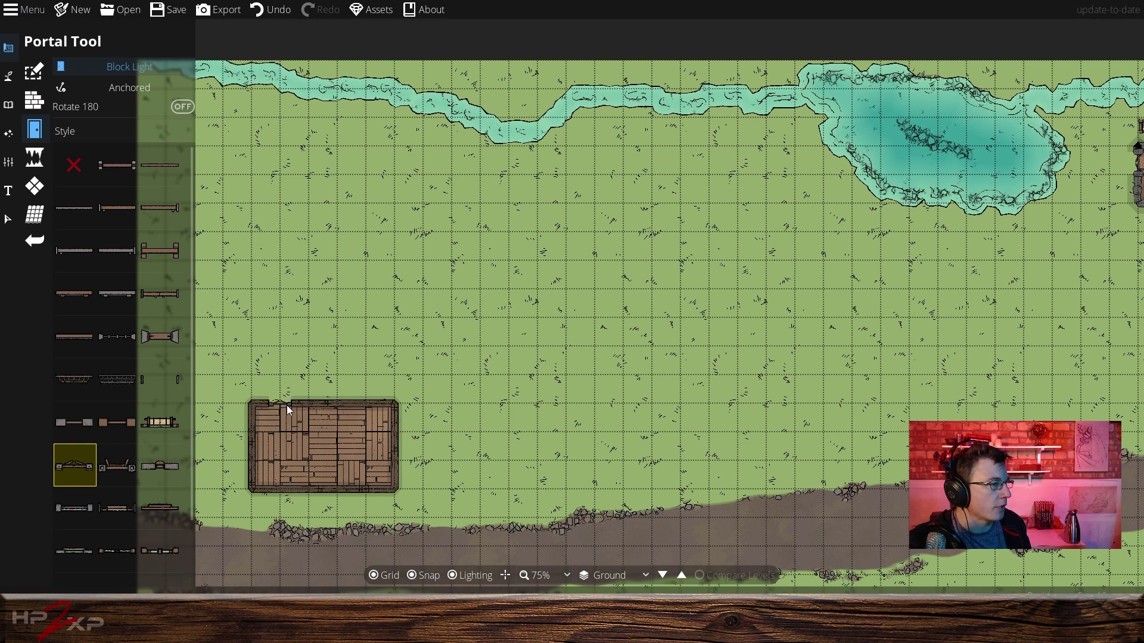
{"action": "left_click", "coordinate": [253, 455]}
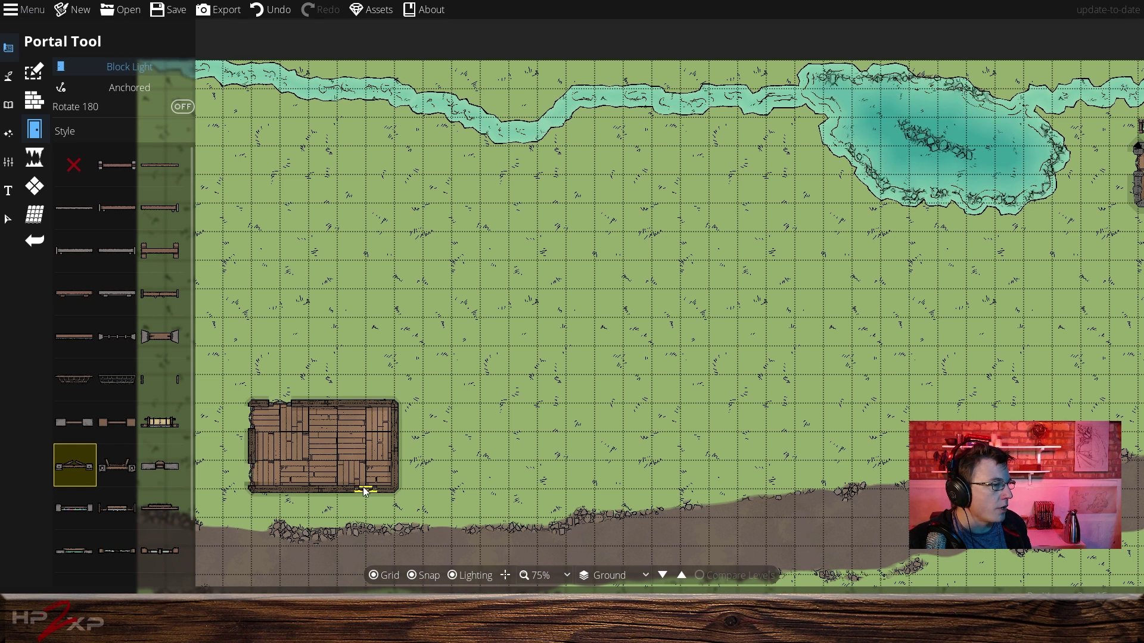
{"action": "left_click", "coordinate": [395, 478]}
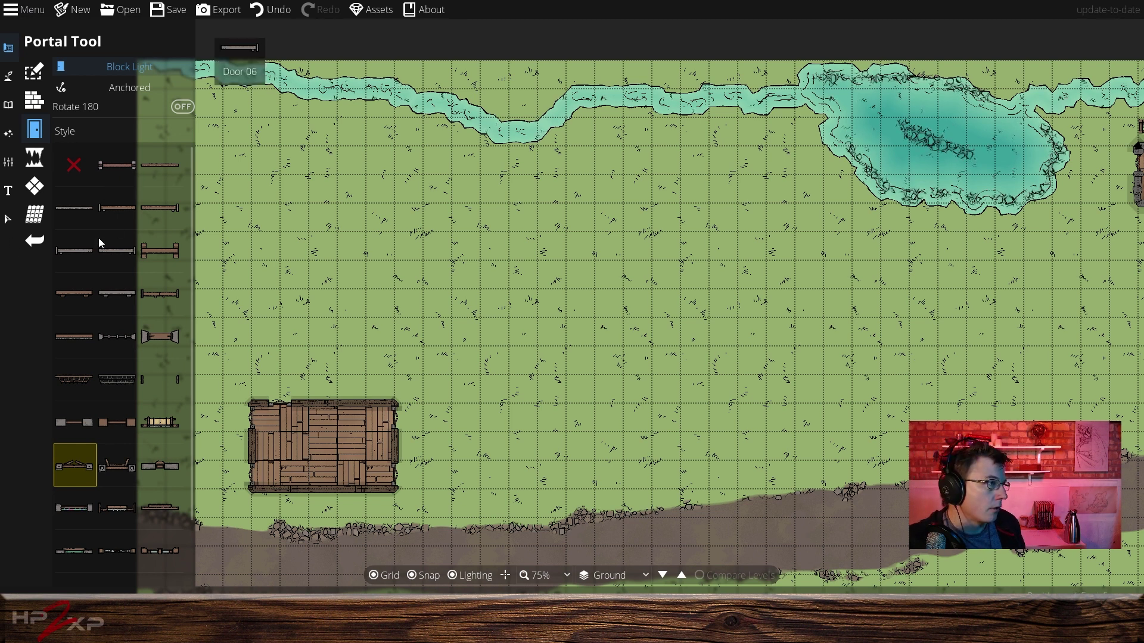
Place a door of the first door style in the middle of the wooden building's south wall.
{"action": "left_click", "coordinate": [126, 163]}
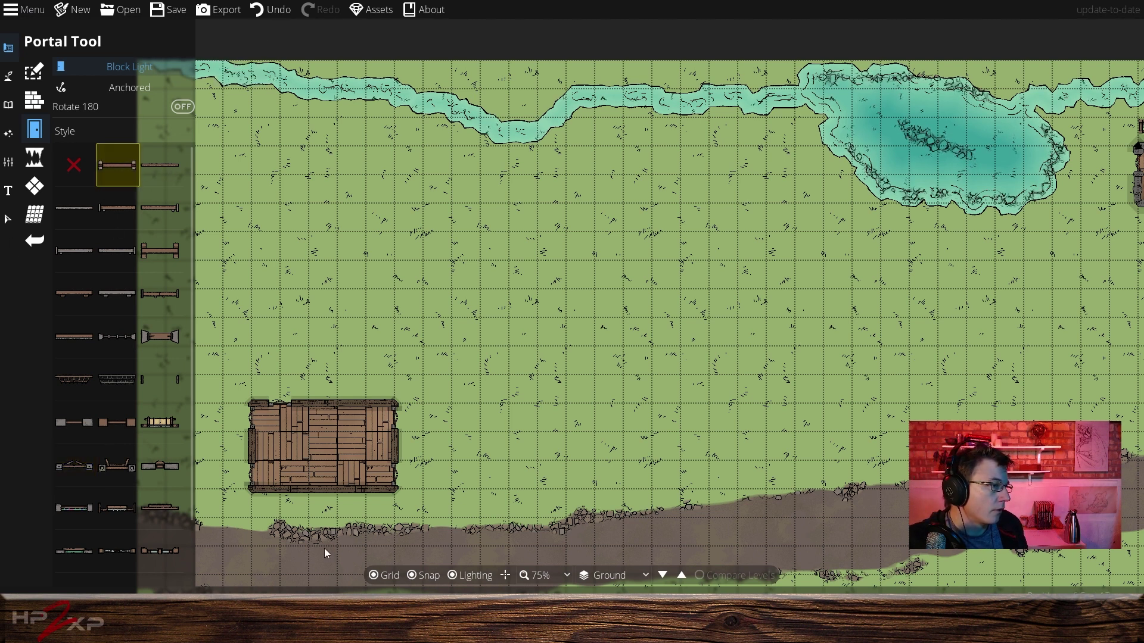
{"action": "left_click", "coordinate": [324, 492]}
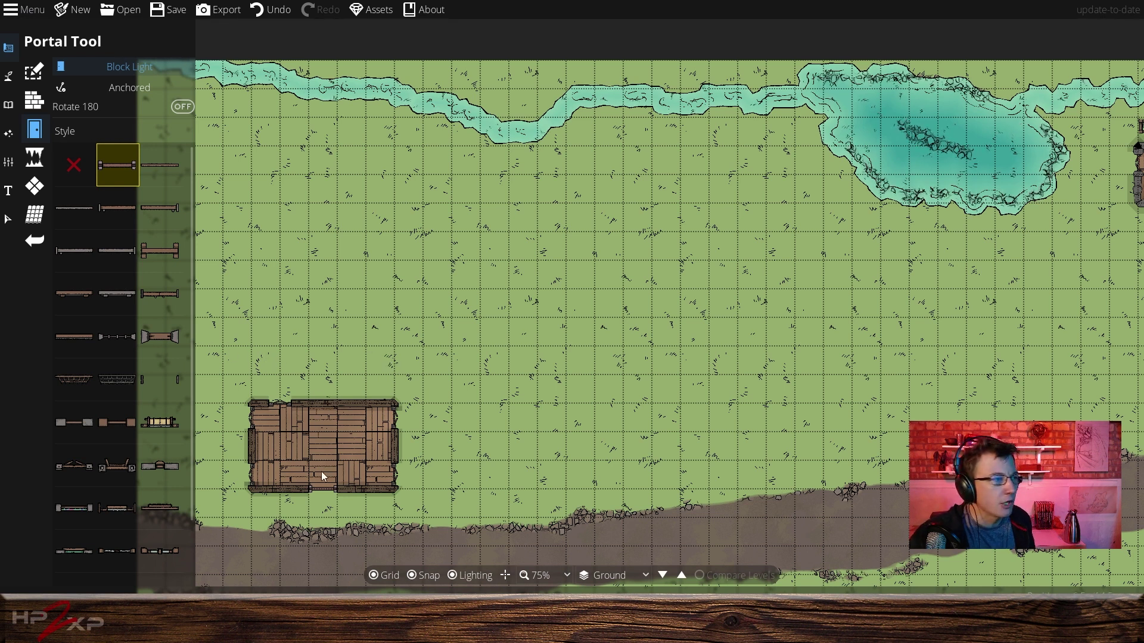
{"action": "left_click", "coordinate": [24, 80]}
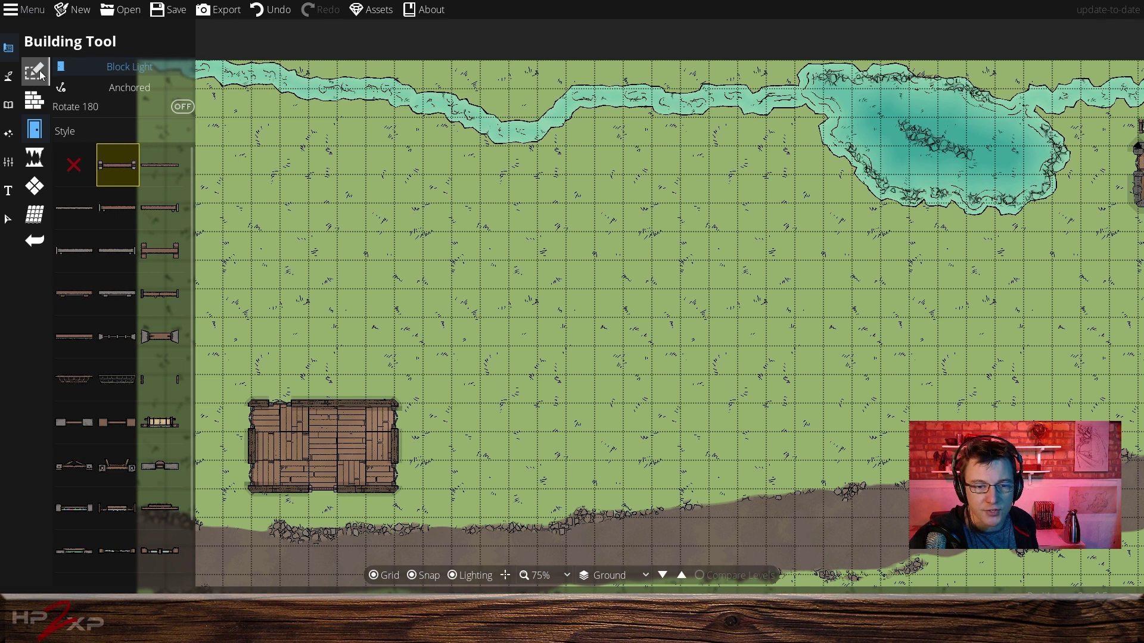
{"action": "left_click", "coordinate": [40, 68]}
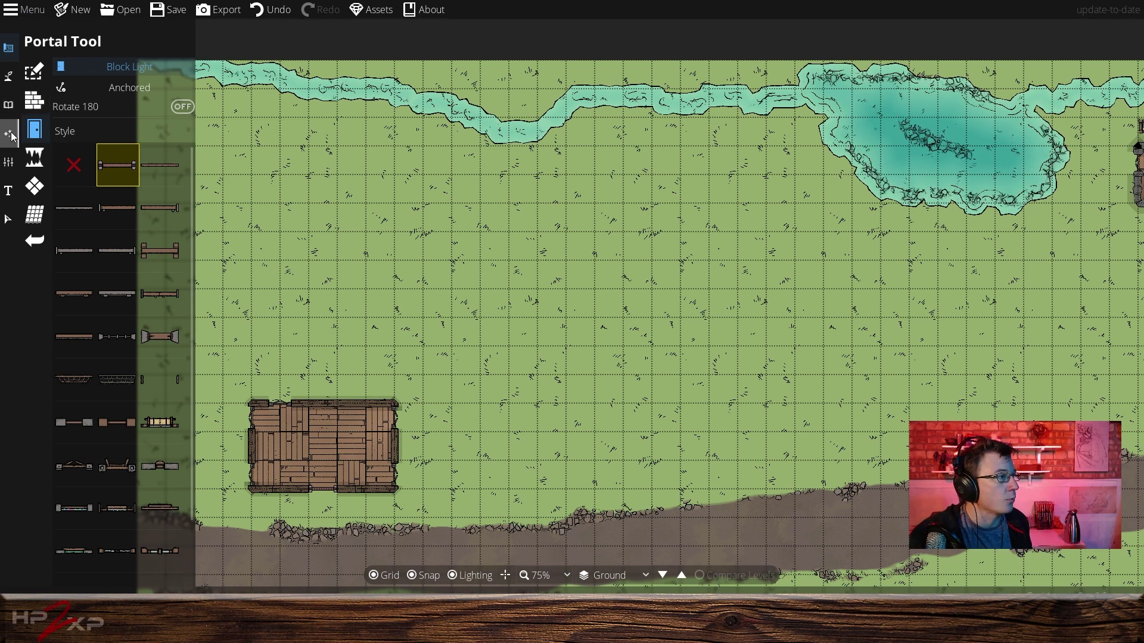
Search the object library for "fire" and choose the fireplace with the brown wooden mantel.
{"action": "left_click", "coordinate": [8, 104]}
{"action": "left_click", "coordinate": [84, 71]}
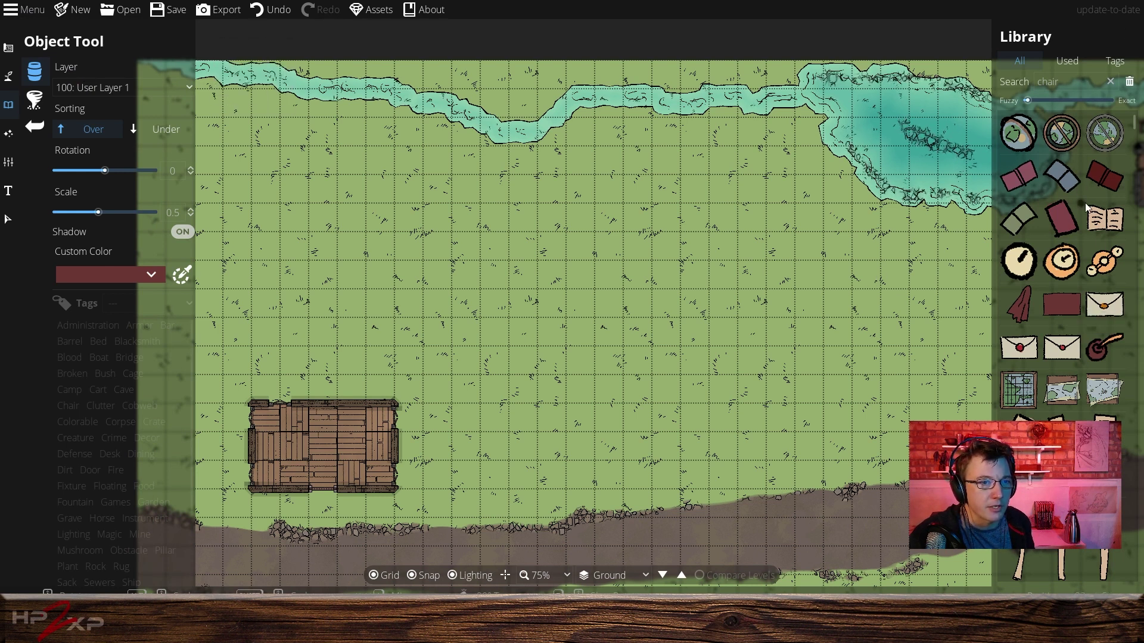
{"action": "left_click", "coordinate": [1111, 81]}
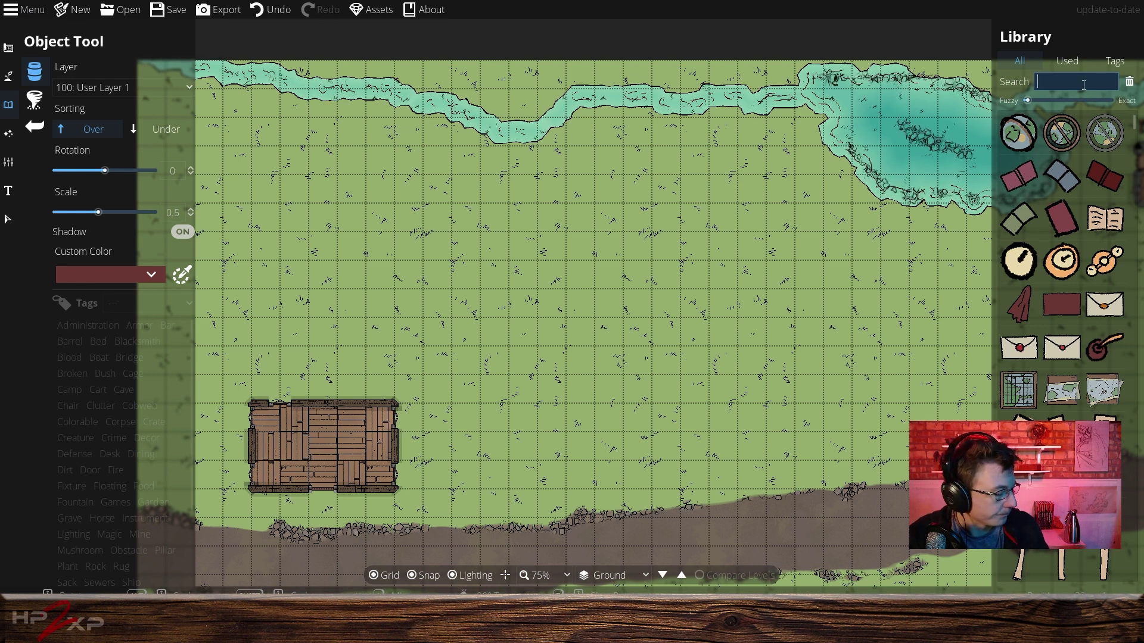
{"action": "type", "text": "fire"}
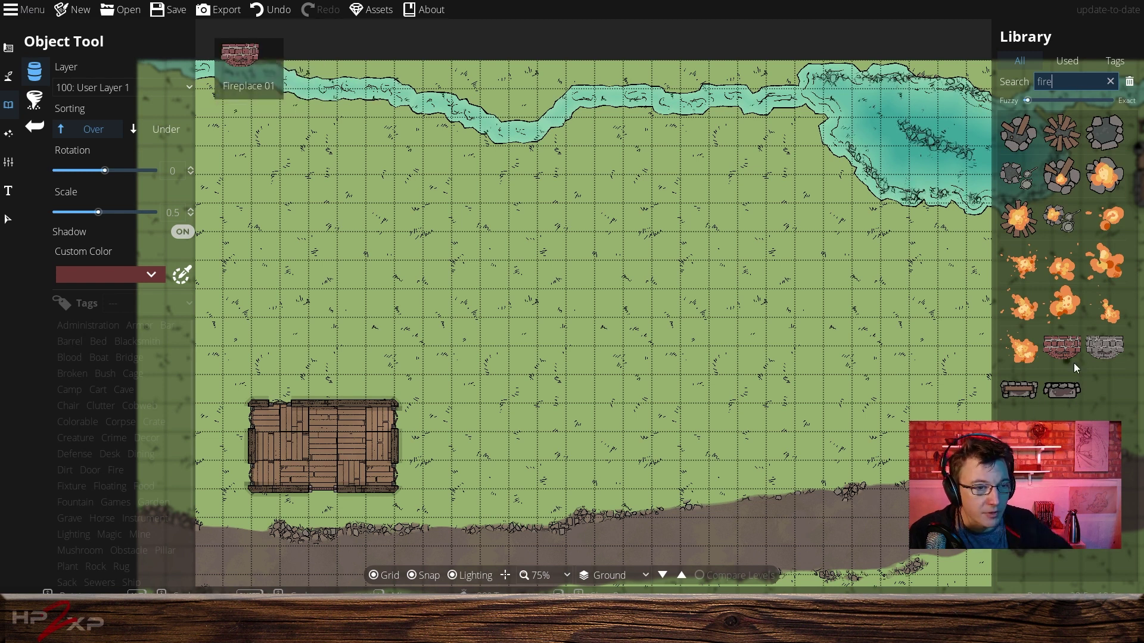
{"action": "left_click", "coordinate": [1024, 388]}
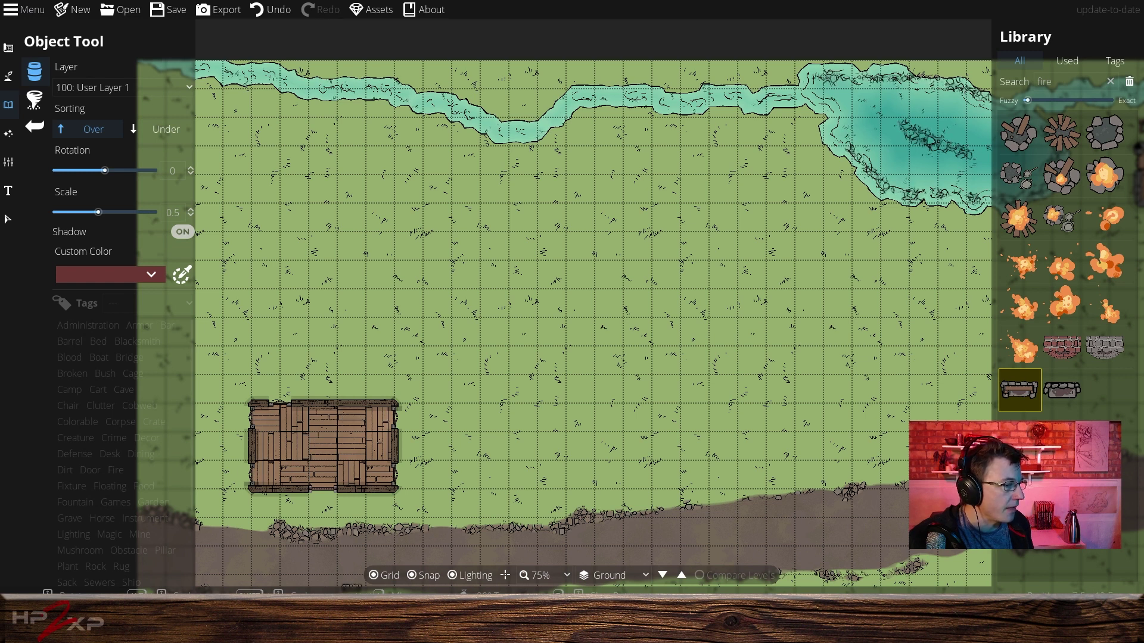
Turn off grid snapping and place the fireplace at scale 0.75 inside the wooden building, against the middle of its north wall.
{"action": "left_click", "coordinate": [423, 575]}
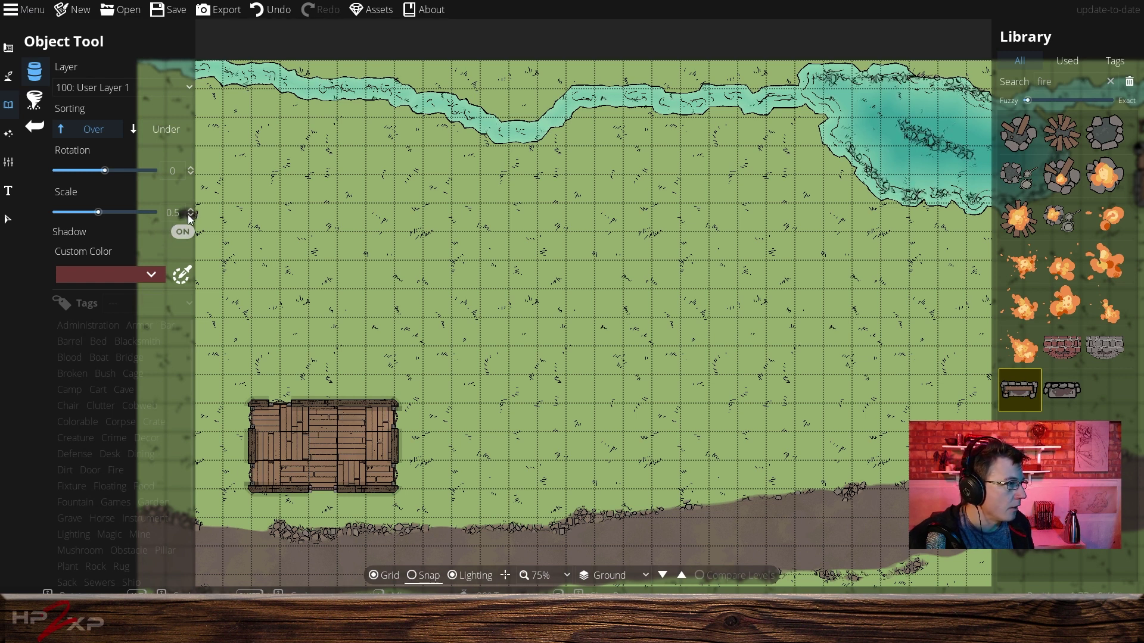
{"action": "scroll", "coordinate": [191, 211], "scroll_direction": "up", "scroll_amount": 9}
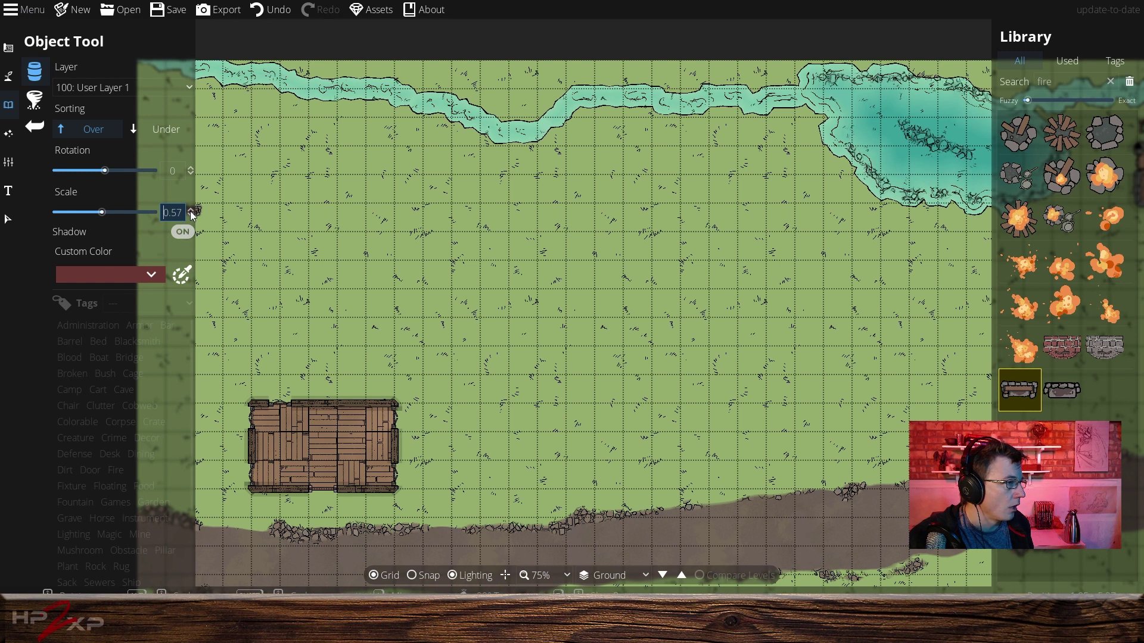
{"action": "scroll", "coordinate": [190, 211], "scroll_direction": "up", "scroll_amount": 9}
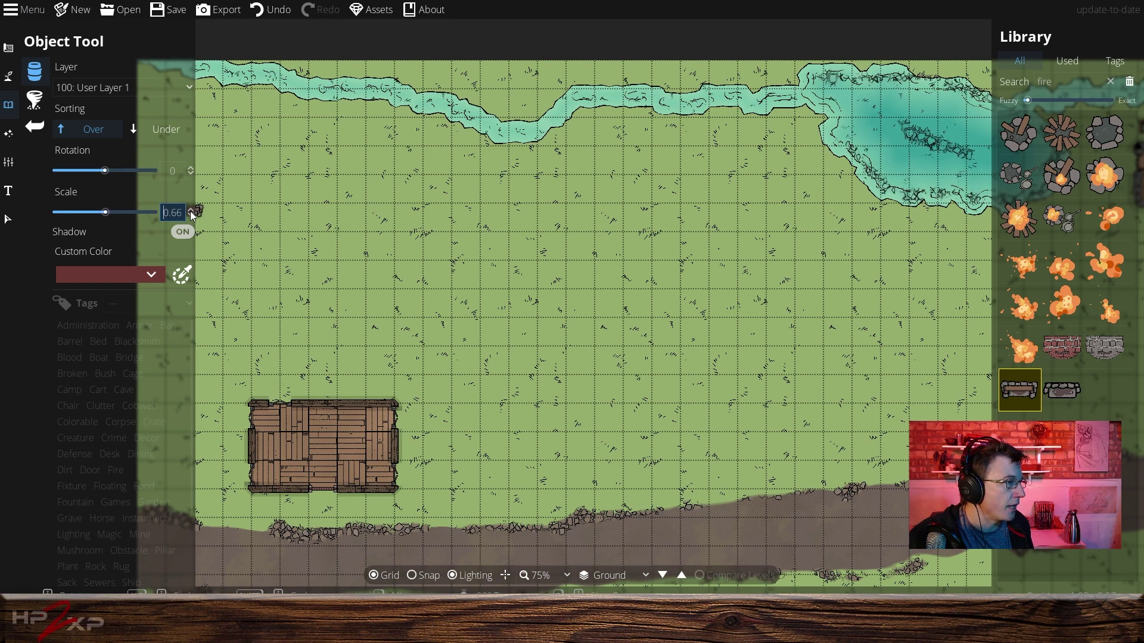
{"action": "scroll", "coordinate": [191, 211], "scroll_direction": "up", "scroll_amount": 2}
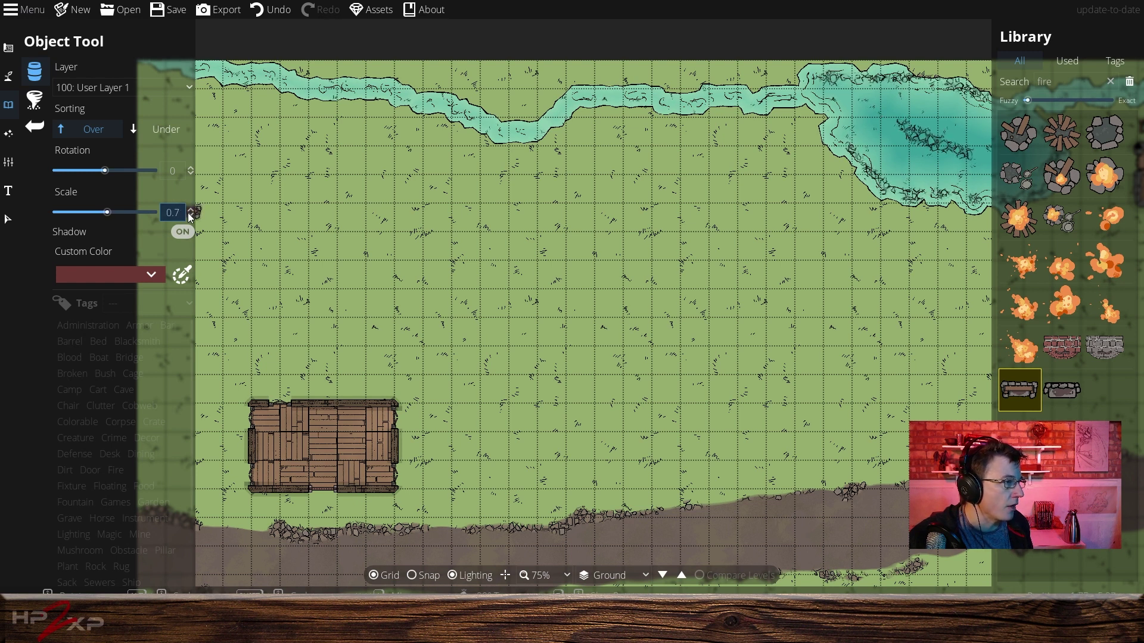
{"action": "scroll", "coordinate": [190, 212], "scroll_direction": "up", "scroll_amount": 1}
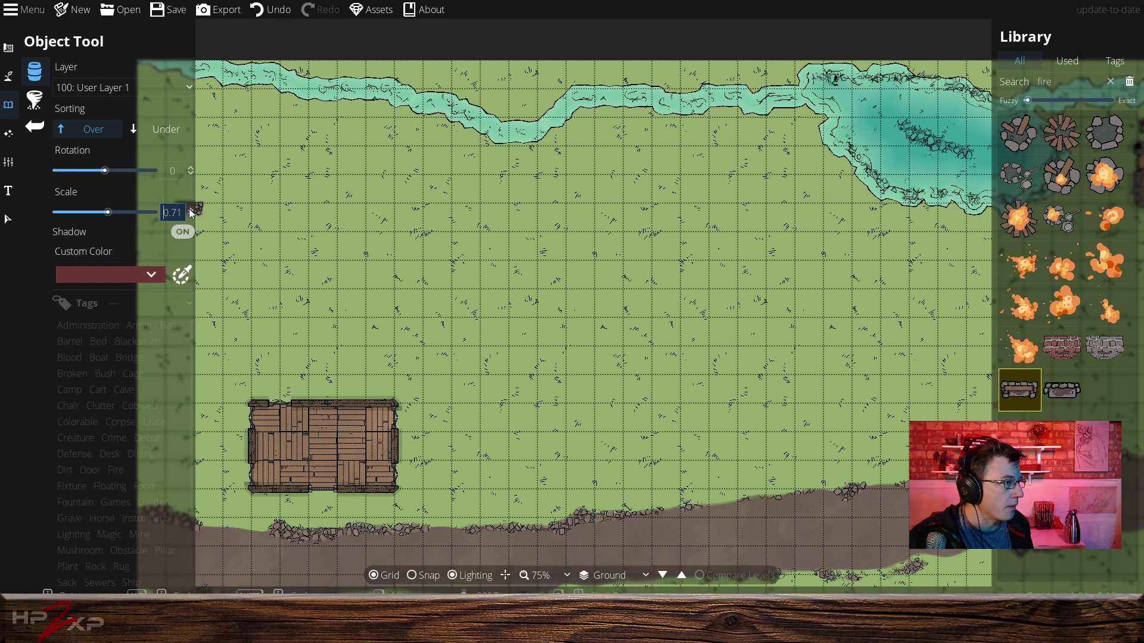
{"action": "scroll", "coordinate": [191, 212], "scroll_direction": "up", "scroll_amount": 2}
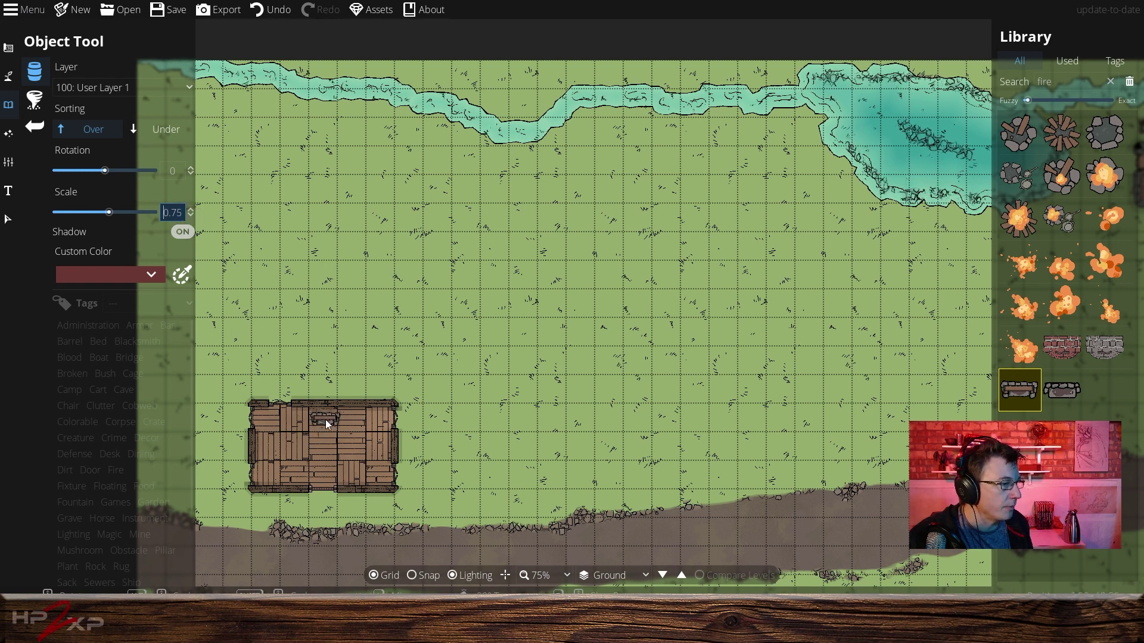
{"action": "left_click", "coordinate": [326, 419]}
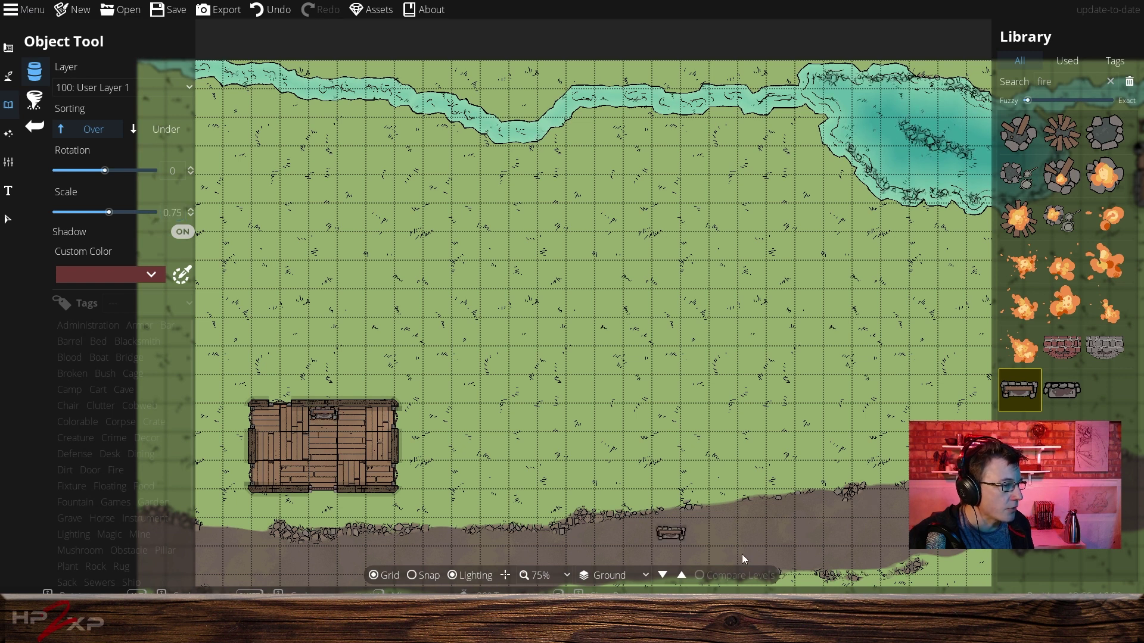
Place the rounded grey stone fireplace as a chimney outside the north wall behind the hearth, at rotation -180 and scale 0.42.
{"action": "left_click", "coordinate": [1099, 357]}
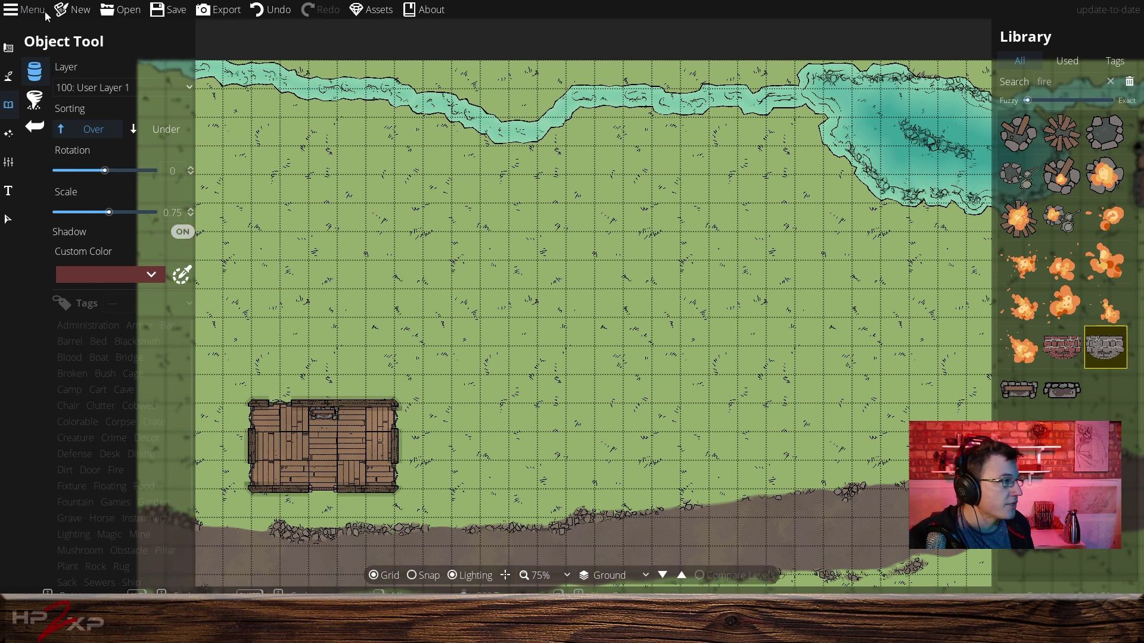
{"action": "left_click", "coordinate": [172, 171]}
{"action": "type", "text": "-18"}
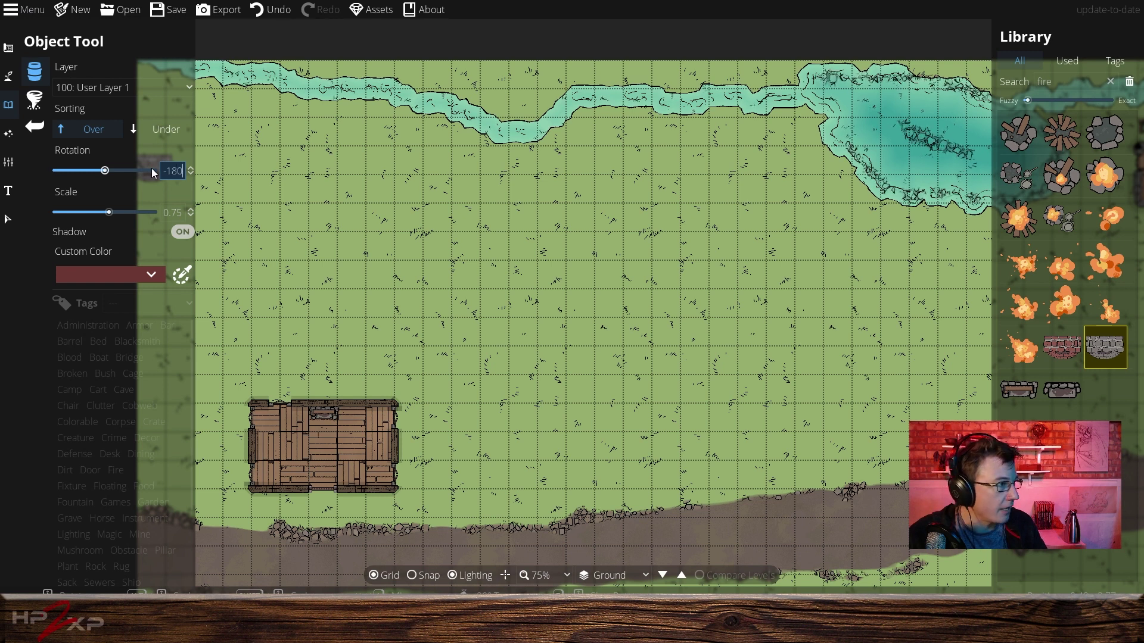
{"action": "type", "text": "0"}
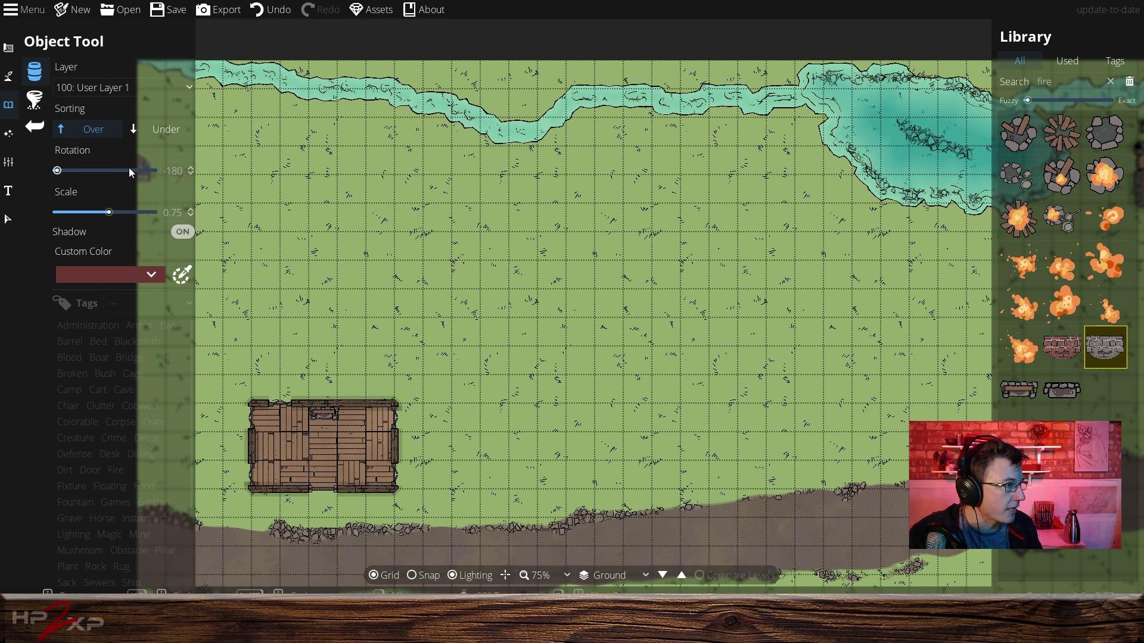
{"action": "left_click_drag", "start_coordinate": [110, 212], "coordinate": [93, 212]}
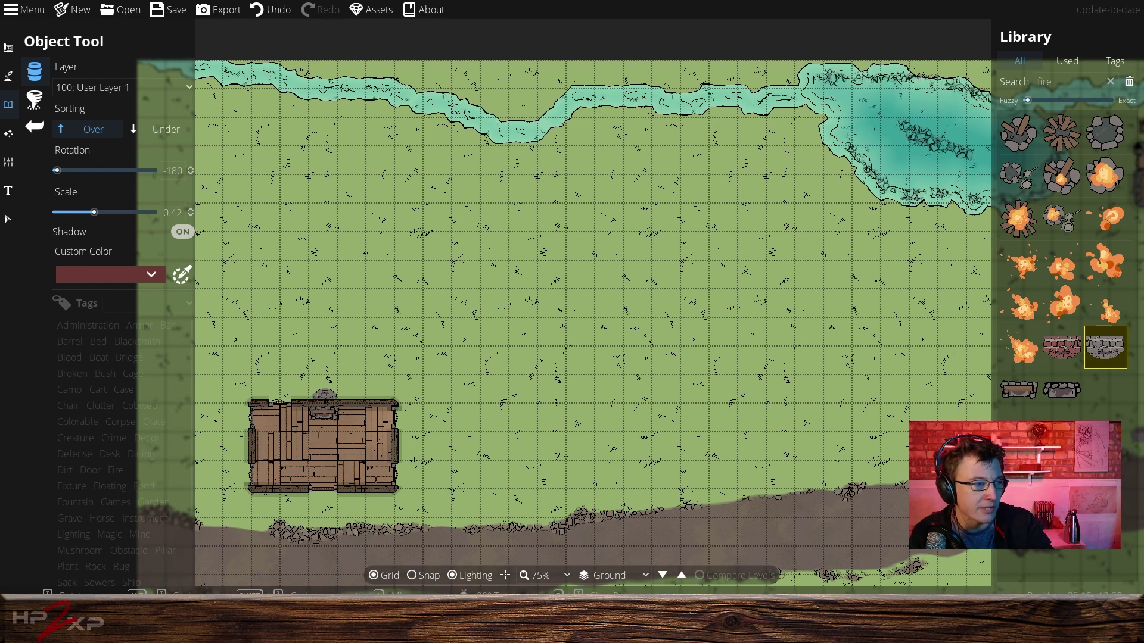
Search the object library for "bed" and choose Bed 11.
{"action": "left_click_drag", "start_coordinate": [785, 424], "coordinate": [557, 383]}
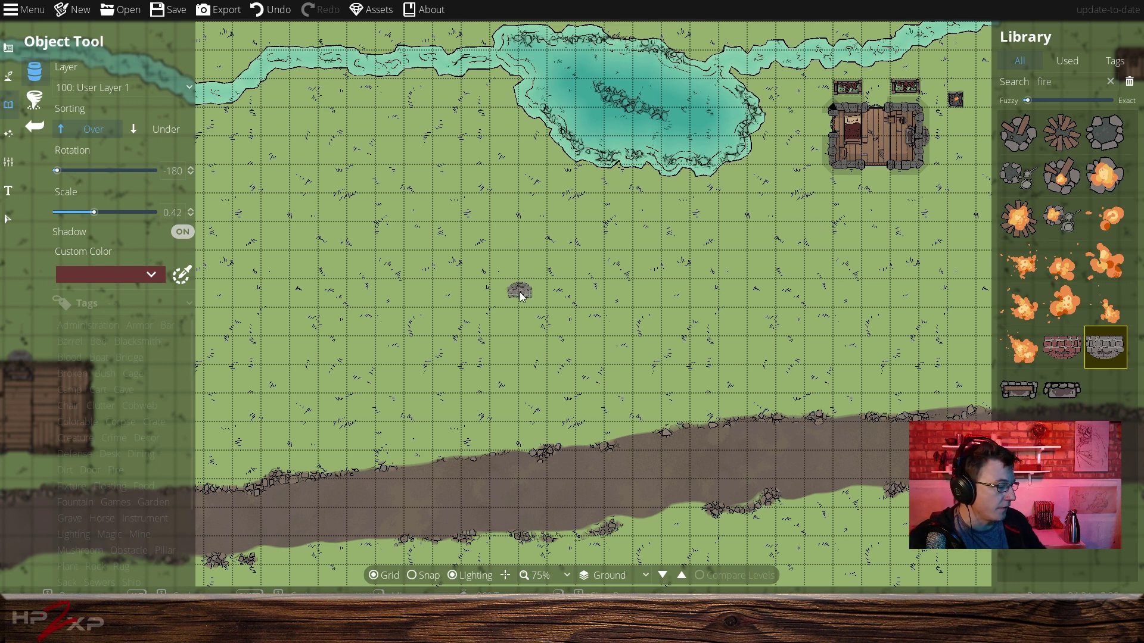
{"action": "left_click_drag", "start_coordinate": [509, 300], "coordinate": [772, 295]}
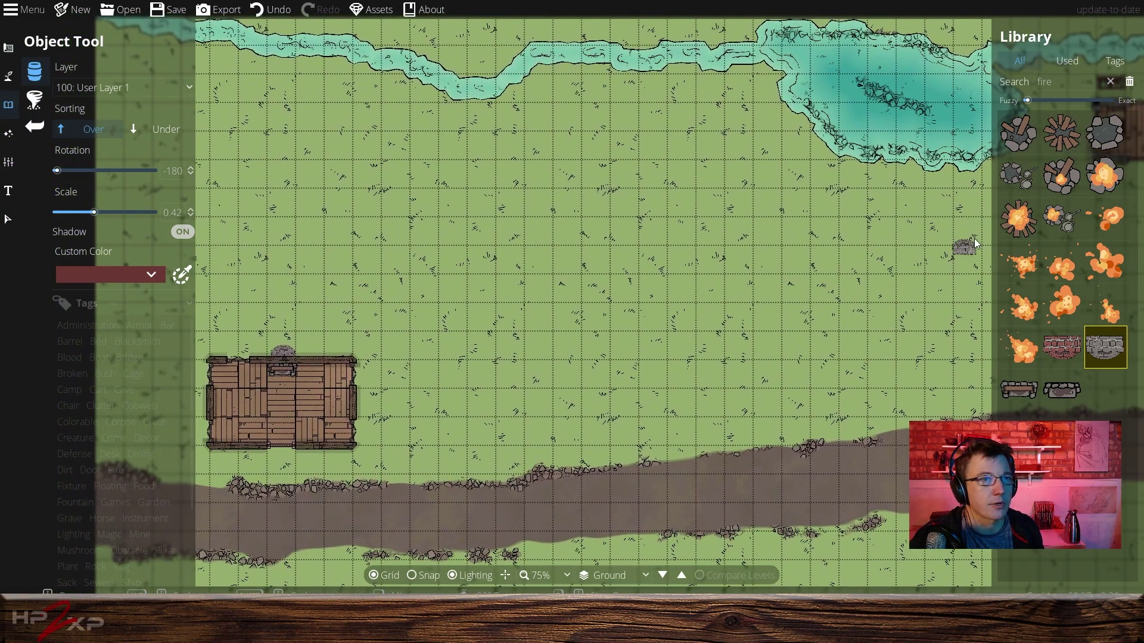
{"action": "left_click", "coordinate": [1110, 83]}
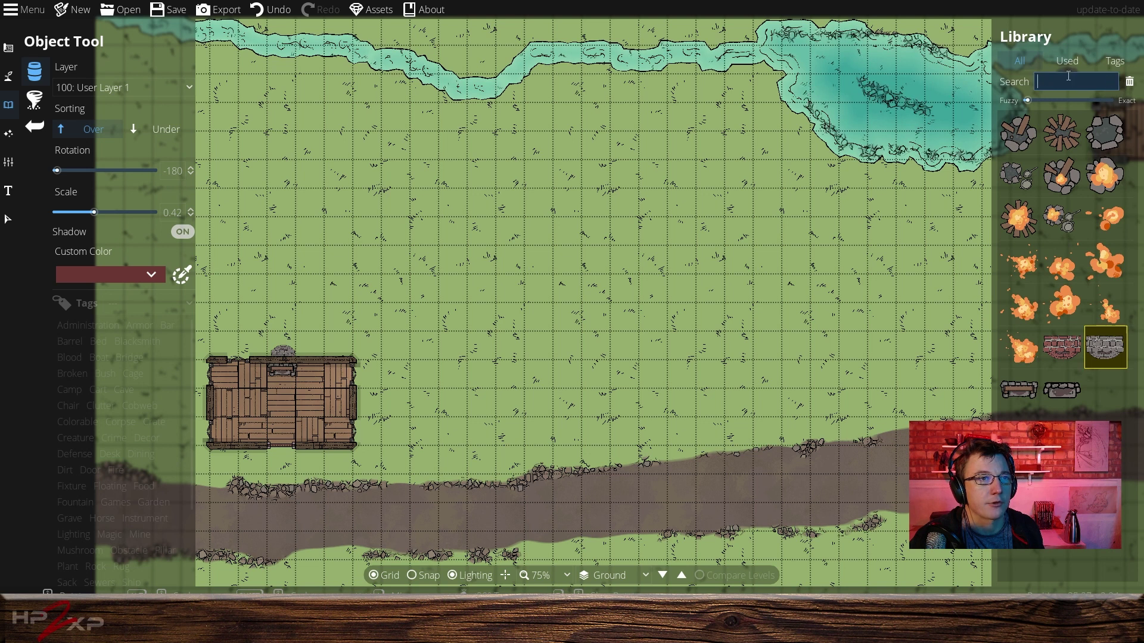
{"action": "type", "text": "bed"}
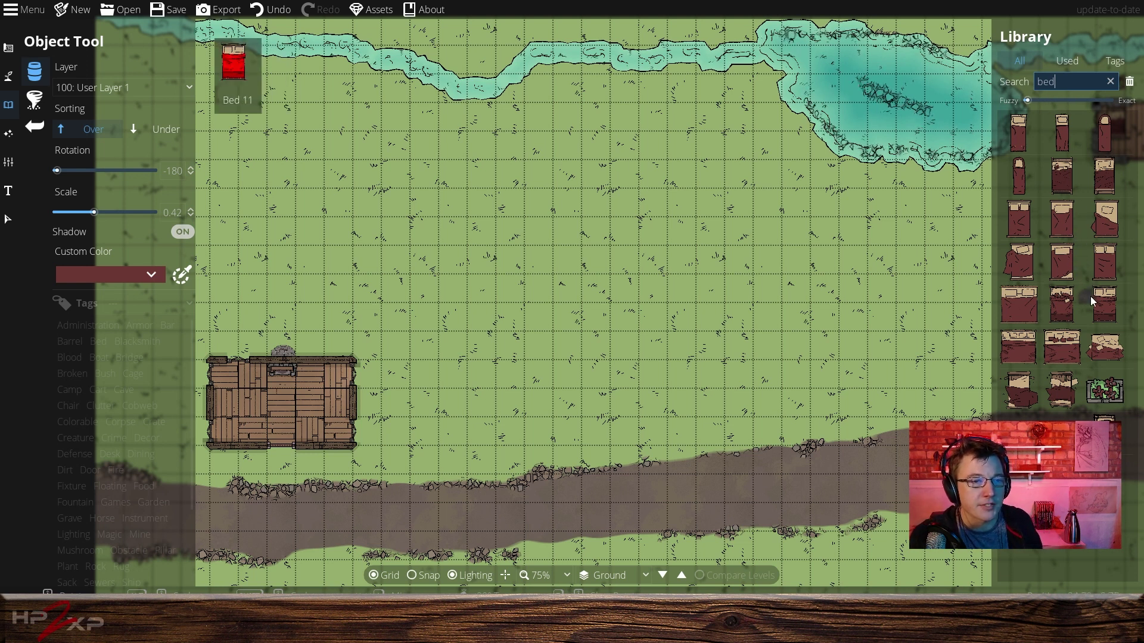
{"action": "left_click", "coordinate": [1099, 314]}
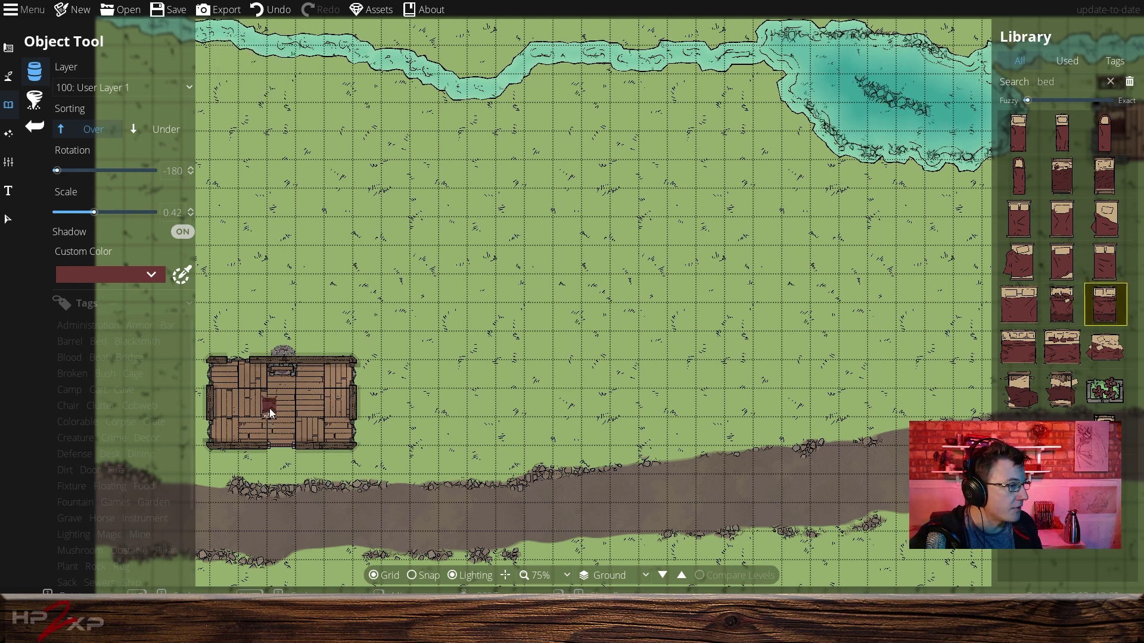
Place the bed at rotation -90 and scale 0.75 with its head against the west wall of the wooden building.
{"action": "left_click", "coordinate": [194, 171]}
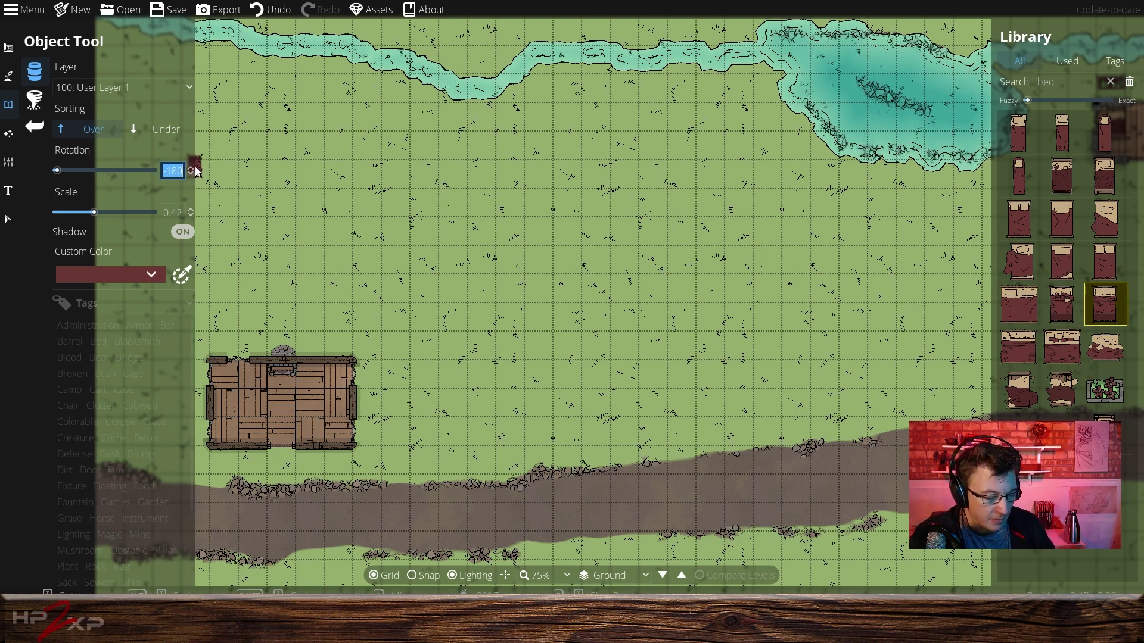
{"action": "type", "text": "-90"}
{"action": "key", "text": "Return"}
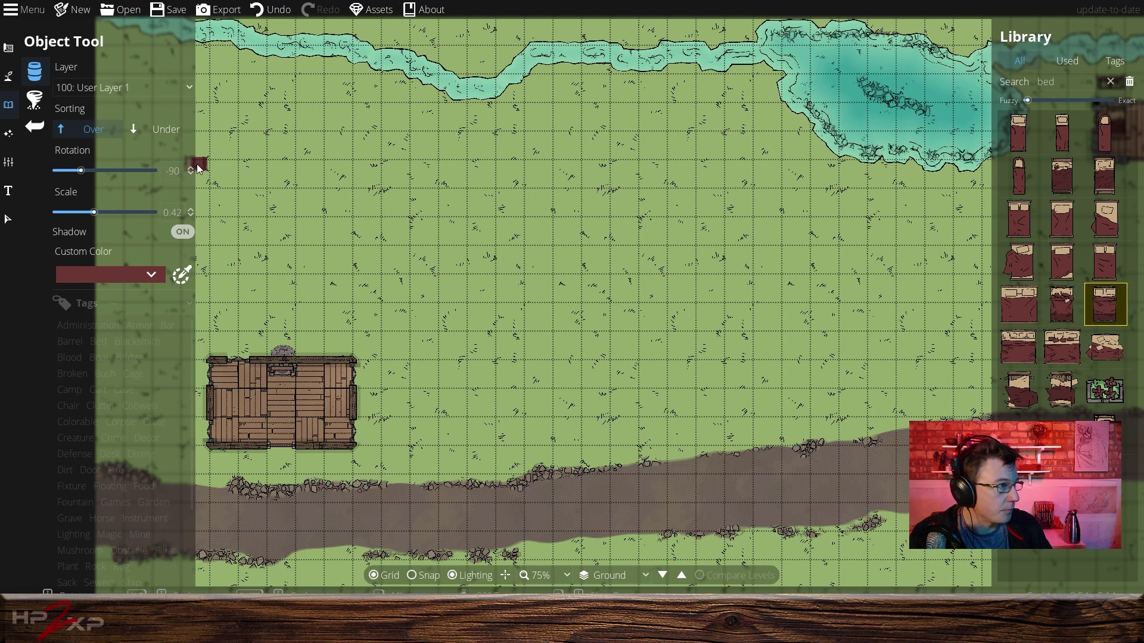
{"action": "left_click", "coordinate": [183, 213]}
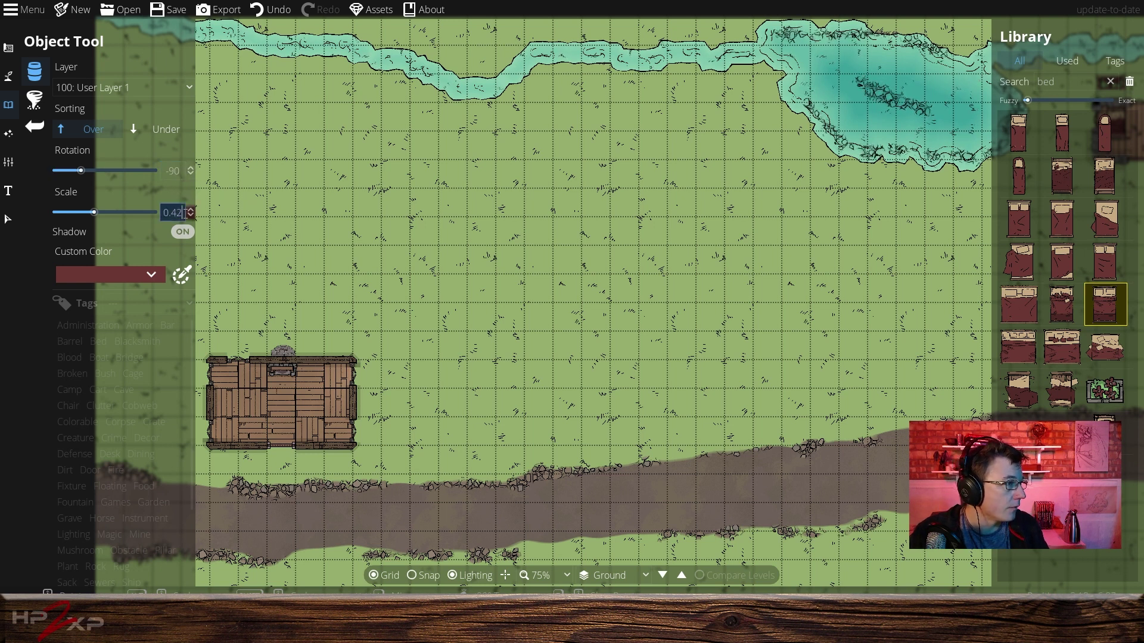
{"action": "type", "text": ".75"}
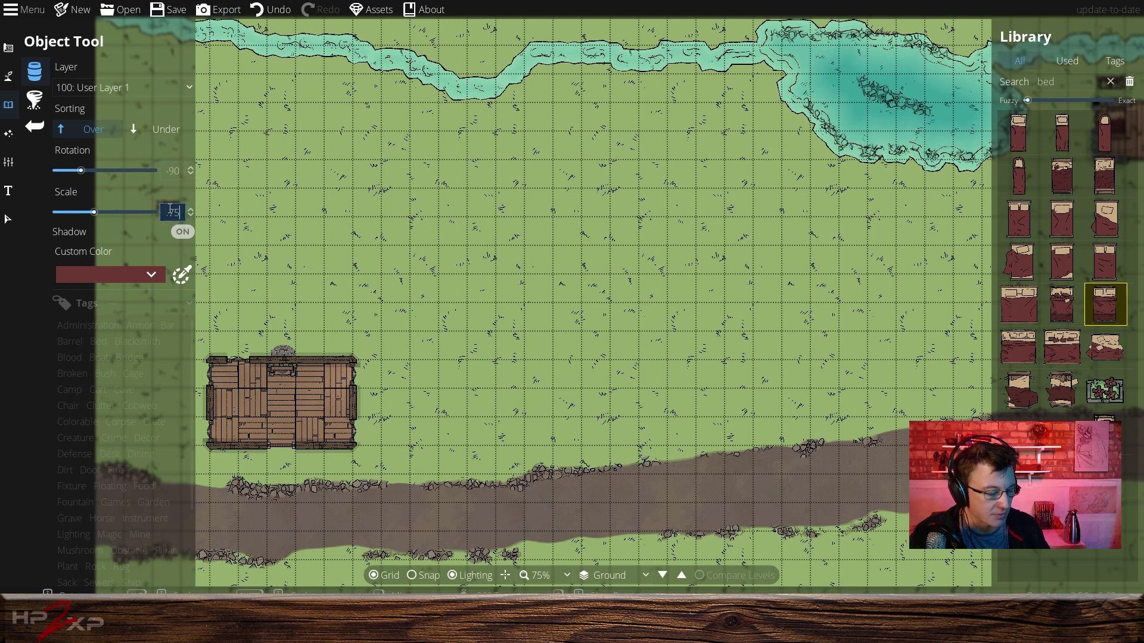
{"action": "key", "text": "Return"}
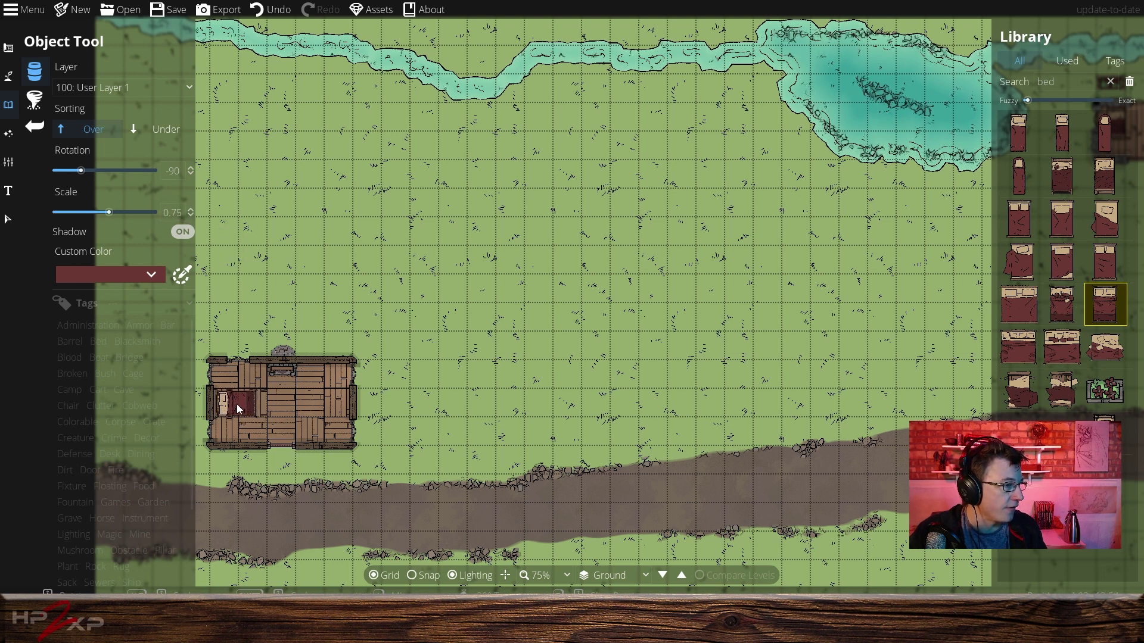
{"action": "left_click", "coordinate": [237, 403]}
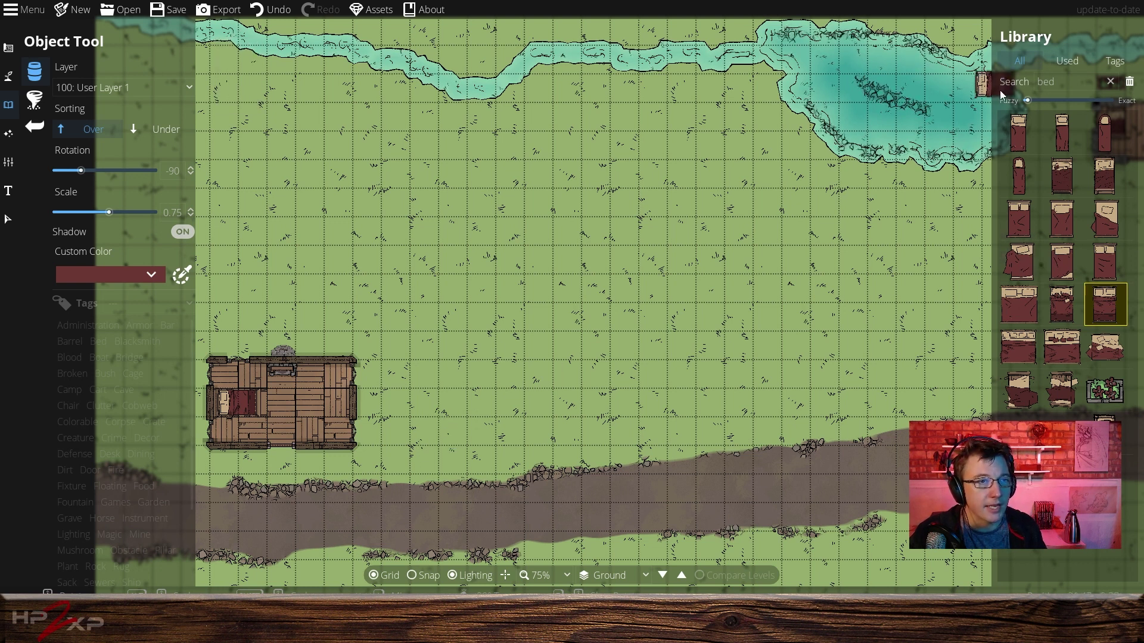
Try Camp Bed 01 at rotation 0 in the wooden building's northeast corner and undo its placement.
{"action": "mouse_move", "coordinate": [1020, 121]}
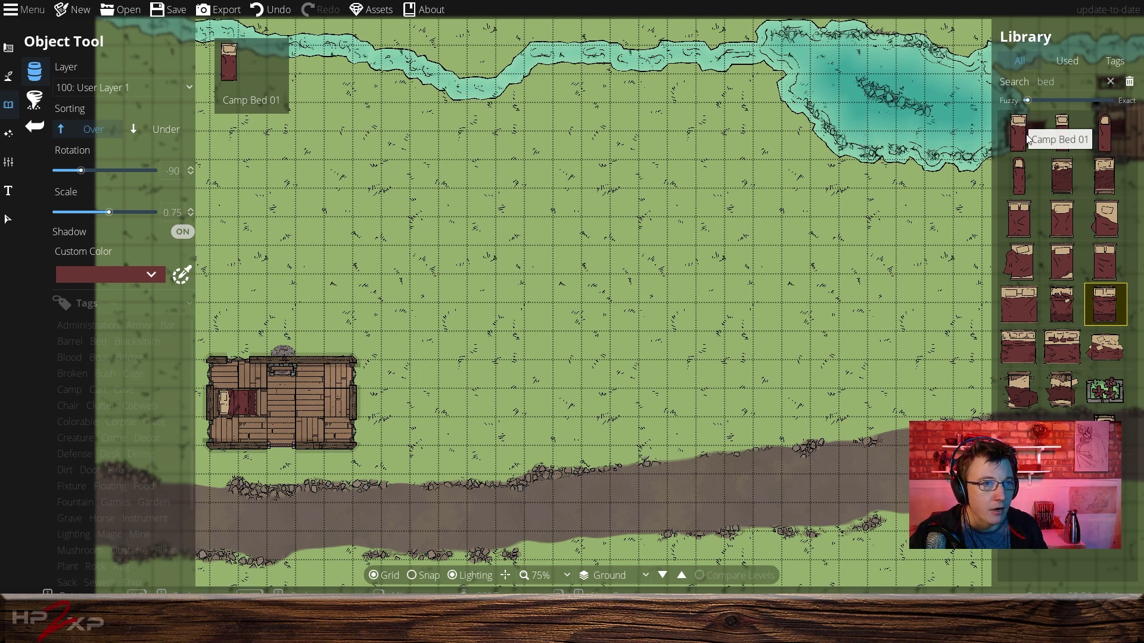
{"action": "mouse_move", "coordinate": [1064, 184]}
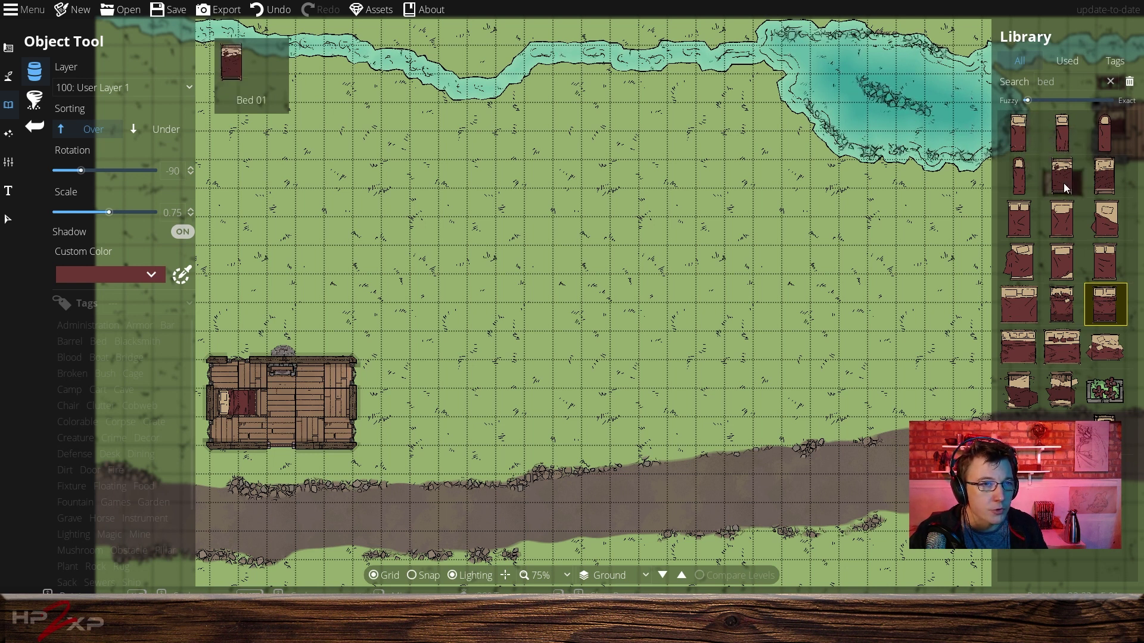
{"action": "left_click", "coordinate": [1019, 132]}
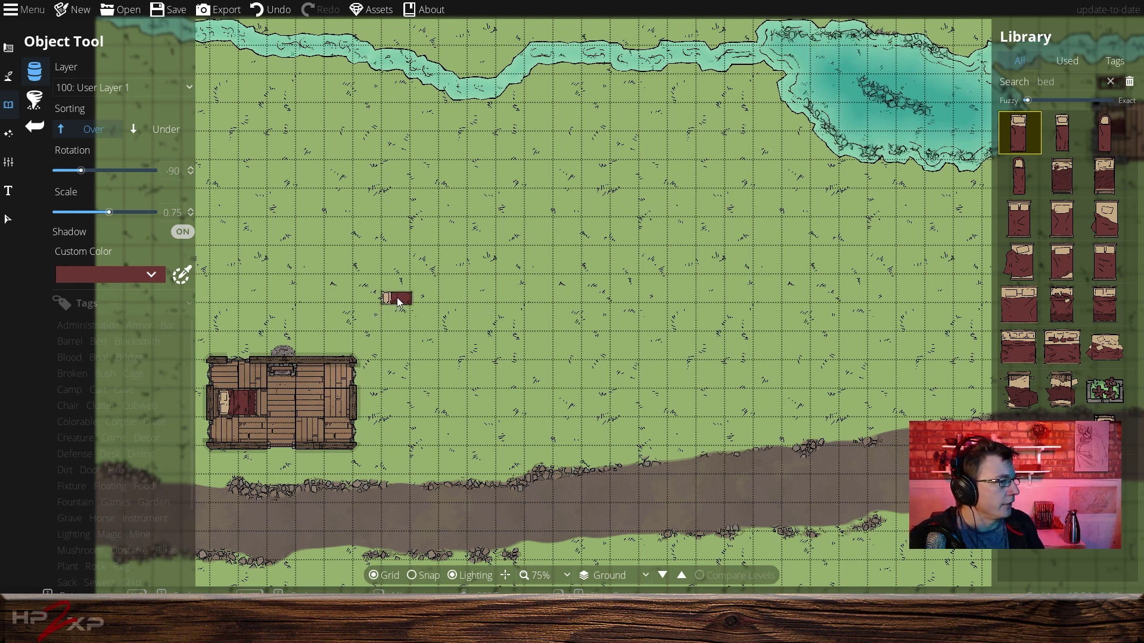
{"action": "left_click", "coordinate": [172, 170]}
{"action": "type", "text": "0"}
{"action": "key", "text": "Return"}
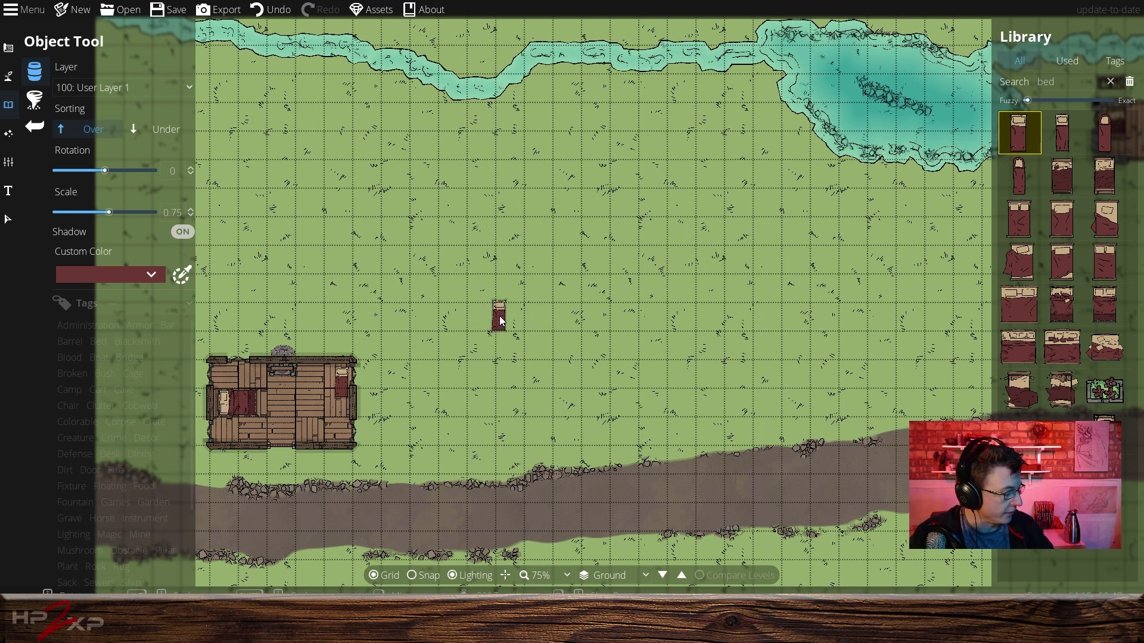
{"action": "key", "text": "ctrl+z"}
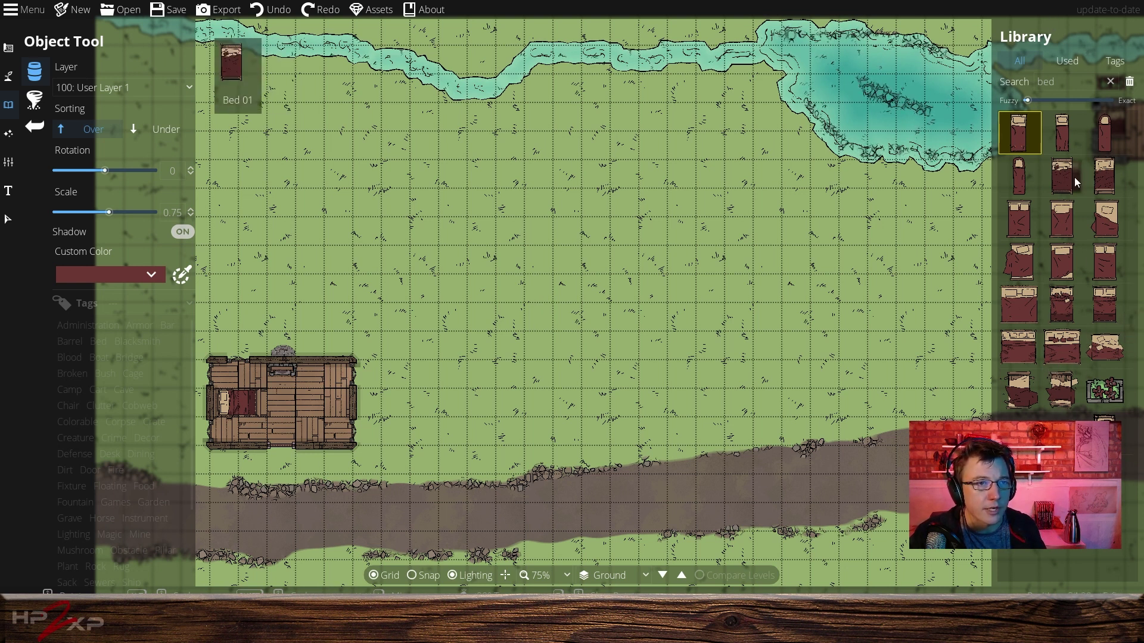
Search the object library for "ham".
{"action": "left_click", "coordinate": [1110, 81]}
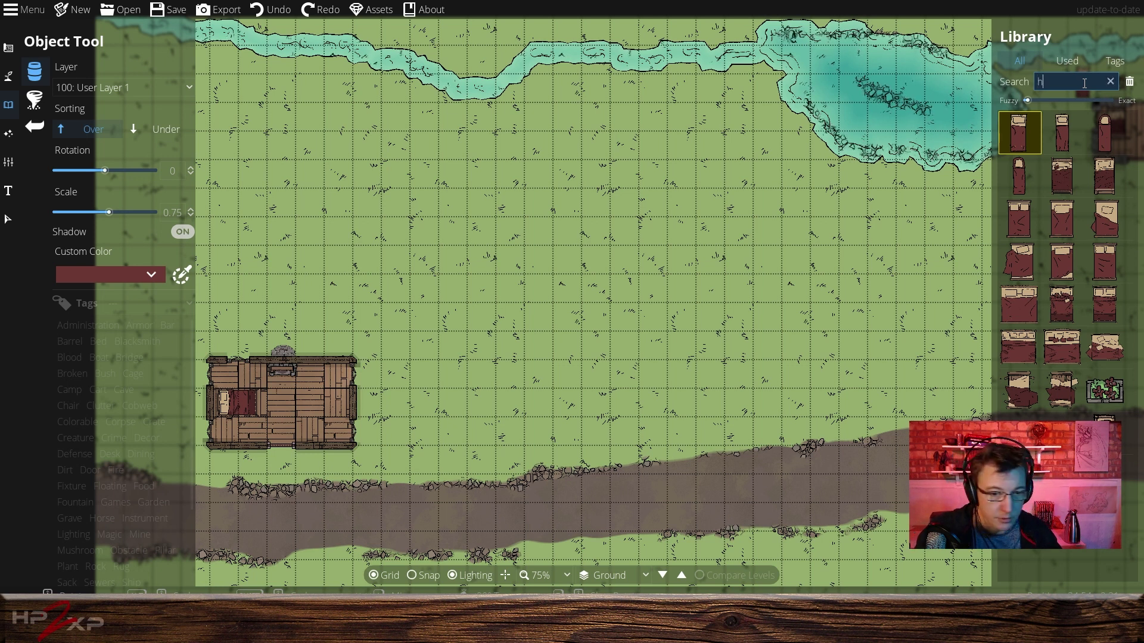
{"action": "type", "text": "ham"}
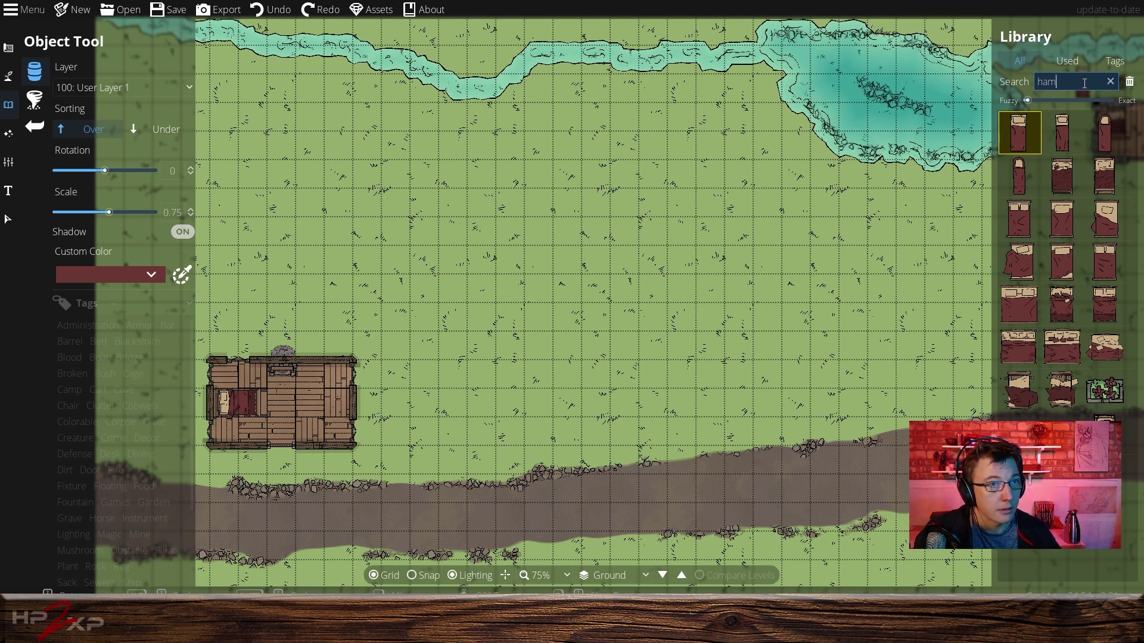
Find a hammock in the object library and place it in the cabin's upper-right corner at rotation -34 and scale 0.52.
{"action": "type", "text": "moc"}
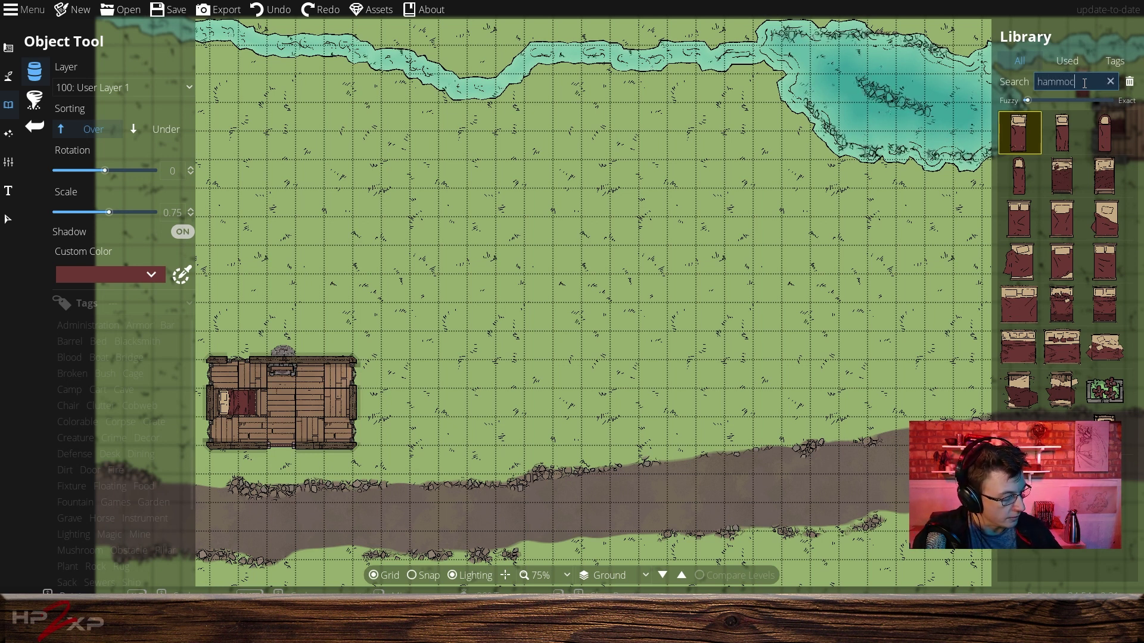
{"action": "type", "text": "k"}
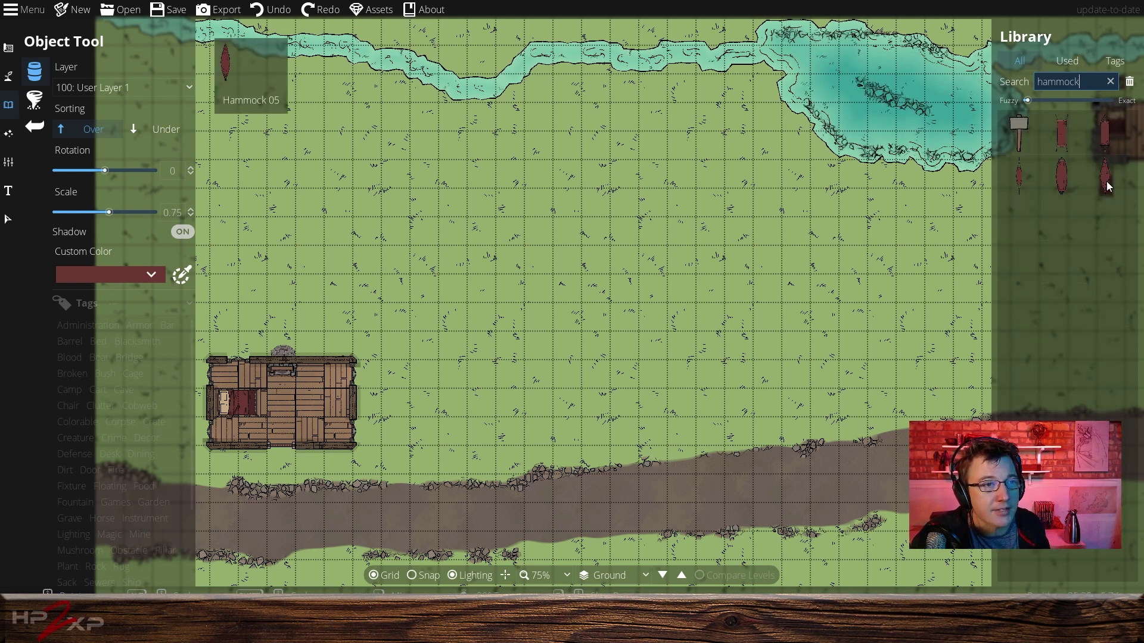
{"action": "left_click", "coordinate": [1020, 180]}
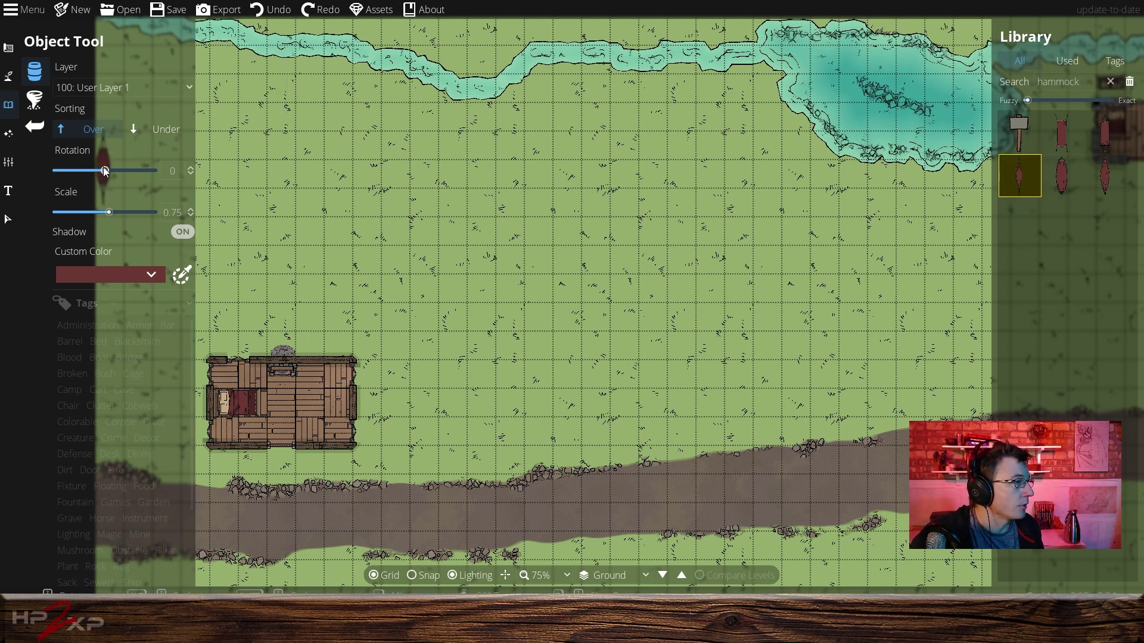
{"action": "left_click_drag", "start_coordinate": [105, 170], "coordinate": [93, 170]}
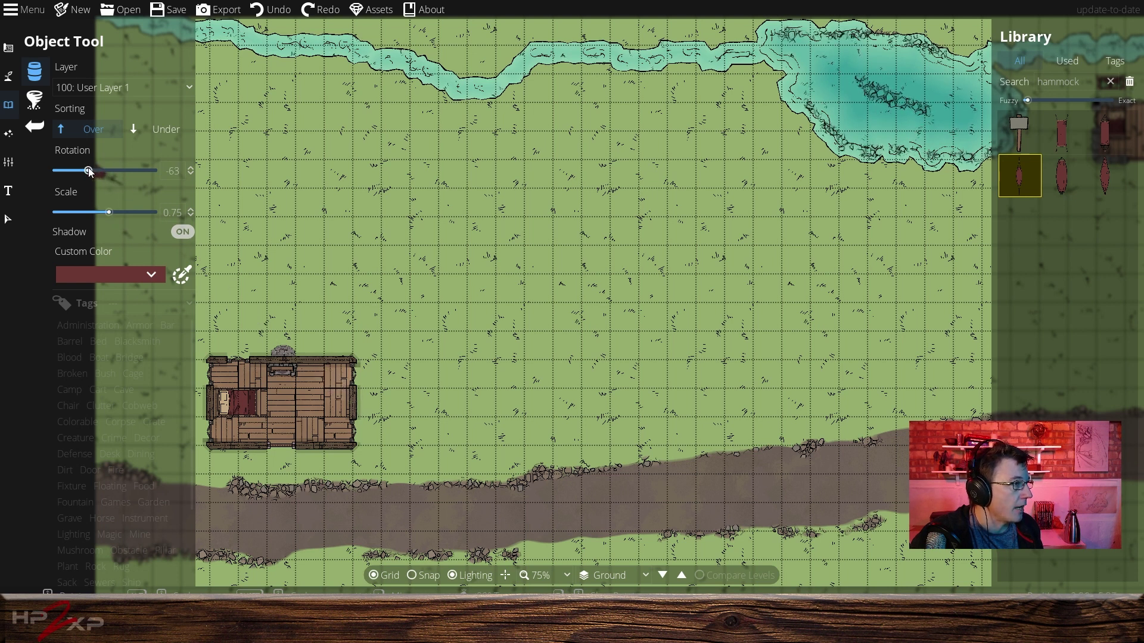
{"action": "left_click_drag", "start_coordinate": [109, 212], "coordinate": [100, 213]}
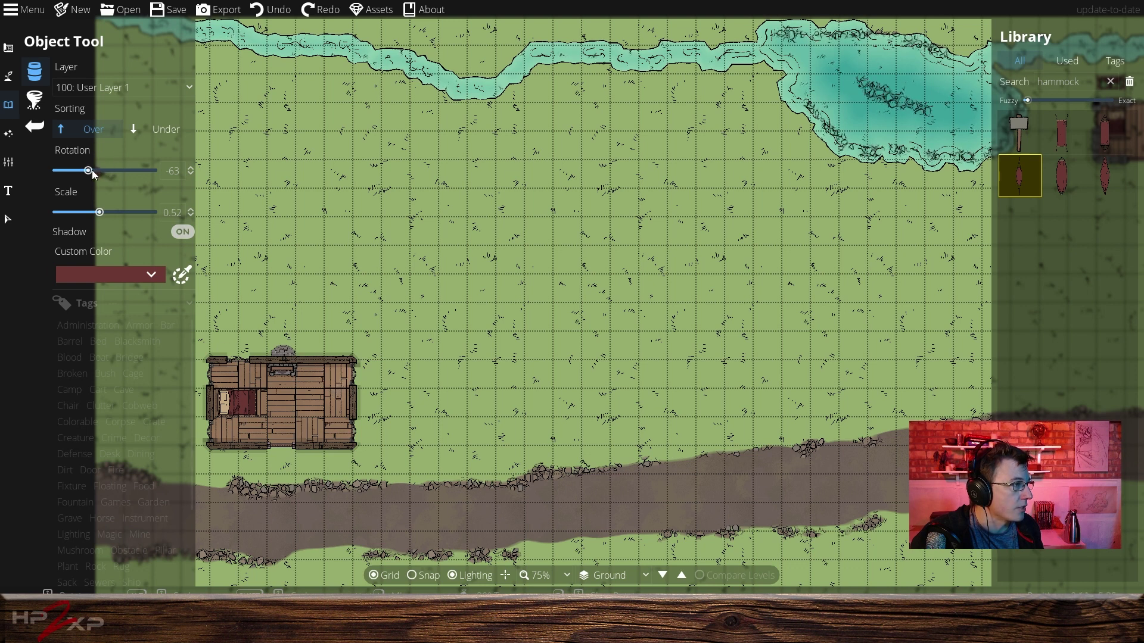
{"action": "left_click_drag", "start_coordinate": [90, 170], "coordinate": [96, 171]}
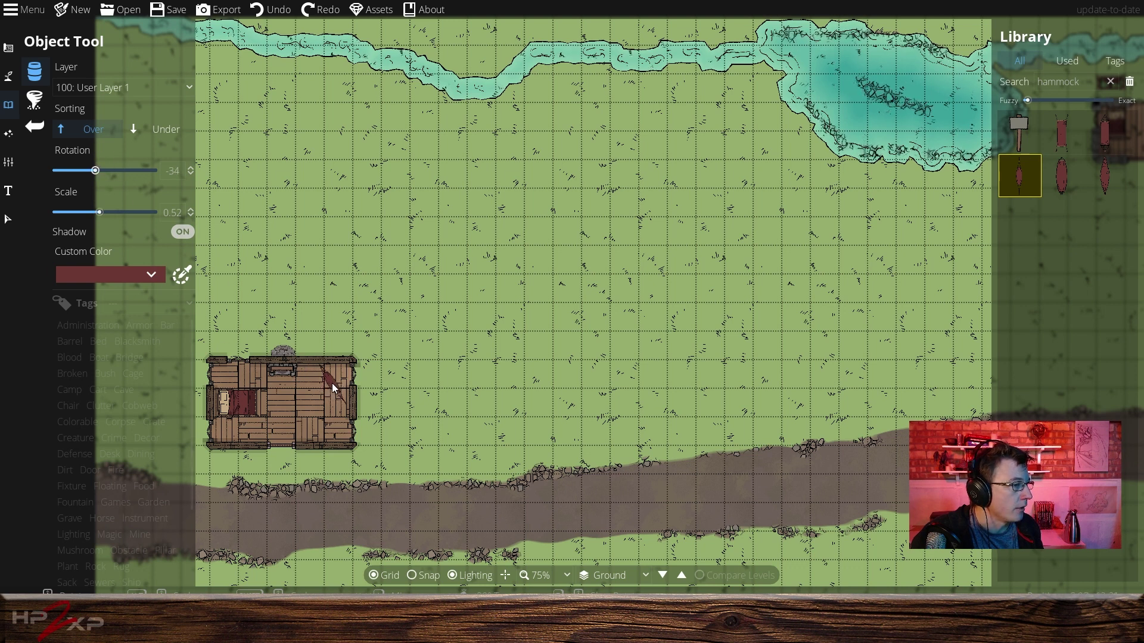
{"action": "left_click", "coordinate": [334, 384]}
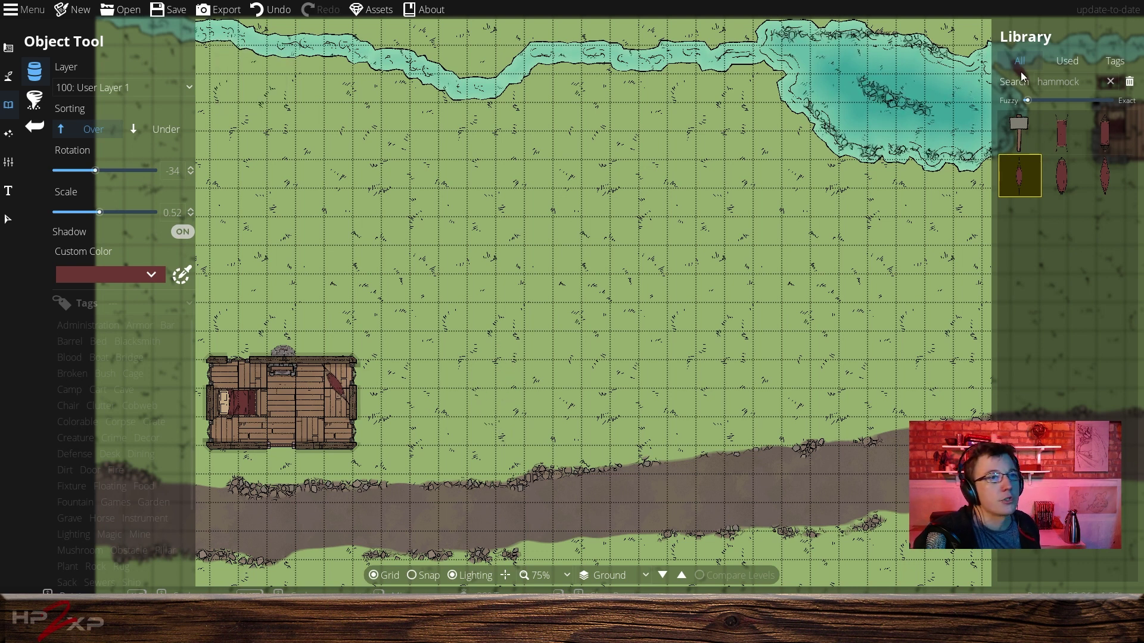
Search the object library for "table" and select the small rectangular table with the dark red top.
{"action": "left_click", "coordinate": [1110, 81]}
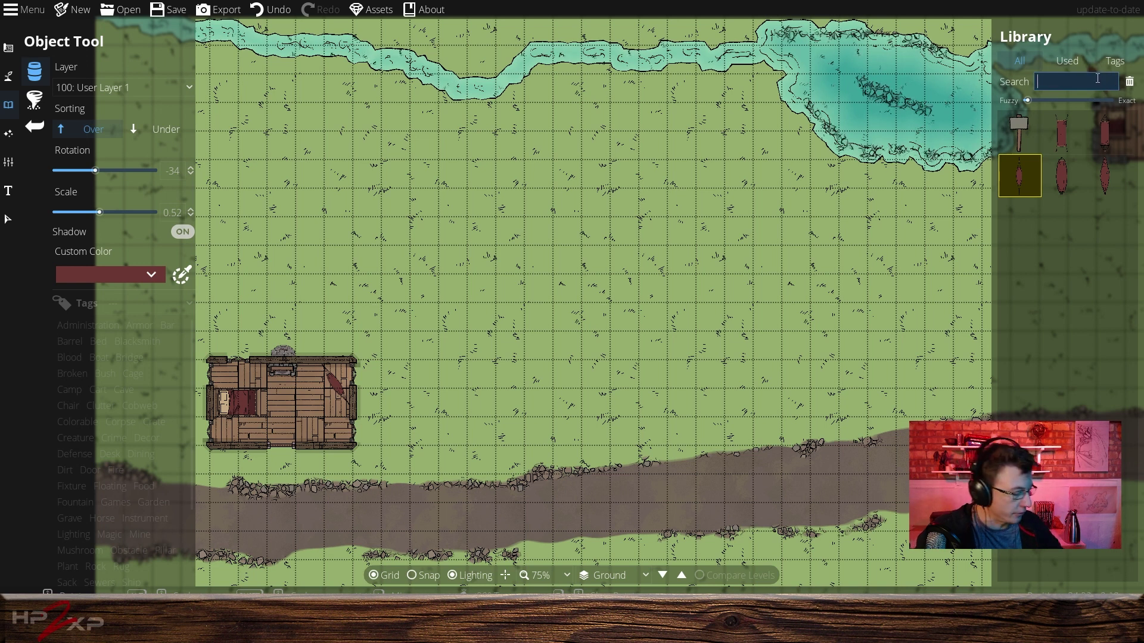
{"action": "type", "text": "table"}
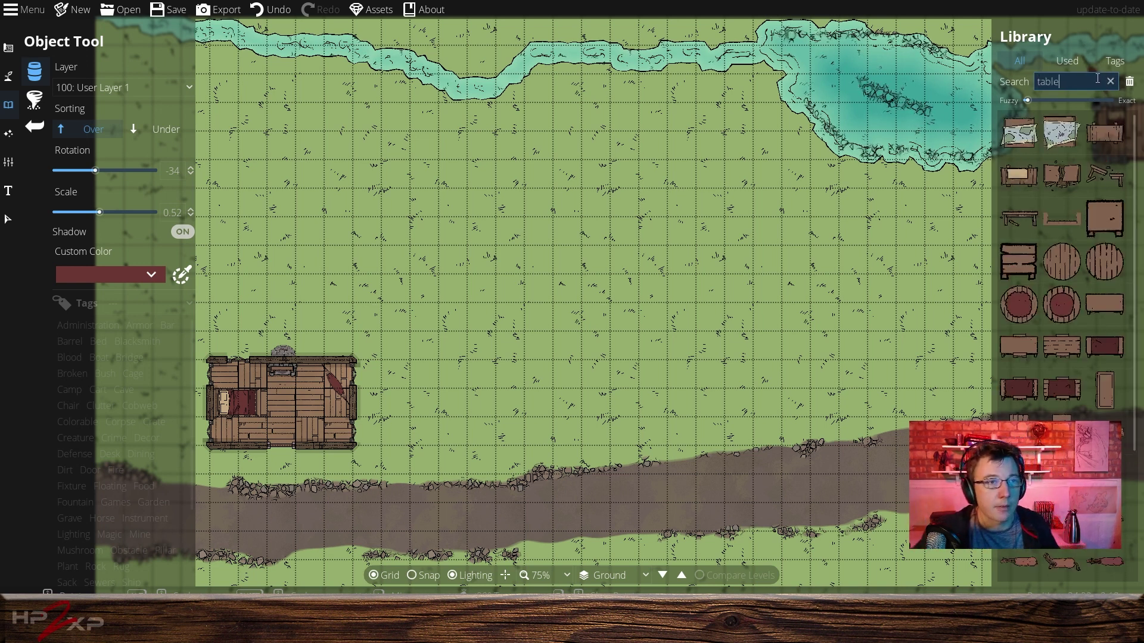
{"action": "mouse_move", "coordinate": [1107, 142]}
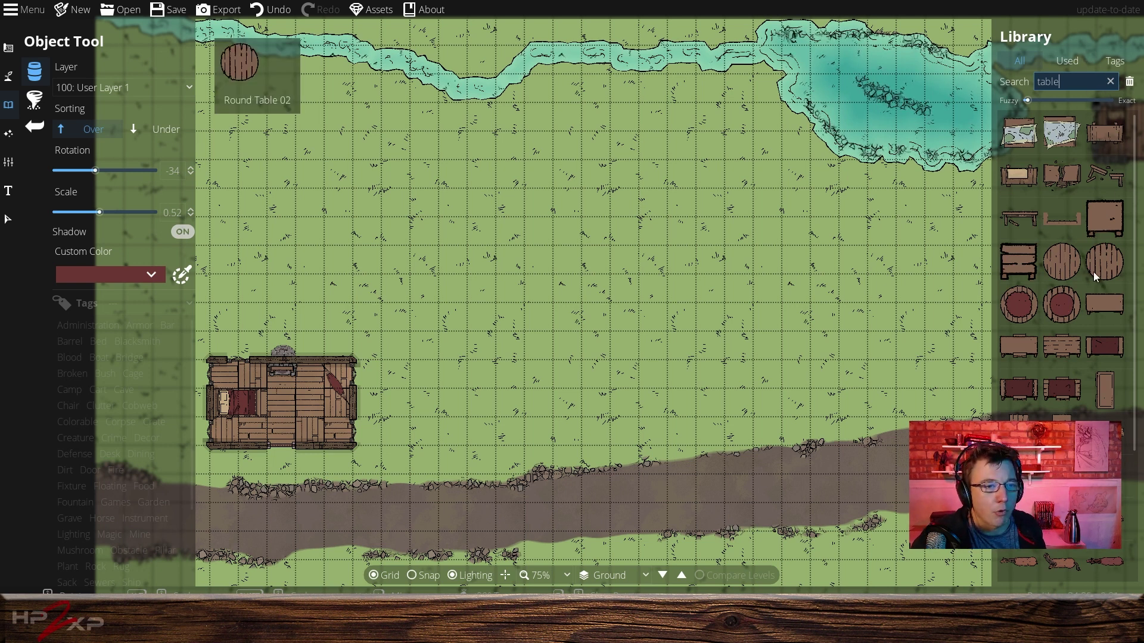
{"action": "mouse_move", "coordinate": [1025, 352]}
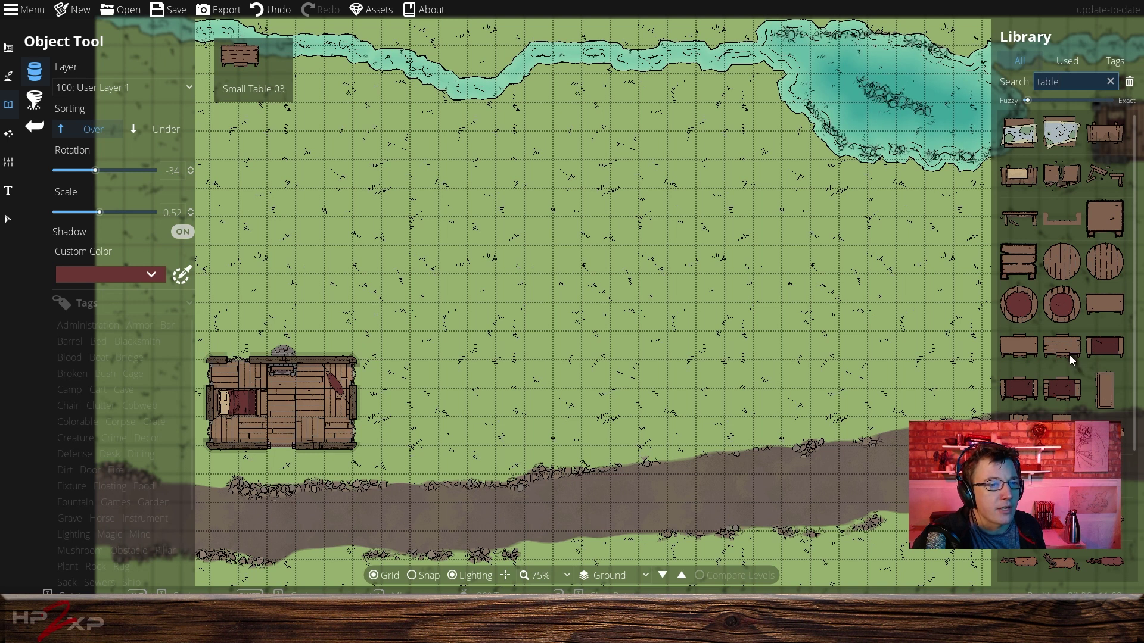
{"action": "left_click", "coordinate": [1100, 350]}
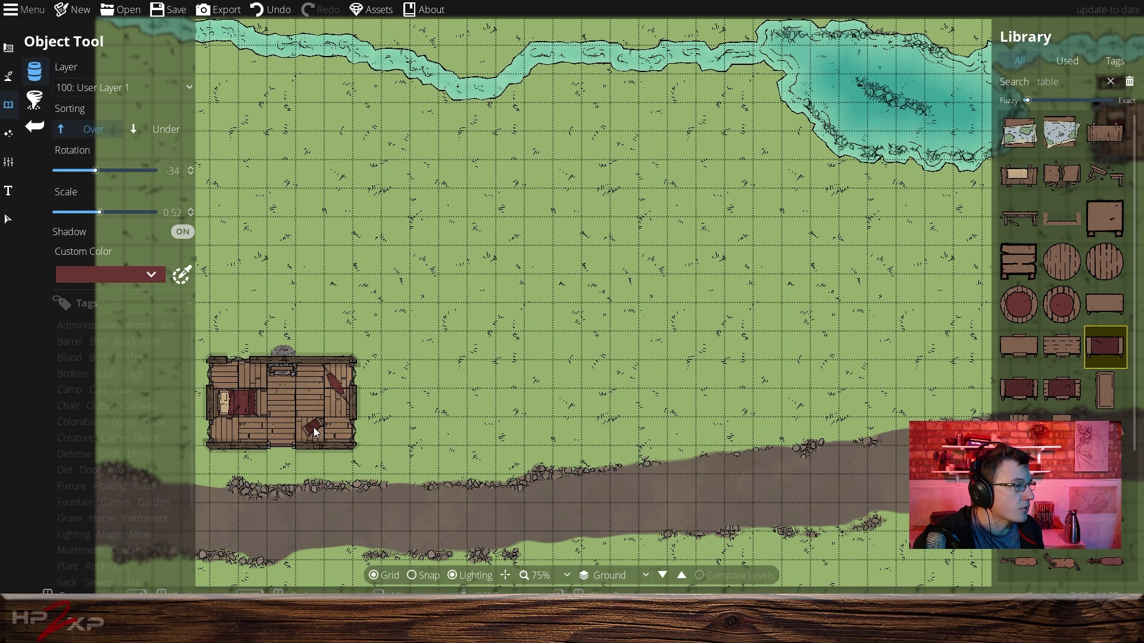
Set the selected table's rotation to 0.
{"action": "left_click", "coordinate": [183, 212]}
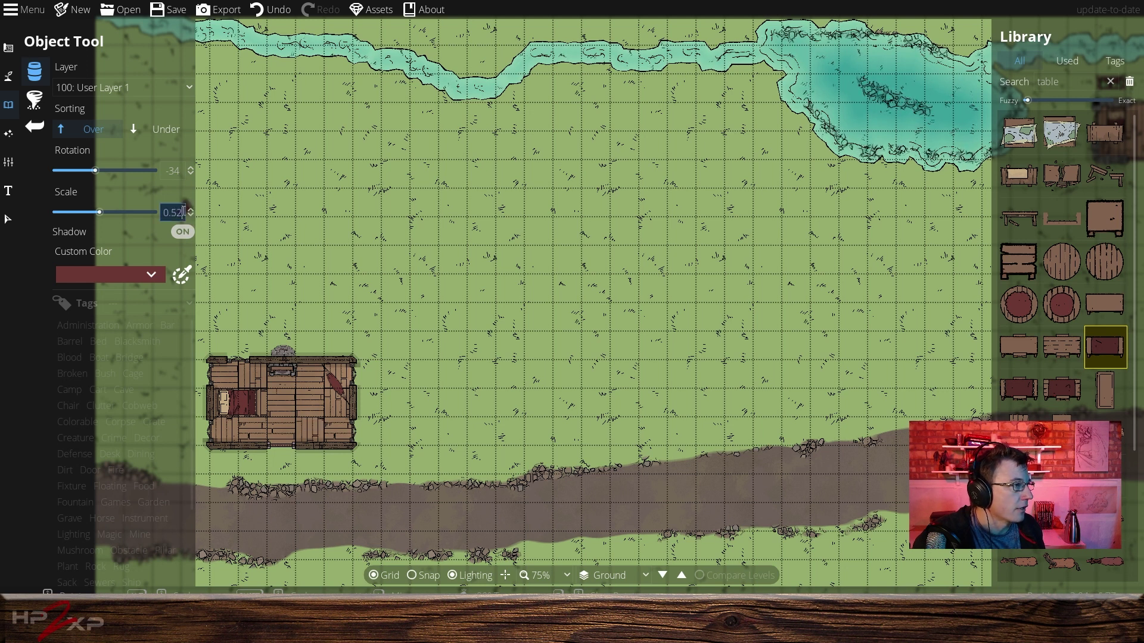
{"action": "left_click", "coordinate": [173, 171]}
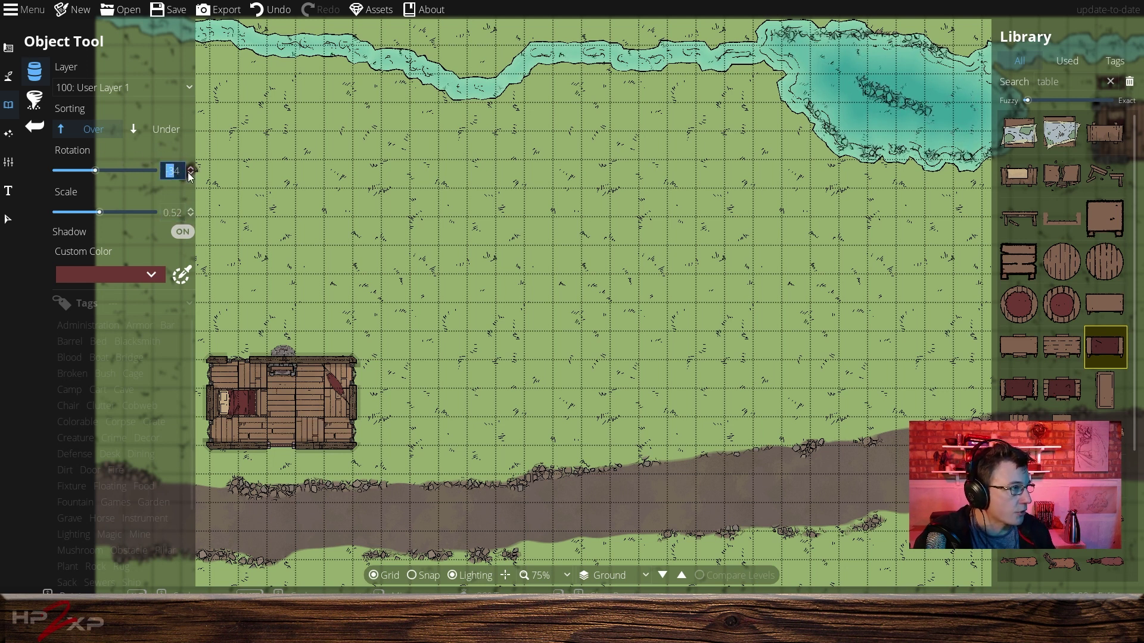
{"action": "type", "text": "-30"}
{"action": "key", "text": "Return"}
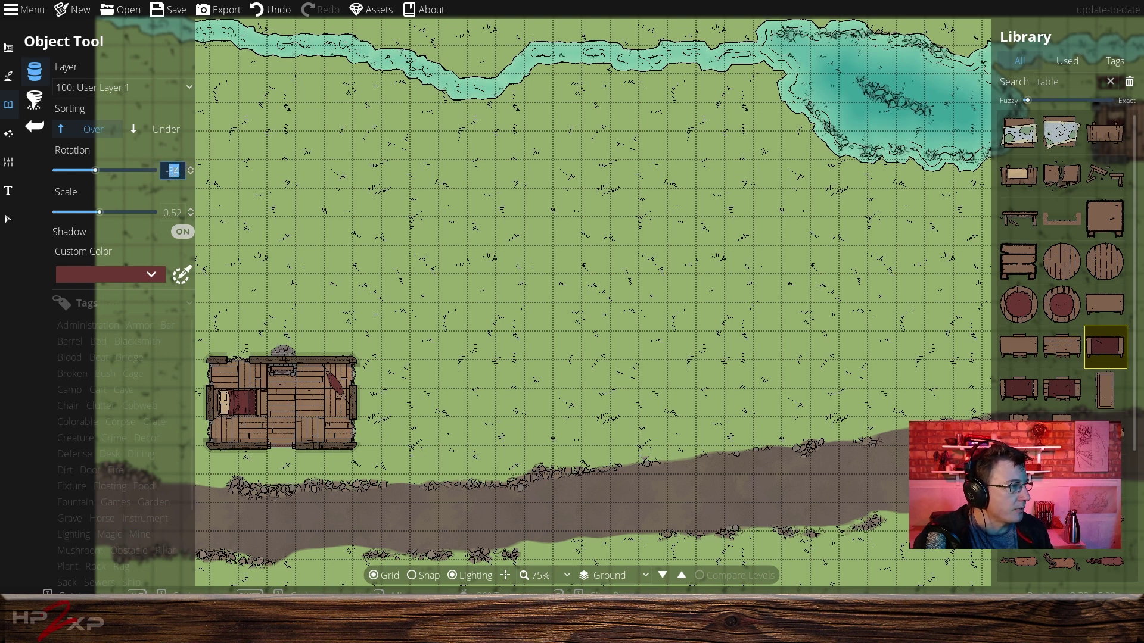
{"action": "type", "text": "0"}
{"action": "key", "text": "Return"}
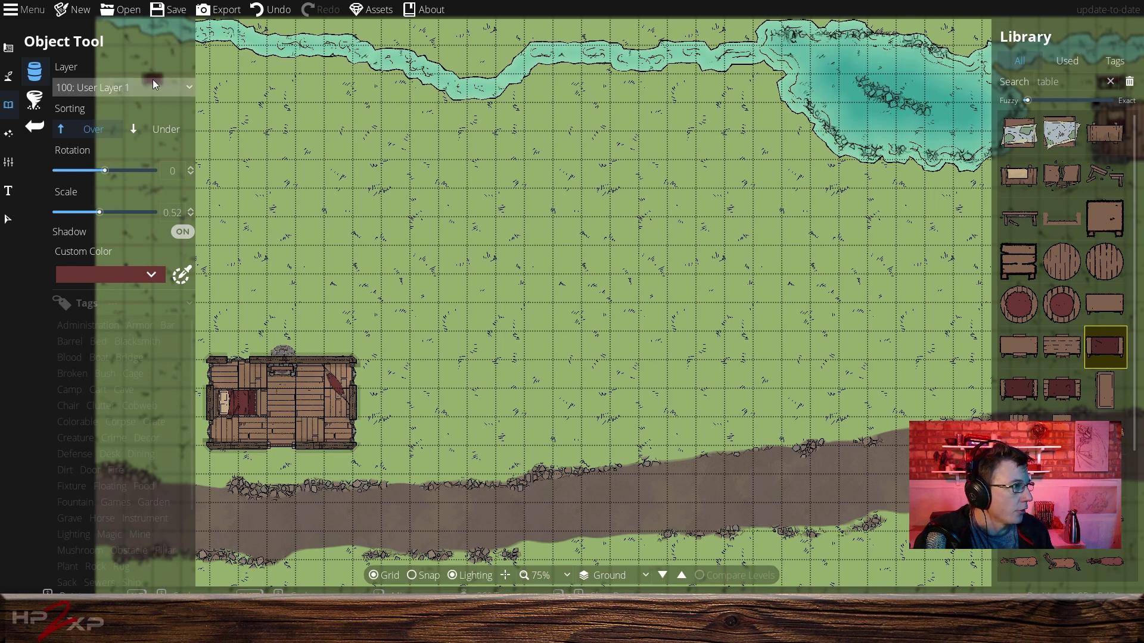
Place the small table in the lower part of the cabin's right room at rotation 90 and scale 0.75.
{"action": "left_click", "coordinate": [173, 171]}
{"action": "type", "text": "90"}
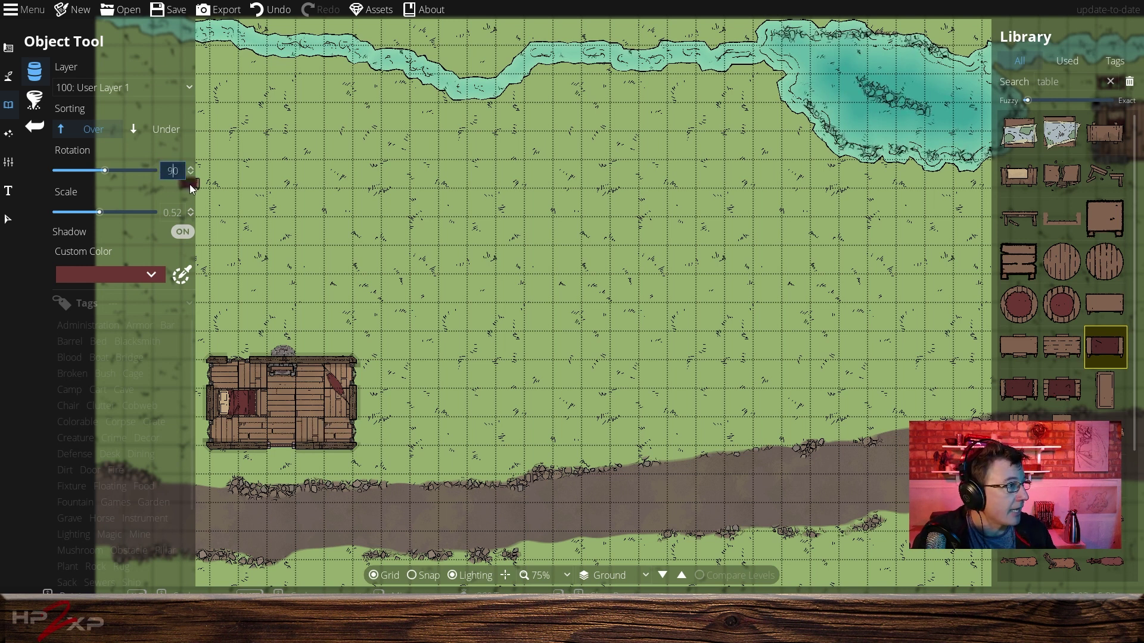
{"action": "key", "text": "Return"}
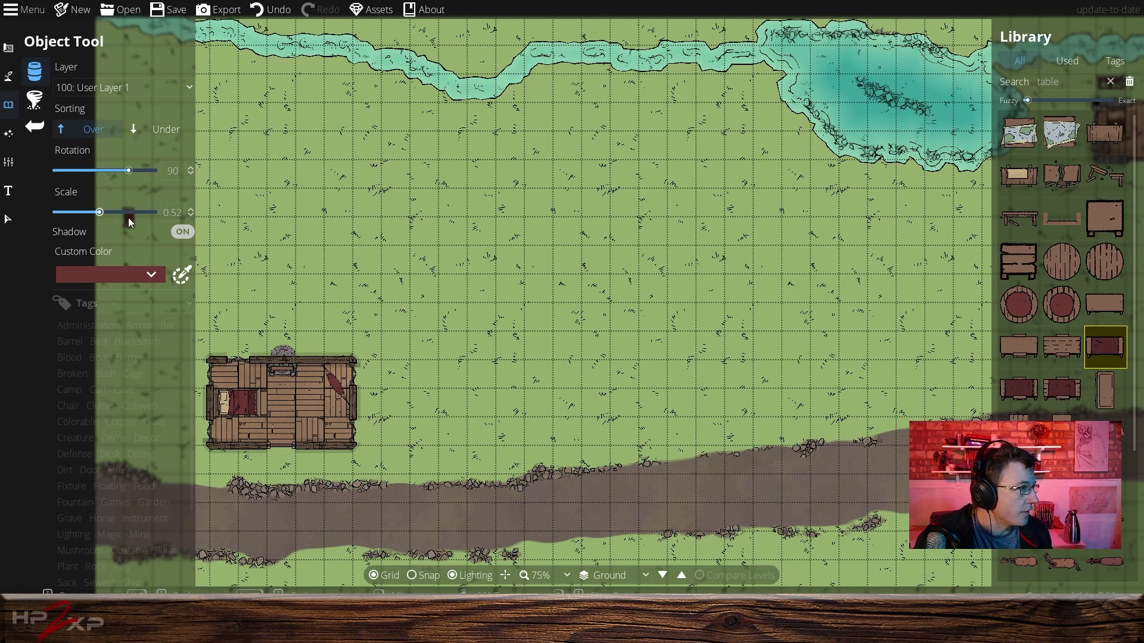
{"action": "left_click", "coordinate": [179, 214]}
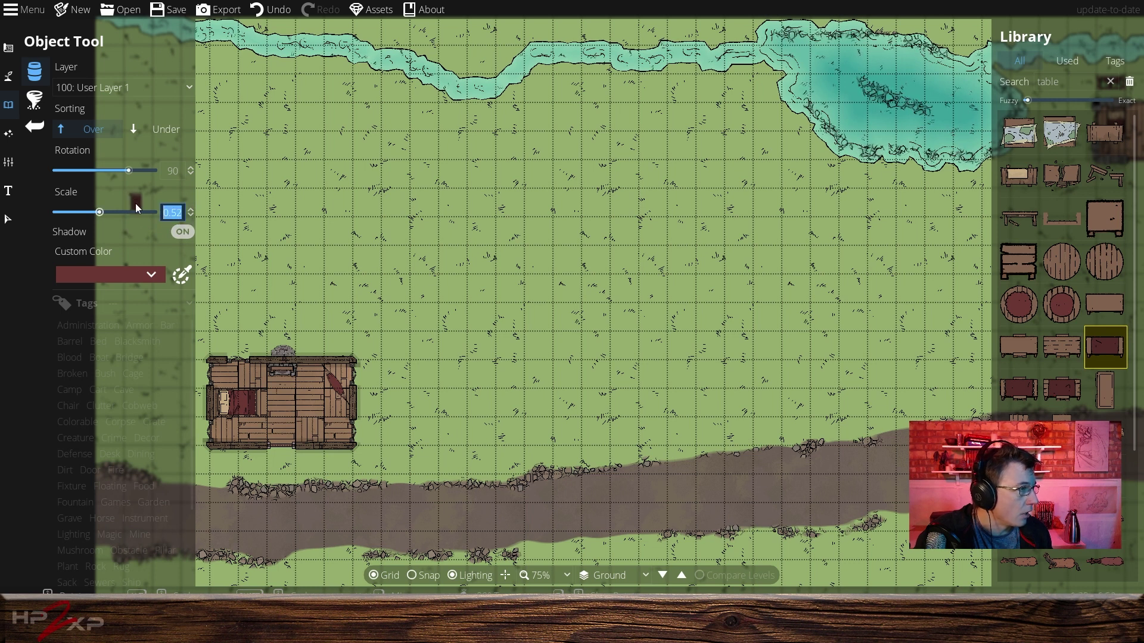
{"action": "type", "text": "0.75"}
{"action": "key", "text": "Return"}
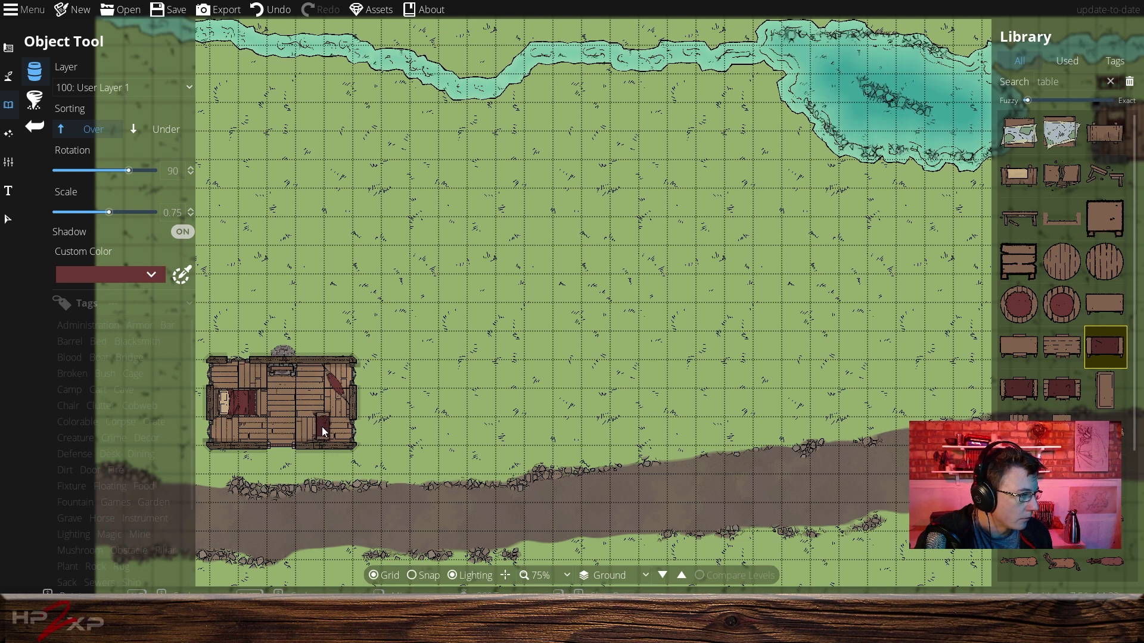
{"action": "left_click", "coordinate": [322, 427]}
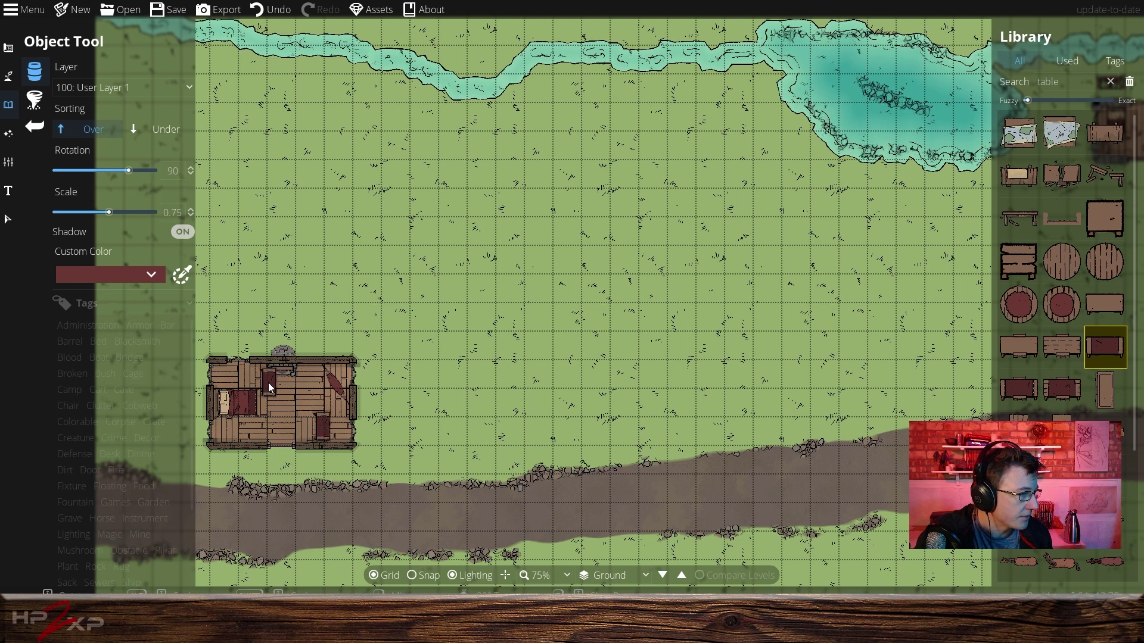
Search the object library for "chair" and place the square wooden chair right of the table at rotation 90.
{"action": "double_click", "coordinate": [1060, 81]}
{"action": "type", "text": "chair"}
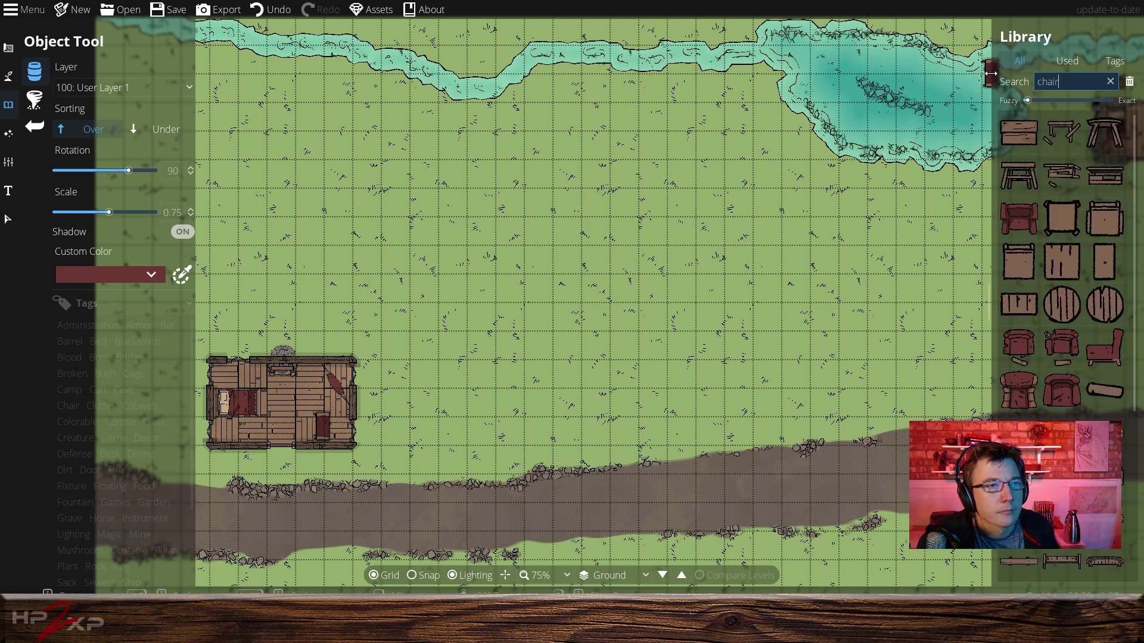
{"action": "left_click", "coordinate": [1025, 271]}
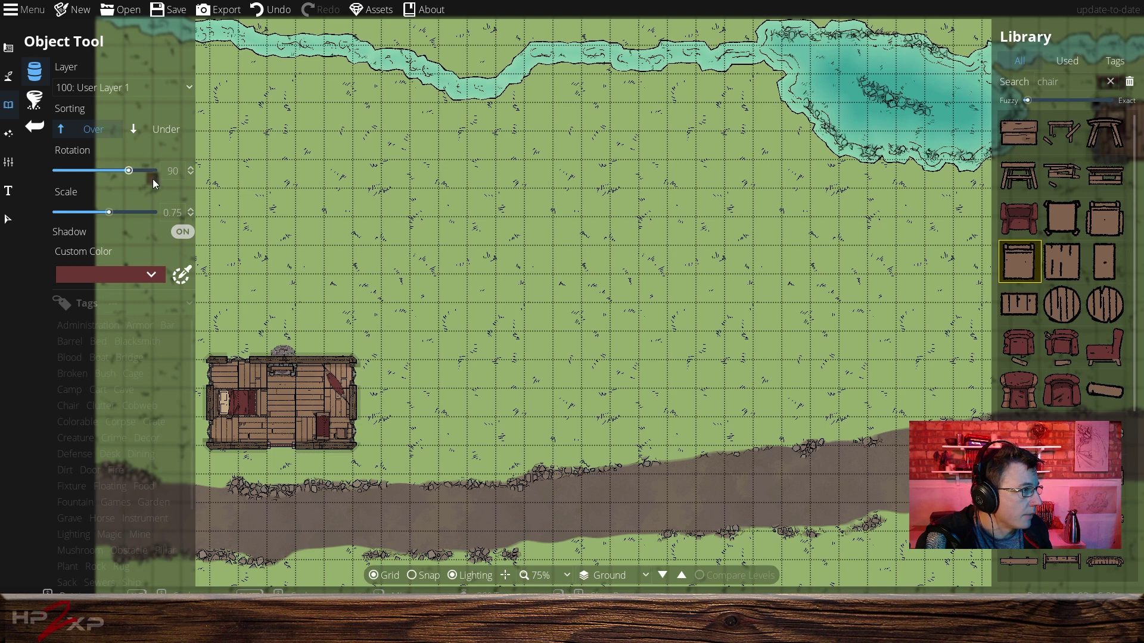
Set the chair's rotation to -90 and place a second chair on the left side of the table.
{"action": "double_click", "coordinate": [182, 170]}
{"action": "key", "text": "BackSpace"}
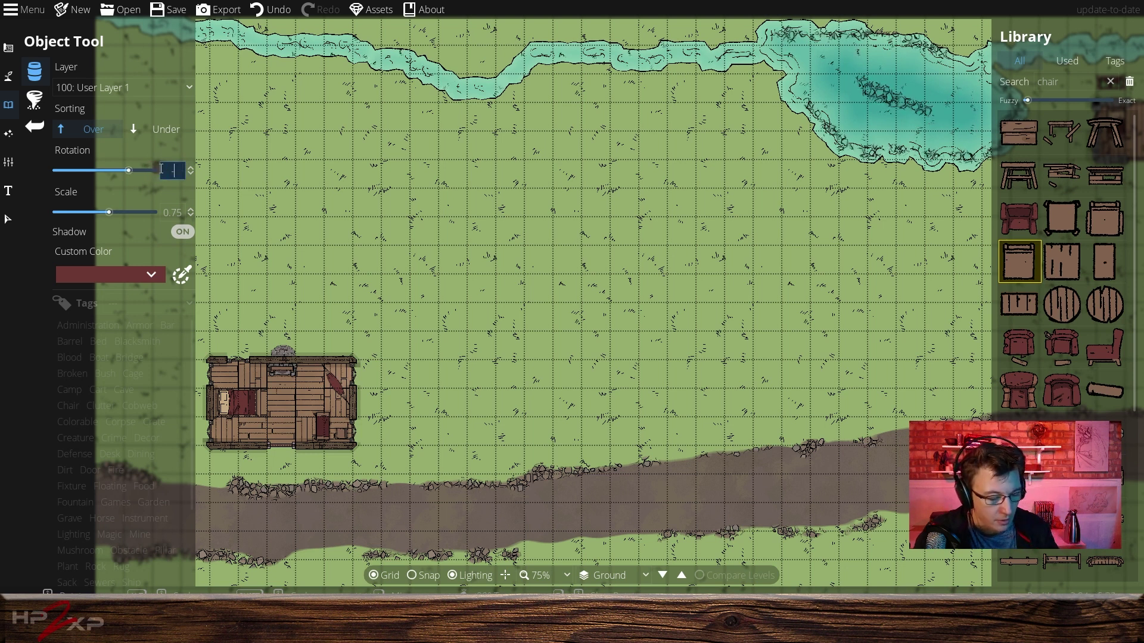
{"action": "type", "text": "-90"}
{"action": "key", "text": "Return"}
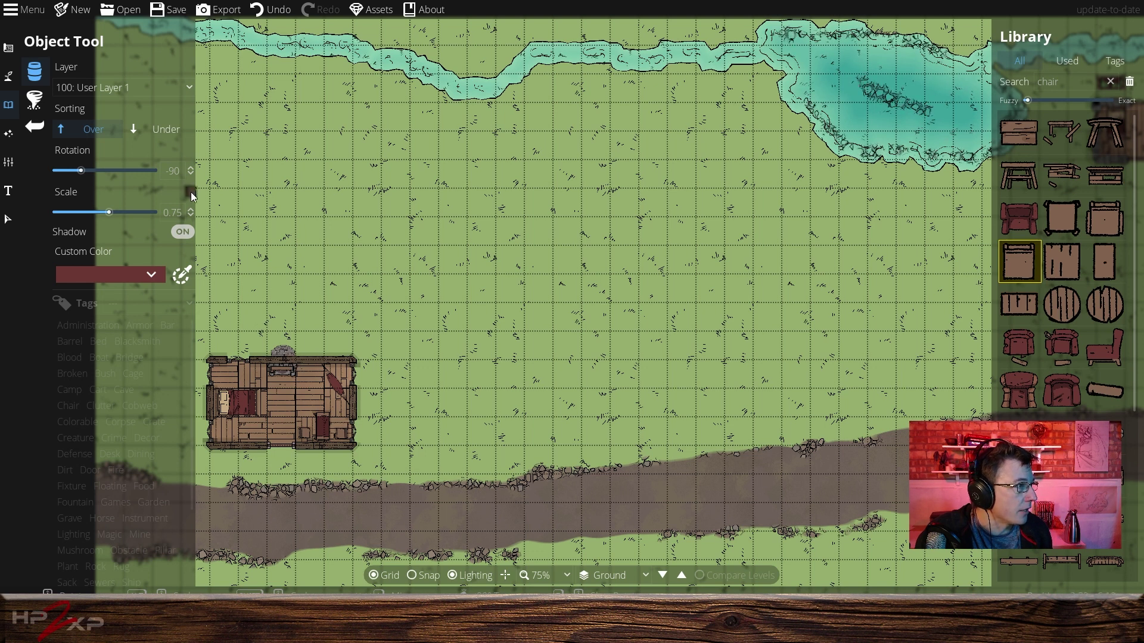
Place a third chair above and to the left of the table, rotated to -38.
{"action": "left_click_drag", "start_coordinate": [173, 169], "coordinate": [138, 163]}
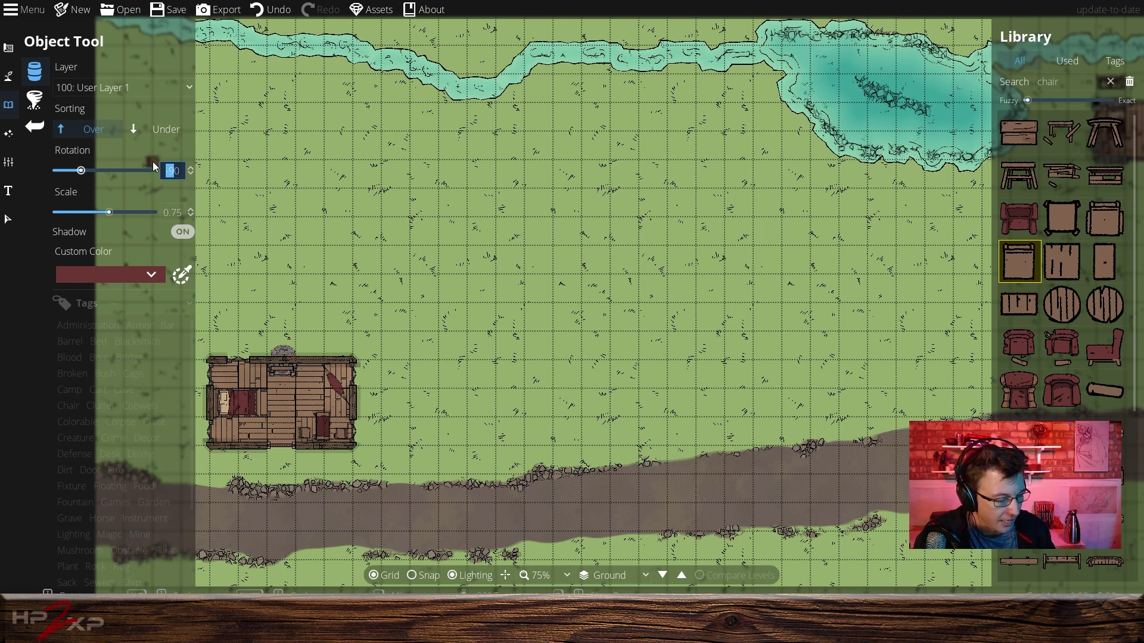
{"action": "type", "text": "0"}
{"action": "key", "text": "Return"}
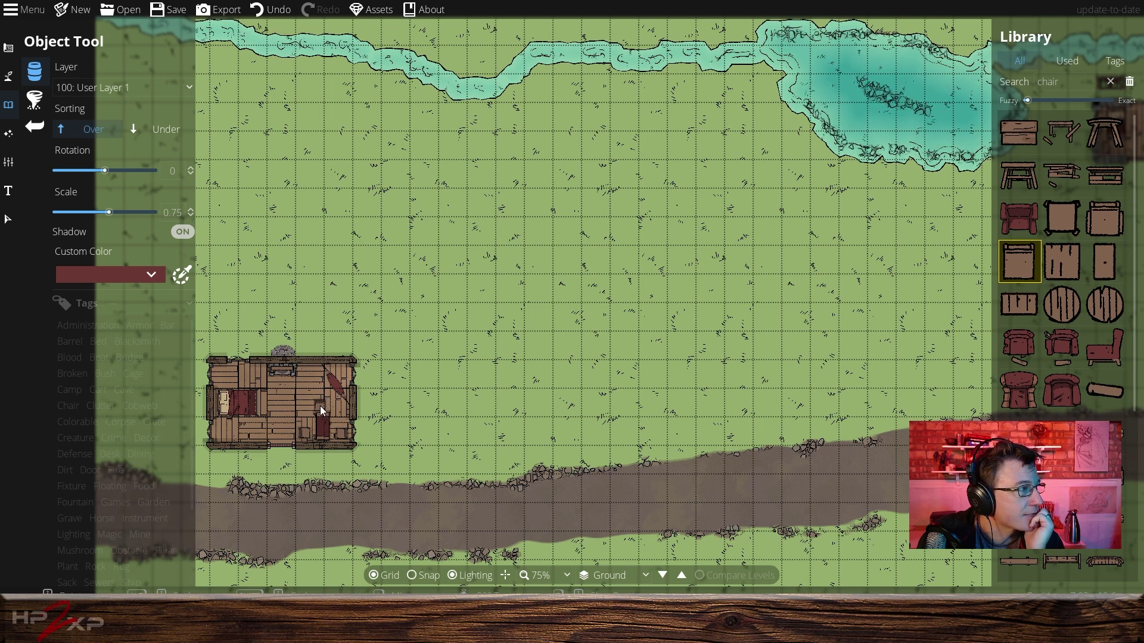
{"action": "left_click_drag", "start_coordinate": [102, 172], "coordinate": [95, 173]}
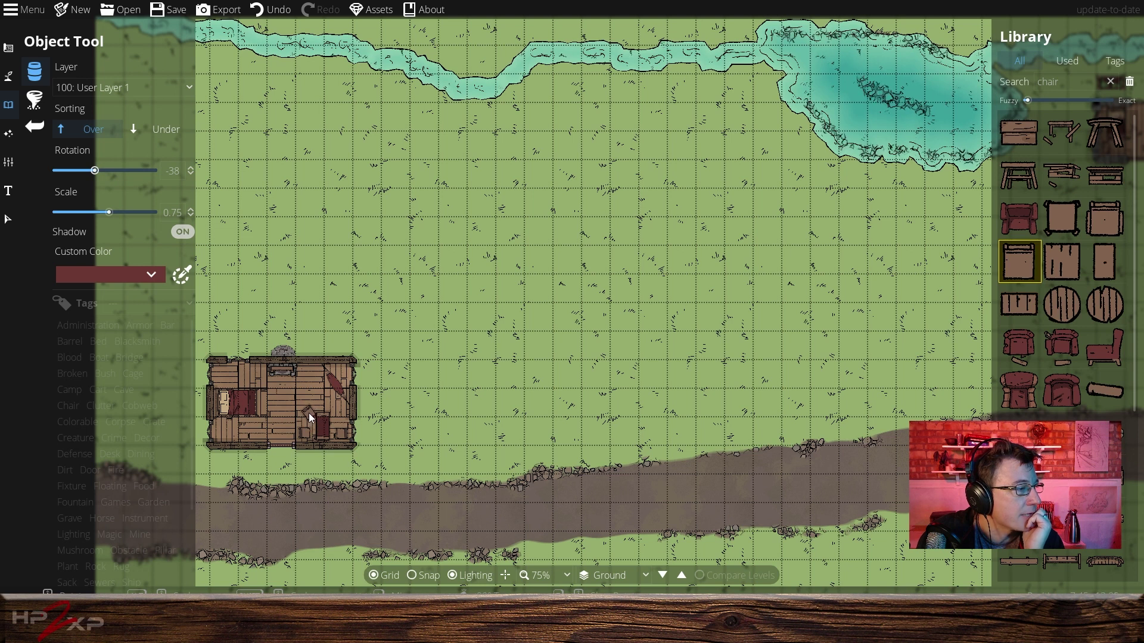
{"action": "left_click", "coordinate": [308, 415]}
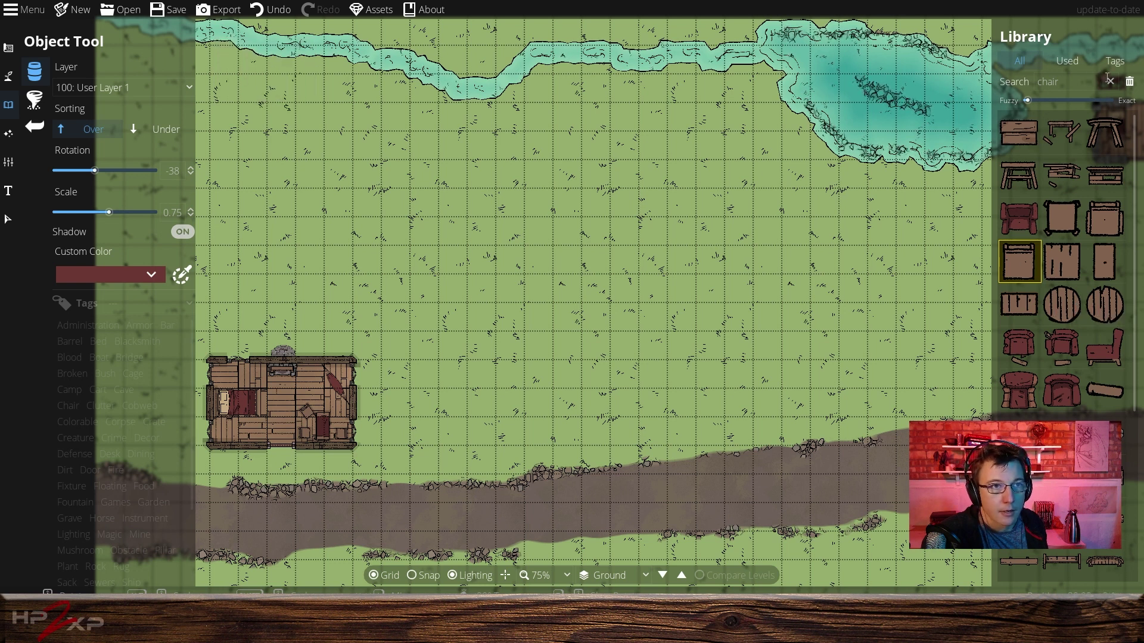
Search the object library for "chest" and select the plain wooden plank-topped chest.
{"action": "left_click", "coordinate": [1111, 83]}
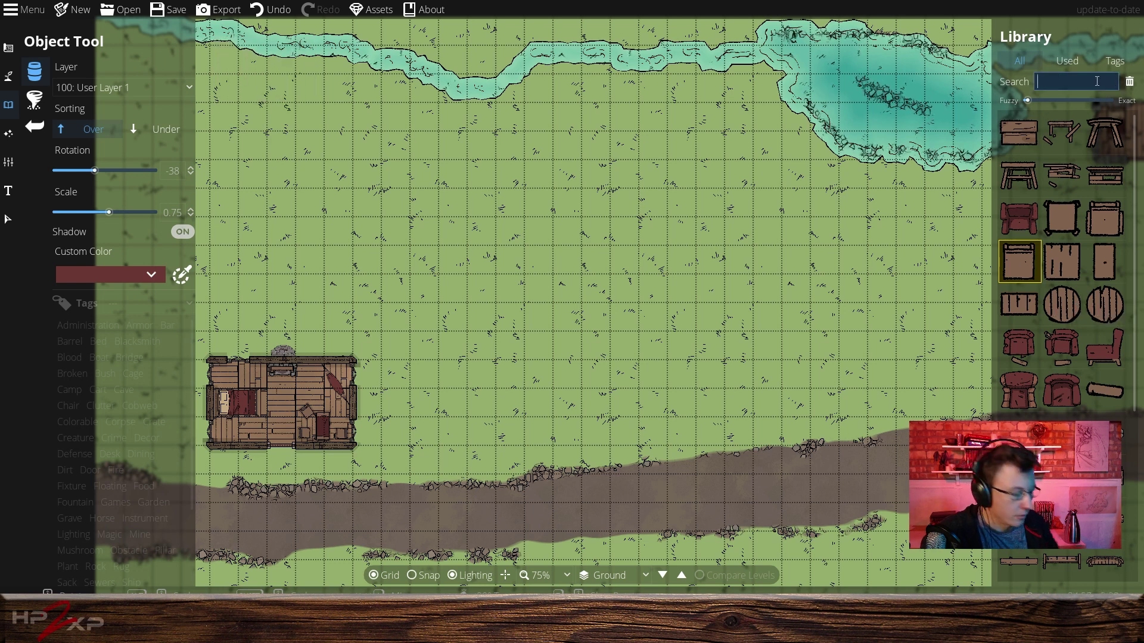
{"action": "type", "text": "chest"}
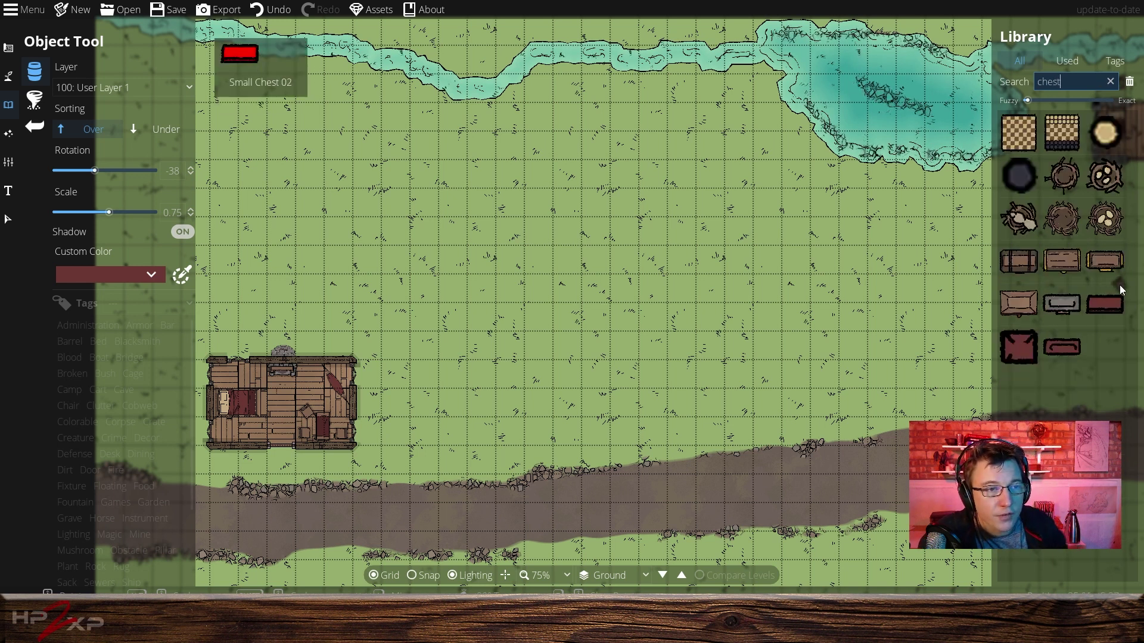
{"action": "left_click", "coordinate": [1060, 262]}
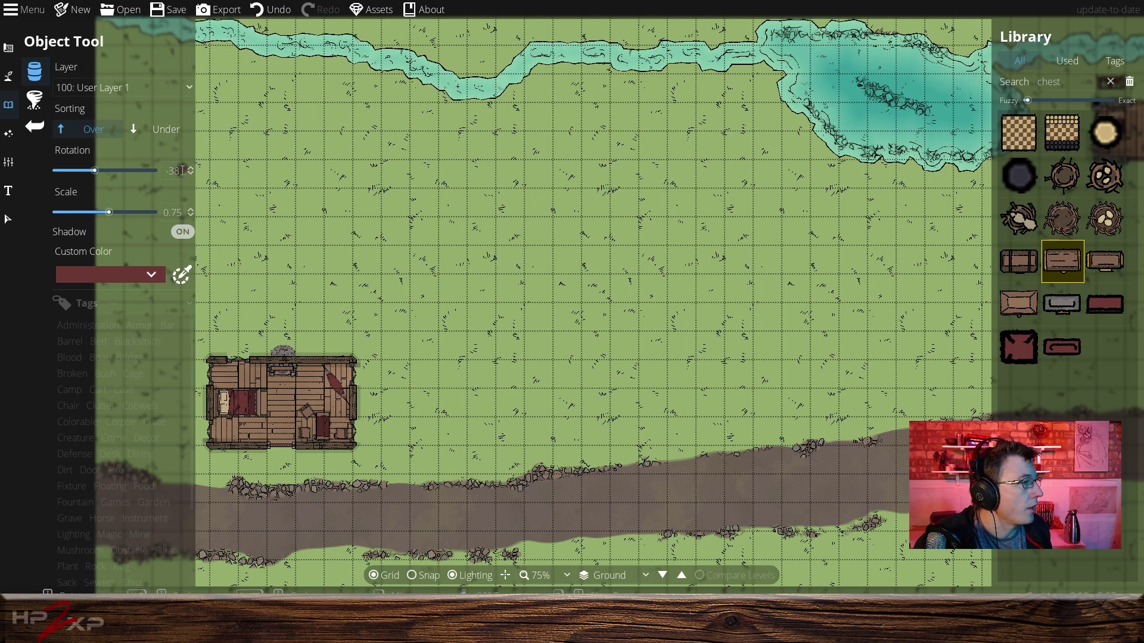
Set the chest's rotation to -90.
{"action": "left_click_drag", "start_coordinate": [185, 171], "coordinate": [147, 166]}
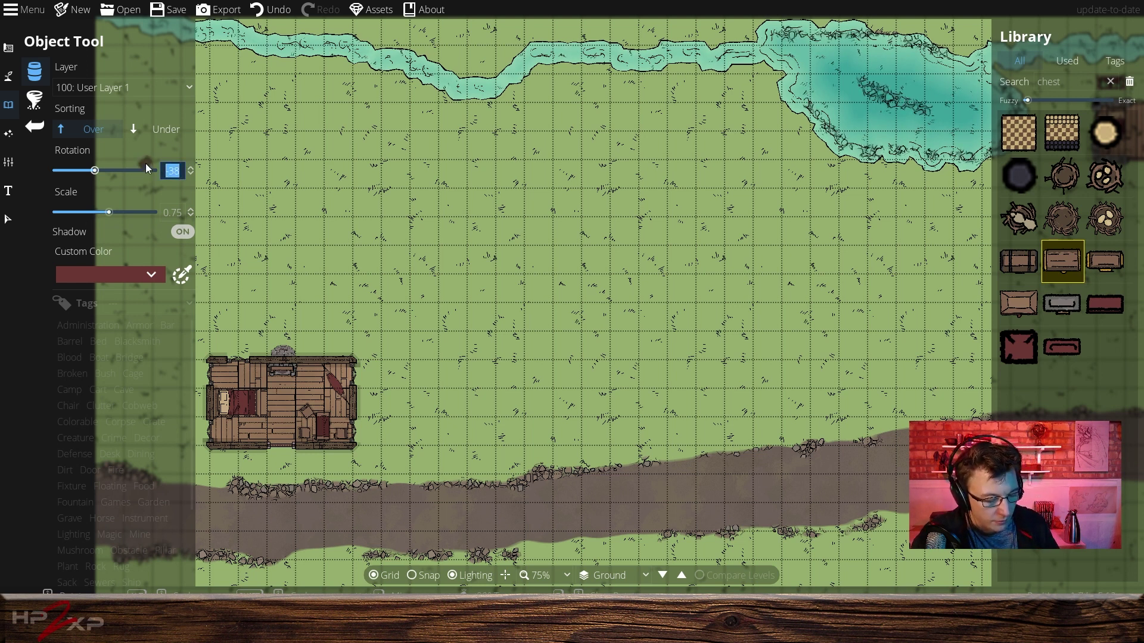
{"action": "type", "text": "-90"}
{"action": "key", "text": "Return"}
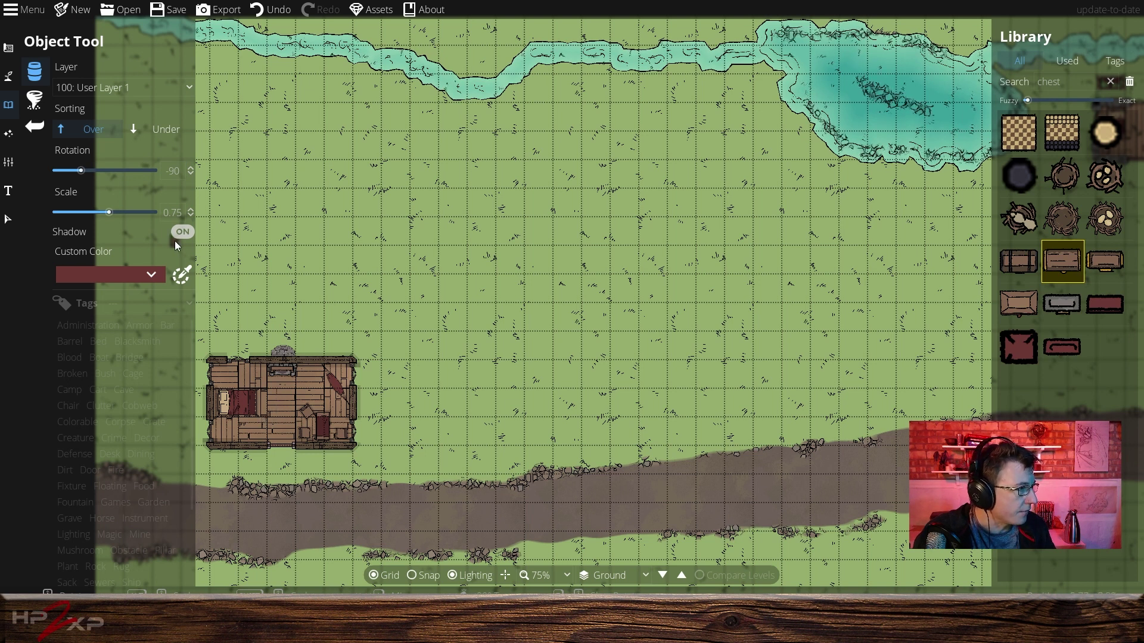
Set the chest's scale to 1 and rotation to -180, and place it below the bed in the cabin.
{"action": "left_click_drag", "start_coordinate": [181, 209], "coordinate": [155, 207]}
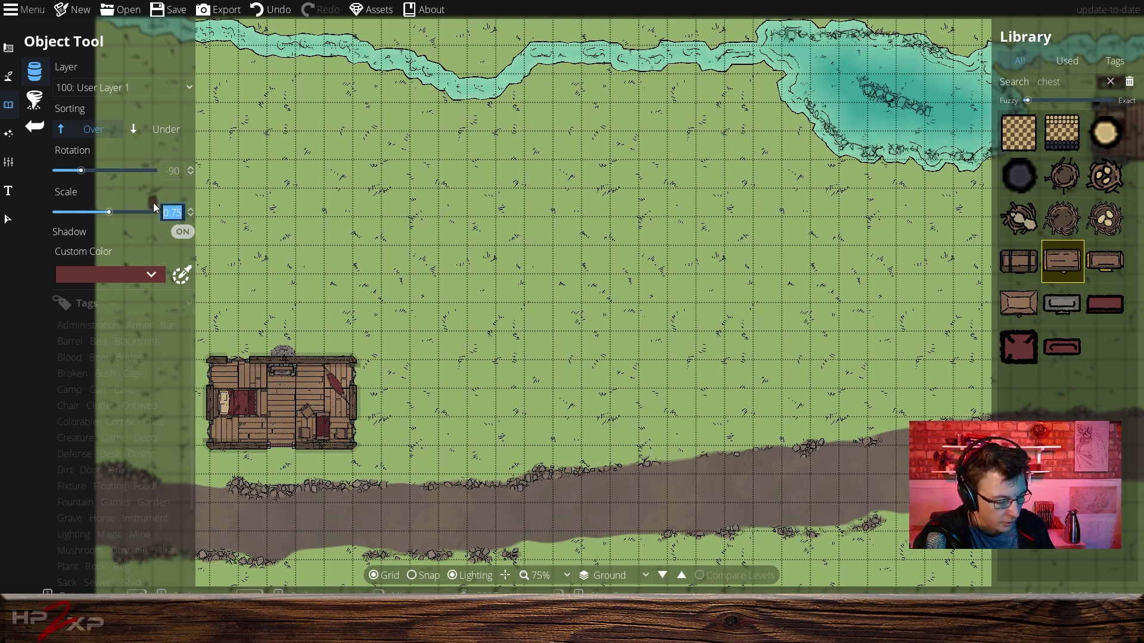
{"action": "type", "text": "1"}
{"action": "key", "text": "Return"}
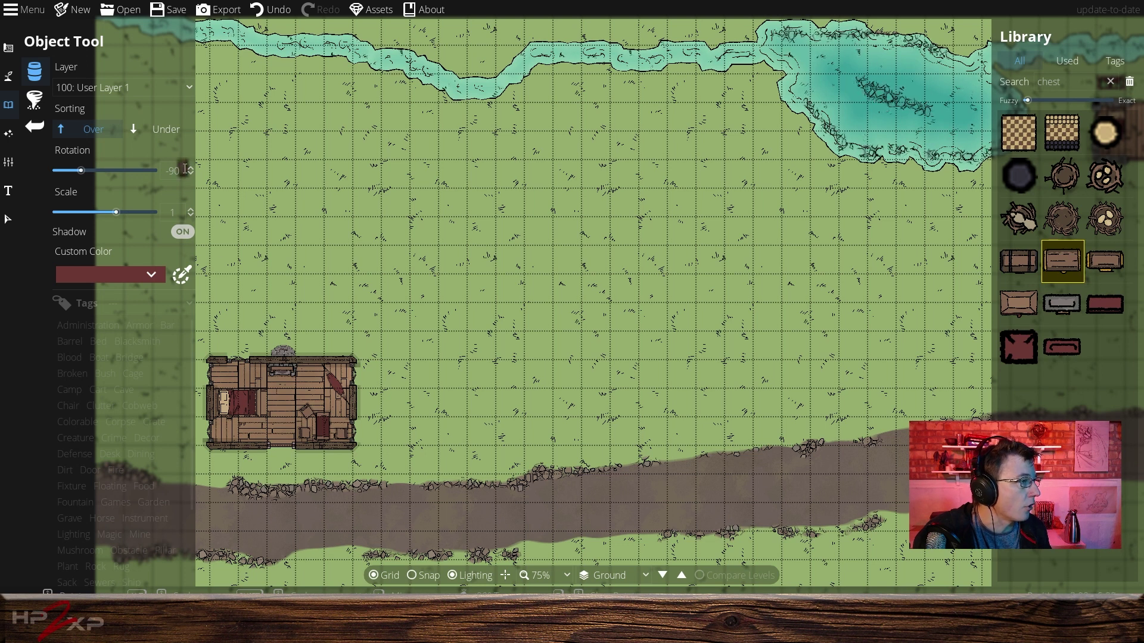
{"action": "left_click_drag", "start_coordinate": [185, 168], "coordinate": [148, 163]}
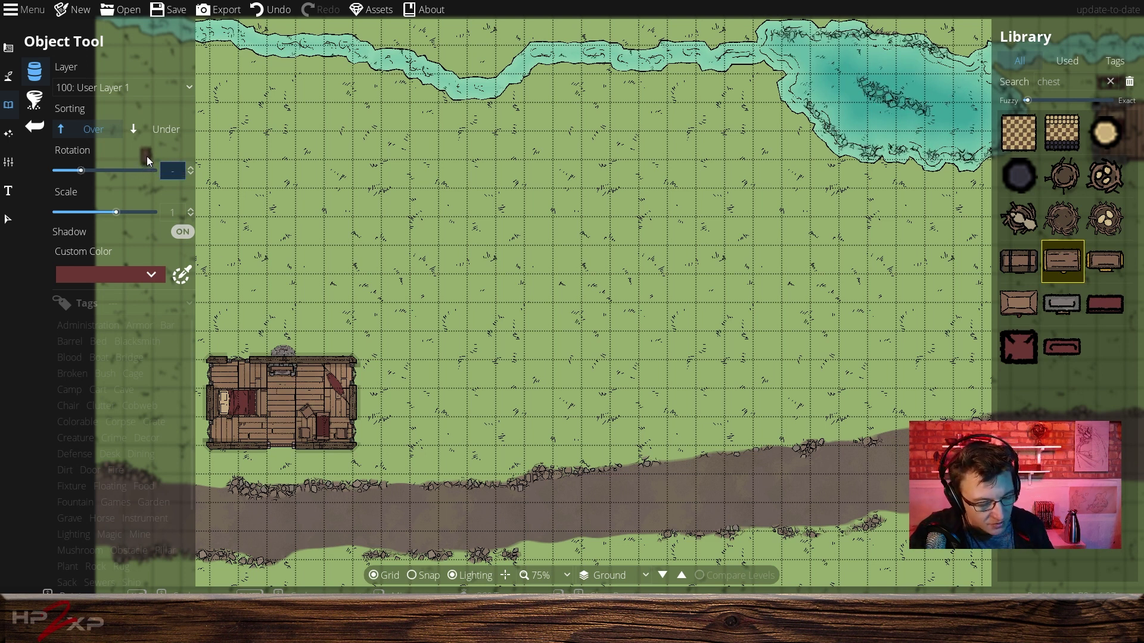
{"action": "type", "text": "-180"}
{"action": "key", "text": "Return"}
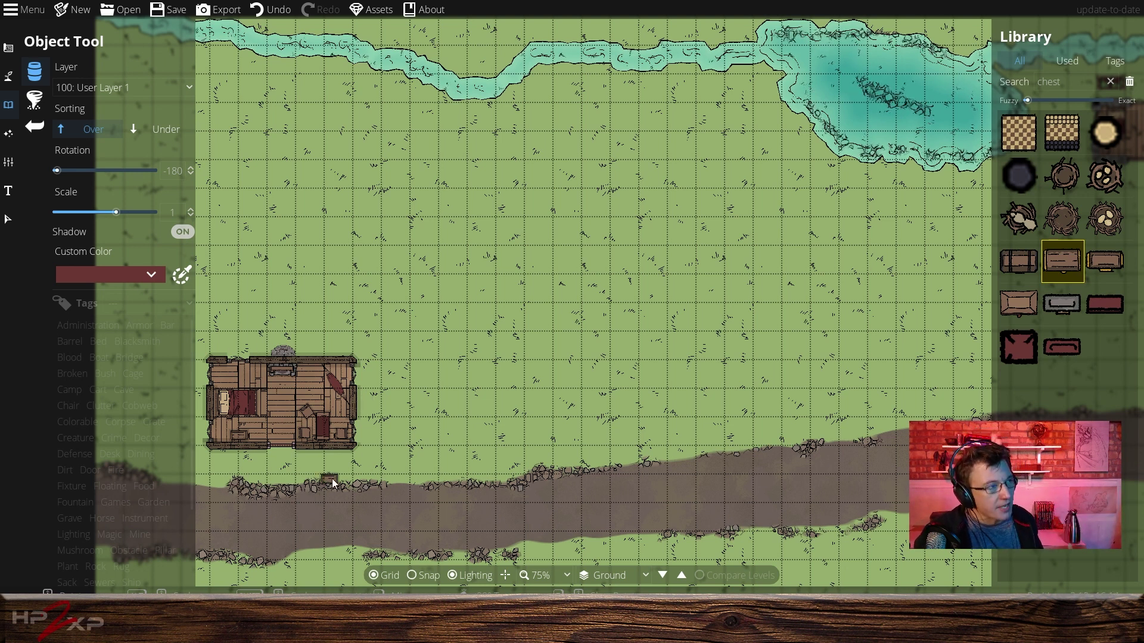
Clear the object library search and choose the brown wooden plank floor for the Building Tool.
{"action": "scroll", "coordinate": [727, 322], "scroll_direction": "down", "scroll_amount": 1}
{"action": "left_click_drag", "start_coordinate": [737, 330], "coordinate": [663, 317]}
{"action": "scroll", "coordinate": [662, 315], "scroll_direction": "up", "scroll_amount": 1}
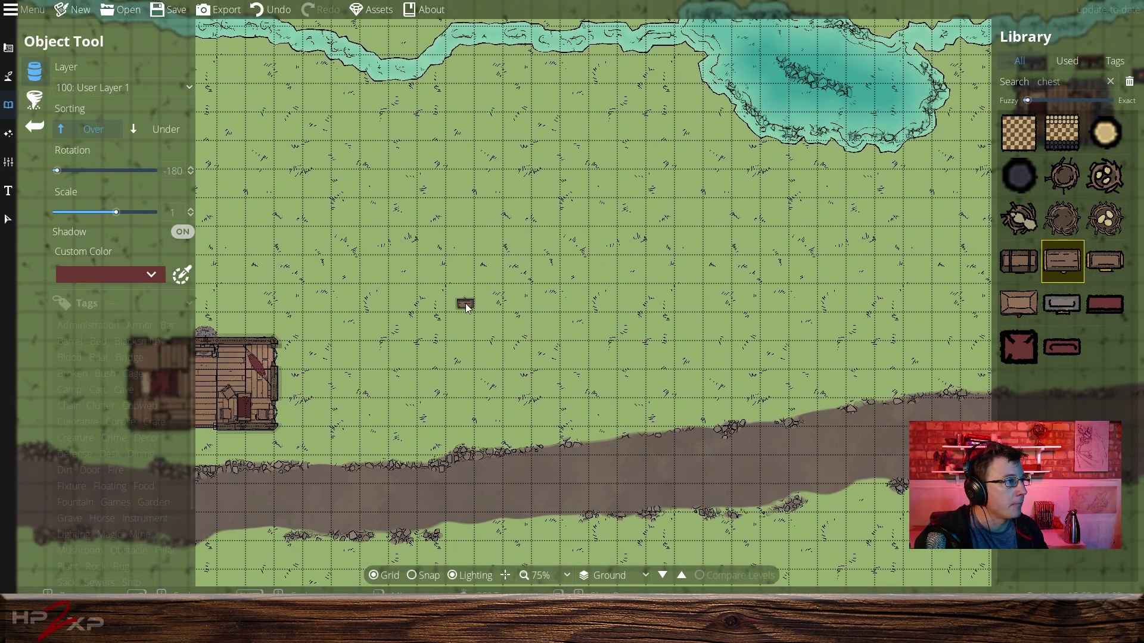
{"action": "left_click", "coordinate": [1110, 82]}
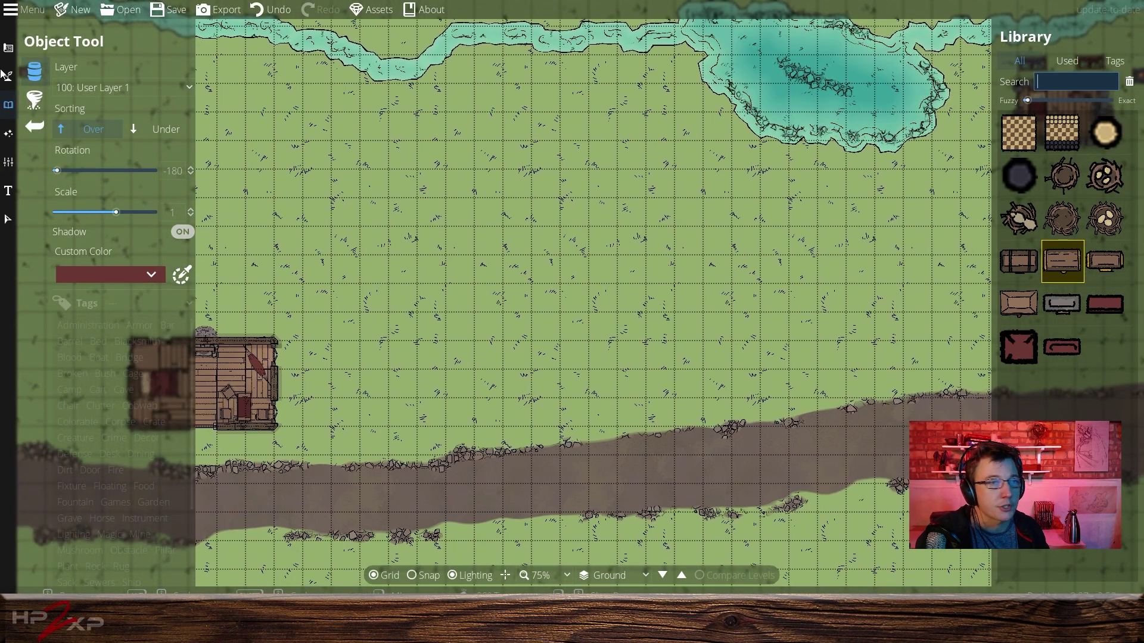
{"action": "left_click", "coordinate": [8, 49]}
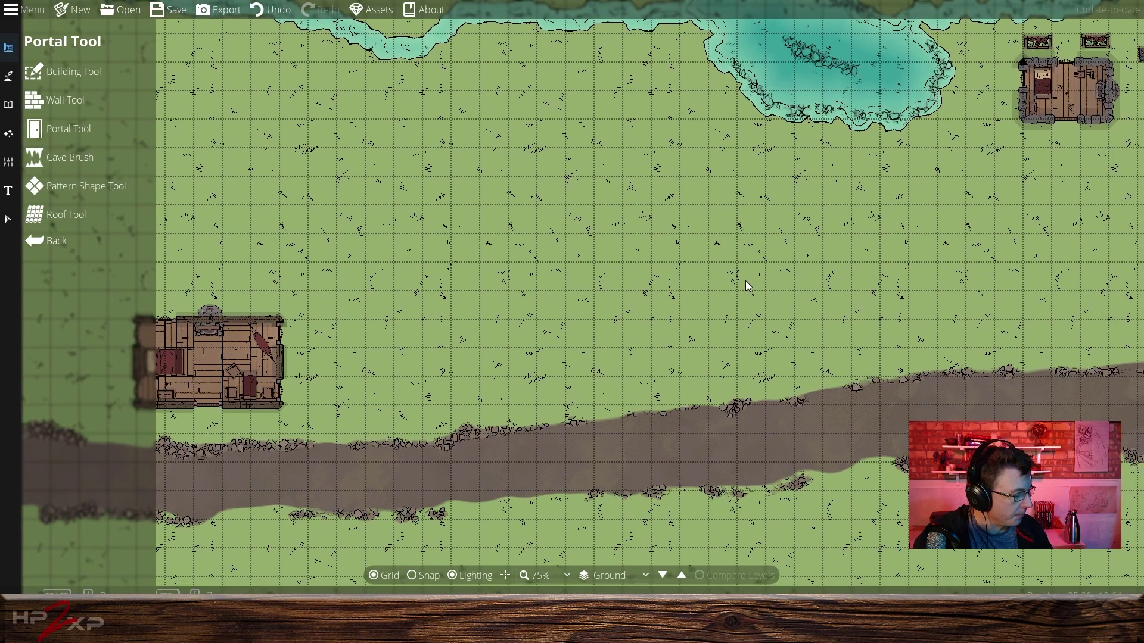
{"action": "scroll", "coordinate": [745, 277], "scroll_direction": "down", "scroll_amount": 4}
{"action": "scroll", "coordinate": [745, 274], "scroll_direction": "up", "scroll_amount": 2}
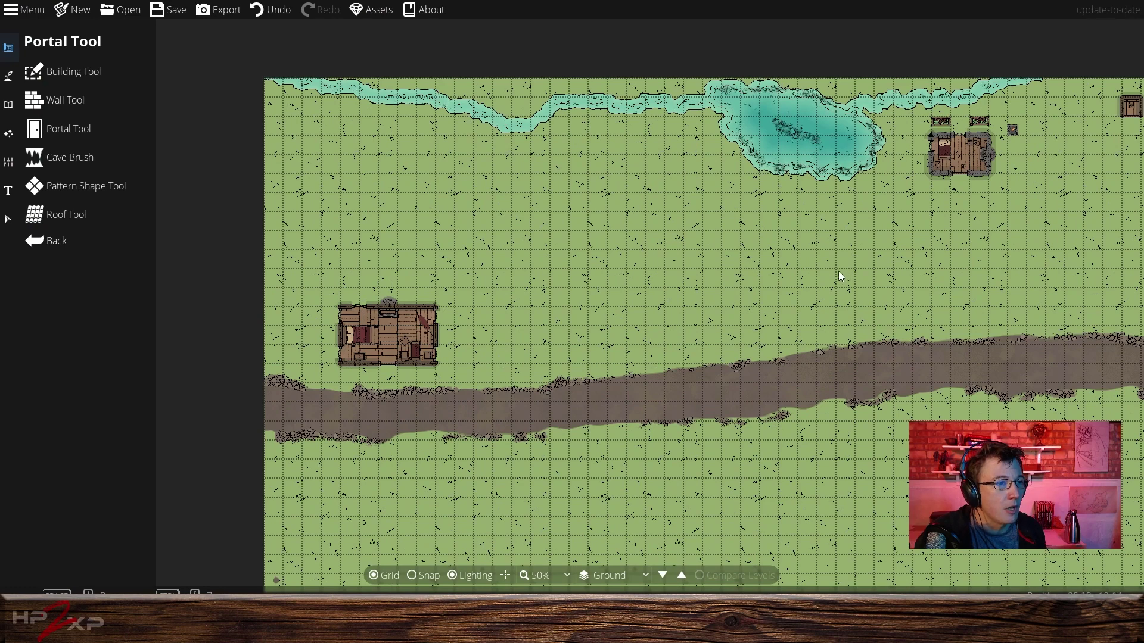
{"action": "left_click_drag", "start_coordinate": [797, 260], "coordinate": [751, 224]}
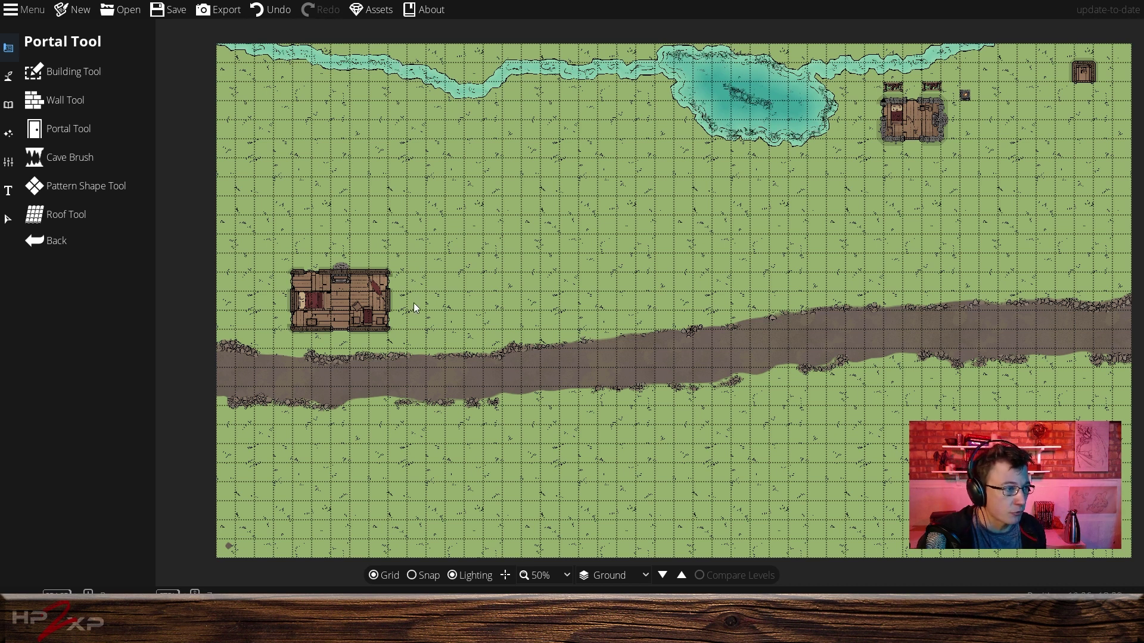
{"action": "left_click_drag", "start_coordinate": [464, 324], "coordinate": [514, 333]}
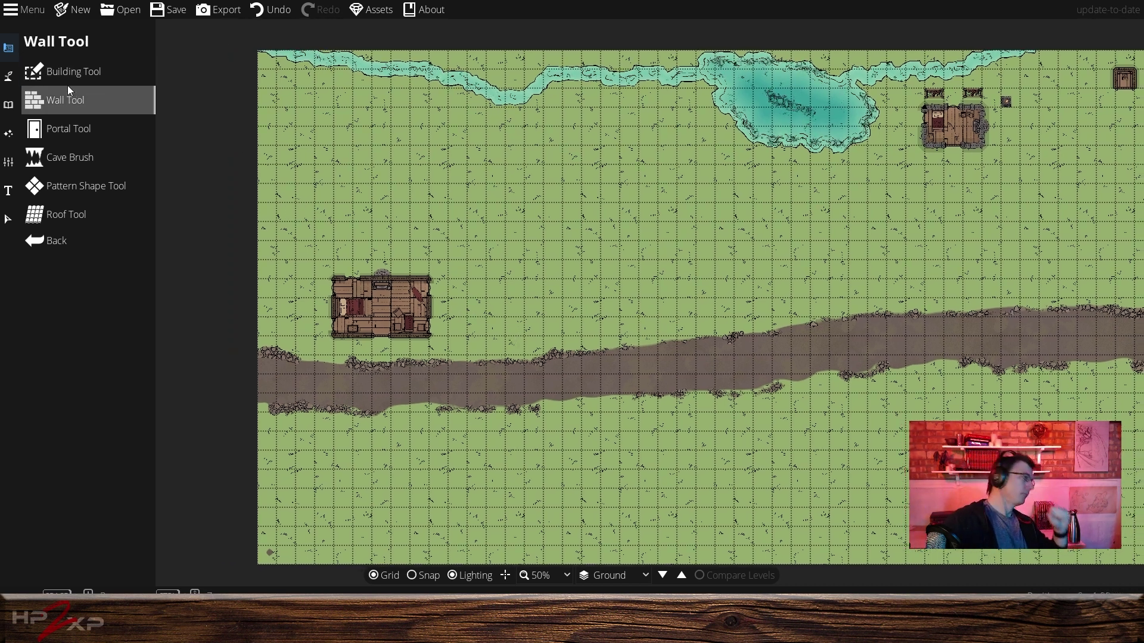
{"action": "left_click", "coordinate": [79, 73]}
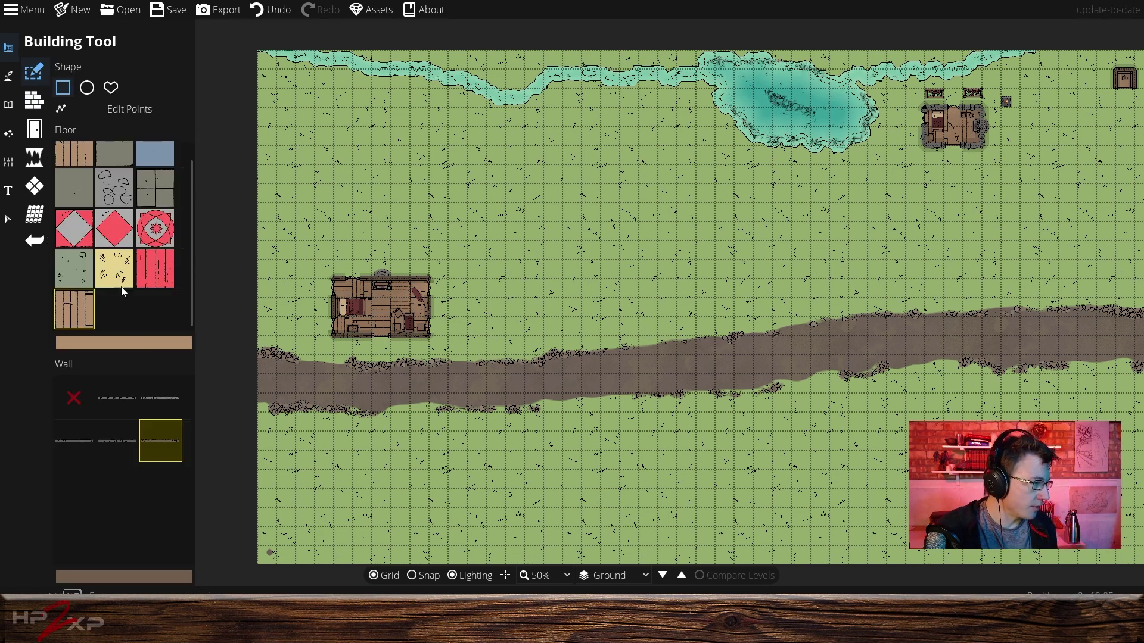
{"action": "left_click", "coordinate": [74, 157]}
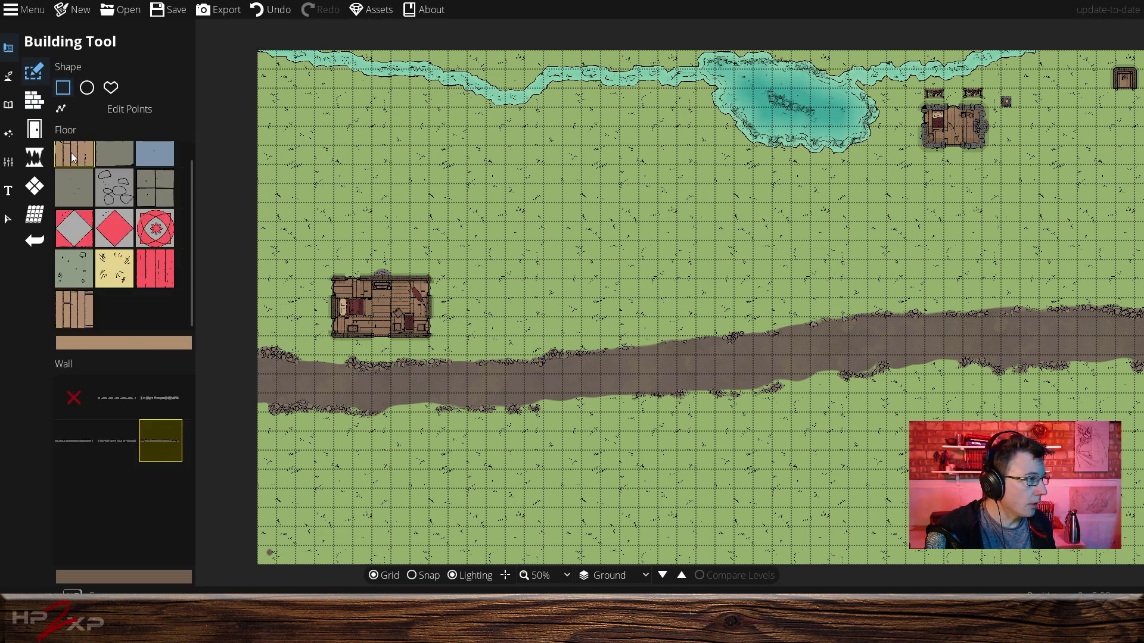
Turn on grid snapping and draw a one-square wooden outhouse above and to the left of the cabin.
{"action": "left_click_drag", "start_coordinate": [298, 242], "coordinate": [319, 264]}
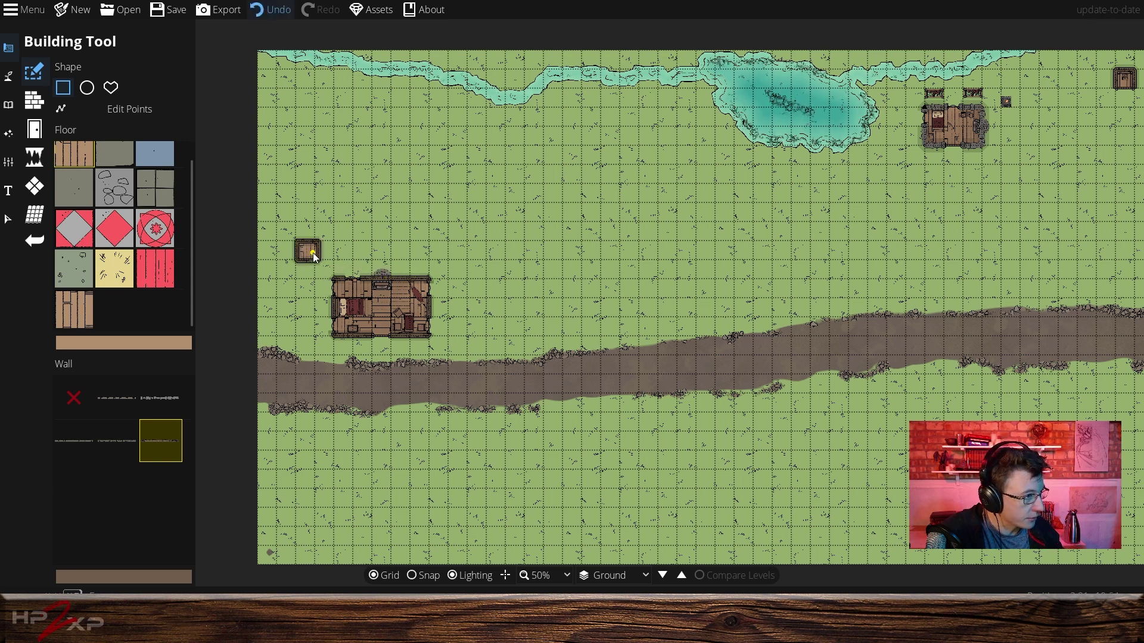
{"action": "key", "text": "ctrl+z"}
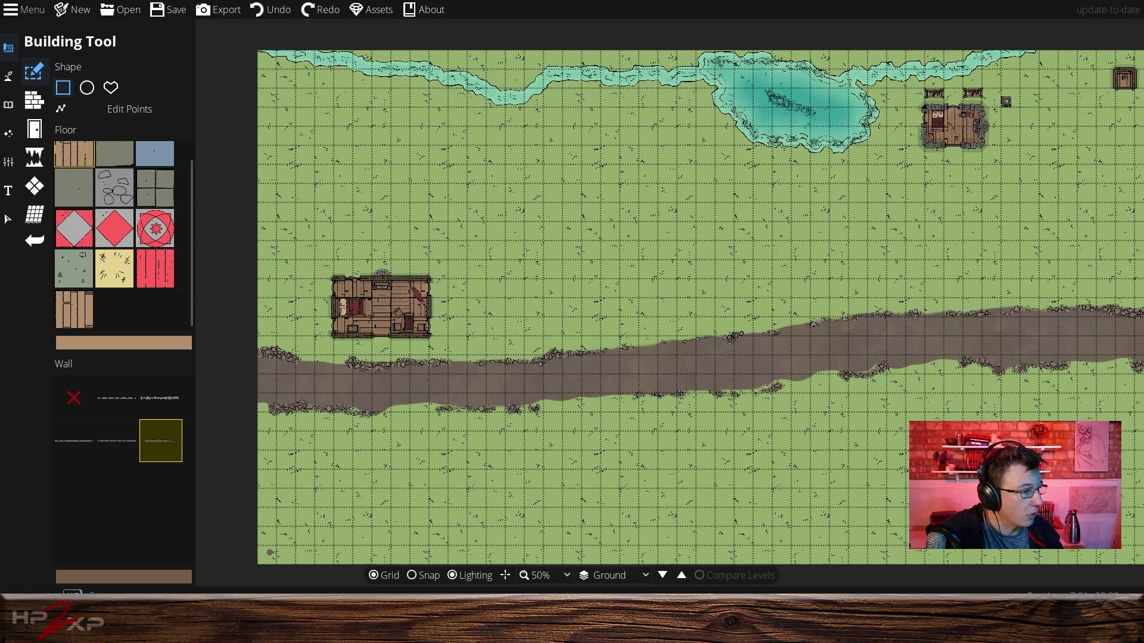
{"action": "left_click", "coordinate": [426, 575]}
{"action": "left_click_drag", "start_coordinate": [297, 244], "coordinate": [313, 256]}
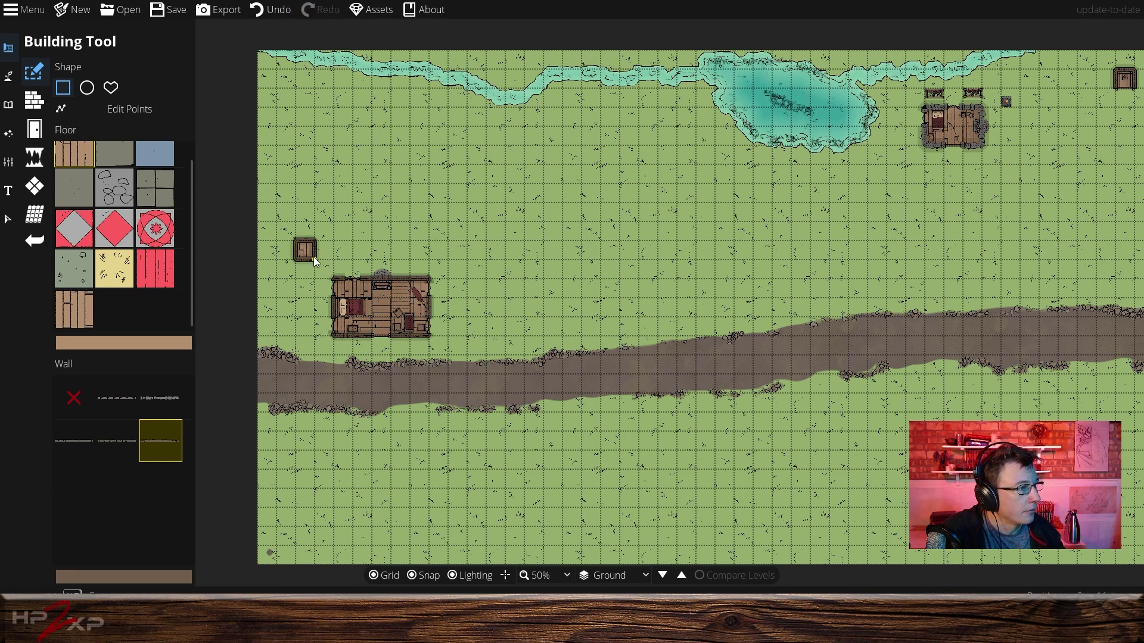
Place a door in the middle of the small outhouse's right wall.
{"action": "scroll", "coordinate": [314, 252], "scroll_direction": "up", "scroll_amount": 4}
{"action": "scroll", "coordinate": [316, 256], "scroll_direction": "up", "scroll_amount": 4}
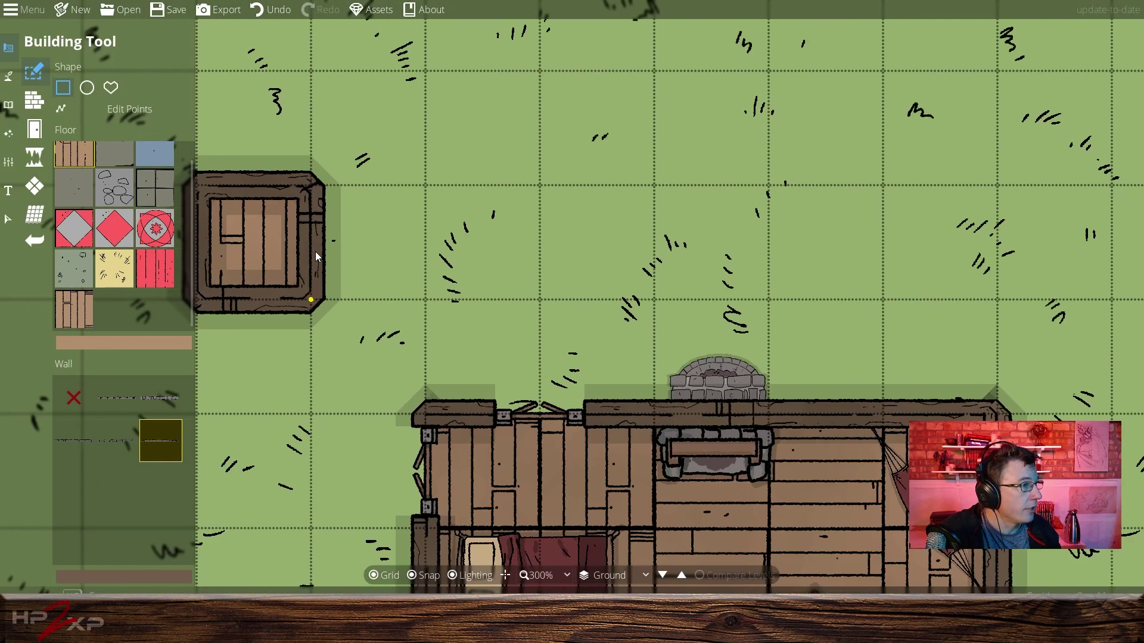
{"action": "left_click_drag", "start_coordinate": [358, 258], "coordinate": [552, 255]}
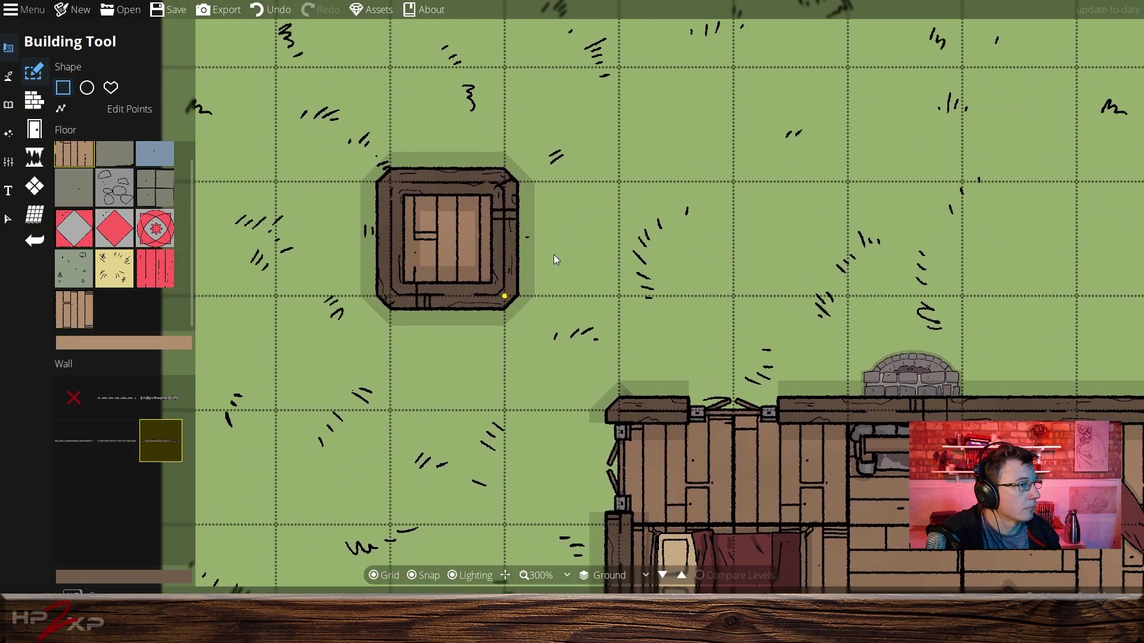
{"action": "left_click", "coordinate": [35, 129]}
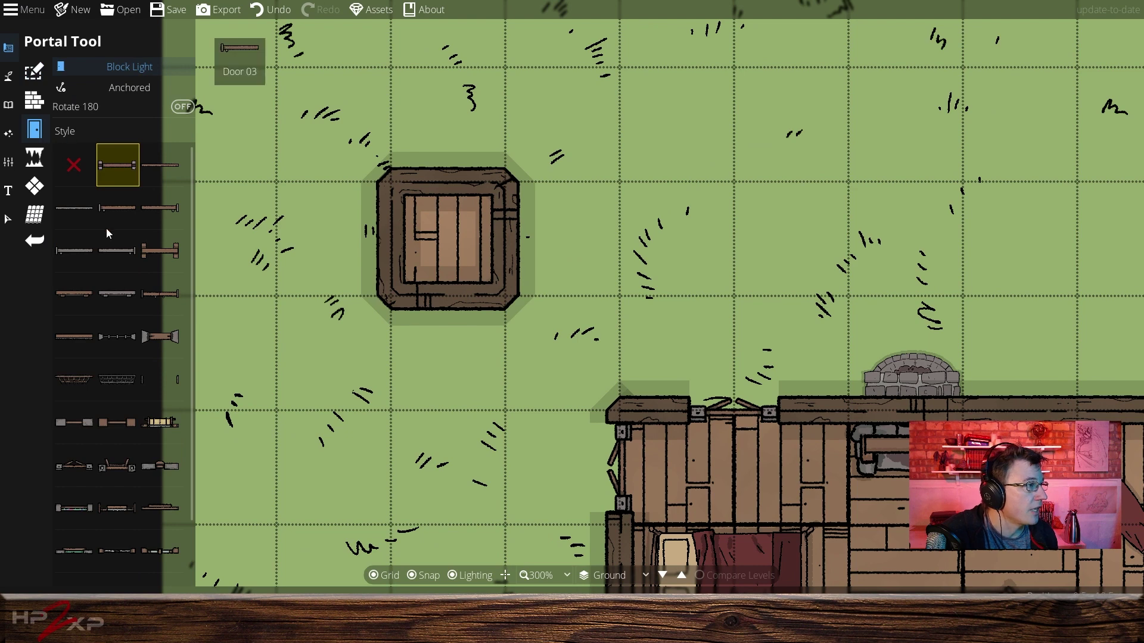
{"action": "left_click", "coordinate": [505, 248]}
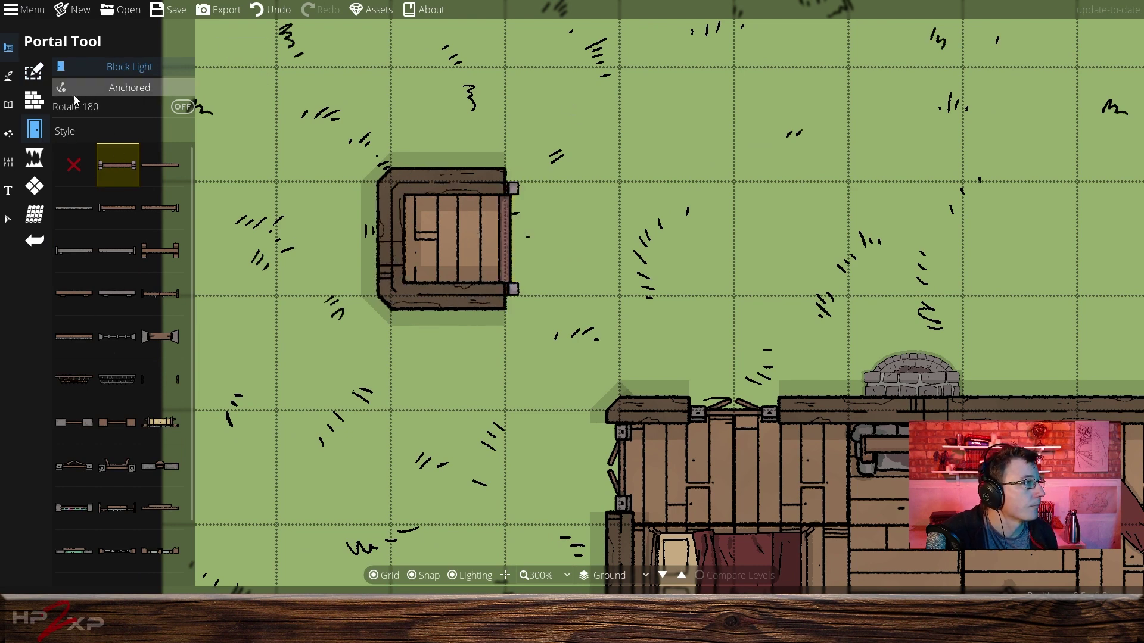
Search the object library for "toilet" and select the wooden toilet with the round lid.
{"action": "left_click", "coordinate": [36, 100]}
{"action": "left_click", "coordinate": [34, 75]}
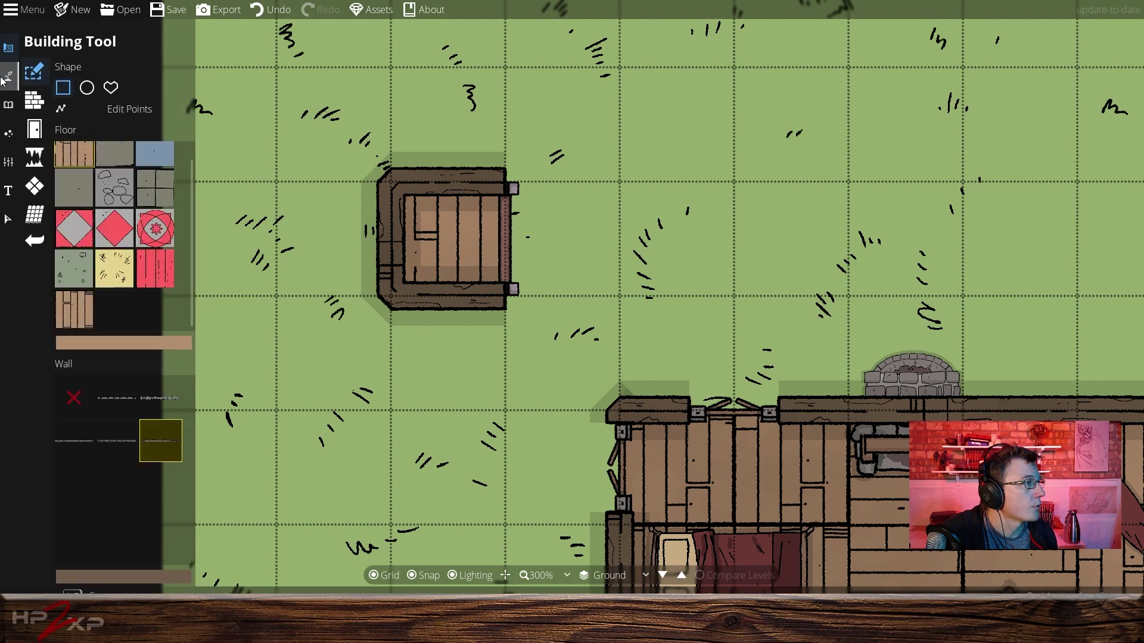
{"action": "left_click", "coordinate": [9, 104]}
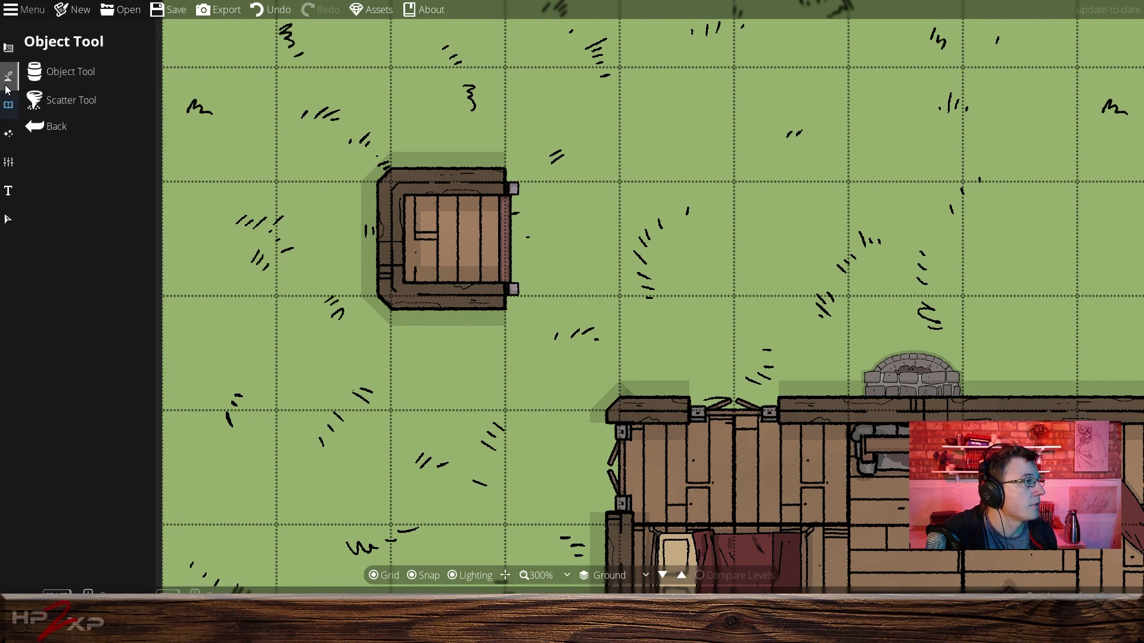
{"action": "left_click", "coordinate": [61, 78]}
{"action": "left_click", "coordinate": [1085, 82]}
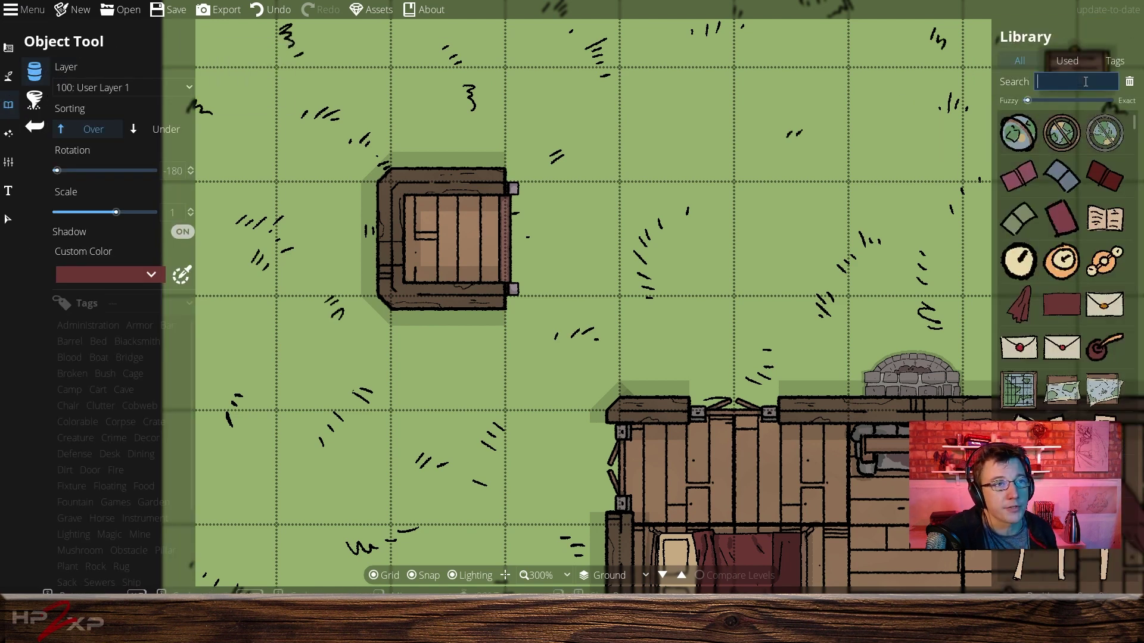
{"action": "type", "text": "toilet"}
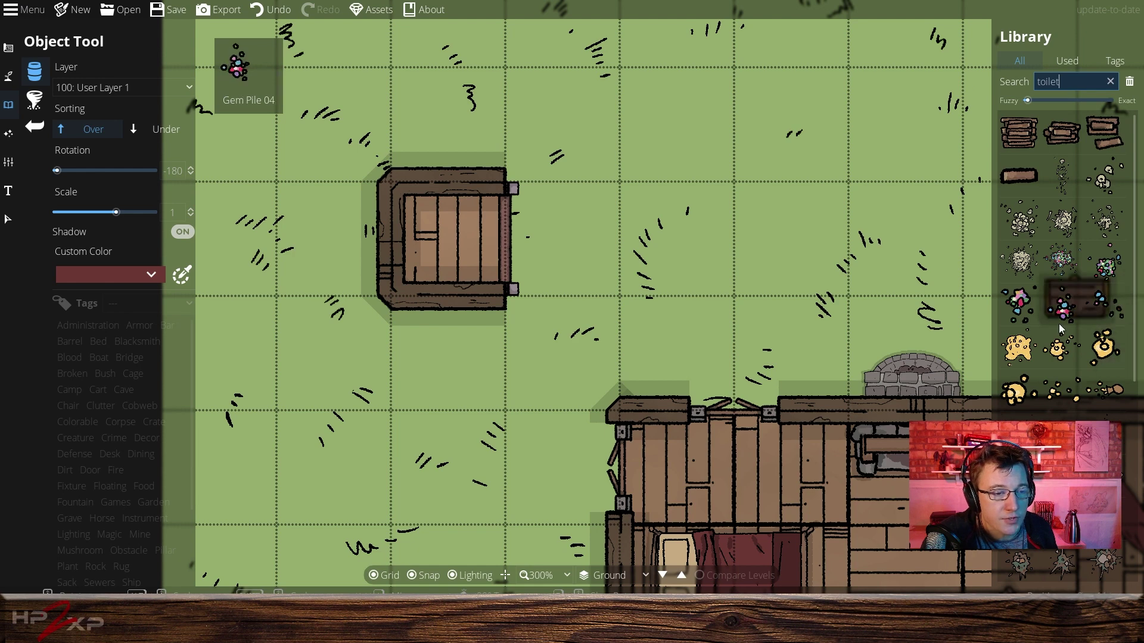
{"action": "scroll", "coordinate": [1060, 328], "scroll_direction": "down", "scroll_amount": 5}
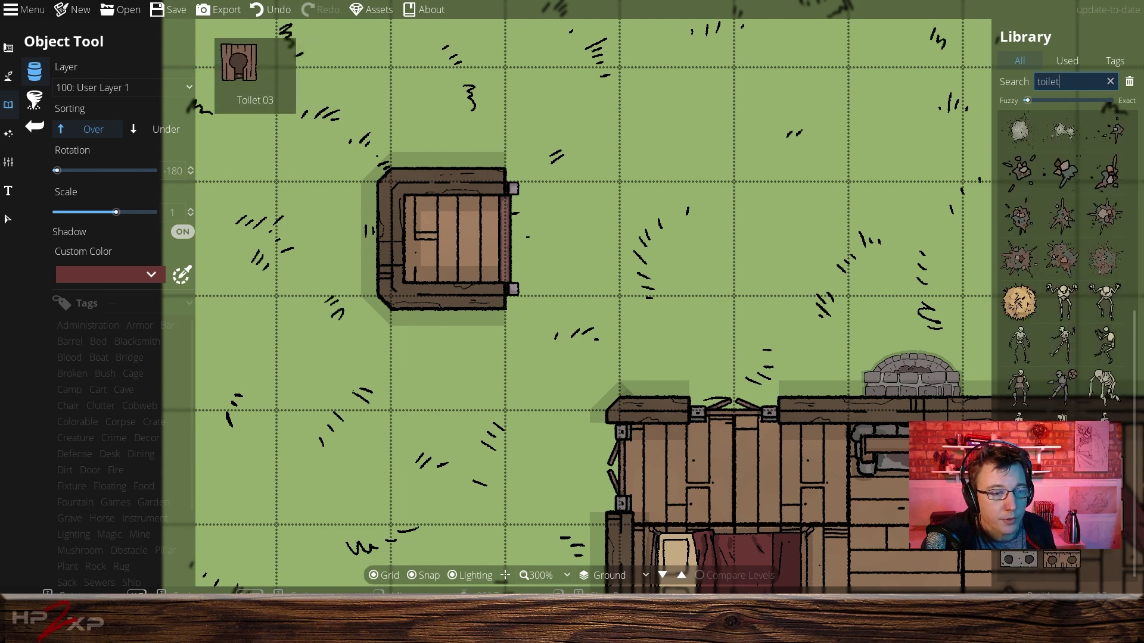
{"action": "left_click", "coordinate": [1019, 471]}
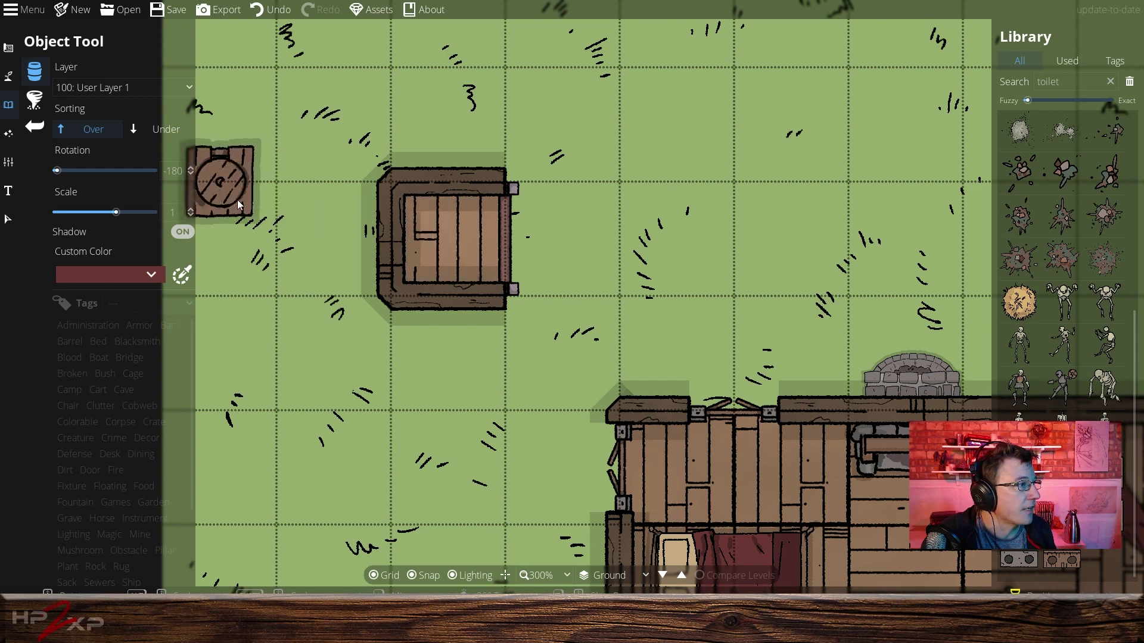
Set the toilet's rotation to -90.
{"action": "left_click", "coordinate": [178, 171]}
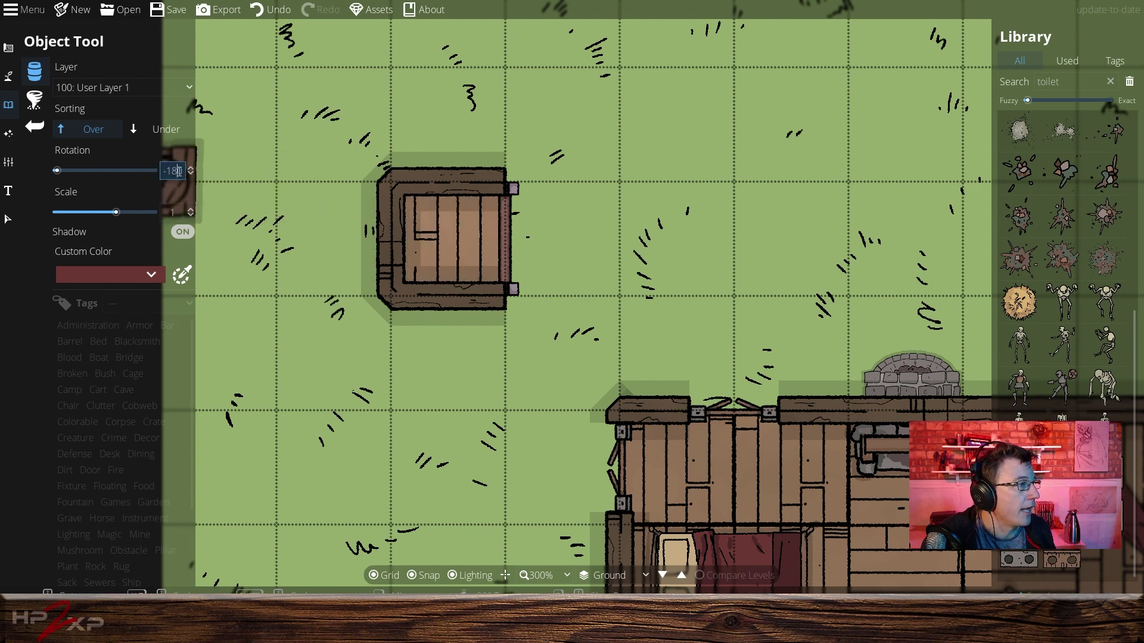
{"action": "key", "text": "BackSpace"}
{"action": "key", "text": "BackSpace"}
{"action": "key", "text": "BackSpace"}
{"action": "key", "text": "BackSpace"}
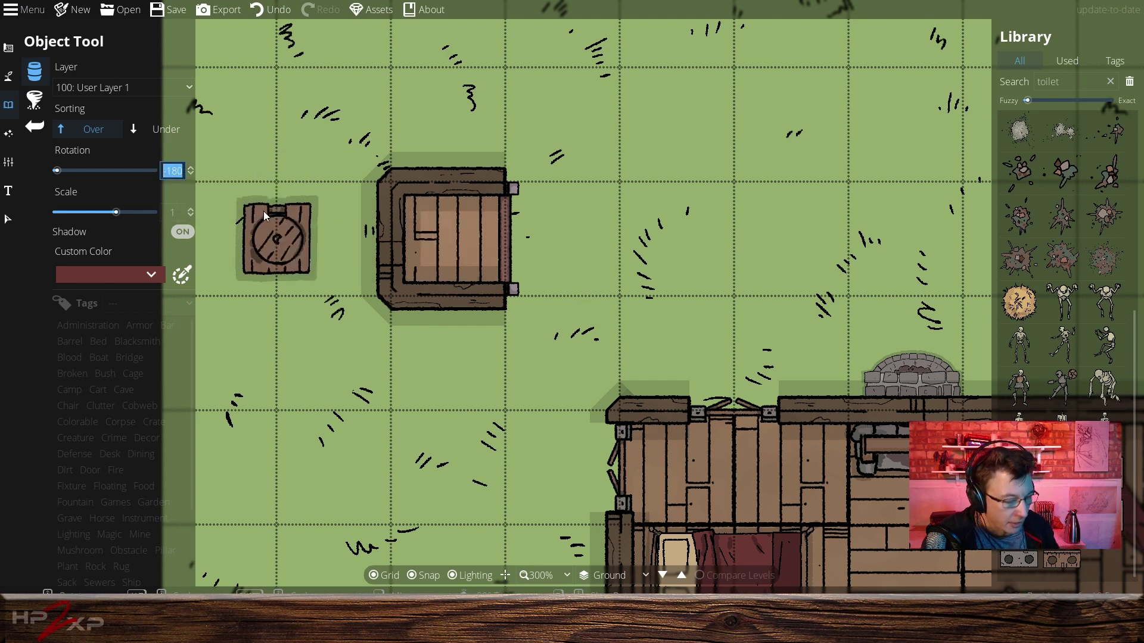
{"action": "type", "text": "-90"}
{"action": "key", "text": "Return"}
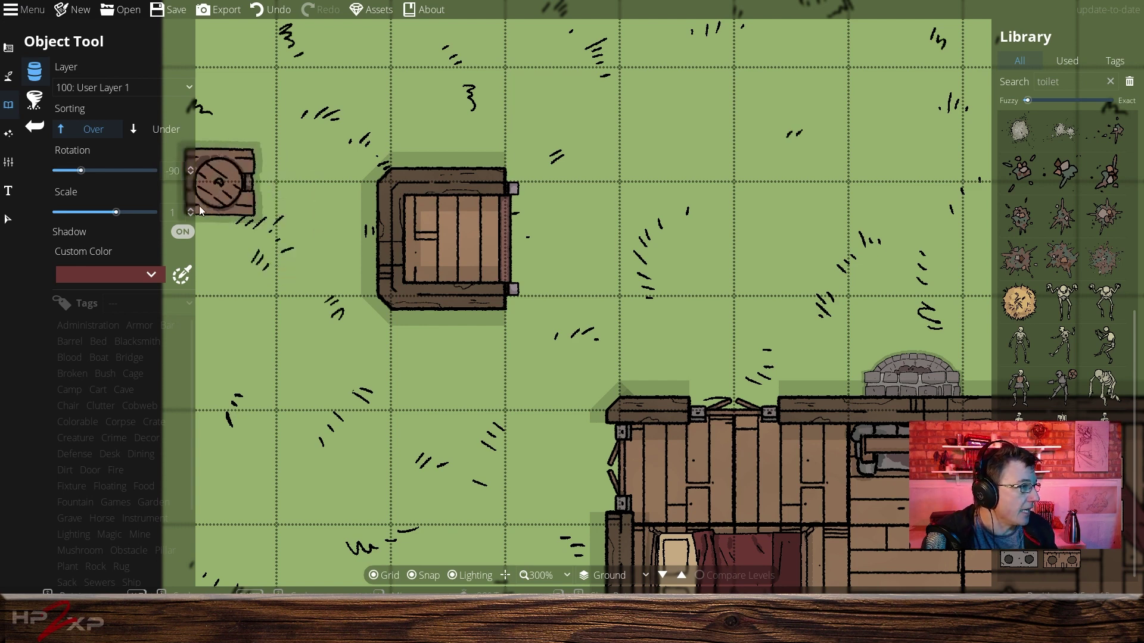
Set the toilet's scale to 0.73, undo the stray placement outside the outhouse, and turn off grid snapping.
{"action": "left_click_drag", "start_coordinate": [118, 212], "coordinate": [103, 214]}
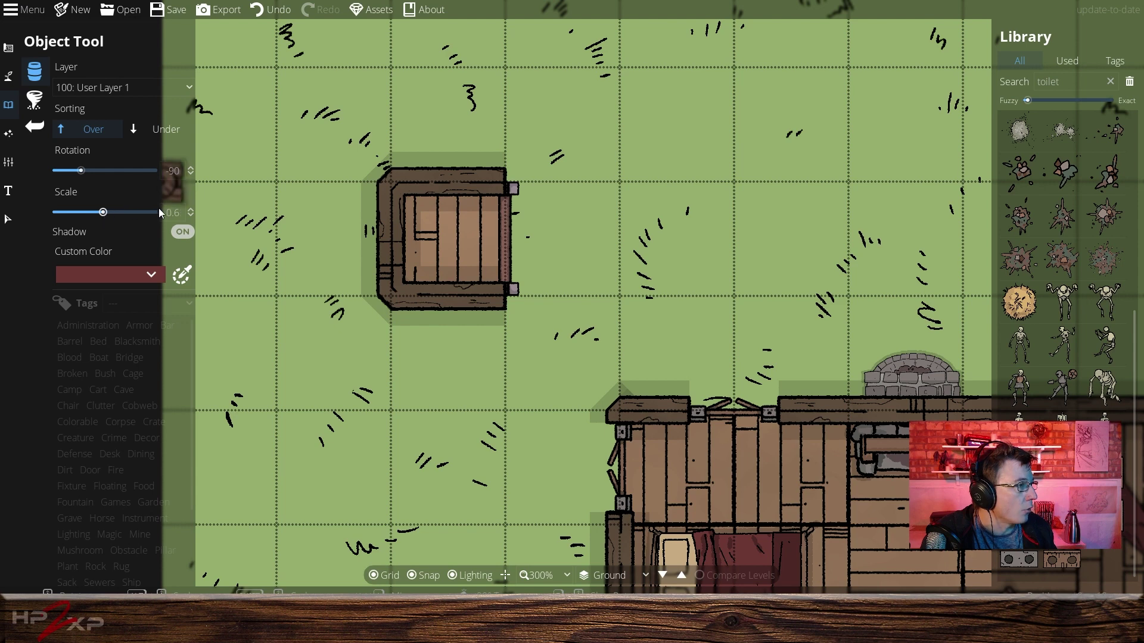
{"action": "left_click", "coordinate": [192, 210]}
{"action": "scroll", "coordinate": [191, 210], "scroll_direction": "up", "scroll_amount": 9}
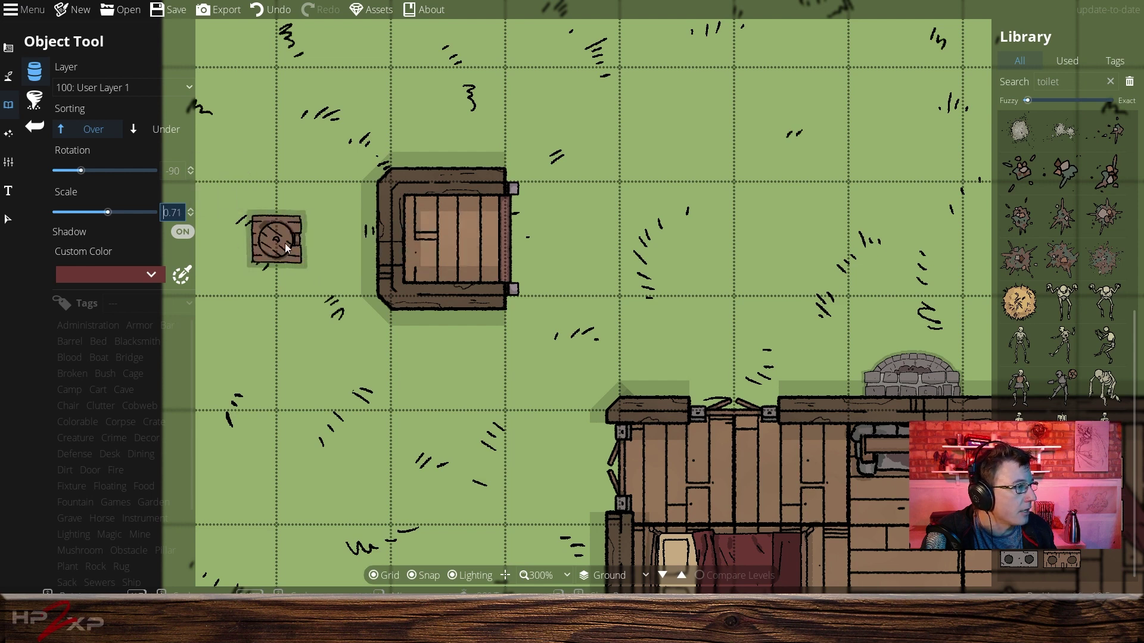
{"action": "scroll", "coordinate": [191, 209], "scroll_direction": "up", "scroll_amount": 2}
{"action": "left_click", "coordinate": [192, 209]}
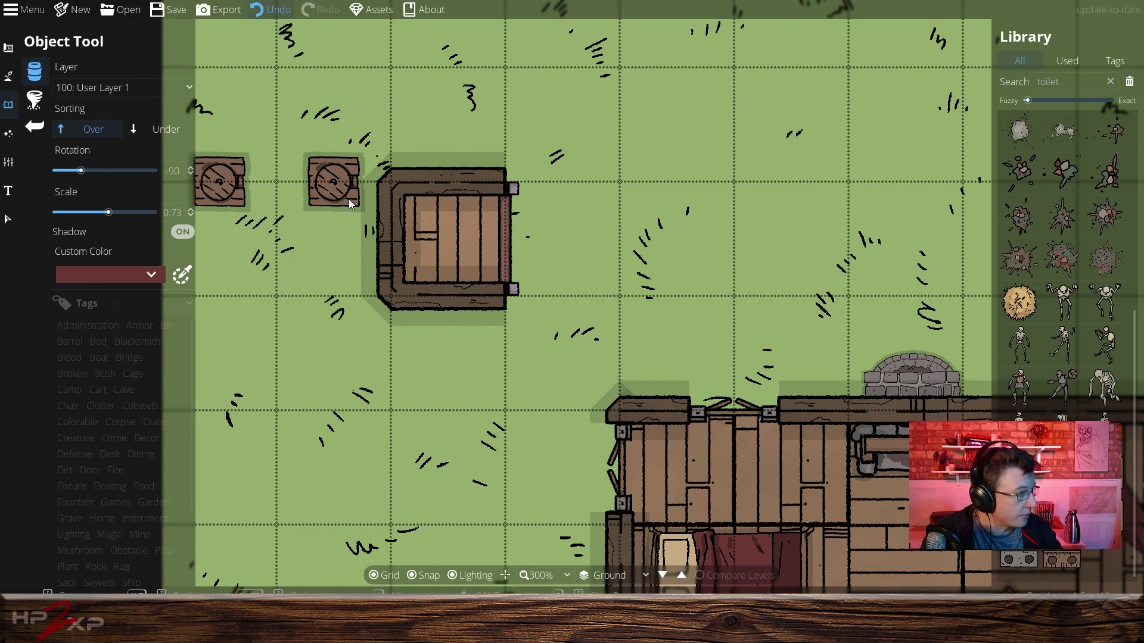
{"action": "key", "text": "ctrl+z"}
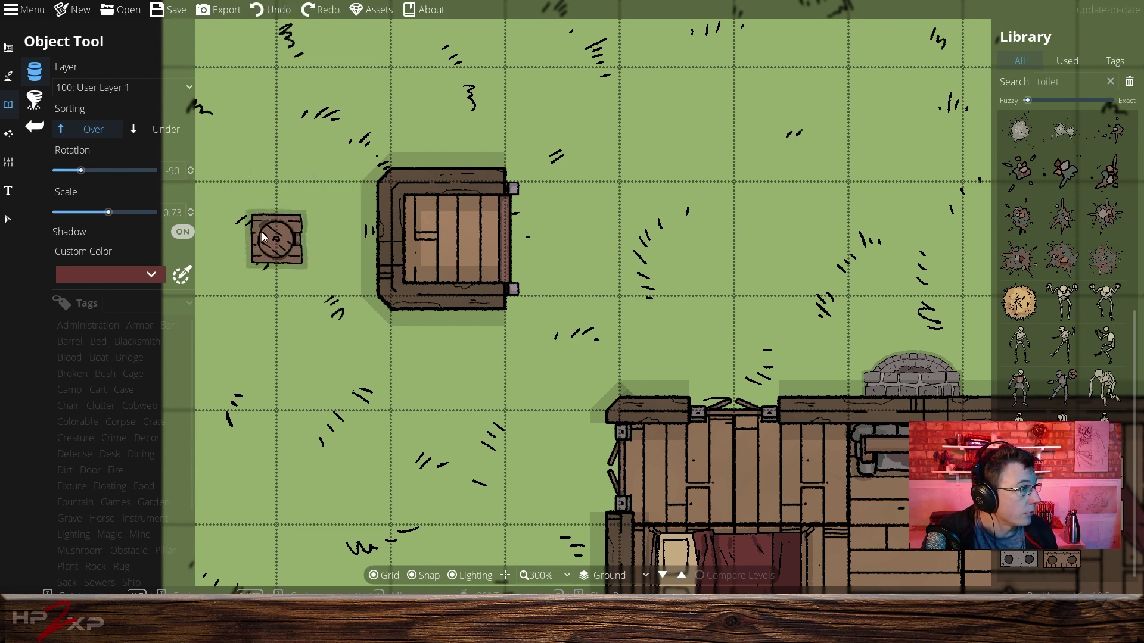
{"action": "left_click", "coordinate": [417, 573]}
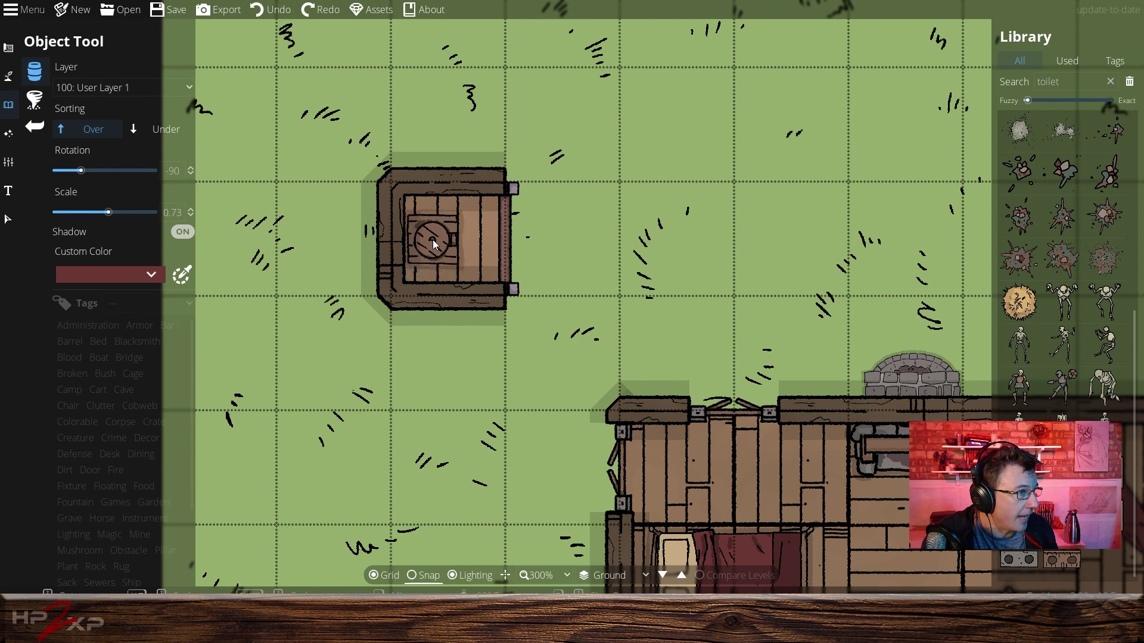
Place the toilet inside the outhouse against its left wall and clear the object library search.
{"action": "left_click", "coordinate": [430, 239]}
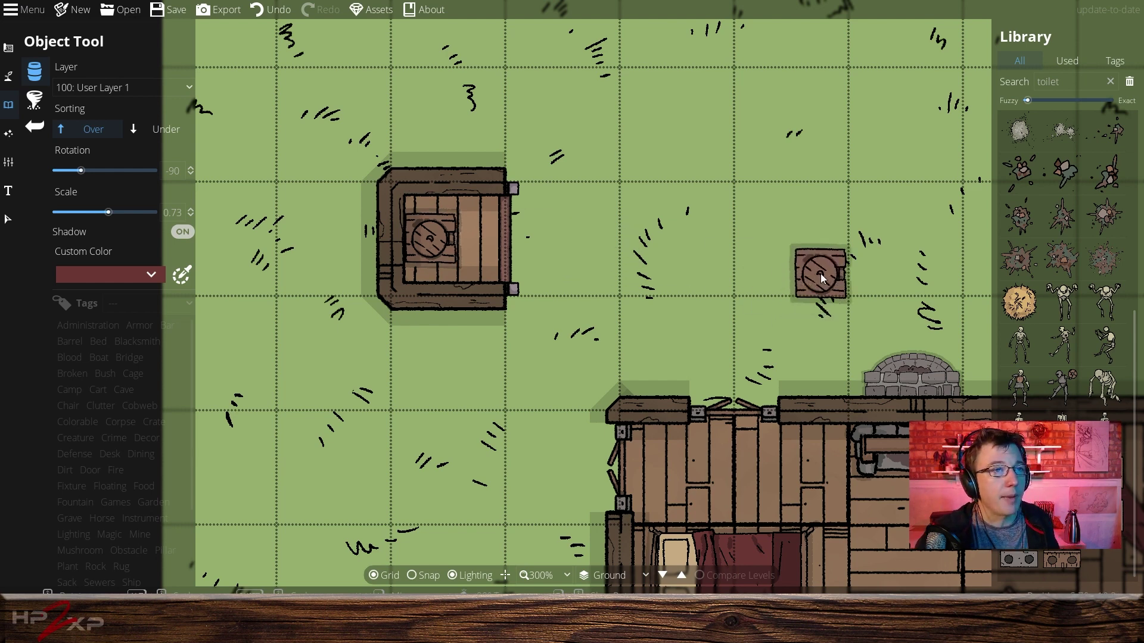
{"action": "left_click", "coordinate": [1110, 82]}
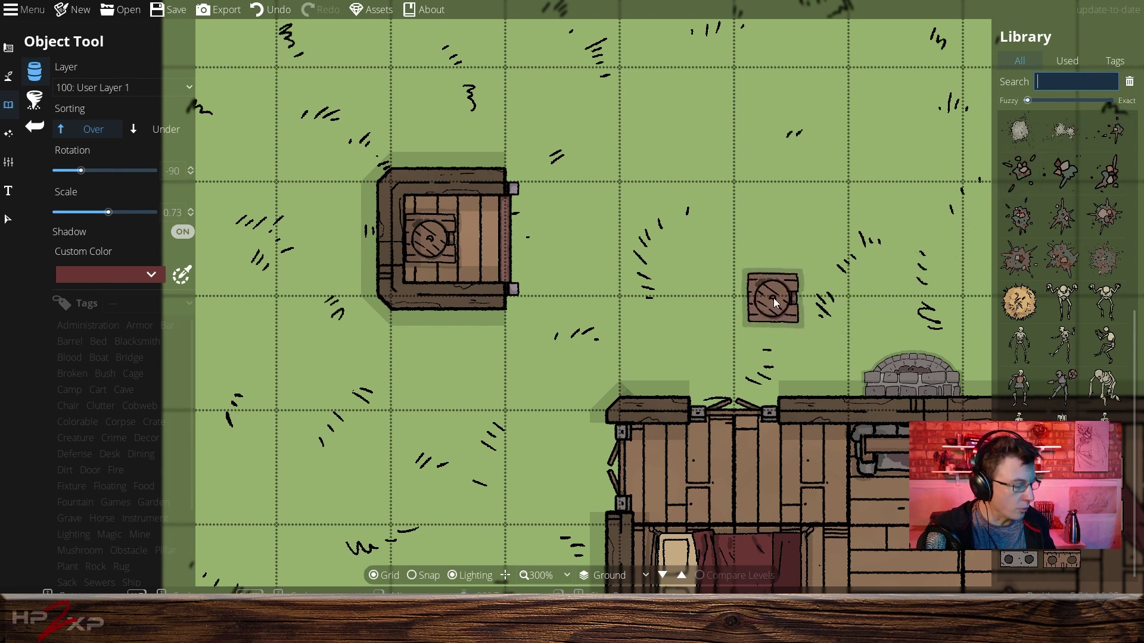
Paint Terrain Dirt with brush size 1 along the cabin's upper, left and lower-left edges and across to the outhouse door.
{"action": "key", "text": "space"}
{"action": "left_click_drag", "start_coordinate": [773, 297], "coordinate": [717, 192]}
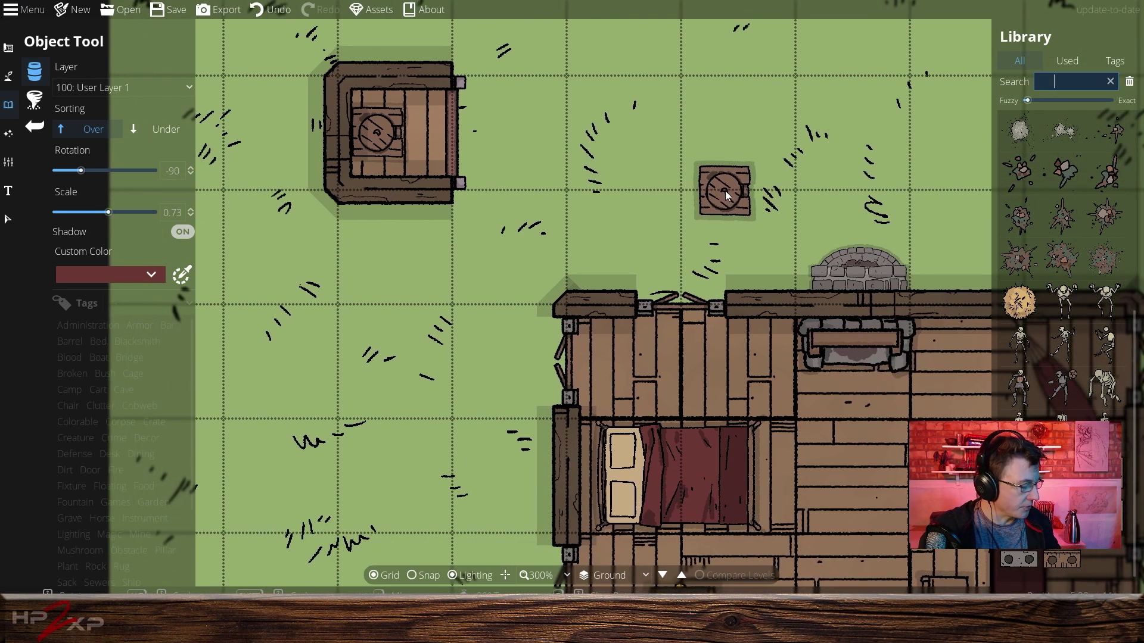
{"action": "scroll", "coordinate": [726, 192], "scroll_direction": "down", "scroll_amount": 4}
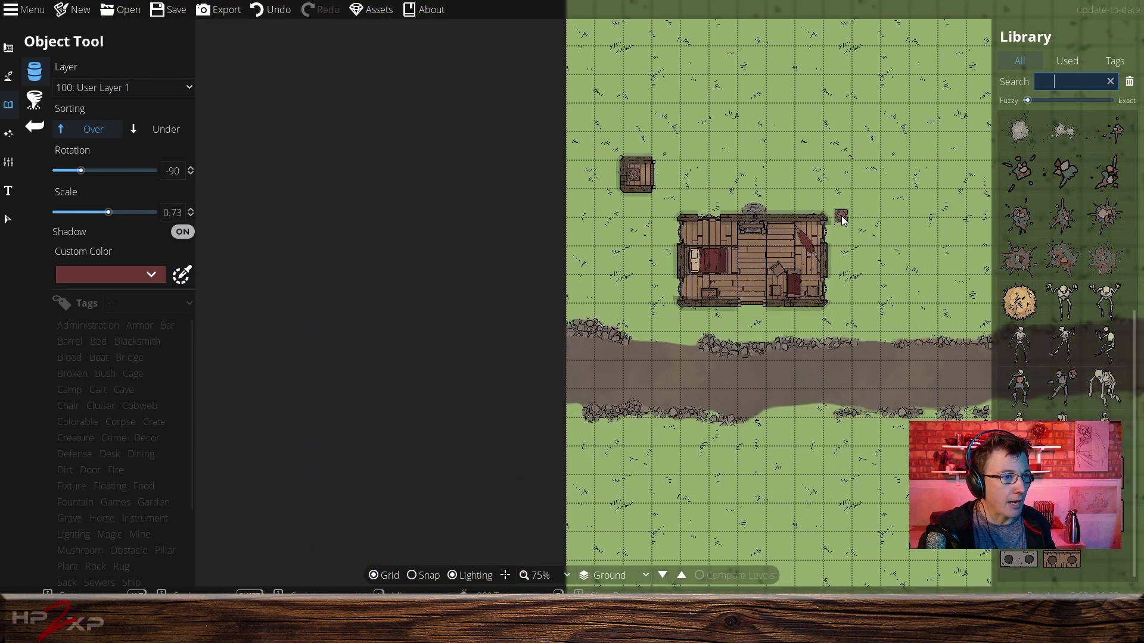
{"action": "left_click_drag", "start_coordinate": [842, 219], "coordinate": [536, 215]}
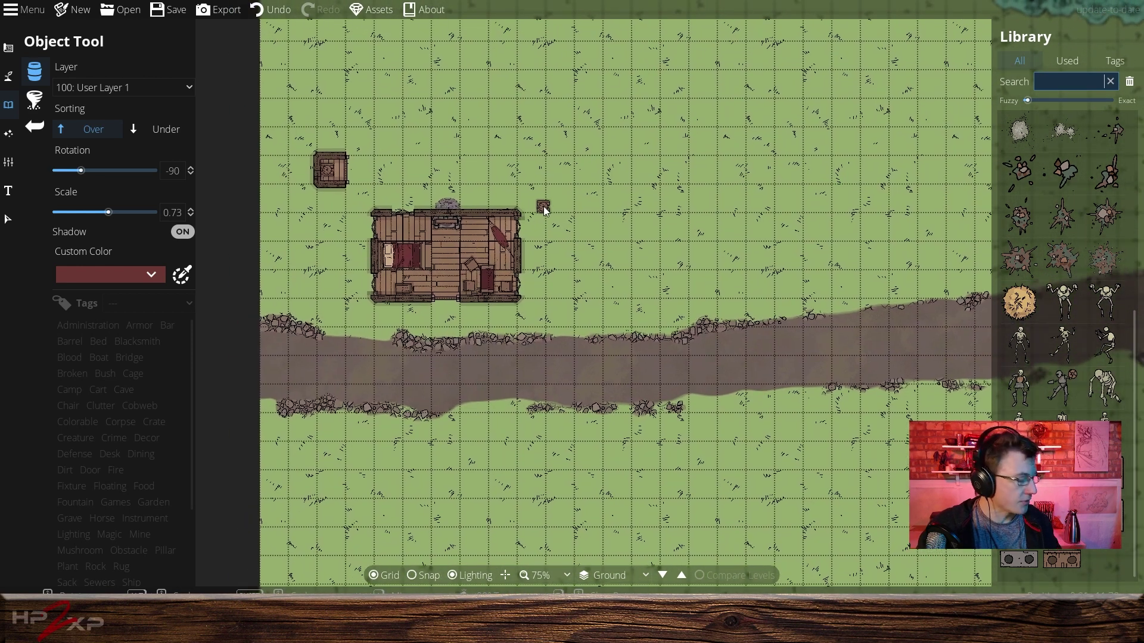
{"action": "scroll", "coordinate": [544, 210], "scroll_direction": "down", "scroll_amount": 2}
{"action": "scroll", "coordinate": [542, 205], "scroll_direction": "up", "scroll_amount": 1}
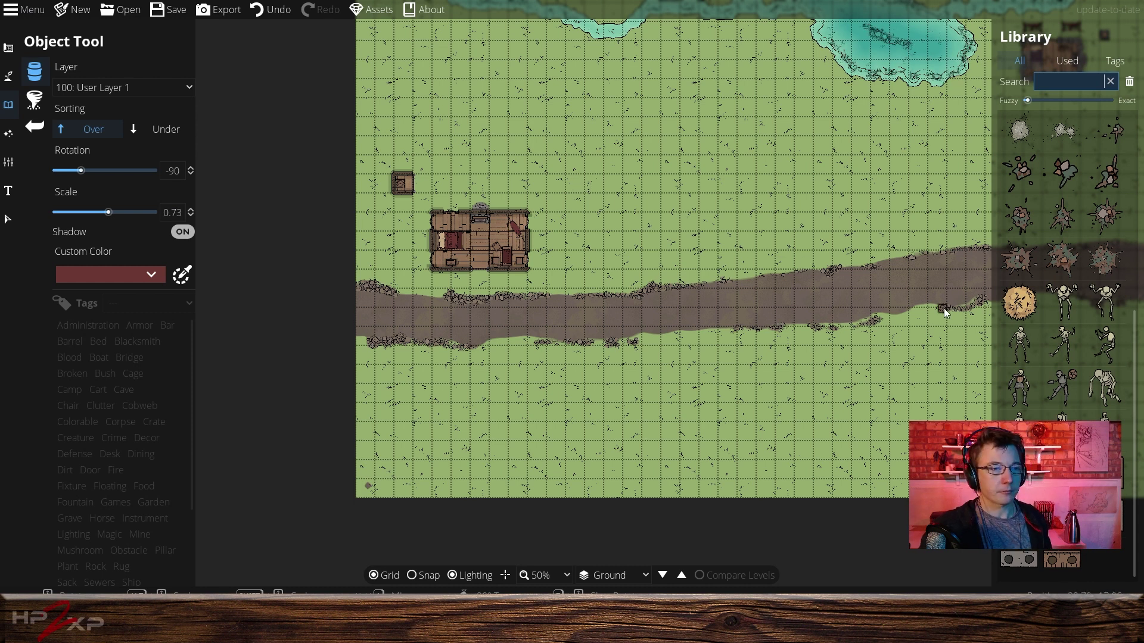
{"action": "left_click", "coordinate": [1022, 302]}
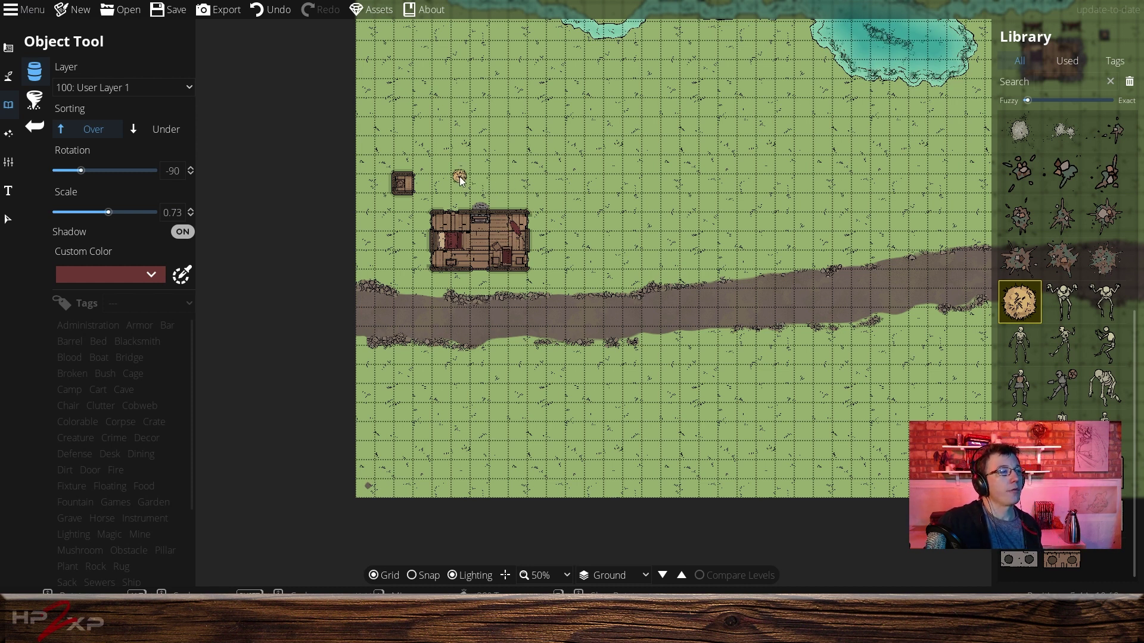
{"action": "left_click", "coordinate": [8, 75]}
{"action": "left_click", "coordinate": [93, 76]}
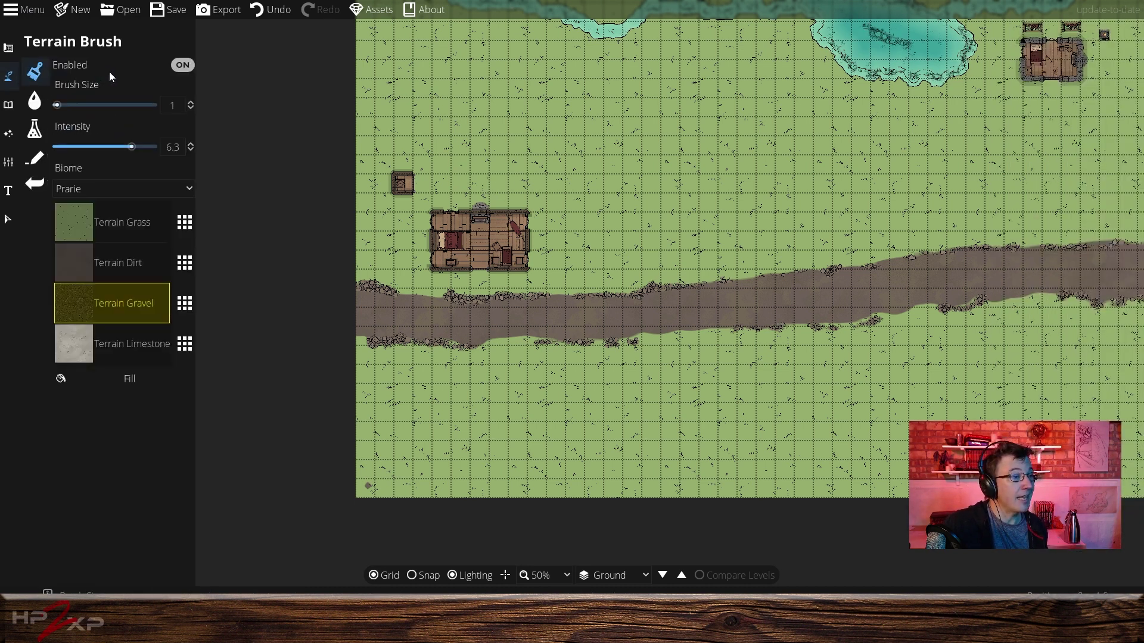
{"action": "left_click", "coordinate": [141, 271]}
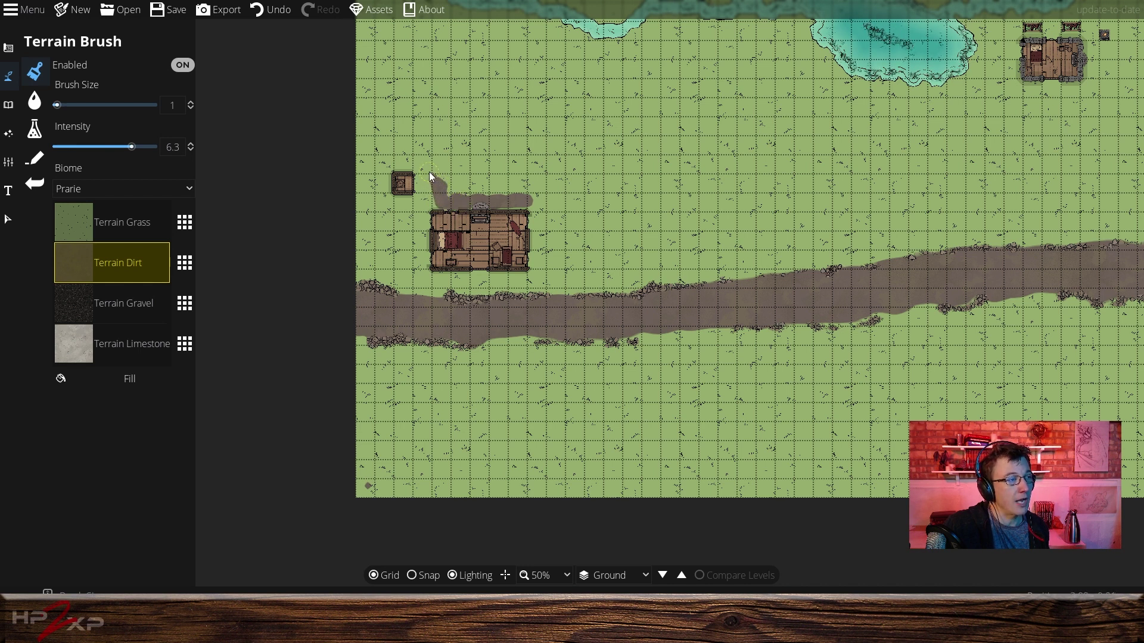
{"action": "mouse_move", "coordinate": [420, 189]}
{"action": "left_mouse_down"}
{"action": "mouse_move", "coordinate": [414, 196]}
{"action": "mouse_move", "coordinate": [411, 178]}
{"action": "mouse_move", "coordinate": [424, 239]}
{"action": "mouse_move", "coordinate": [419, 197]}
{"action": "mouse_move", "coordinate": [424, 231]}
{"action": "mouse_move", "coordinate": [428, 206]}
{"action": "mouse_move", "coordinate": [415, 262]}
{"action": "mouse_move", "coordinate": [426, 253]}
{"action": "mouse_move", "coordinate": [427, 268]}
{"action": "left_mouse_up"}
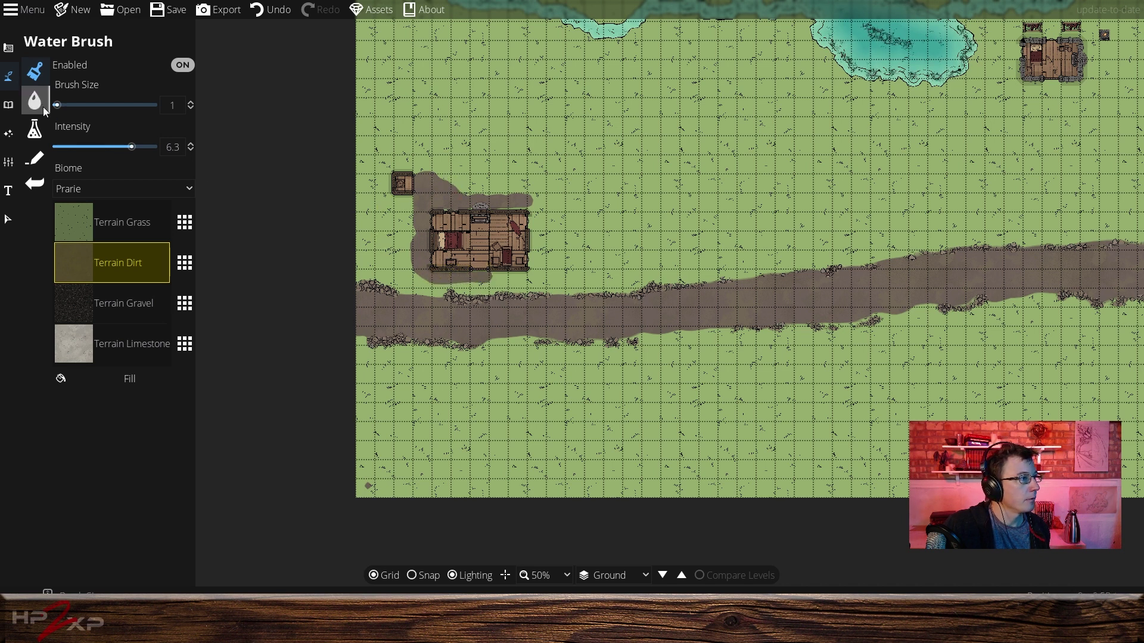
Set the terrain brush size to 3 and widen the dirt patch above the cabin, extending it past the cabin's upper-right corner.
{"action": "left_click_drag", "start_coordinate": [56, 105], "coordinate": [66, 106]}
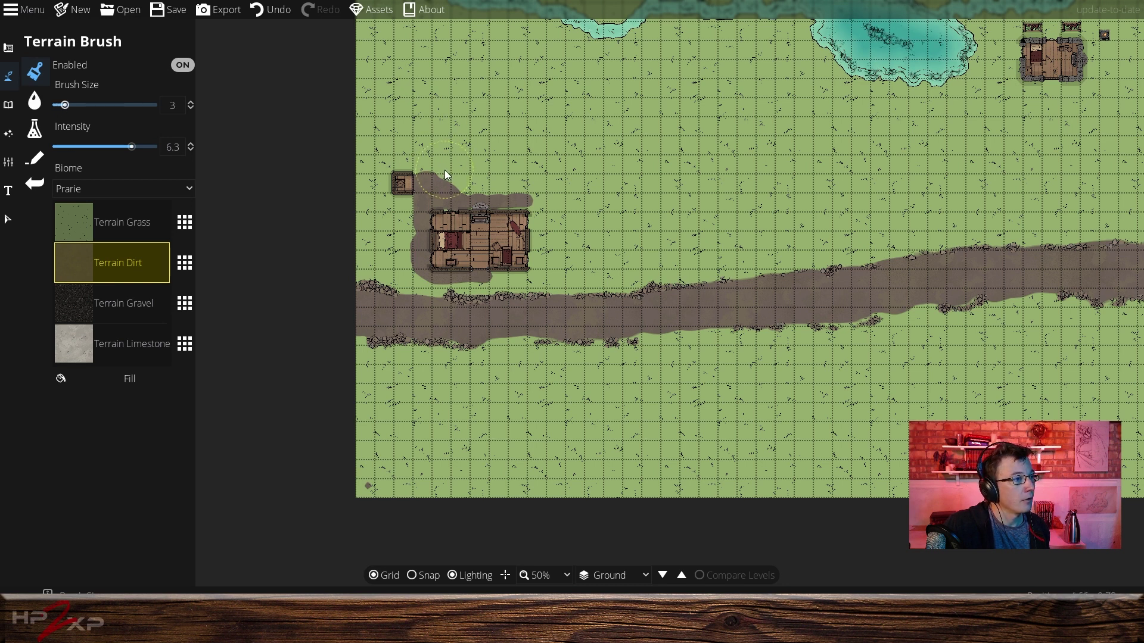
{"action": "left_click_drag", "start_coordinate": [446, 173], "coordinate": [456, 174]}
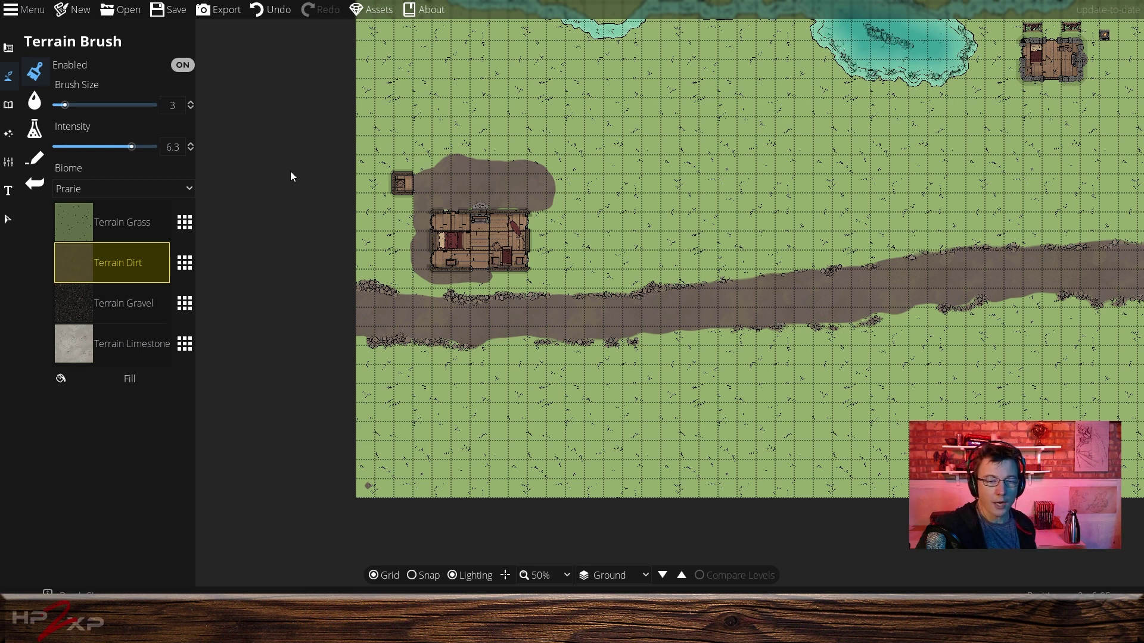
{"action": "left_click", "coordinate": [9, 53]}
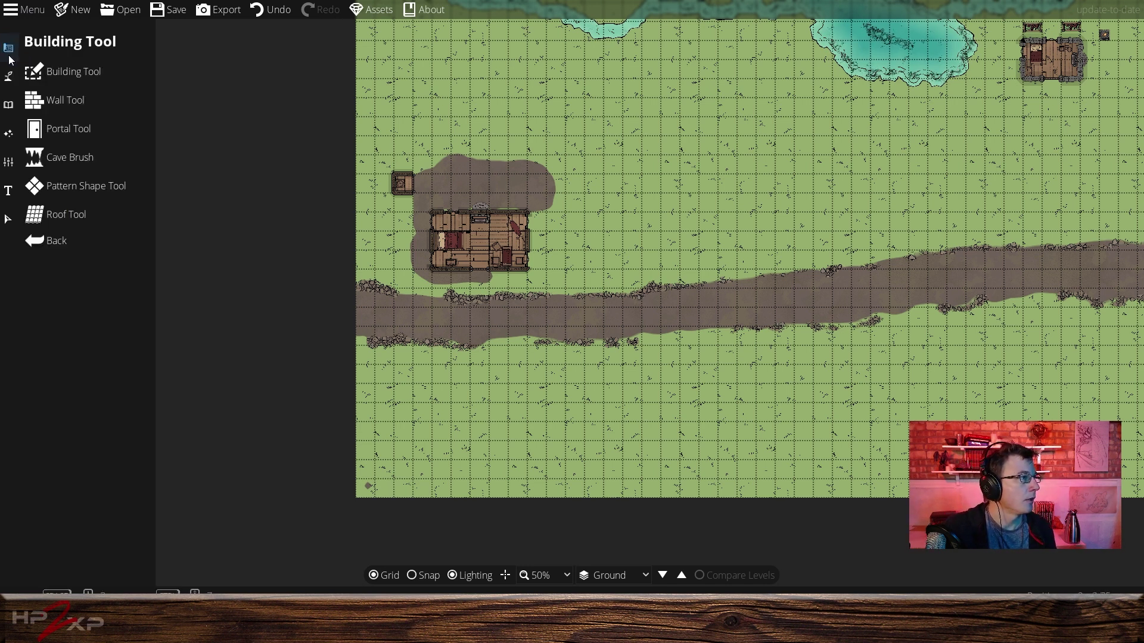
Search the object library for "fence" with the Object Tool, and clear the search.
{"action": "left_click", "coordinate": [9, 104]}
{"action": "left_click", "coordinate": [65, 75]}
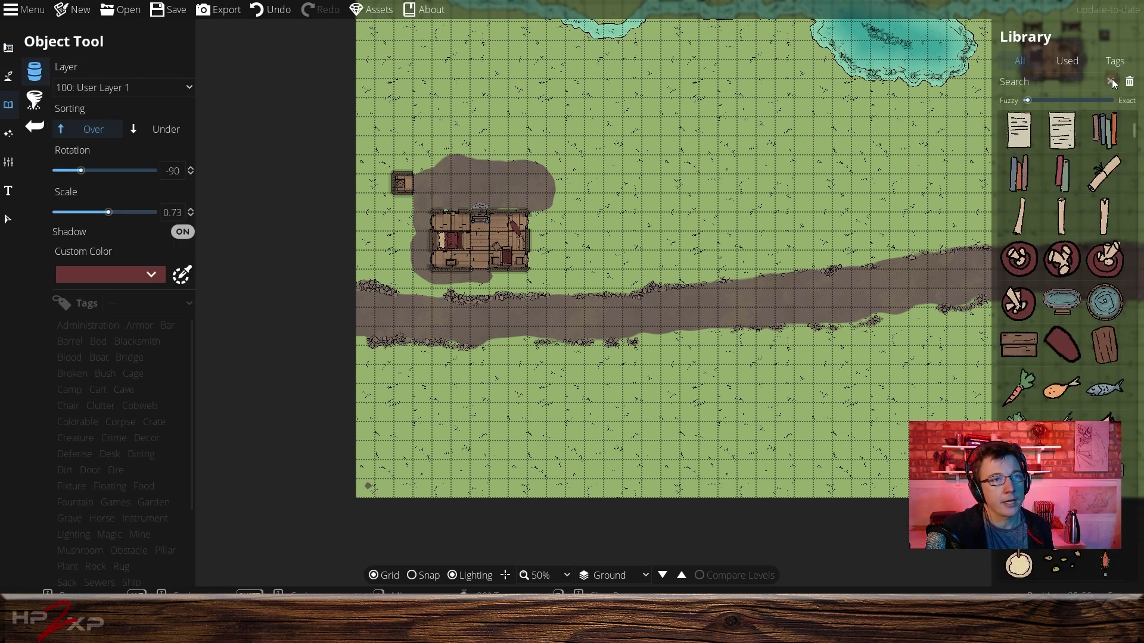
{"action": "left_click", "coordinate": [1084, 82]}
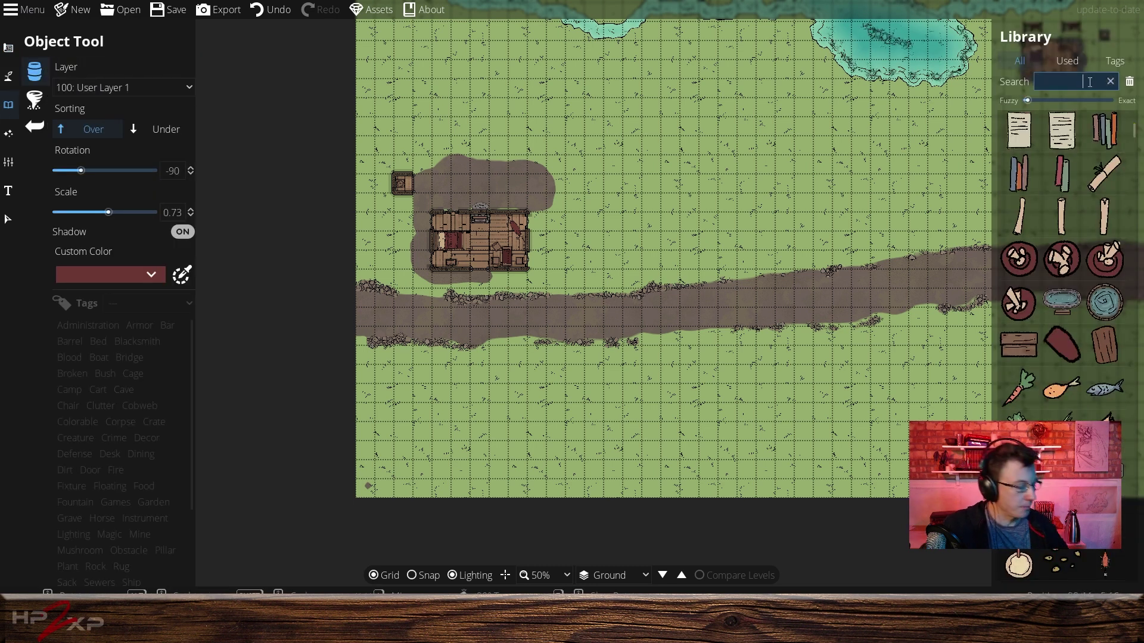
{"action": "type", "text": "fence"}
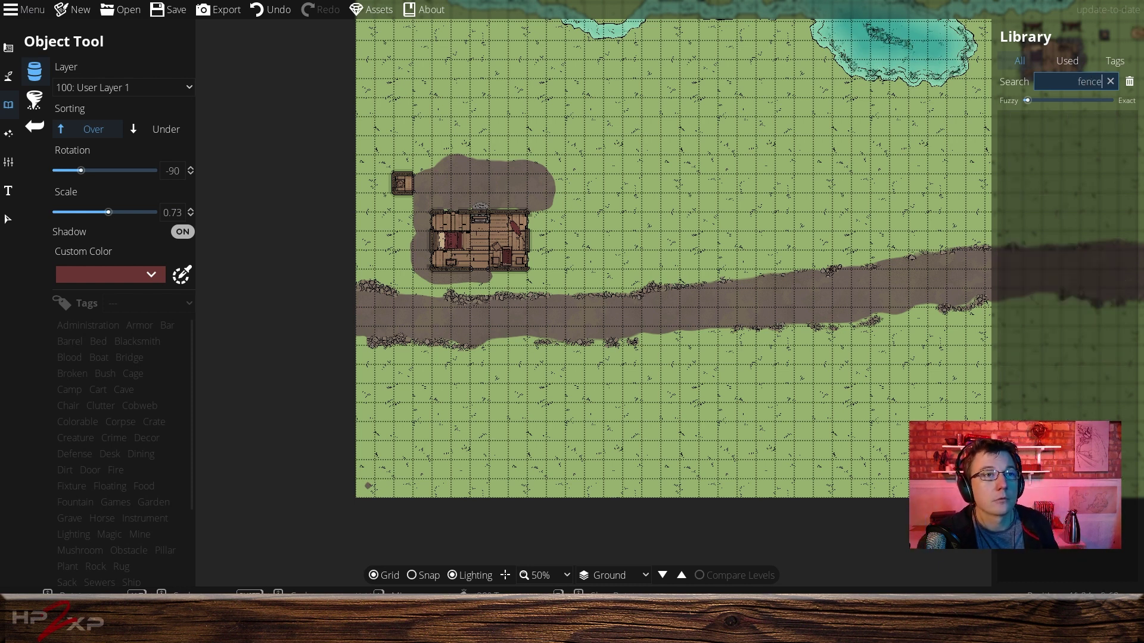
{"action": "left_click", "coordinate": [1111, 81]}
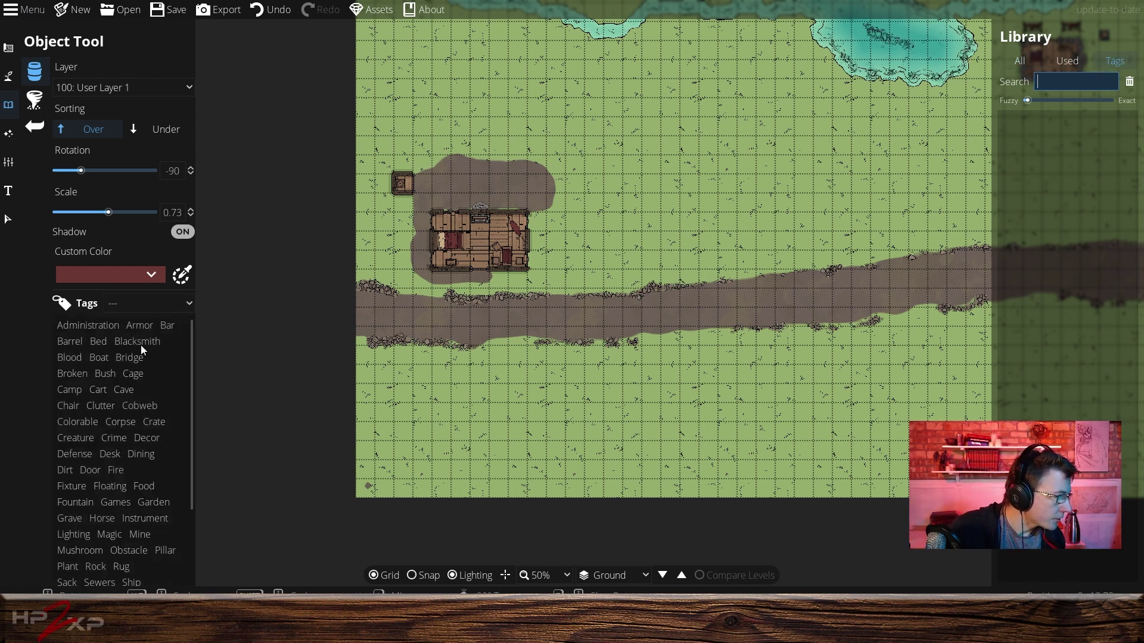
Filter the objects by the Horse tag and place a brown horse on the dirt above the cabin's right half.
{"action": "scroll", "coordinate": [158, 408], "scroll_direction": "down", "scroll_amount": 4}
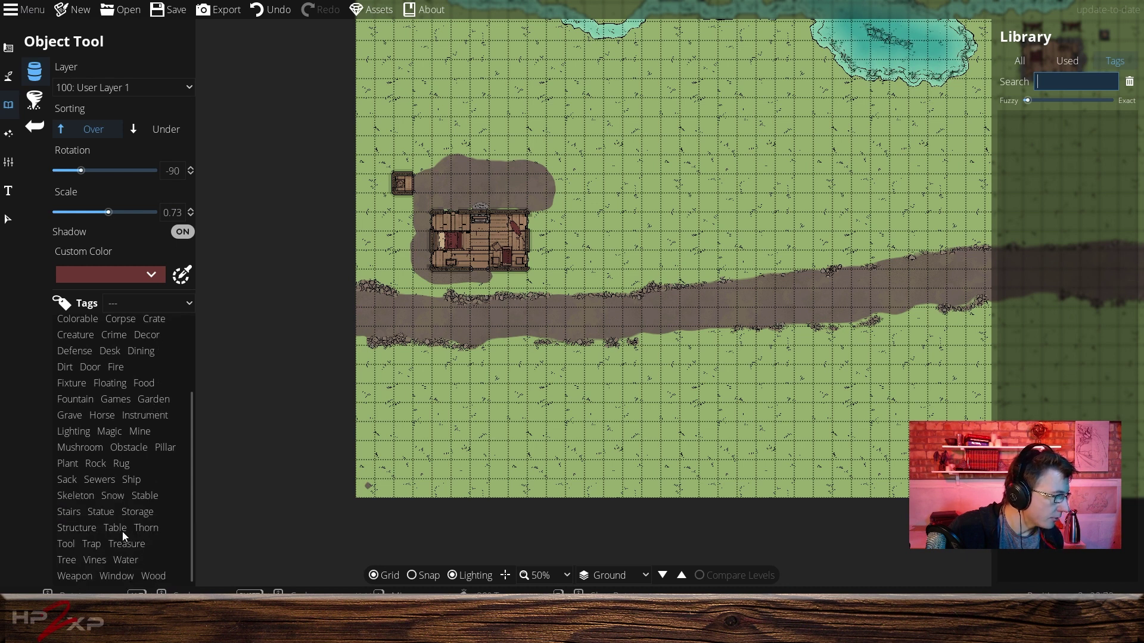
{"action": "left_click", "coordinate": [112, 417]}
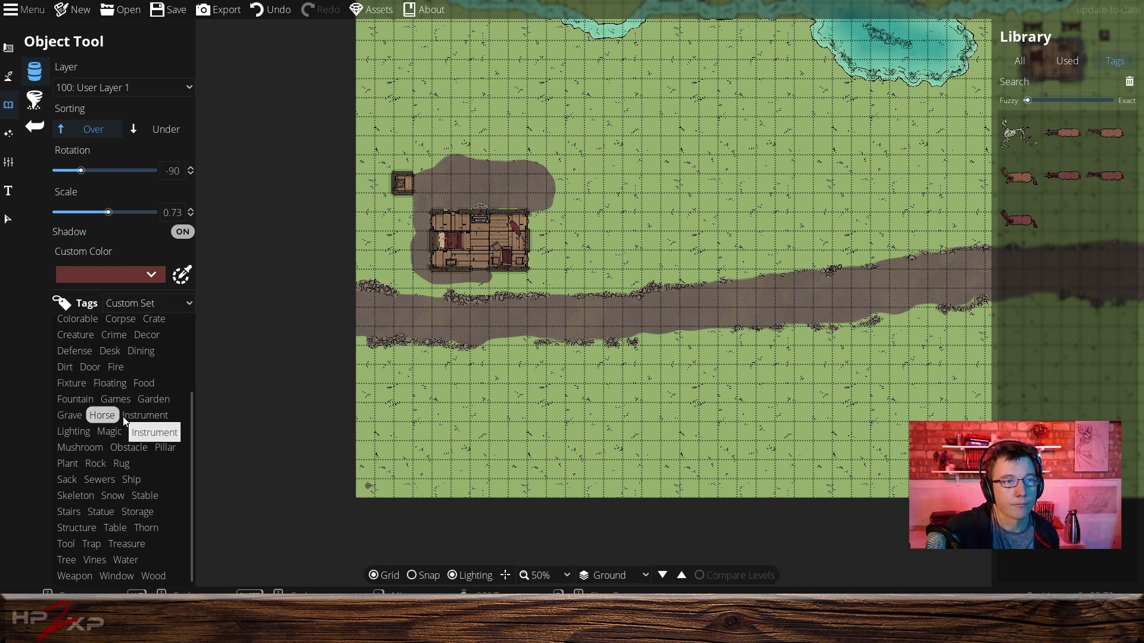
{"action": "left_click", "coordinate": [1015, 136]}
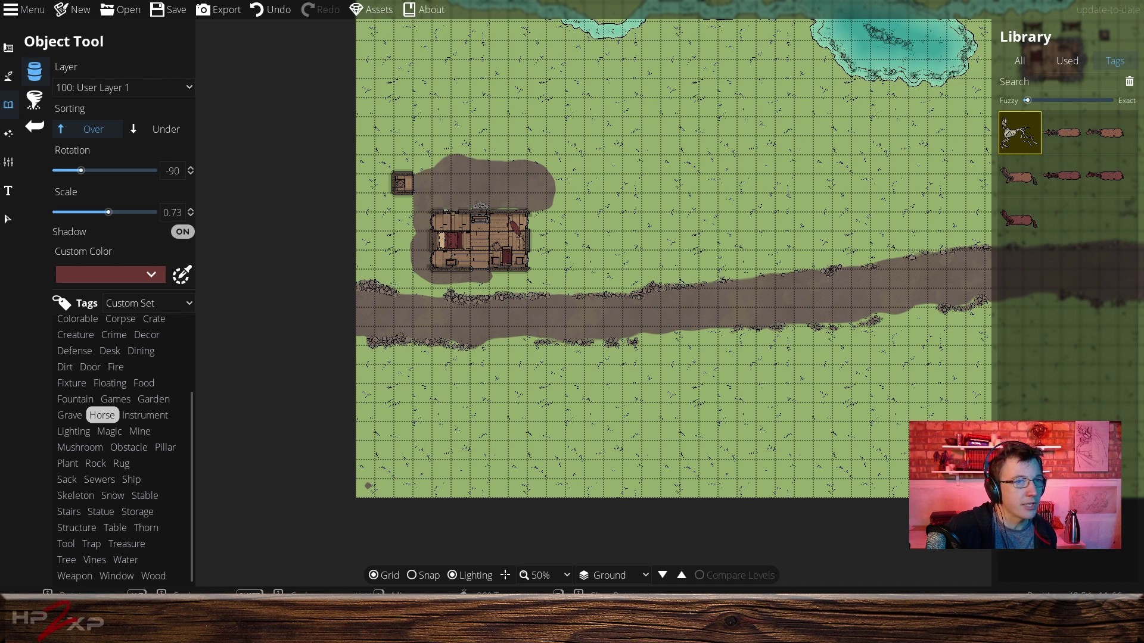
{"action": "mouse_move", "coordinate": [1084, 142]}
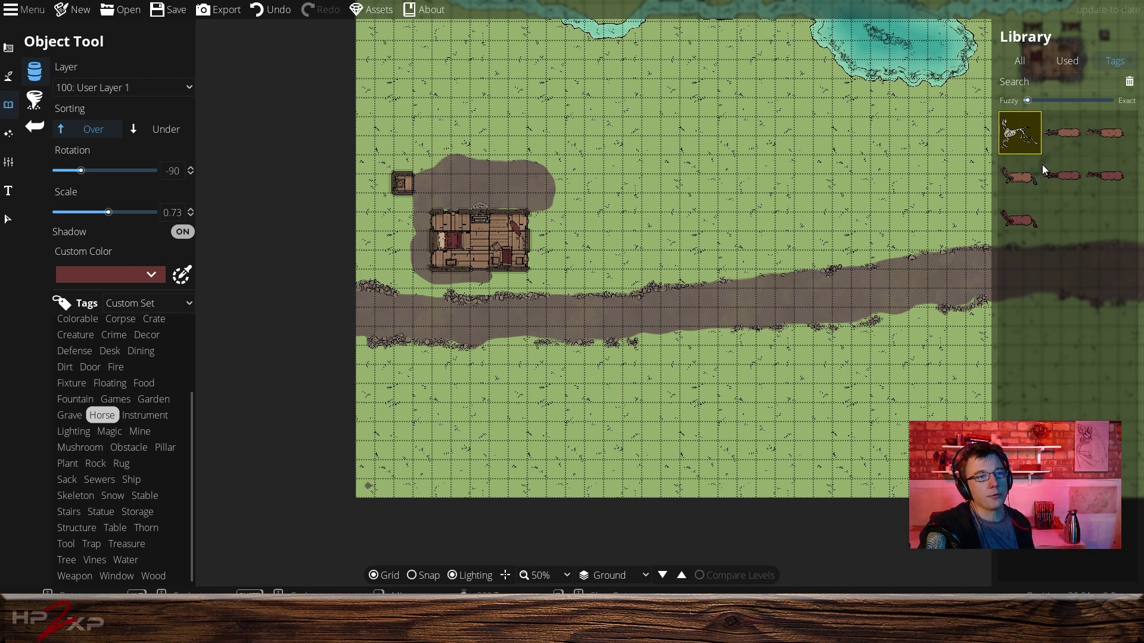
{"action": "left_click", "coordinate": [1061, 133]}
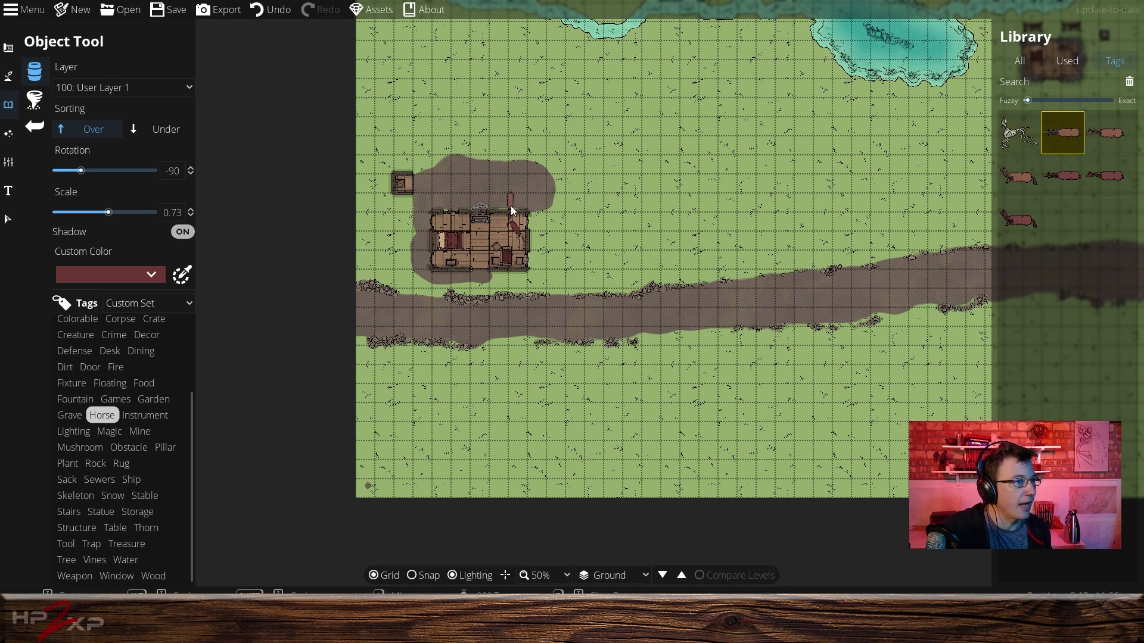
{"action": "left_click", "coordinate": [510, 184]}
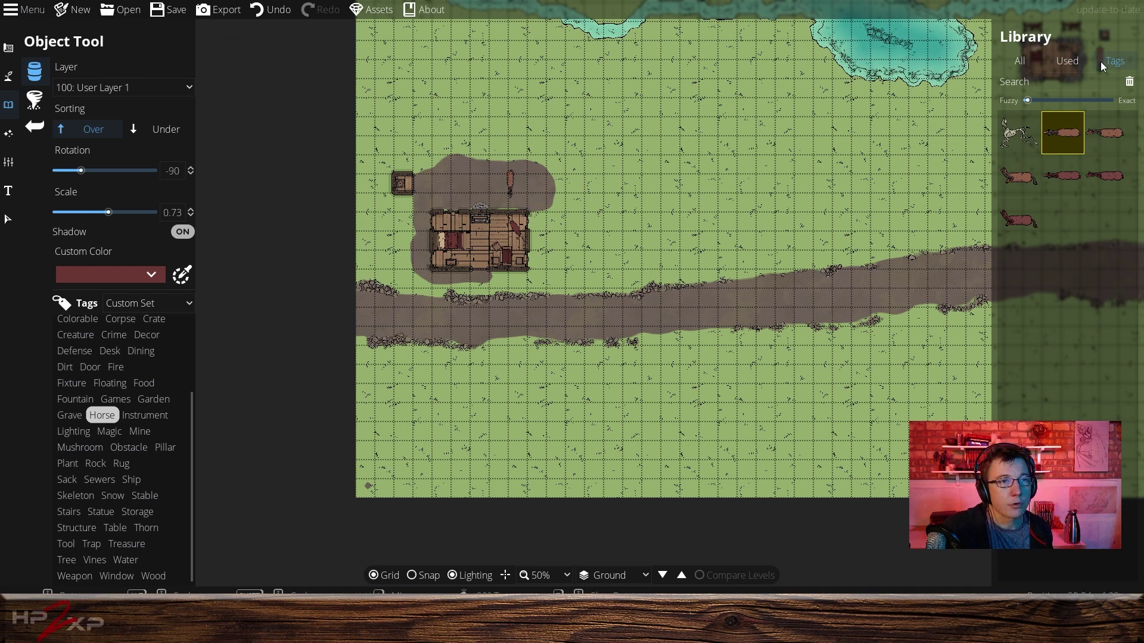
Search the object library for "water" and look through the objects for something suitable as a horse trough.
{"action": "left_click", "coordinate": [1068, 82]}
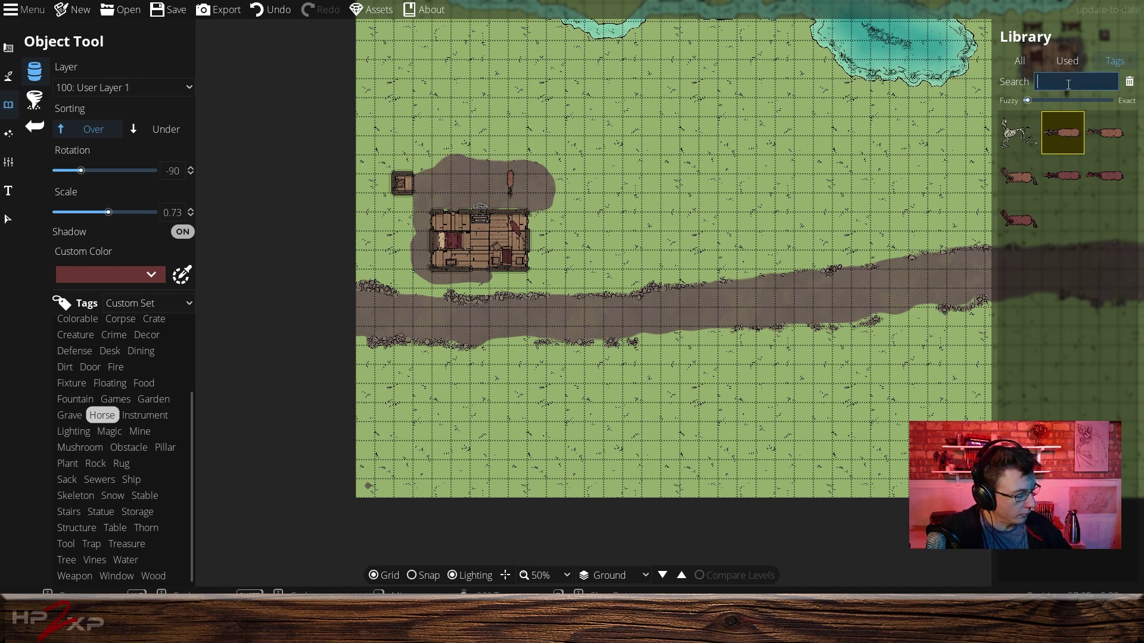
{"action": "type", "text": "water"}
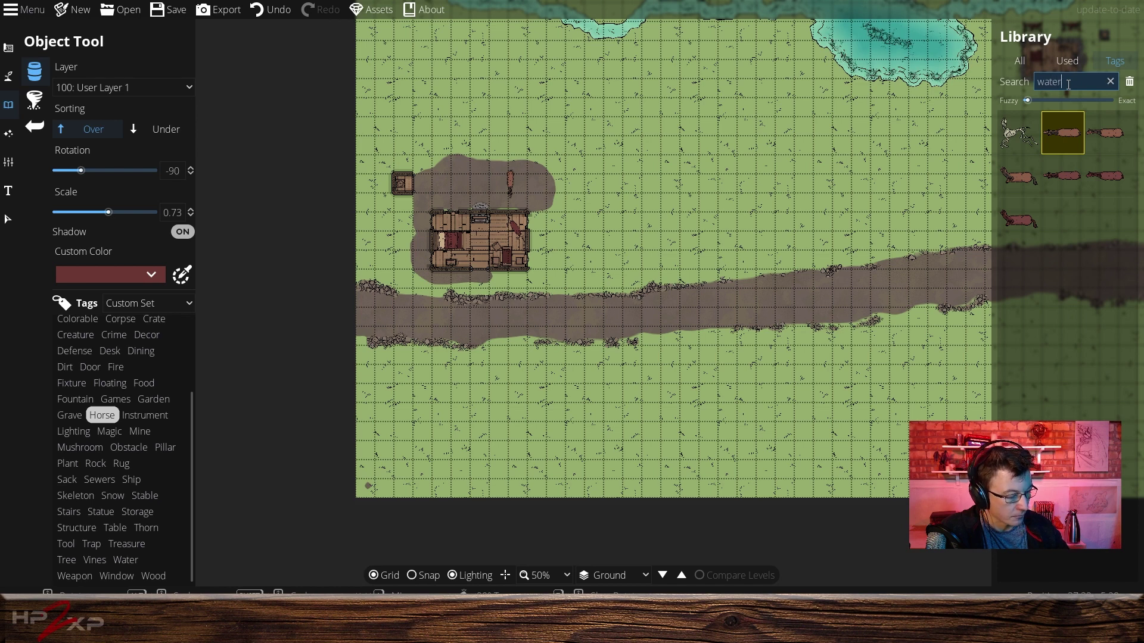
{"action": "scroll", "coordinate": [1059, 274], "scroll_direction": "down", "scroll_amount": 8}
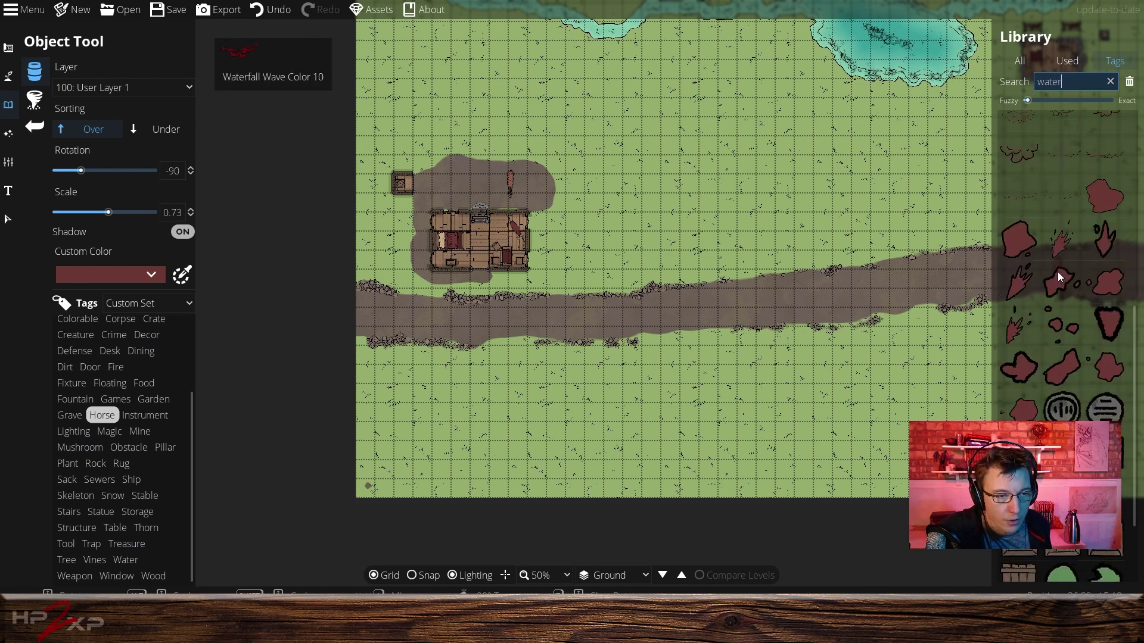
{"action": "scroll", "coordinate": [1057, 271], "scroll_direction": "down", "scroll_amount": 5}
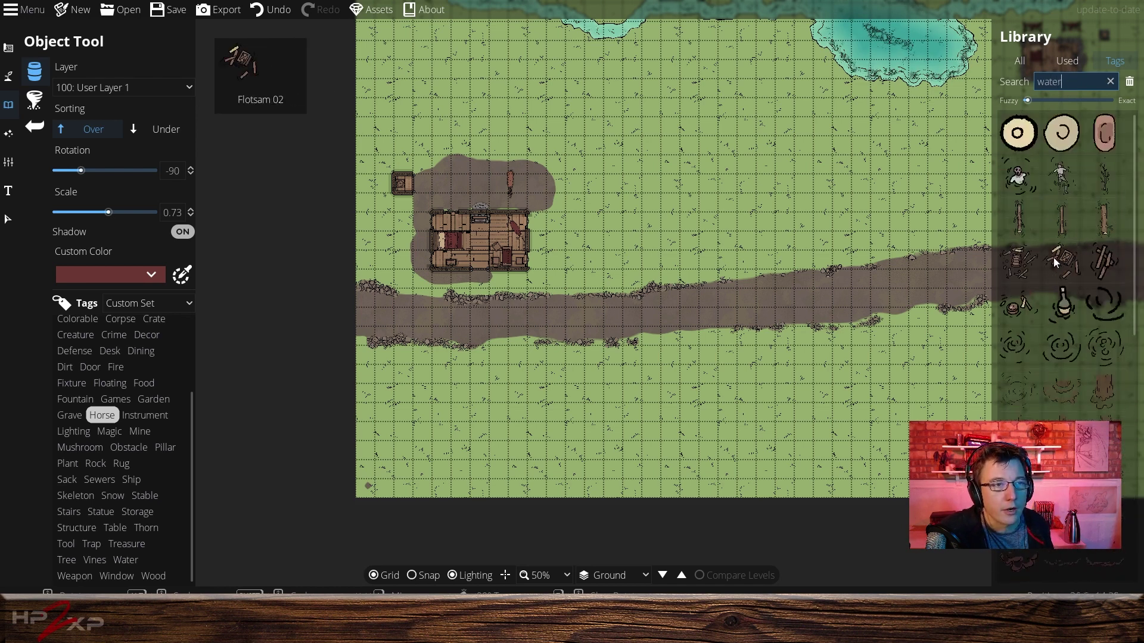
Search the object library for "fountian" and select the plain rectangular water basin.
{"action": "left_click", "coordinate": [1110, 81]}
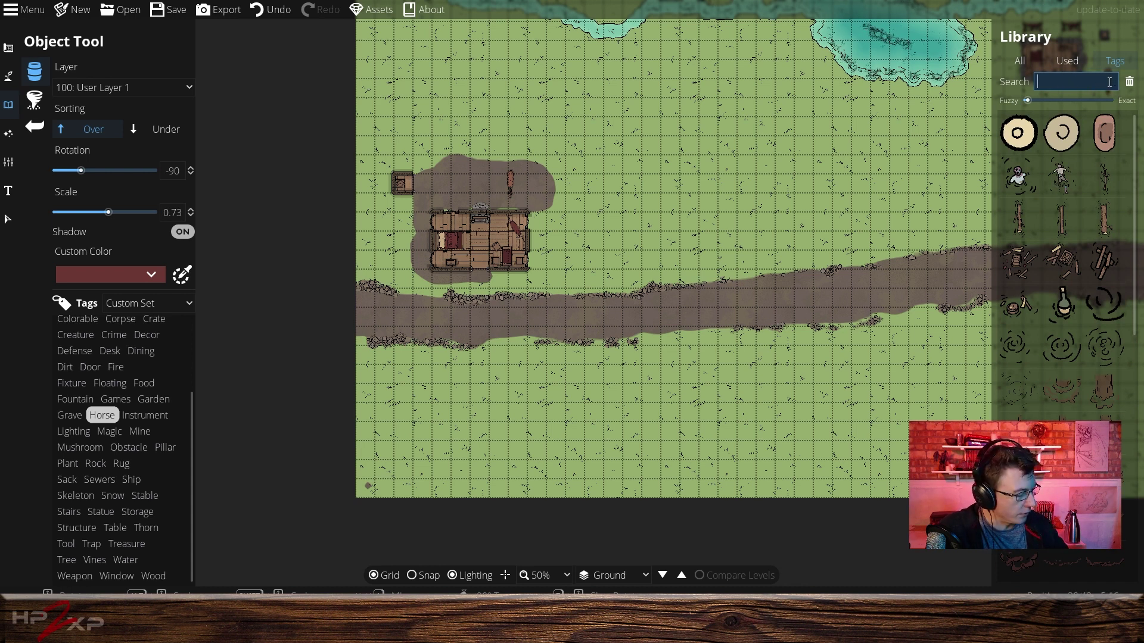
{"action": "type", "text": "foun"}
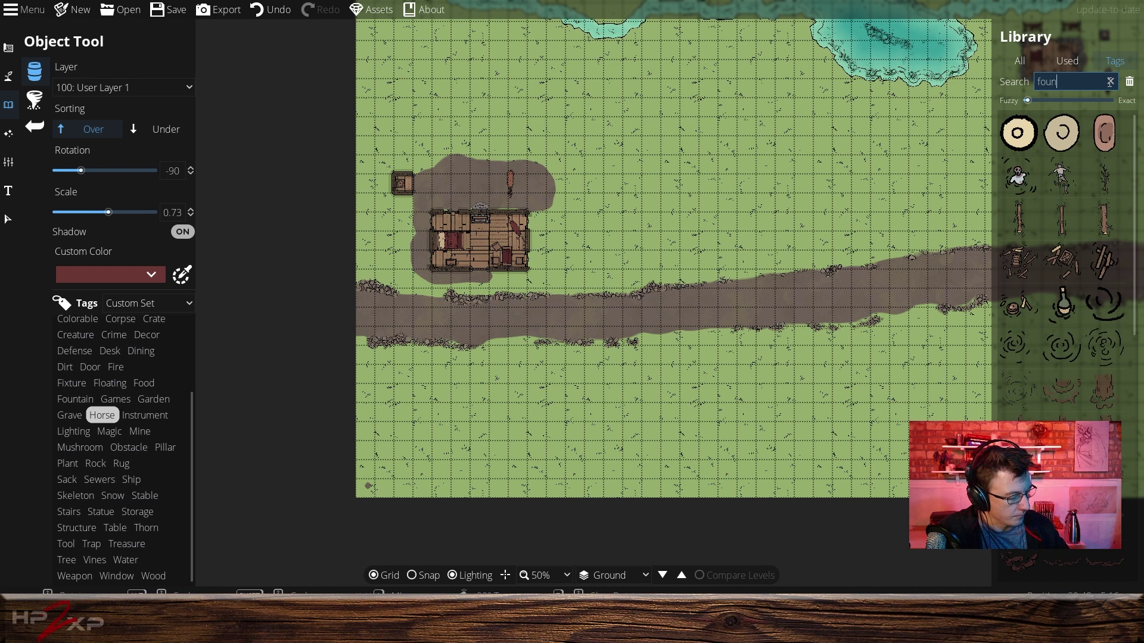
{"action": "type", "text": "tian"}
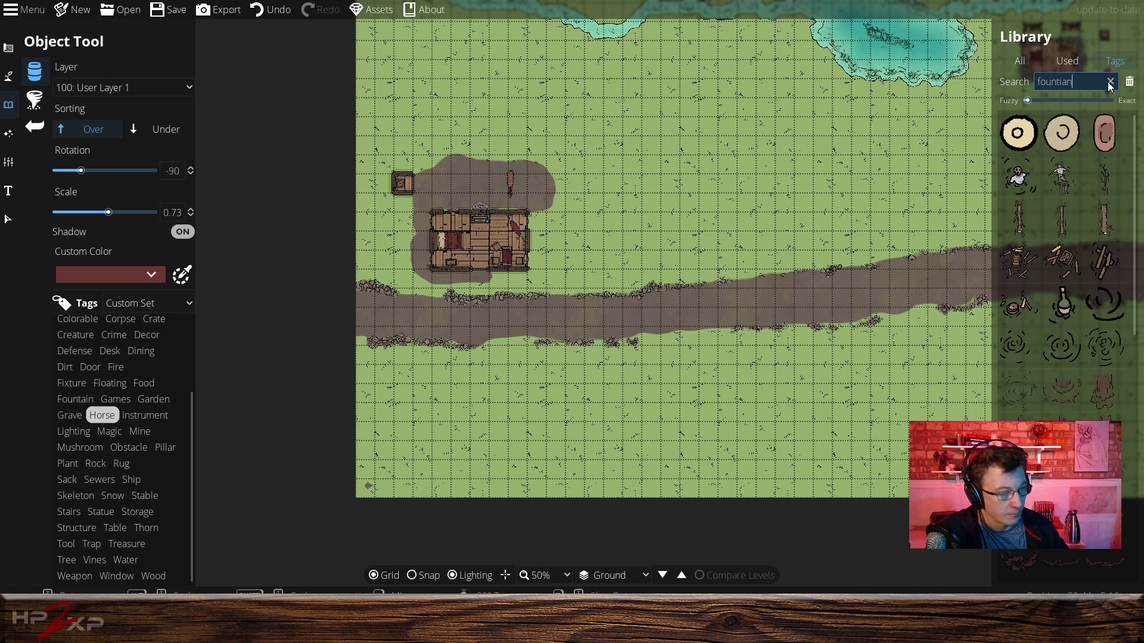
{"action": "mouse_move", "coordinate": [1105, 179]}
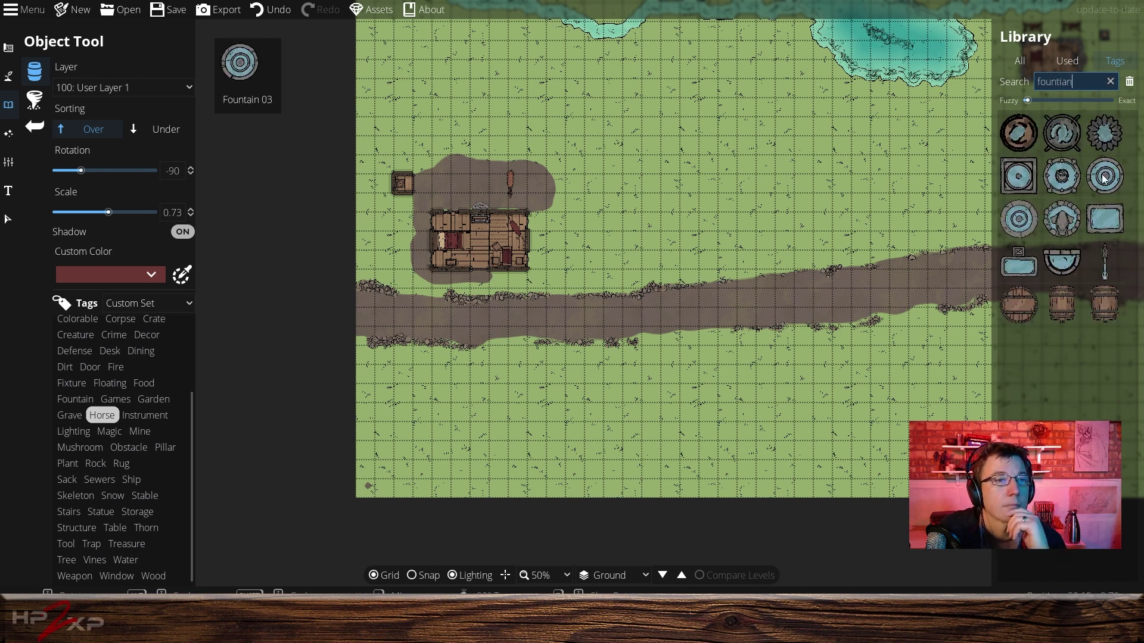
{"action": "left_click", "coordinate": [1099, 220]}
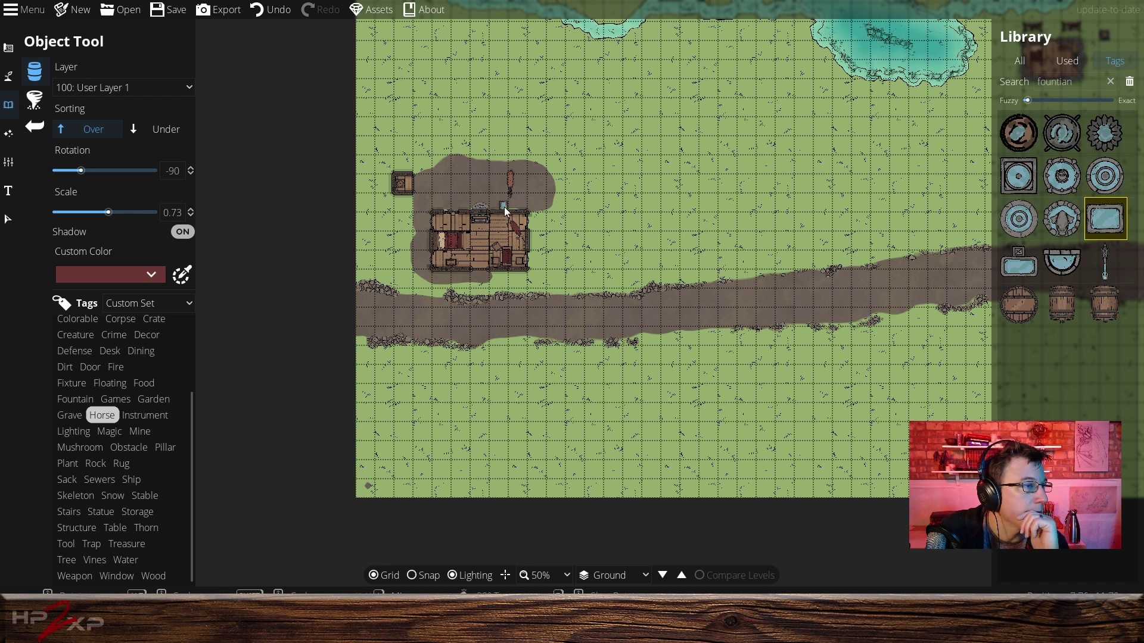
Set the basin's rotation to 180 and place it between the horse and the cabin's upper wall.
{"action": "left_click", "coordinate": [172, 171]}
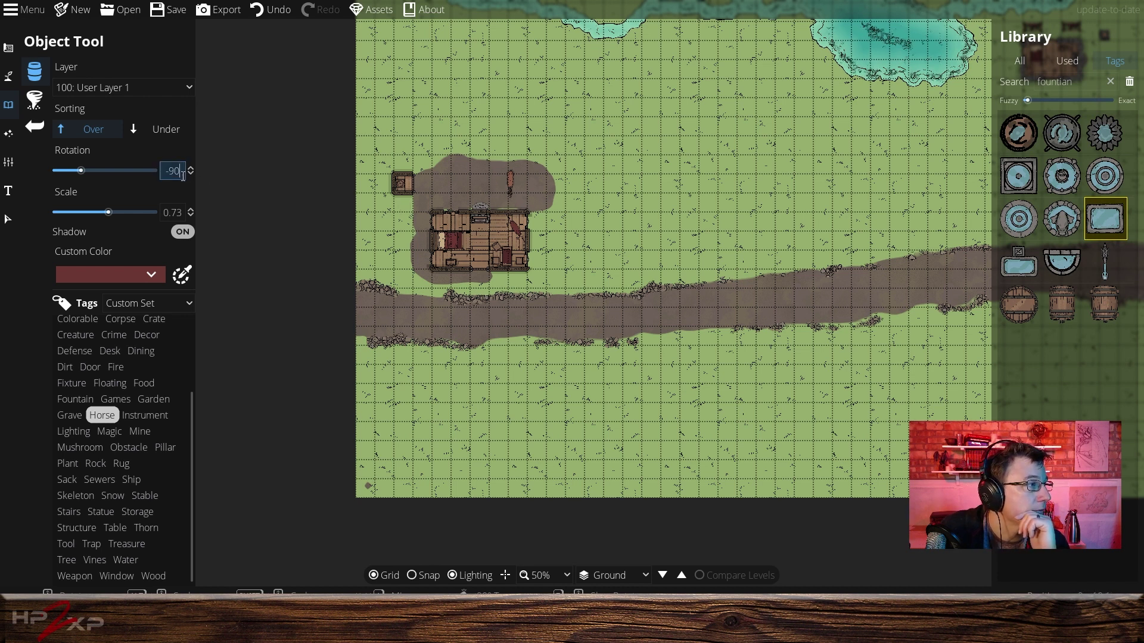
{"action": "type", "text": "0"}
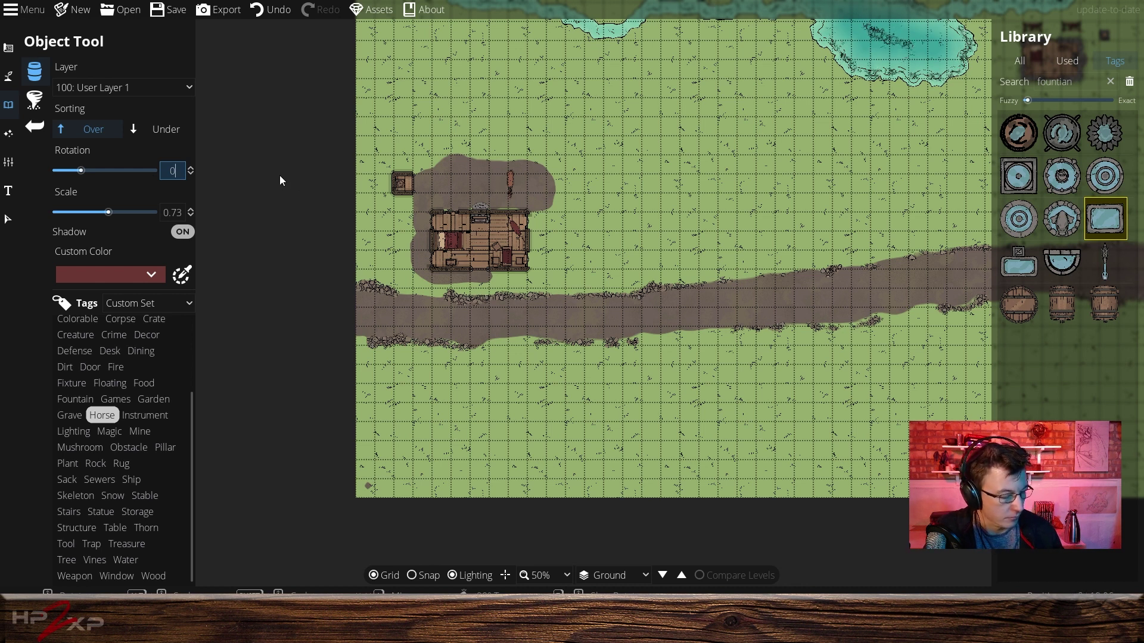
{"action": "key", "text": "BackSpace"}
{"action": "type", "text": "180"}
{"action": "key", "text": "Return"}
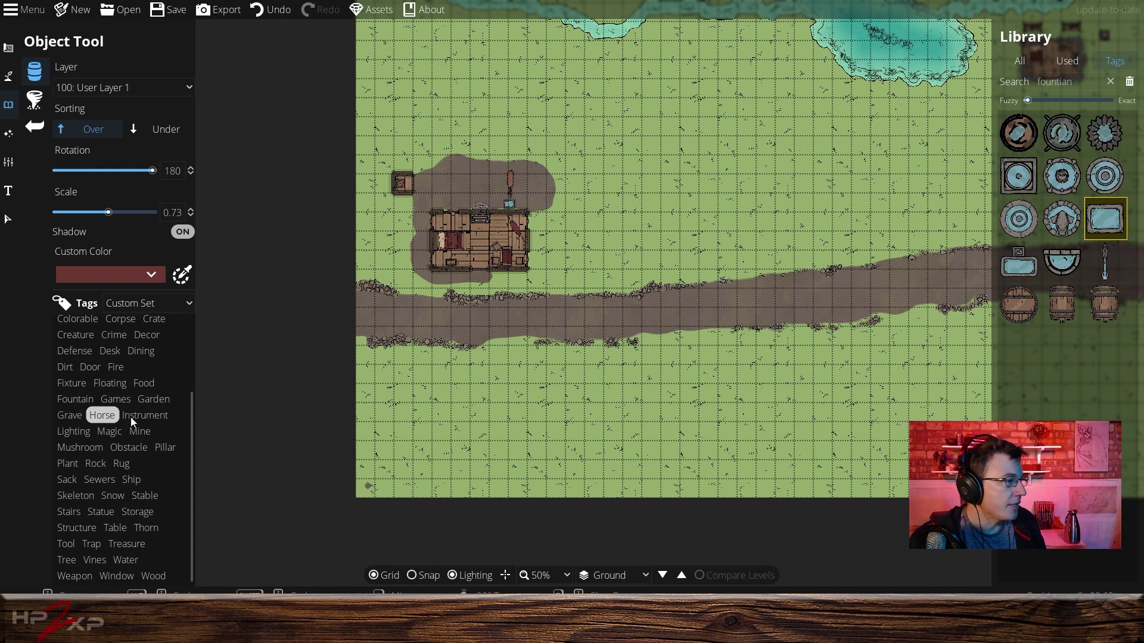
Look through the object tags and filter the objects by the Fixture tag.
{"action": "scroll", "coordinate": [118, 427], "scroll_direction": "up", "scroll_amount": 3}
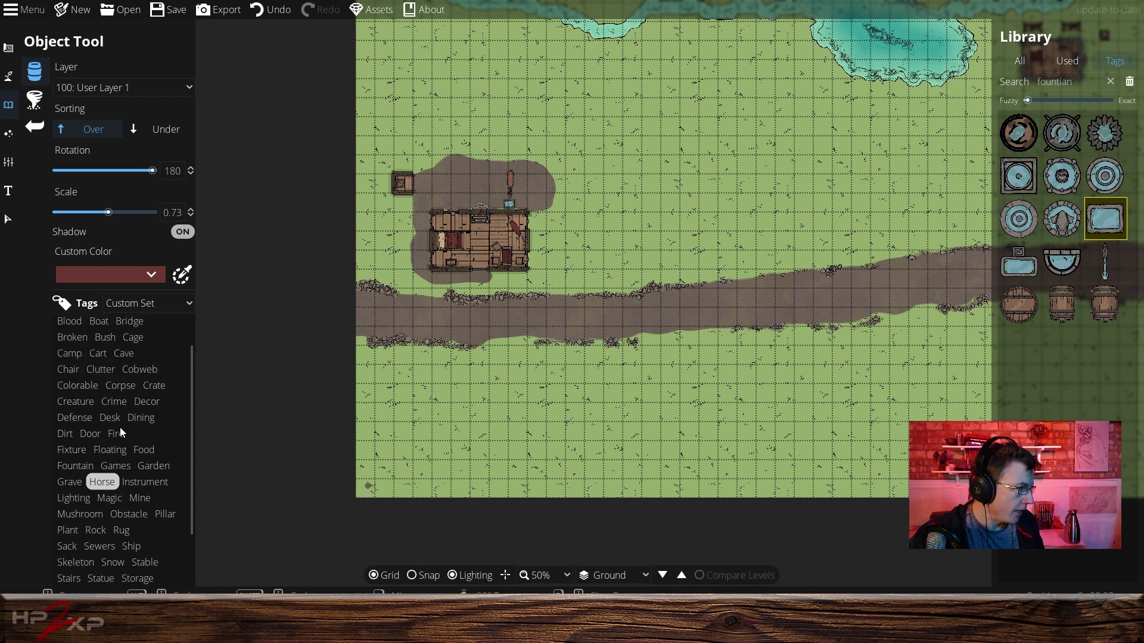
{"action": "scroll", "coordinate": [125, 427], "scroll_direction": "down", "scroll_amount": 3}
{"action": "scroll", "coordinate": [128, 424], "scroll_direction": "up", "scroll_amount": 3}
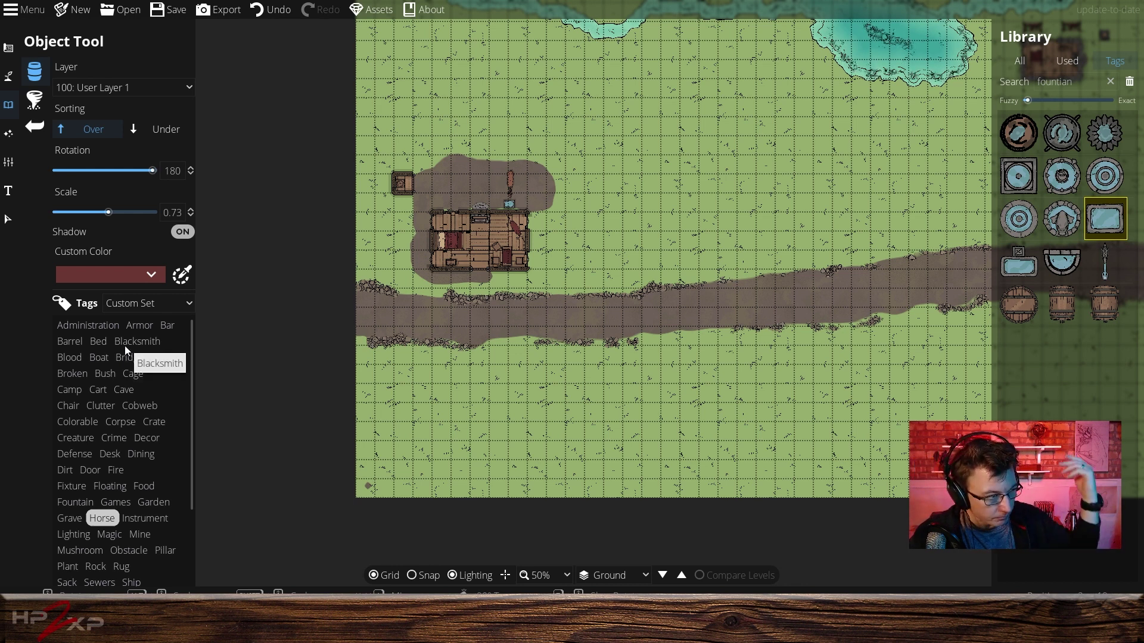
{"action": "left_click", "coordinate": [69, 488]}
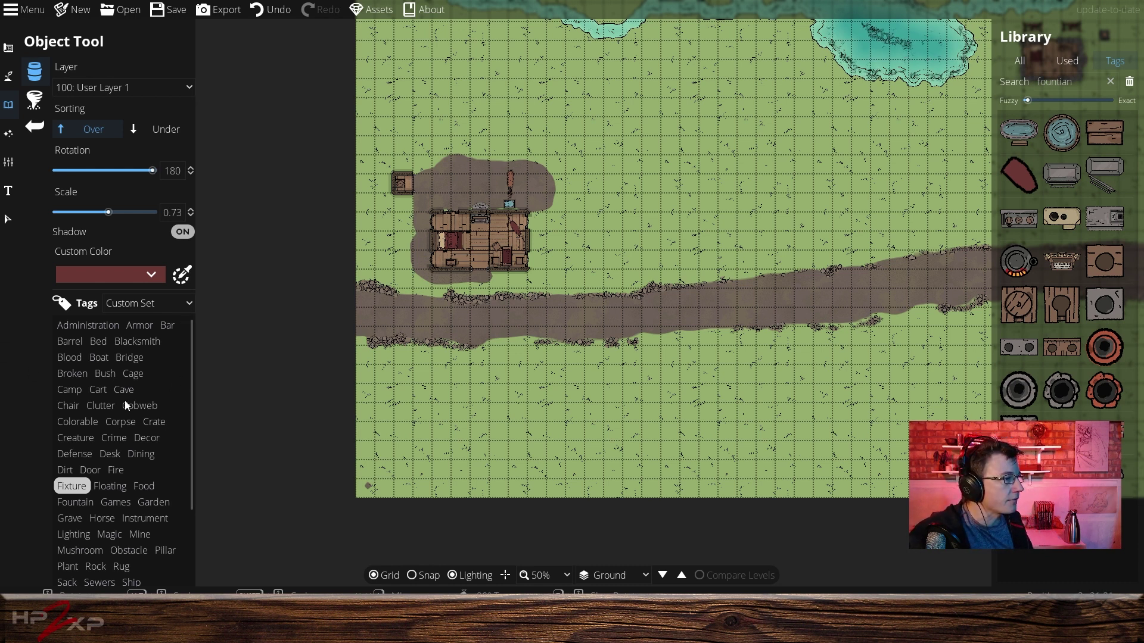
{"action": "scroll", "coordinate": [146, 378], "scroll_direction": "down", "scroll_amount": 3}
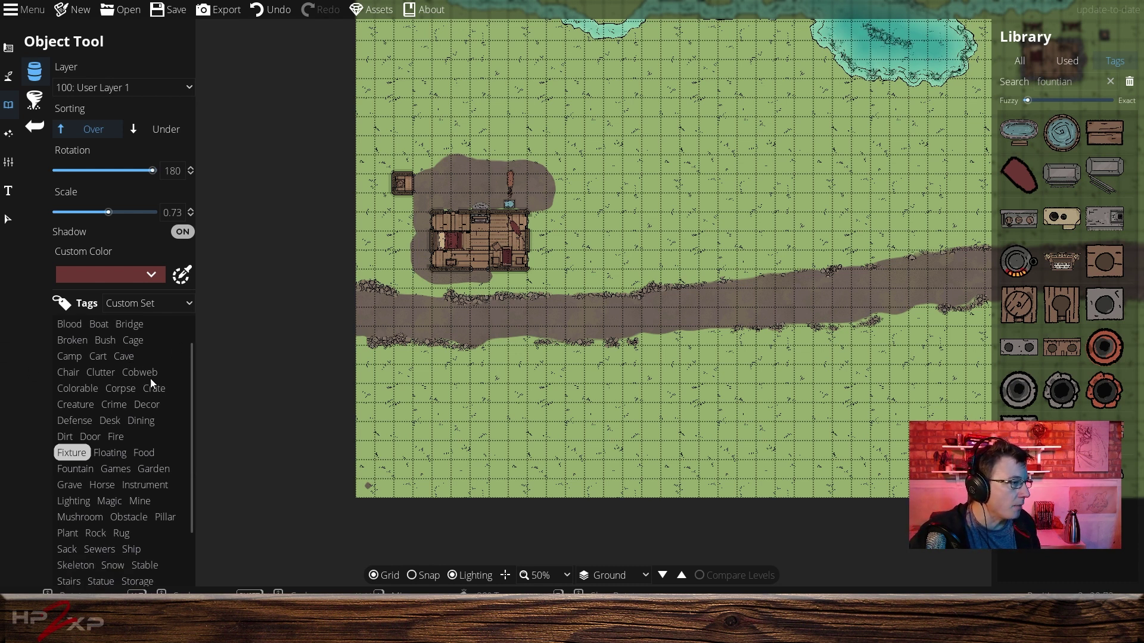
{"action": "scroll", "coordinate": [149, 376], "scroll_direction": "up", "scroll_amount": 2}
{"action": "scroll", "coordinate": [140, 373], "scroll_direction": "up", "scroll_amount": 1}
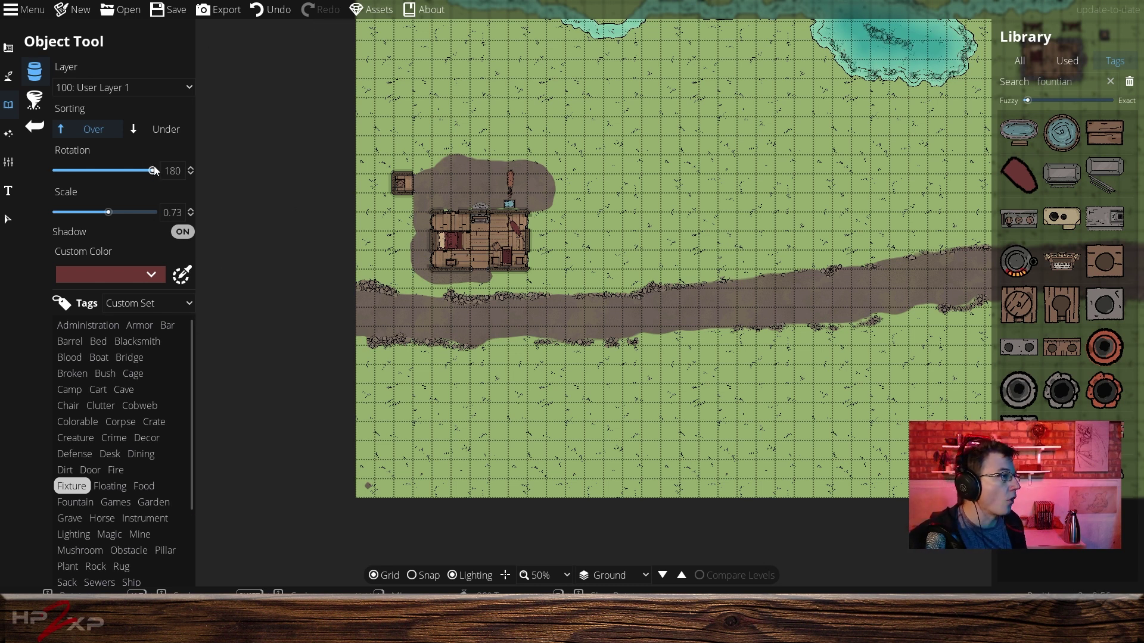
Search the object library for "wagon" and look through the matching objects.
{"action": "left_click", "coordinate": [1110, 81]}
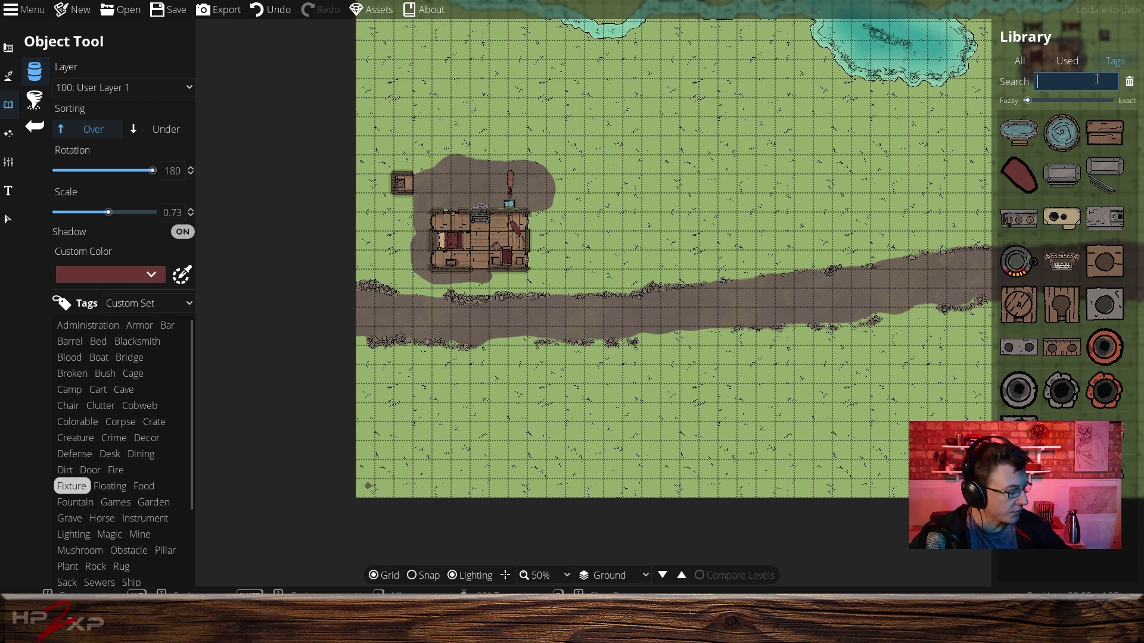
{"action": "type", "text": "wagon"}
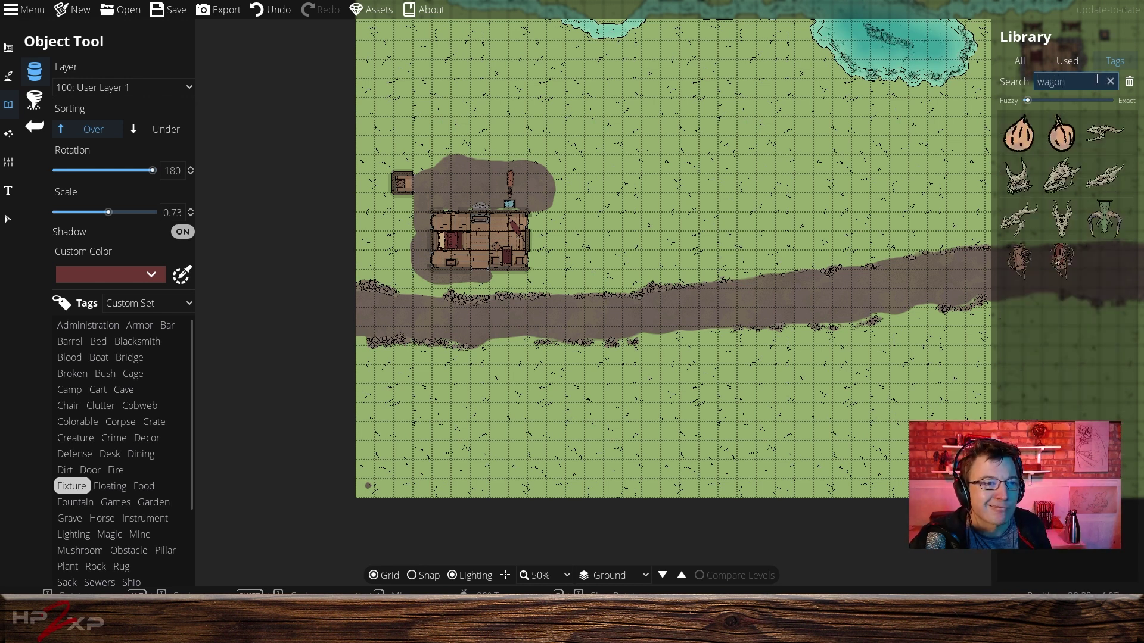
{"action": "mouse_move", "coordinate": [1107, 218]}
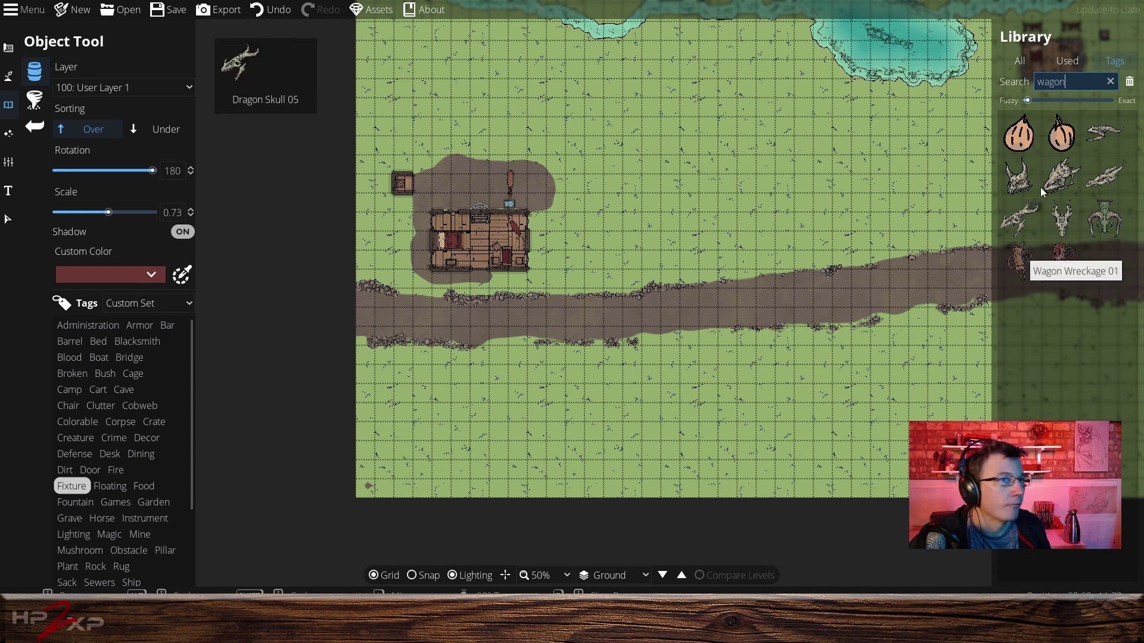
Search the object library for "cart" and select the empty grey cart.
{"action": "key", "text": "ctrl+a"}
{"action": "type", "text": "ca"}
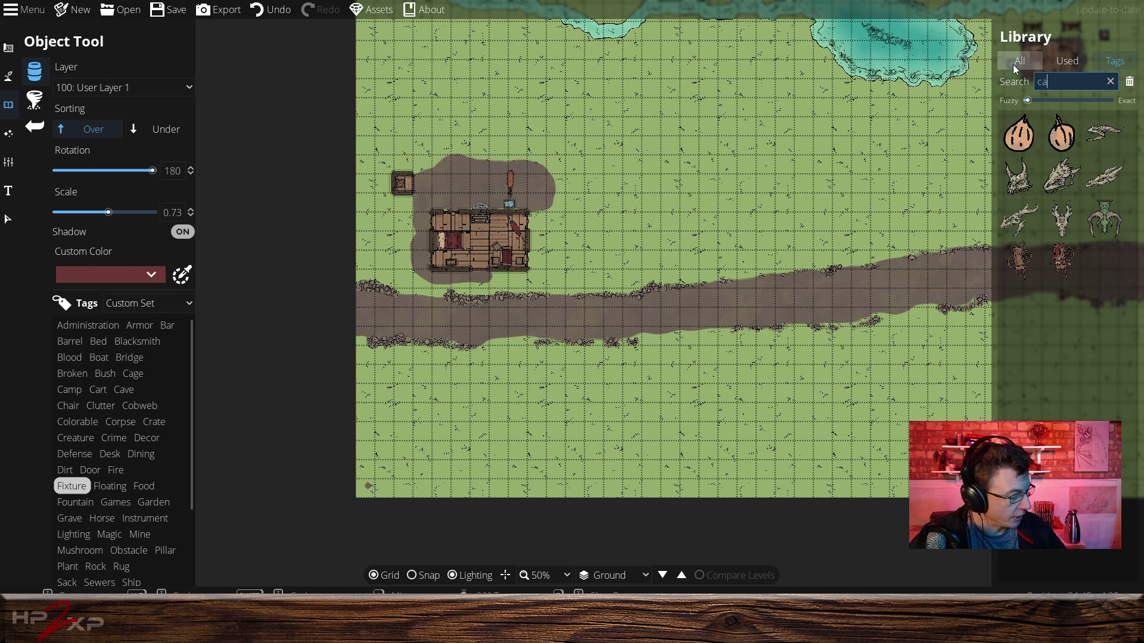
{"action": "type", "text": "rt"}
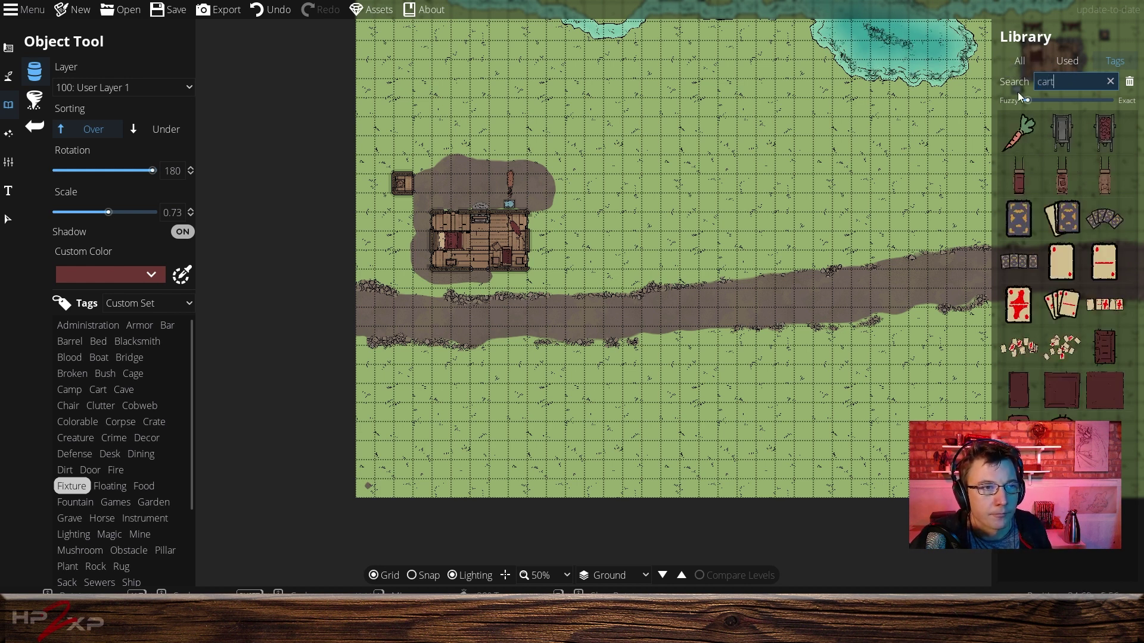
{"action": "mouse_move", "coordinate": [1017, 181]}
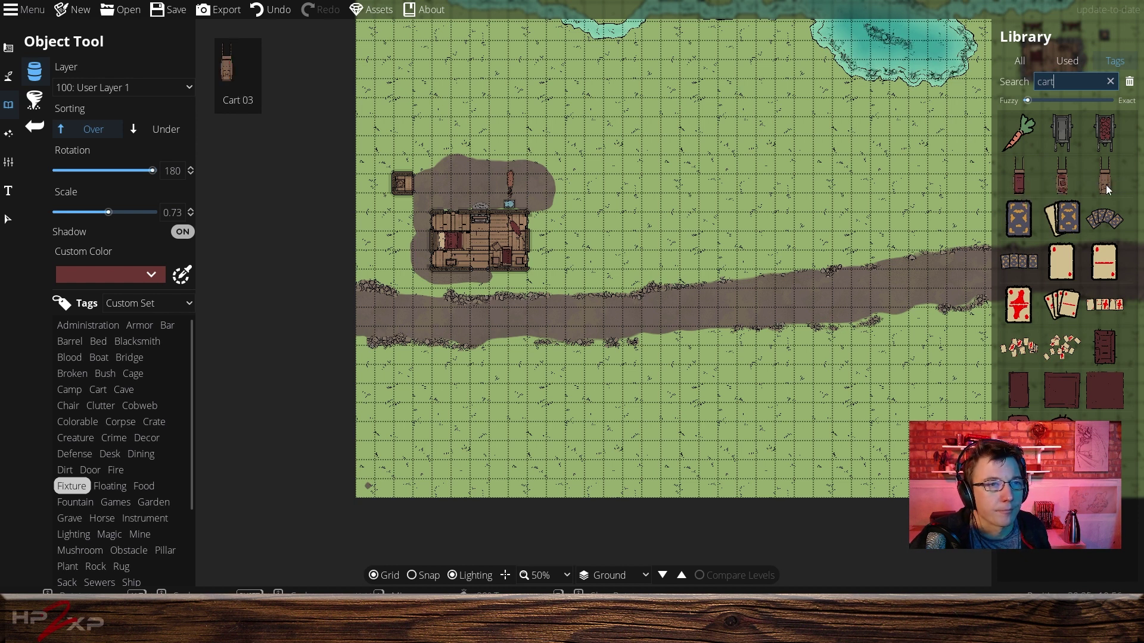
{"action": "left_click", "coordinate": [1050, 136]}
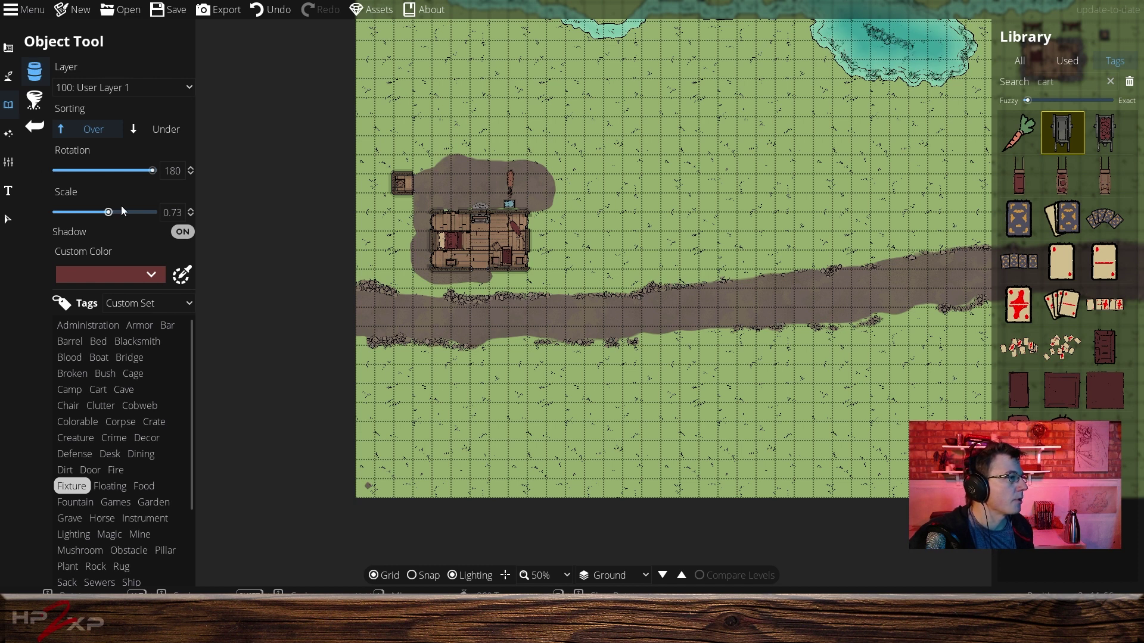
Try scales of 1.7 and 1.5 for the grey cart.
{"action": "left_click_drag", "start_coordinate": [112, 212], "coordinate": [131, 212]}
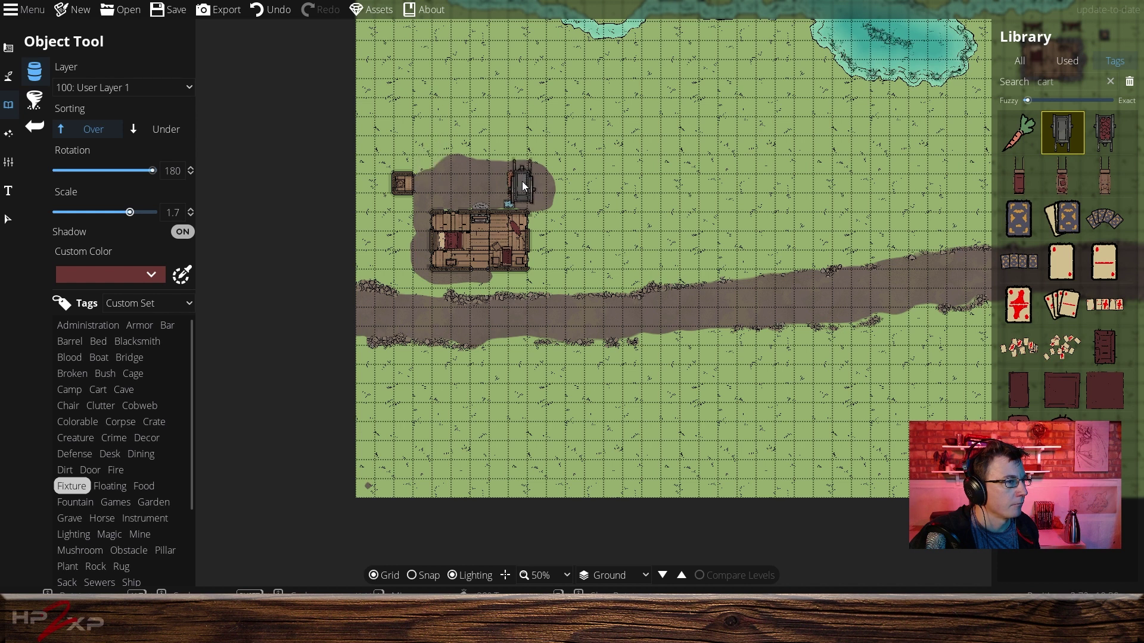
{"action": "double_click", "coordinate": [172, 212]}
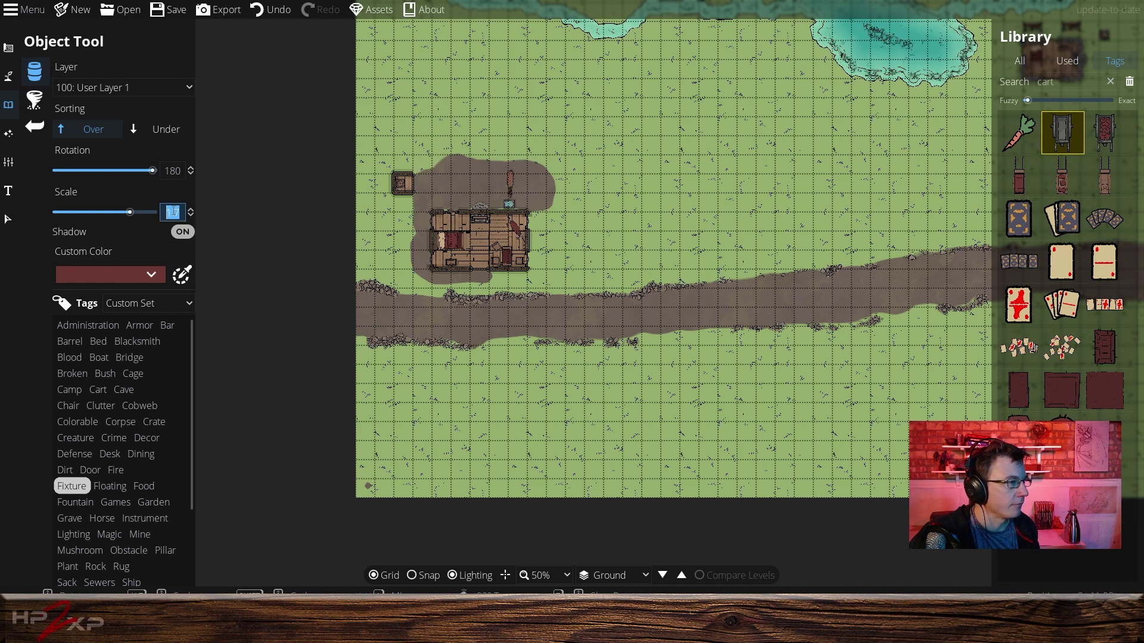
{"action": "type", "text": "1.5"}
{"action": "key", "text": "Return"}
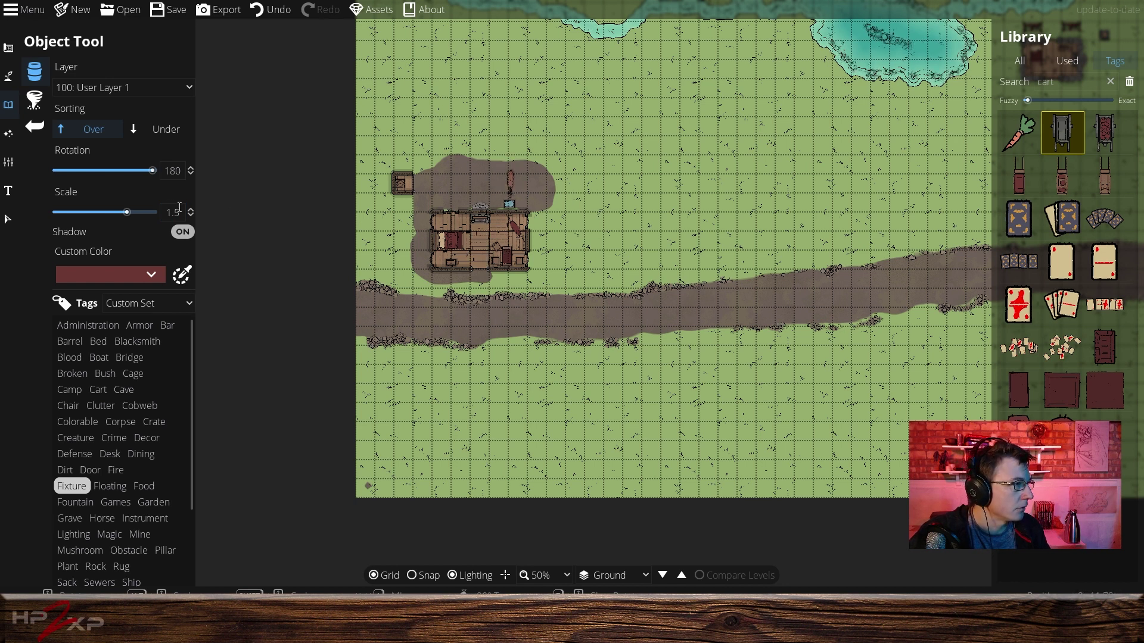
Set the grey cart's scale to 1.25.
{"action": "left_click_drag", "start_coordinate": [173, 213], "coordinate": [184, 206]}
{"action": "type", "text": "2"}
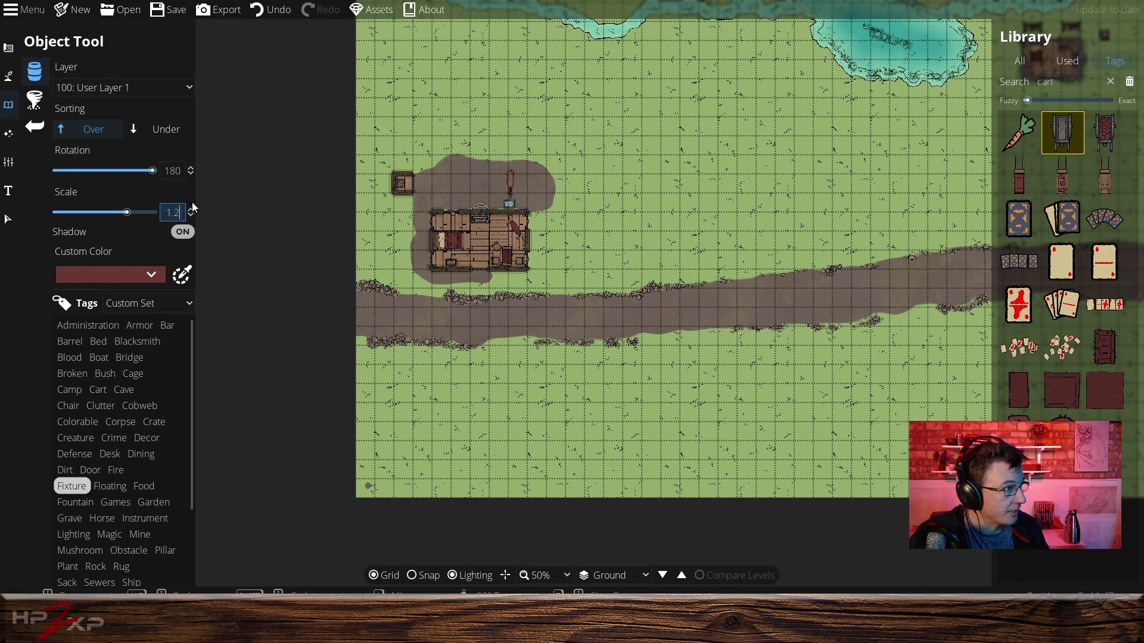
{"action": "type", "text": "5"}
{"action": "key", "text": "Return"}
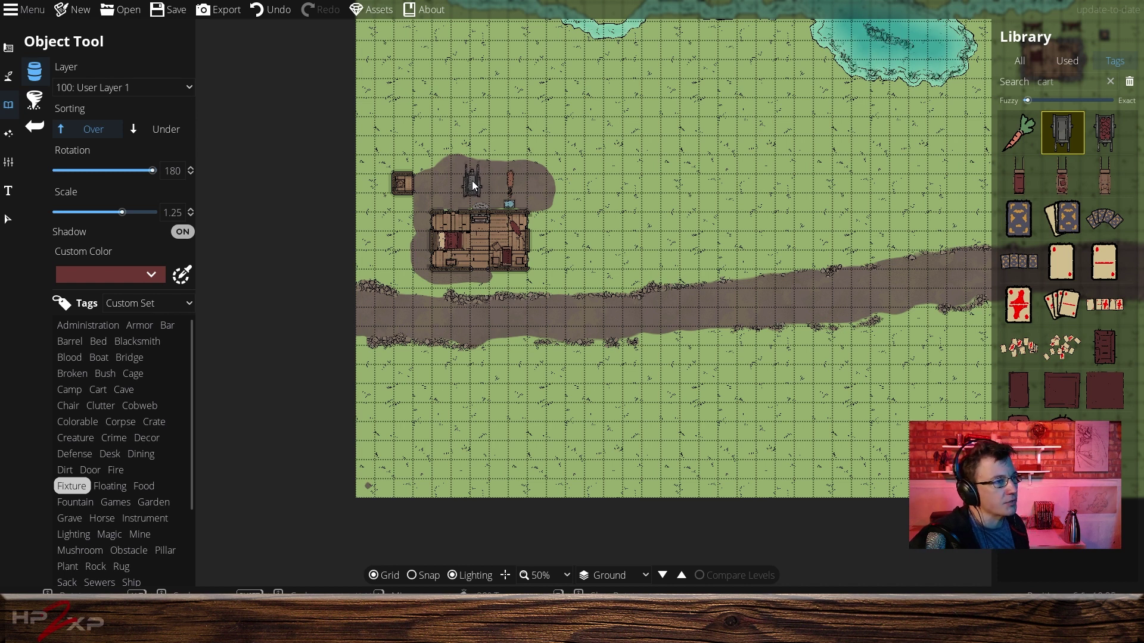
Try rotations of 0 and 90 for the grey cart.
{"action": "double_click", "coordinate": [184, 172]}
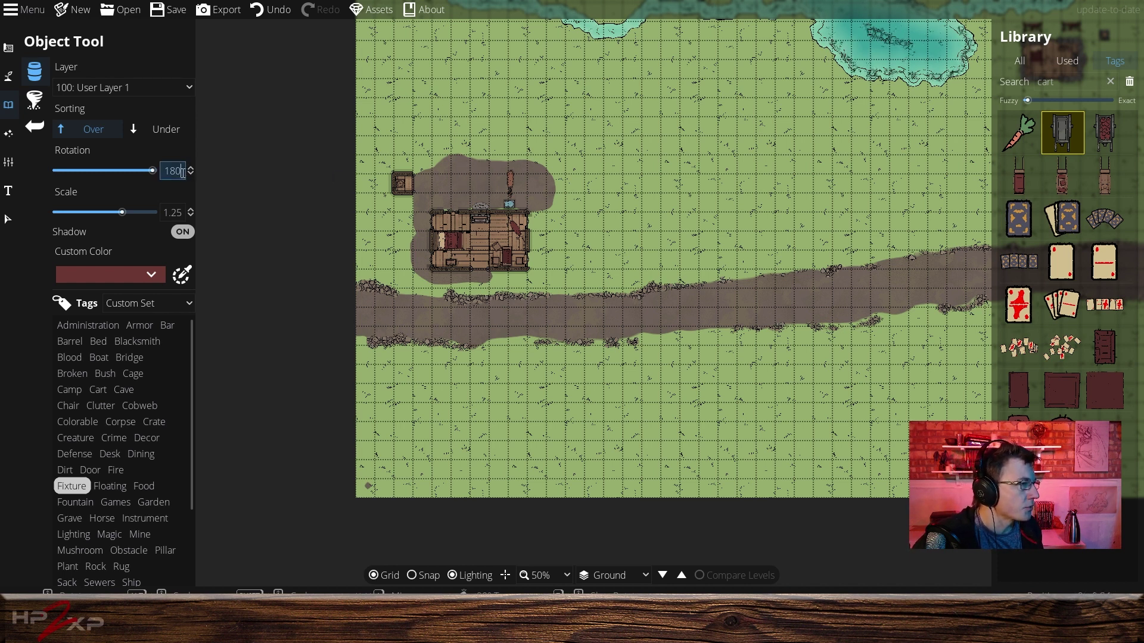
{"action": "type", "text": "0"}
{"action": "key", "text": "Return"}
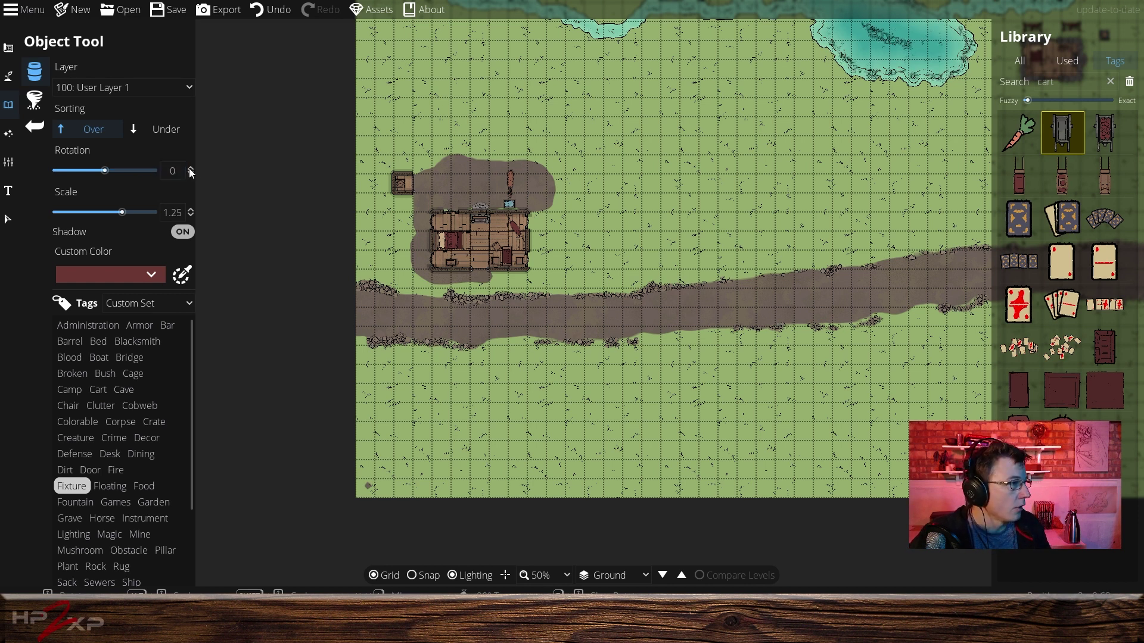
{"action": "double_click", "coordinate": [173, 171]}
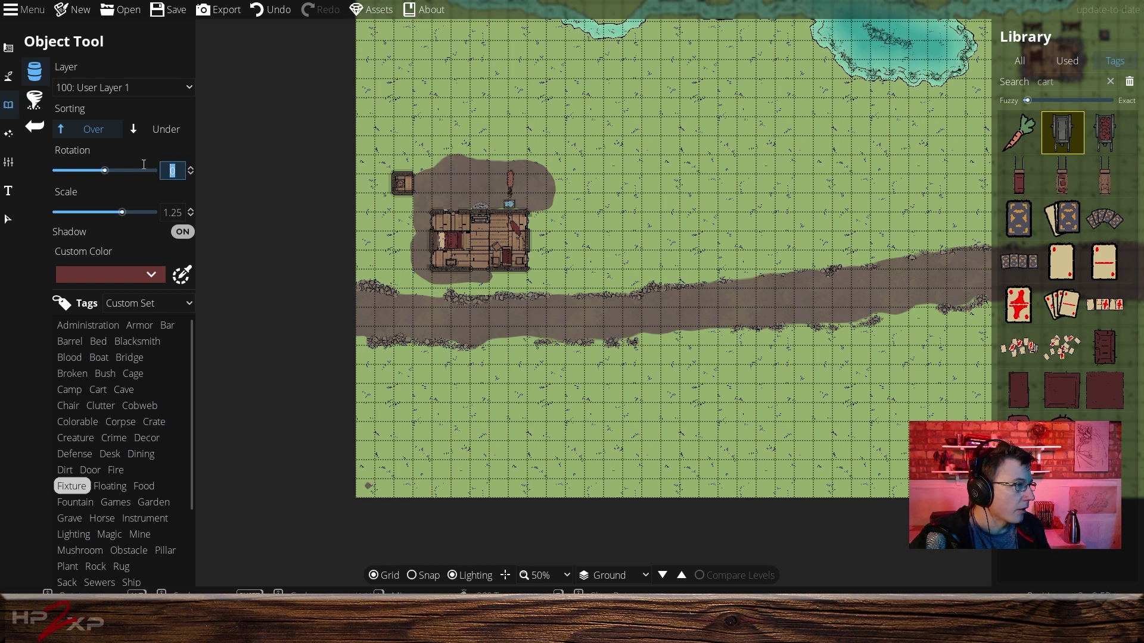
{"action": "type", "text": "90"}
{"action": "key", "text": "Return"}
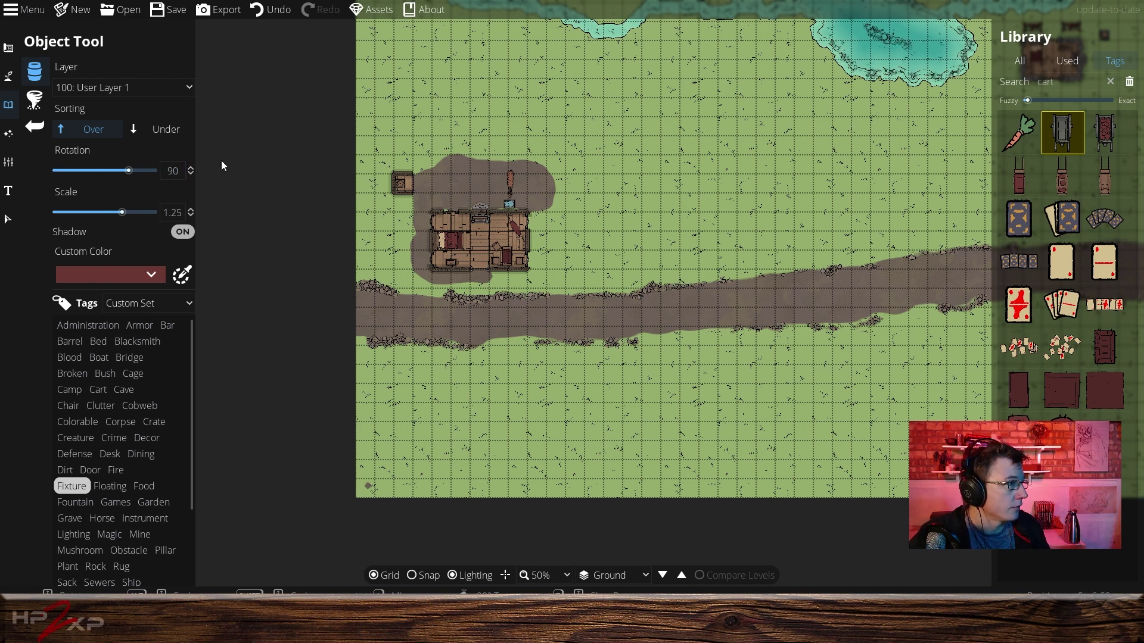
Set the cart's rotation to -90 and place it just above the outhouse, at the upper-left edge of the dirt.
{"action": "left_click", "coordinate": [172, 170]}
{"action": "type", "text": "-9"}
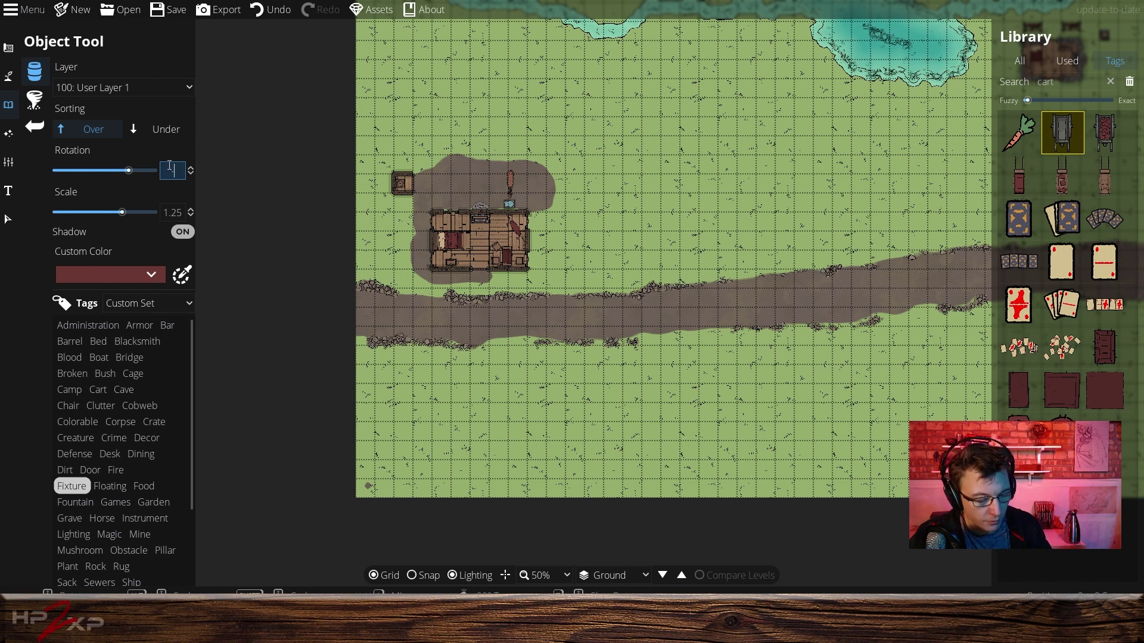
{"action": "type", "text": "0"}
{"action": "key", "text": "Return"}
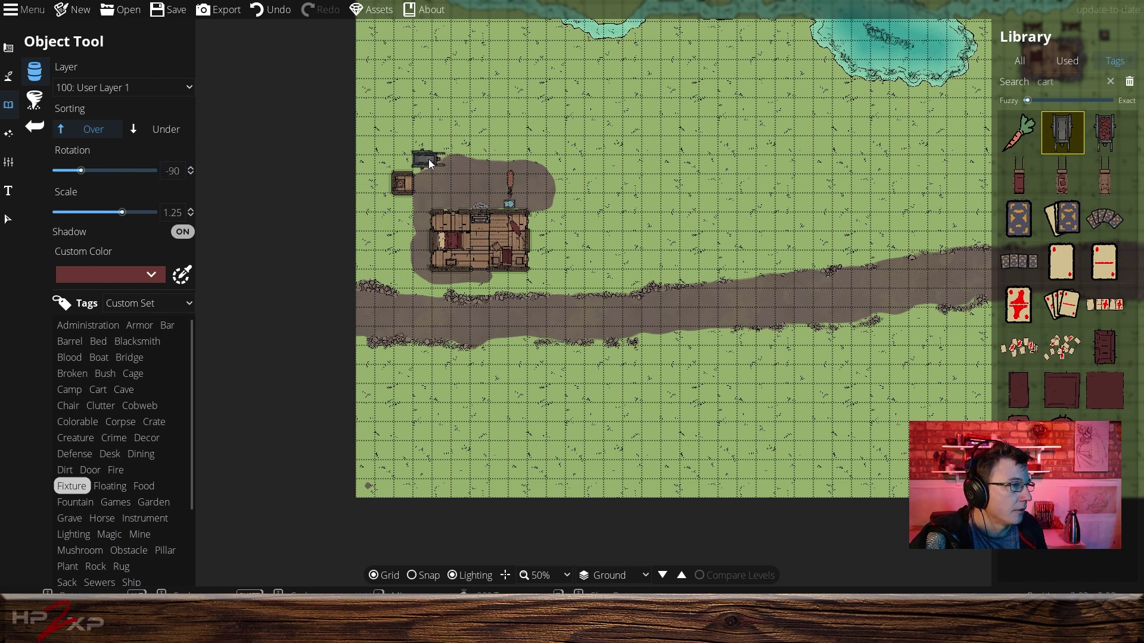
{"action": "left_click", "coordinate": [427, 160]}
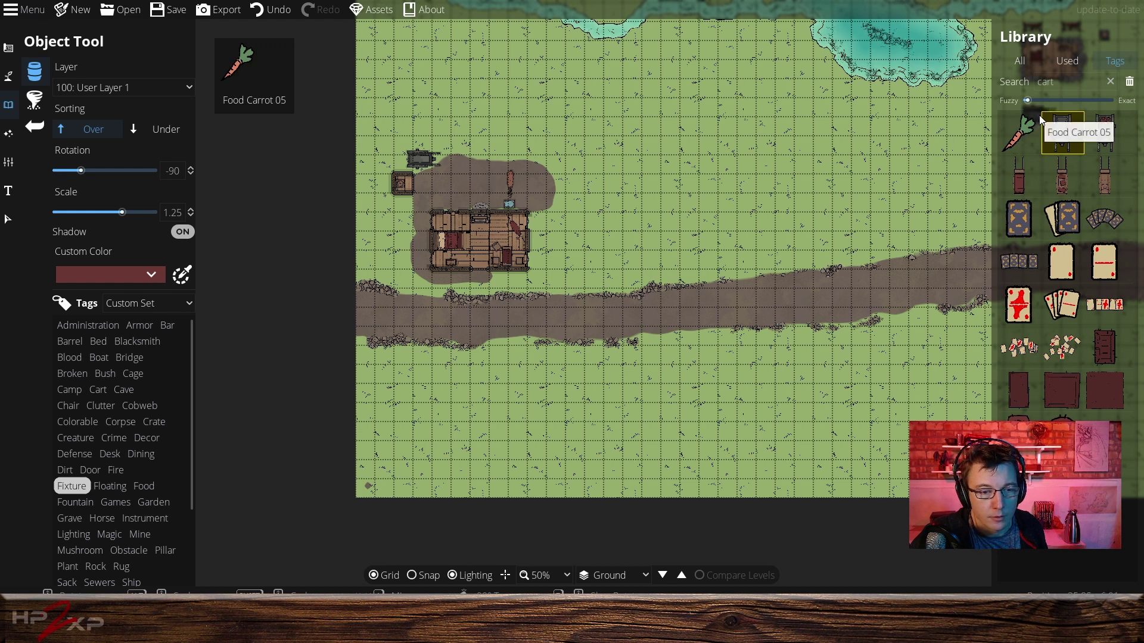
Search the object library for "fence" and look through the objects for a suitable fence piece.
{"action": "left_click", "coordinate": [1110, 82]}
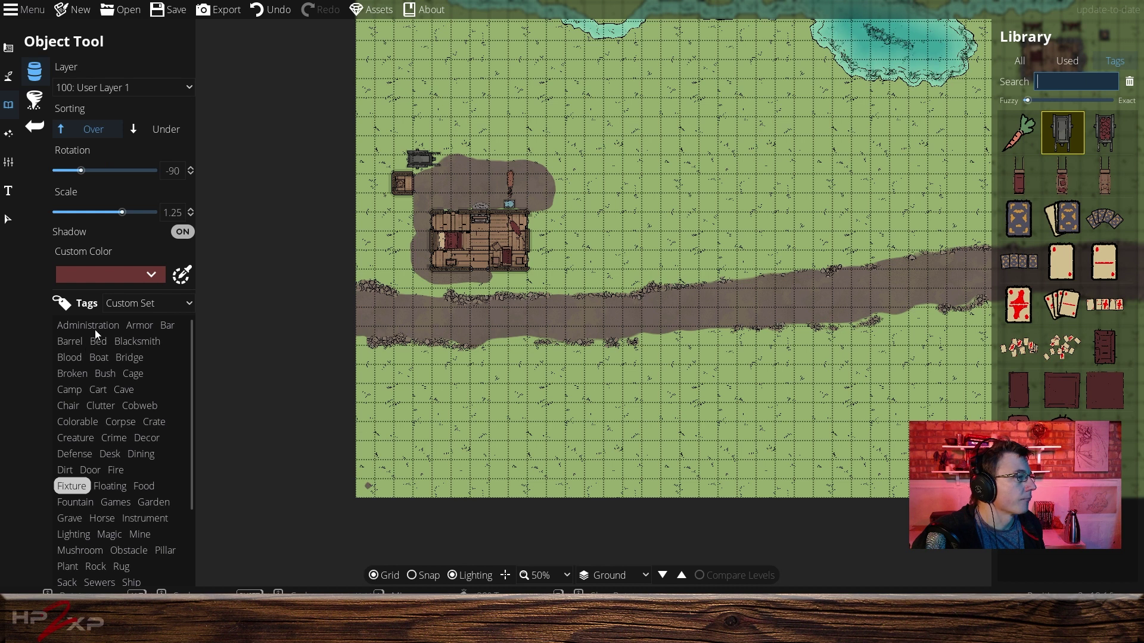
{"action": "scroll", "coordinate": [131, 402], "scroll_direction": "down", "scroll_amount": 2}
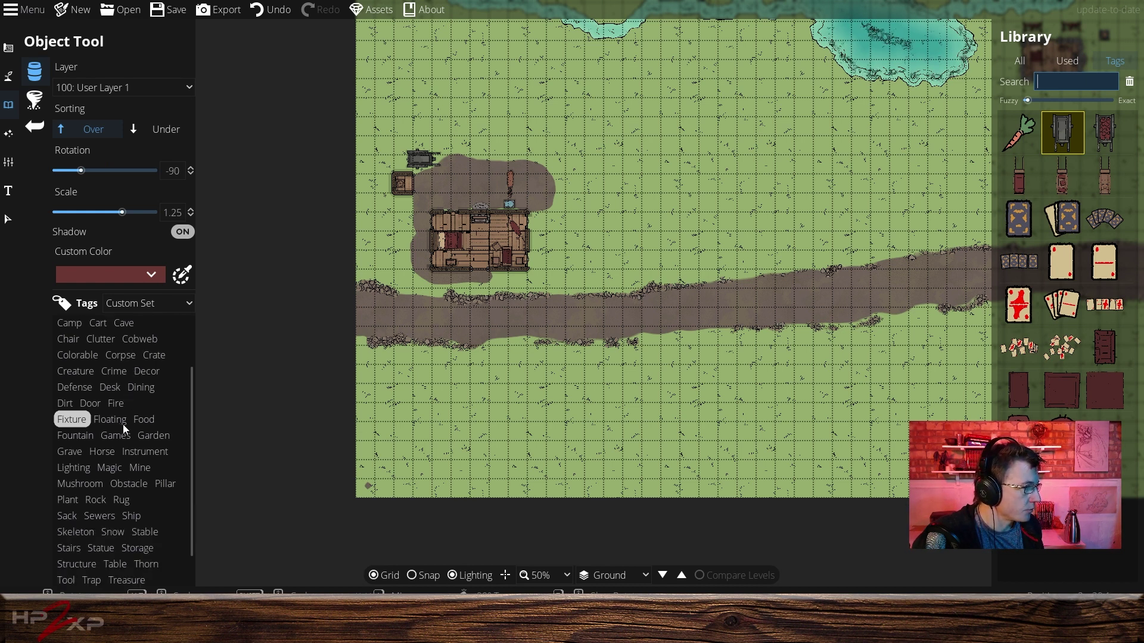
{"action": "scroll", "coordinate": [125, 423], "scroll_direction": "up", "scroll_amount": 2}
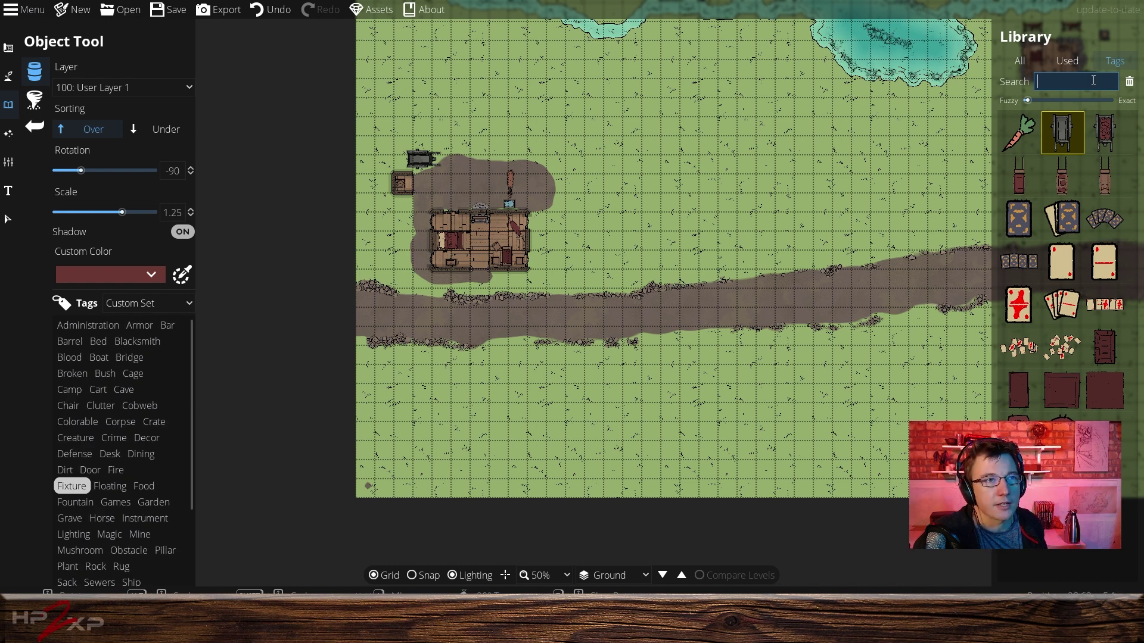
{"action": "type", "text": "f"}
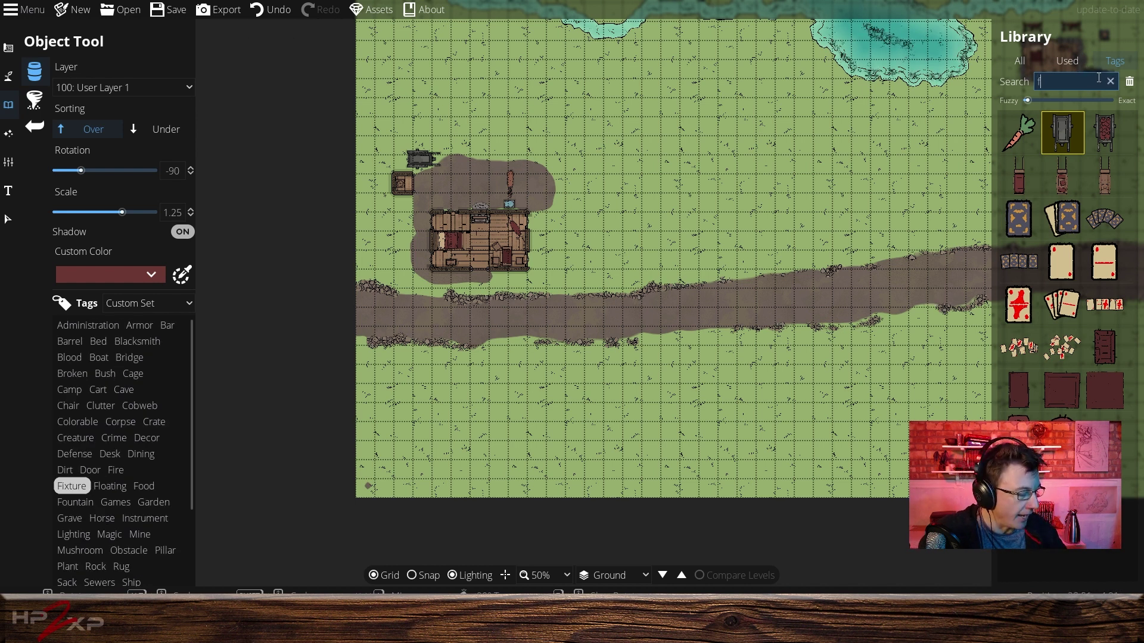
{"action": "type", "text": "ance"}
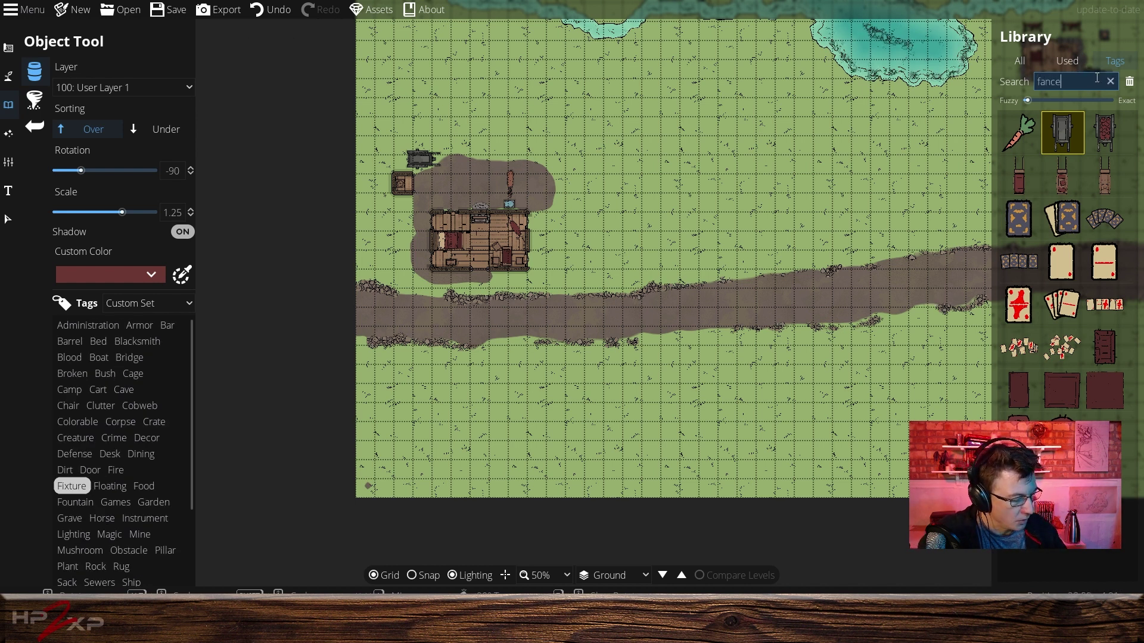
{"action": "double_click", "coordinate": [1035, 83]}
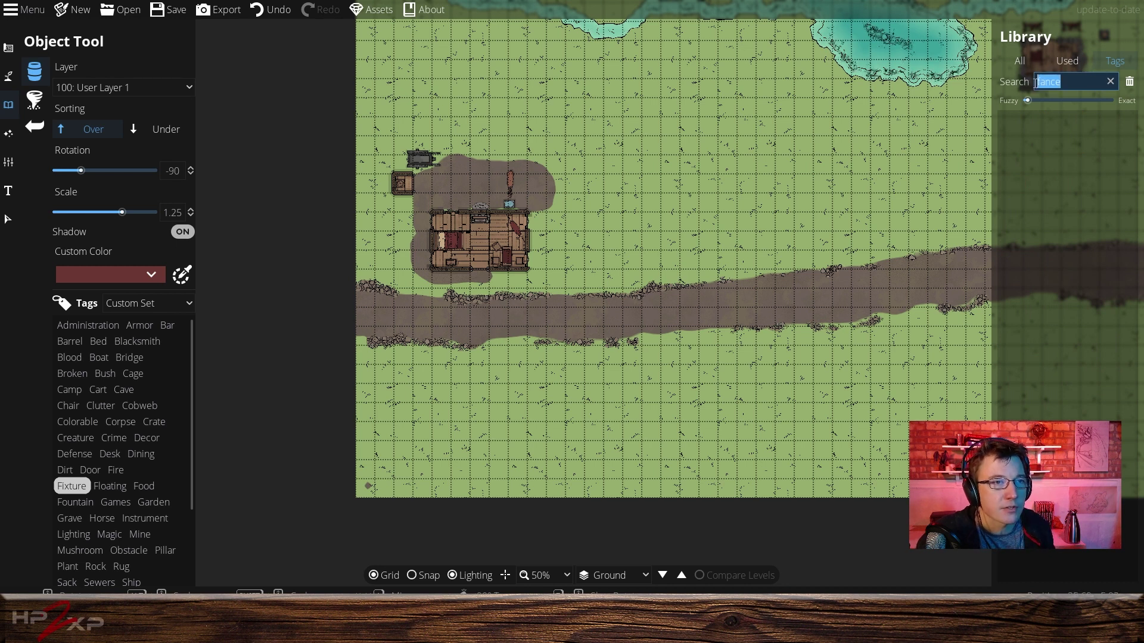
{"action": "type", "text": "fe"}
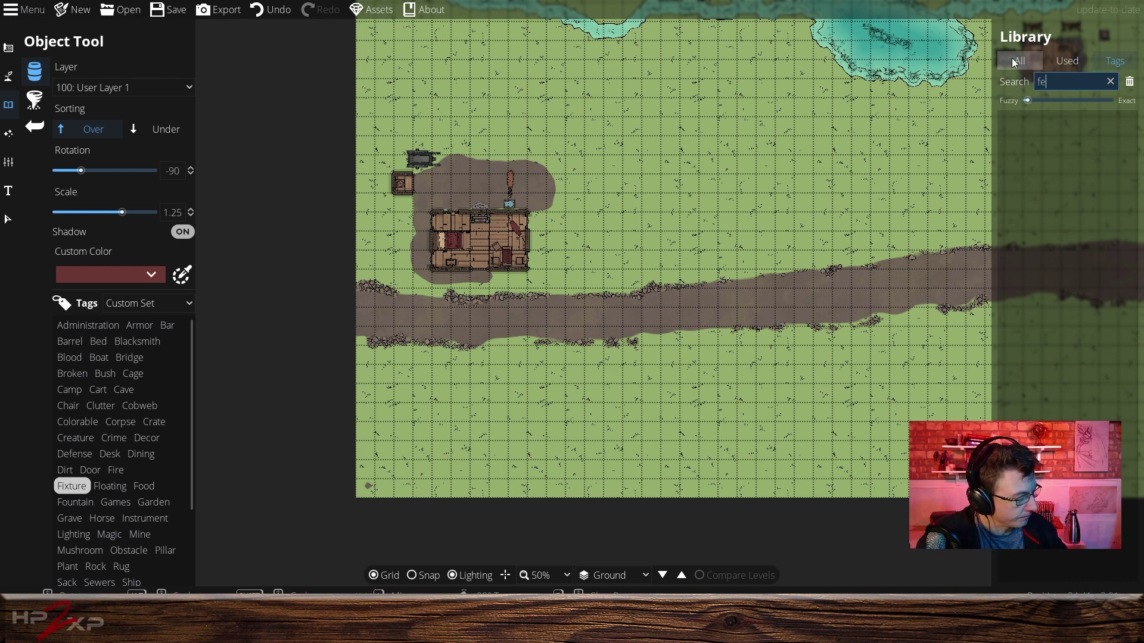
{"action": "type", "text": "nce"}
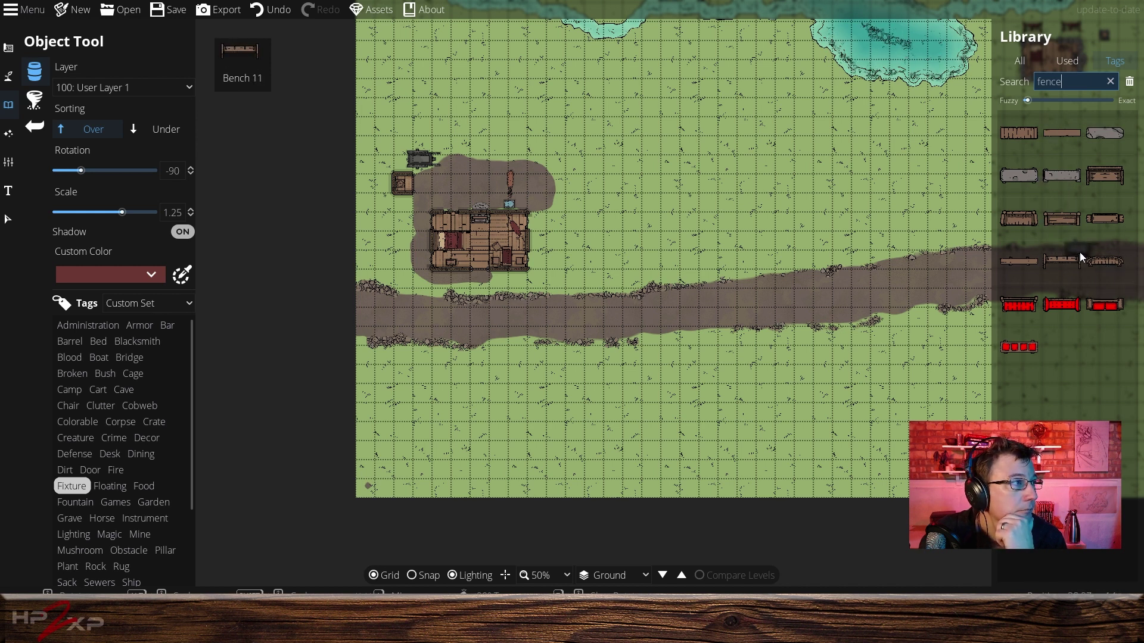
Look through the Stairs-tagged objects in the library for a piece that could serve as fencing.
{"action": "left_click_drag", "start_coordinate": [1072, 82], "coordinate": [1007, 80]}
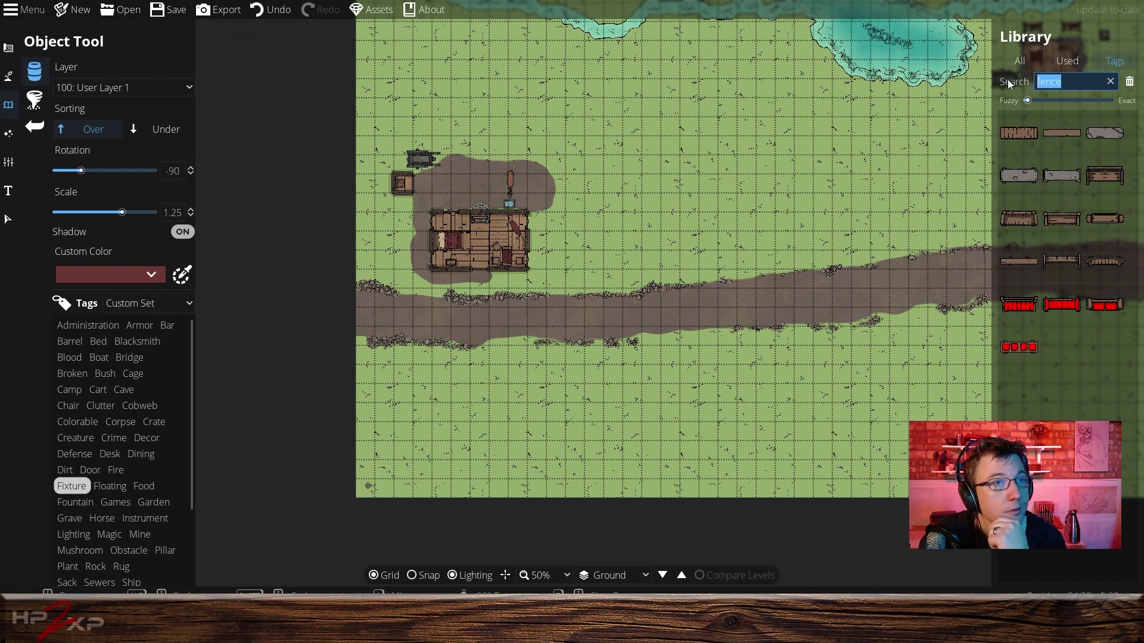
{"action": "scroll", "coordinate": [94, 401], "scroll_direction": "down", "scroll_amount": 1}
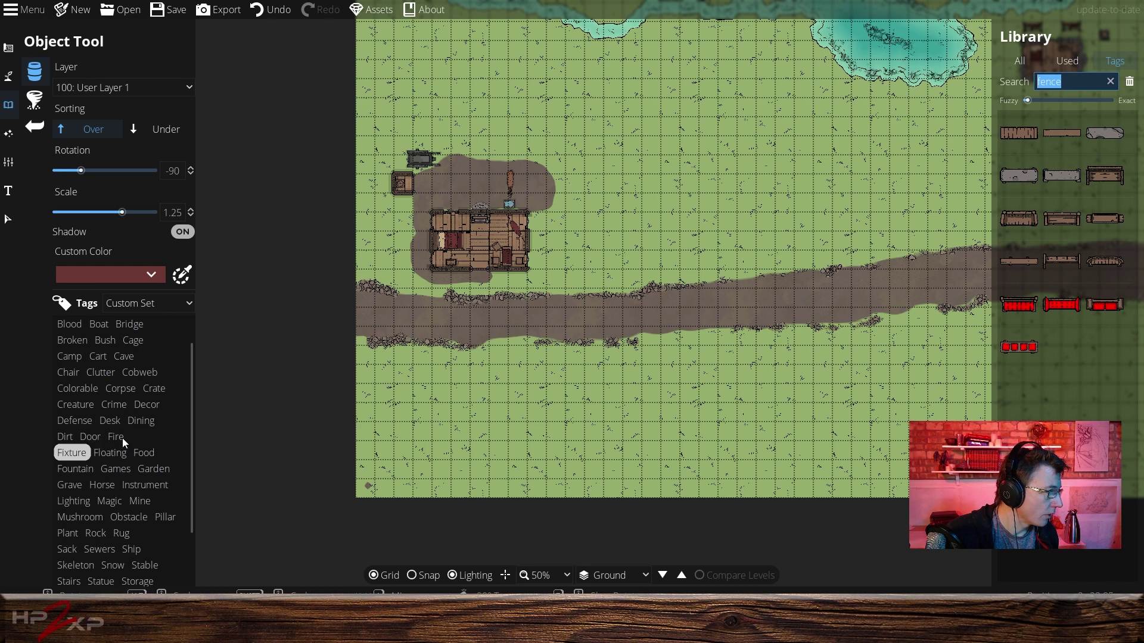
{"action": "scroll", "coordinate": [123, 438], "scroll_direction": "down", "scroll_amount": 2}
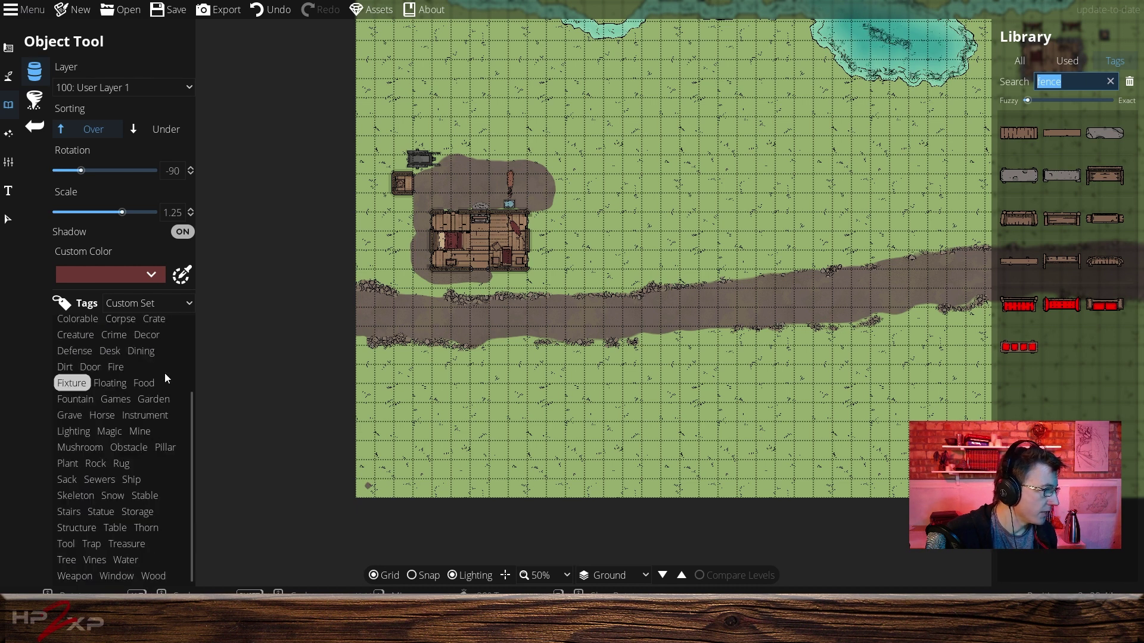
{"action": "left_click", "coordinate": [70, 513]}
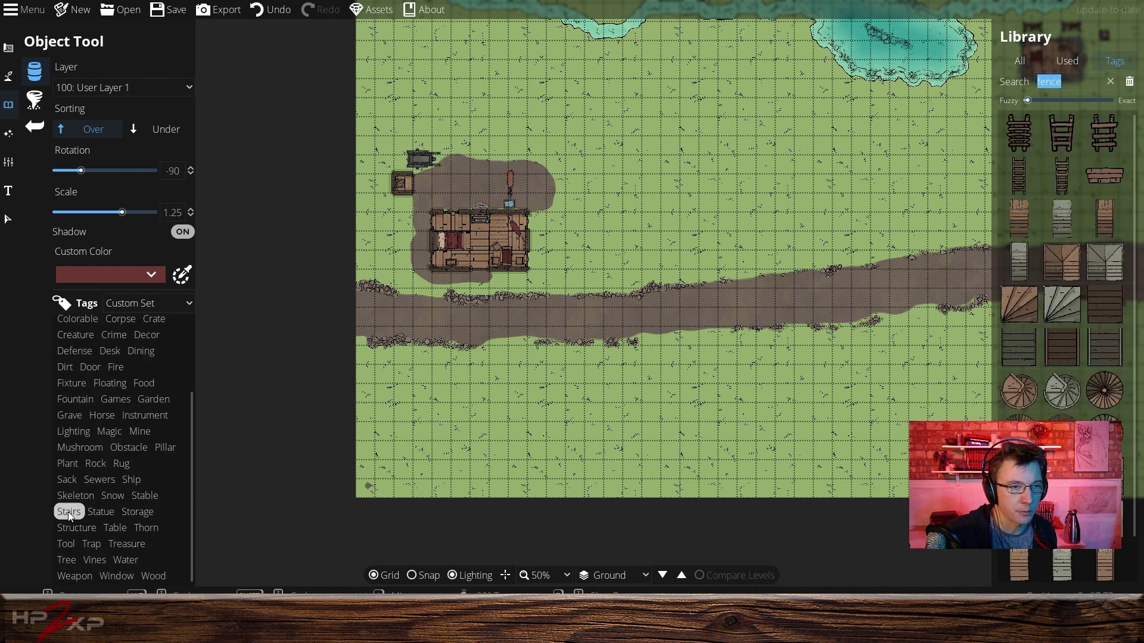
{"action": "scroll", "coordinate": [1063, 361], "scroll_direction": "down", "scroll_amount": 1}
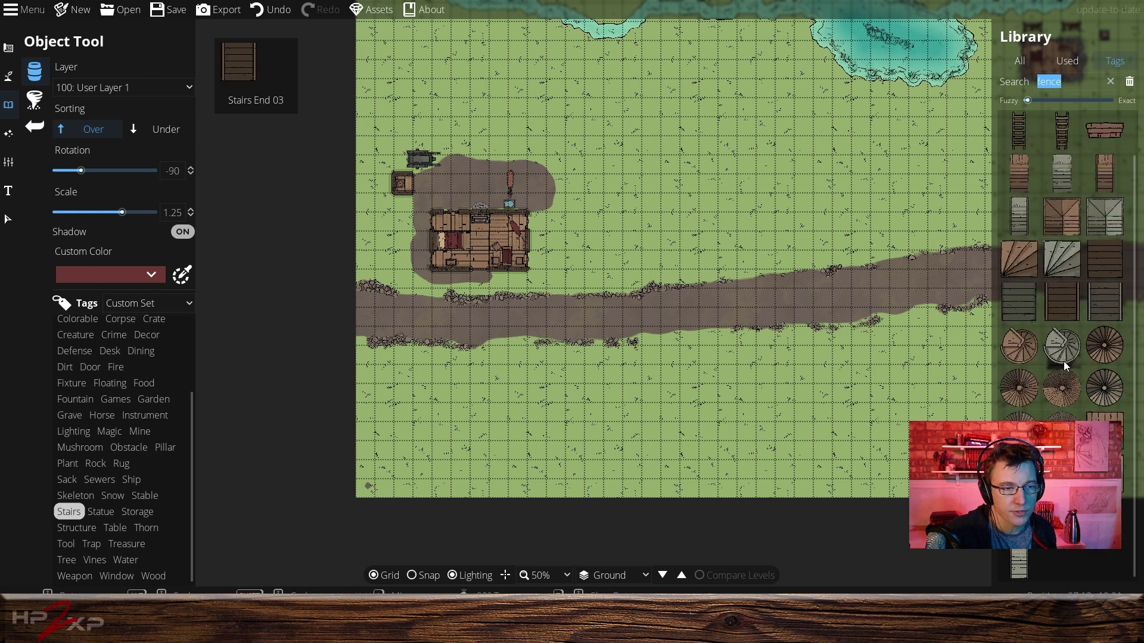
{"action": "scroll", "coordinate": [1062, 359], "scroll_direction": "up", "scroll_amount": 1}
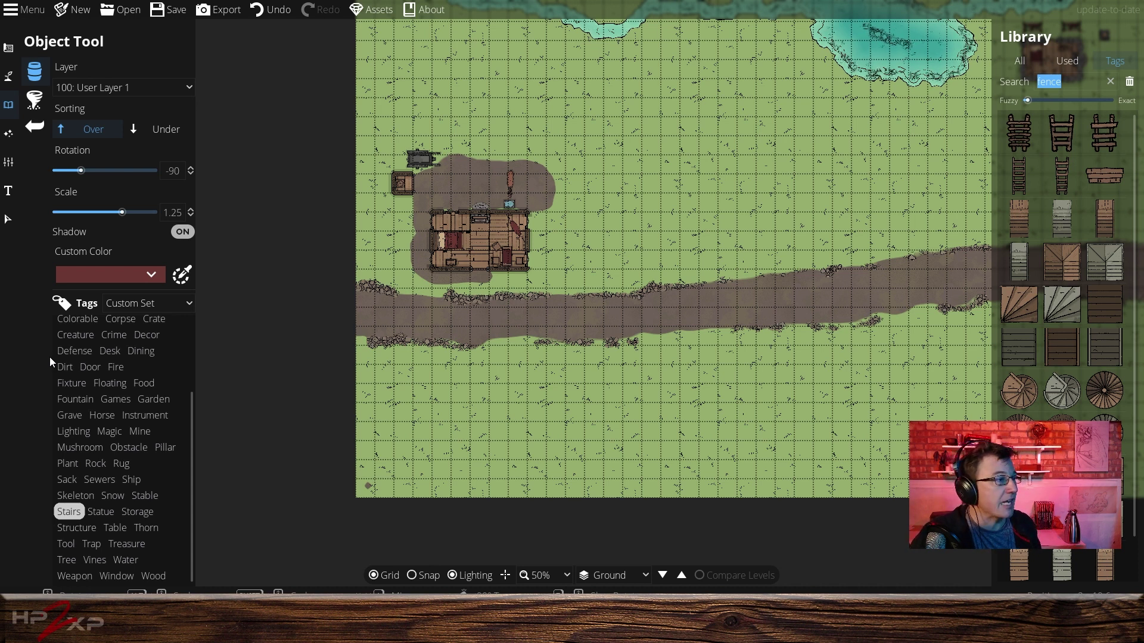
Choose the spiked wooden barricade from the Defense objects and line it along the yard's upper edge at rotation 0 and scale 1.
{"action": "left_click", "coordinate": [79, 349]}
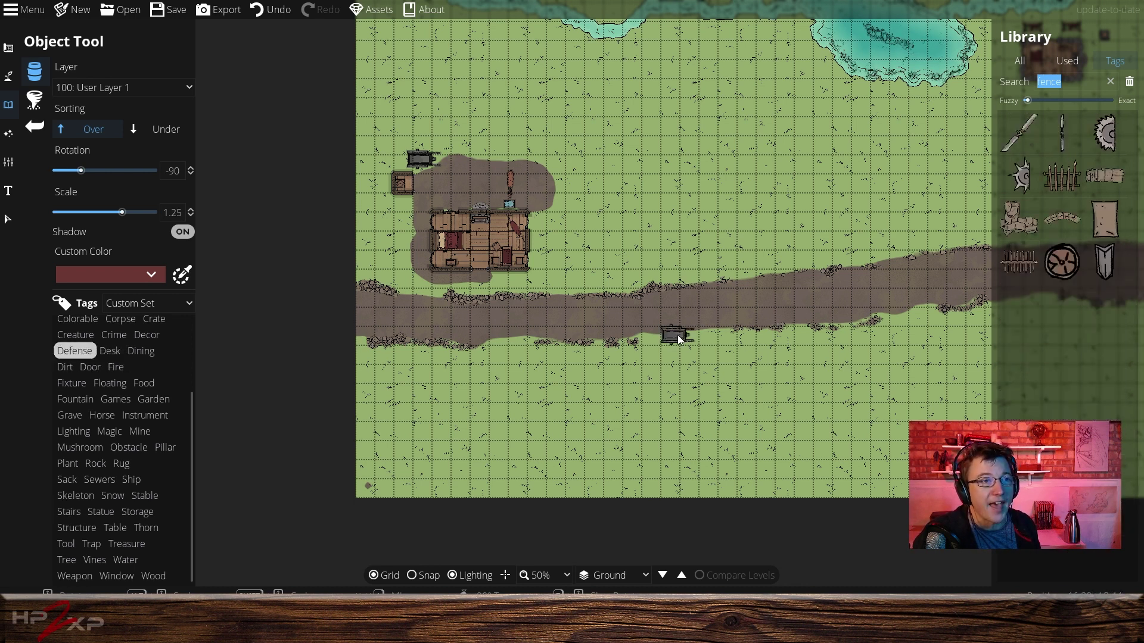
{"action": "left_click", "coordinate": [1060, 180]}
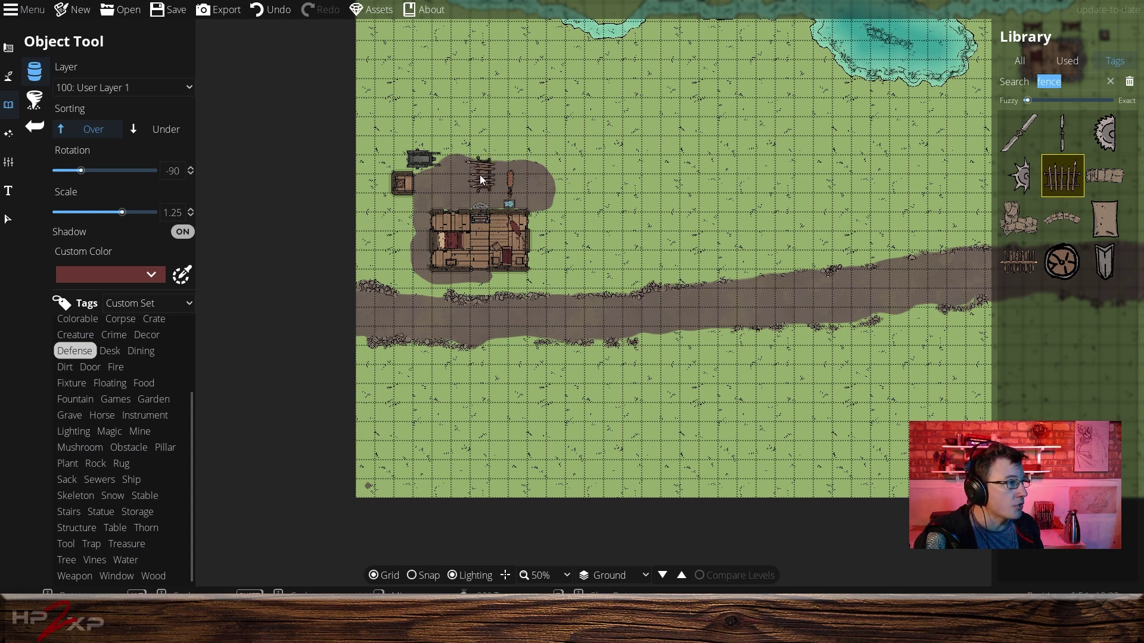
{"action": "double_click", "coordinate": [179, 170]}
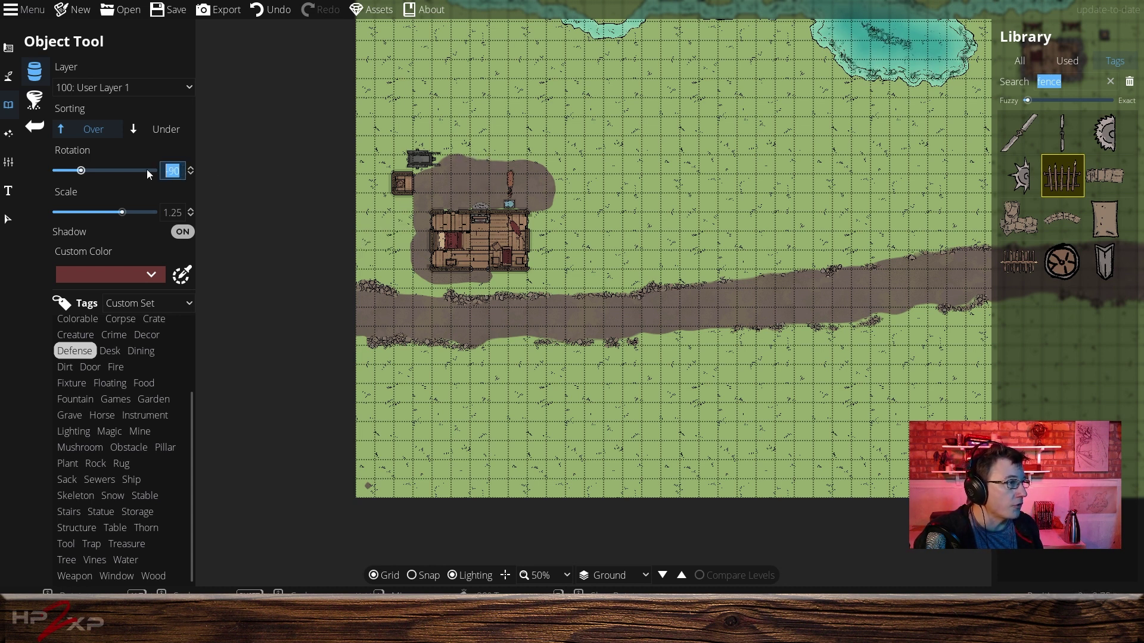
{"action": "type", "text": "0"}
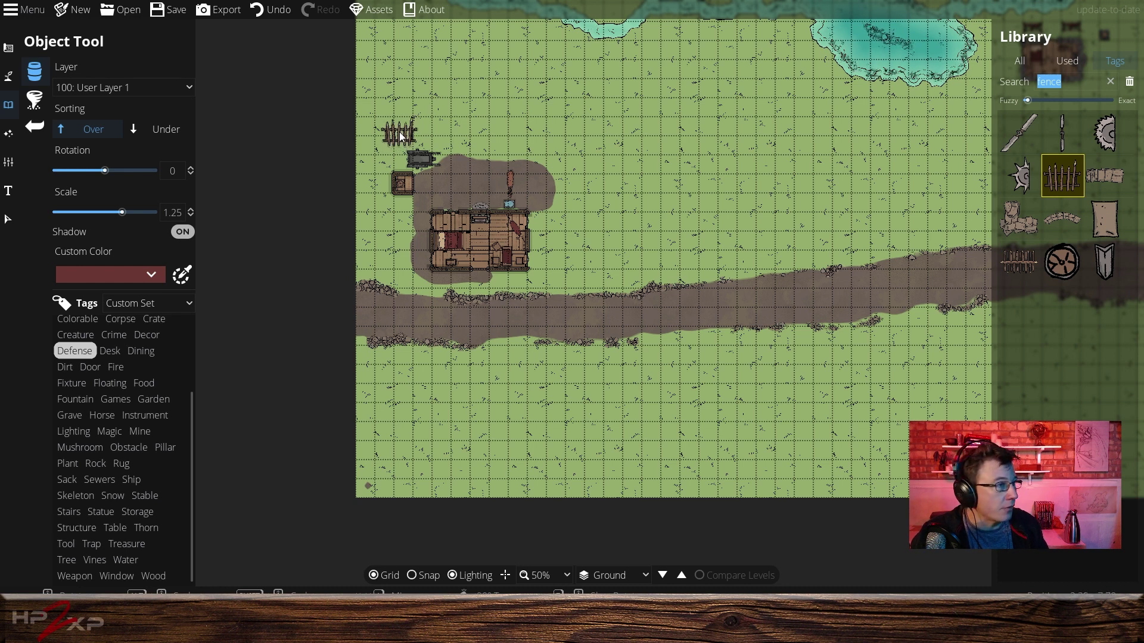
{"action": "left_click_drag", "start_coordinate": [183, 213], "coordinate": [136, 206]}
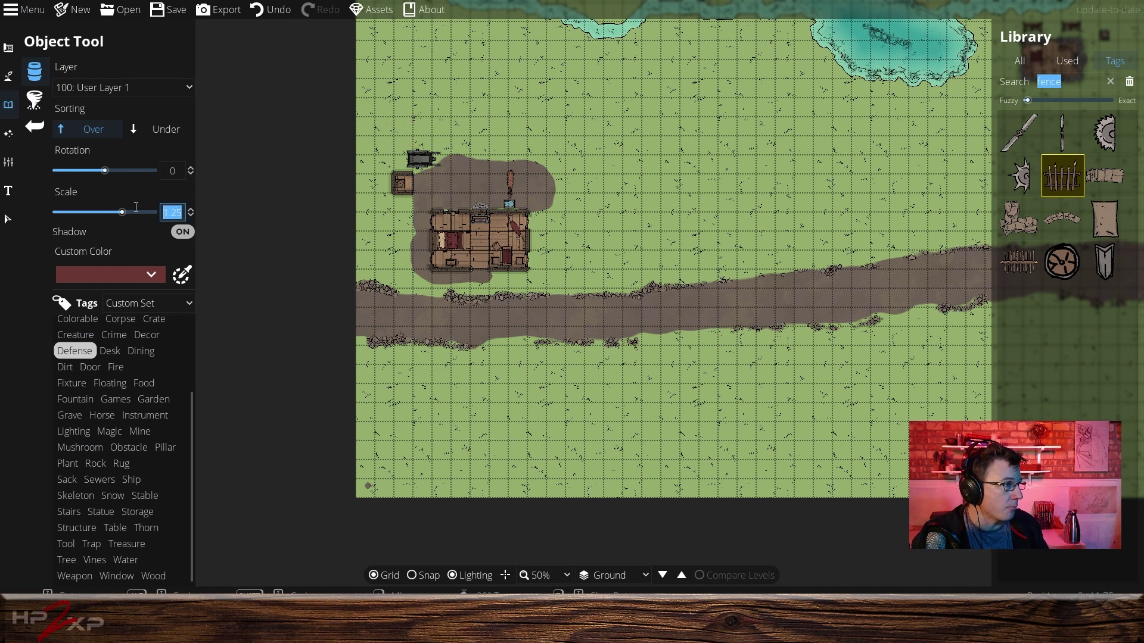
{"action": "type", "text": "1"}
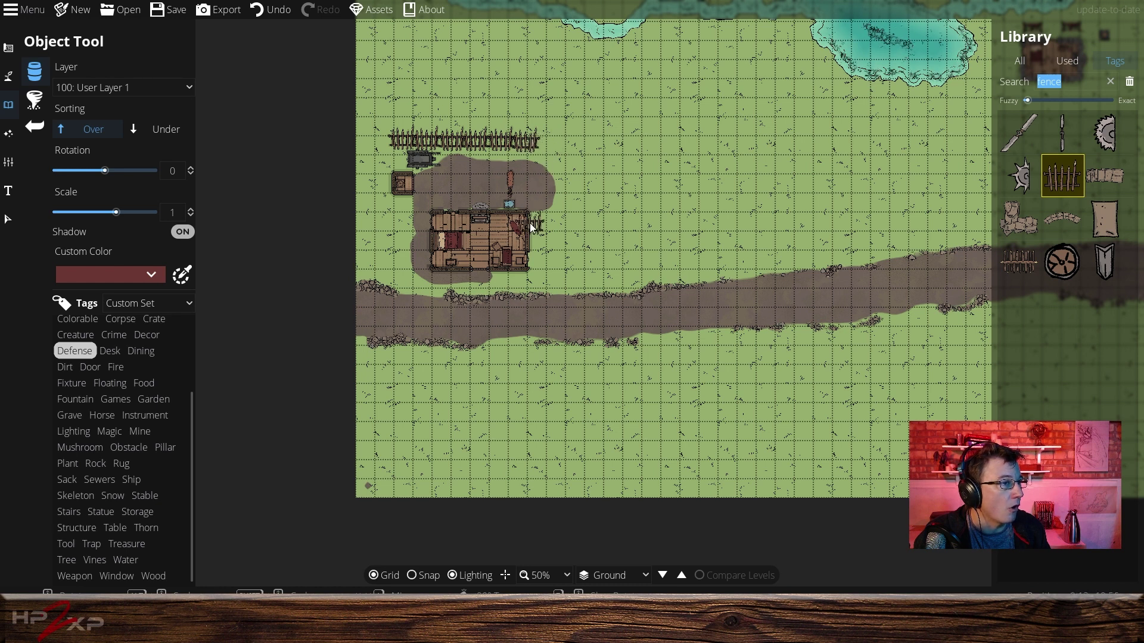
Run barricades down the yard's right side at rotation 90, and angle one toward the cabin at rotation 124 and scale 0.86.
{"action": "left_click", "coordinate": [180, 171]}
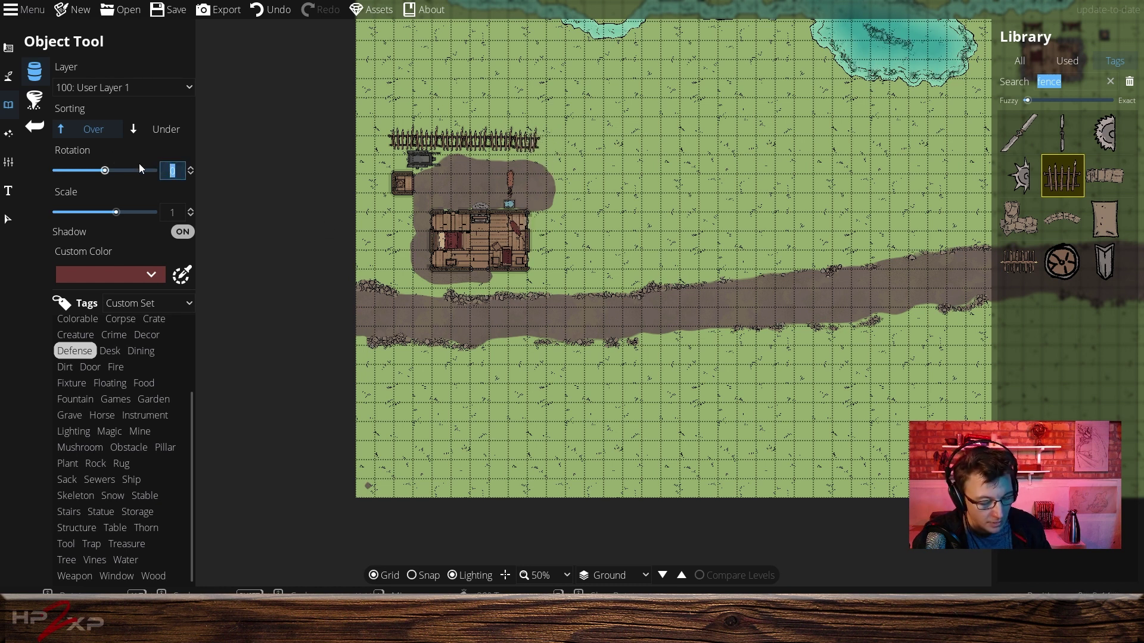
{"action": "type", "text": "90"}
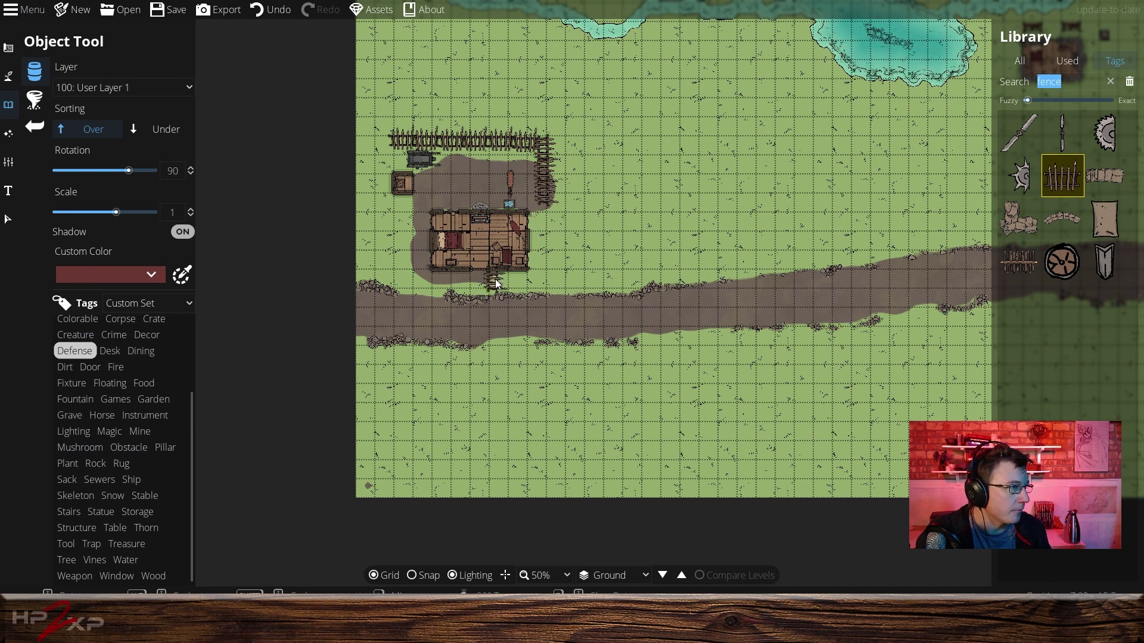
{"action": "left_click_drag", "start_coordinate": [129, 171], "coordinate": [139, 172]}
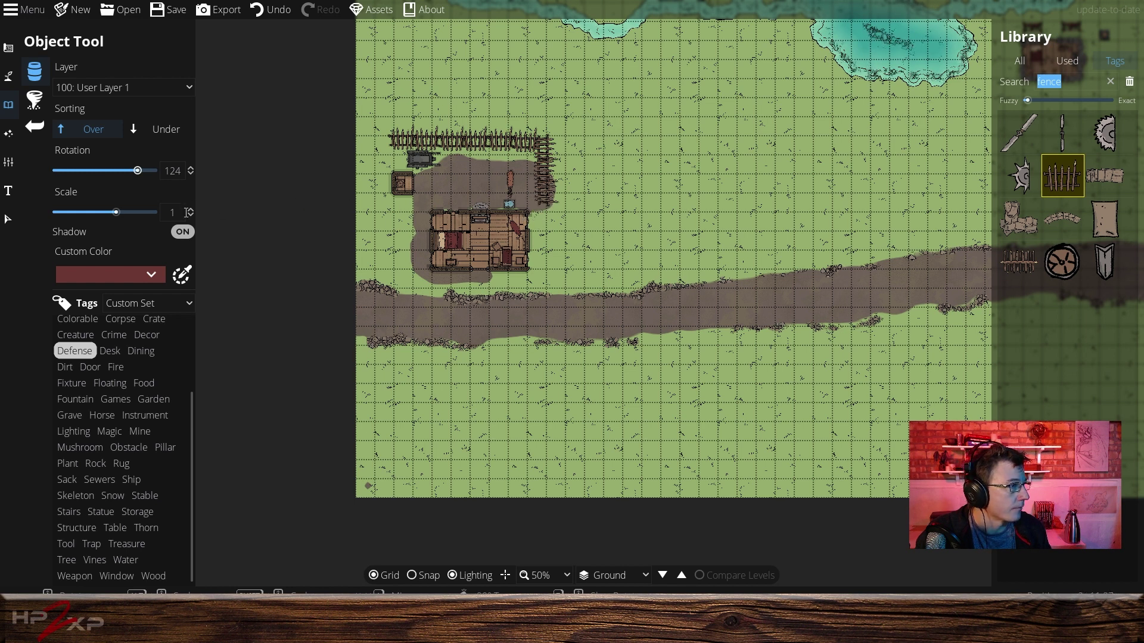
{"action": "scroll", "coordinate": [190, 217], "scroll_direction": "down", "scroll_amount": 3}
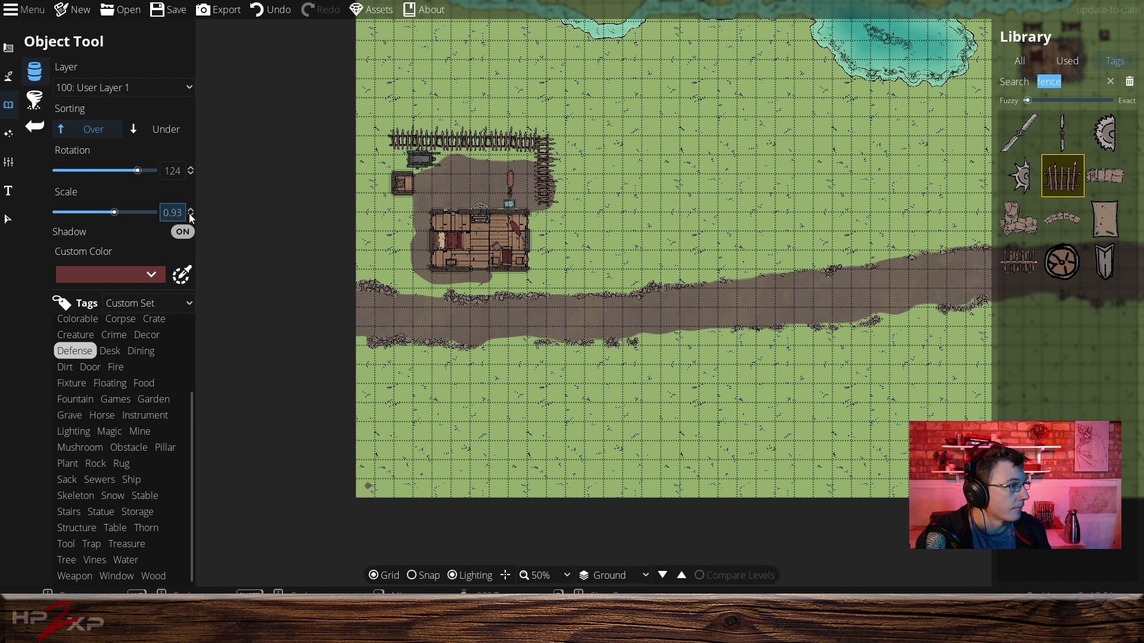
{"action": "scroll", "coordinate": [191, 217], "scroll_direction": "down", "scroll_amount": 7}
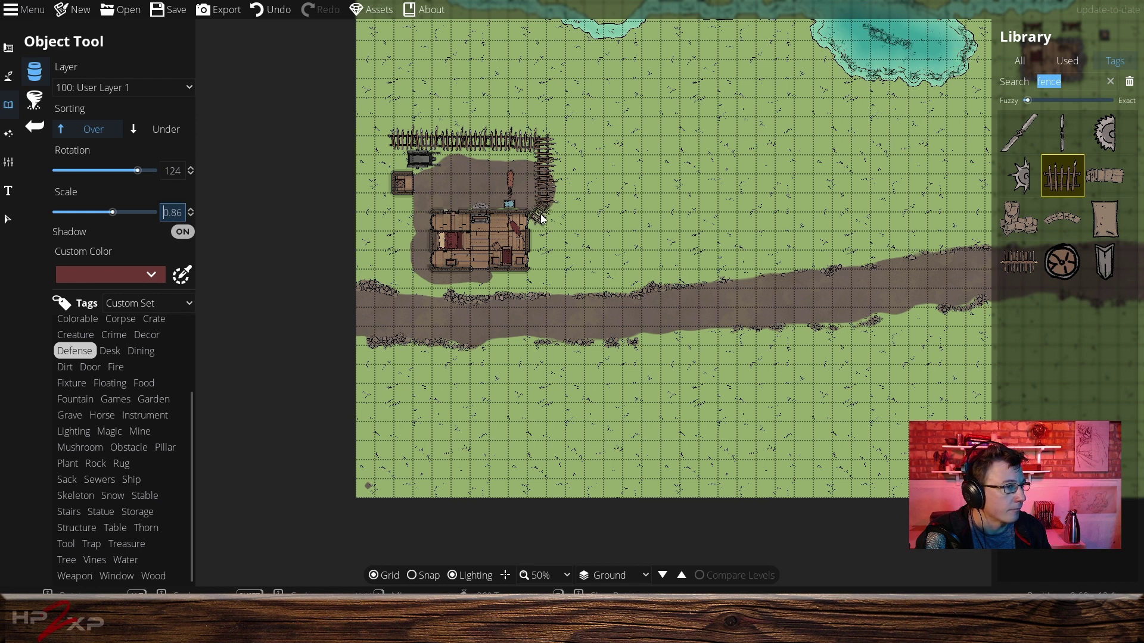
{"action": "left_click", "coordinate": [540, 217]}
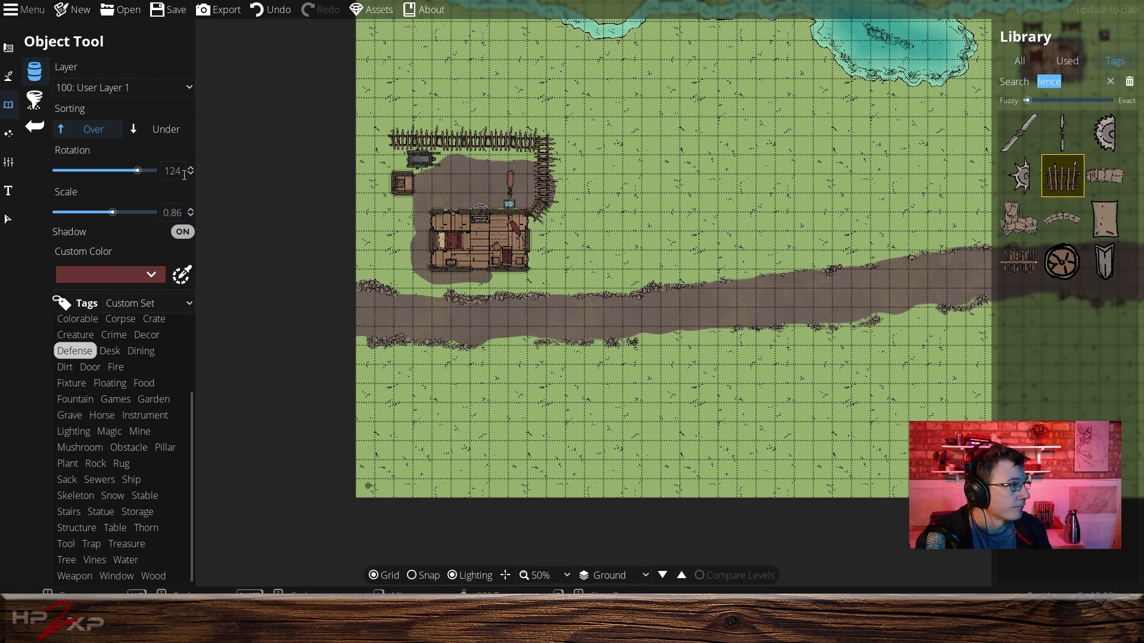
Set the barricade's scale to 1 and rotation to 90, and fence the yard's left side above and below the outhouse.
{"action": "right_click", "coordinate": [151, 169]}
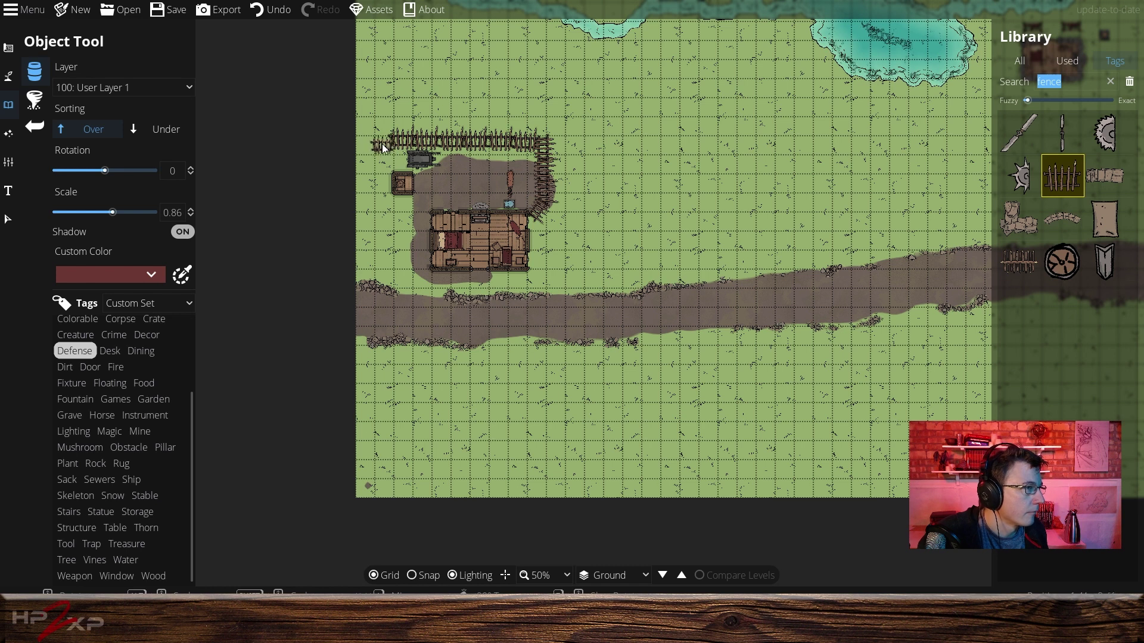
{"action": "double_click", "coordinate": [172, 212]}
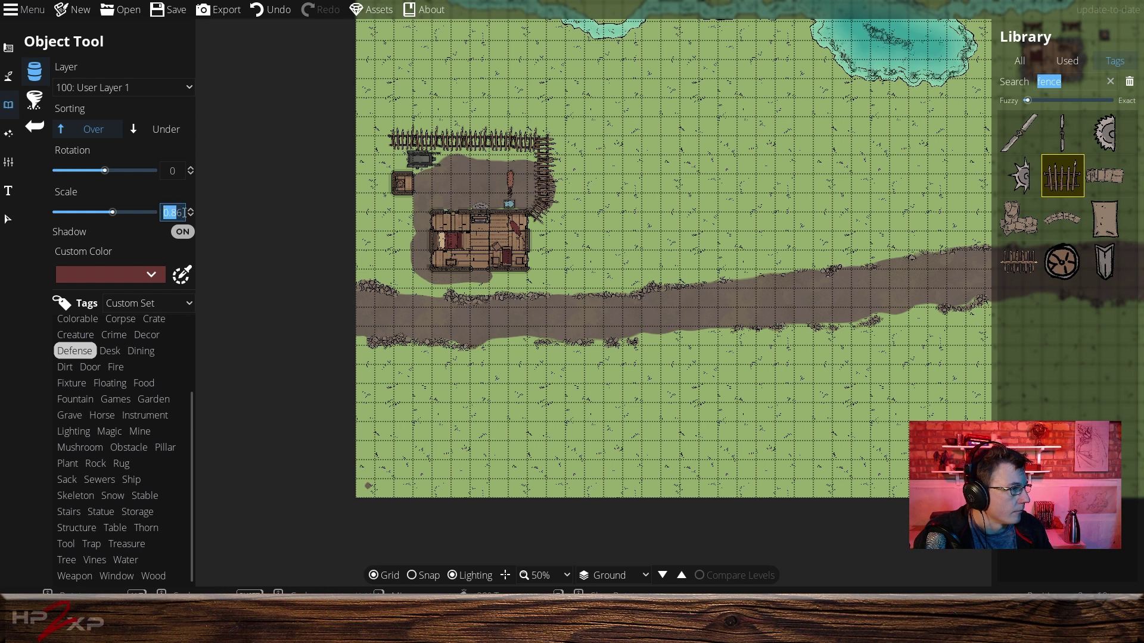
{"action": "type", "text": "1"}
{"action": "key", "text": "Return"}
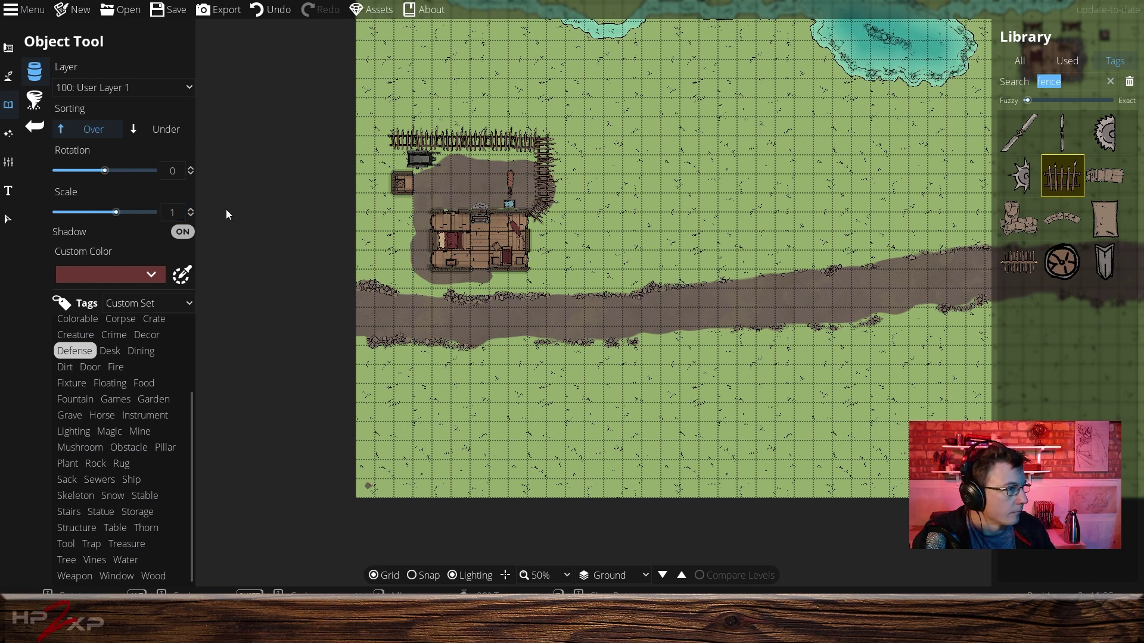
{"action": "double_click", "coordinate": [163, 178]}
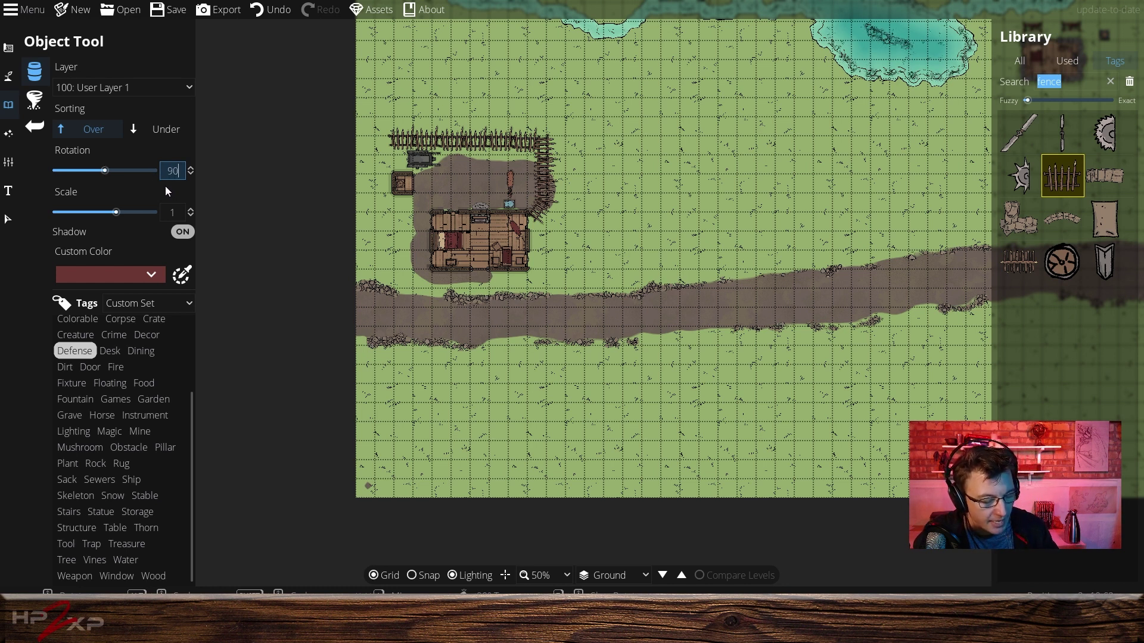
{"action": "type", "text": "90"}
{"action": "key", "text": "Return"}
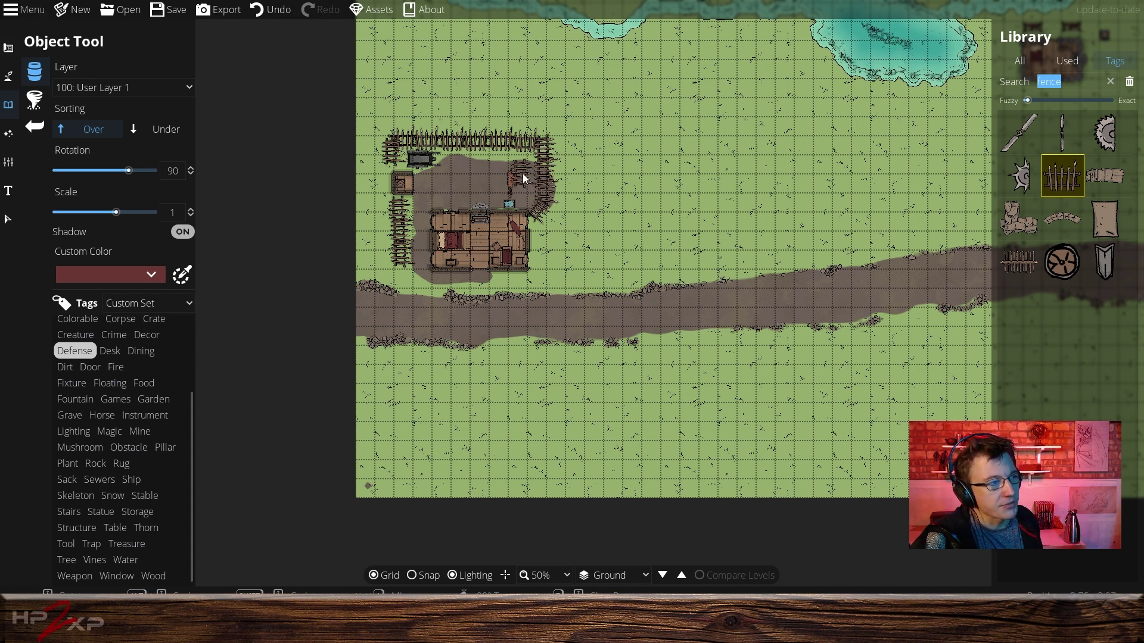
{"action": "left_click", "coordinate": [16, 52]}
{"action": "left_click", "coordinate": [16, 105]}
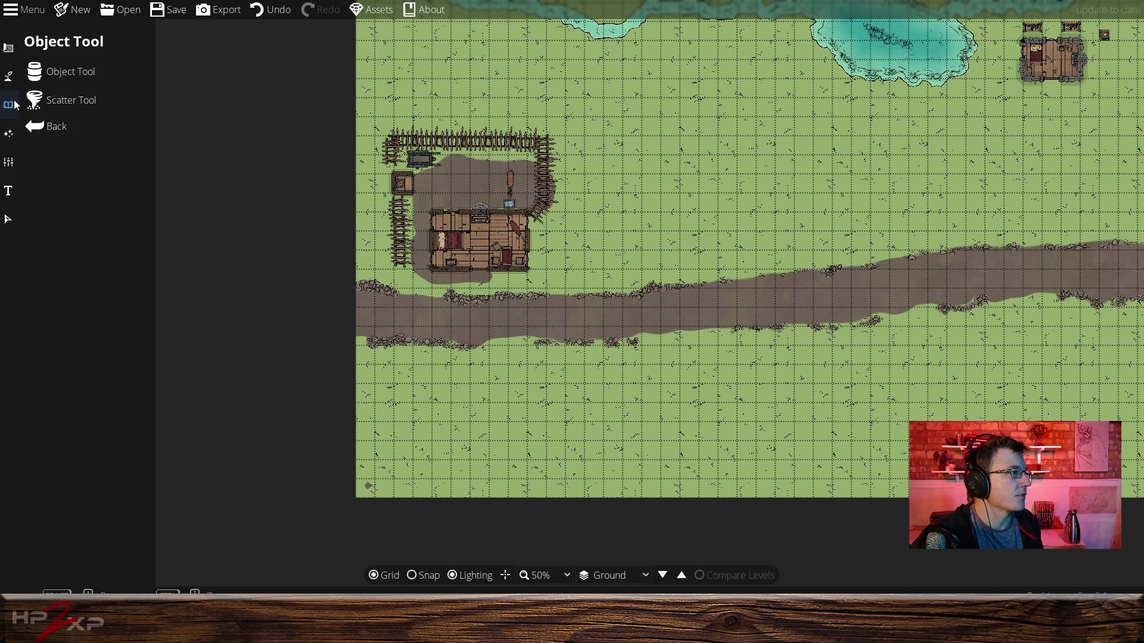
{"action": "left_click", "coordinate": [10, 48]}
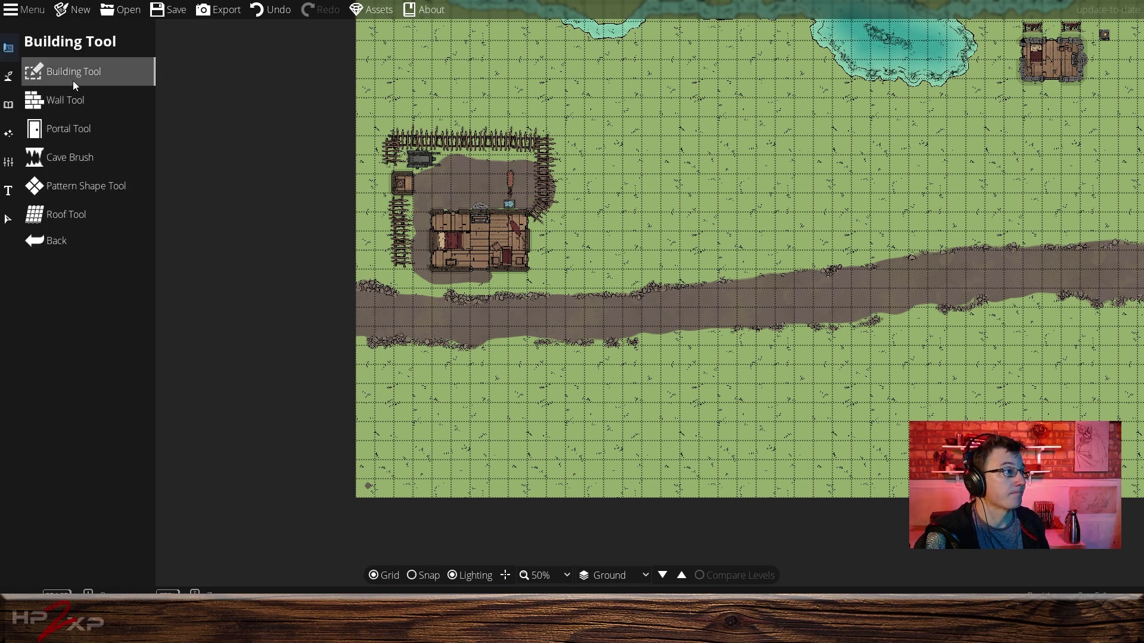
{"action": "left_click", "coordinate": [10, 109]}
{"action": "left_click", "coordinate": [87, 63]}
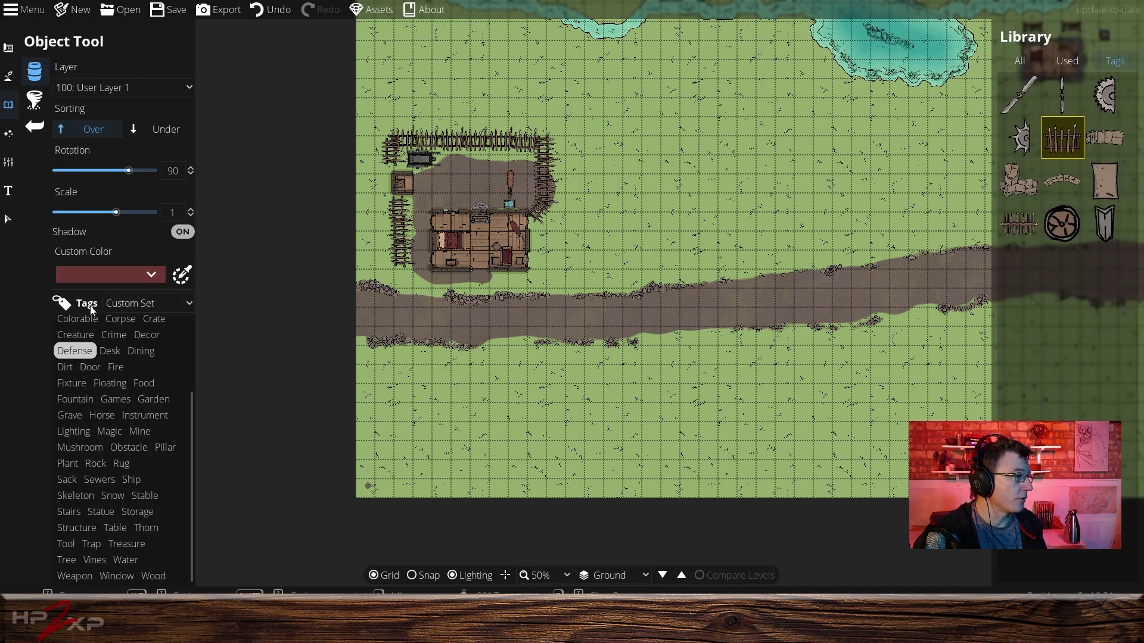
{"action": "scroll", "coordinate": [113, 376], "scroll_direction": "up", "scroll_amount": 3}
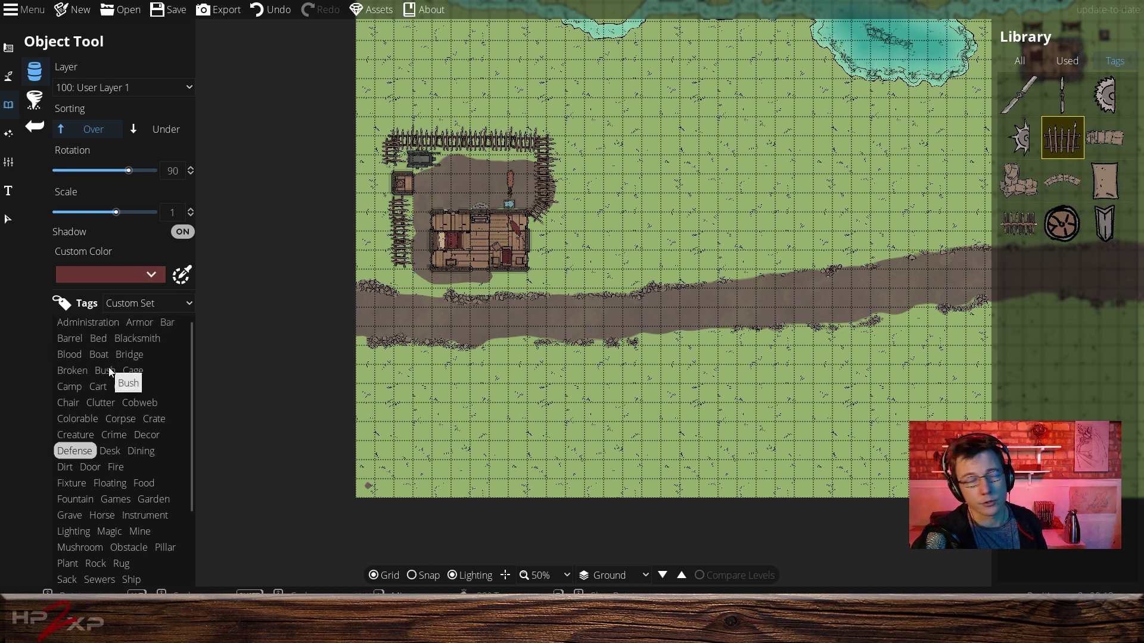
{"action": "scroll", "coordinate": [96, 375], "scroll_direction": "up", "scroll_amount": 1}
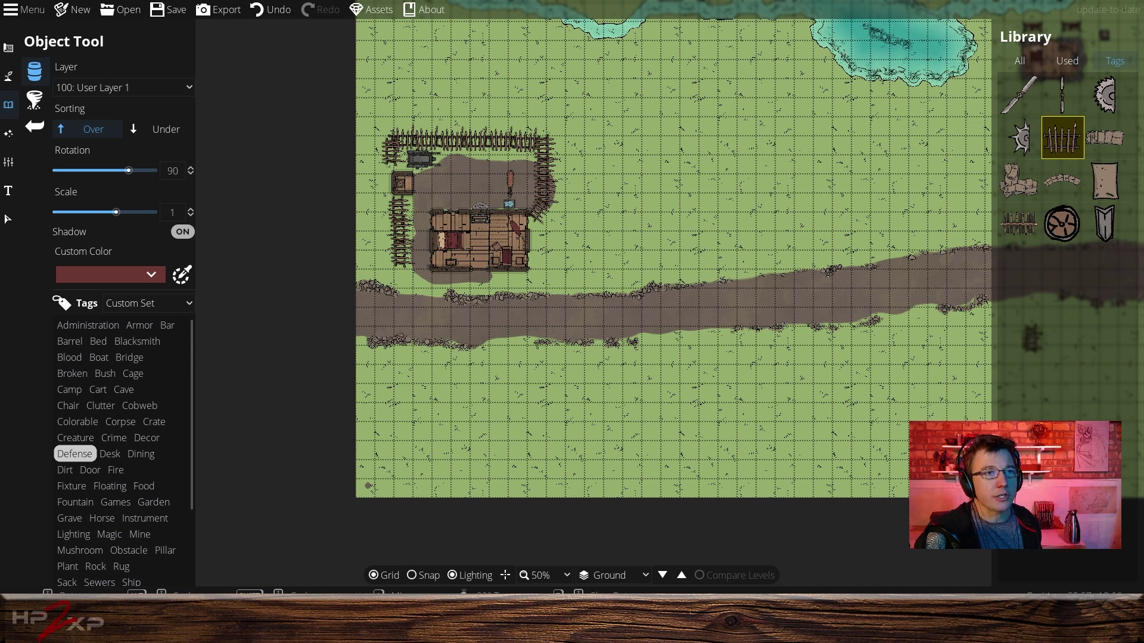
Search all library objects for "hay" and place loose hay clumps between the water trough and the right-hand fence.
{"action": "left_click", "coordinate": [1019, 60]}
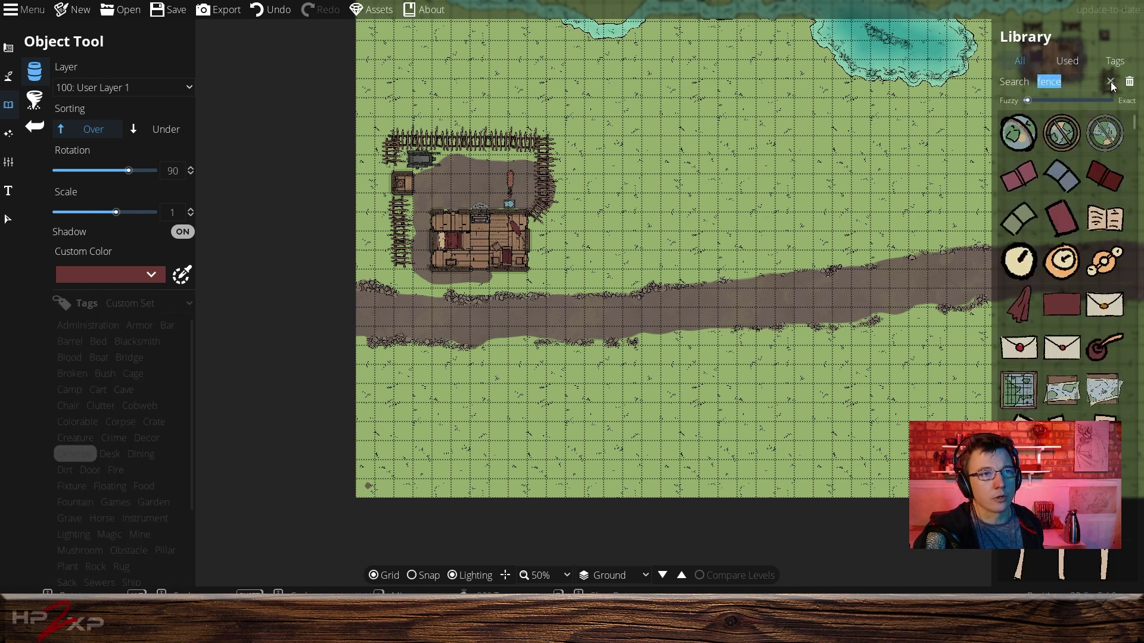
{"action": "left_click", "coordinate": [1110, 81]}
{"action": "type", "text": "hay"}
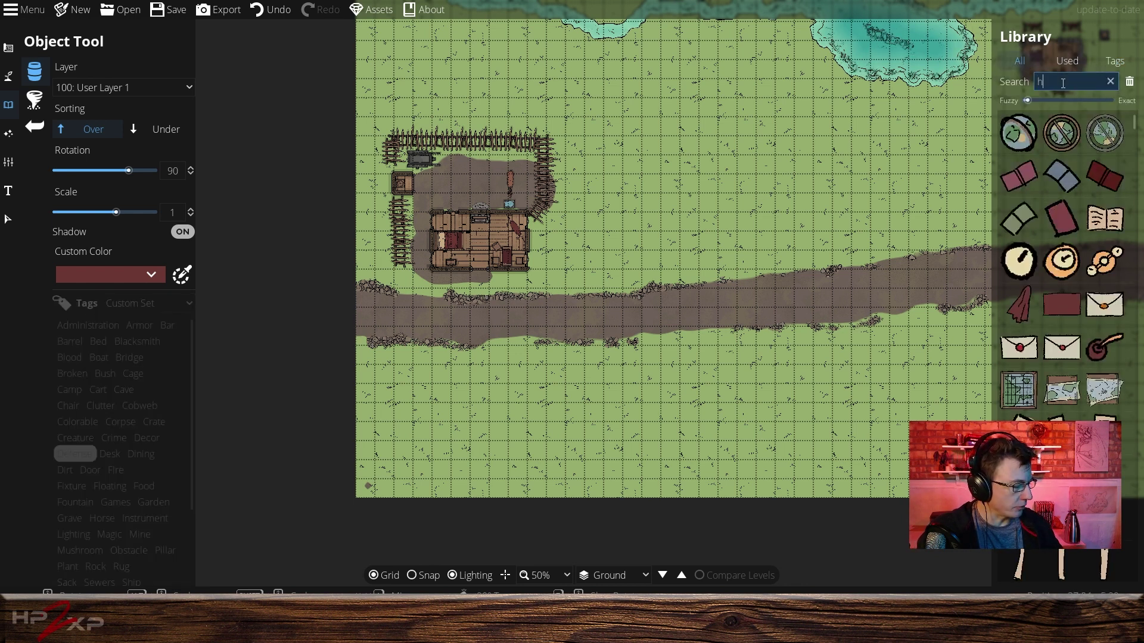
{"action": "mouse_move", "coordinate": [1105, 177]}
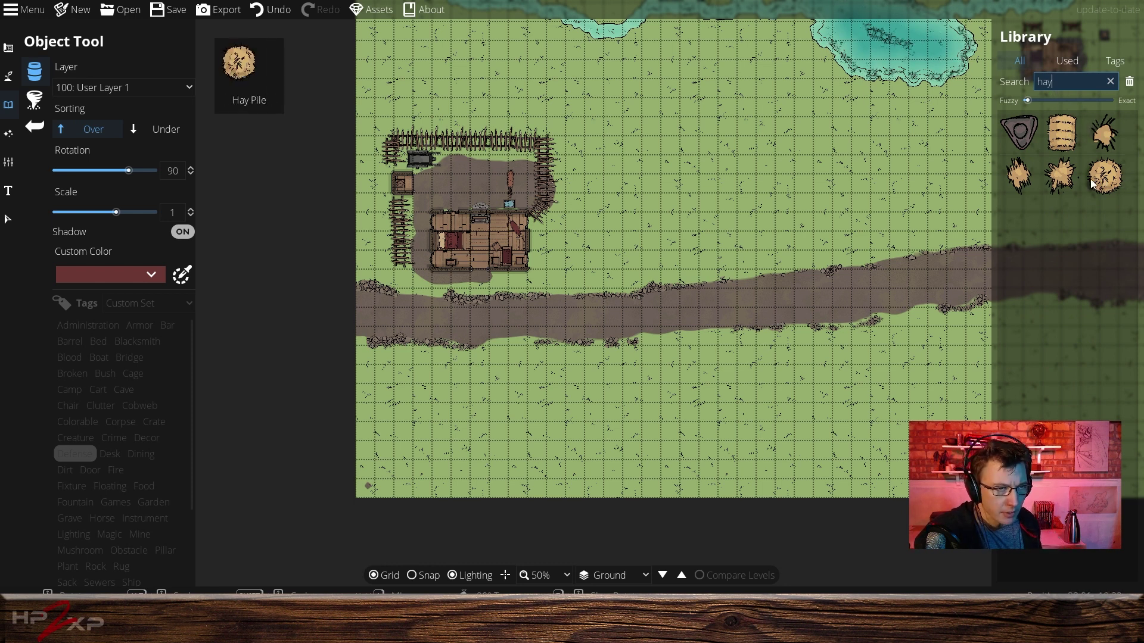
{"action": "left_click", "coordinate": [1020, 176]}
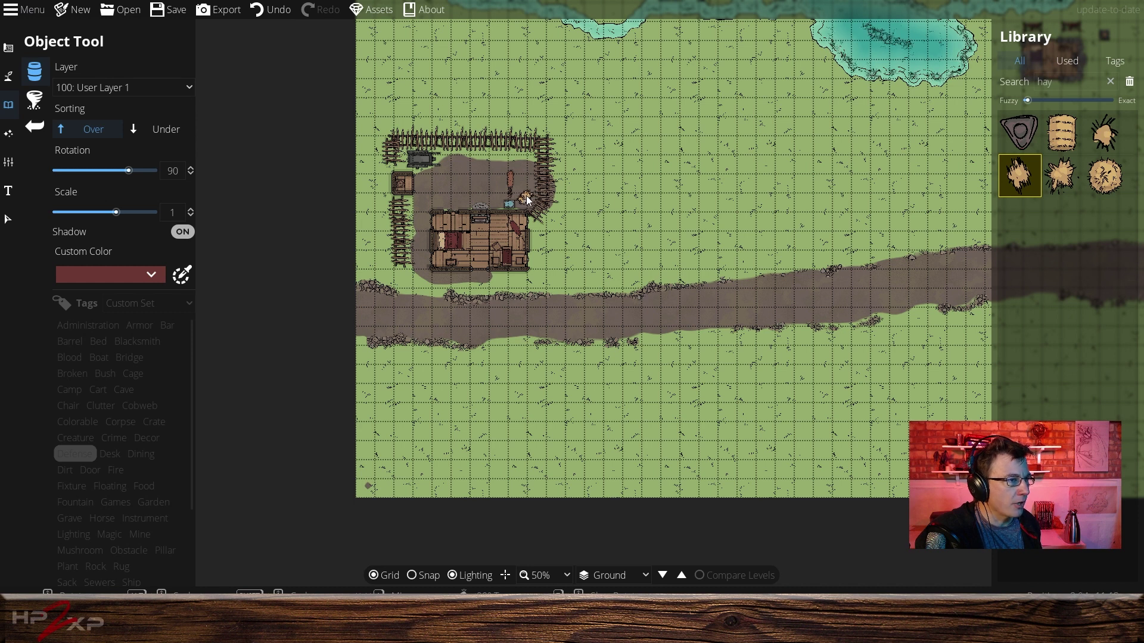
{"action": "left_click", "coordinate": [531, 191]}
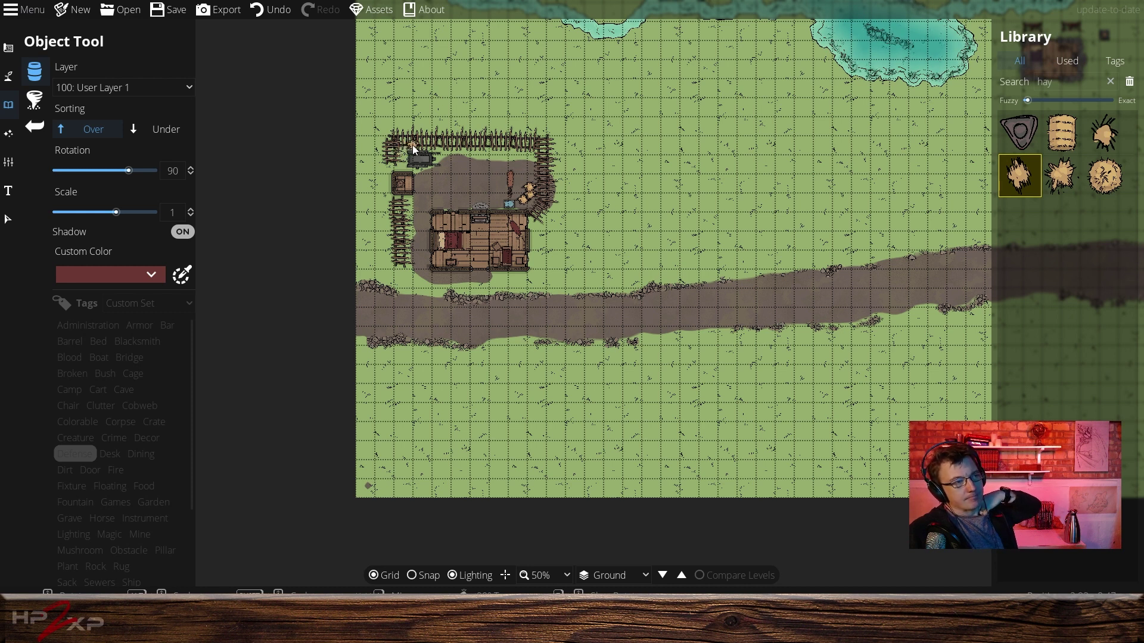
{"action": "left_click_drag", "start_coordinate": [830, 276], "coordinate": [677, 323]}
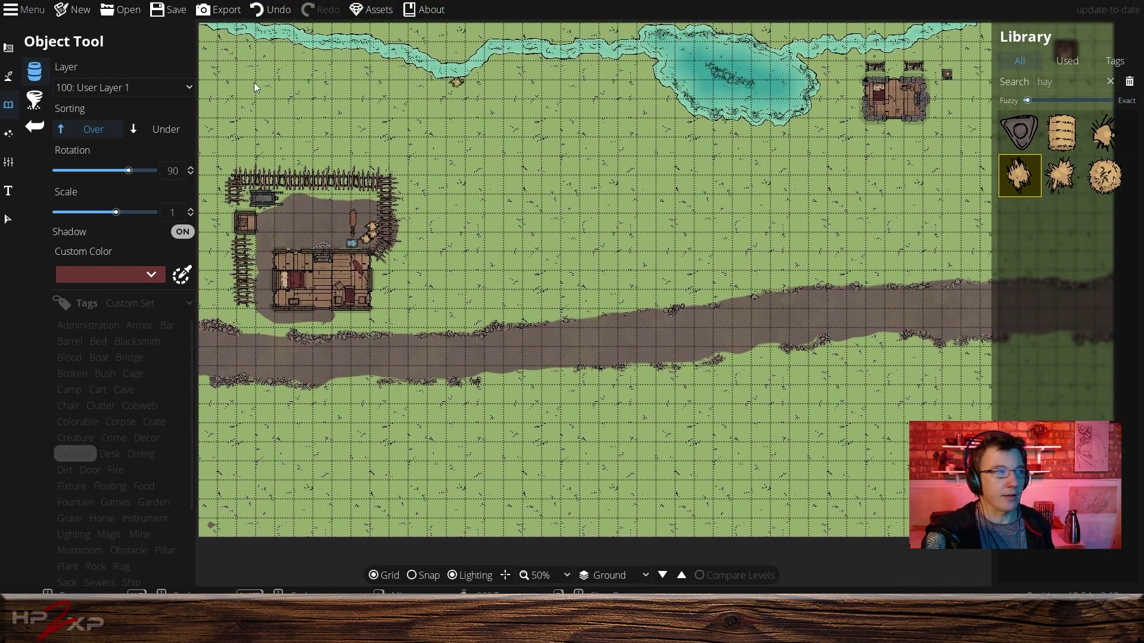
{"action": "left_click", "coordinate": [4, 46]}
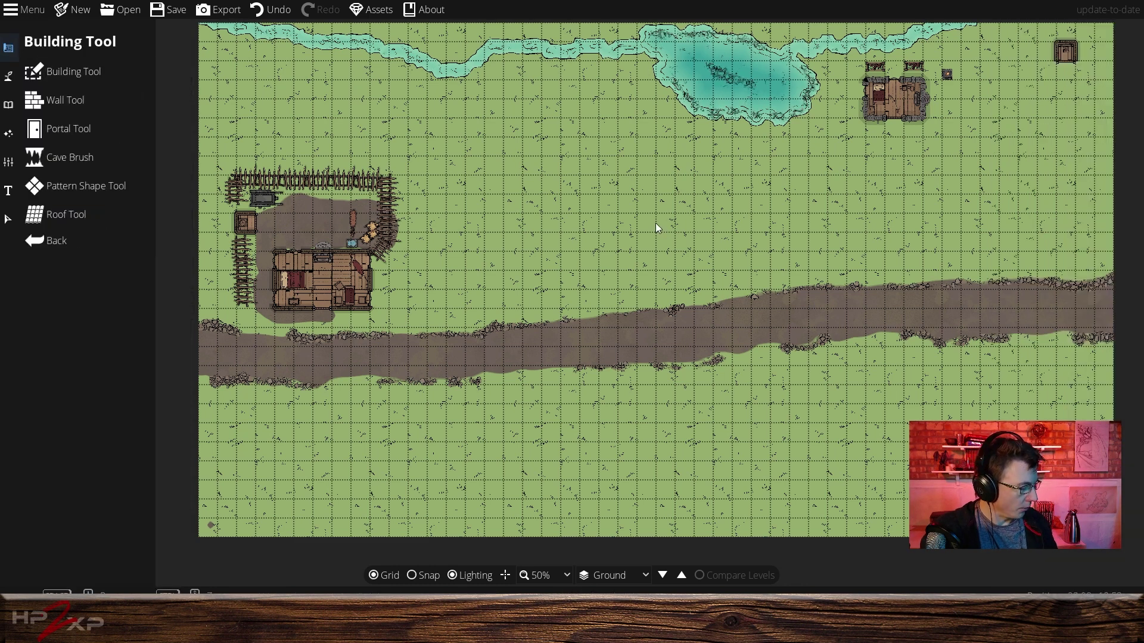
{"action": "scroll", "coordinate": [655, 227], "scroll_direction": "down", "scroll_amount": 3}
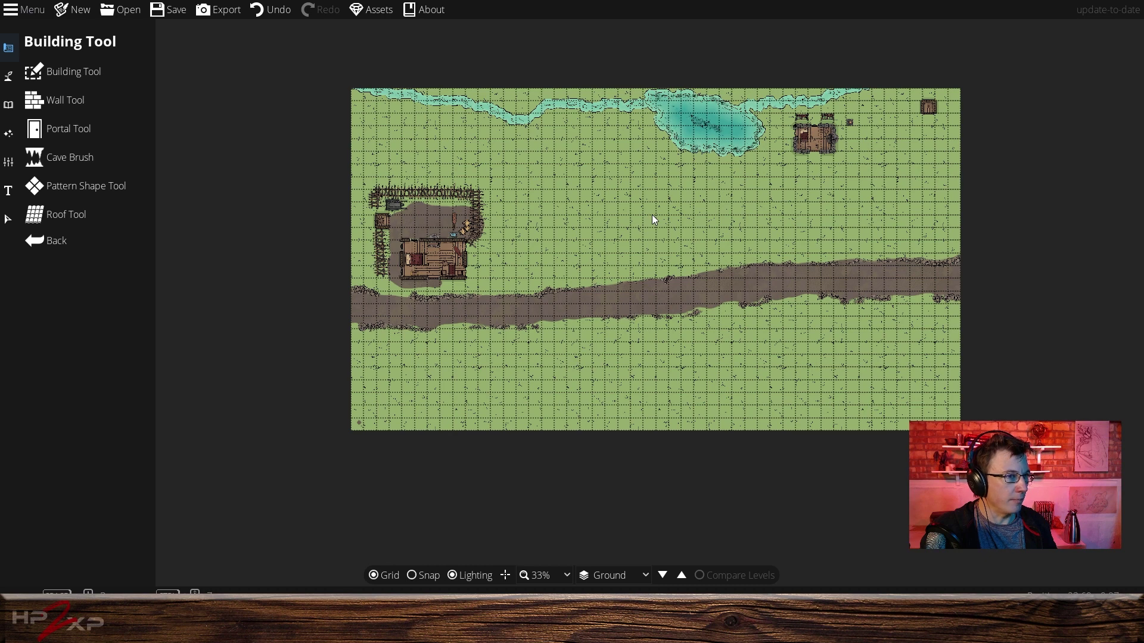
{"action": "scroll", "coordinate": [654, 220], "scroll_direction": "up", "scroll_amount": 2}
{"action": "left_click_drag", "start_coordinate": [673, 231], "coordinate": [633, 254]}
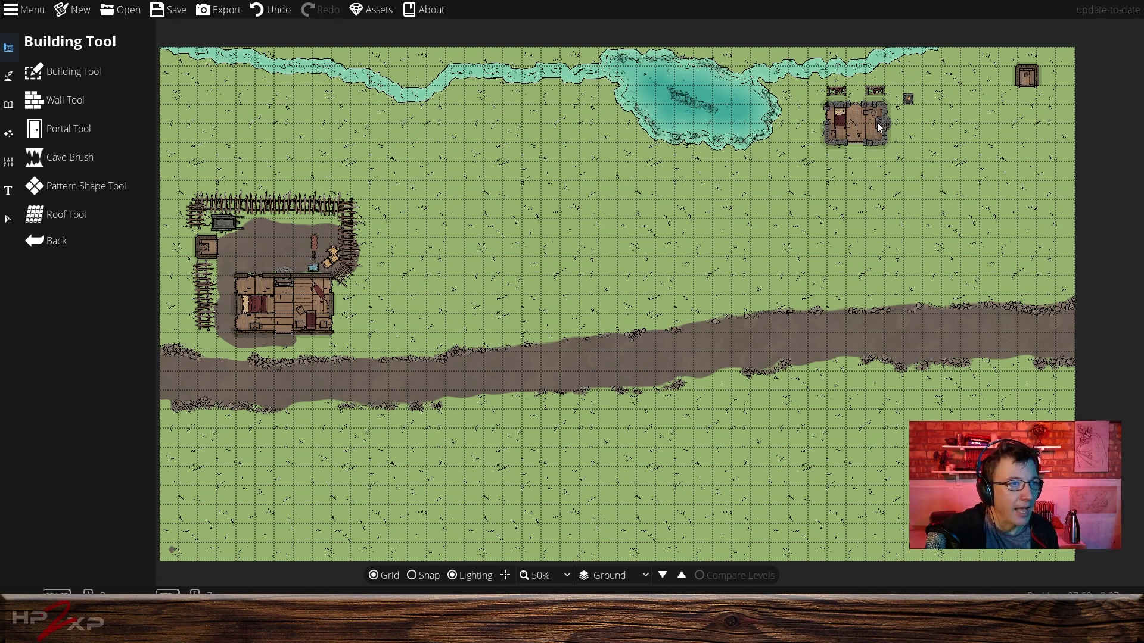
{"action": "left_click", "coordinate": [64, 157]}
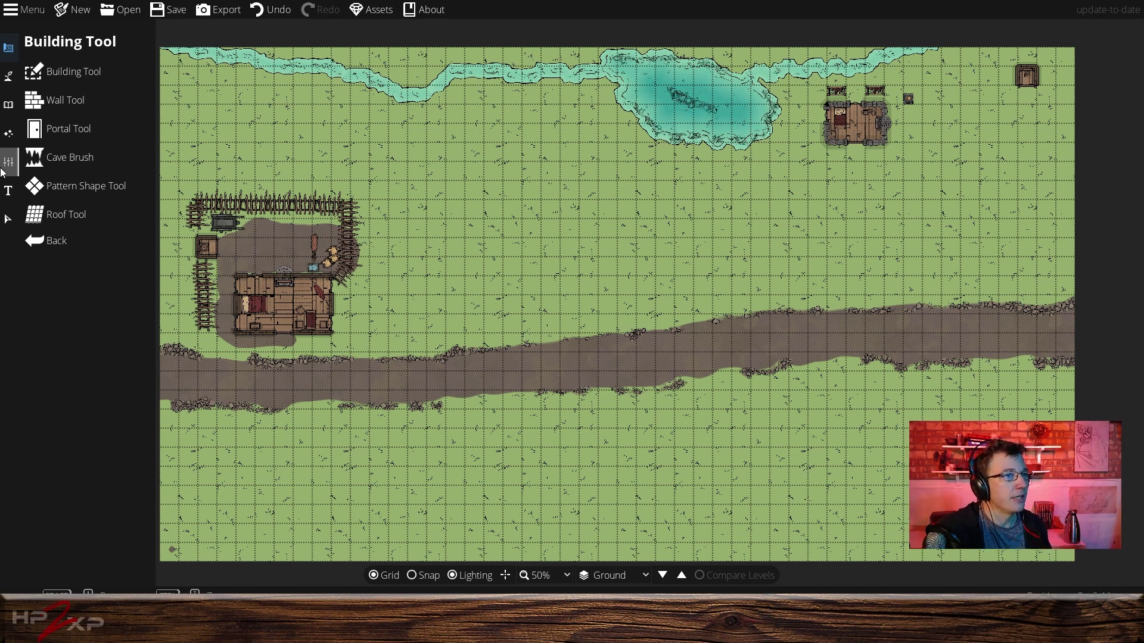
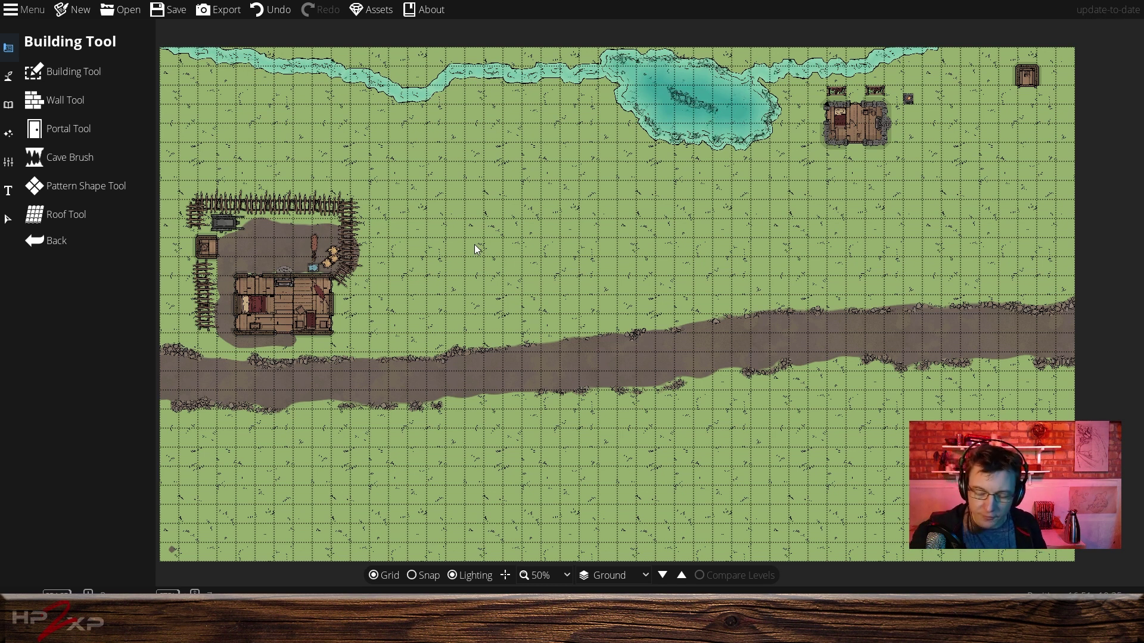
Start placing objects and search the library for "garden".
{"action": "left_click", "coordinate": [6, 108]}
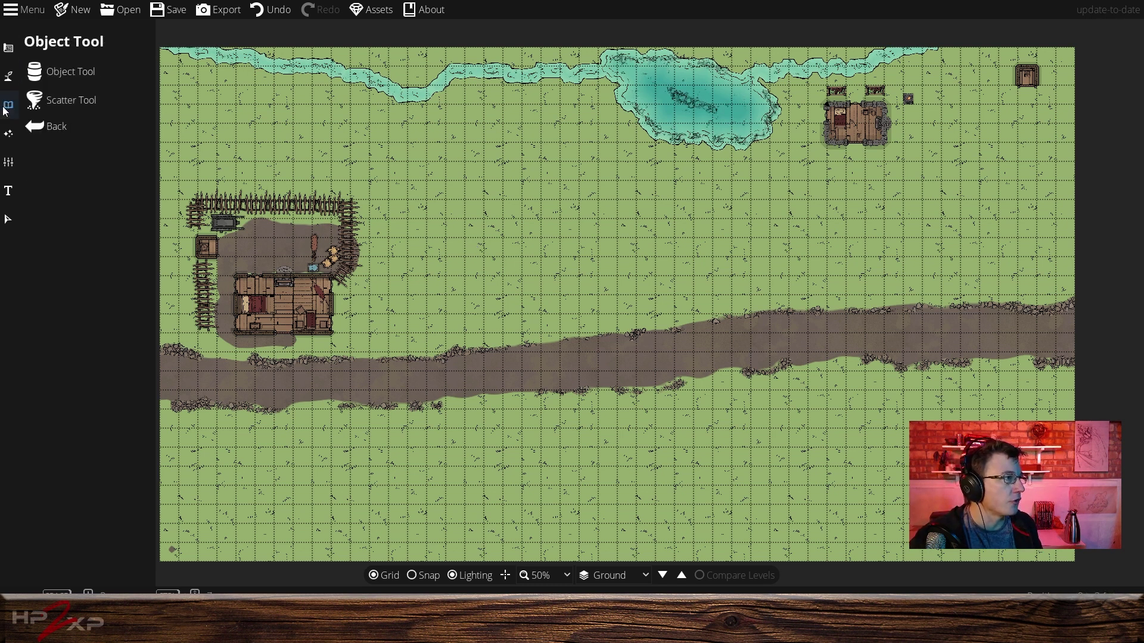
{"action": "left_click", "coordinate": [53, 67]}
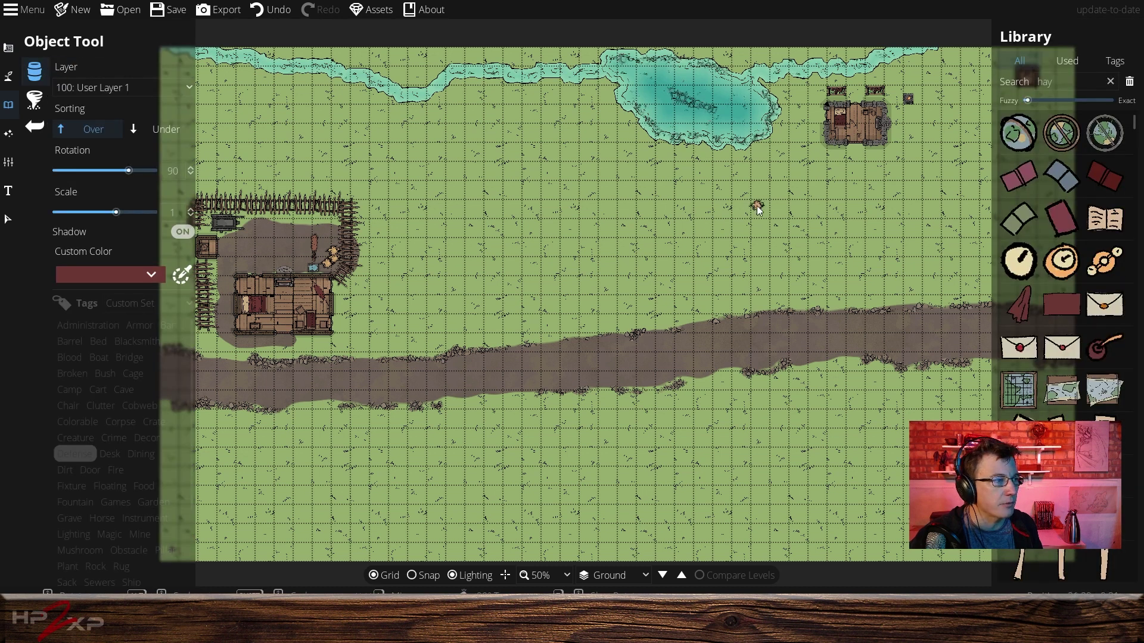
{"action": "left_click", "coordinate": [1073, 85]}
{"action": "type", "text": "g"}
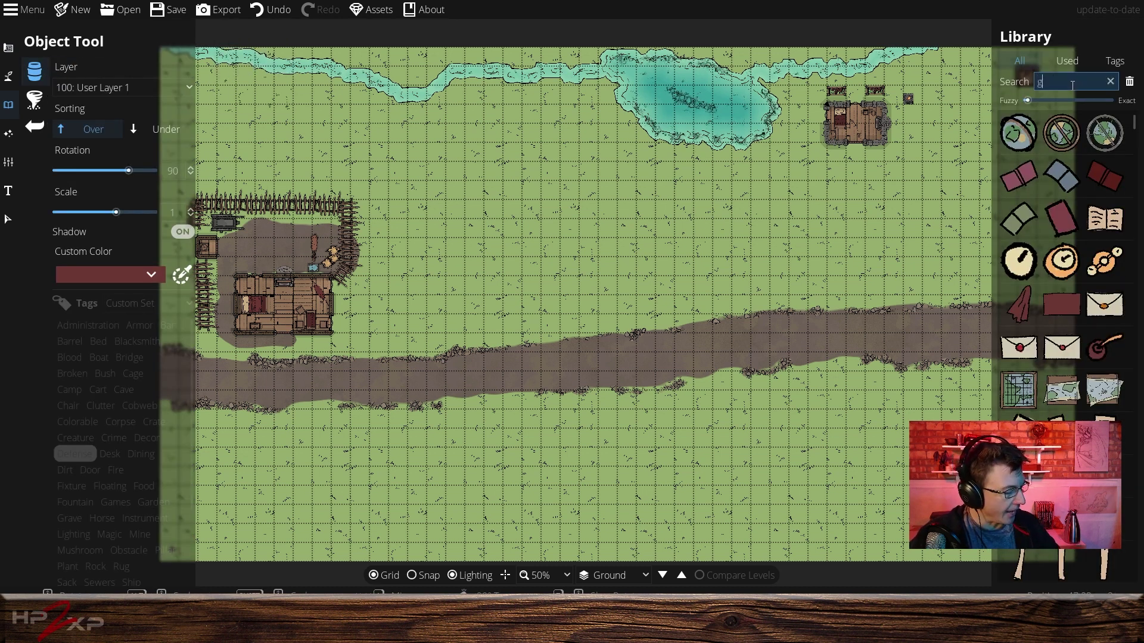
{"action": "type", "text": "ard"}
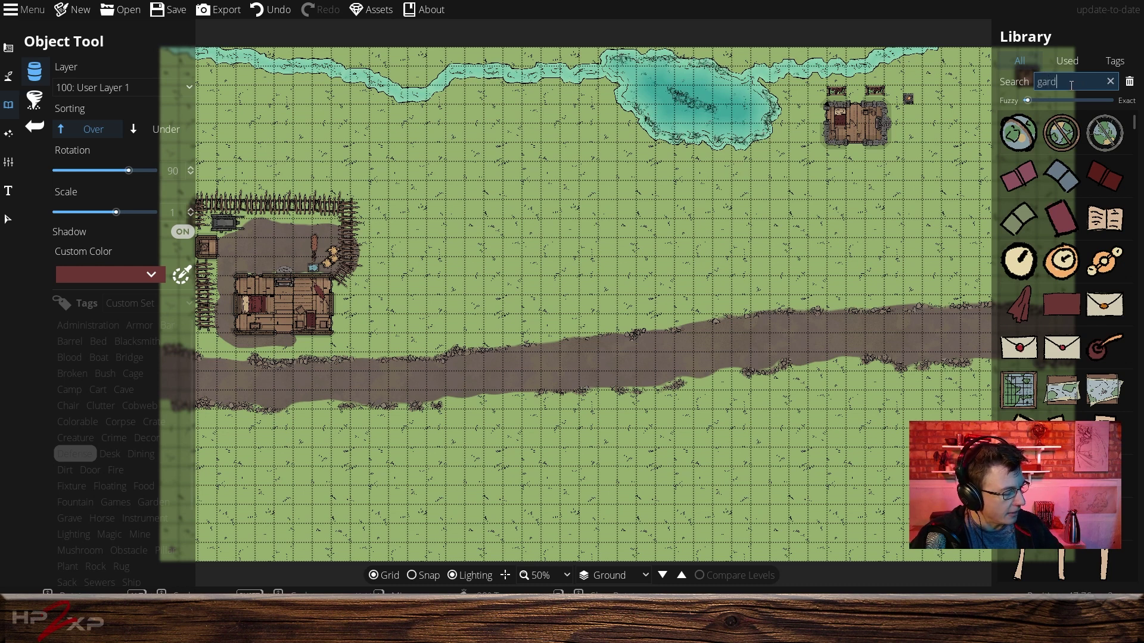
{"action": "type", "text": "en"}
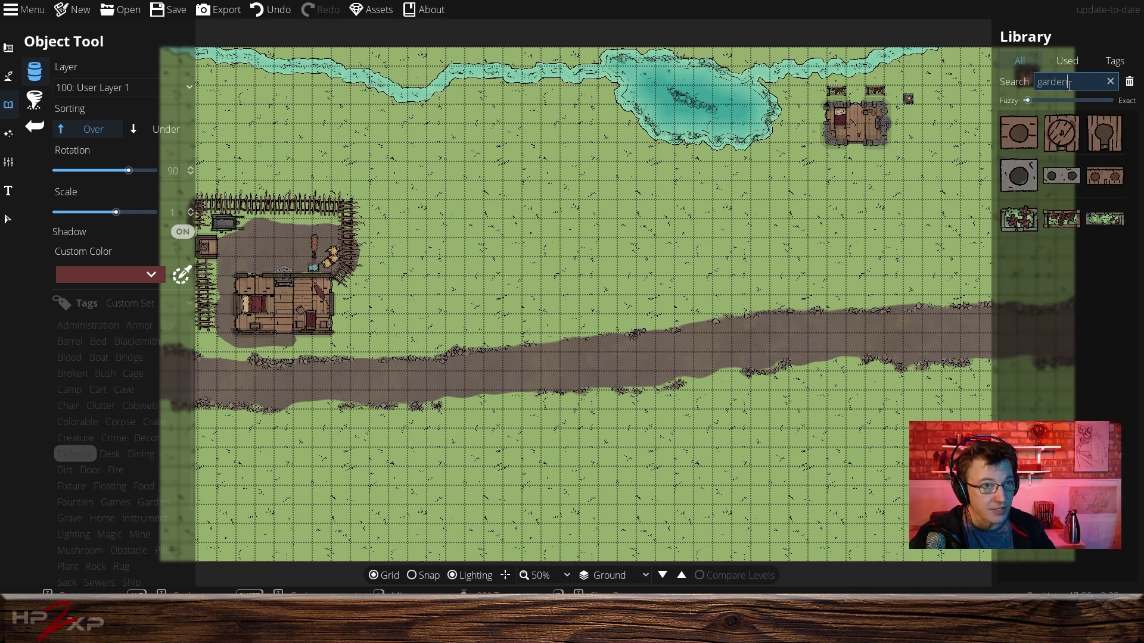
Choose the red-flowered rectangular planter and place three in a row just east of the wooden cabin at rotation 90 and scale 1.
{"action": "left_click", "coordinate": [1059, 221]}
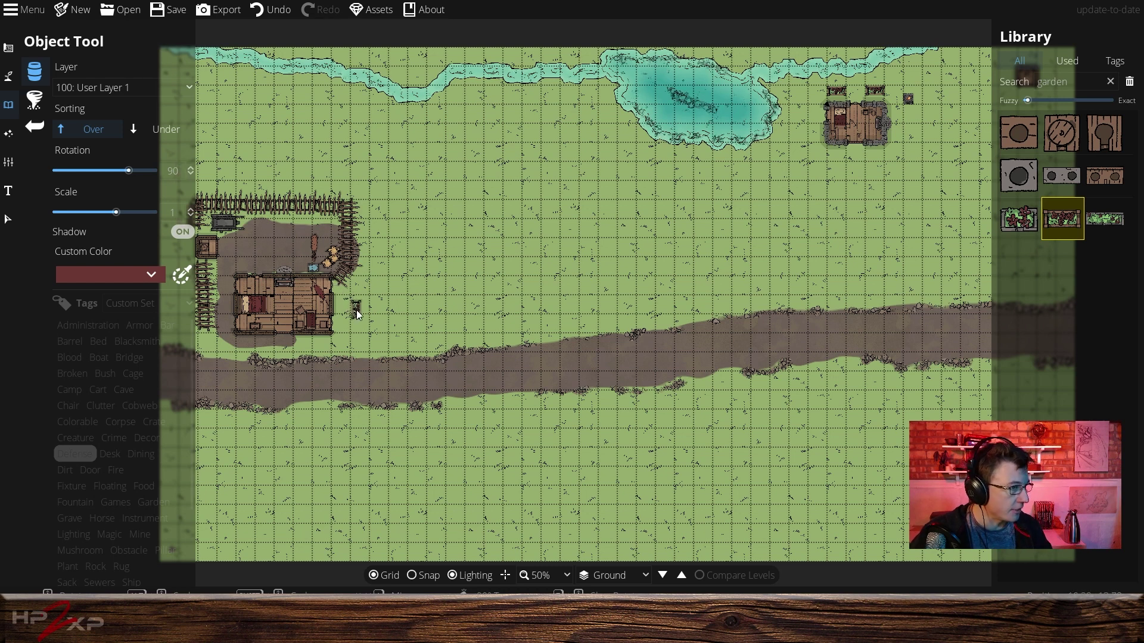
{"action": "scroll", "coordinate": [357, 310], "scroll_direction": "up", "scroll_amount": 2}
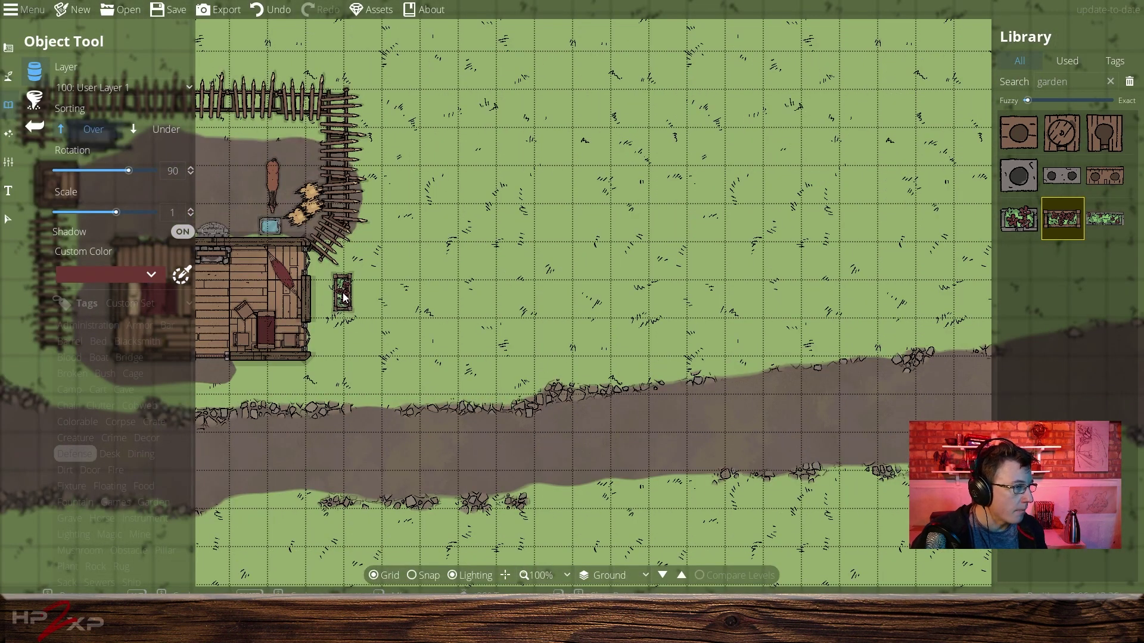
{"action": "left_click", "coordinate": [337, 294]}
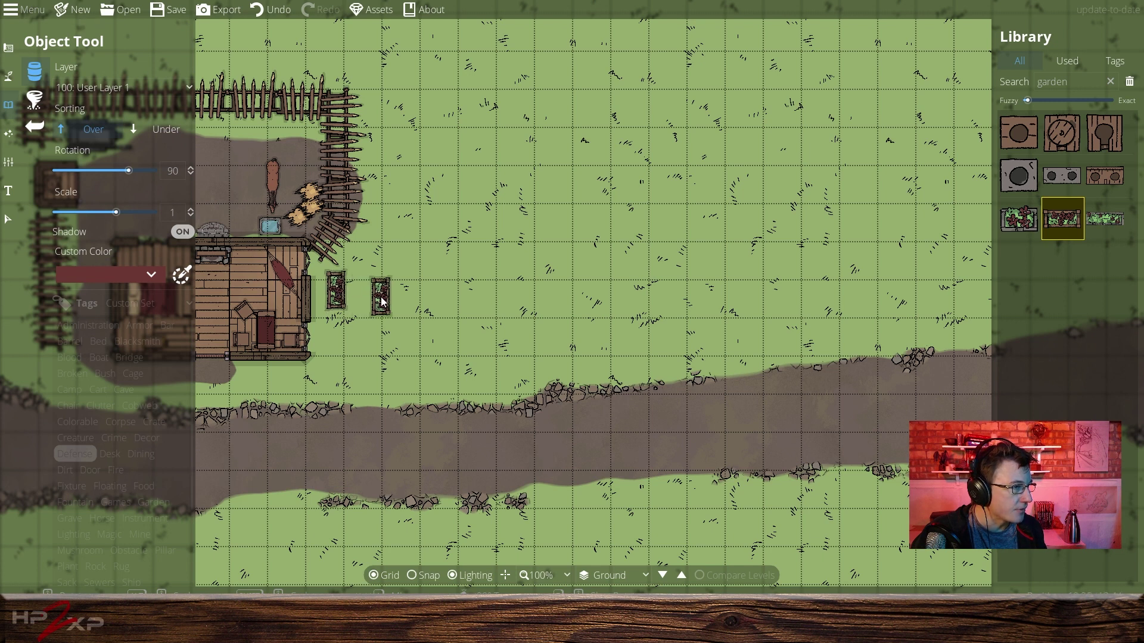
{"action": "left_click", "coordinate": [386, 298]}
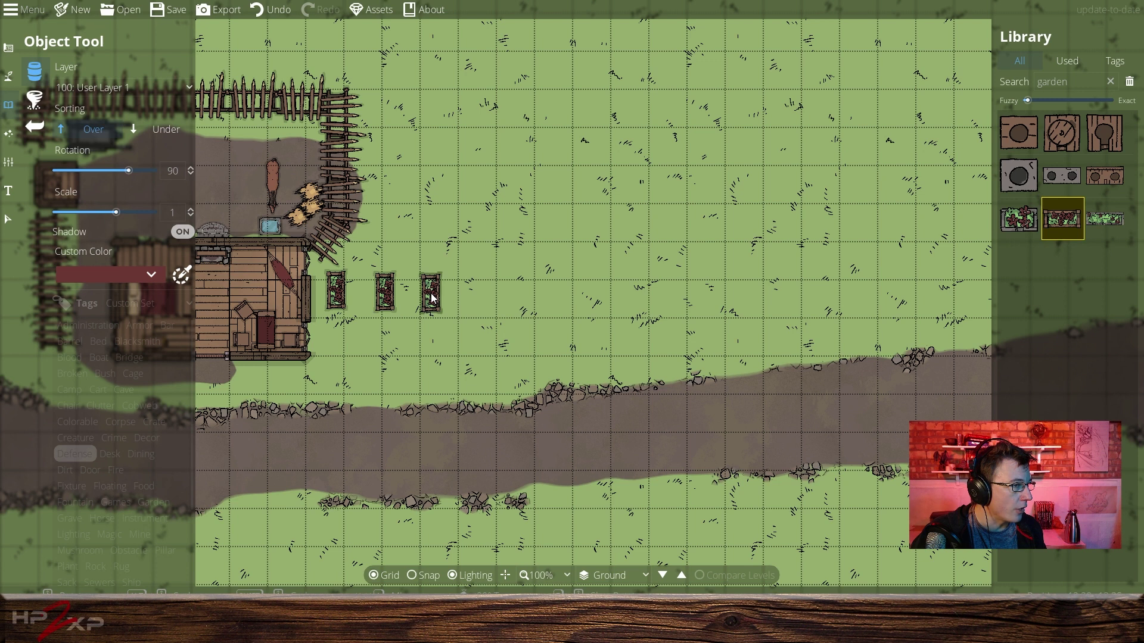
{"action": "left_click", "coordinate": [432, 297]}
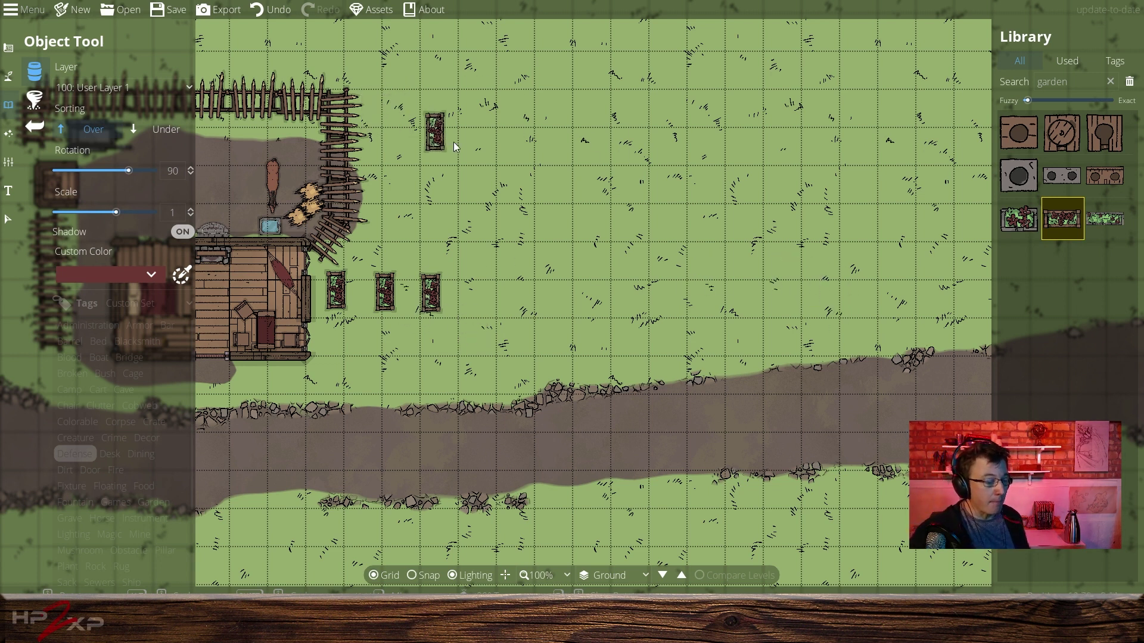
{"action": "scroll", "coordinate": [664, 243], "scroll_direction": "down", "scroll_amount": 1}
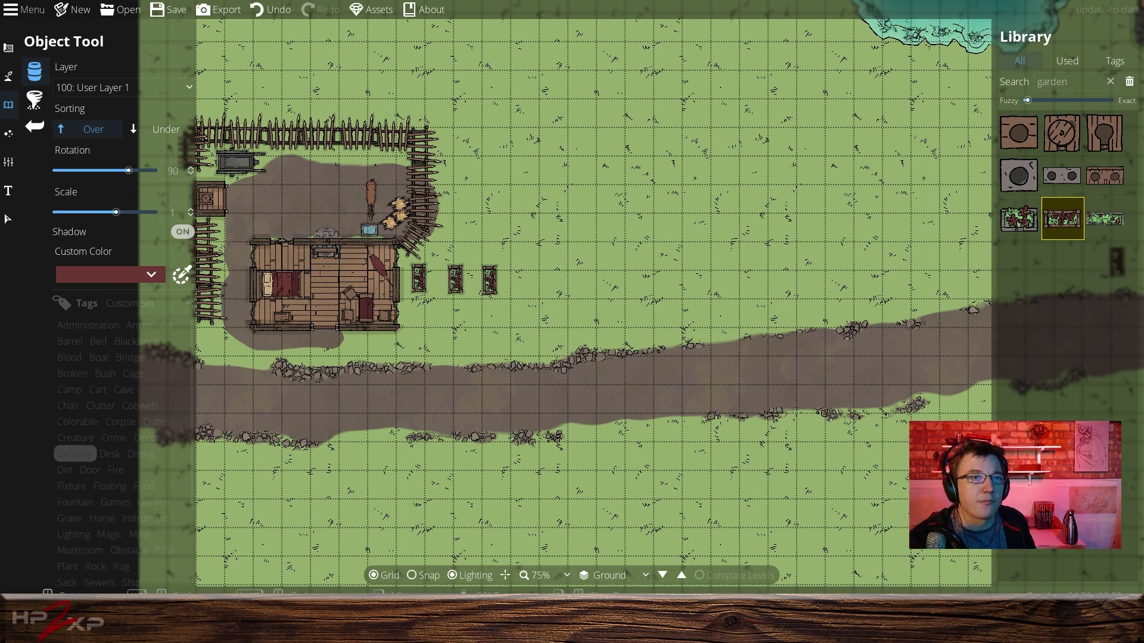
{"action": "left_click", "coordinate": [1110, 82]}
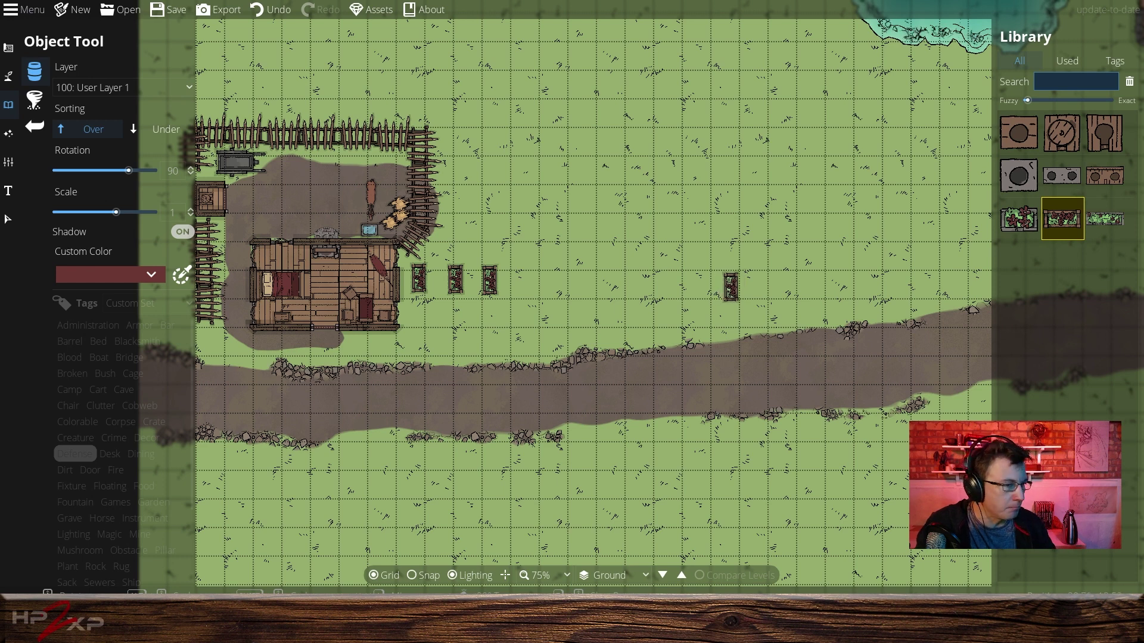
{"action": "scroll", "coordinate": [737, 284], "scroll_direction": "down", "scroll_amount": 2}
{"action": "scroll", "coordinate": [732, 285], "scroll_direction": "down", "scroll_amount": 2}
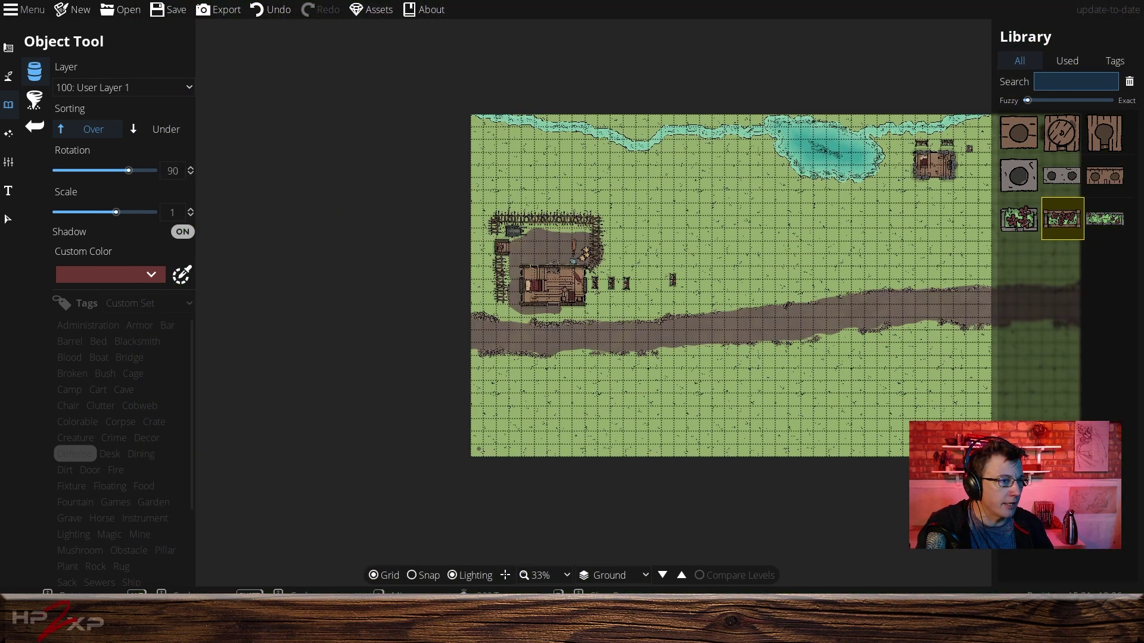
{"action": "left_click", "coordinate": [864, 280]}
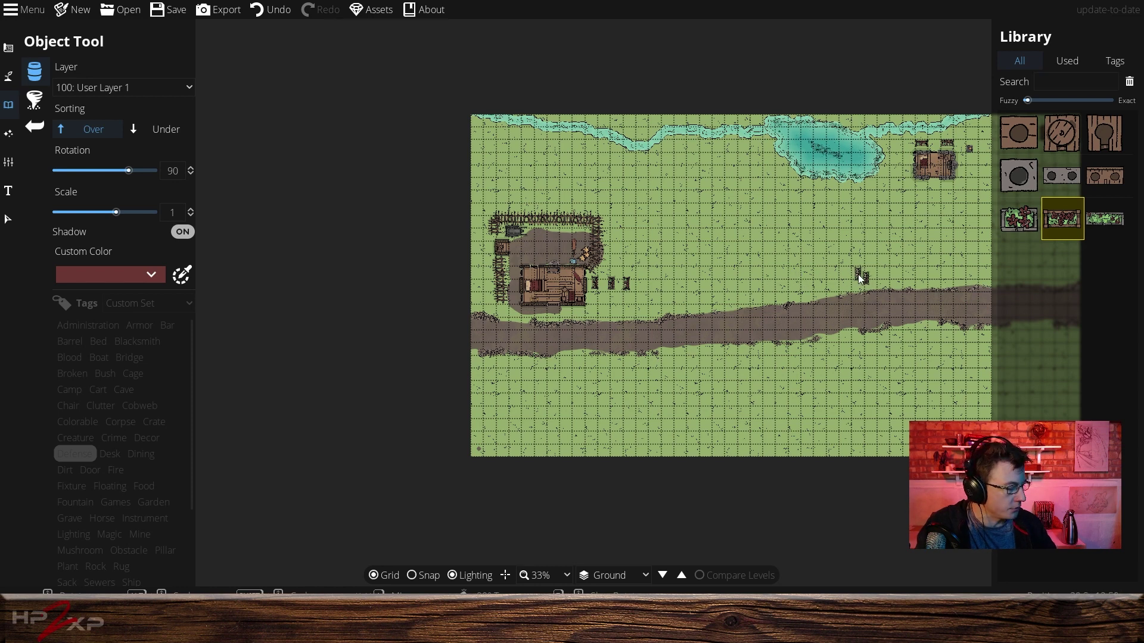
{"action": "key", "text": "ctrl+z"}
{"action": "left_click", "coordinate": [8, 48]}
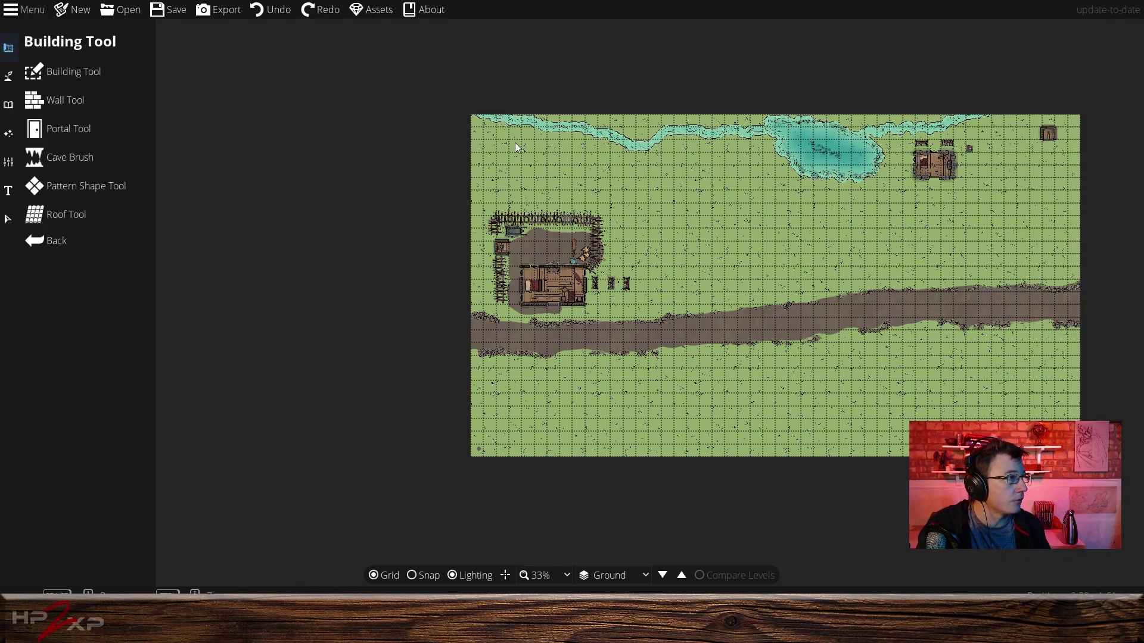
{"action": "left_click_drag", "start_coordinate": [931, 207], "coordinate": [813, 220]}
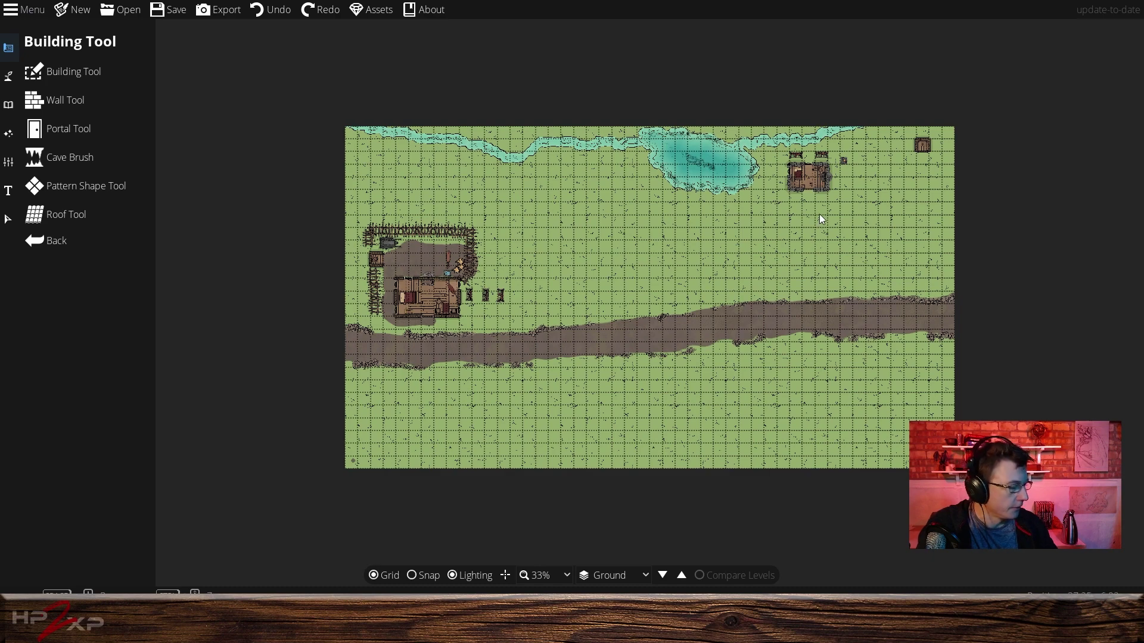
{"action": "scroll", "coordinate": [819, 215], "scroll_direction": "up", "scroll_amount": 1}
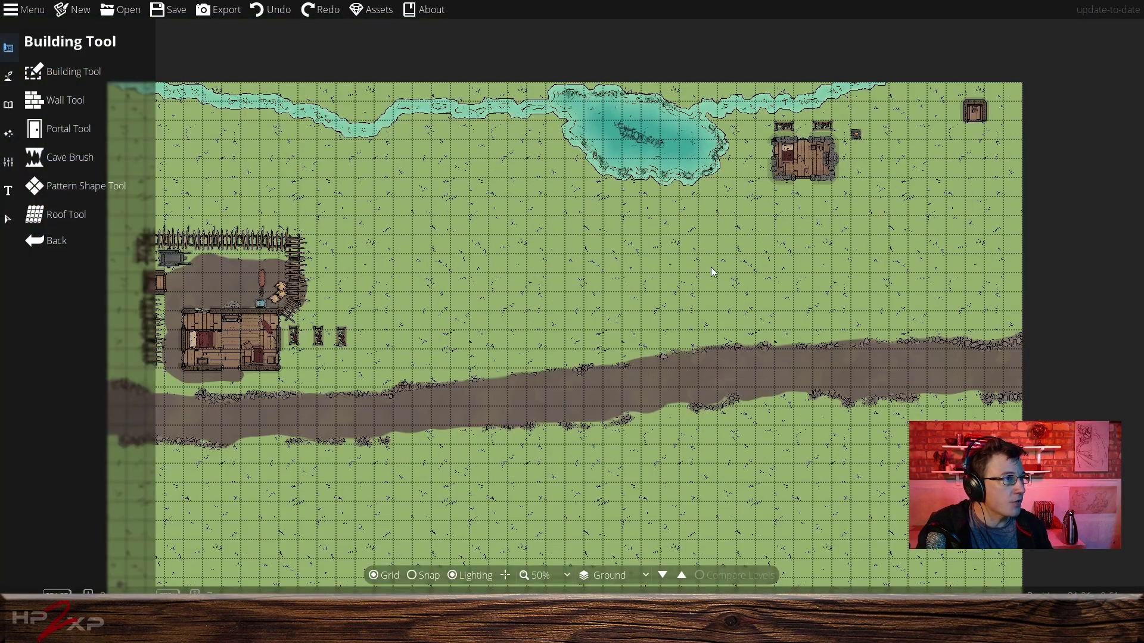
{"action": "left_click_drag", "start_coordinate": [684, 289], "coordinate": [712, 255]}
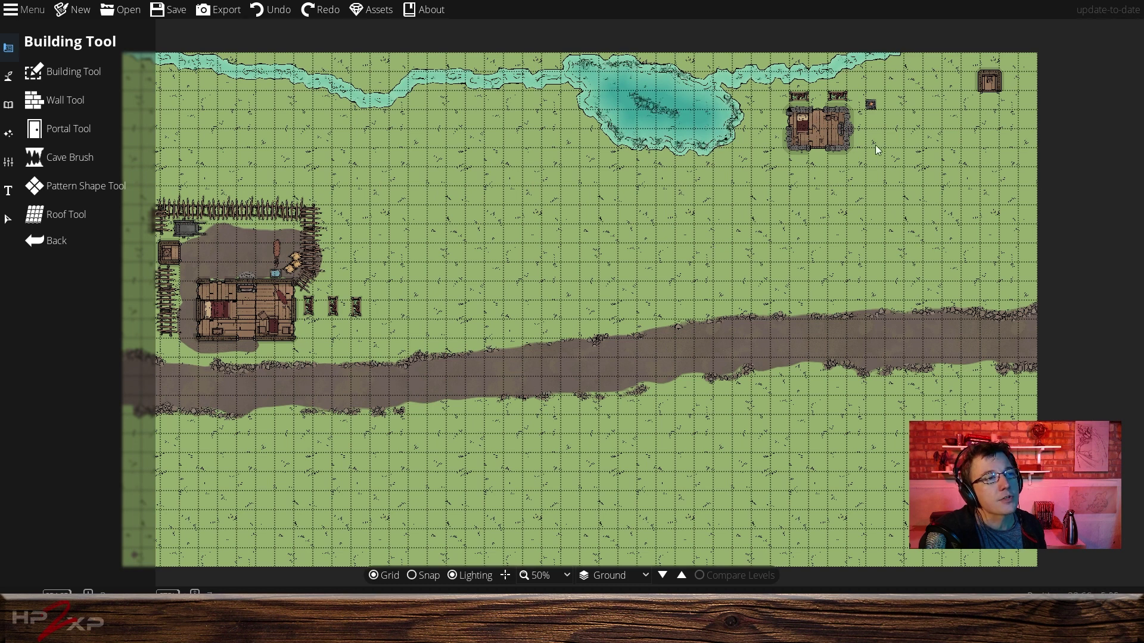
{"action": "left_click", "coordinate": [67, 215]}
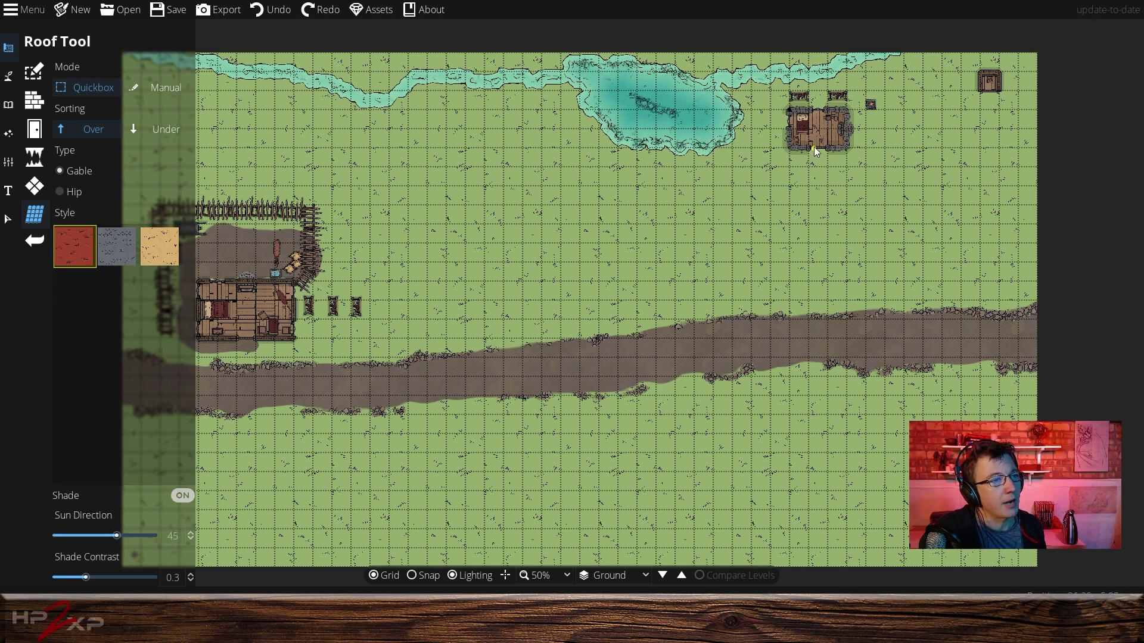
{"action": "left_click", "coordinate": [28, 72]}
{"action": "left_click", "coordinate": [4, 51]}
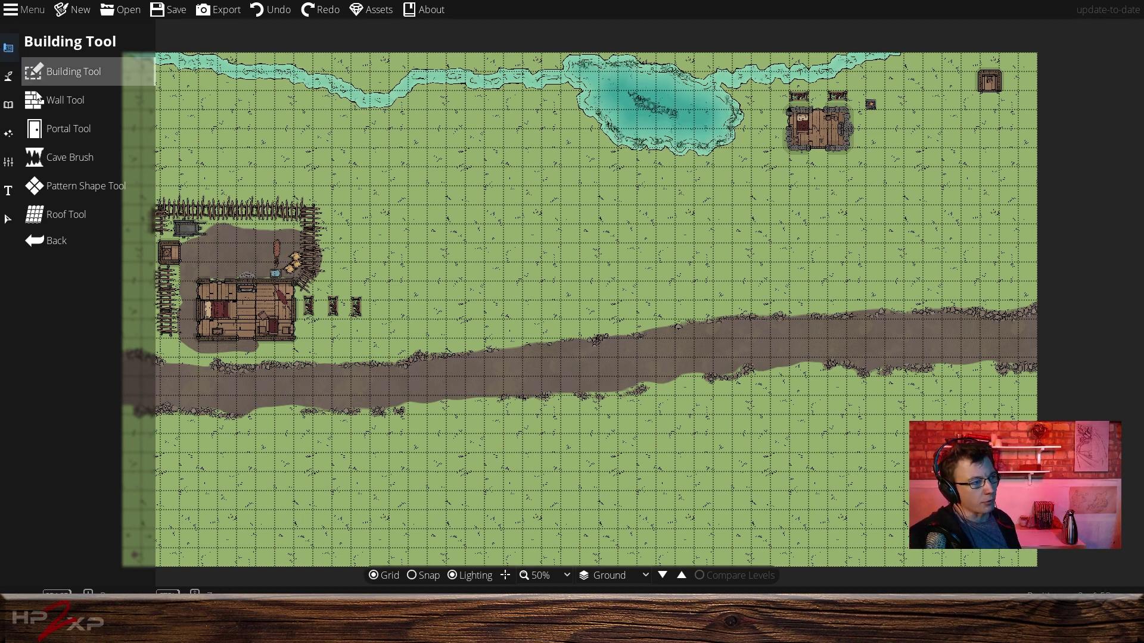
{"action": "left_click", "coordinate": [121, 158]}
{"action": "left_click", "coordinate": [89, 218]}
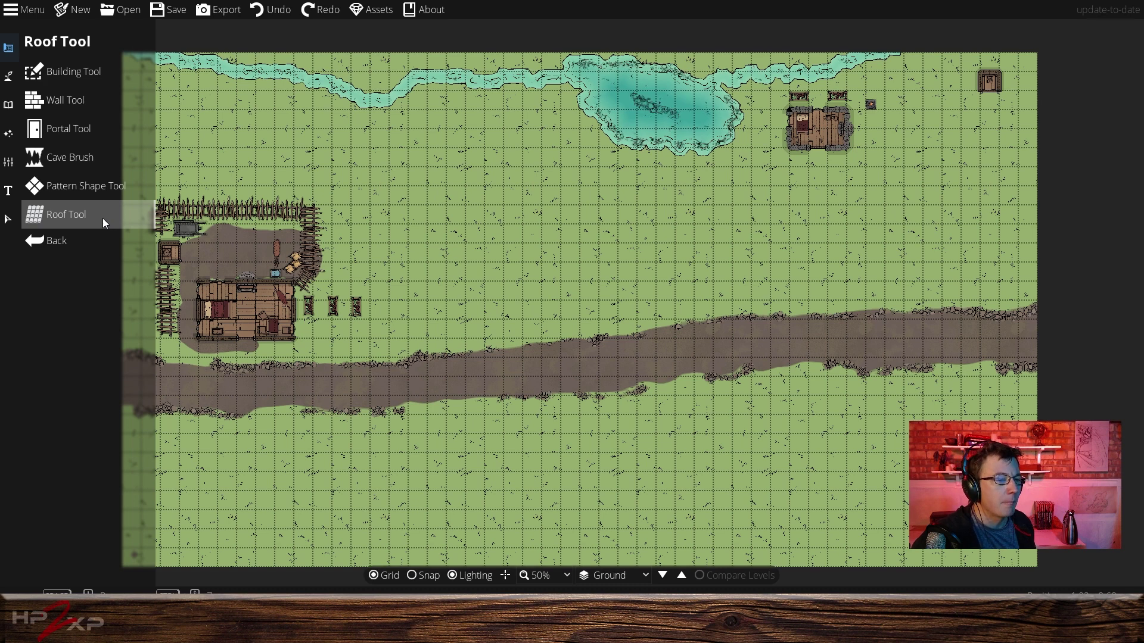
{"action": "left_click", "coordinate": [54, 220]}
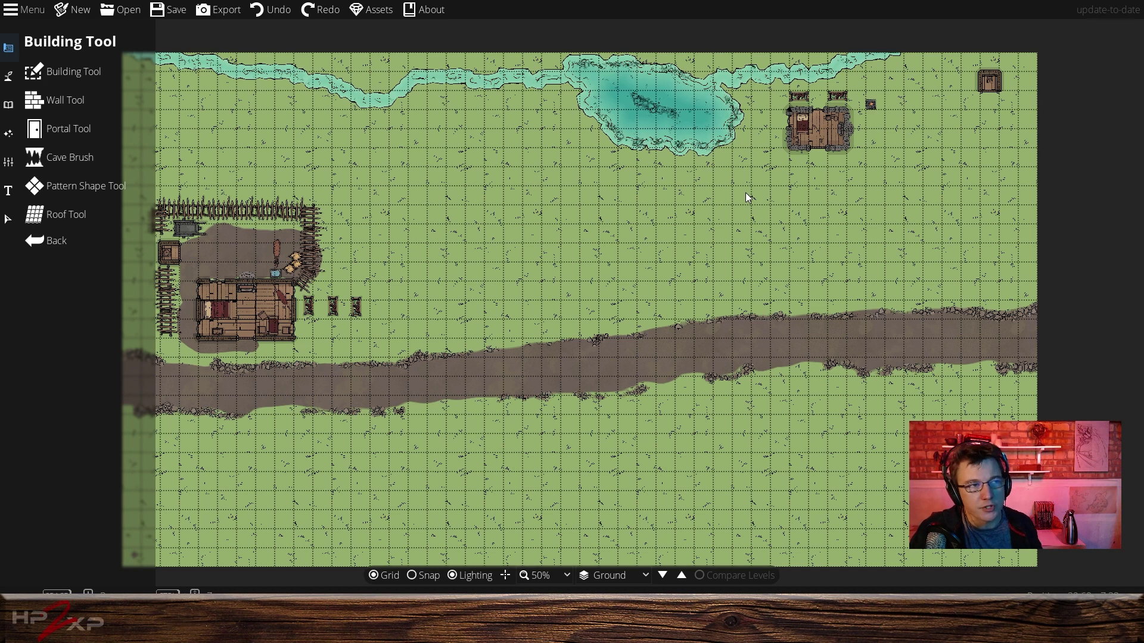
{"action": "left_click_drag", "start_coordinate": [744, 196], "coordinate": [766, 184]}
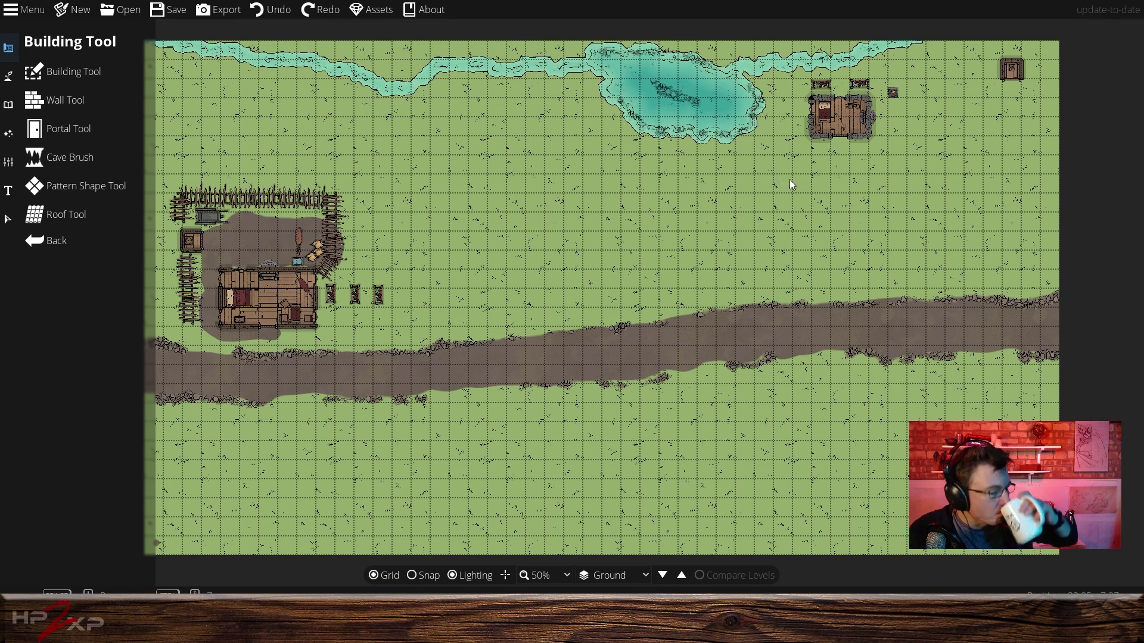
{"action": "left_click", "coordinate": [78, 100]}
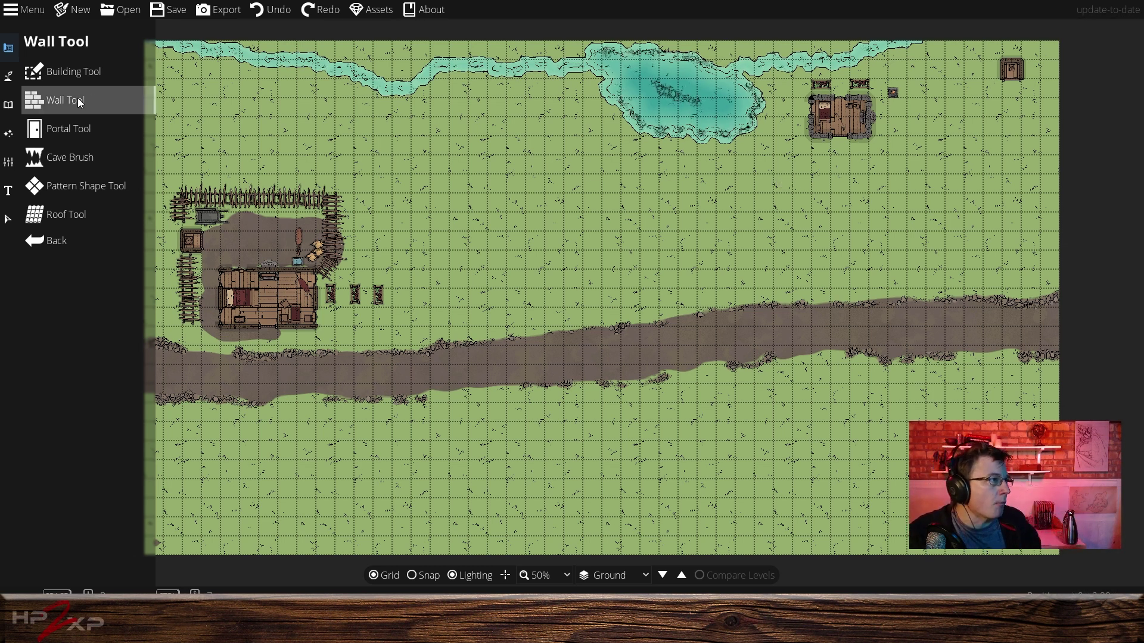
Draw a rectangular building with the last wood-plank floor and the already selected wall style, below the river between the fenced yard and the pond.
{"action": "left_click", "coordinate": [89, 74]}
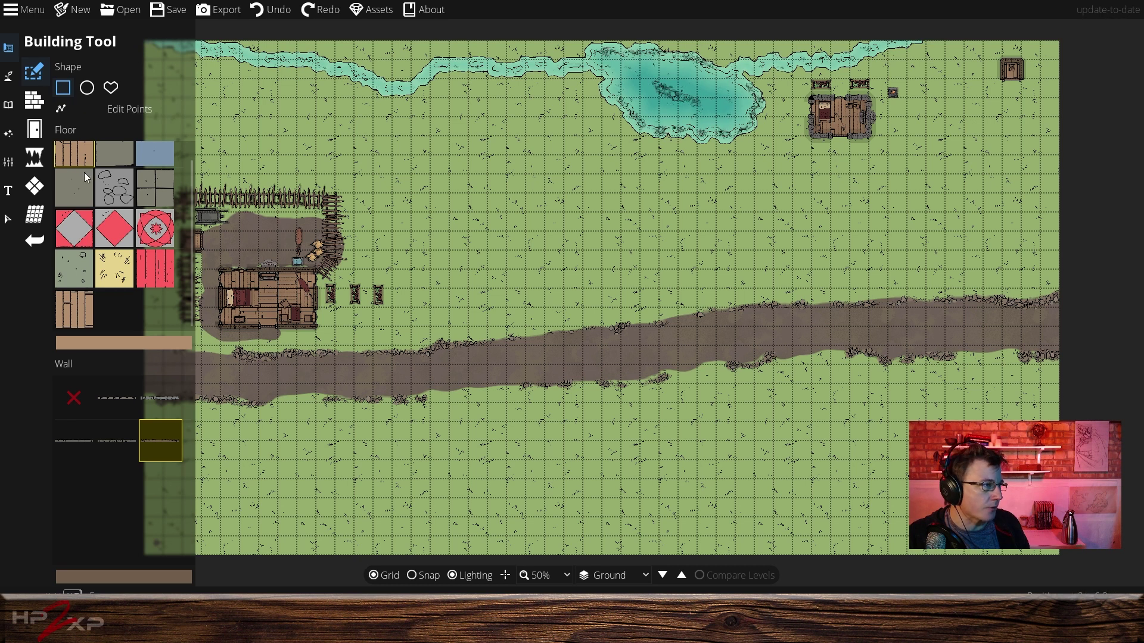
{"action": "left_click", "coordinate": [63, 322]}
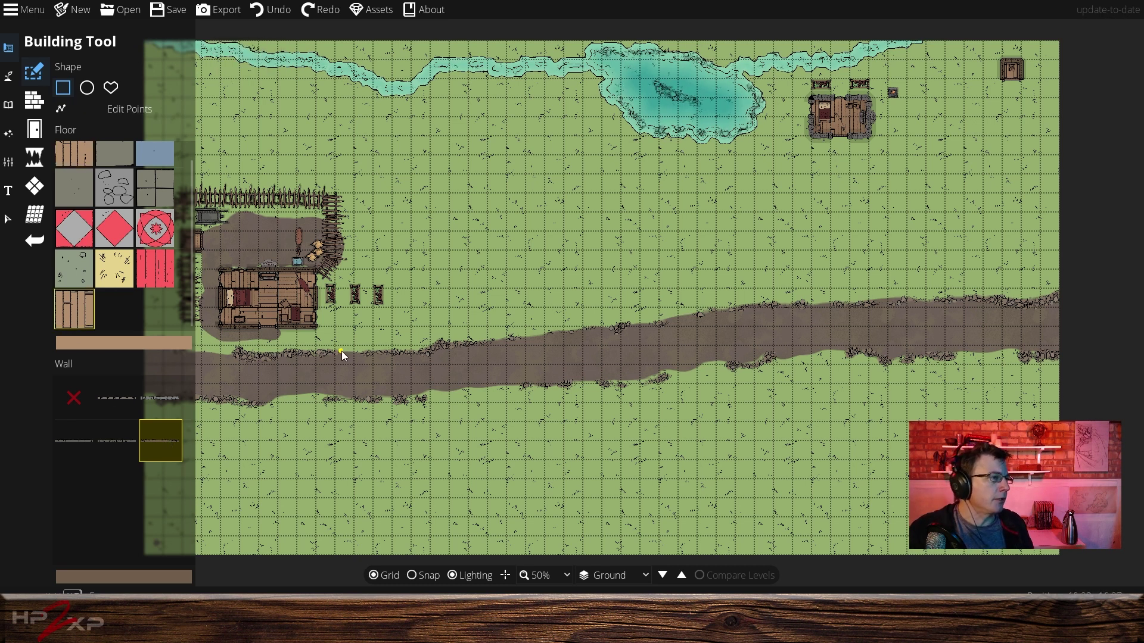
{"action": "left_click_drag", "start_coordinate": [352, 352], "coordinate": [366, 309]}
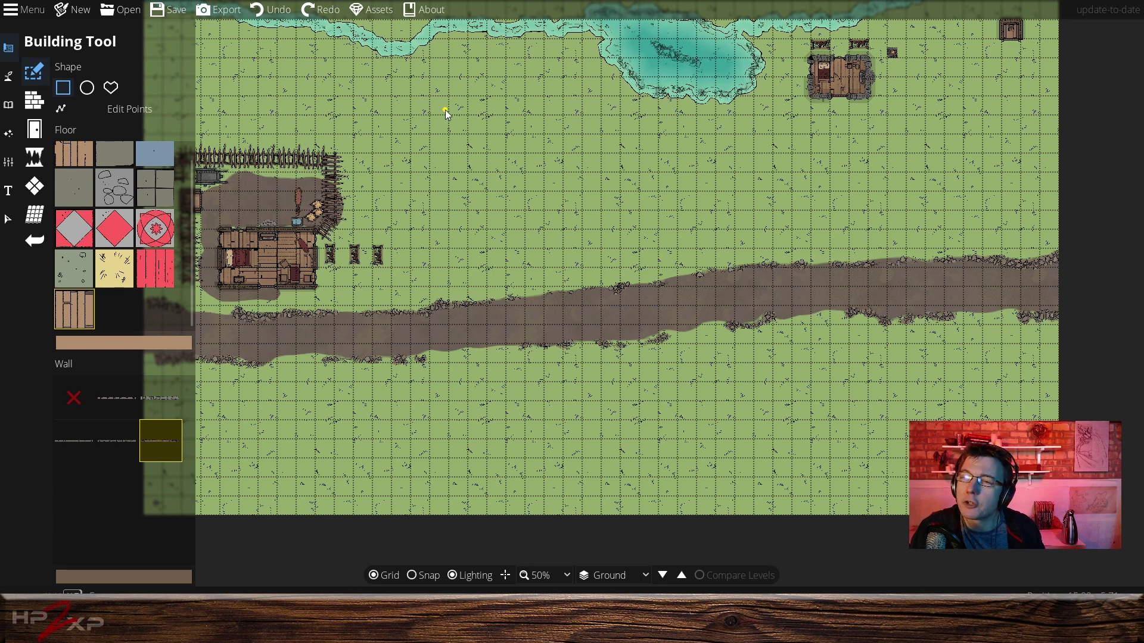
{"action": "left_click_drag", "start_coordinate": [445, 109], "coordinate": [487, 146]}
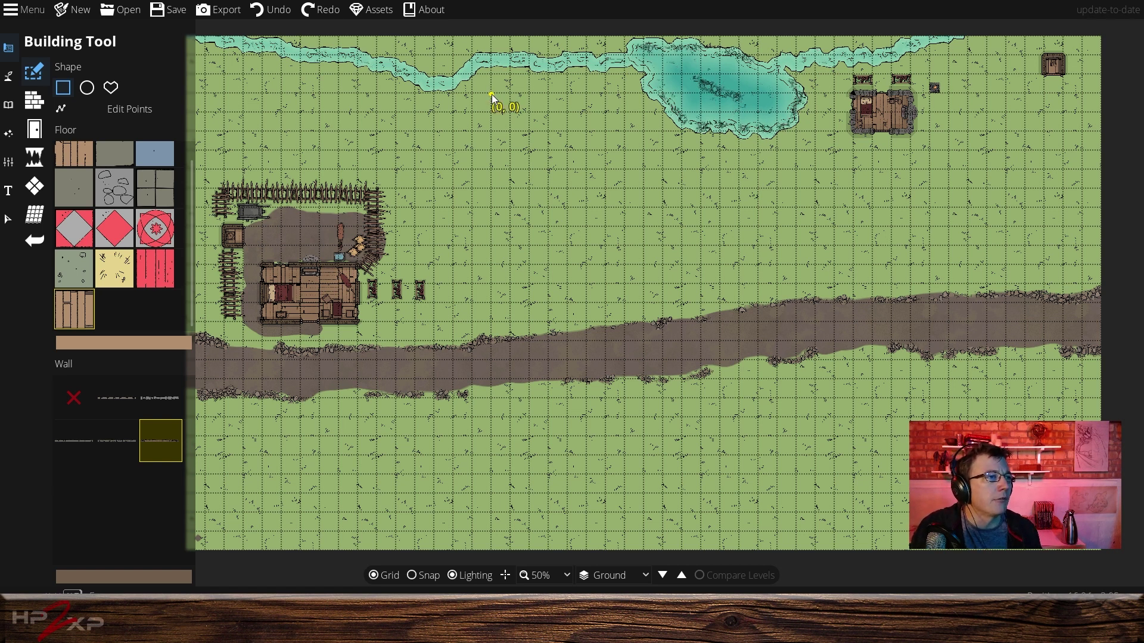
{"action": "left_click_drag", "start_coordinate": [491, 94], "coordinate": [578, 145]}
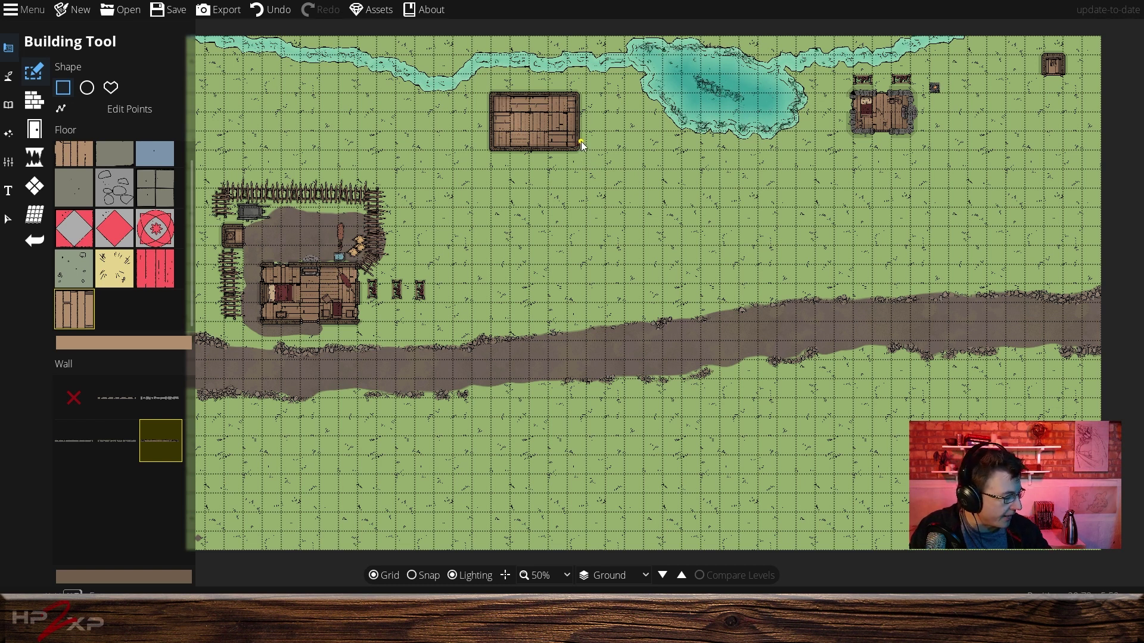
Undo the last building and redraw it with snapping enabled as a rectangle about 5 by 3 grid squares, in the same spot below the river.
{"action": "key", "text": "ctrl+z"}
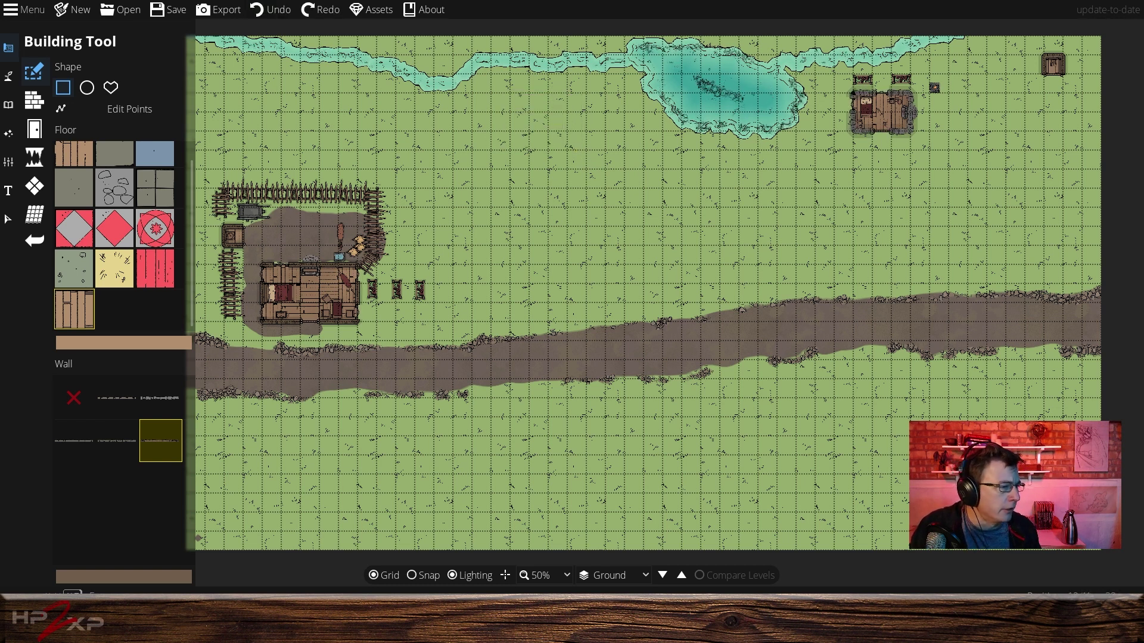
{"action": "left_click", "coordinate": [428, 575]}
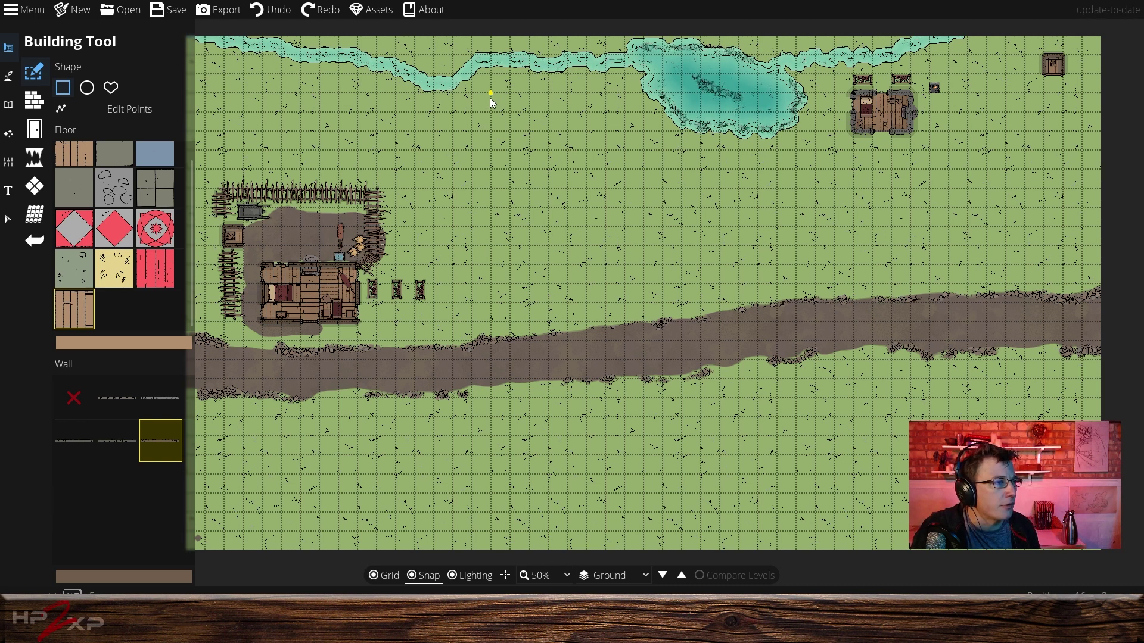
{"action": "left_click_drag", "start_coordinate": [490, 99], "coordinate": [579, 159]}
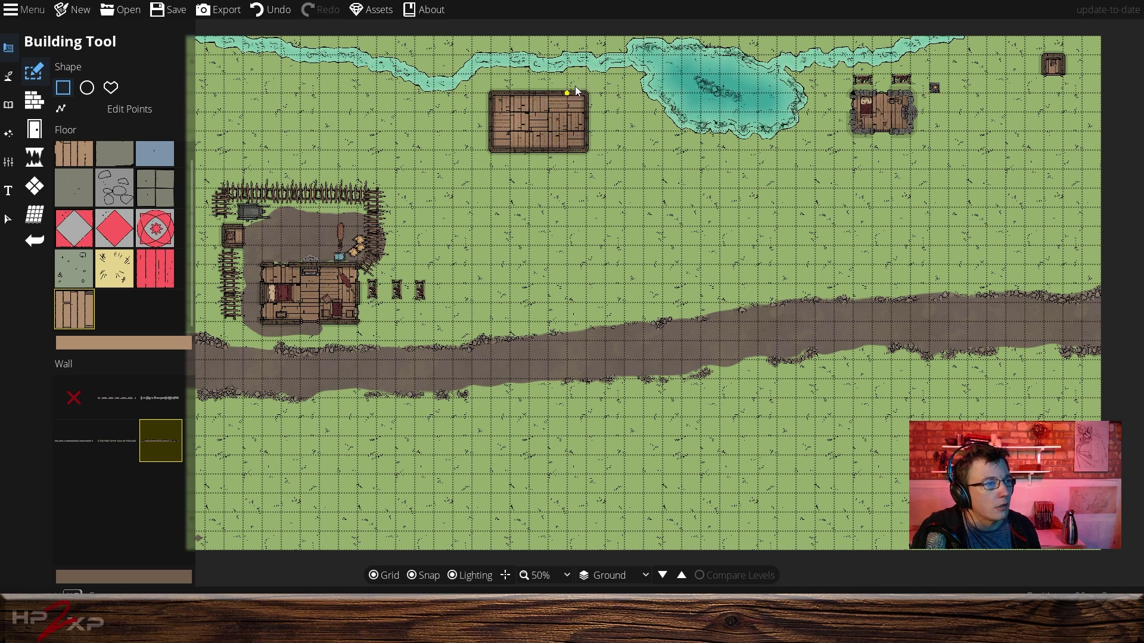
With snapping disabled, add two small rectangular rooms overlapping the new building's northeast and northwest corners.
{"action": "left_click", "coordinate": [427, 576]}
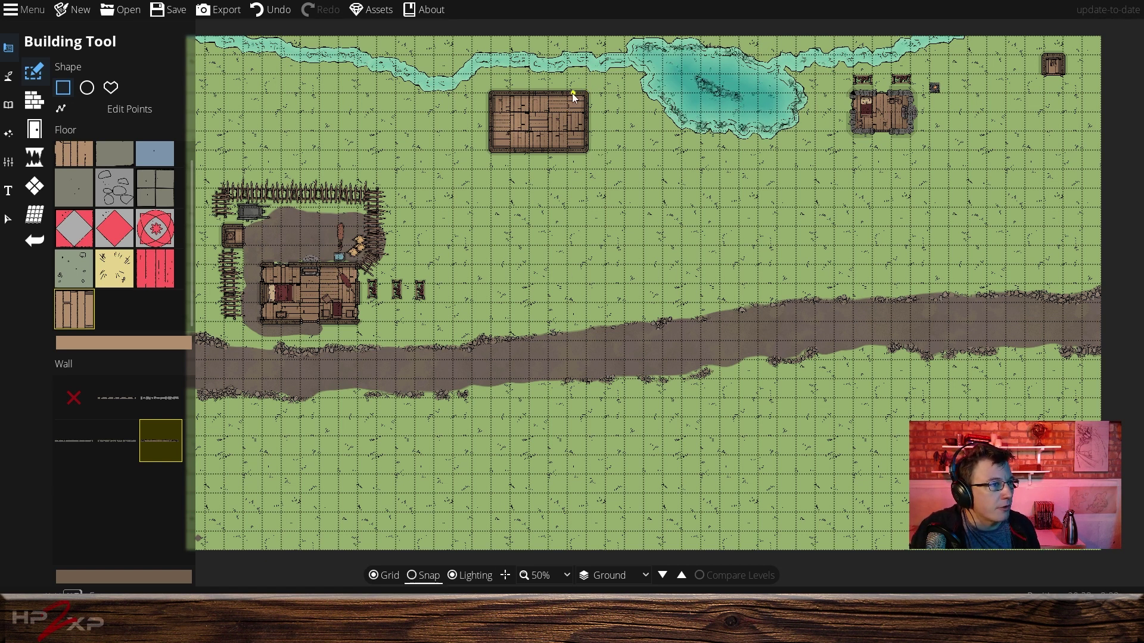
{"action": "left_click_drag", "start_coordinate": [574, 80], "coordinate": [617, 117]}
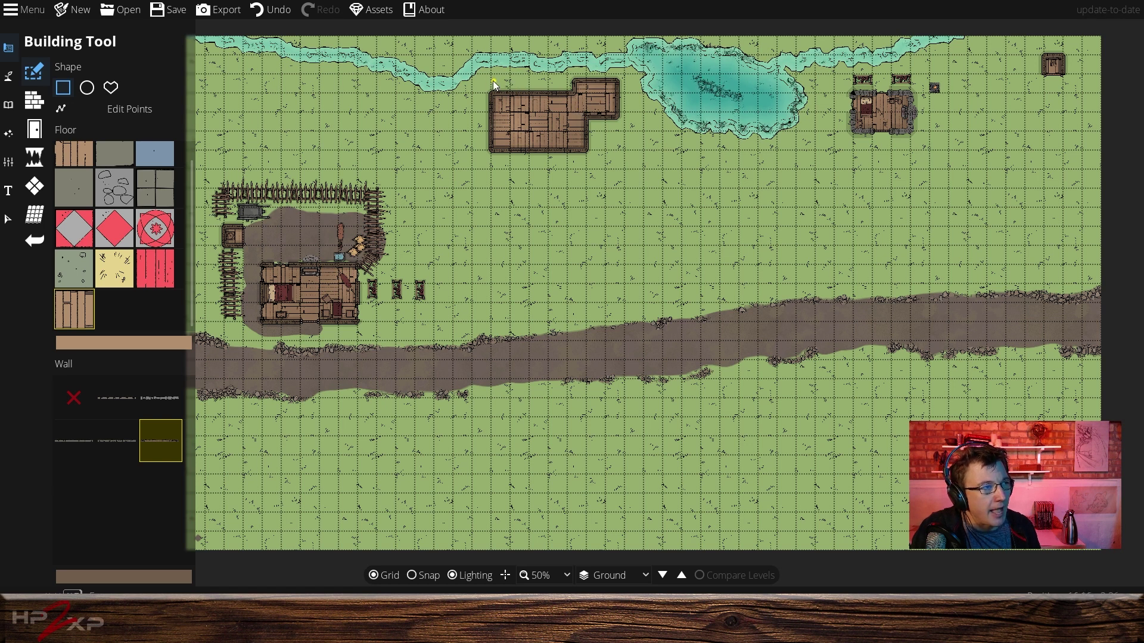
{"action": "left_click_drag", "start_coordinate": [477, 80], "coordinate": [506, 107]}
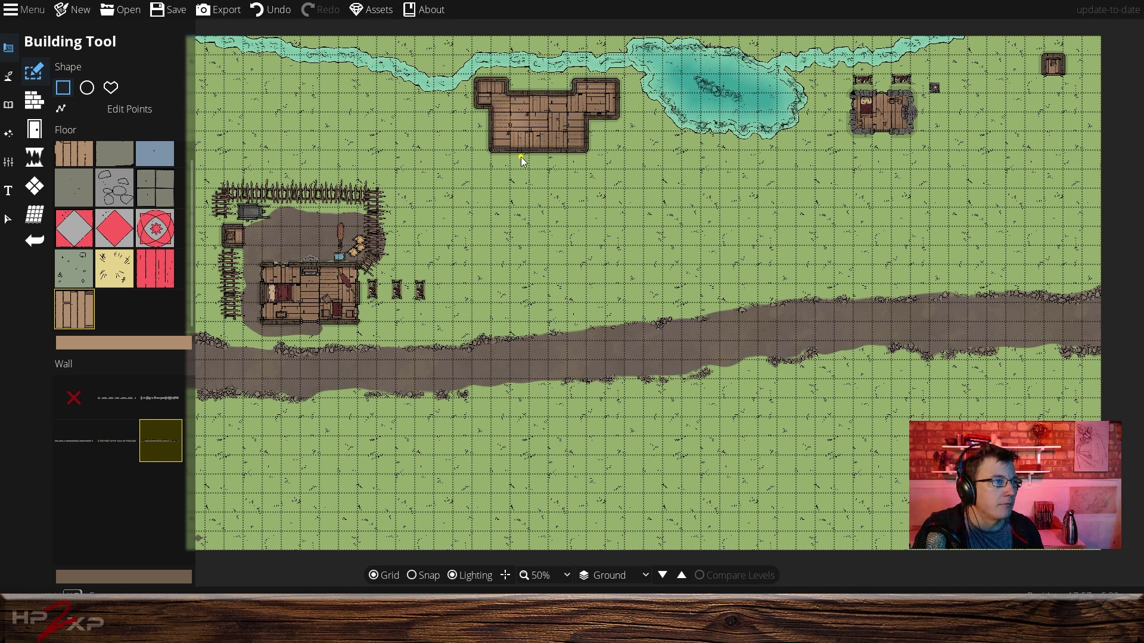
Edit the building's outline points to extend both side rooms southward with slanted lower walls, and lower the northeast room's top edge slightly.
{"action": "left_click", "coordinate": [138, 109]}
{"action": "left_click", "coordinate": [487, 107]}
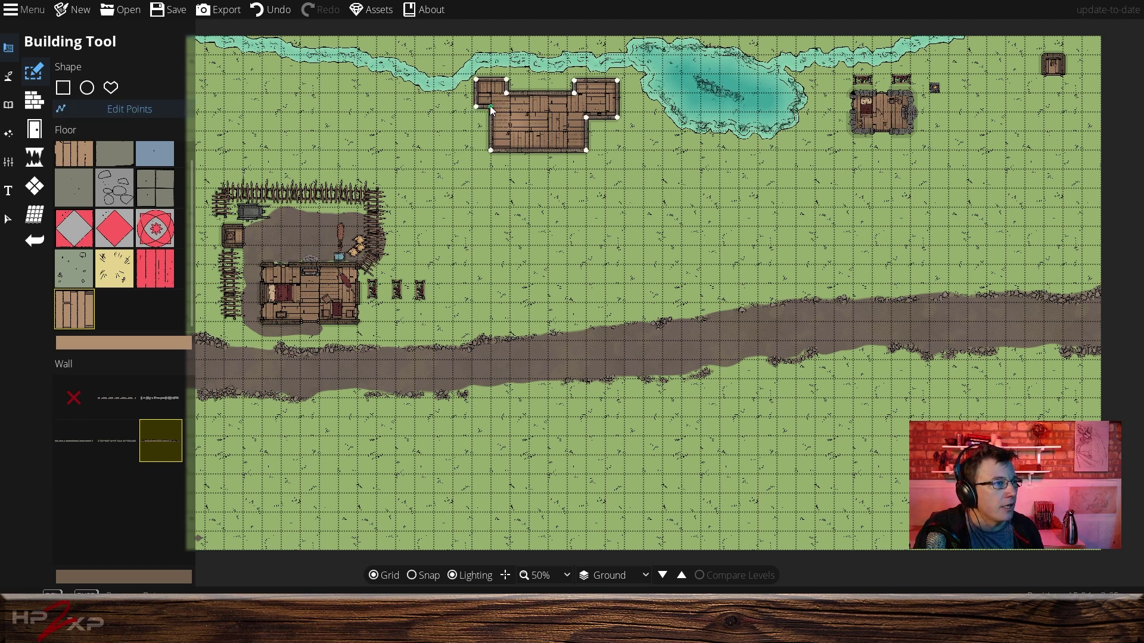
{"action": "left_click_drag", "start_coordinate": [490, 106], "coordinate": [476, 122]}
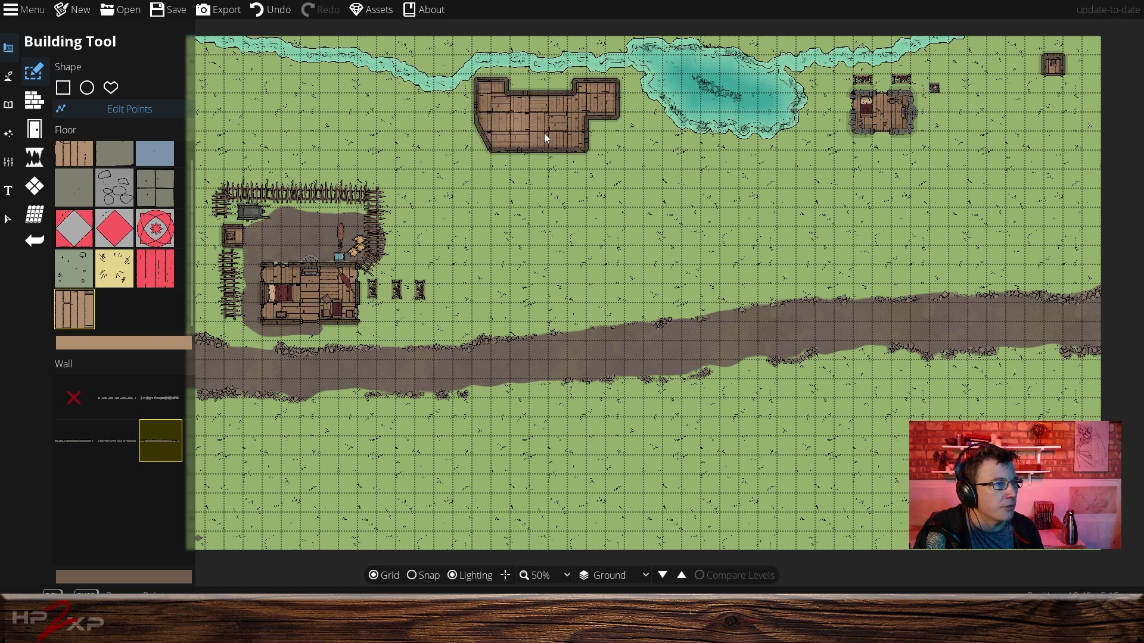
{"action": "mouse_move", "coordinate": [588, 130]}
{"action": "left_mouse_down"}
{"action": "mouse_move", "coordinate": [588, 119]}
{"action": "mouse_move", "coordinate": [603, 129]}
{"action": "left_mouse_up"}
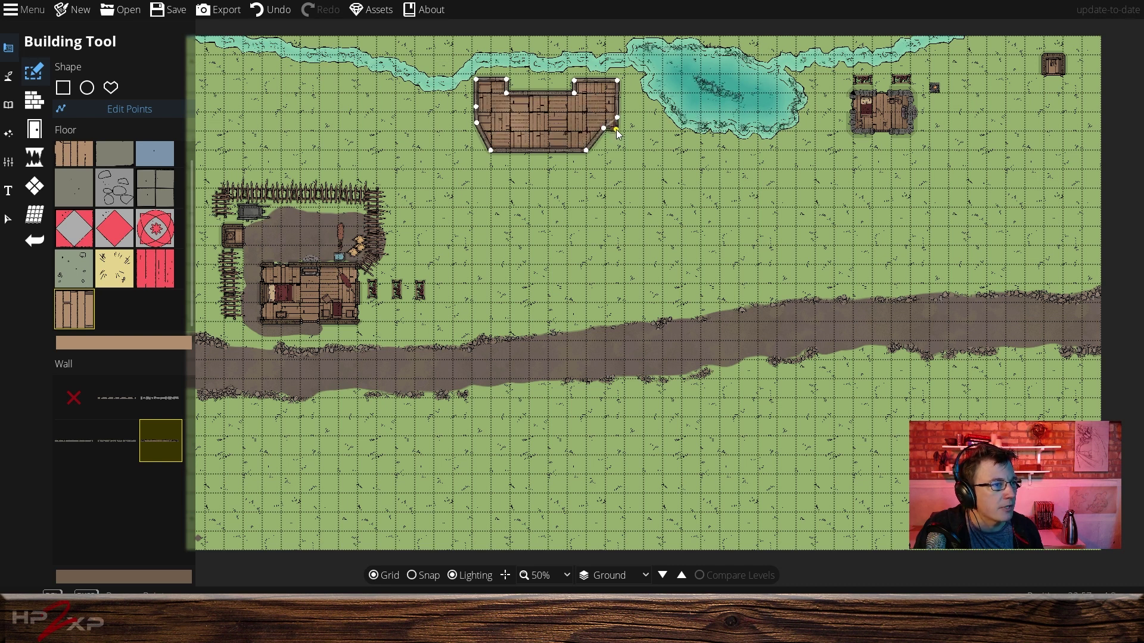
{"action": "left_click_drag", "start_coordinate": [617, 128], "coordinate": [617, 128]}
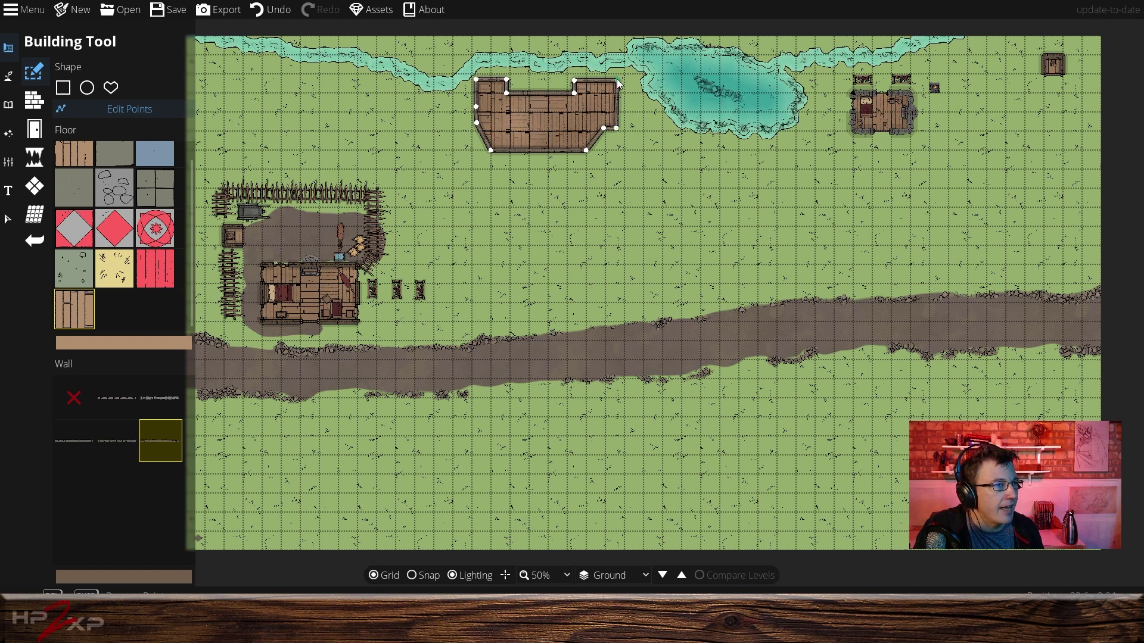
{"action": "mouse_move", "coordinate": [617, 80]}
{"action": "left_mouse_down"}
{"action": "mouse_move", "coordinate": [626, 91]}
{"action": "mouse_move", "coordinate": [618, 84]}
{"action": "left_mouse_up"}
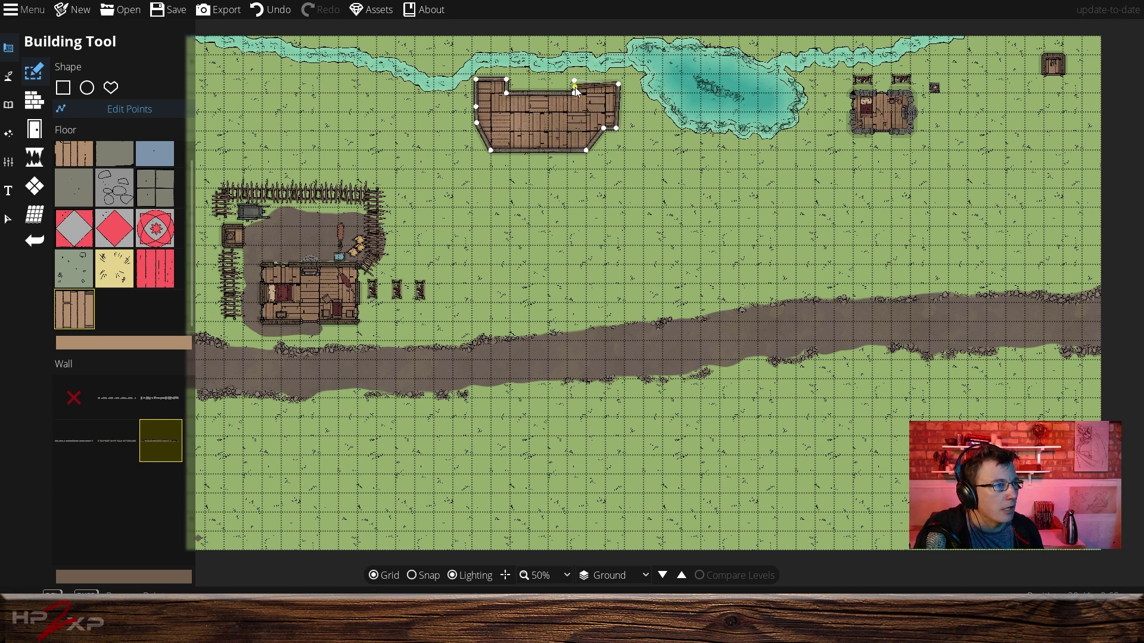
{"action": "left_click", "coordinate": [574, 84]}
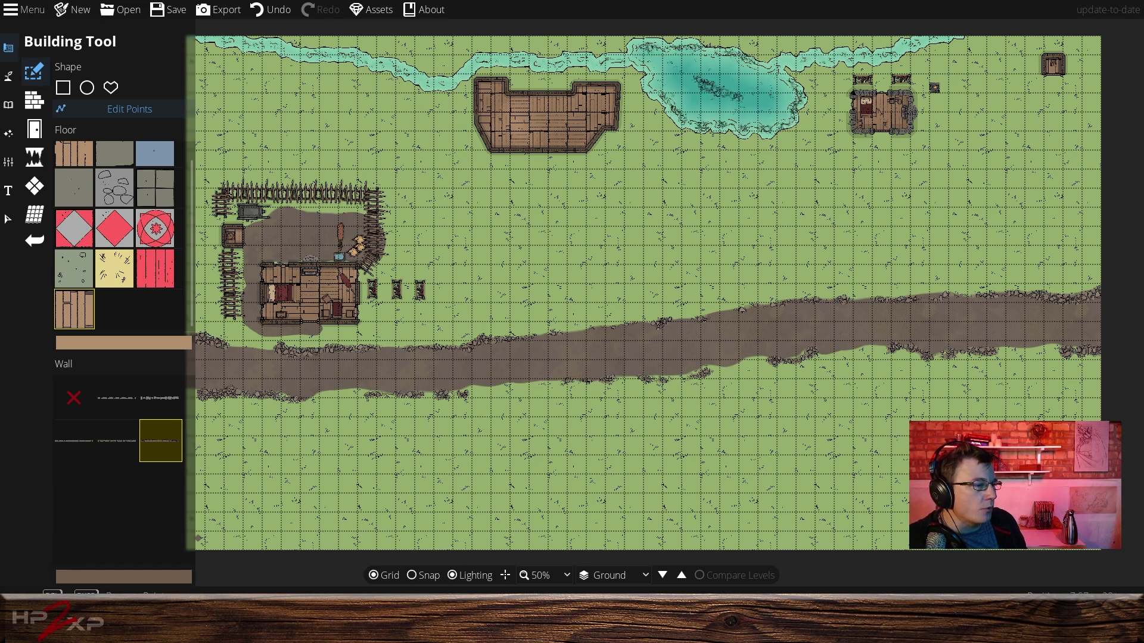
Check the grid display and look through the effects and map settings for grid options such as Grid Color.
{"action": "left_click", "coordinate": [377, 574]}
{"action": "left_click", "coordinate": [376, 574]}
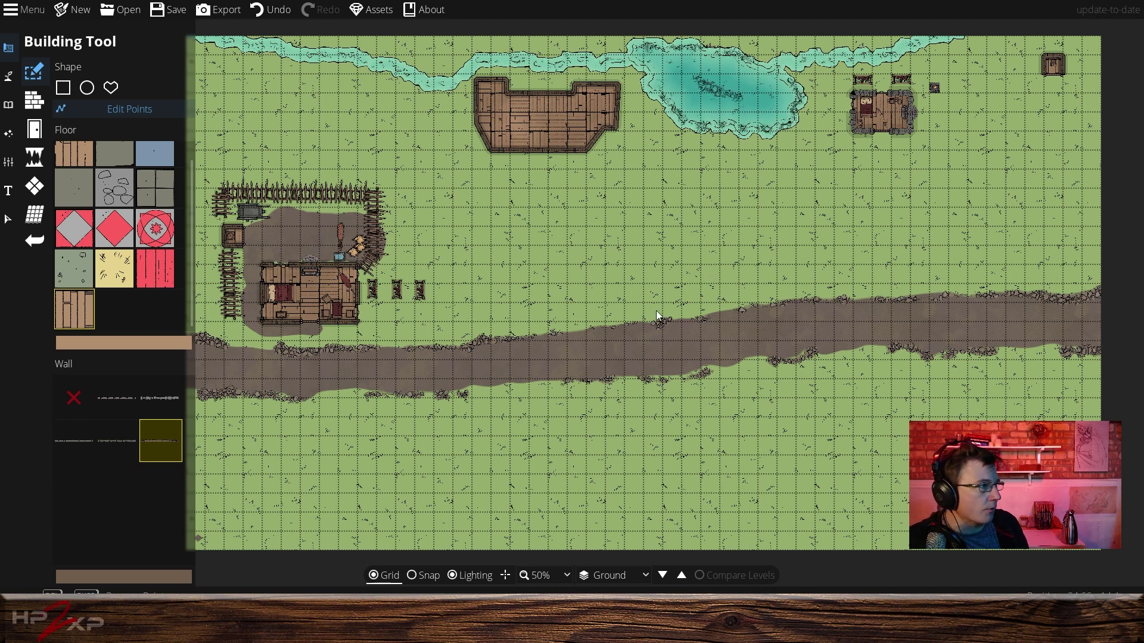
{"action": "left_click", "coordinate": [10, 192]}
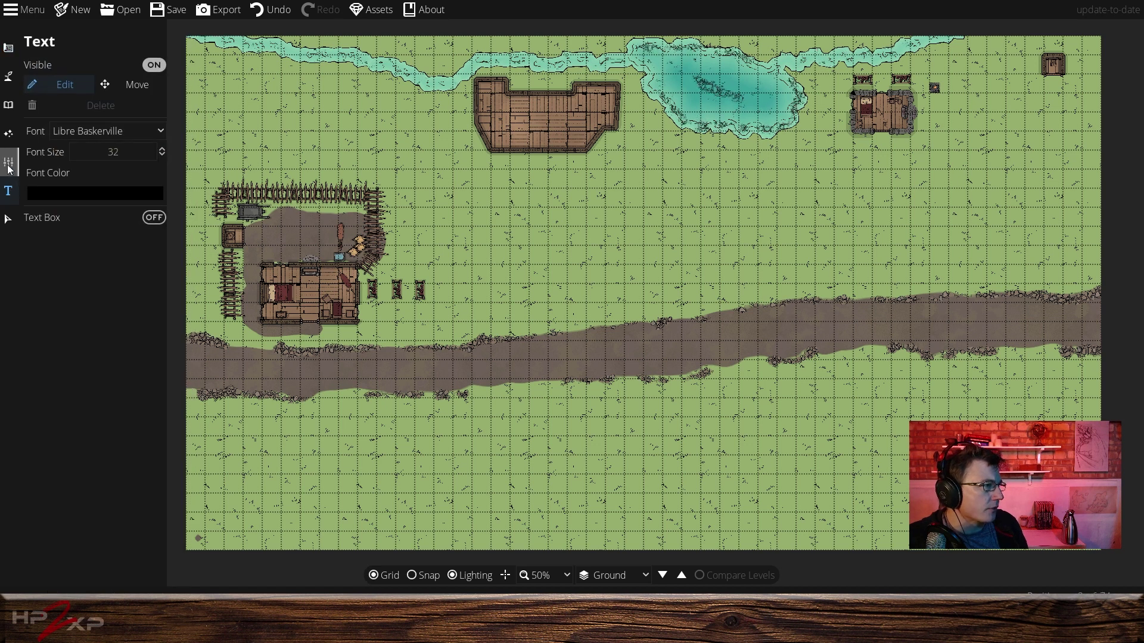
{"action": "left_click", "coordinate": [14, 138]}
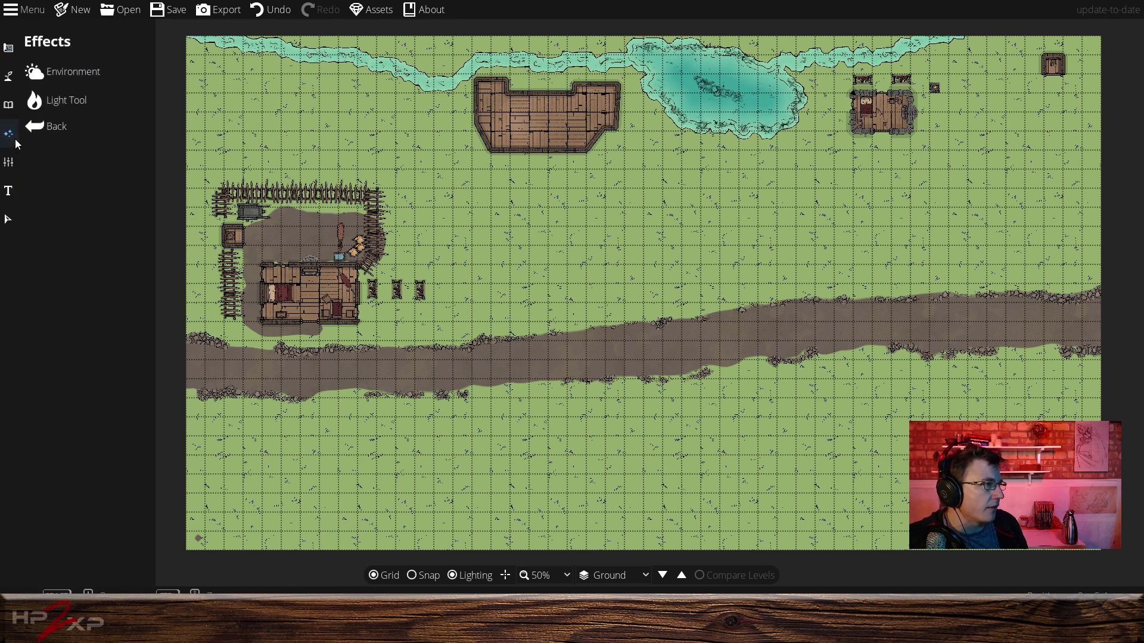
{"action": "left_click", "coordinate": [10, 162]}
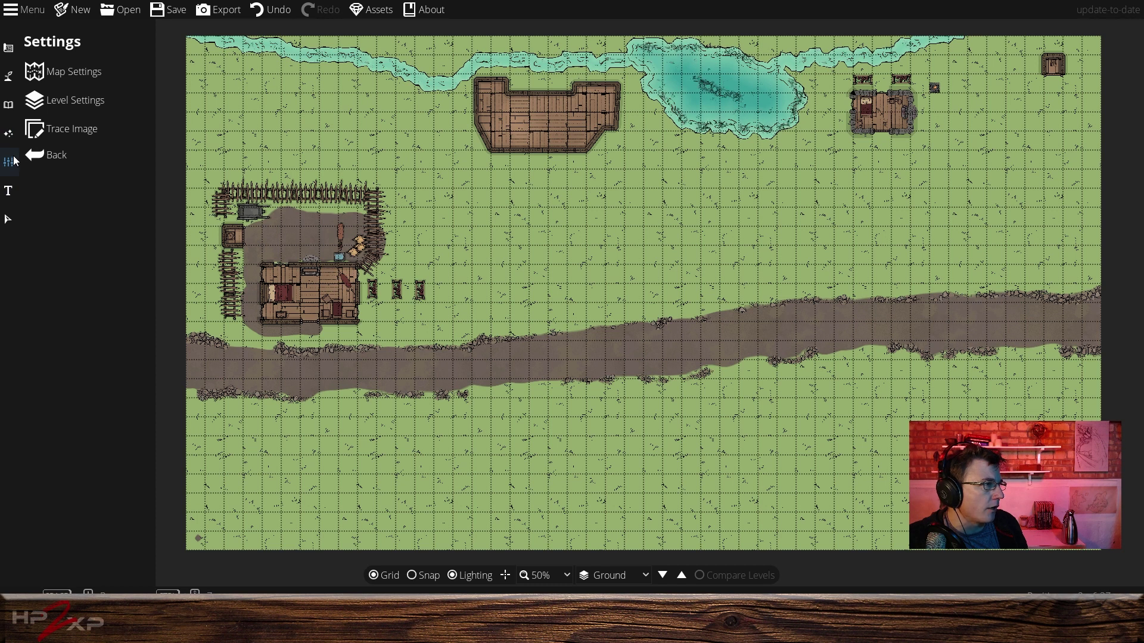
{"action": "left_click", "coordinate": [51, 73]}
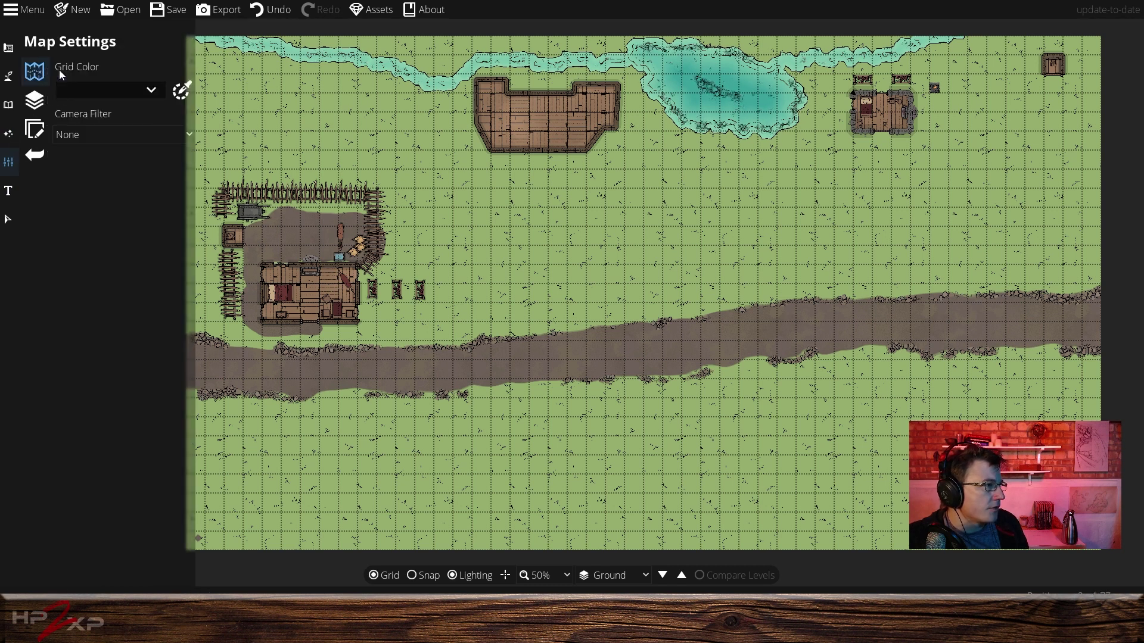
{"action": "left_click", "coordinate": [158, 88]}
{"action": "left_click", "coordinate": [159, 89]}
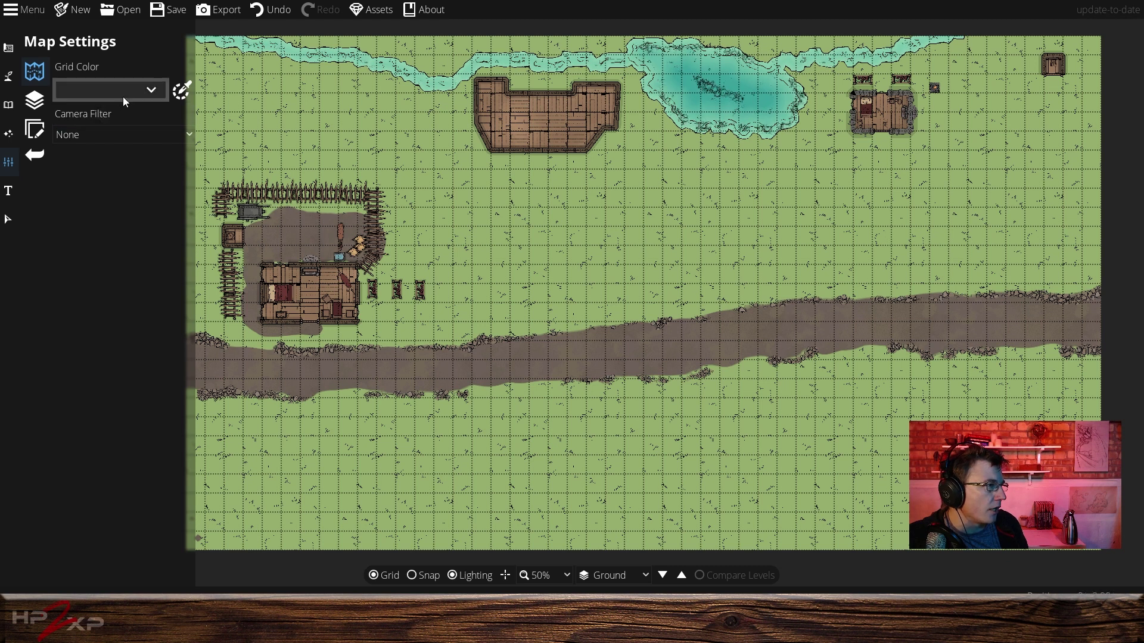
{"action": "left_click", "coordinate": [8, 219]}
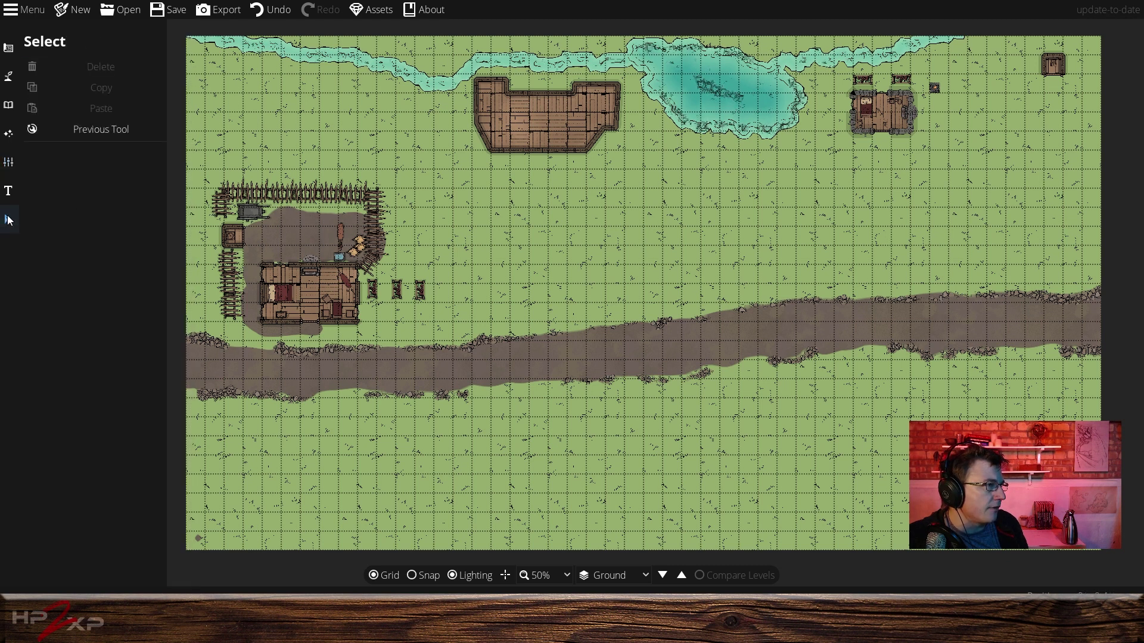
Examine the general preferences, level and trace image settings, and export options for grid-related controls.
{"action": "left_click", "coordinate": [18, 8]}
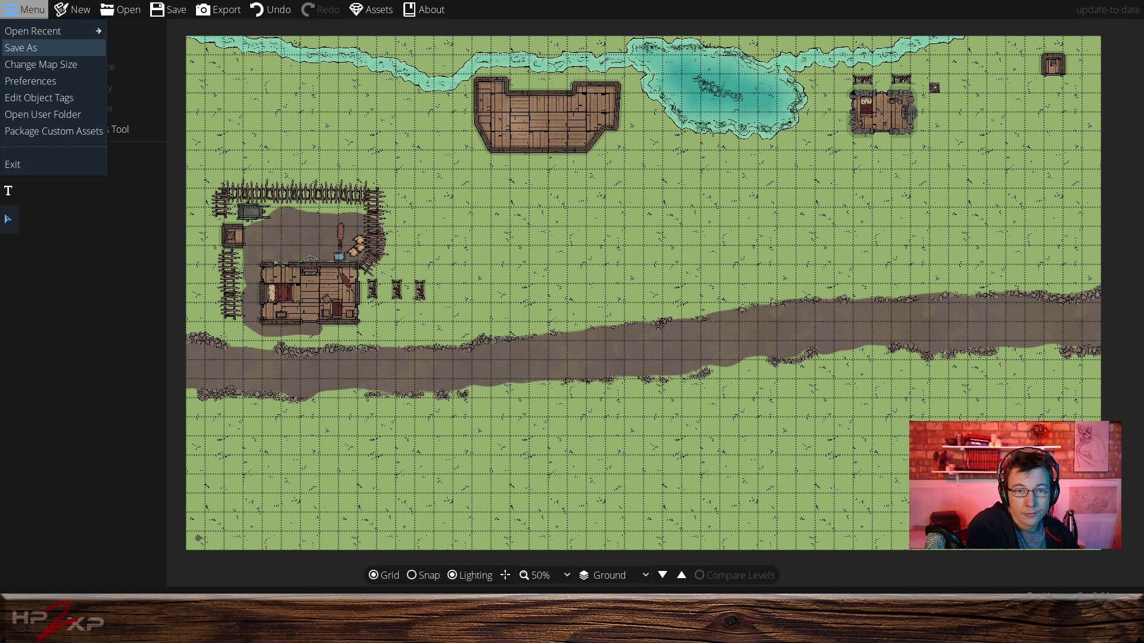
{"action": "key", "text": "Escape"}
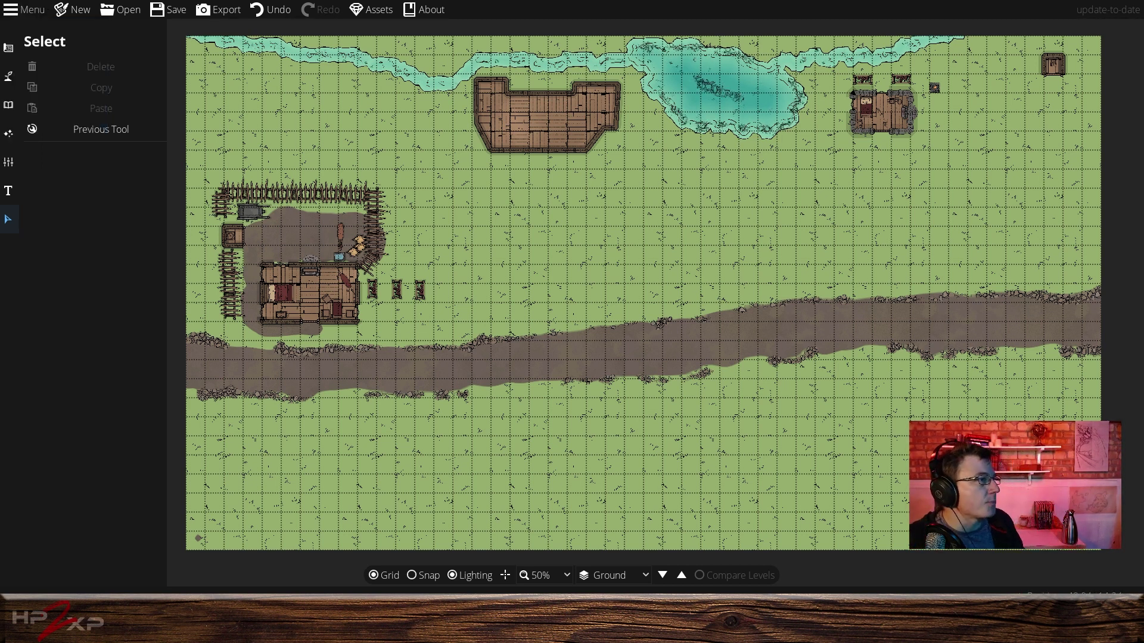
{"action": "left_click", "coordinate": [29, 10]}
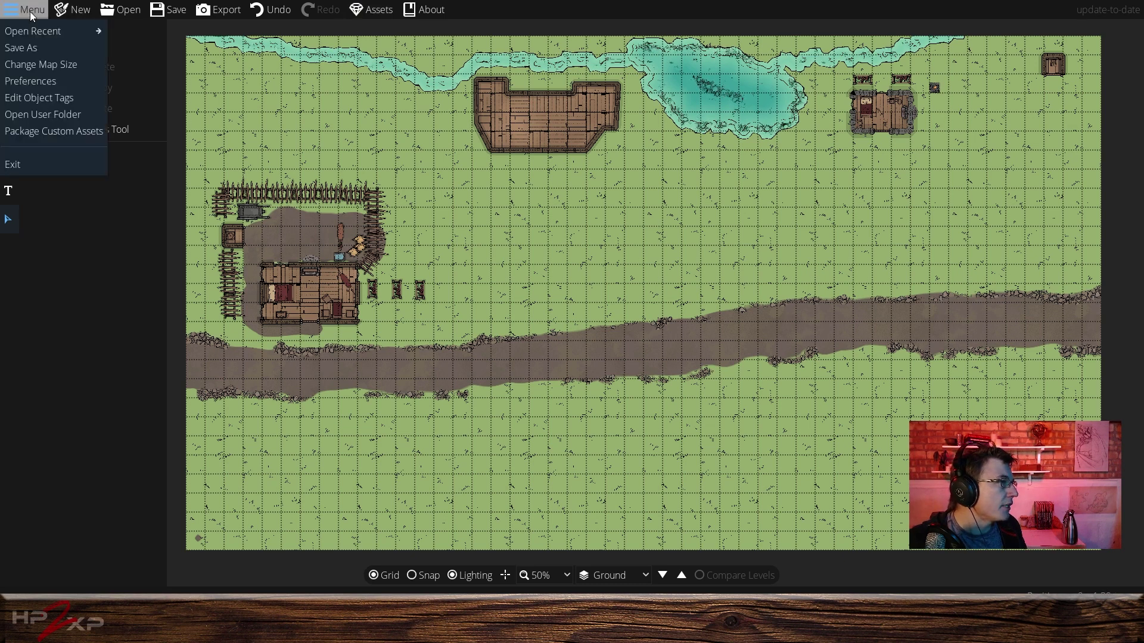
{"action": "left_click", "coordinate": [35, 81]}
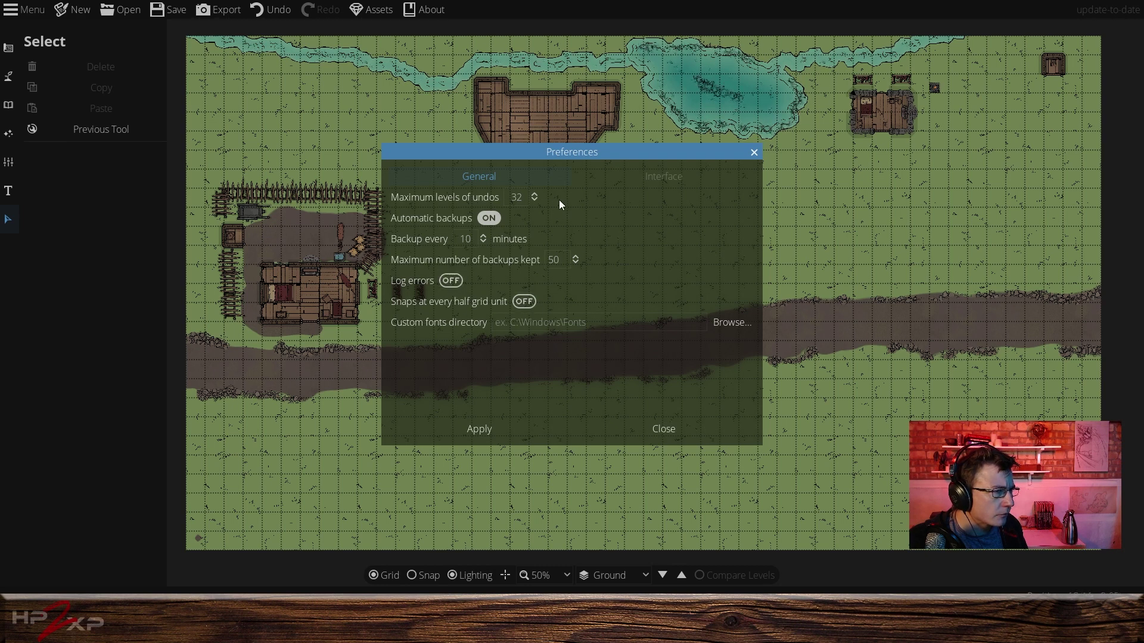
{"action": "left_click", "coordinate": [651, 433]}
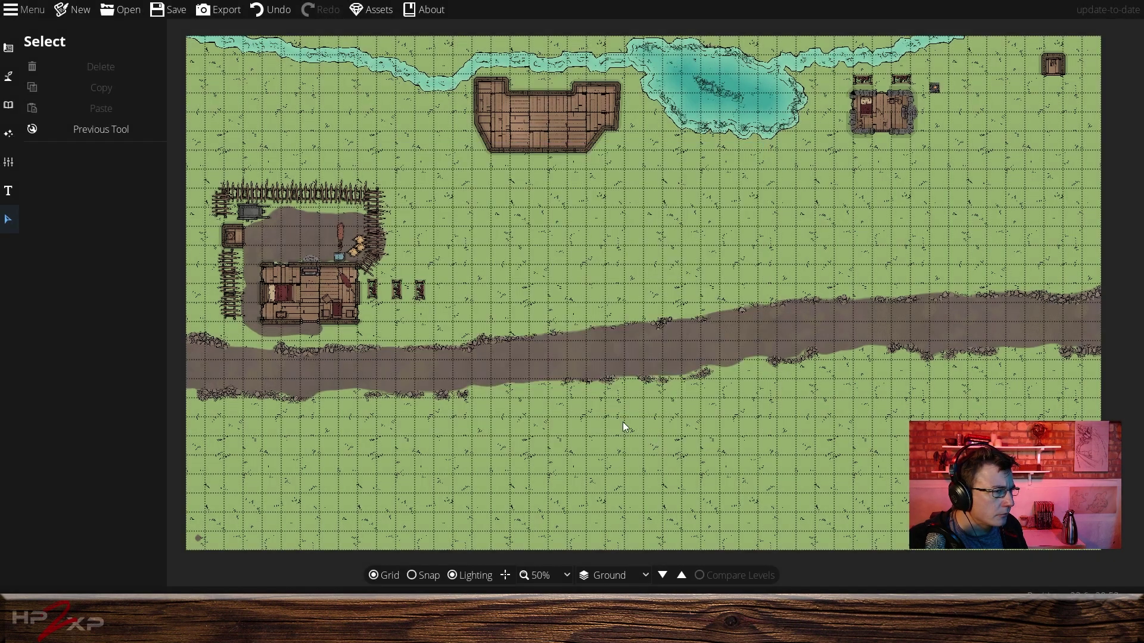
{"action": "left_click", "coordinate": [10, 190]}
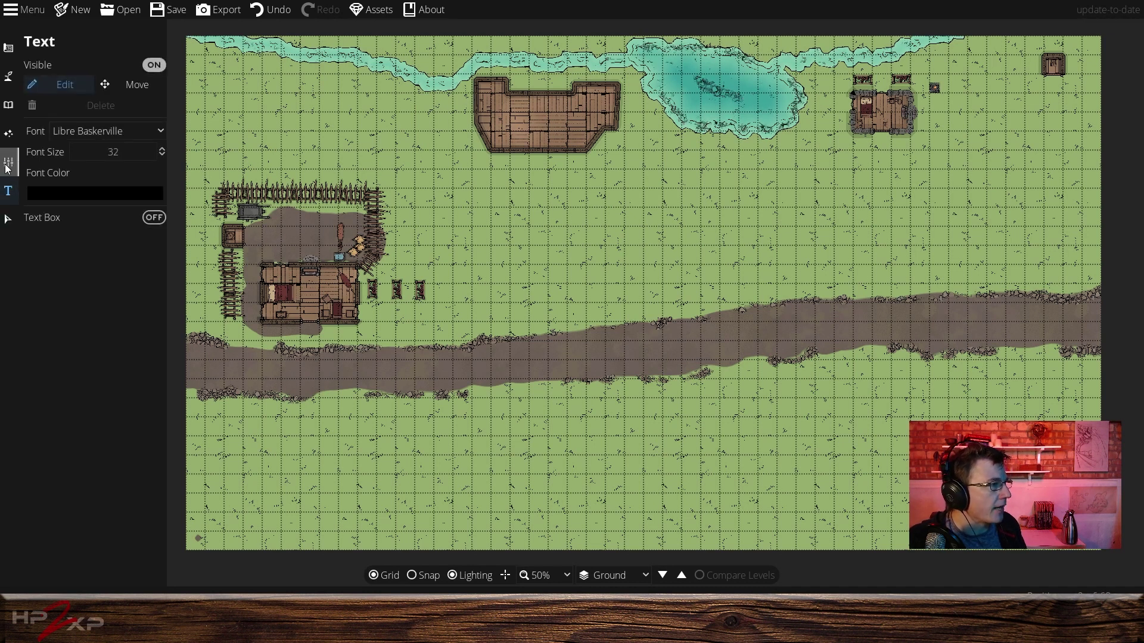
{"action": "left_click", "coordinate": [7, 167]}
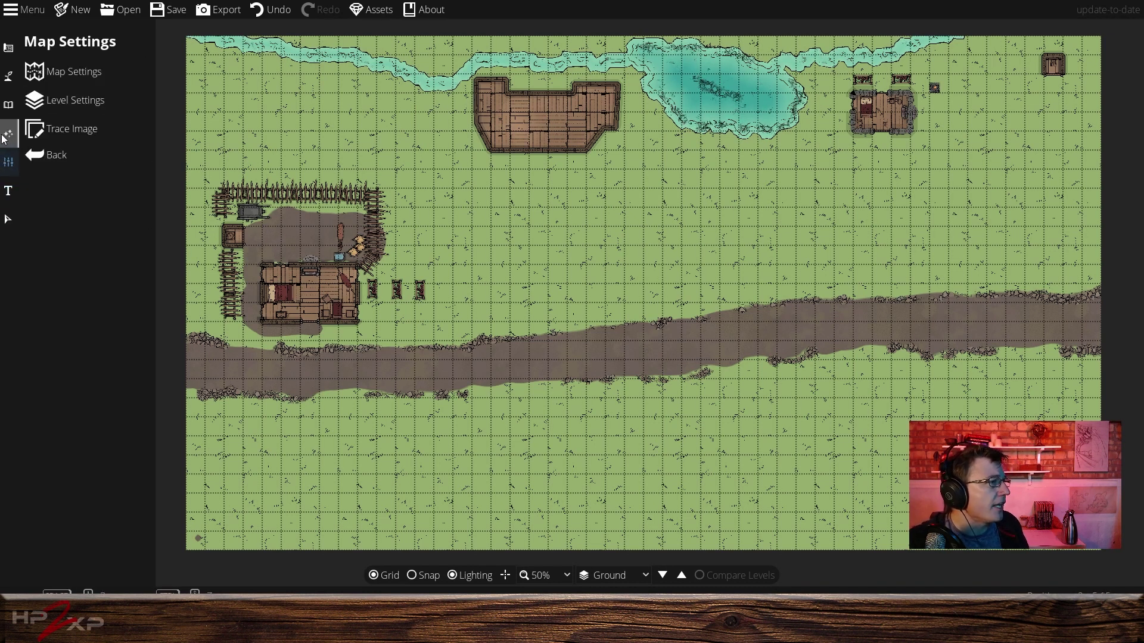
{"action": "left_click", "coordinate": [63, 93]}
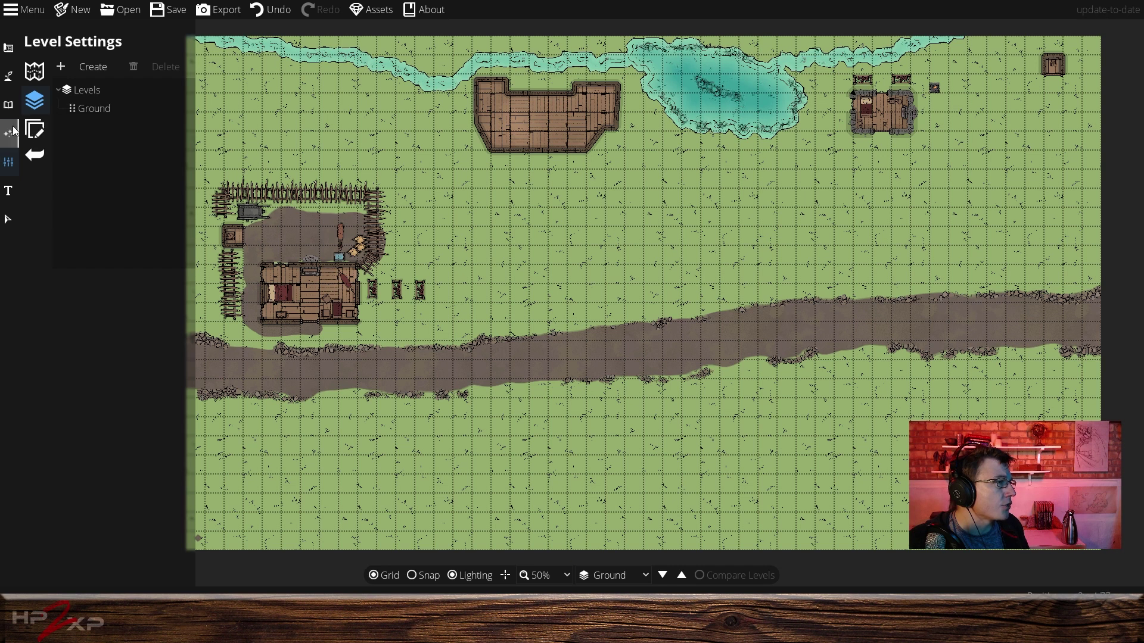
{"action": "left_click", "coordinate": [34, 130]}
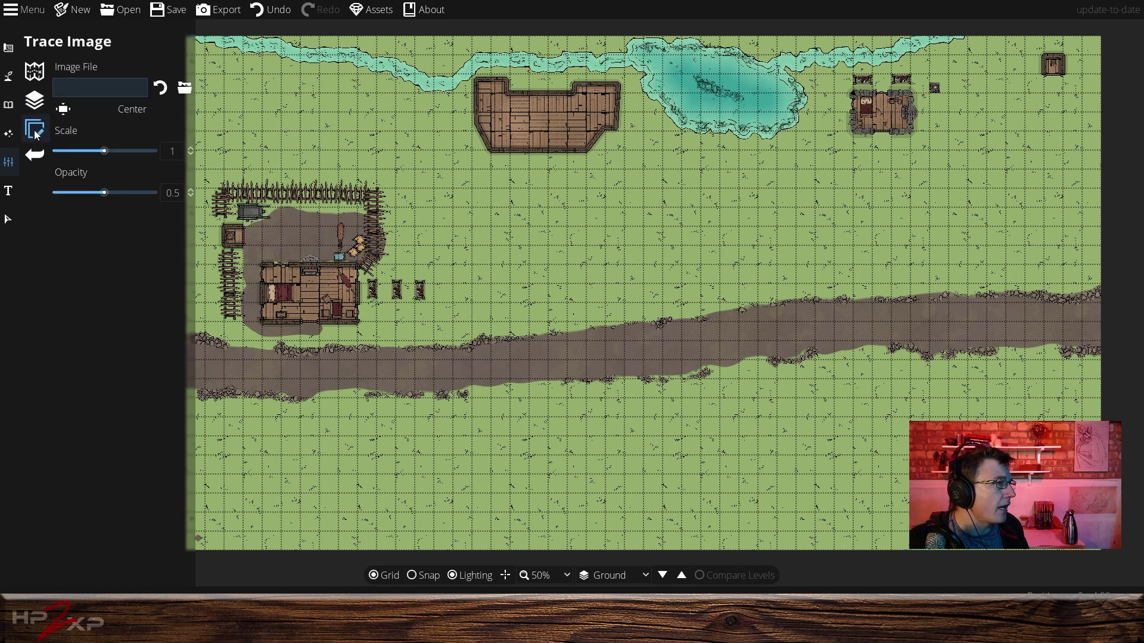
{"action": "left_click", "coordinate": [19, 46]}
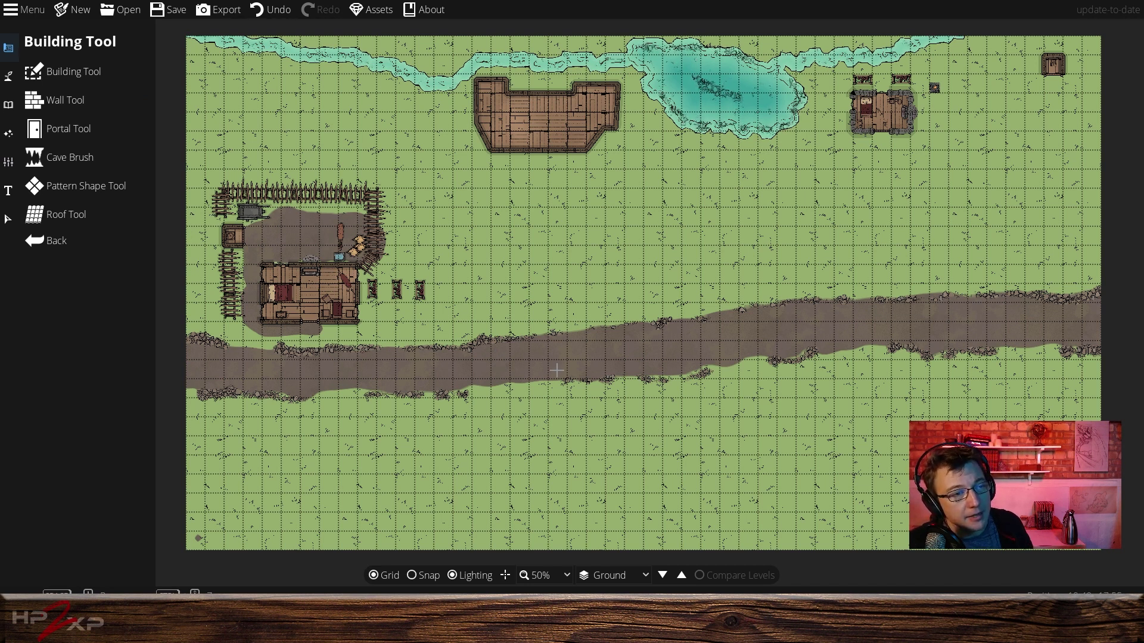
{"action": "left_click", "coordinate": [221, 10]}
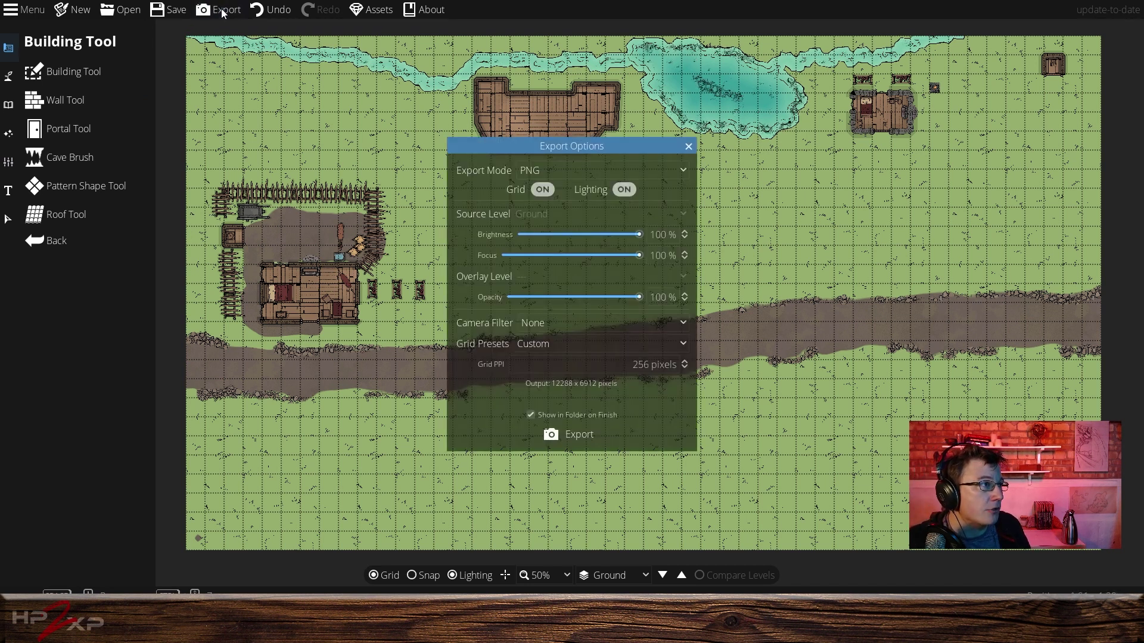
{"action": "left_click", "coordinate": [689, 146]}
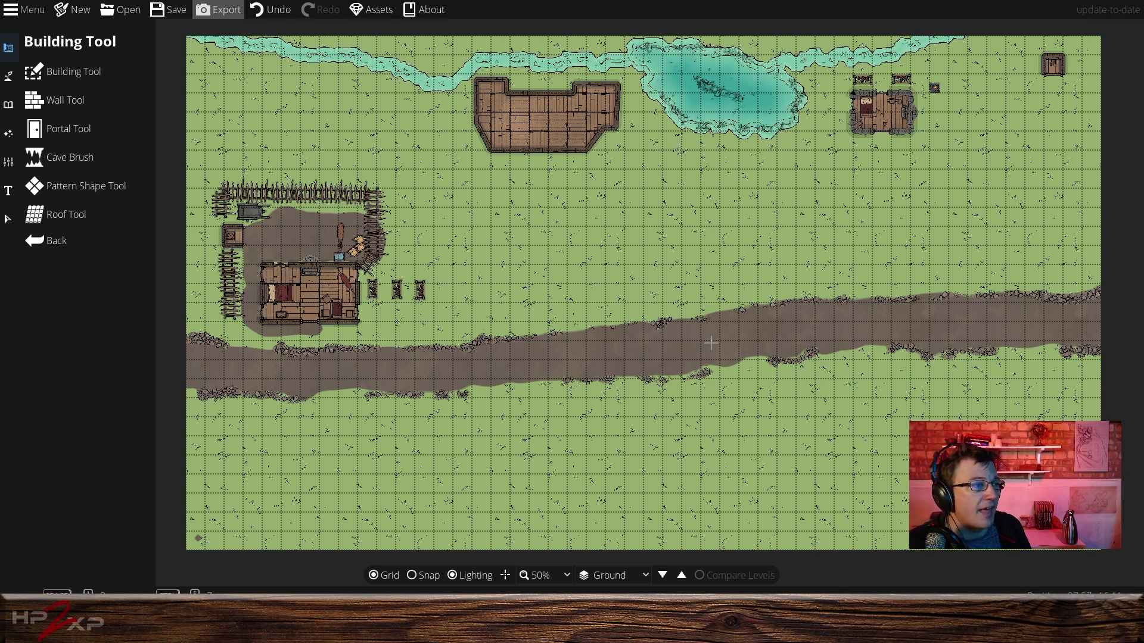
{"action": "left_click", "coordinate": [127, 156]}
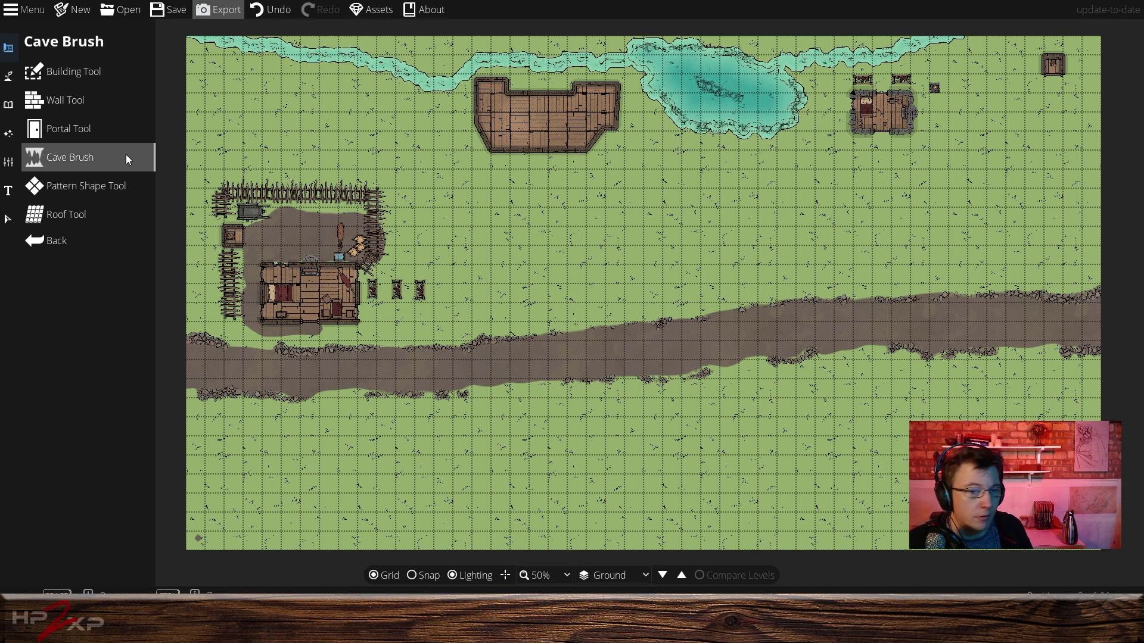
{"action": "left_click", "coordinate": [147, 136]}
{"action": "left_click", "coordinate": [150, 136]}
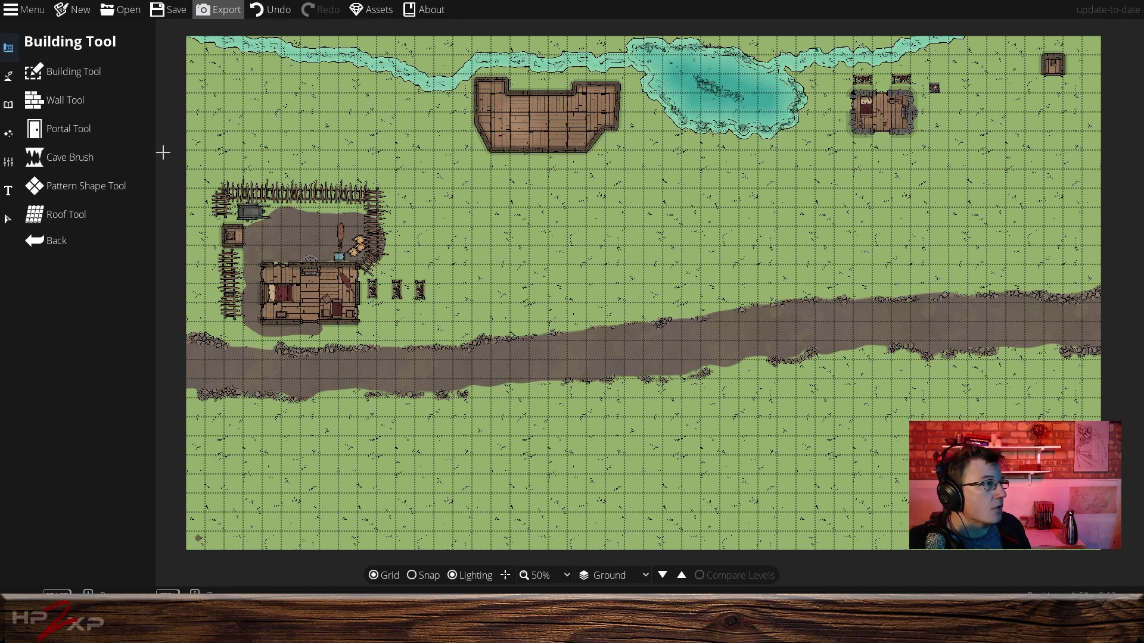
With snapping enabled, place four matching windows along the new riverside building's south wall, two on each side of the centre.
{"action": "left_click", "coordinate": [90, 127]}
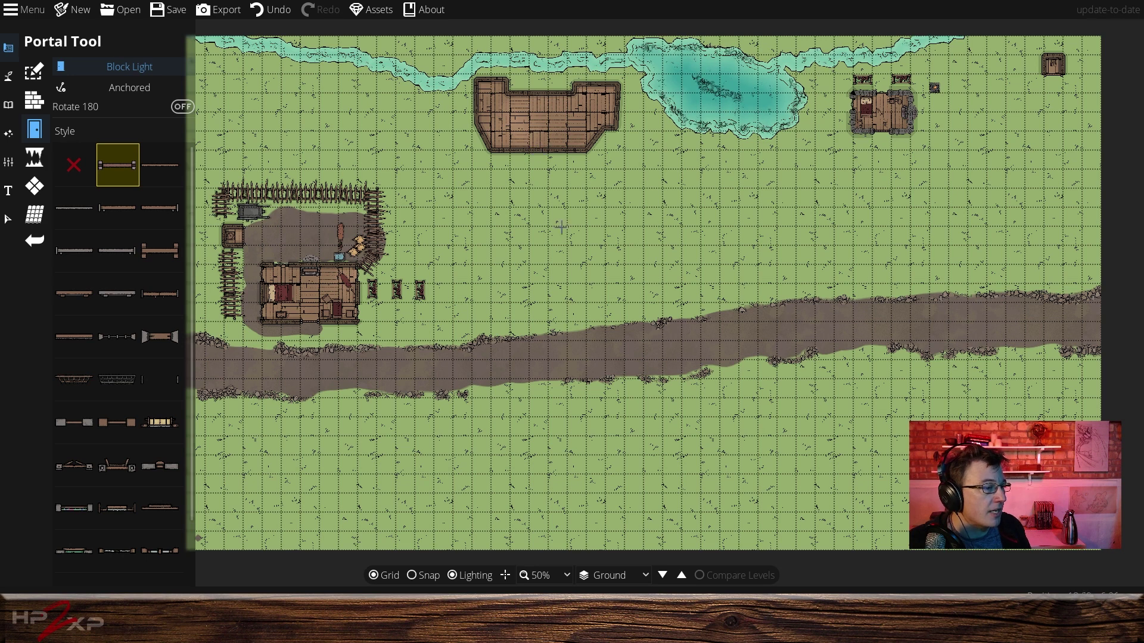
{"action": "left_click", "coordinate": [426, 575]}
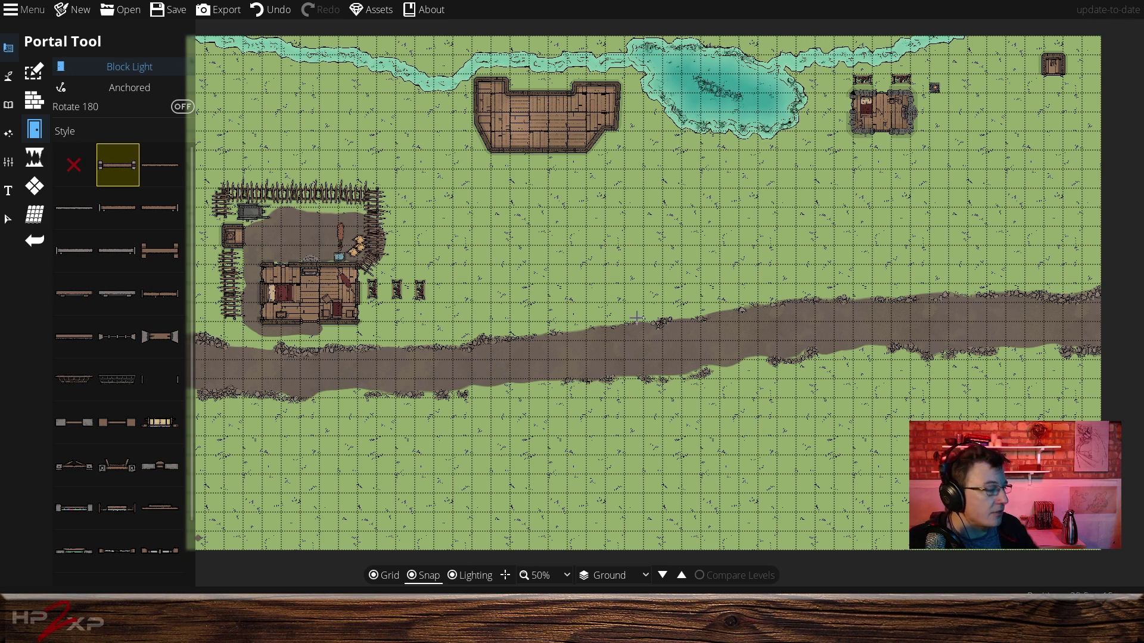
{"action": "scroll", "coordinate": [661, 338], "scroll_direction": "up", "scroll_amount": 1}
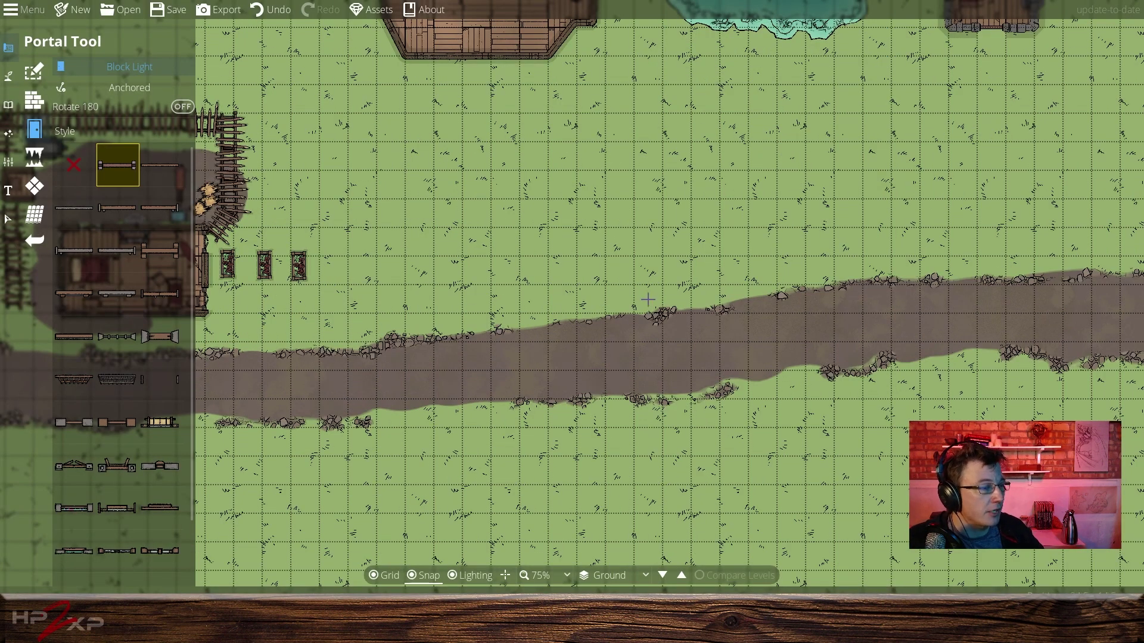
{"action": "left_click_drag", "start_coordinate": [647, 299], "coordinate": [784, 471]}
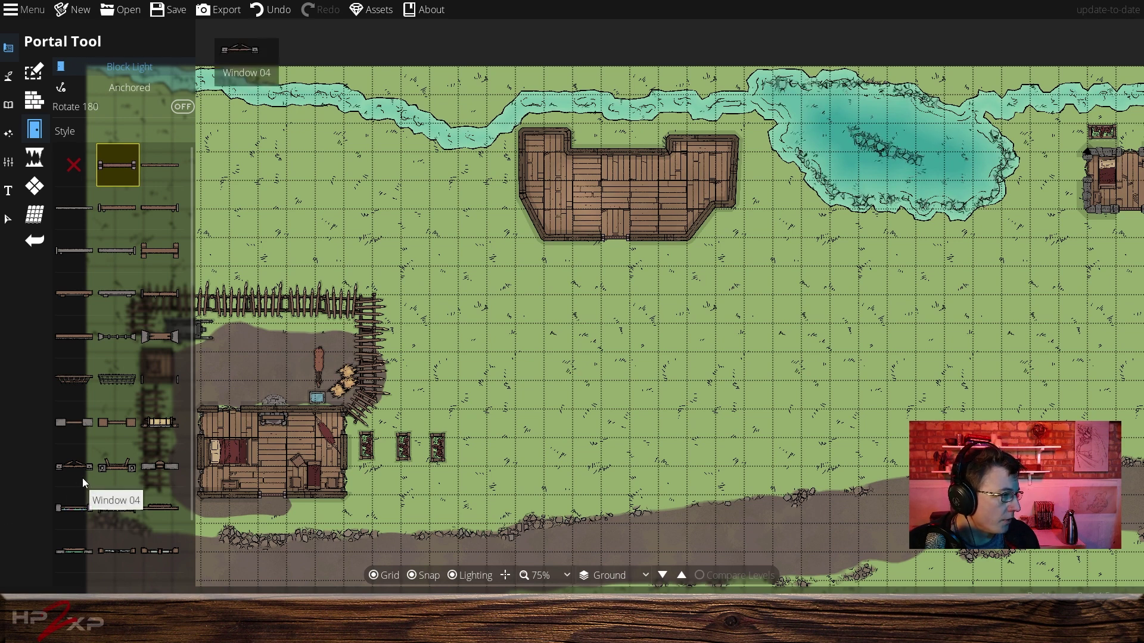
{"action": "left_click", "coordinate": [177, 420]}
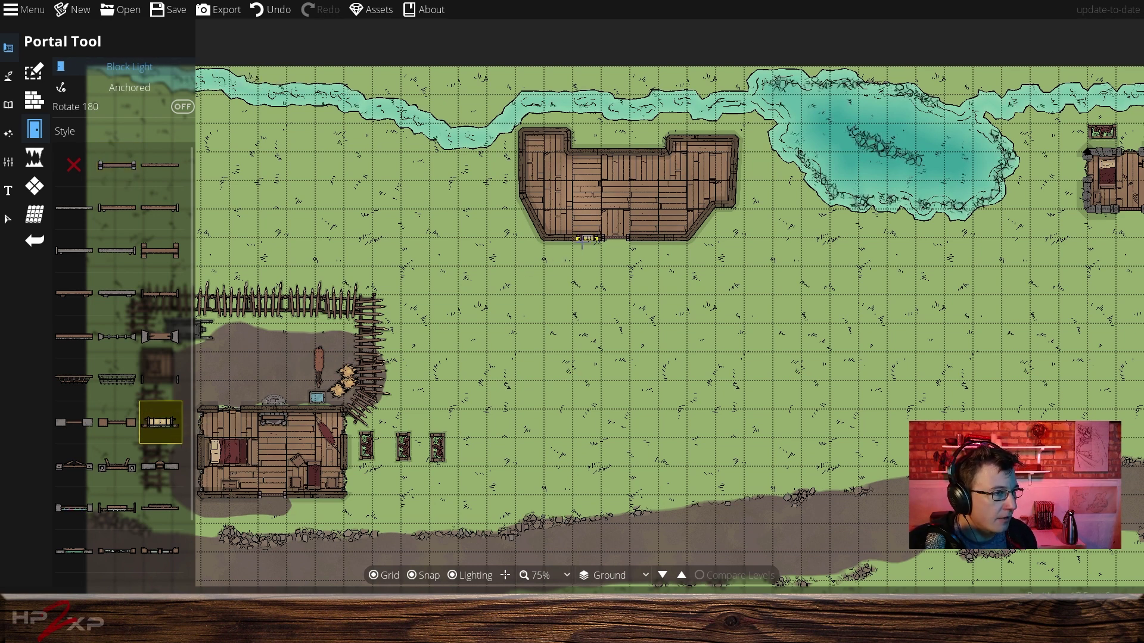
{"action": "left_click", "coordinate": [587, 238]}
{"action": "left_click", "coordinate": [641, 239]}
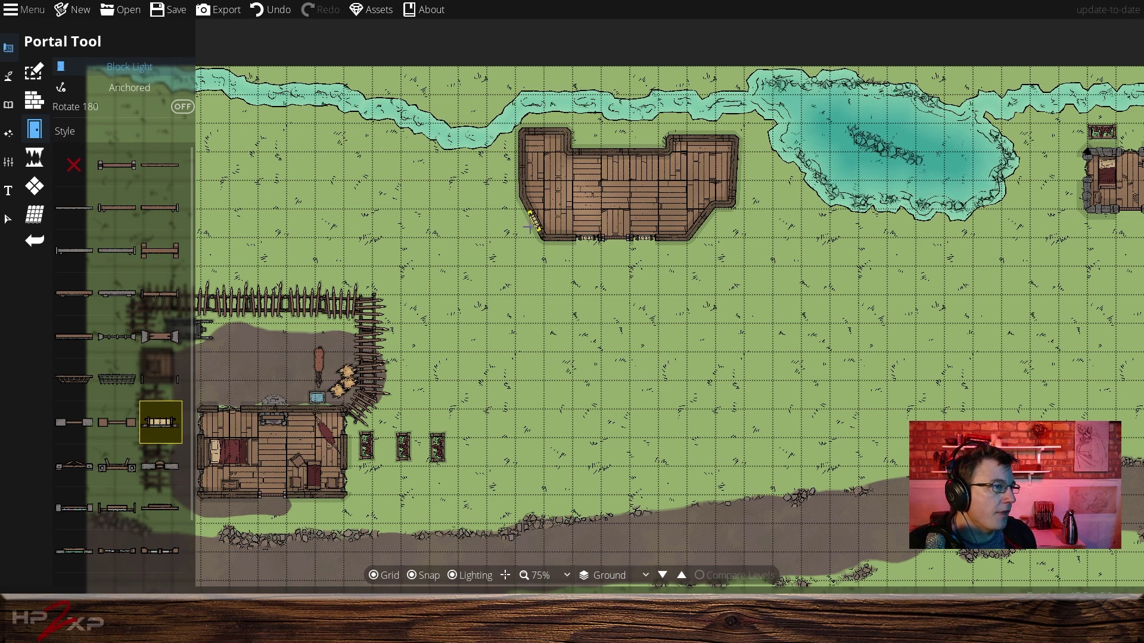
{"action": "left_click", "coordinate": [558, 242]}
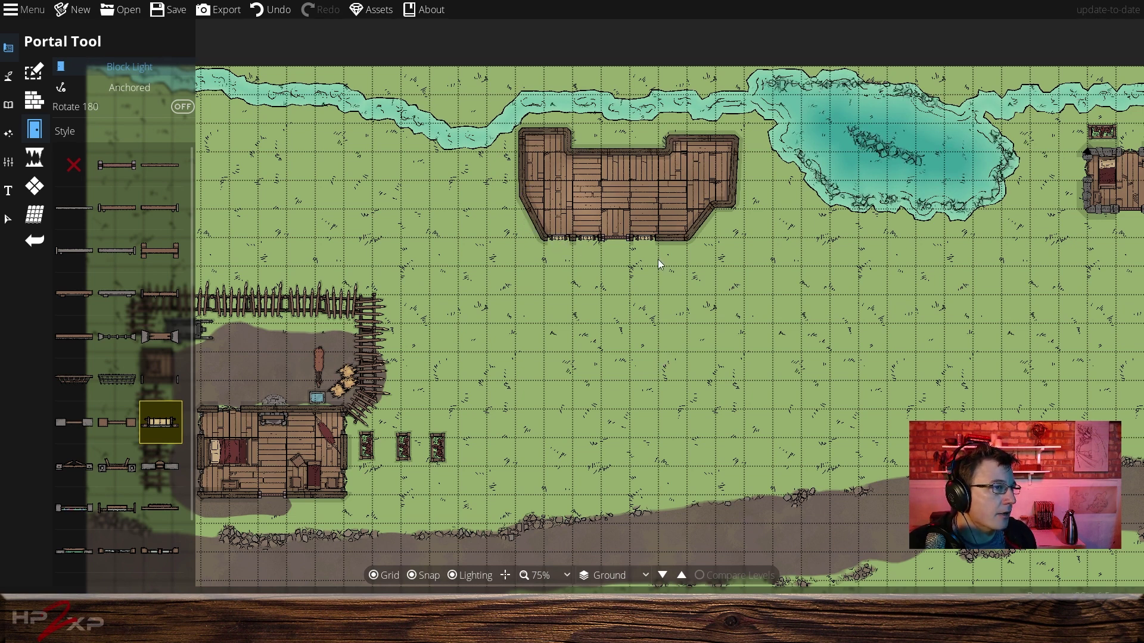
{"action": "left_click", "coordinate": [674, 241]}
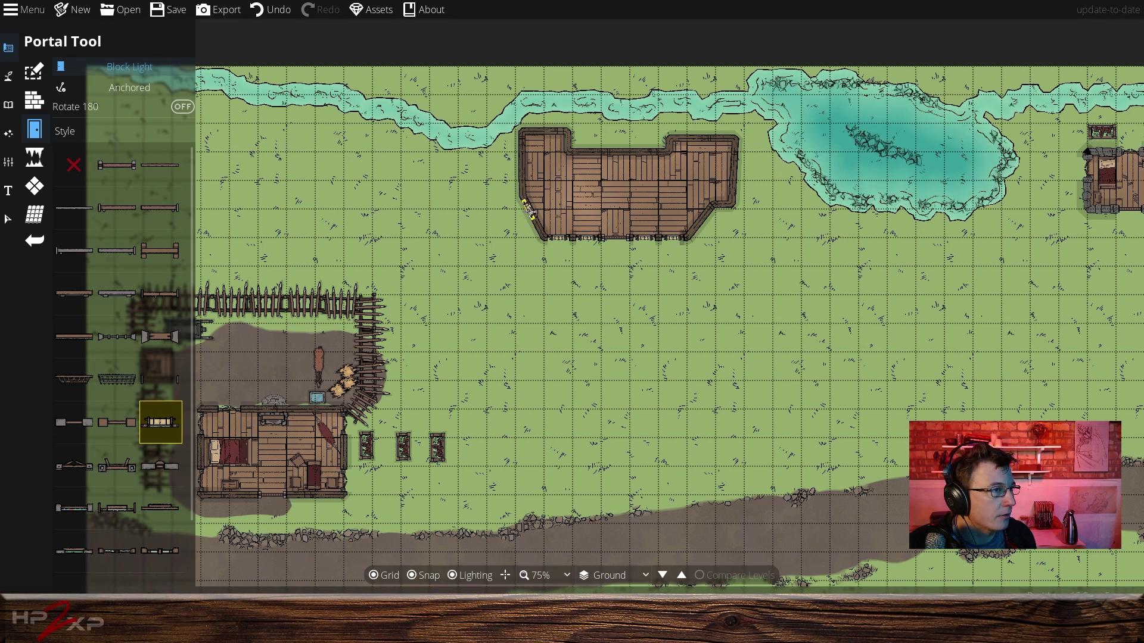
Add matching windows to the building's southwest slanted wall, west wall, east wall and southeast slanted wall.
{"action": "left_click", "coordinate": [528, 210]}
{"action": "left_click", "coordinate": [521, 162]}
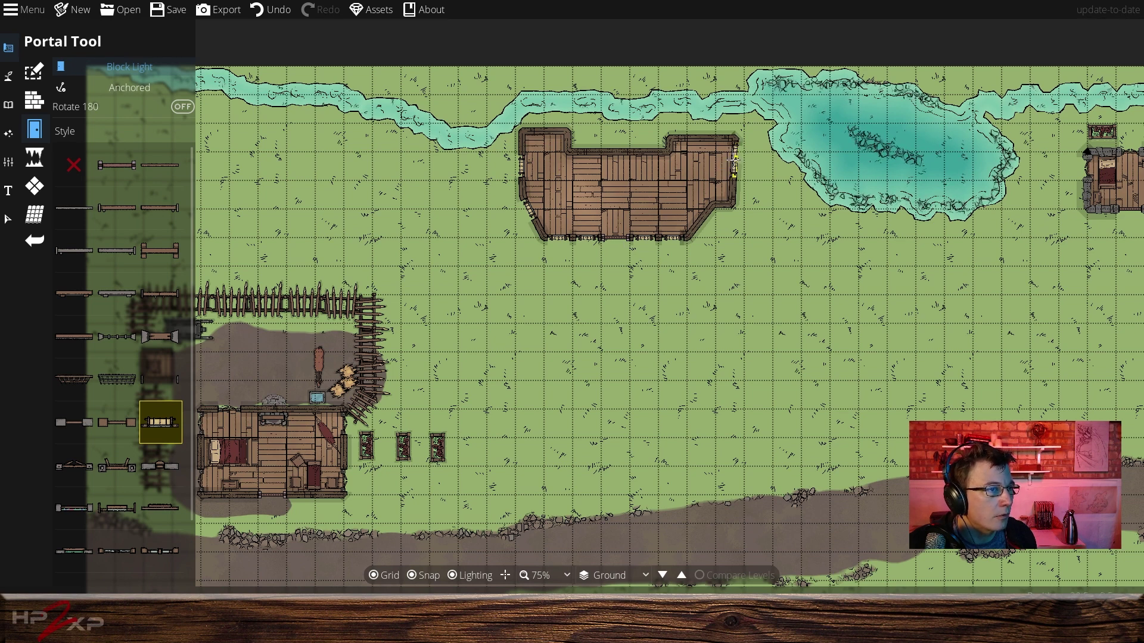
{"action": "left_click", "coordinate": [733, 161]}
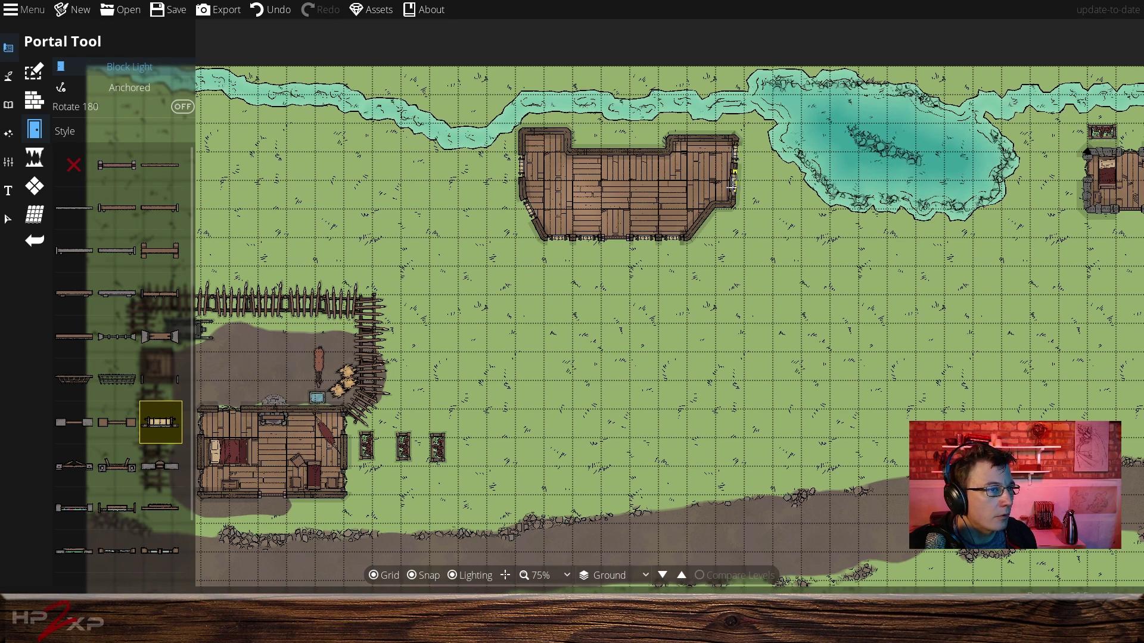
{"action": "left_click", "coordinate": [706, 213]}
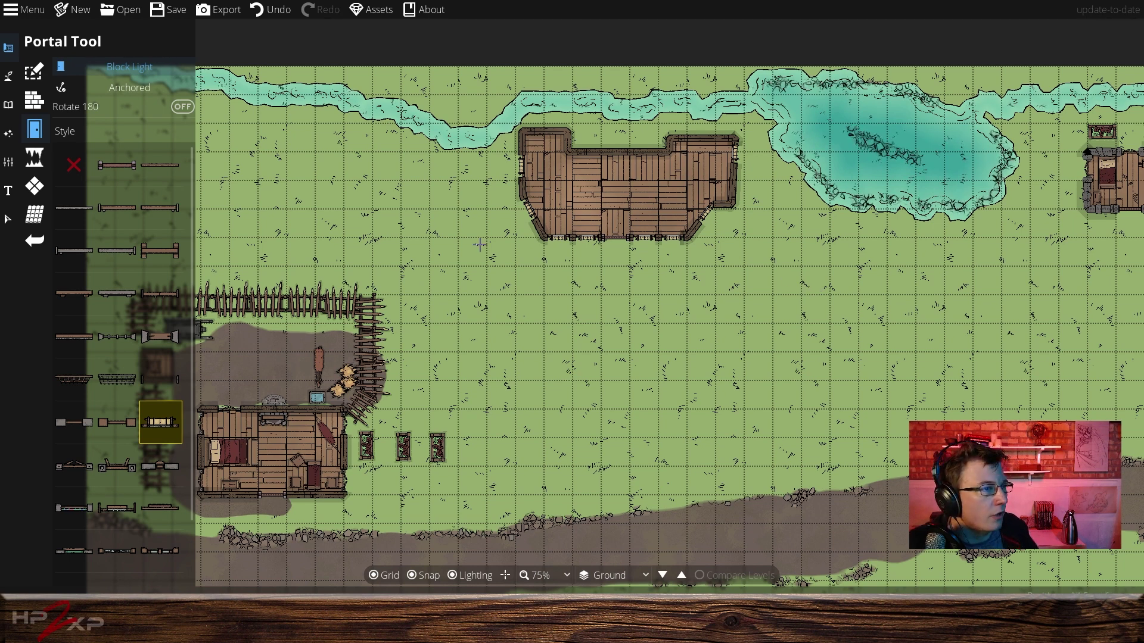
Add a narrow rectangular Smart Wood porch floor without walls just outside the building's south wall, using the Building Tool with snapping disabled.
{"action": "left_click", "coordinate": [40, 79]}
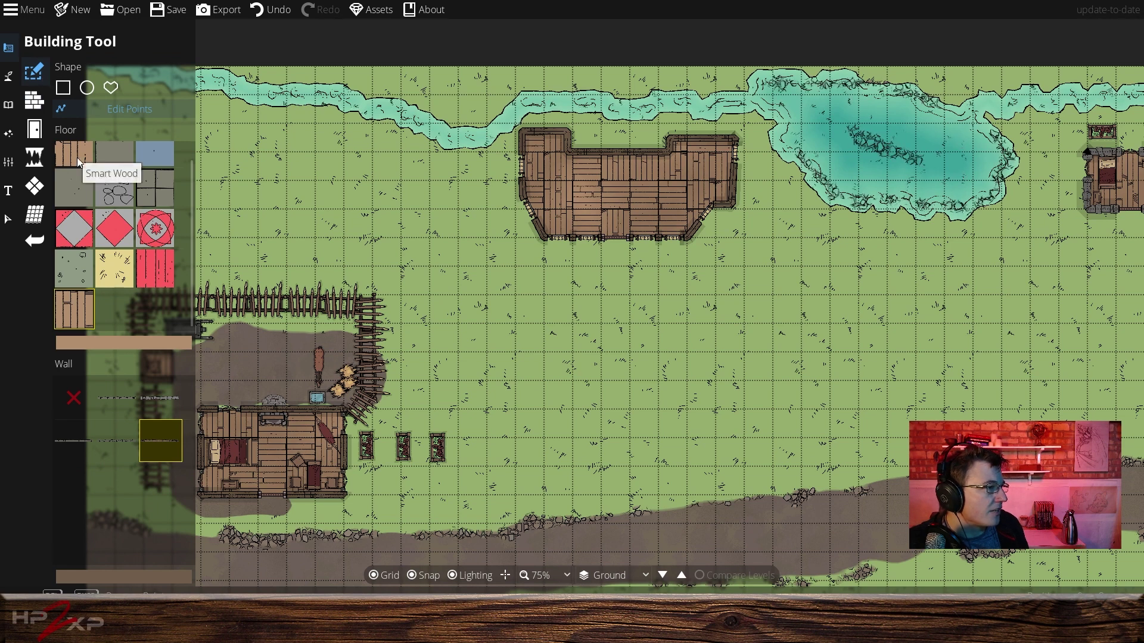
{"action": "left_click", "coordinate": [82, 401]}
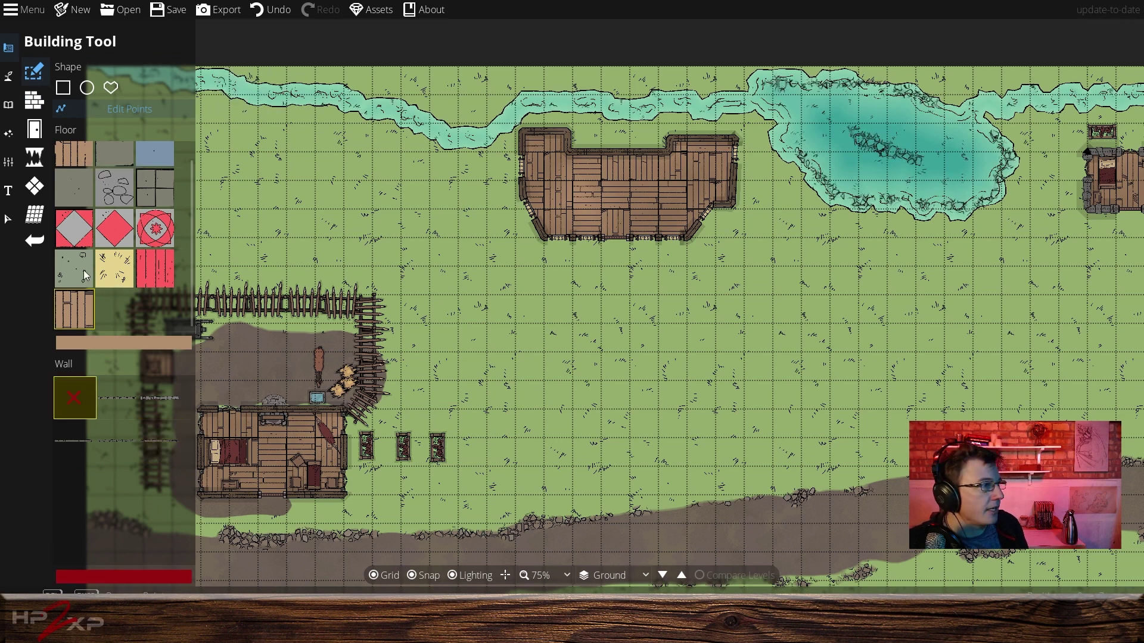
{"action": "left_click", "coordinate": [82, 159]}
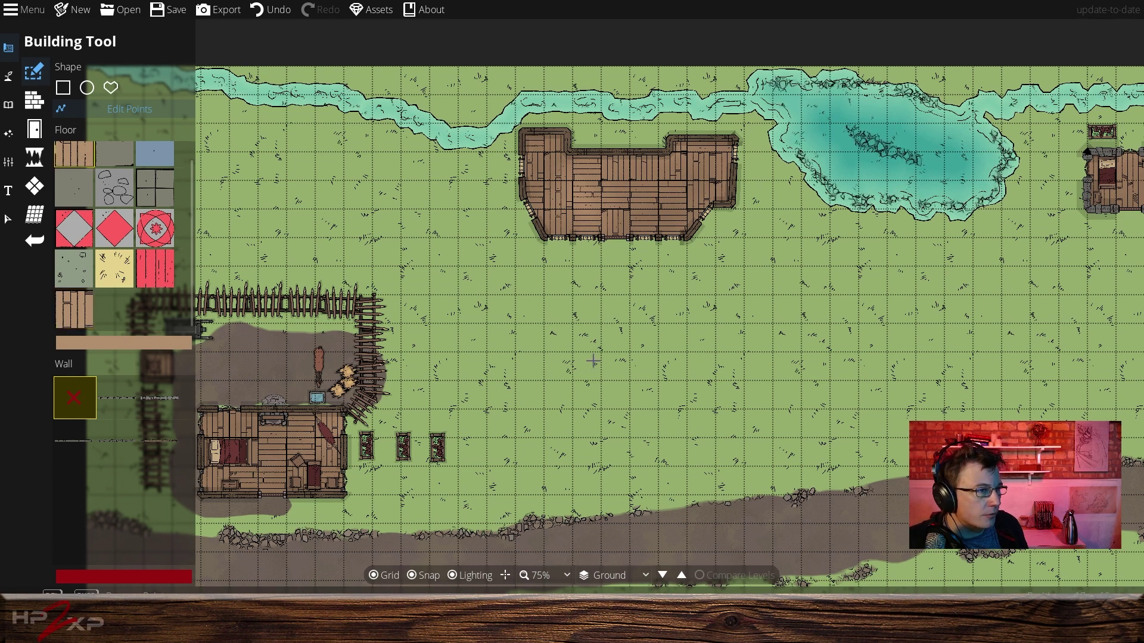
{"action": "mouse_move", "coordinate": [547, 240]}
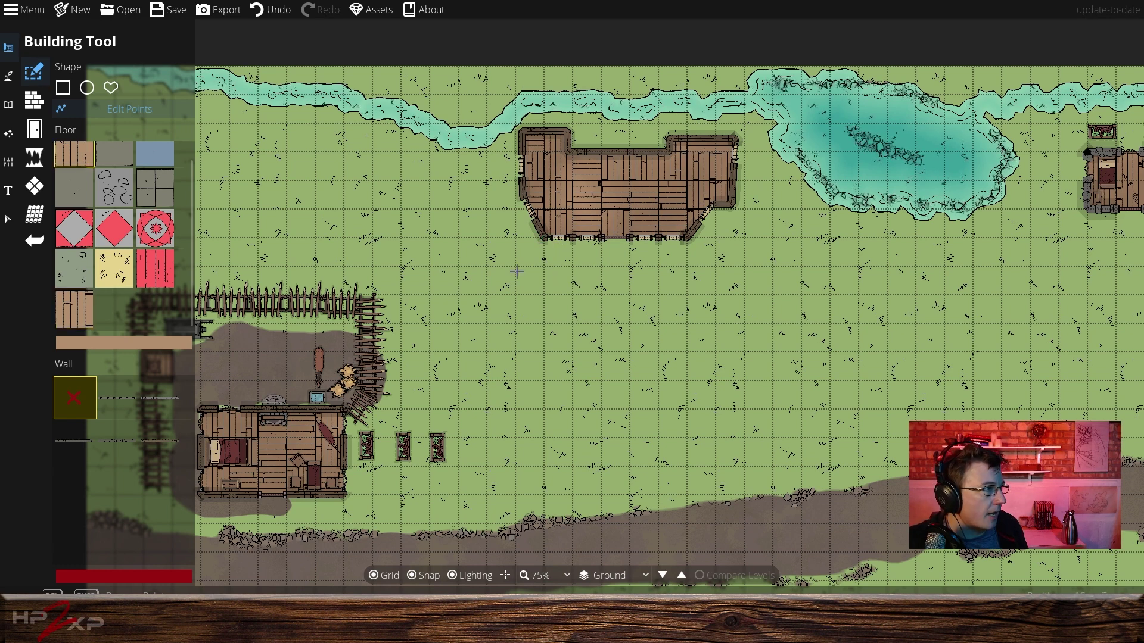
{"action": "left_click", "coordinate": [63, 87]}
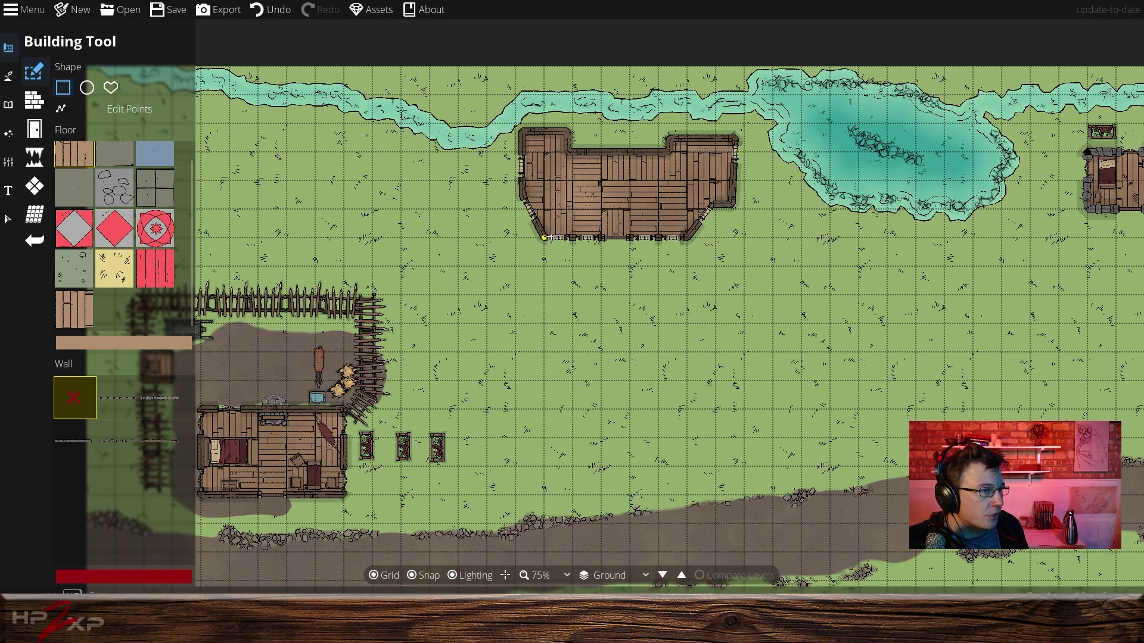
{"action": "left_click_drag", "start_coordinate": [544, 241], "coordinate": [687, 265]}
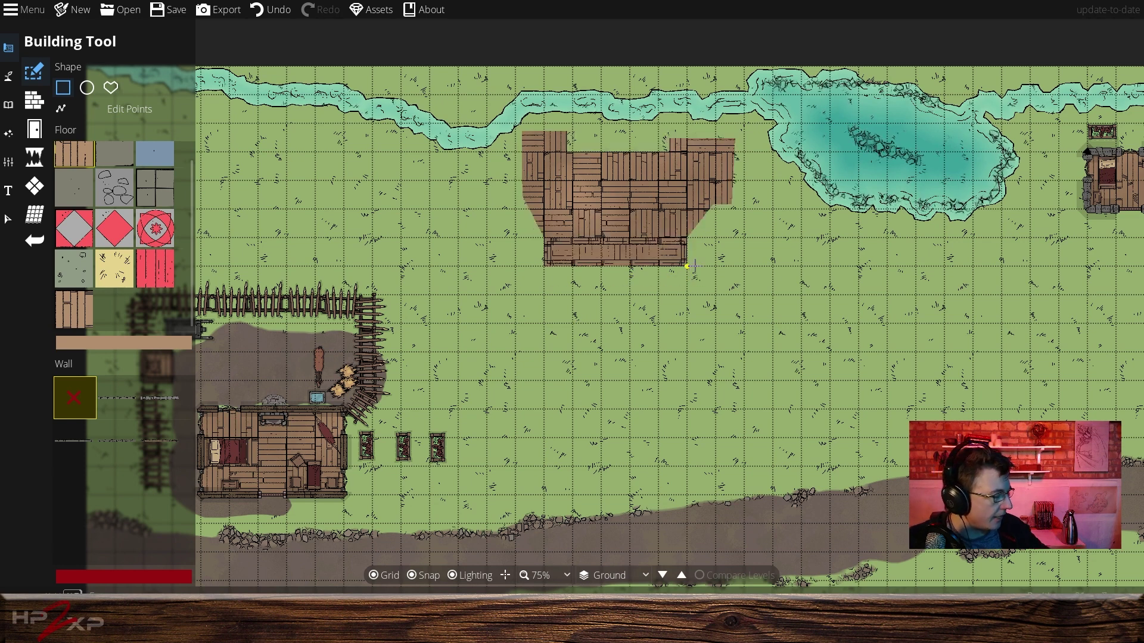
{"action": "key", "text": "ctrl+z"}
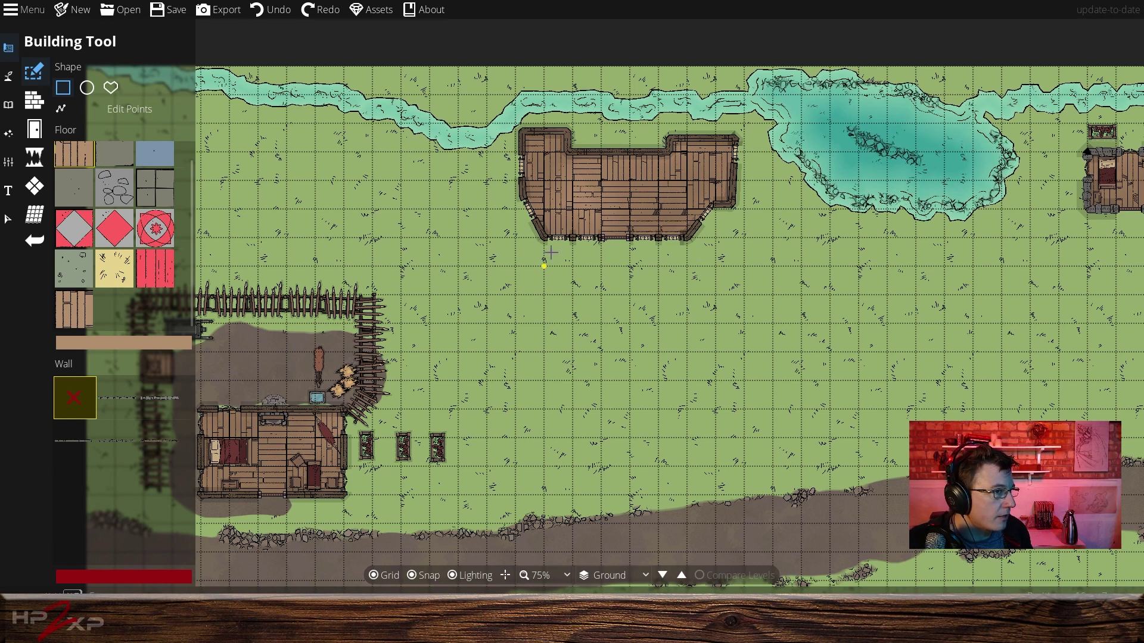
{"action": "left_click", "coordinate": [424, 575]}
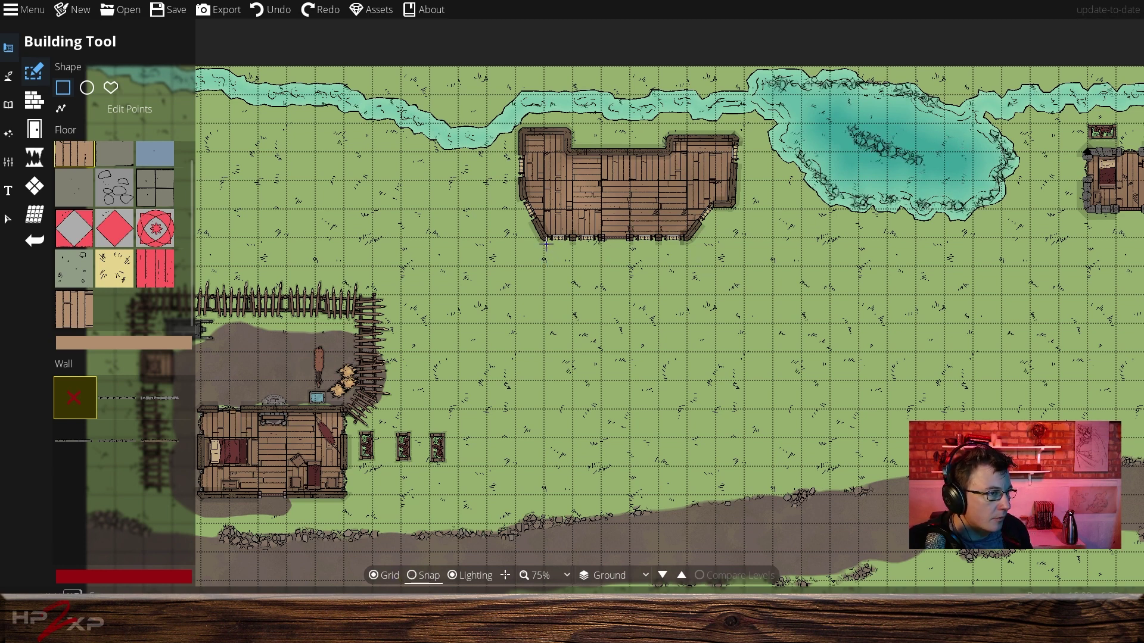
{"action": "left_click_drag", "start_coordinate": [546, 244], "coordinate": [687, 263]}
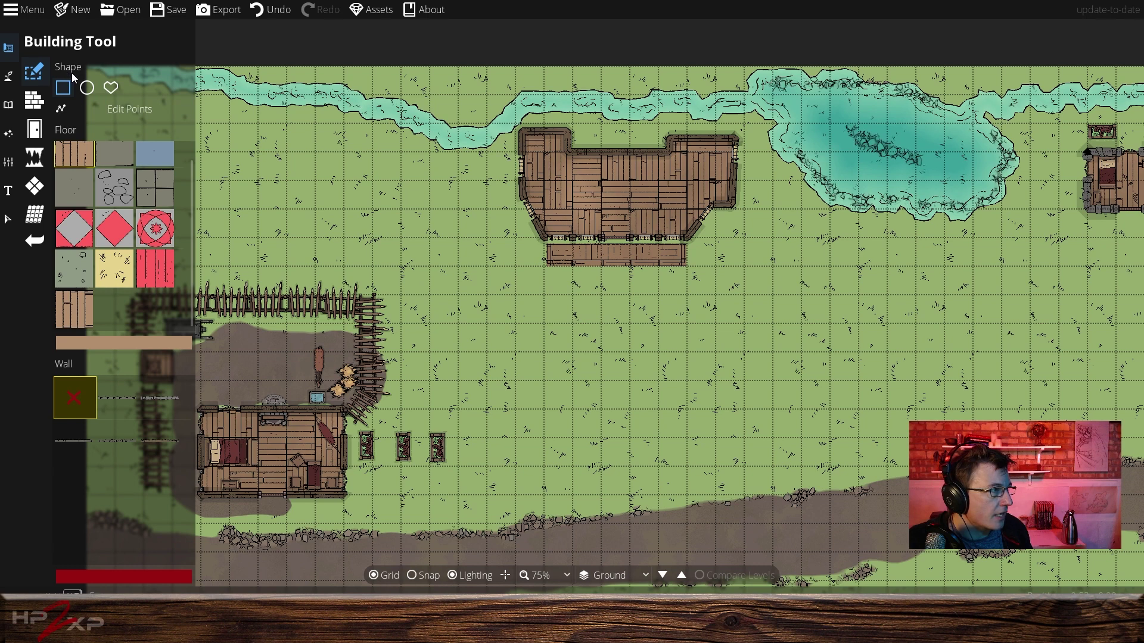
Edit the porch floor's corner points so its upper edge meets the south wall and its lower edge is slightly inset.
{"action": "left_click", "coordinate": [59, 110]}
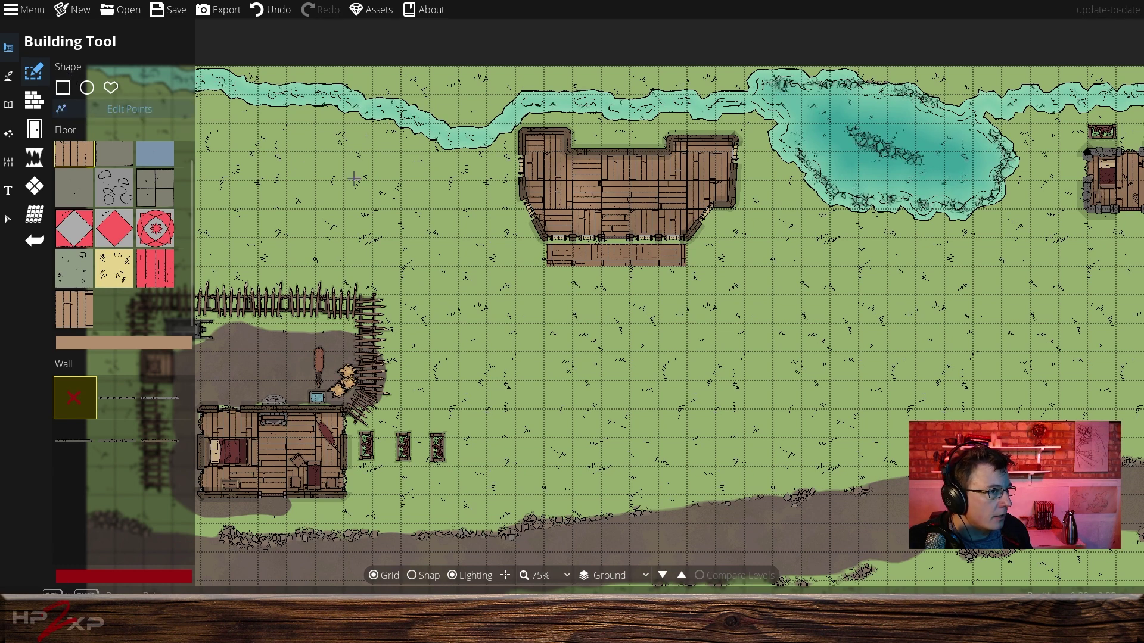
{"action": "left_click", "coordinate": [557, 257]}
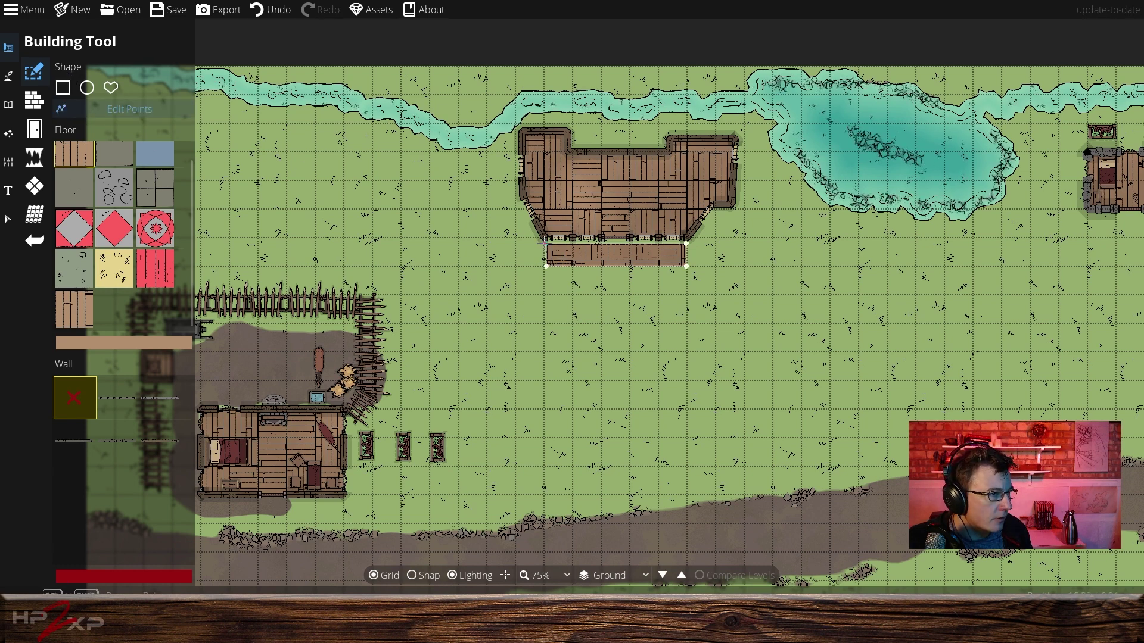
{"action": "left_click_drag", "start_coordinate": [544, 241], "coordinate": [544, 239]}
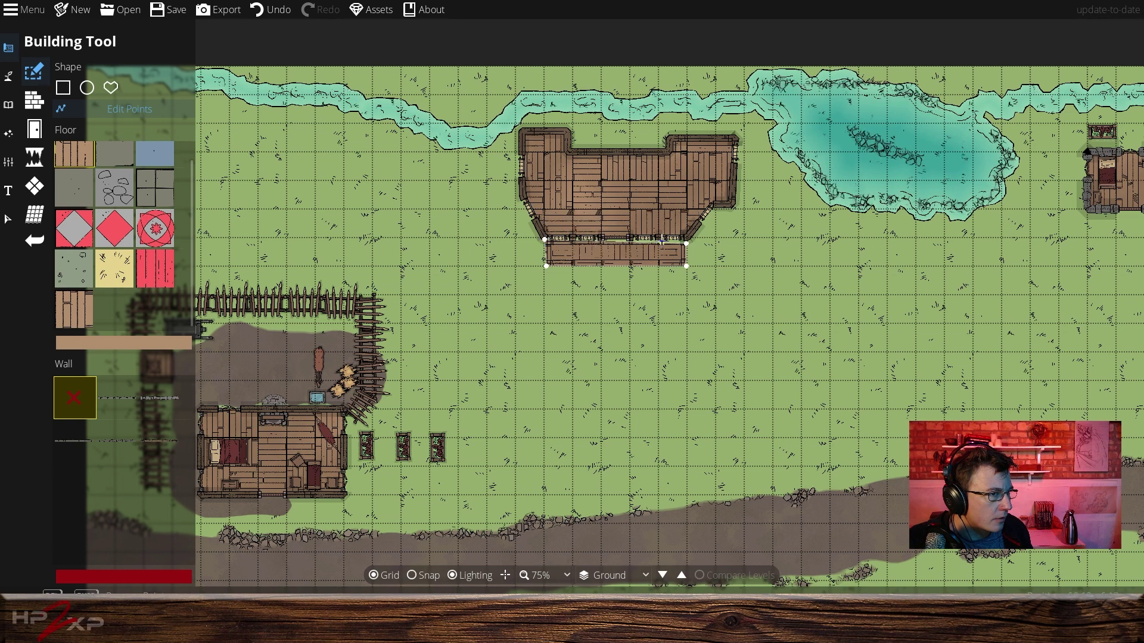
{"action": "left_click_drag", "start_coordinate": [686, 244], "coordinate": [685, 241]}
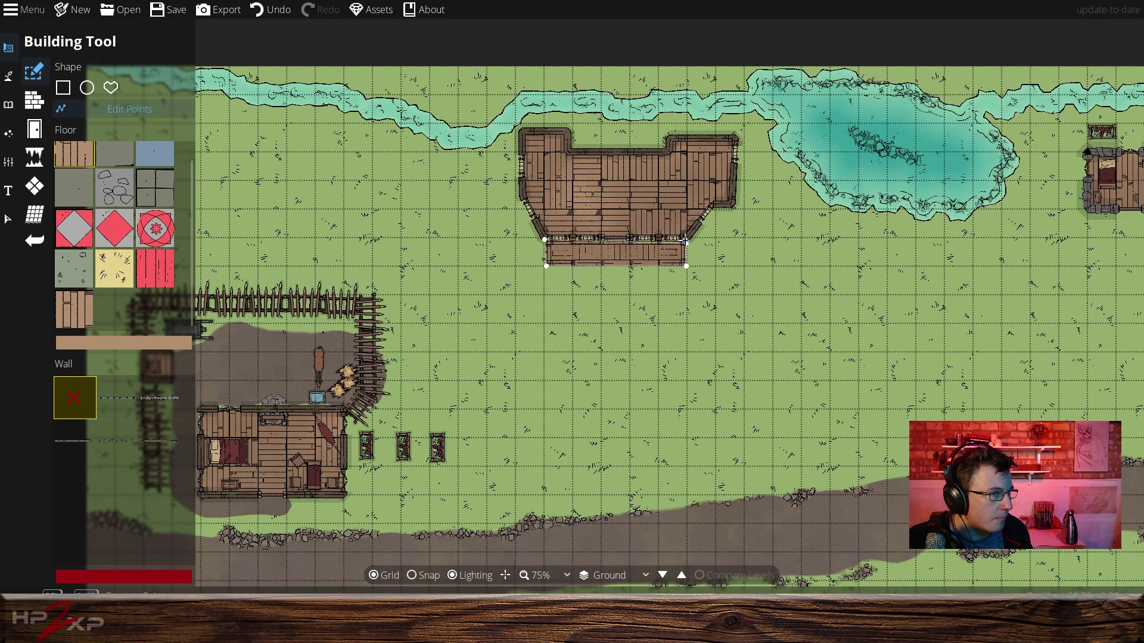
{"action": "key", "text": "ctrl+z"}
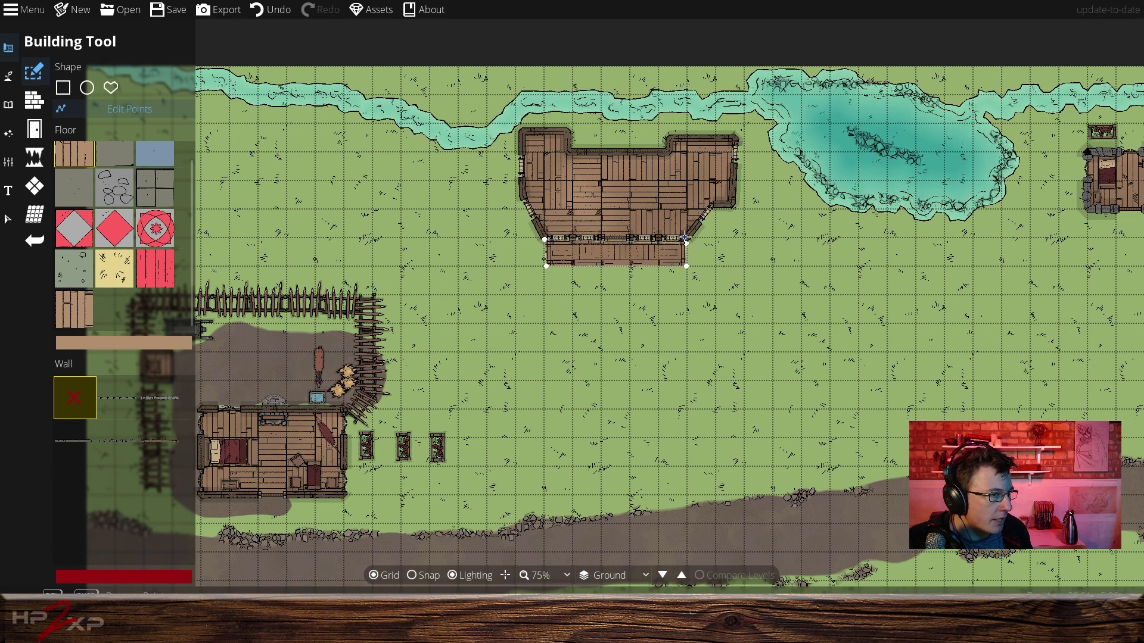
{"action": "left_click_drag", "start_coordinate": [684, 239], "coordinate": [688, 239]}
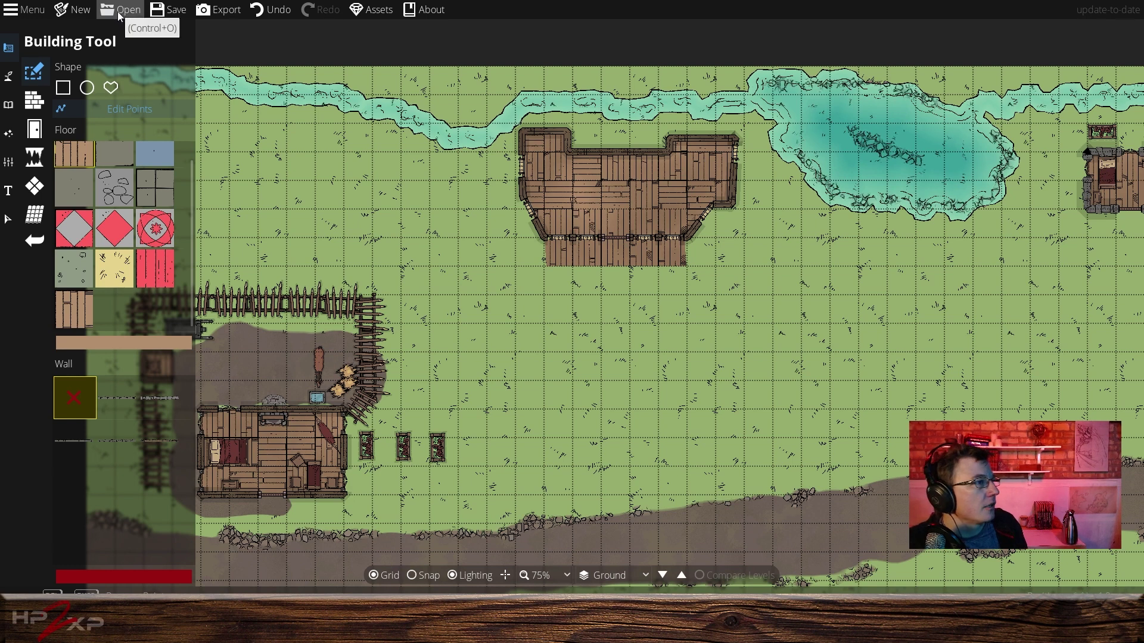
{"action": "left_click", "coordinate": [576, 262]}
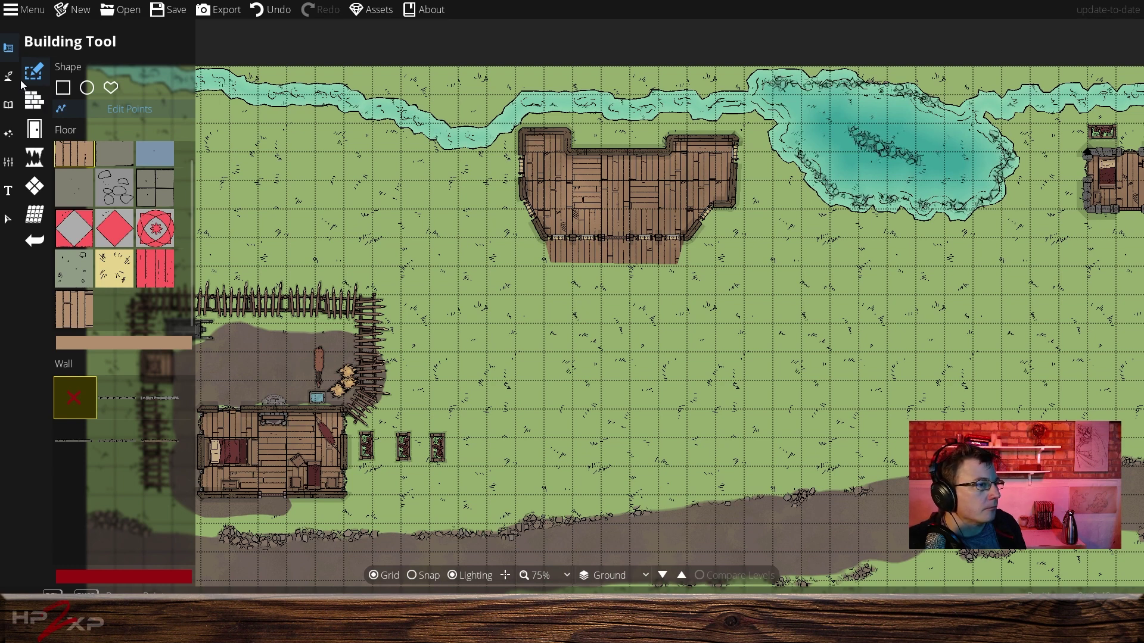
Close off the riverside building's northwest room with a wooden L-shaped interior wall and add a door to that wall.
{"action": "left_click", "coordinate": [45, 134]}
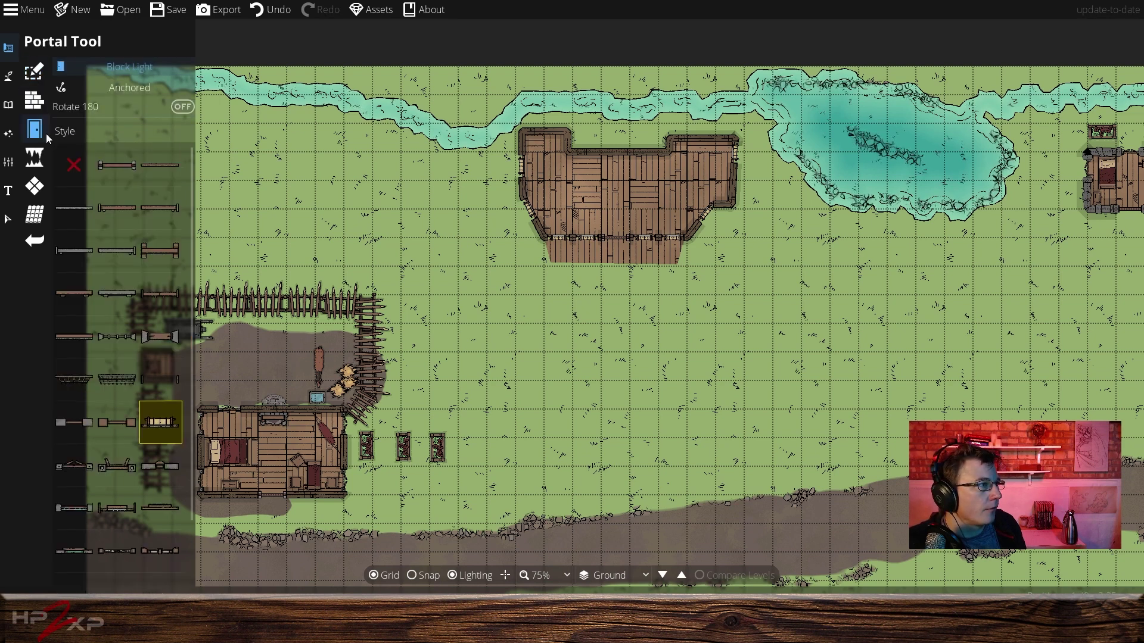
{"action": "left_click", "coordinate": [115, 166]}
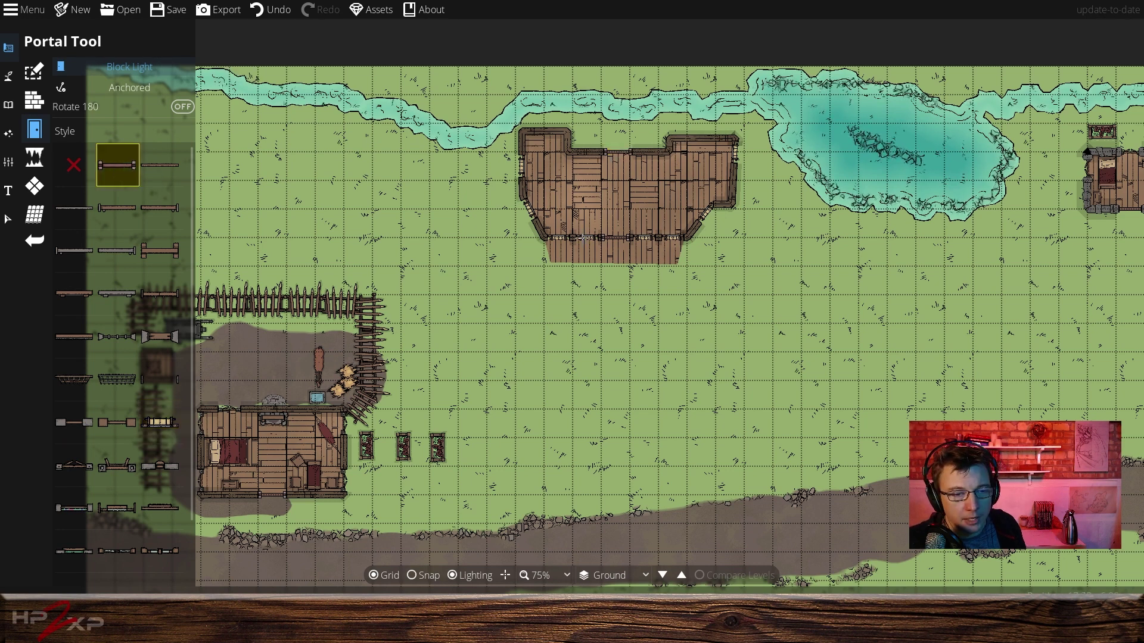
{"action": "left_click", "coordinate": [47, 76]}
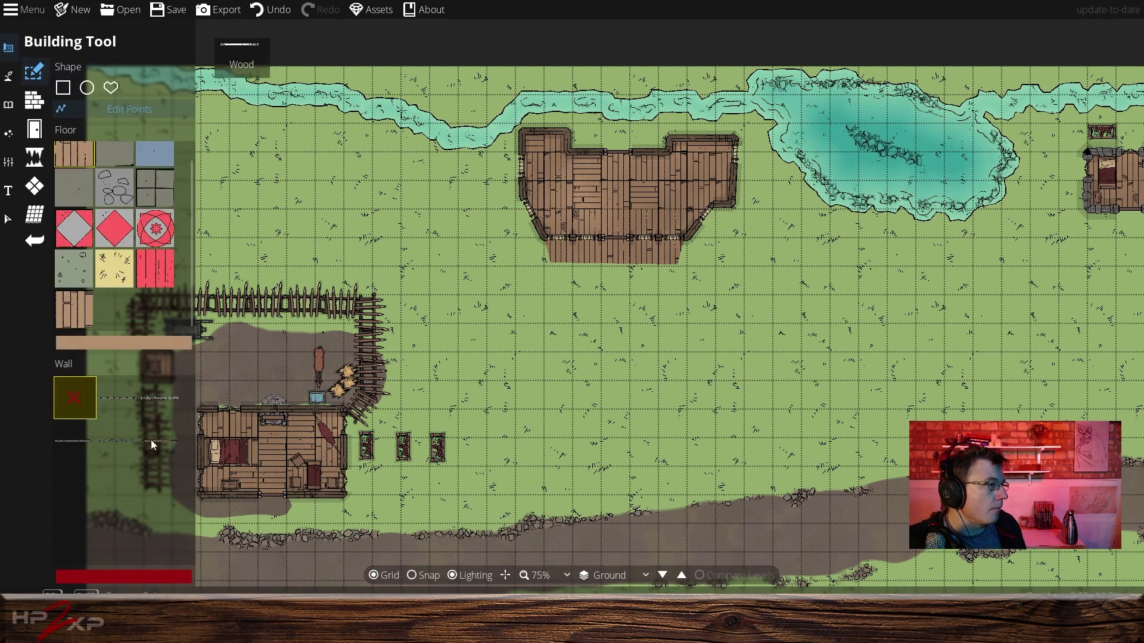
{"action": "left_click", "coordinate": [152, 441]}
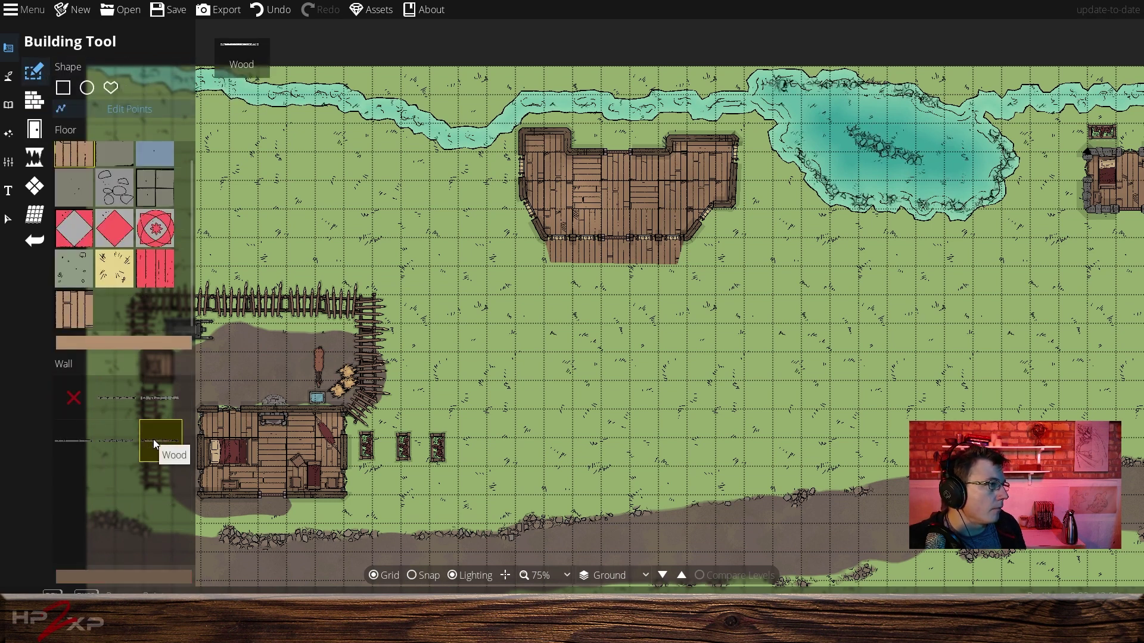
{"action": "left_click", "coordinate": [36, 107]}
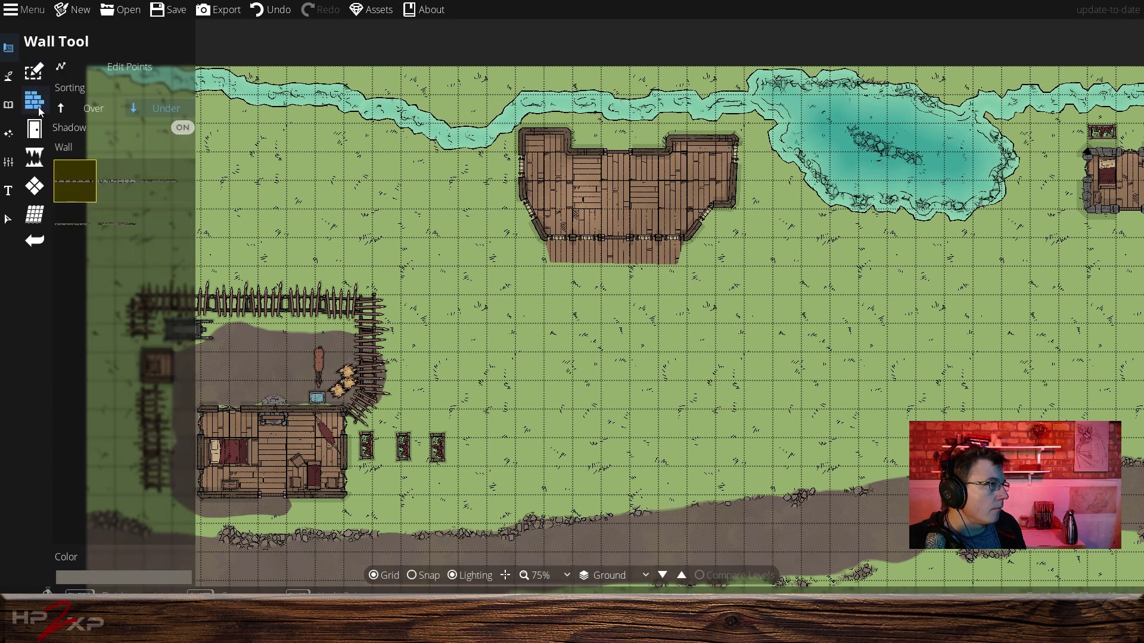
{"action": "left_click", "coordinate": [116, 224]}
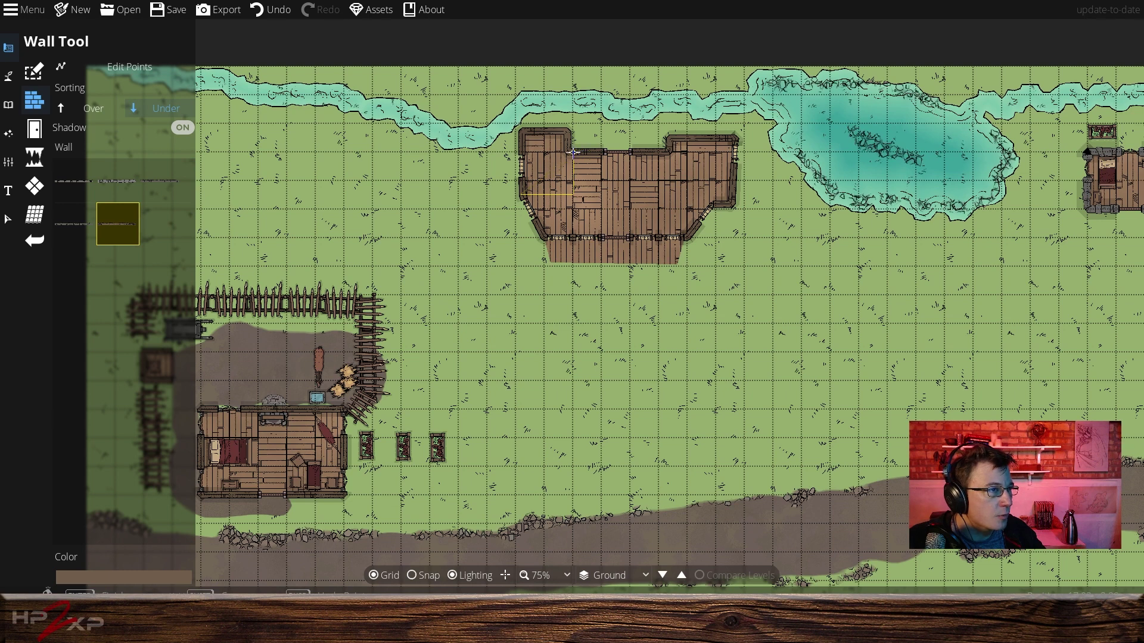
{"action": "left_click", "coordinate": [572, 153]}
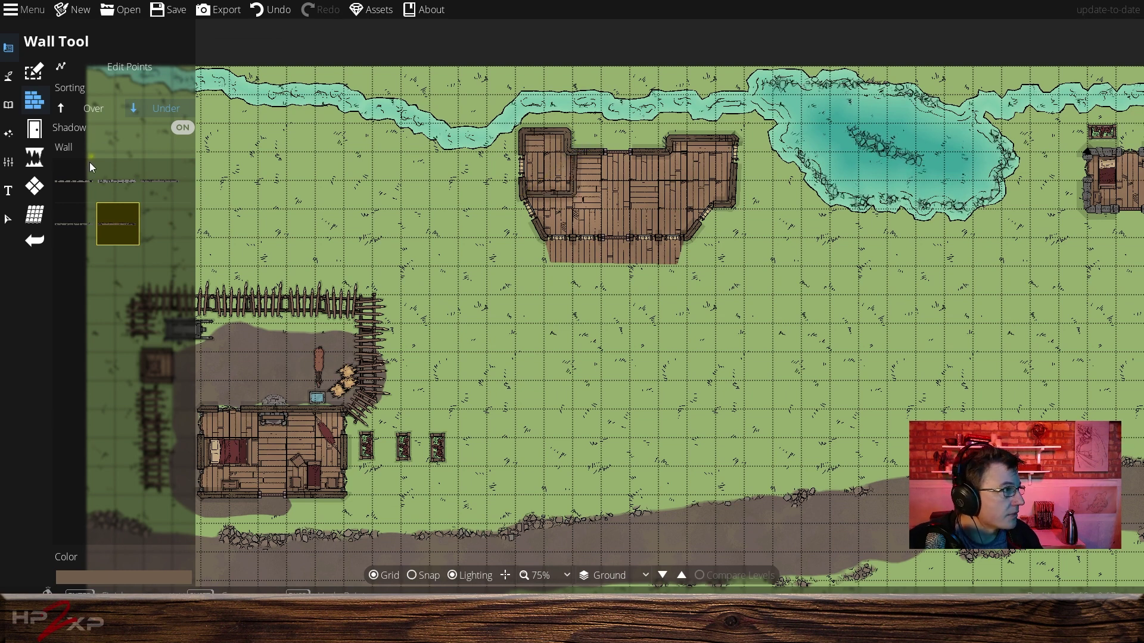
{"action": "left_click", "coordinate": [36, 124]}
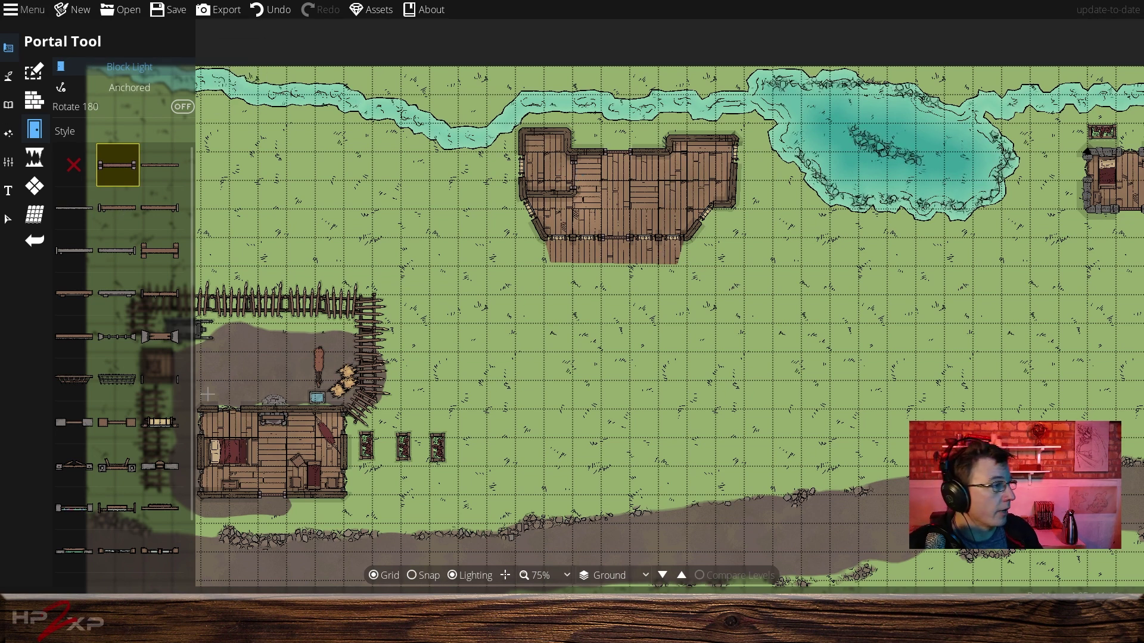
Search the object library for "bed" and place a wide bed against the northwest room's north wall at scale 0.48 and rotation 0.
{"action": "left_click", "coordinate": [8, 105]}
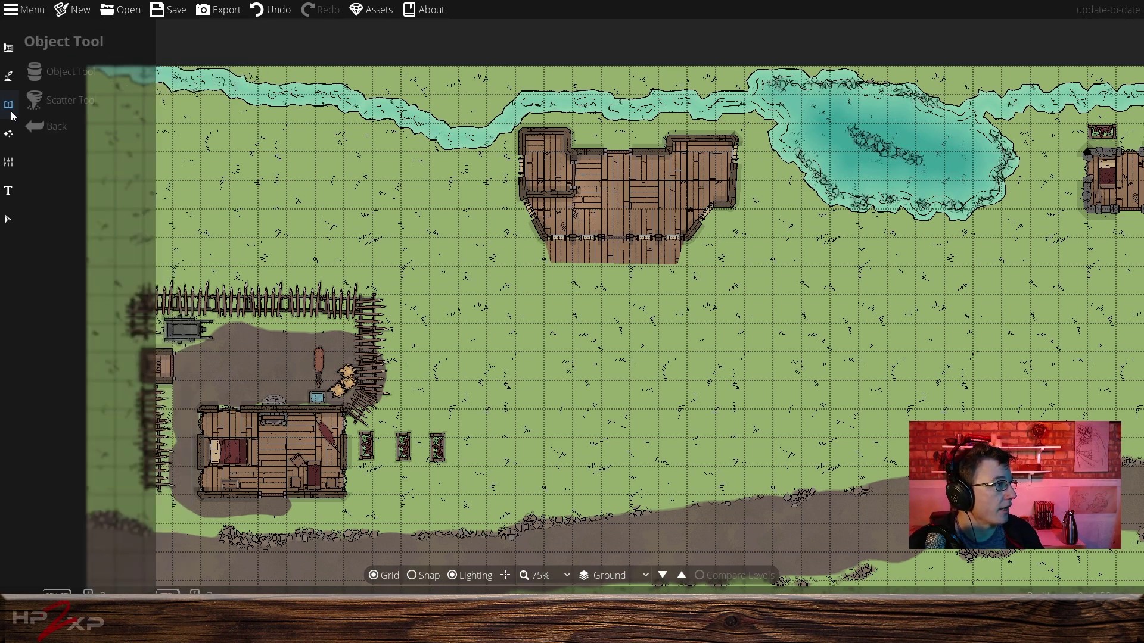
{"action": "left_click", "coordinate": [87, 69]}
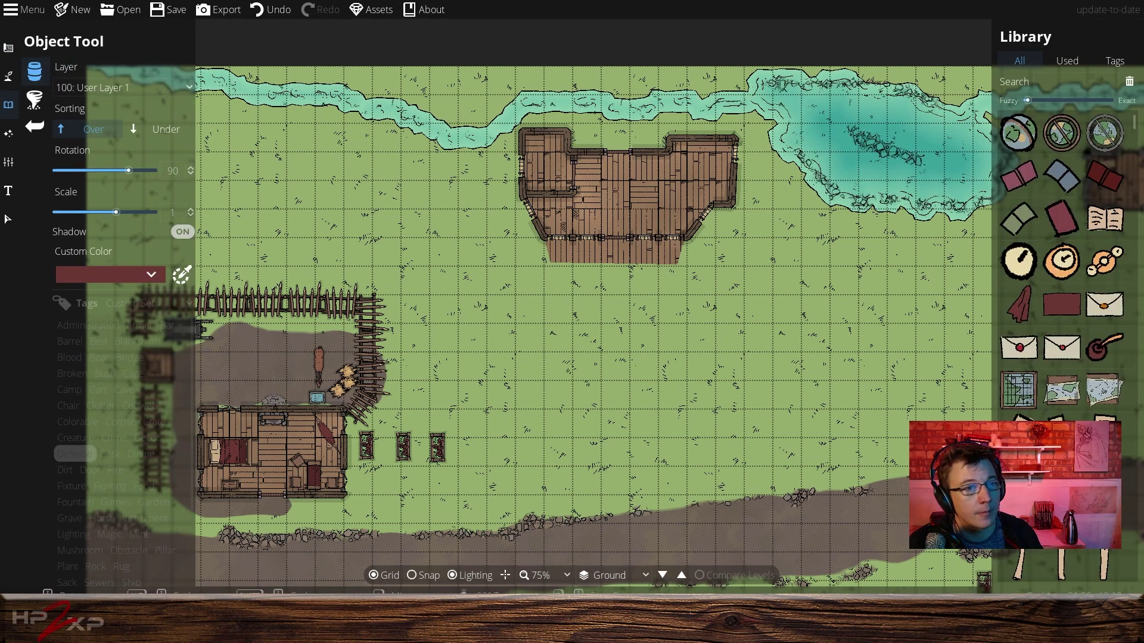
{"action": "left_click", "coordinate": [1043, 81]}
{"action": "mouse_move", "coordinate": [1022, 157]}
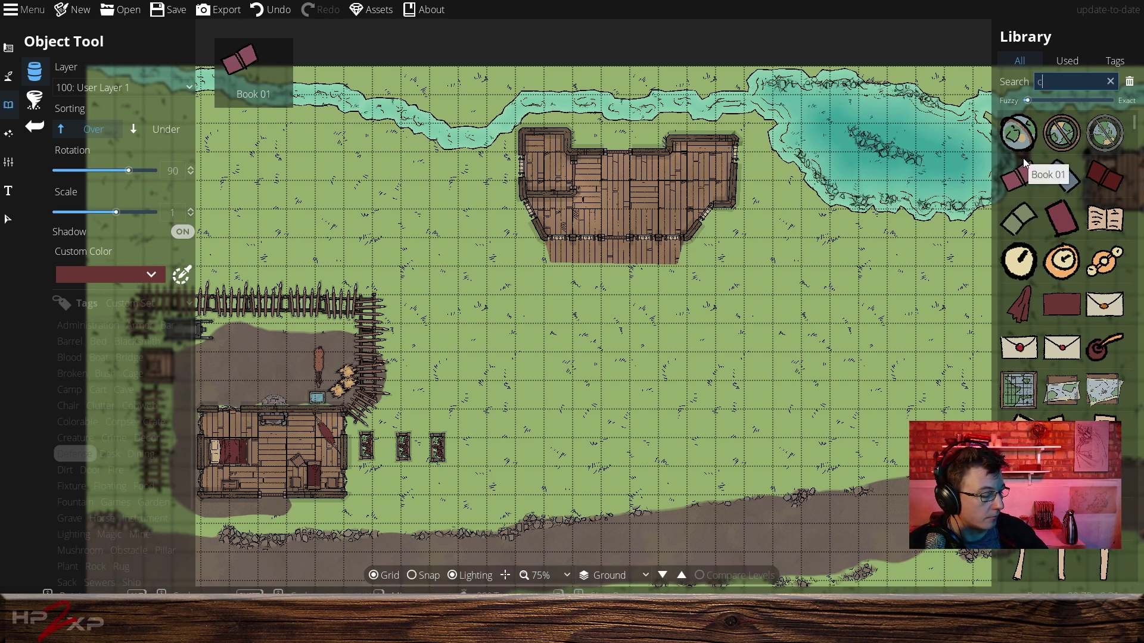
{"action": "type", "text": "bed"}
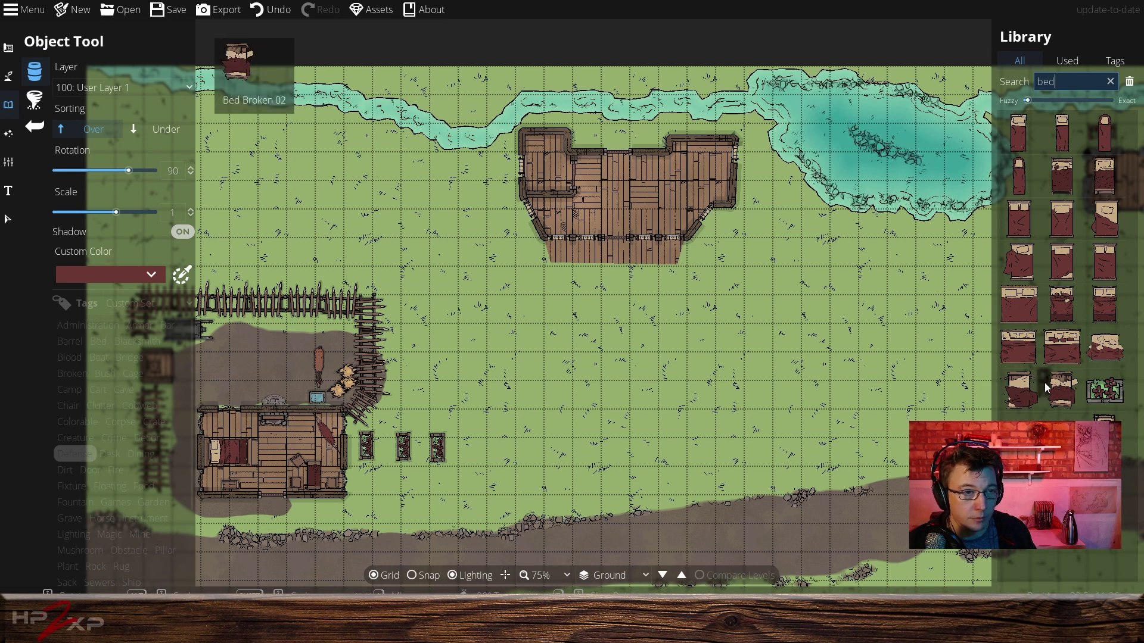
{"action": "left_click", "coordinate": [1112, 353]}
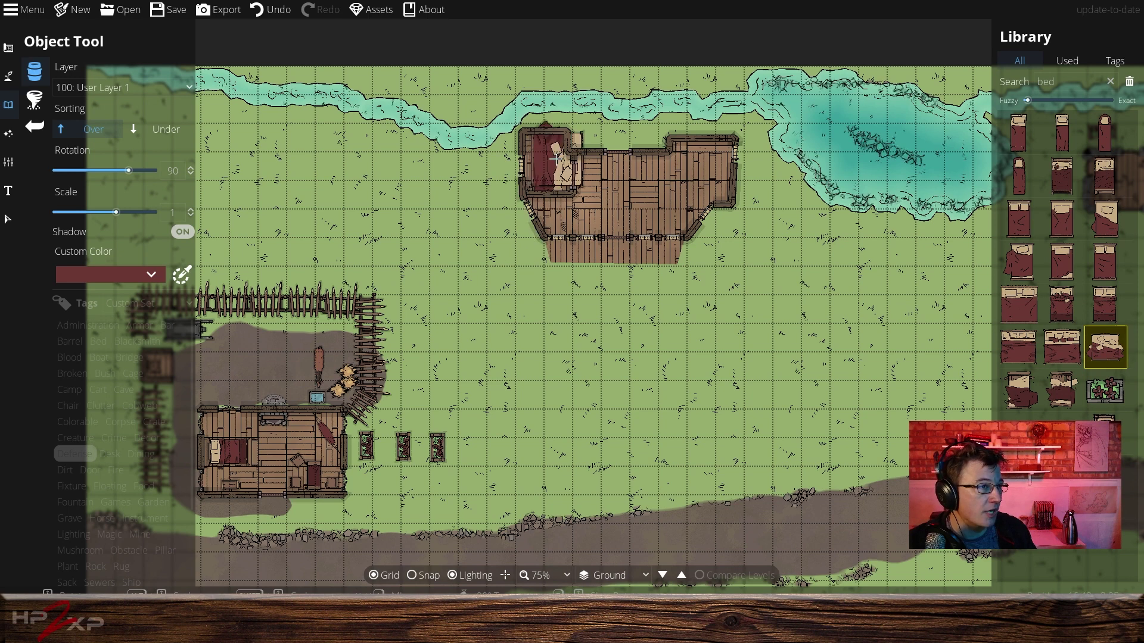
{"action": "left_click_drag", "start_coordinate": [113, 213], "coordinate": [99, 213]}
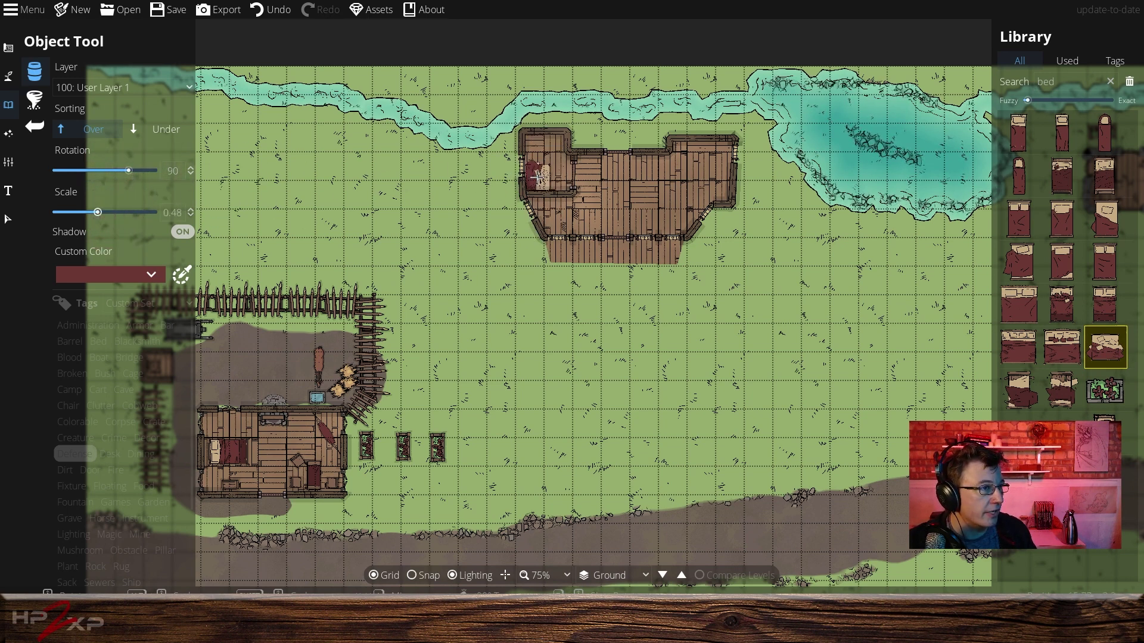
{"action": "left_click", "coordinate": [173, 170]}
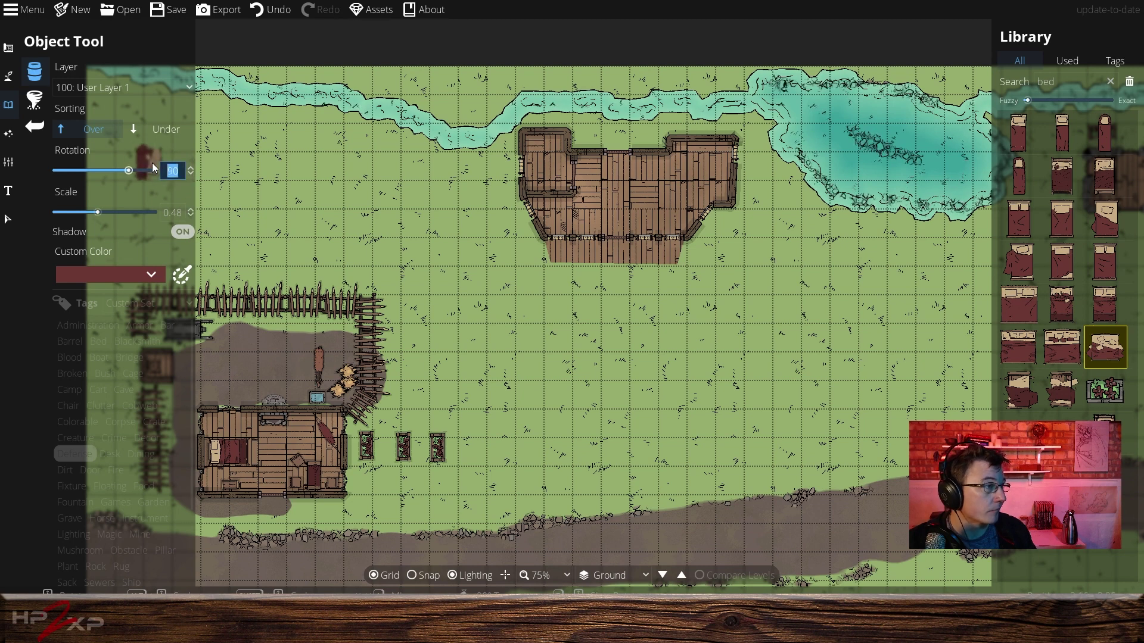
{"action": "type", "text": "0"}
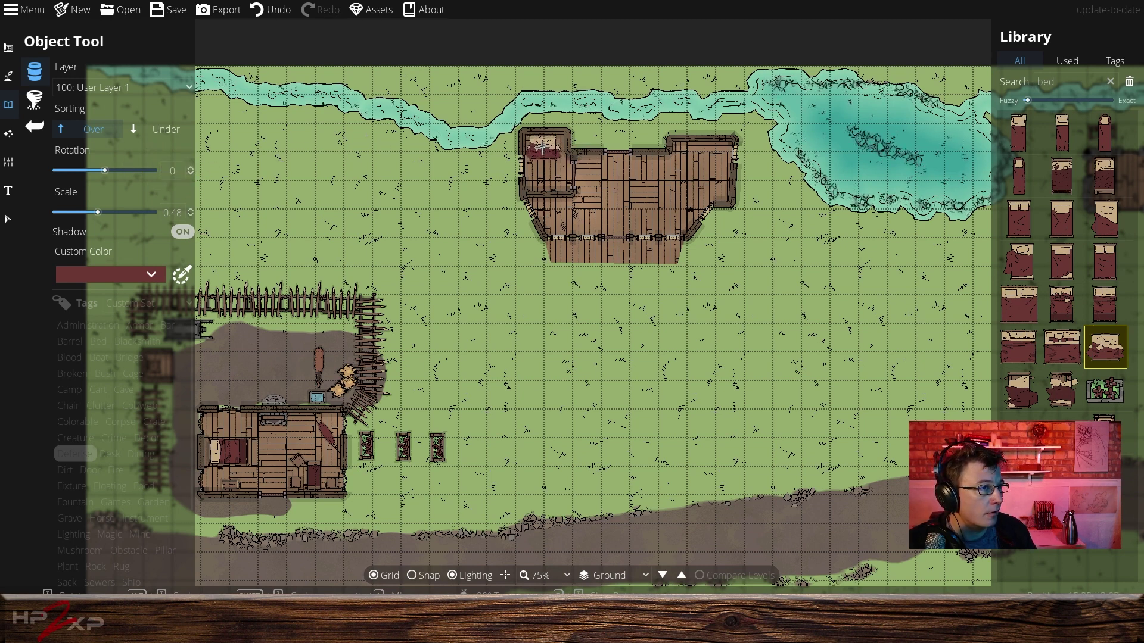
{"action": "left_click", "coordinate": [543, 146]}
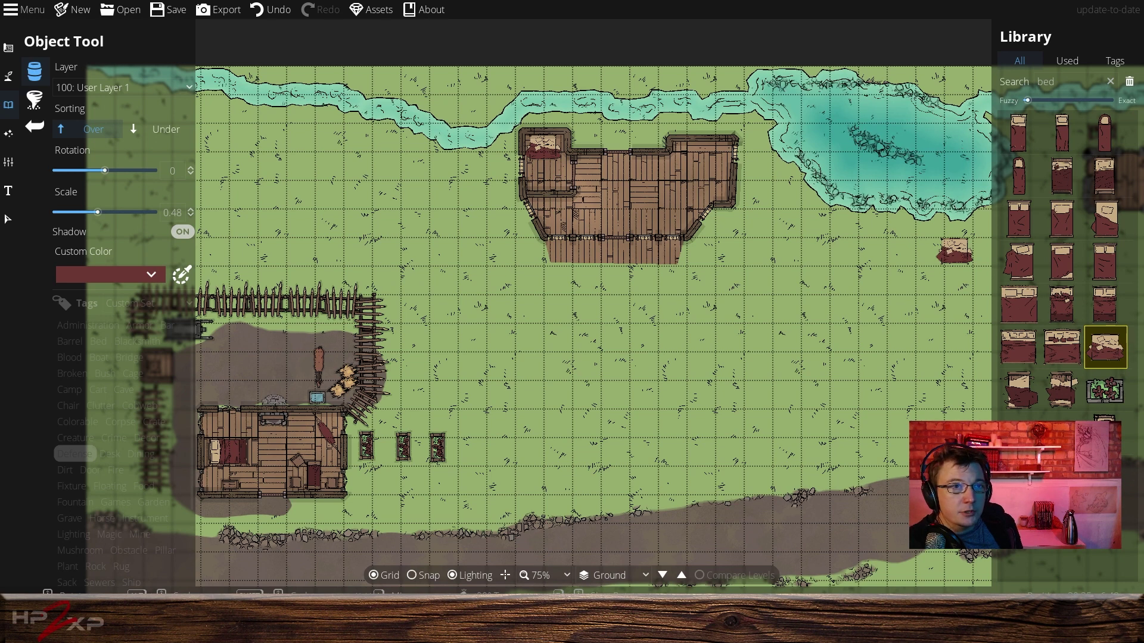
Search the library for "chest" and place a treasure chest against the northwest room's south wall at scale 1.5 and rotation -180.
{"action": "left_click", "coordinate": [1104, 82]}
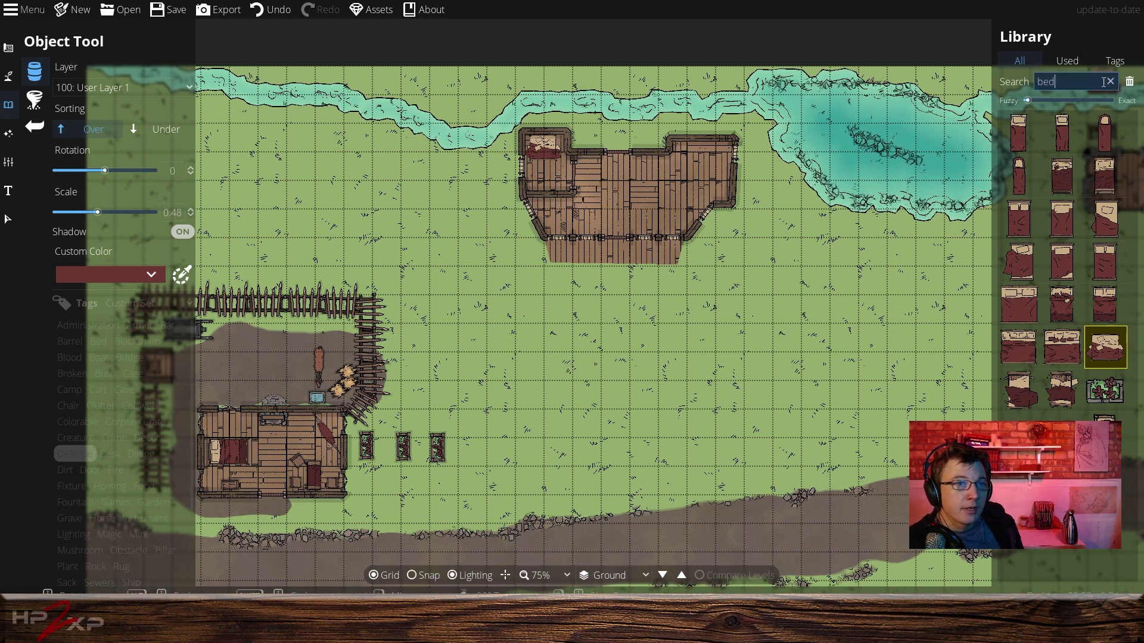
{"action": "left_click", "coordinate": [1110, 82]}
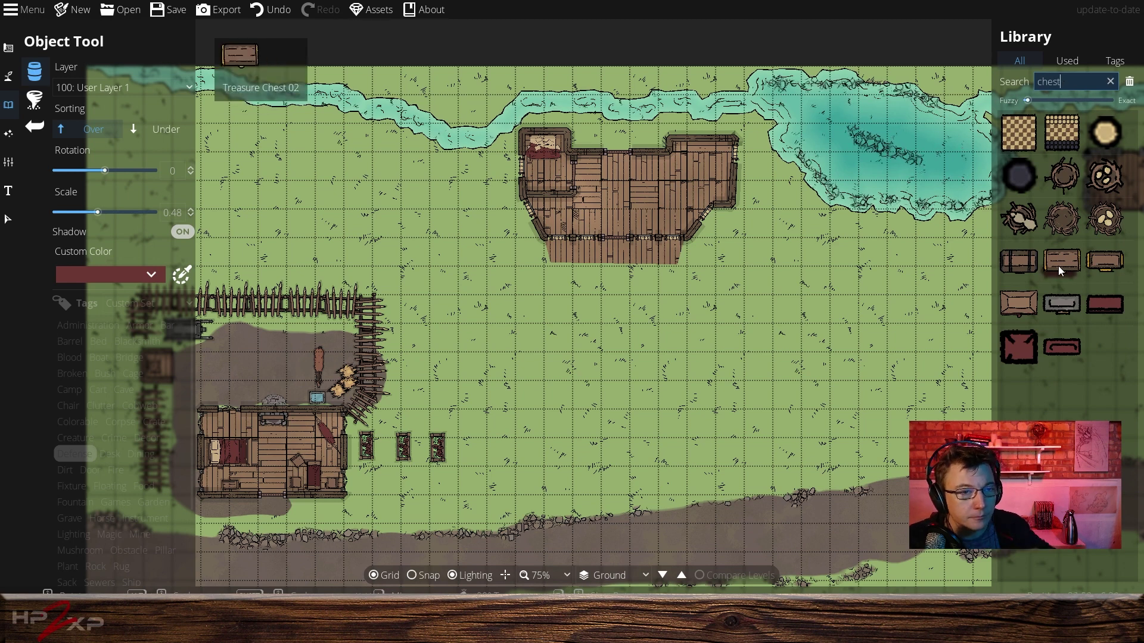
{"action": "left_click", "coordinate": [1105, 262]}
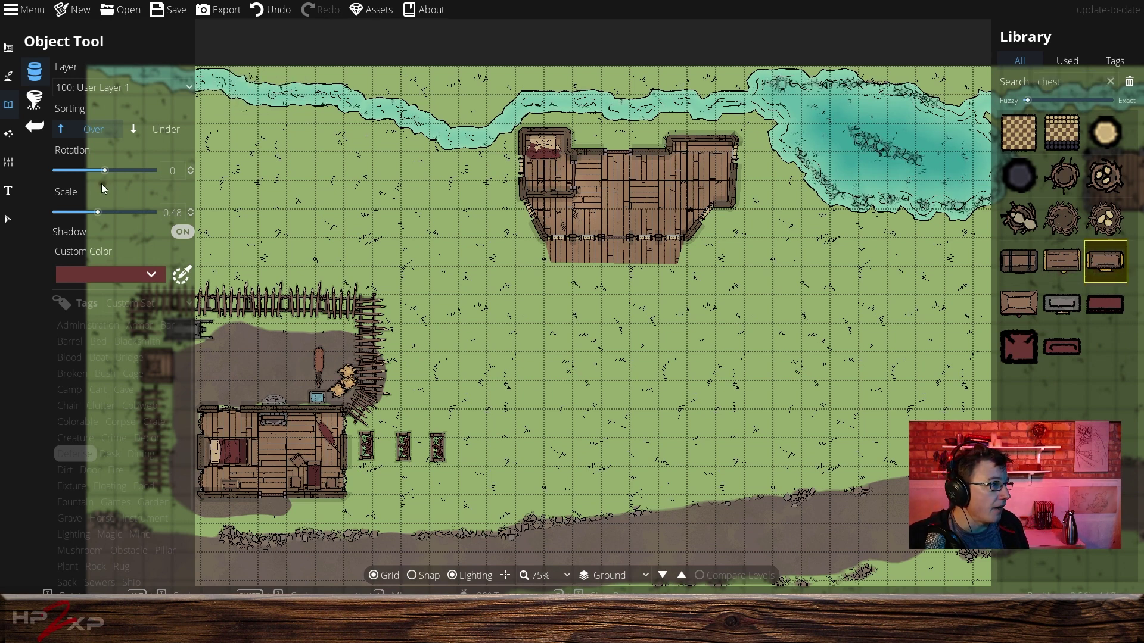
{"action": "left_click_drag", "start_coordinate": [99, 214], "coordinate": [138, 214]}
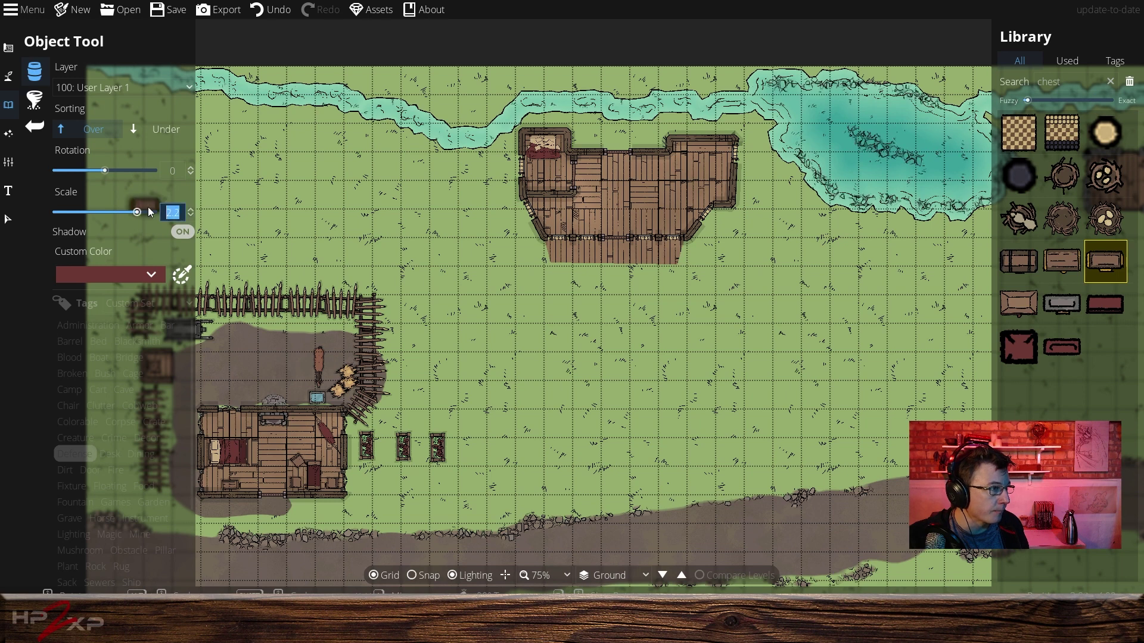
{"action": "left_click", "coordinate": [172, 213]}
{"action": "type", "text": "1.5"}
{"action": "key", "text": "Return"}
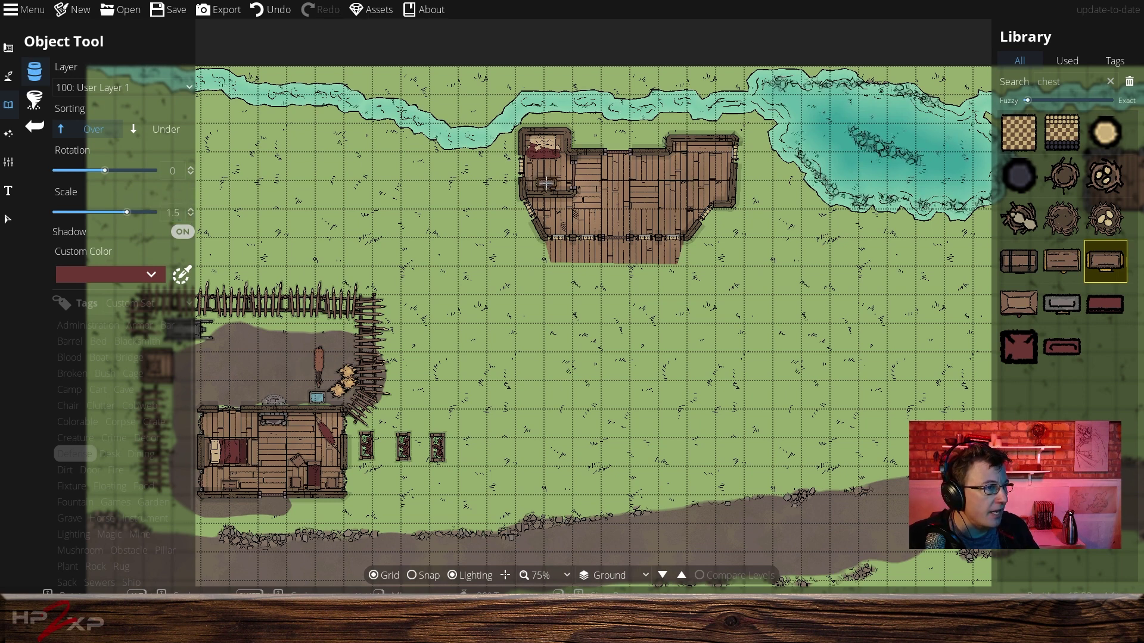
{"action": "left_click", "coordinate": [171, 171]}
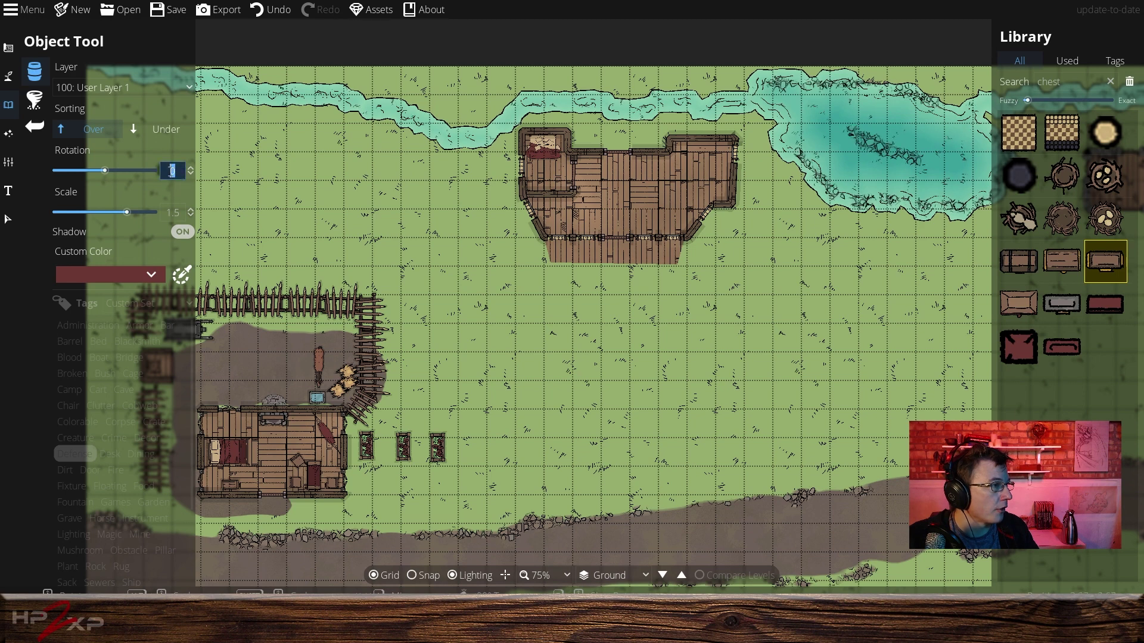
{"action": "type", "text": "-1"}
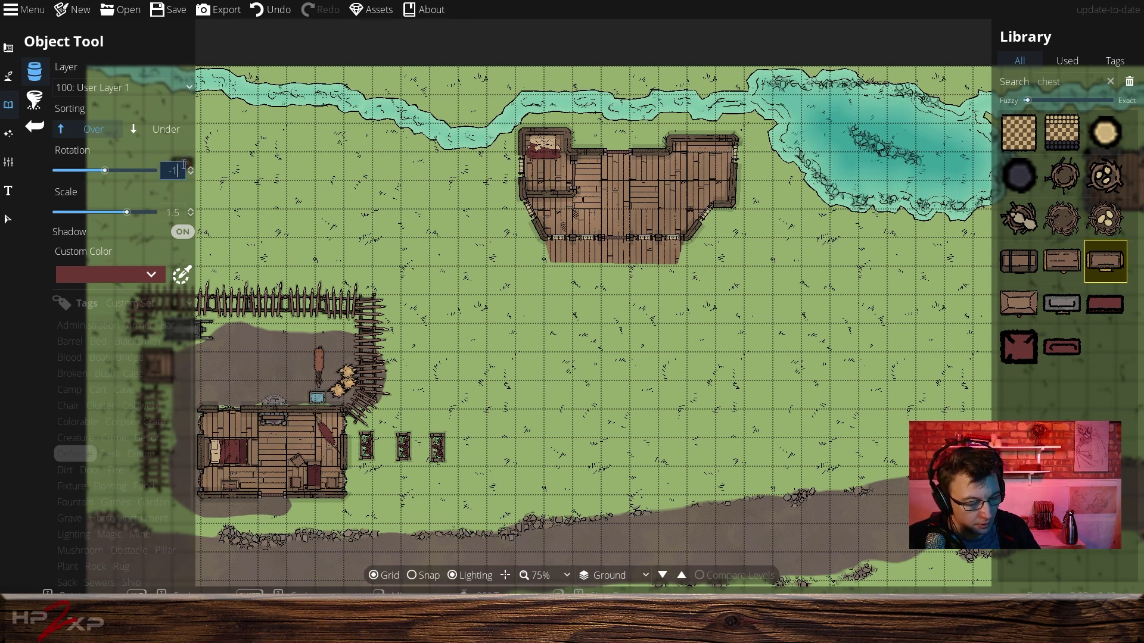
{"action": "type", "text": "80"}
{"action": "key", "text": "Return"}
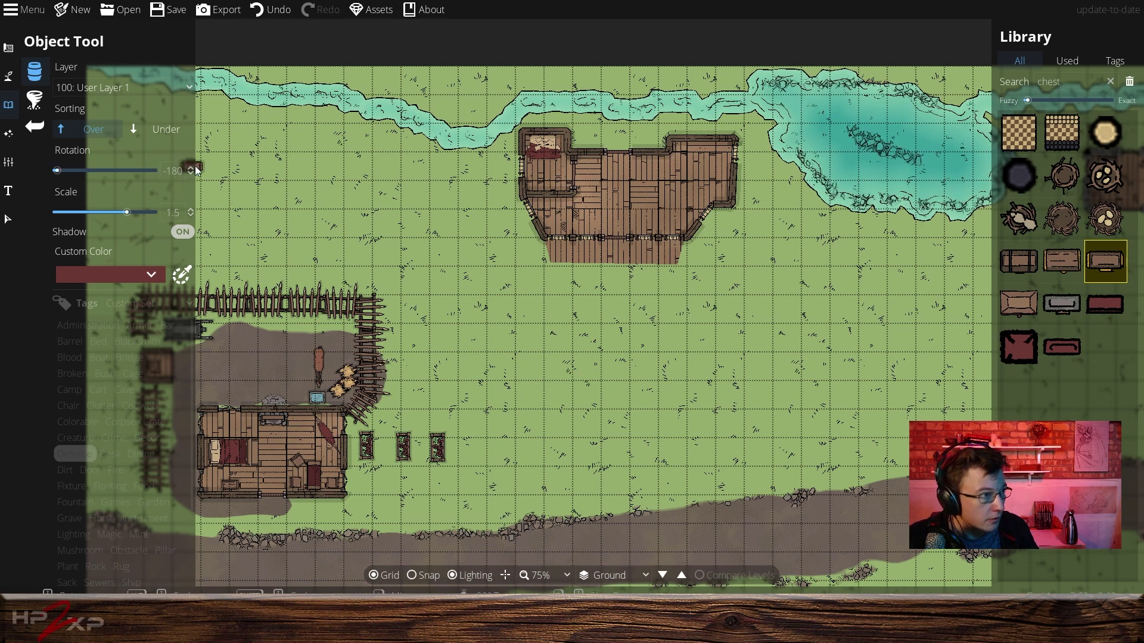
{"action": "left_click", "coordinate": [545, 187]}
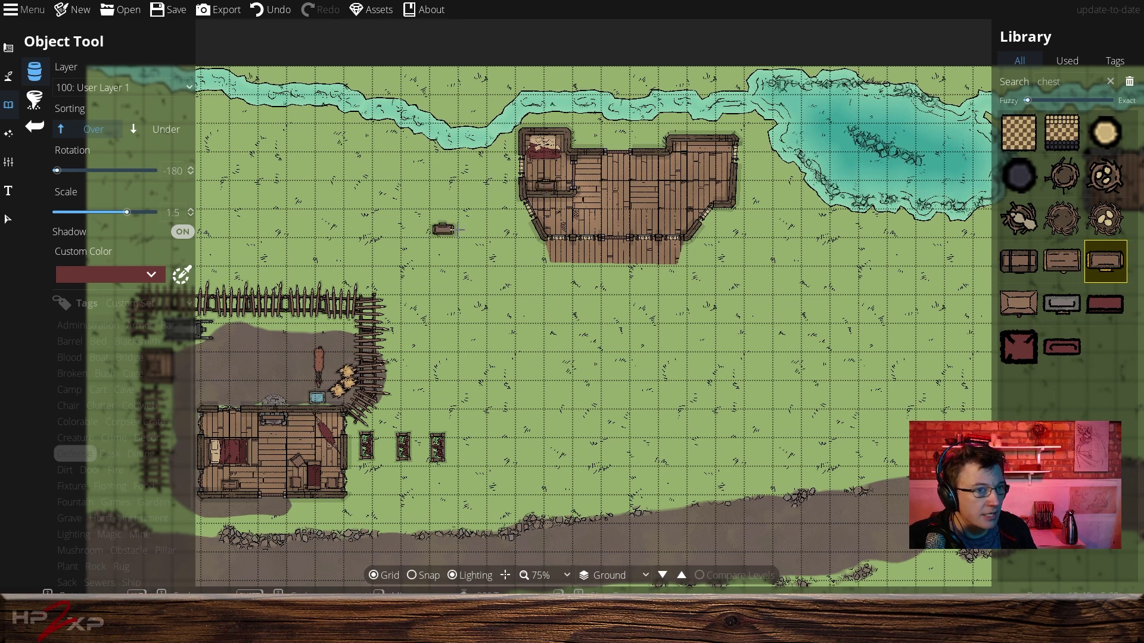
Search the object library for "garden" and choose Flower Bed 01 for placement.
{"action": "left_click", "coordinate": [1110, 82]}
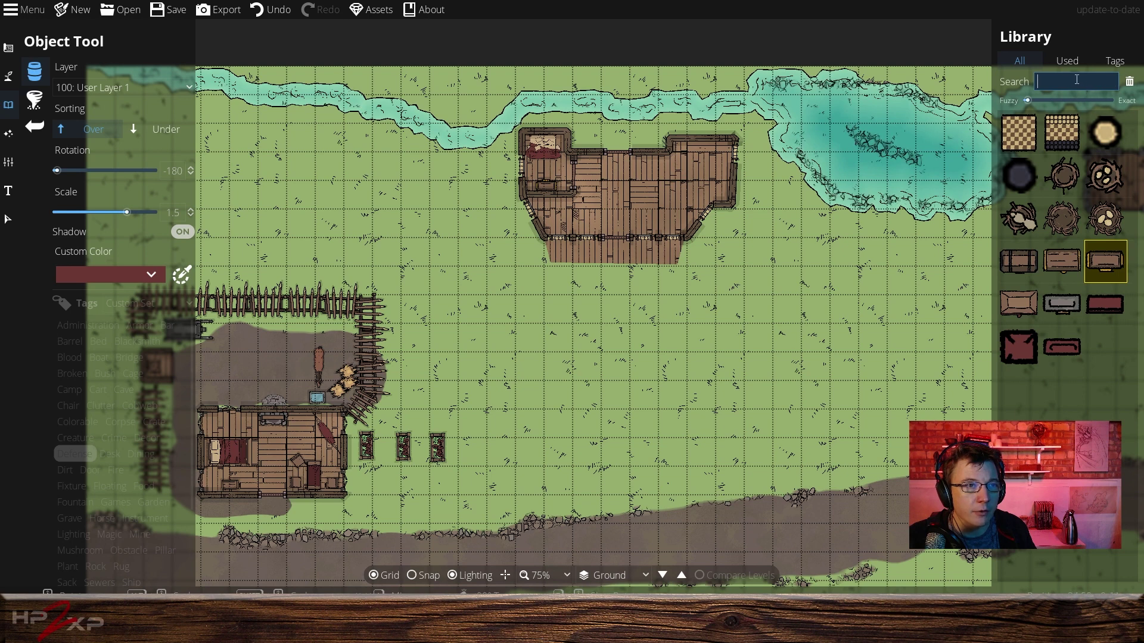
{"action": "type", "text": "g"}
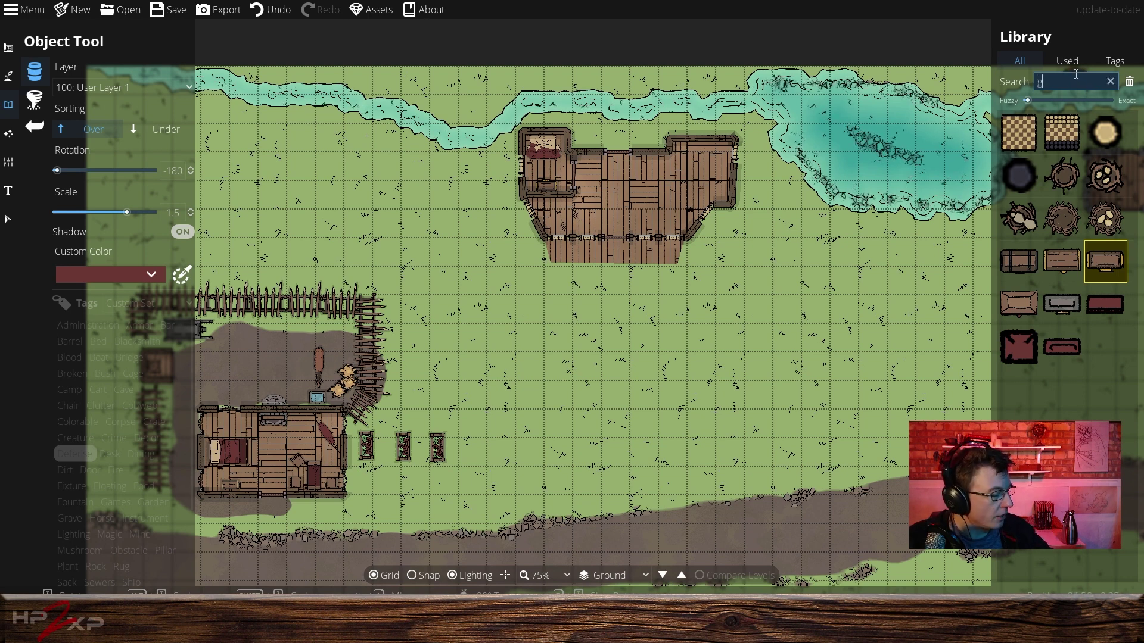
{"action": "type", "text": "a"}
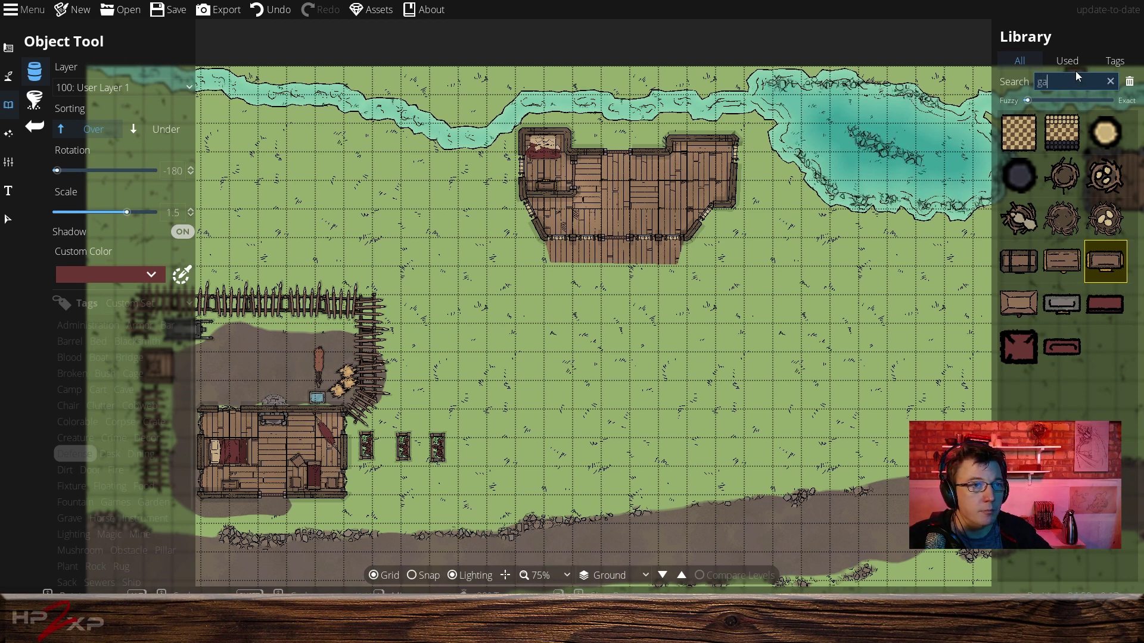
{"action": "type", "text": "rden"}
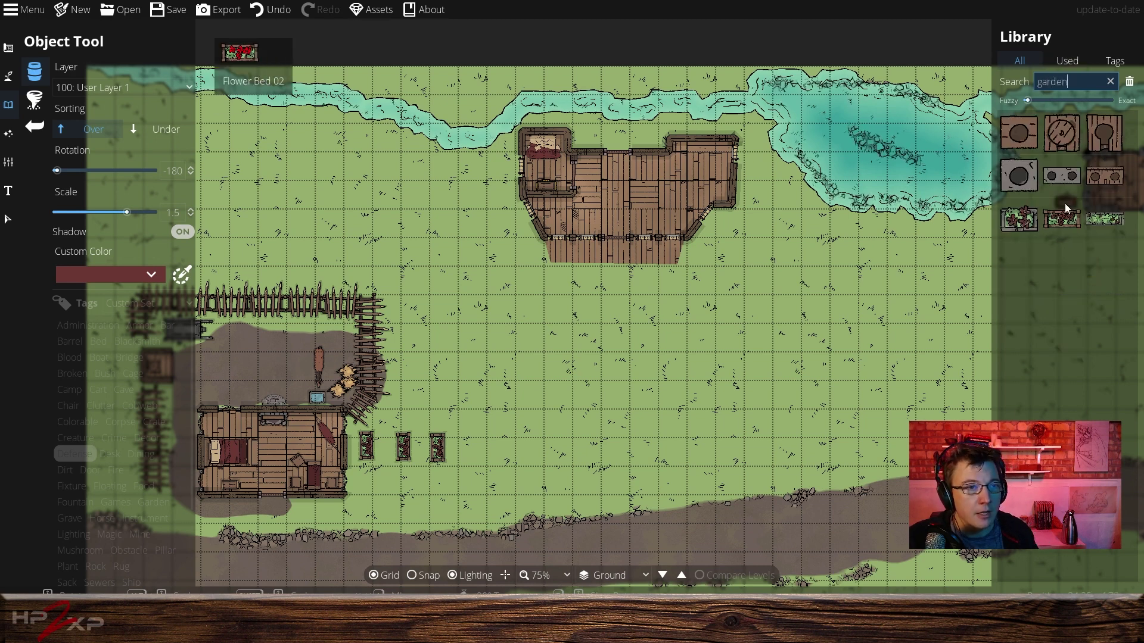
{"action": "left_click", "coordinate": [1027, 226]}
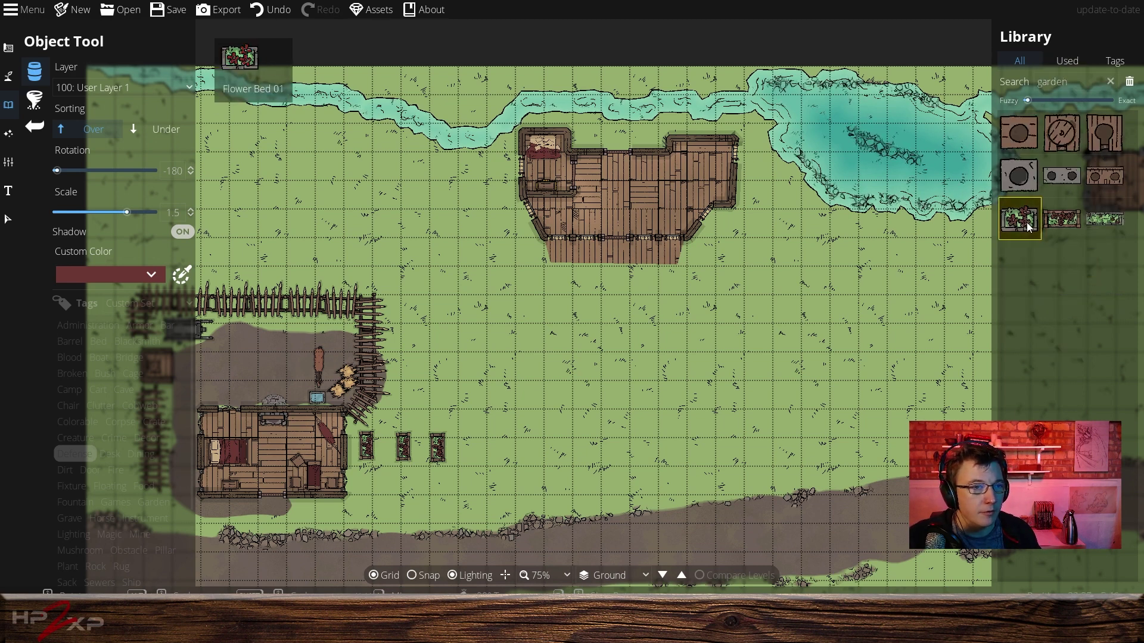
Place five narrow flower beds at scale 1 in two staggered columns just west of the northern house.
{"action": "left_click", "coordinate": [1065, 216]}
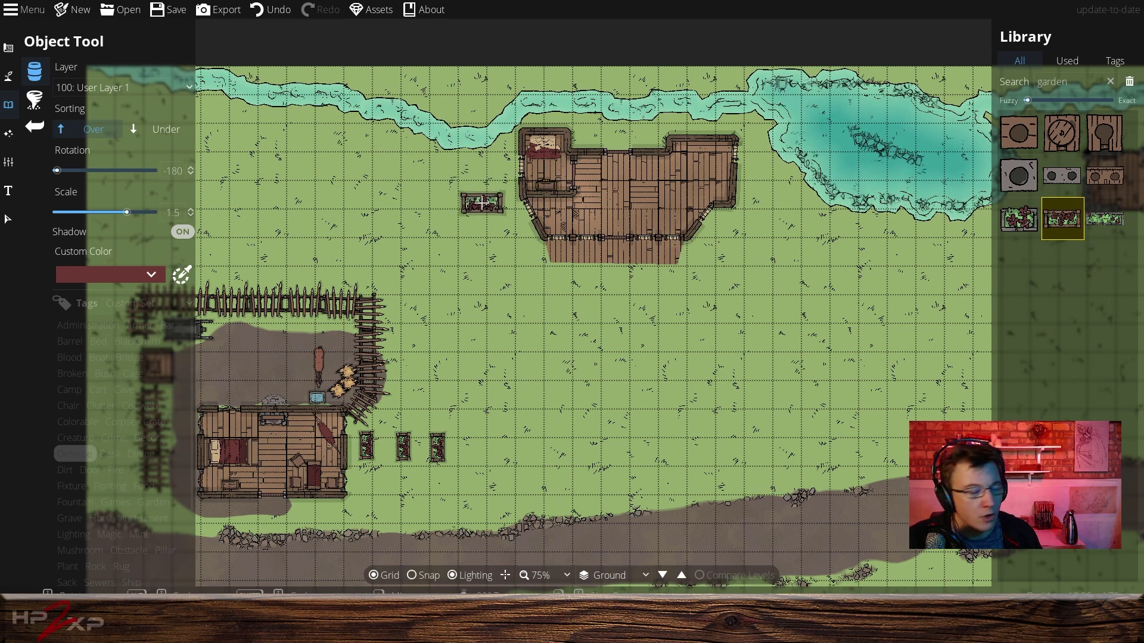
{"action": "left_click", "coordinate": [173, 212]}
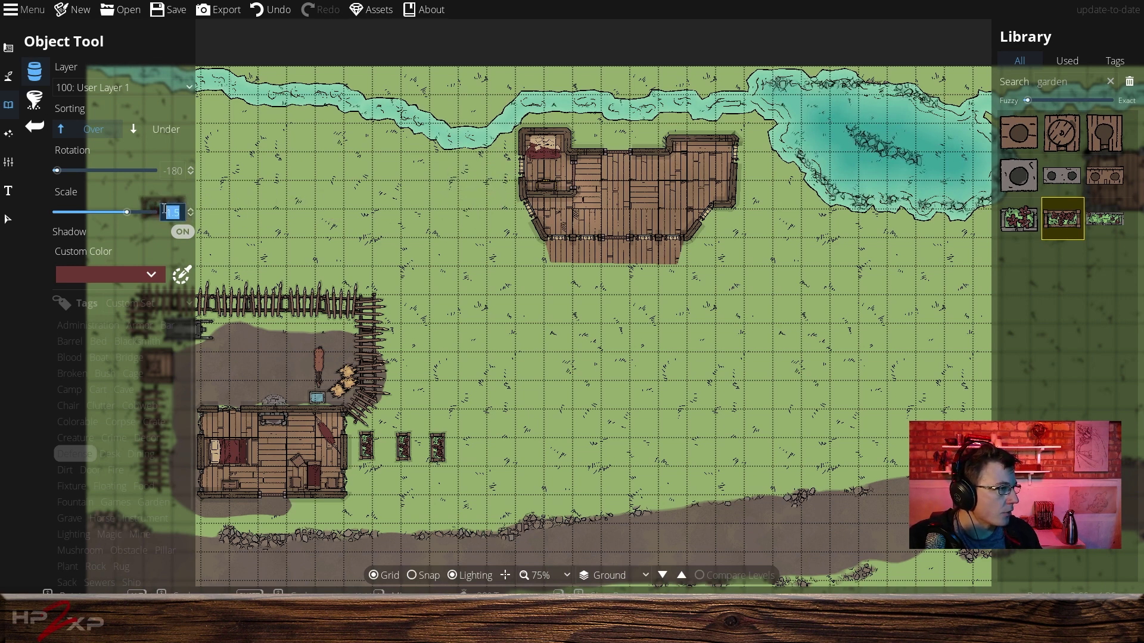
{"action": "type", "text": "1"}
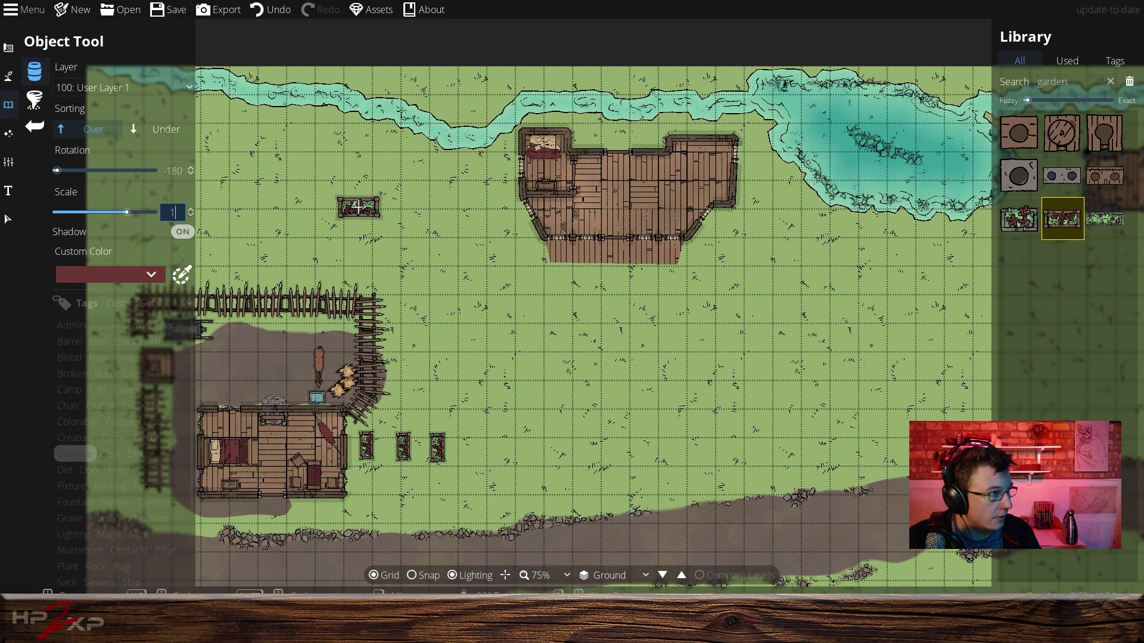
{"action": "key", "text": "Return"}
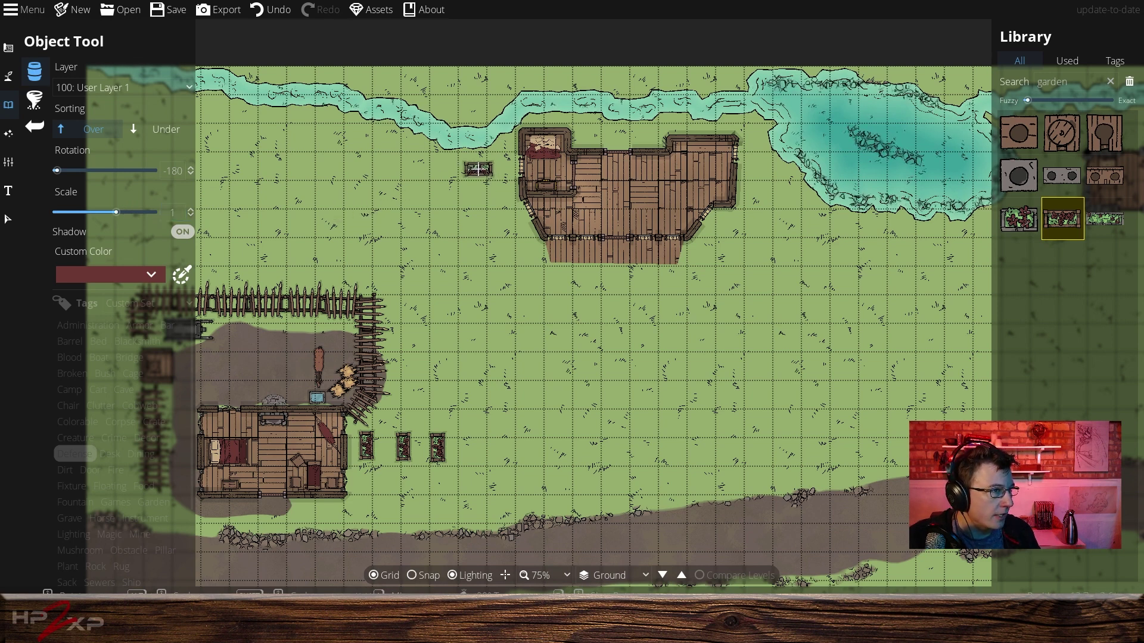
{"action": "left_click", "coordinate": [478, 169]}
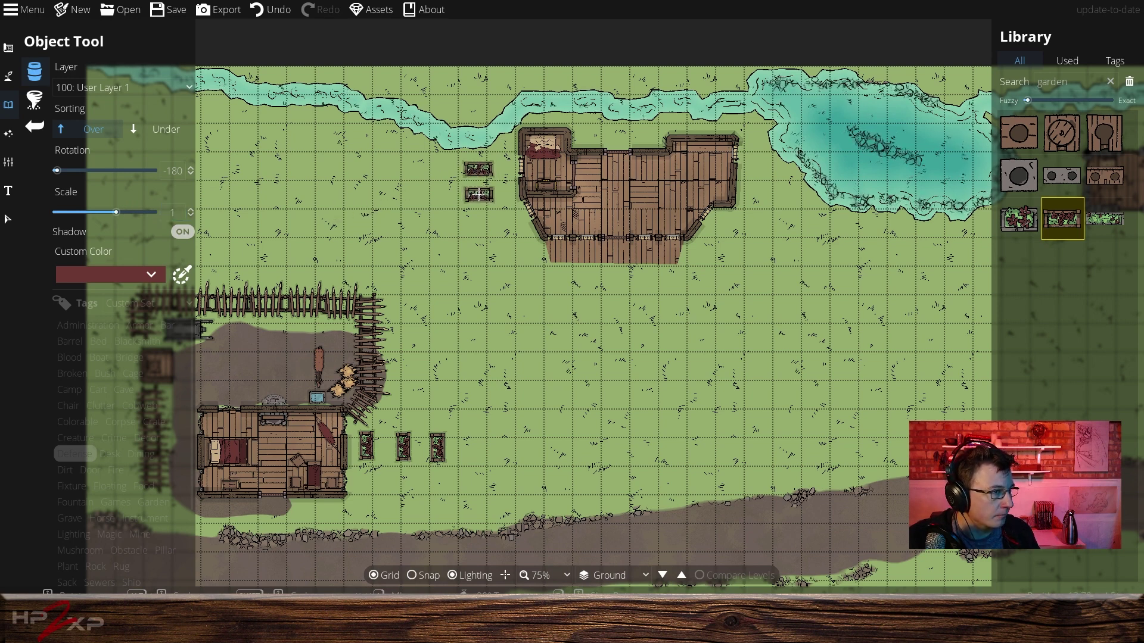
{"action": "left_click", "coordinate": [477, 193]}
{"action": "left_click", "coordinate": [474, 217]}
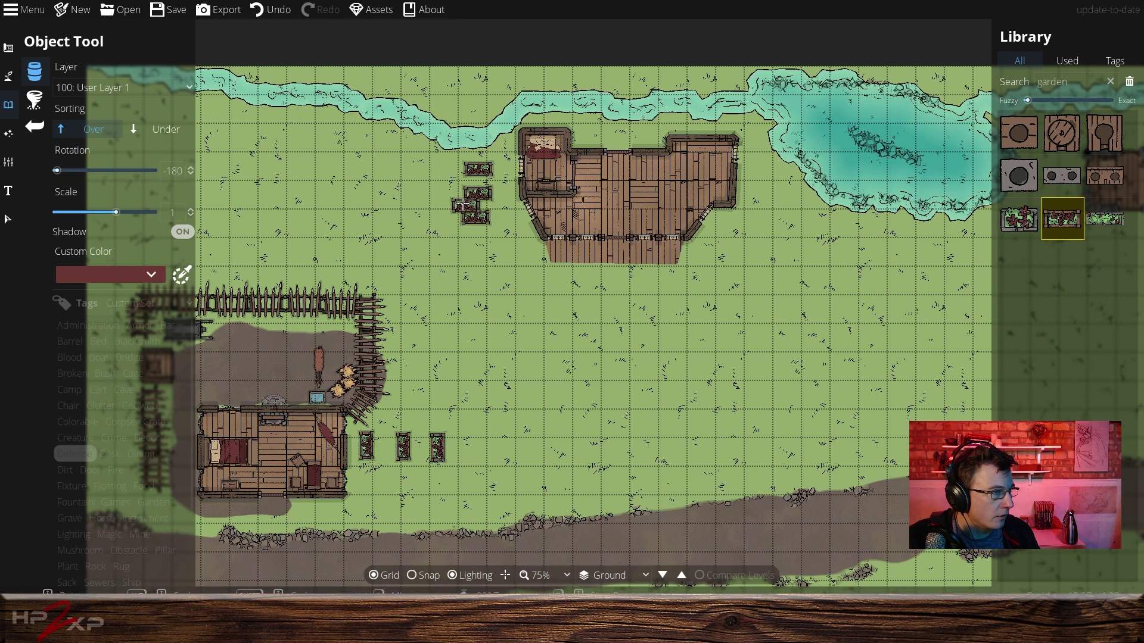
{"action": "left_click", "coordinate": [444, 179]}
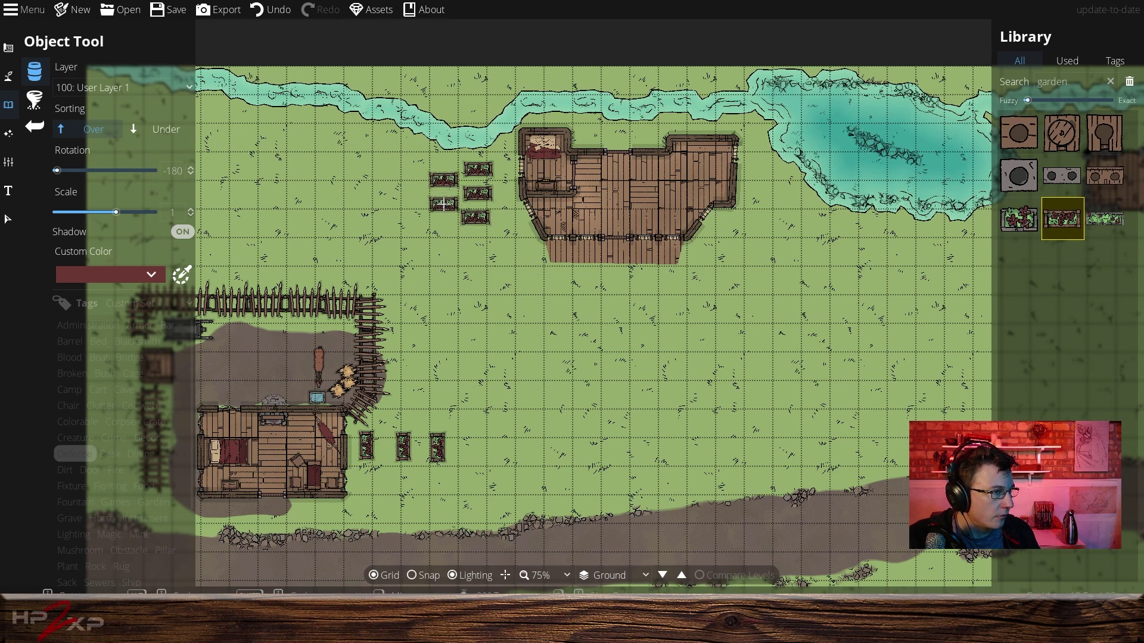
{"action": "left_click", "coordinate": [443, 204]}
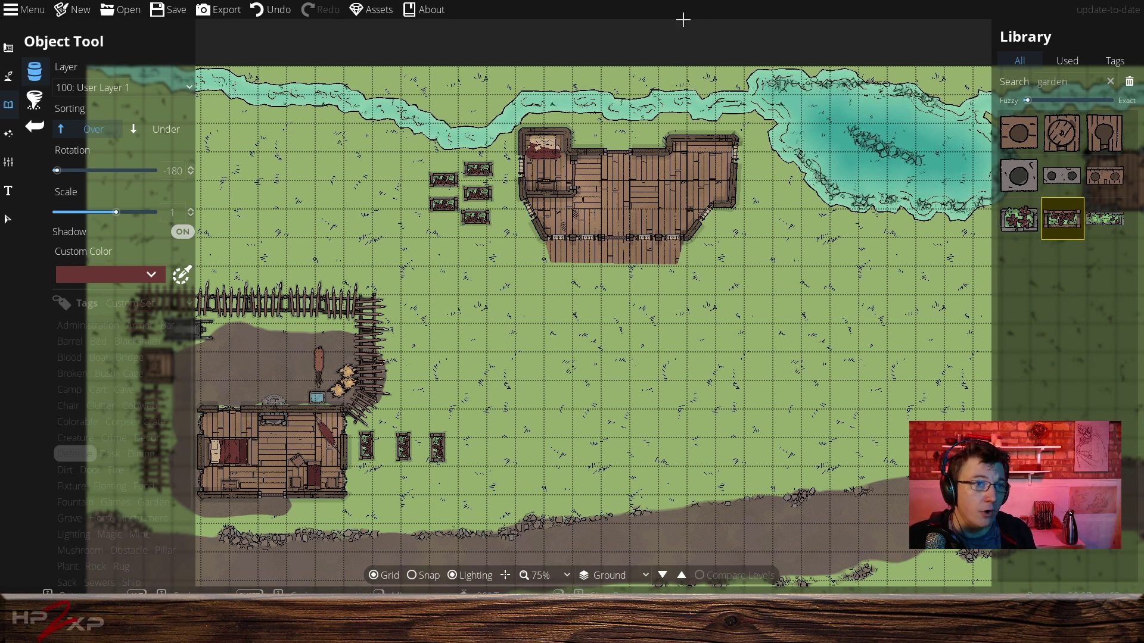
Search the object library for fence pieces and browse the Defense, Cage, Camp and Clutter tags.
{"action": "left_click", "coordinate": [1111, 82]}
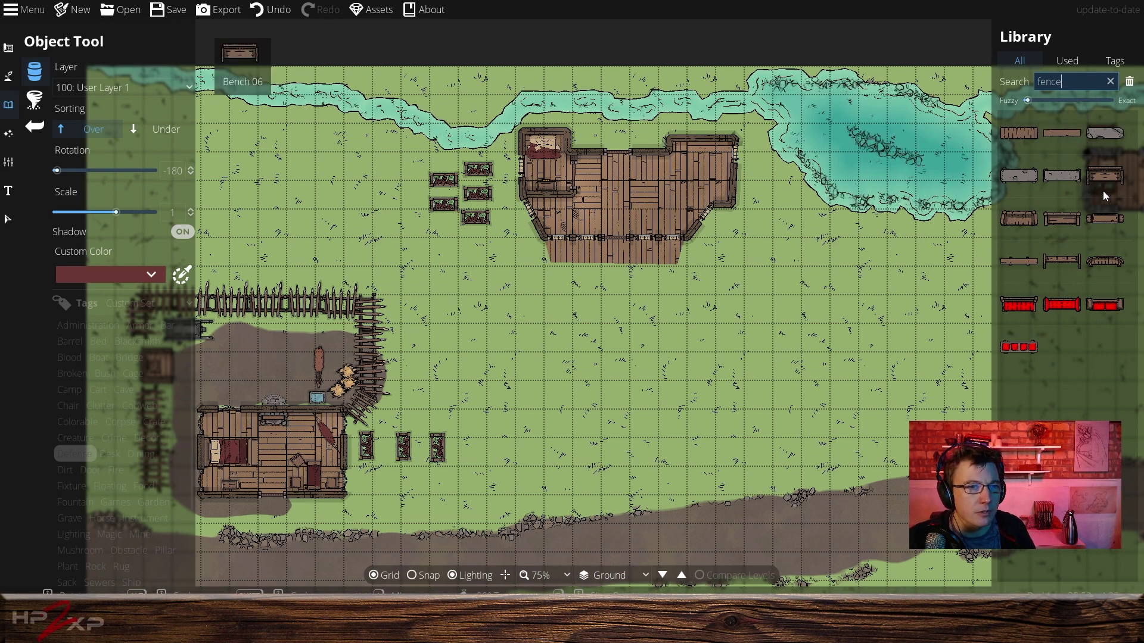
{"action": "left_click", "coordinate": [1111, 81]}
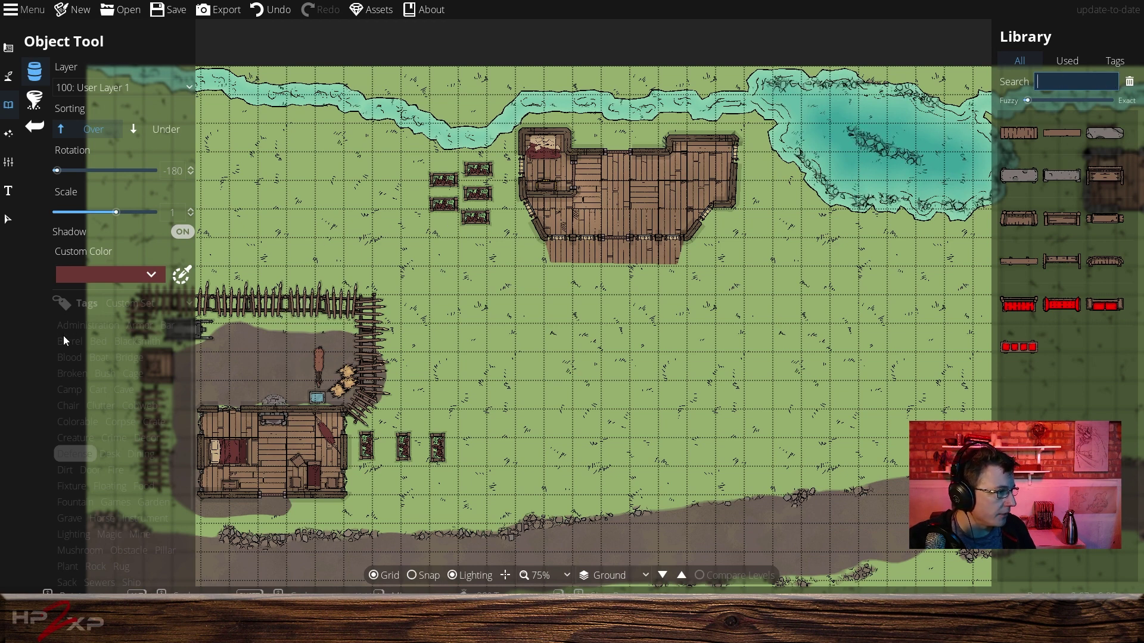
{"action": "mouse_move", "coordinate": [81, 405]}
{"action": "scroll", "coordinate": [122, 405], "scroll_direction": "down", "scroll_amount": 3}
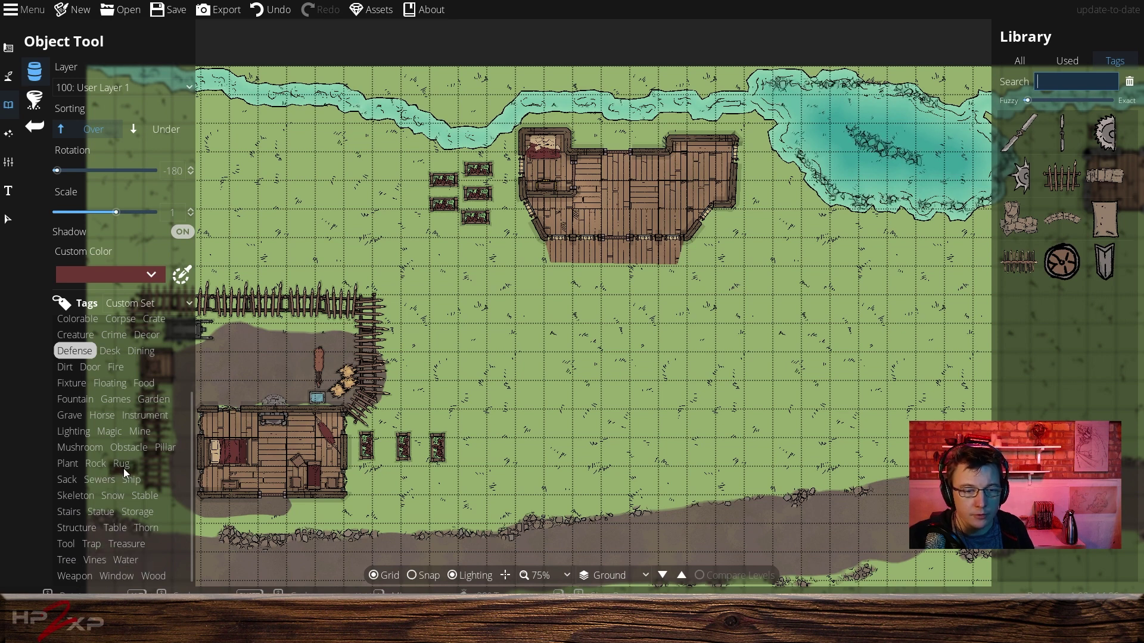
{"action": "scroll", "coordinate": [155, 475], "scroll_direction": "up", "scroll_amount": 1}
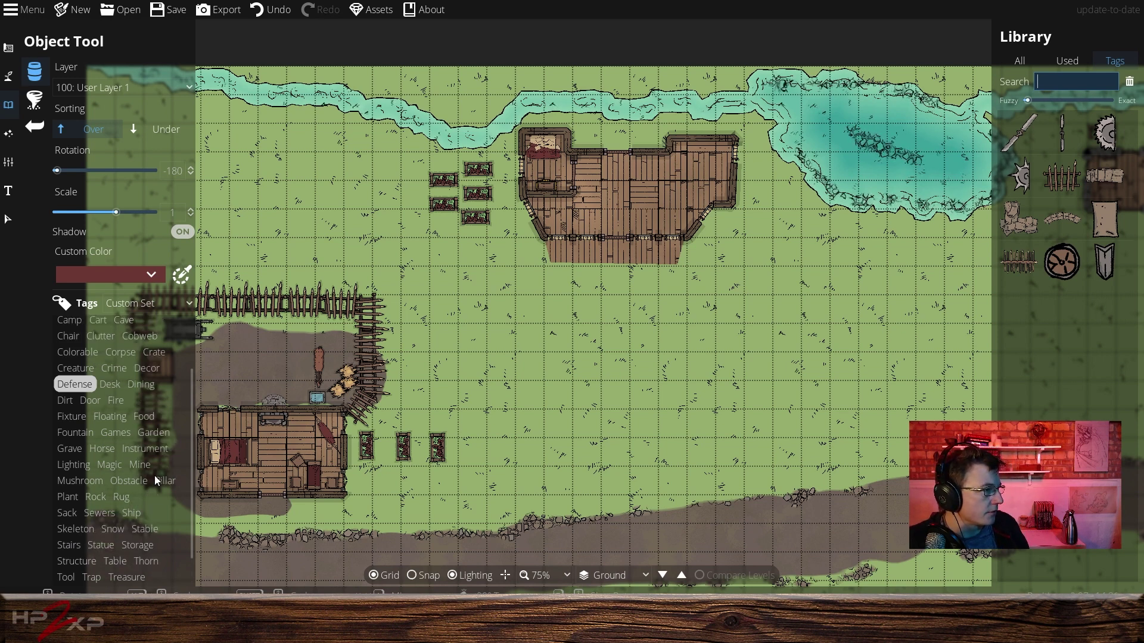
{"action": "scroll", "coordinate": [155, 475], "scroll_direction": "up", "scroll_amount": 1}
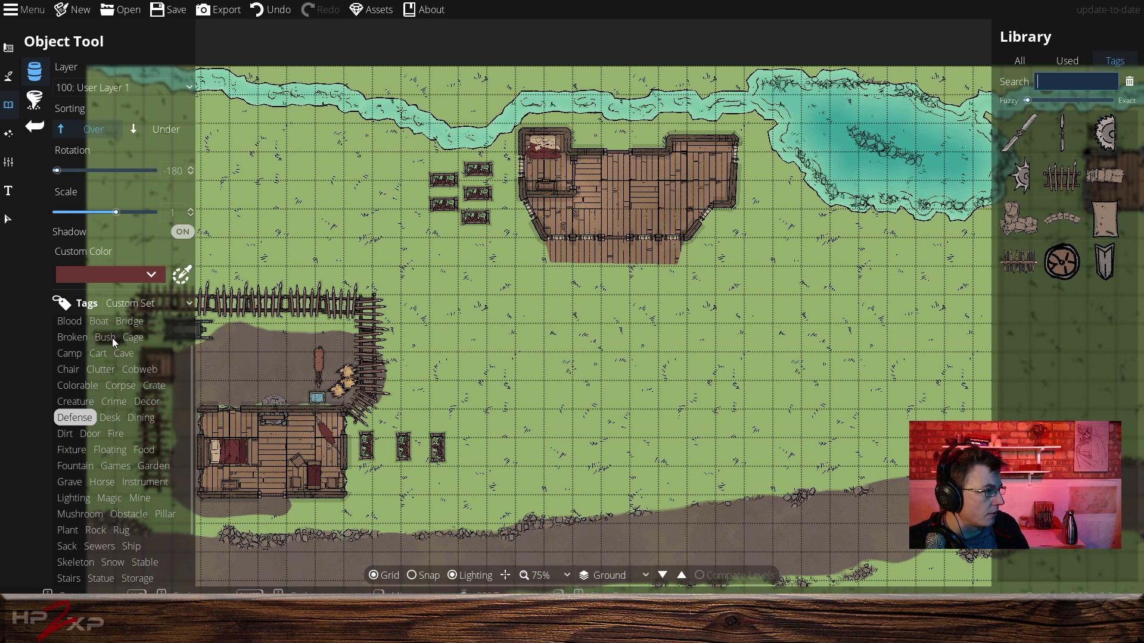
{"action": "left_click", "coordinate": [132, 337]}
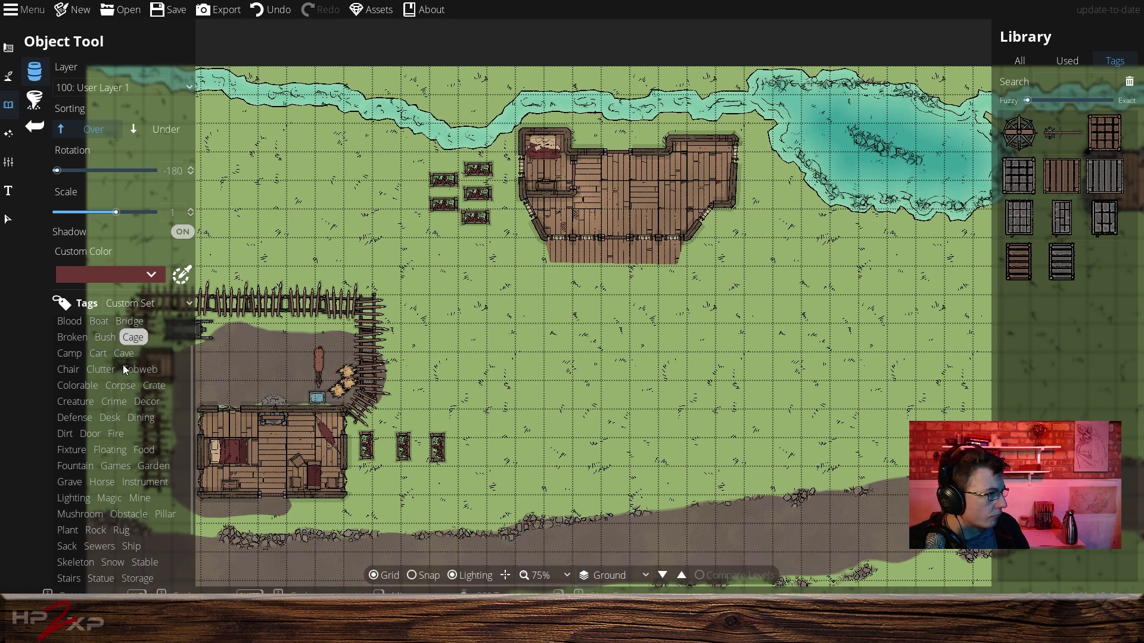
{"action": "left_click", "coordinate": [69, 353]}
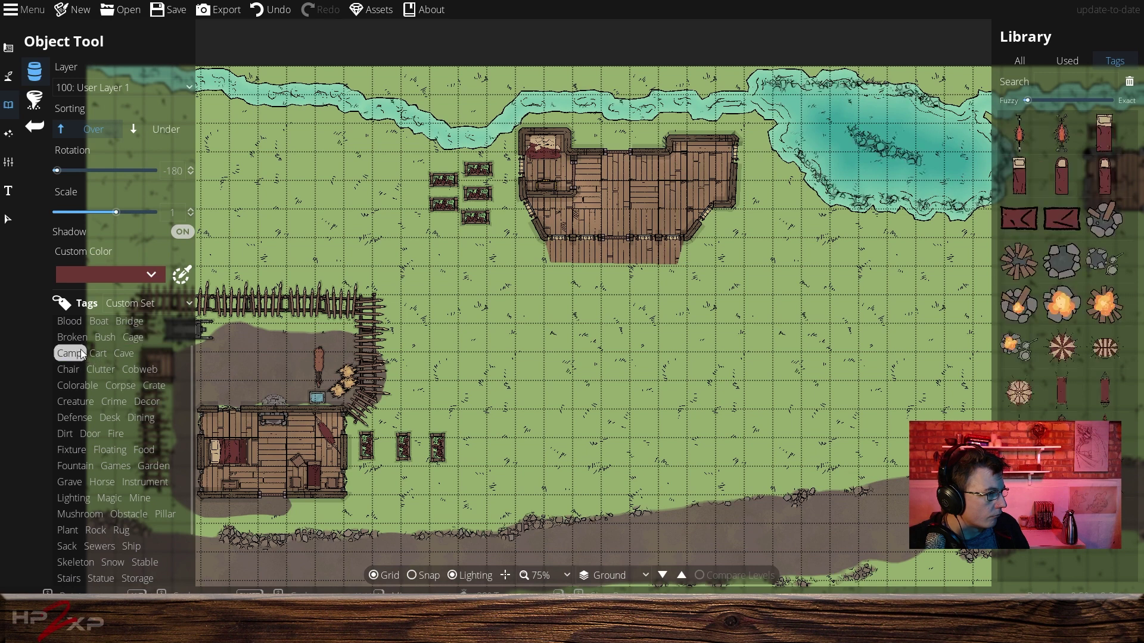
{"action": "left_click", "coordinate": [101, 370]}
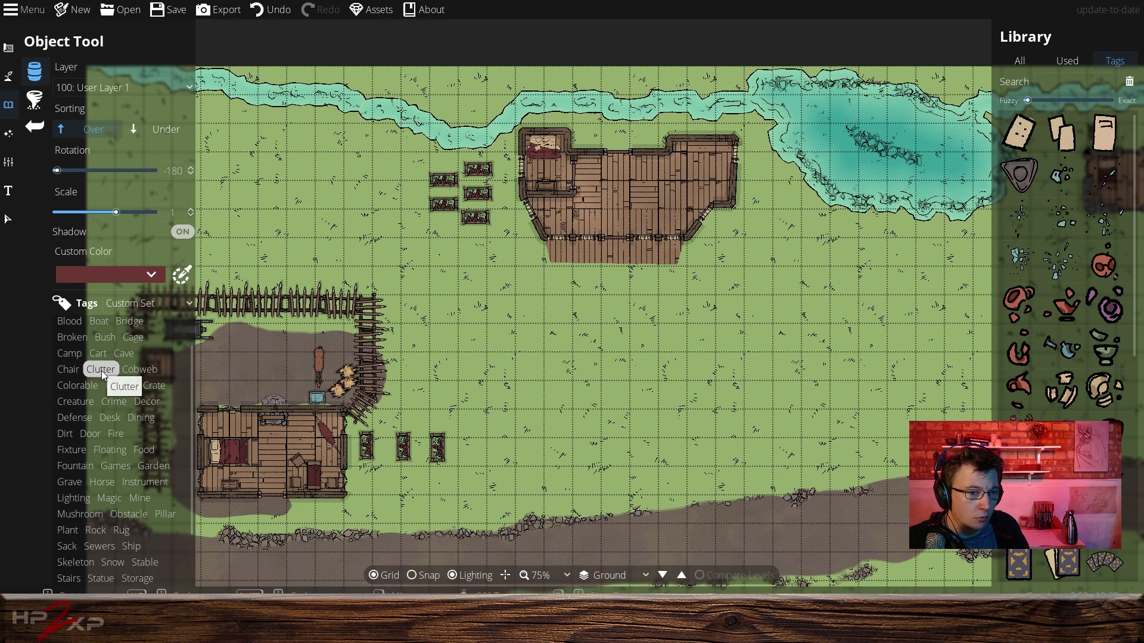
{"action": "scroll", "coordinate": [1060, 238], "scroll_direction": "down", "scroll_amount": 8}
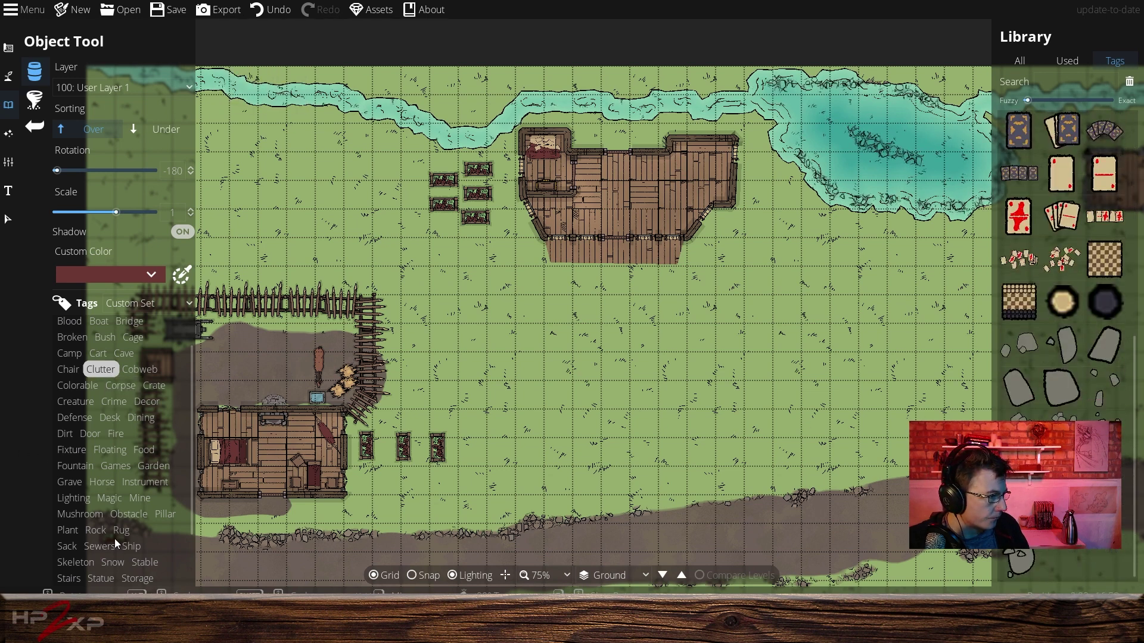
Try a copy of the northern fence section between the river and the new flower beds, then delete the copy.
{"action": "left_click", "coordinate": [7, 218]}
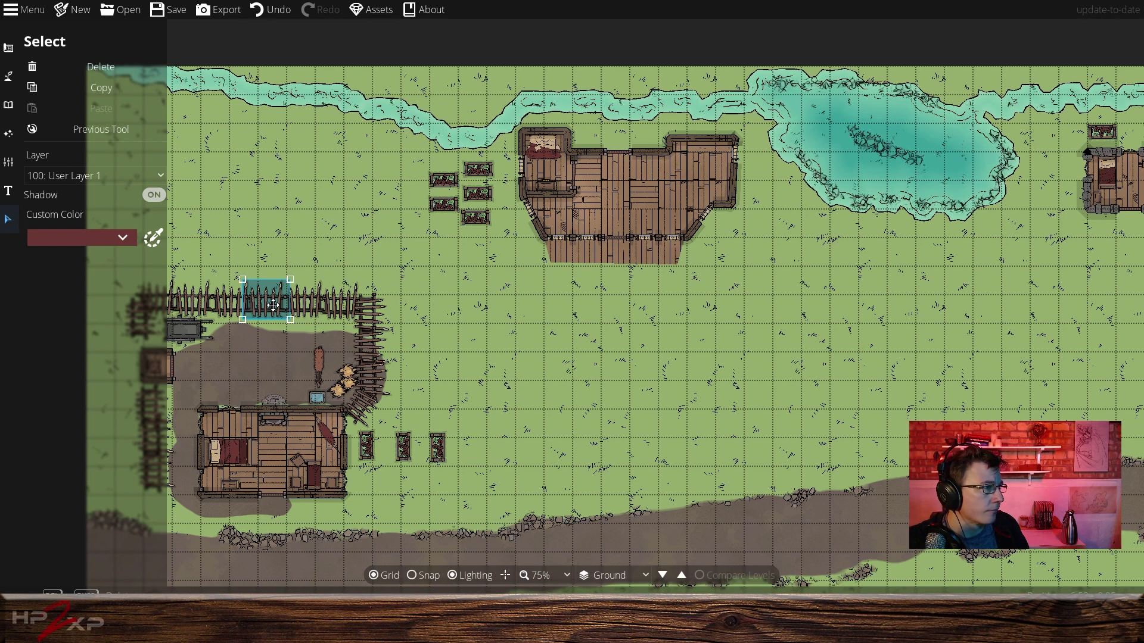
{"action": "left_click", "coordinate": [117, 91]}
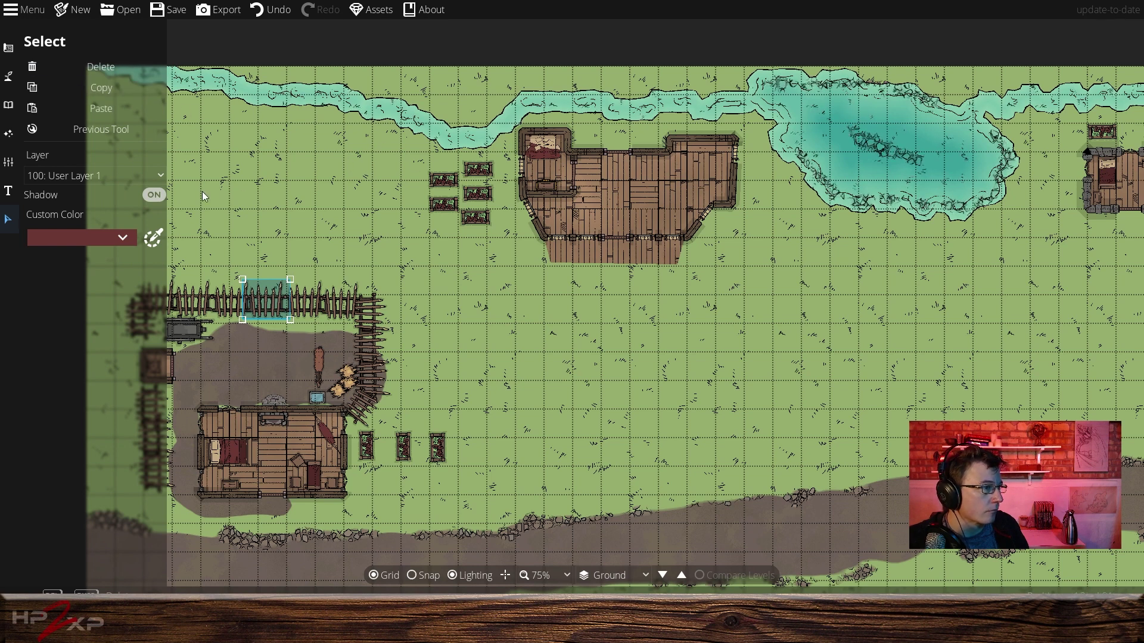
{"action": "left_click", "coordinate": [116, 109]}
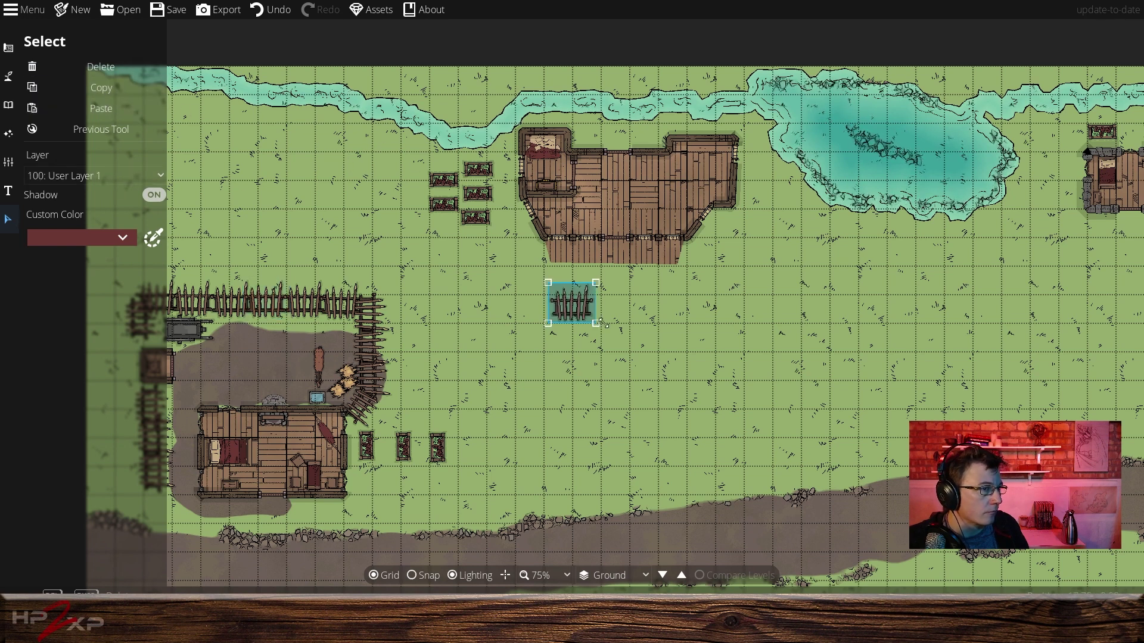
{"action": "left_click_drag", "start_coordinate": [566, 296], "coordinate": [408, 140]}
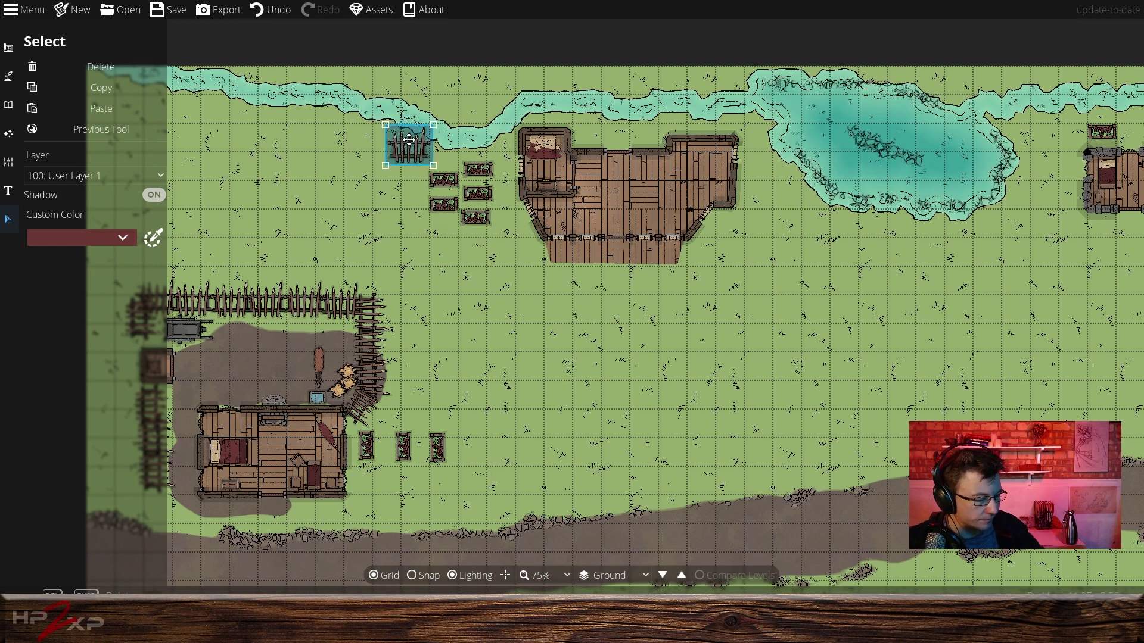
{"action": "key", "text": "Delete"}
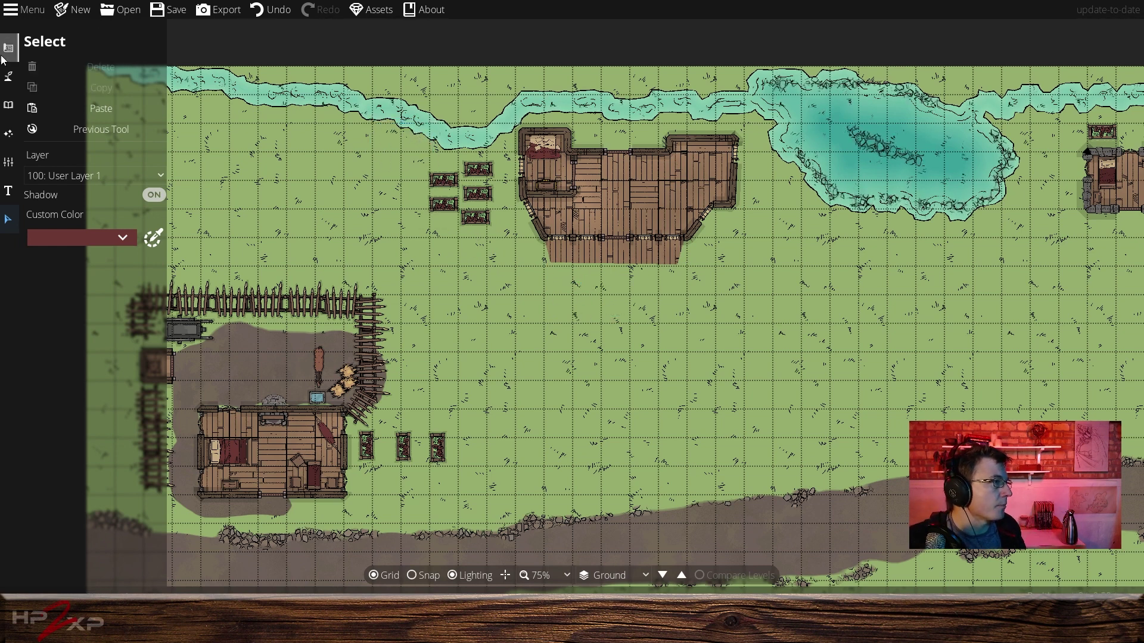
Place a map object from the full object library in the northern house's southwest corner at scale 0.64 and rotation -130.
{"action": "left_click", "coordinate": [8, 105]}
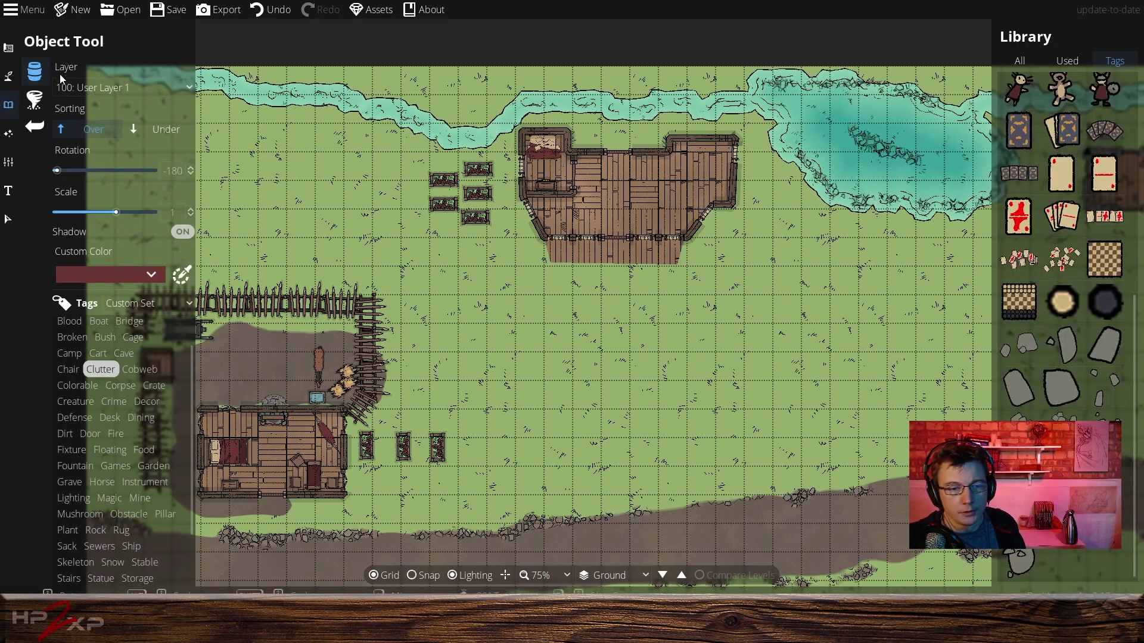
{"action": "left_click", "coordinate": [1003, 333]}
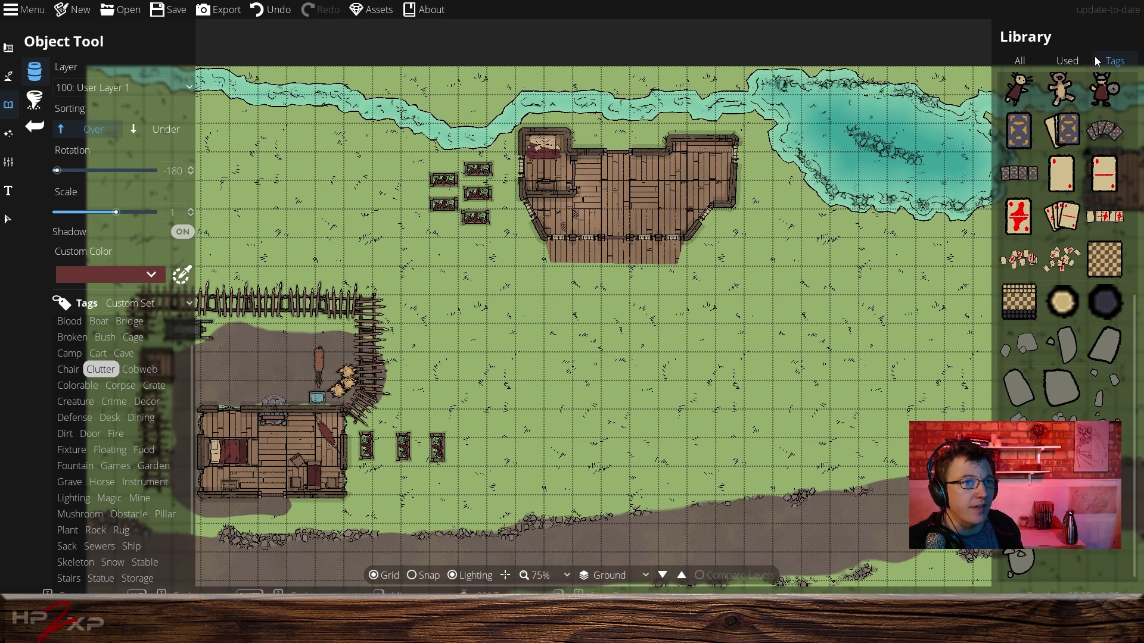
{"action": "scroll", "coordinate": [1081, 180], "scroll_direction": "up", "scroll_amount": 5}
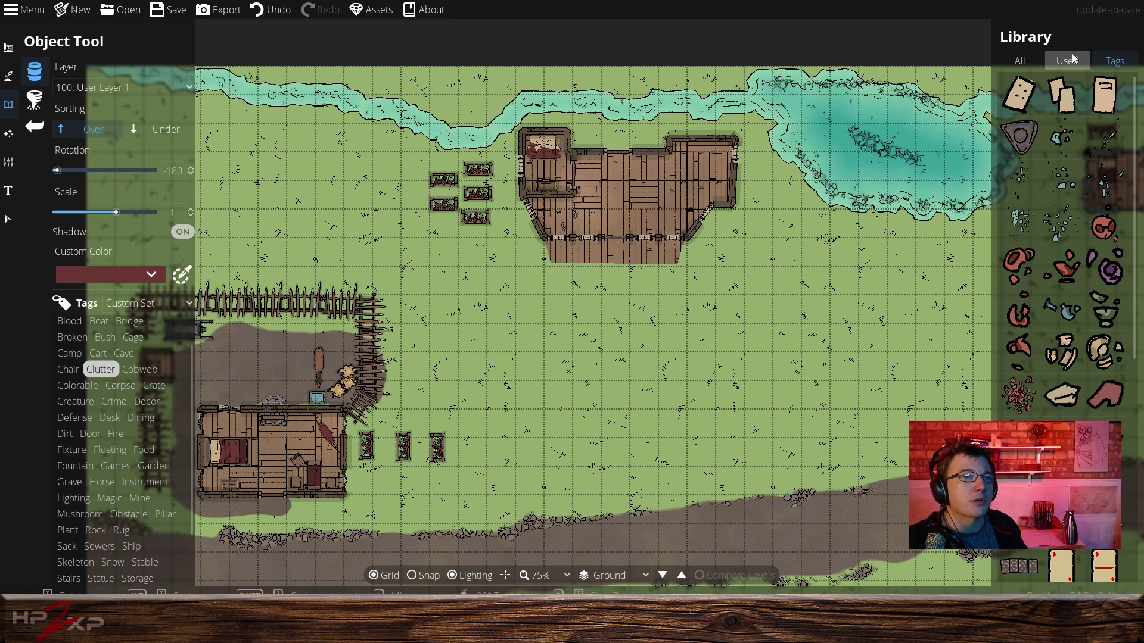
{"action": "left_click", "coordinate": [1020, 61]}
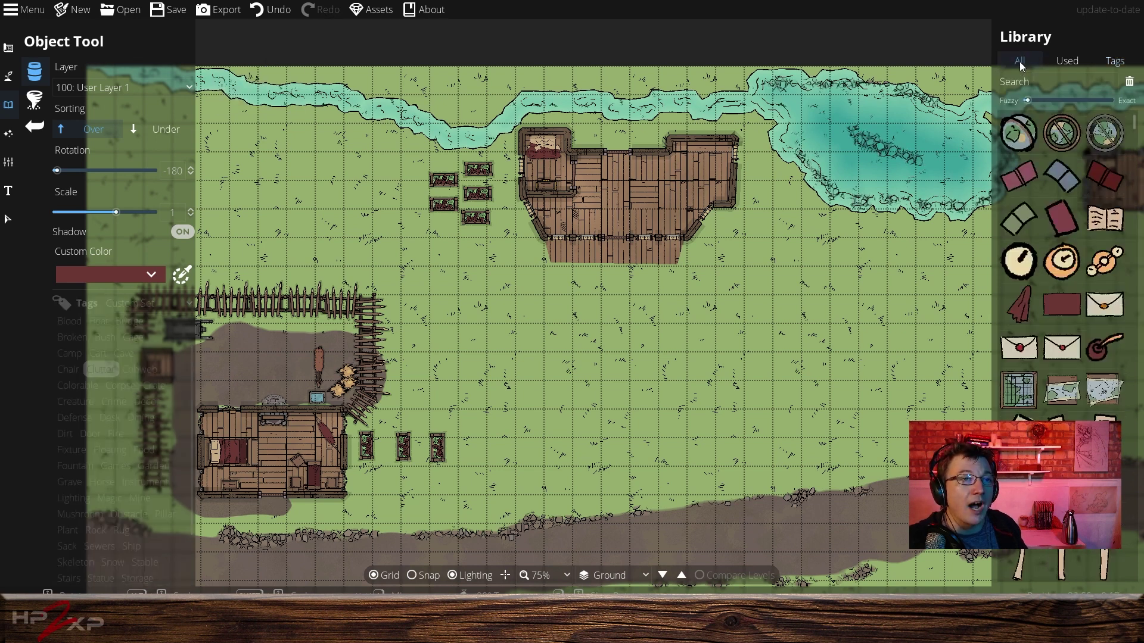
{"action": "left_click", "coordinate": [1070, 84]}
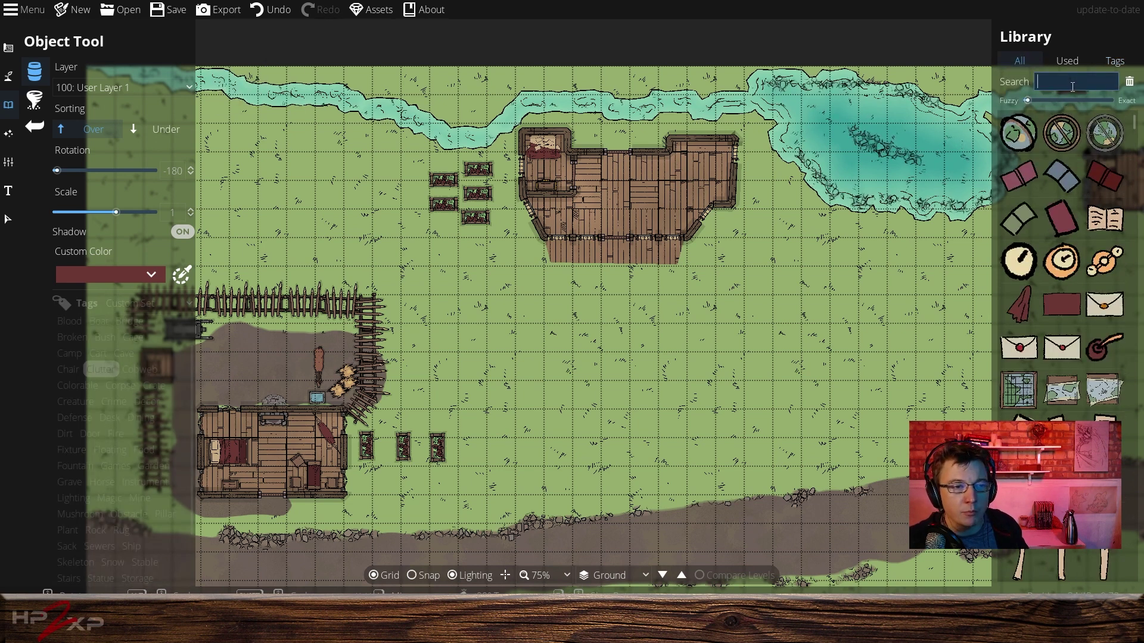
{"action": "left_click", "coordinate": [1062, 390]}
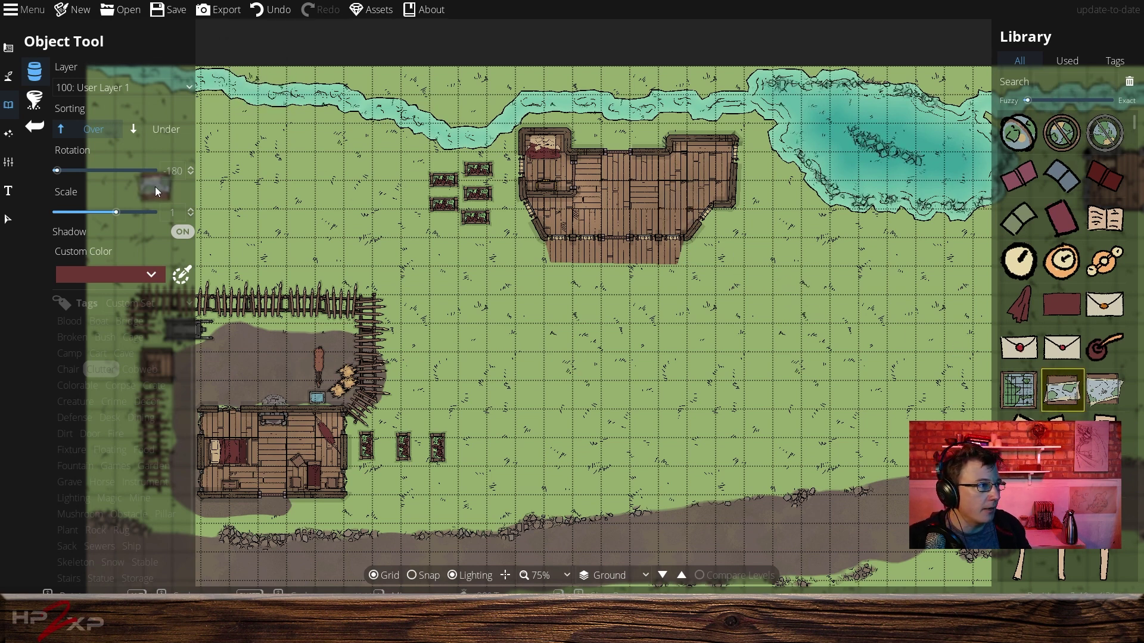
{"action": "left_click_drag", "start_coordinate": [116, 214], "coordinate": [106, 214]}
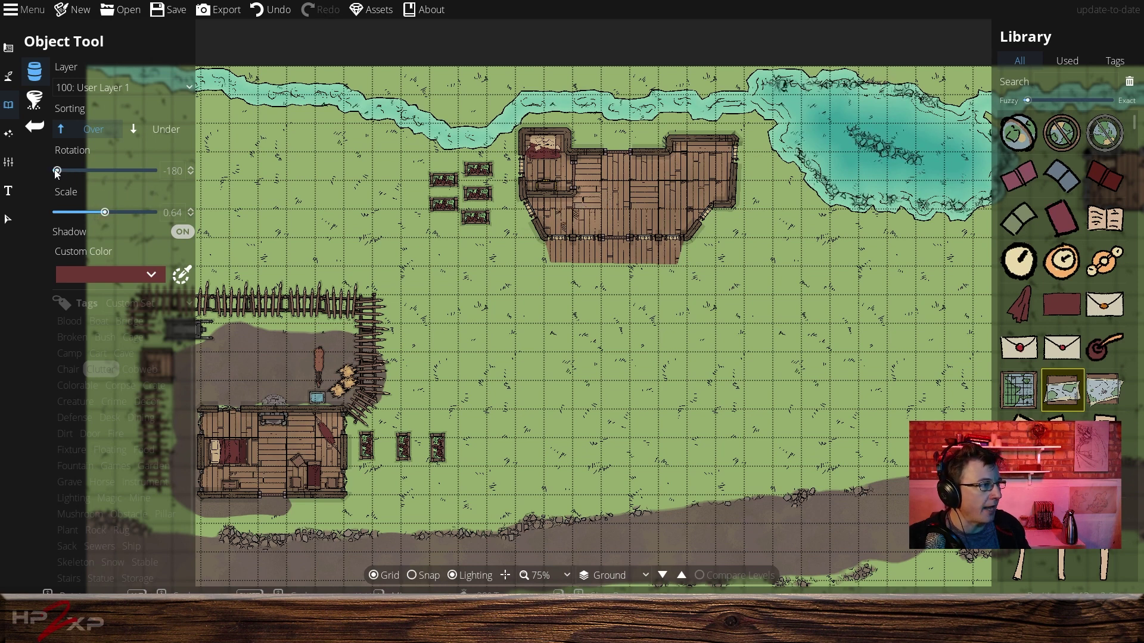
{"action": "left_click_drag", "start_coordinate": [63, 172], "coordinate": [70, 172]}
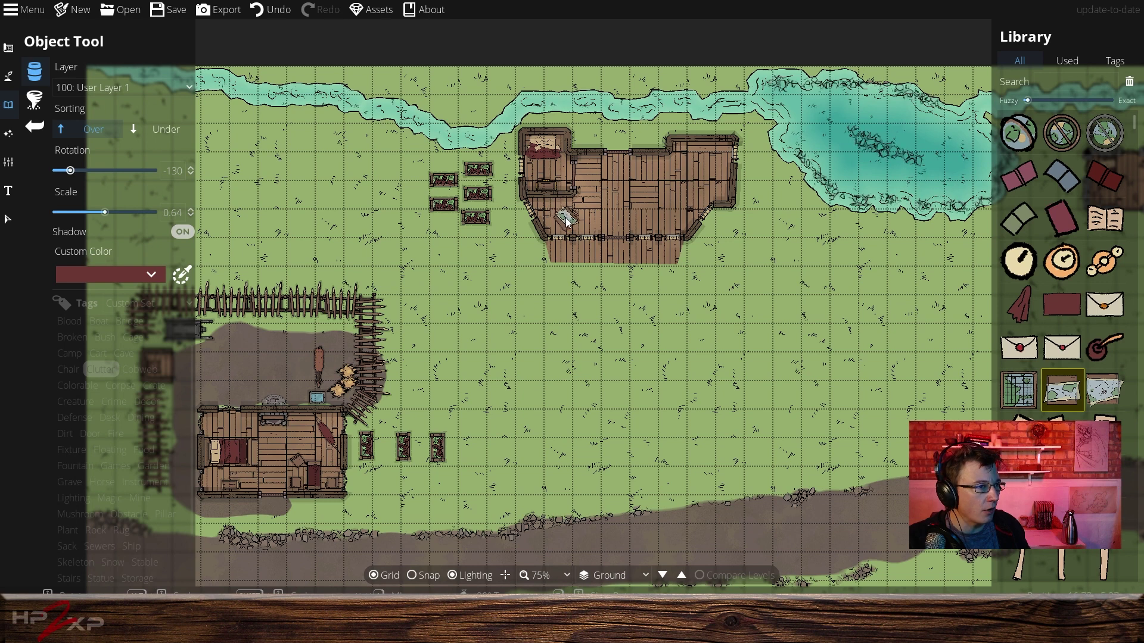
{"action": "left_click", "coordinate": [566, 219]}
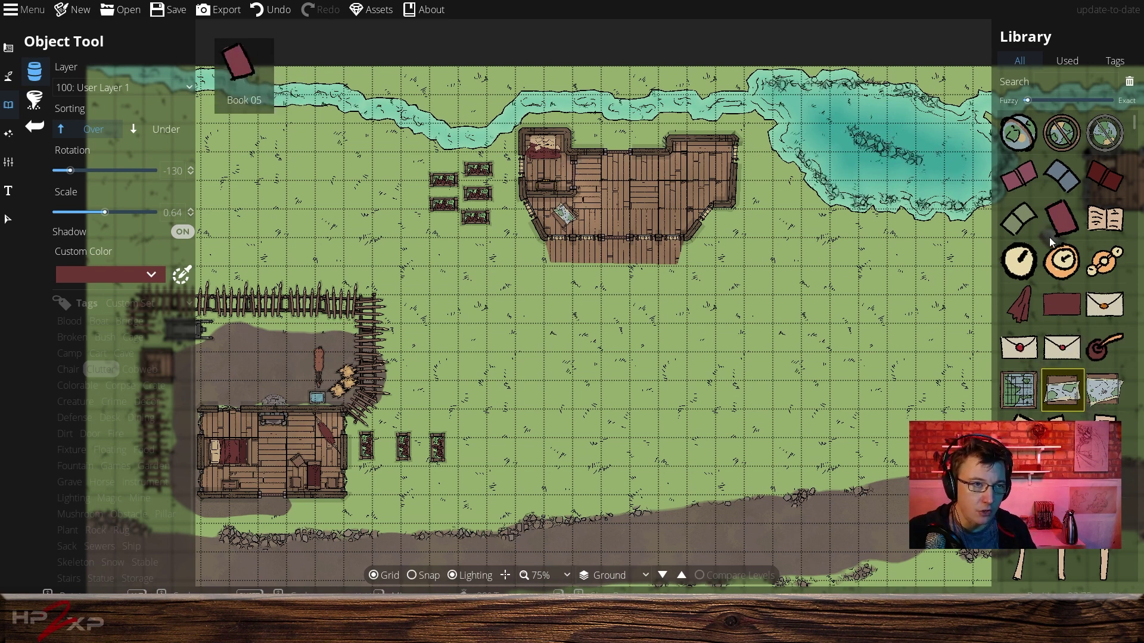
Place a water trough from the object library just outside the northern house's north wall at rotation 180 and scale 0.64.
{"action": "scroll", "coordinate": [1053, 316], "scroll_direction": "down", "scroll_amount": 3}
{"action": "scroll", "coordinate": [1059, 313], "scroll_direction": "down", "scroll_amount": 3}
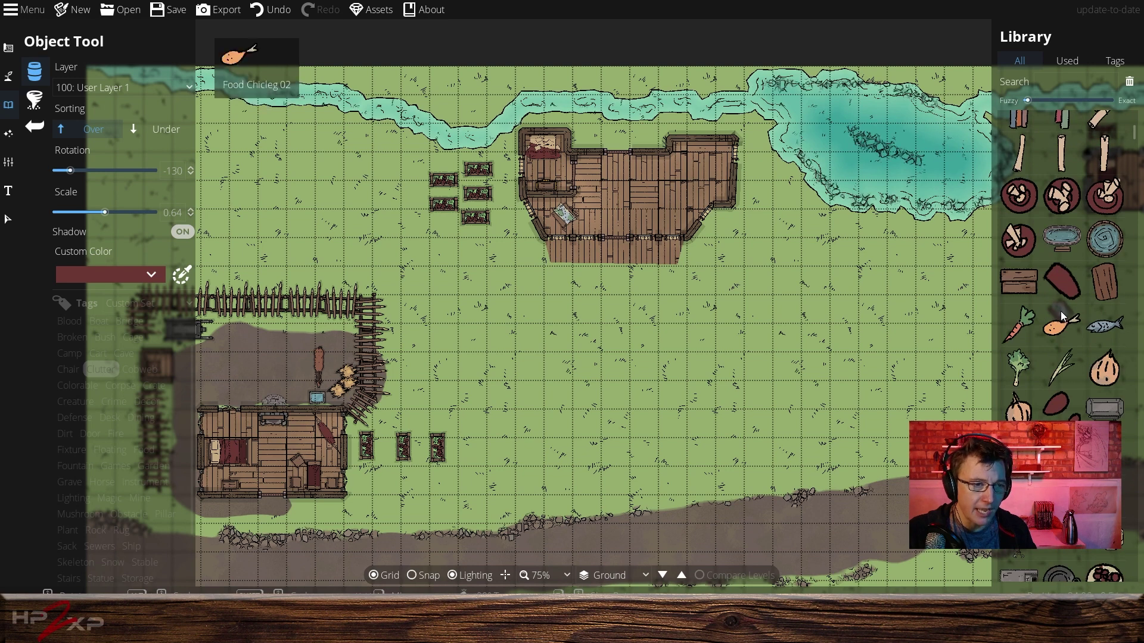
{"action": "scroll", "coordinate": [1060, 309], "scroll_direction": "down", "scroll_amount": 5}
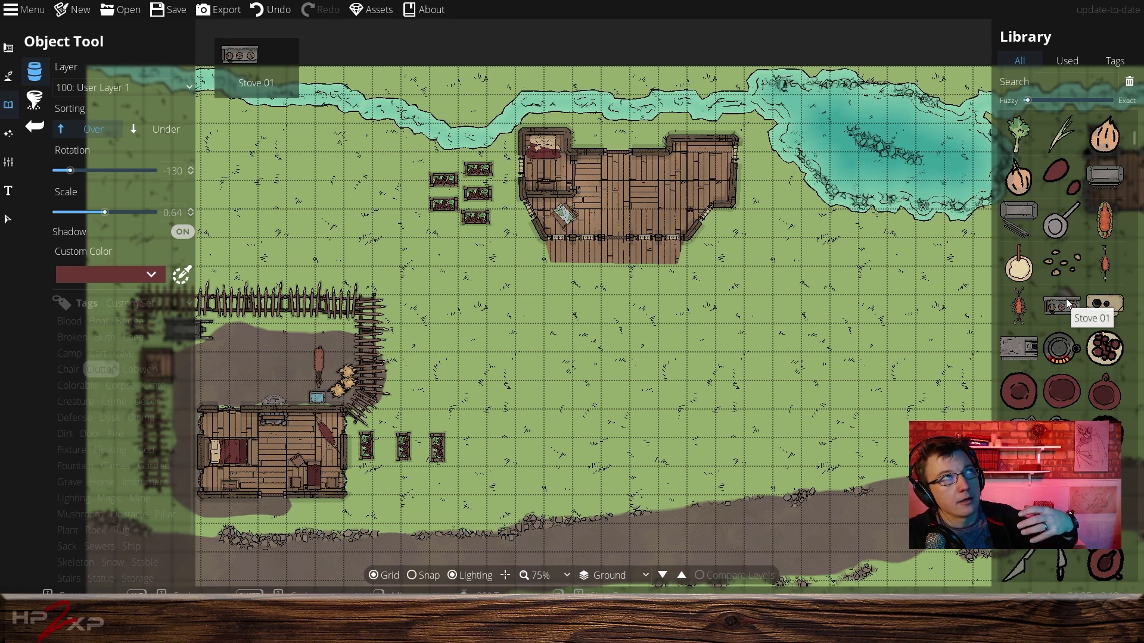
{"action": "scroll", "coordinate": [1066, 298], "scroll_direction": "down", "scroll_amount": 3}
{"action": "scroll", "coordinate": [1065, 300], "scroll_direction": "down", "scroll_amount": 5}
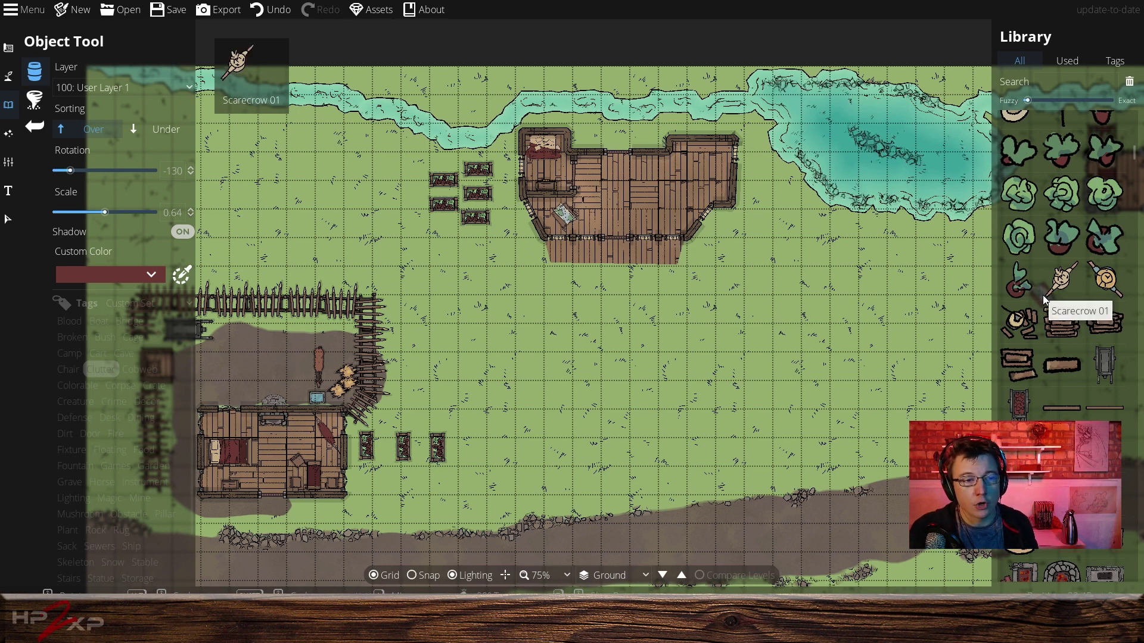
{"action": "scroll", "coordinate": [1045, 291], "scroll_direction": "down", "scroll_amount": 1}
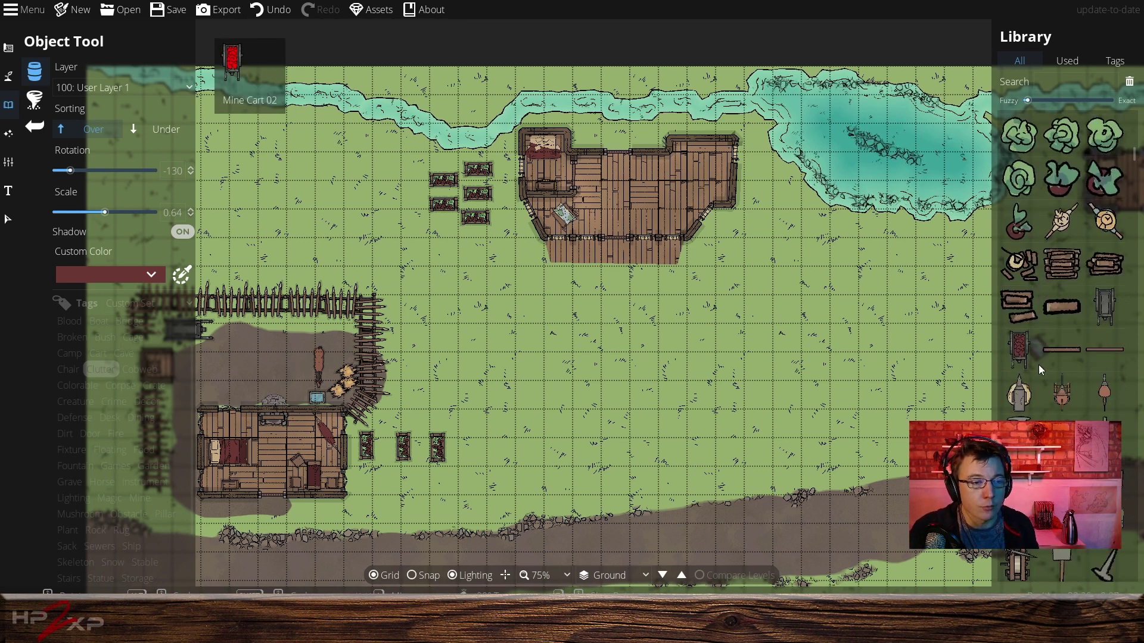
{"action": "scroll", "coordinate": [1039, 364], "scroll_direction": "down", "scroll_amount": 5}
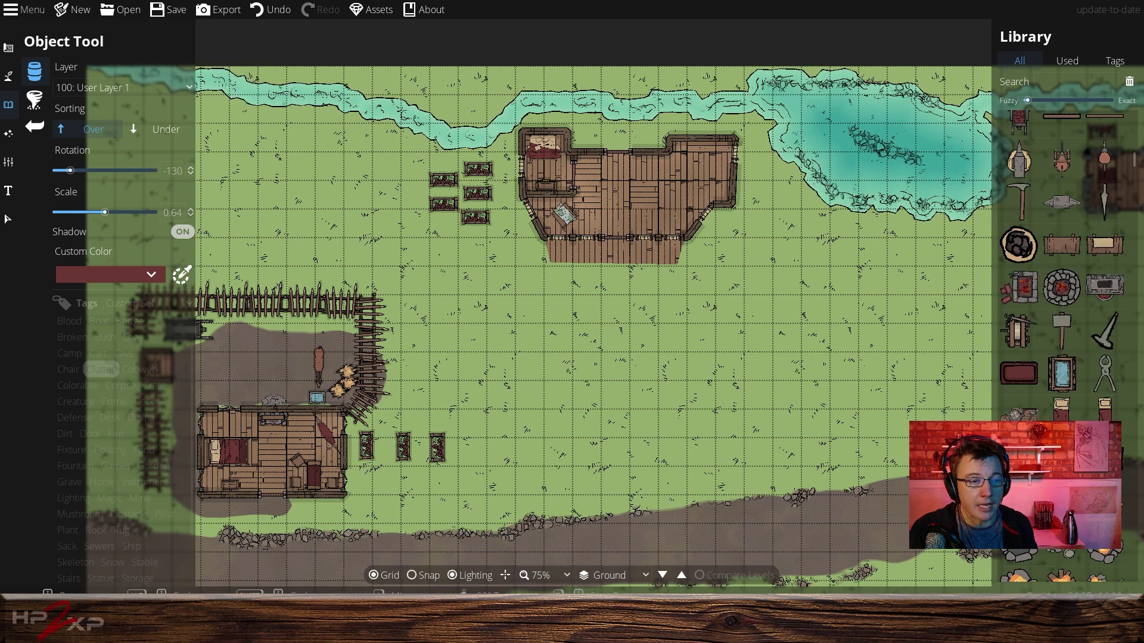
{"action": "left_click", "coordinate": [1063, 376]}
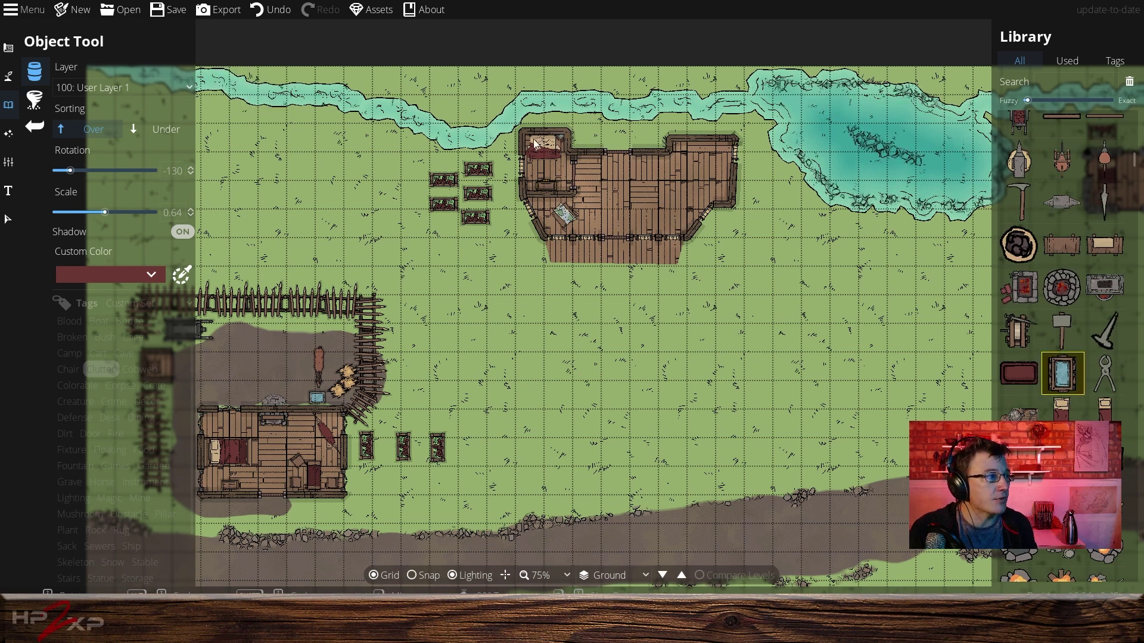
{"action": "double_click", "coordinate": [180, 170]}
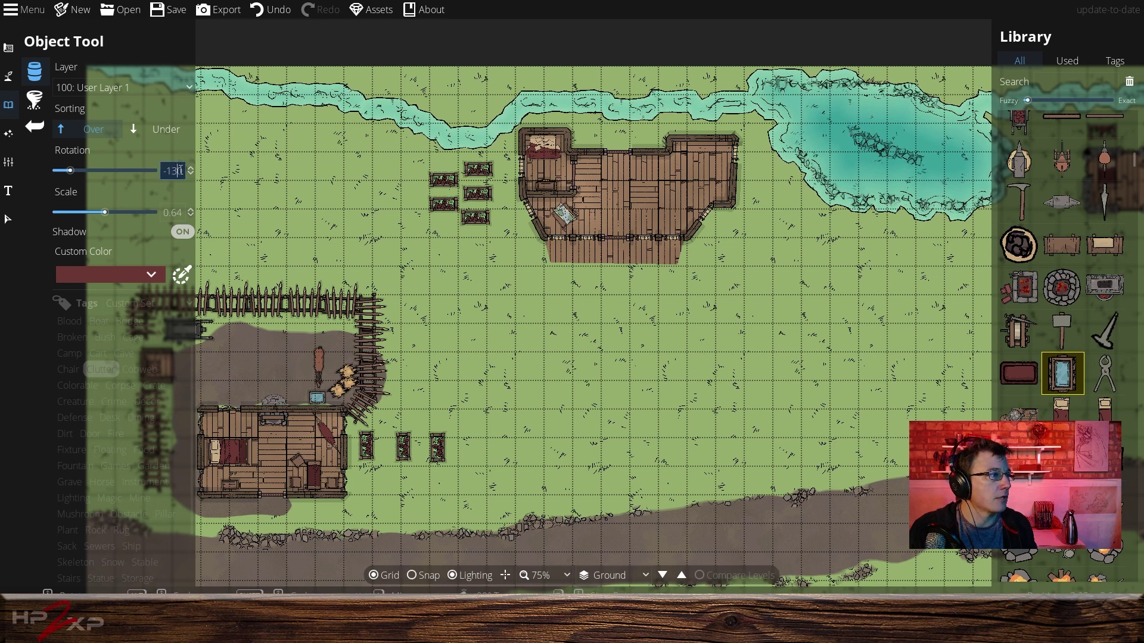
{"action": "type", "text": "10"}
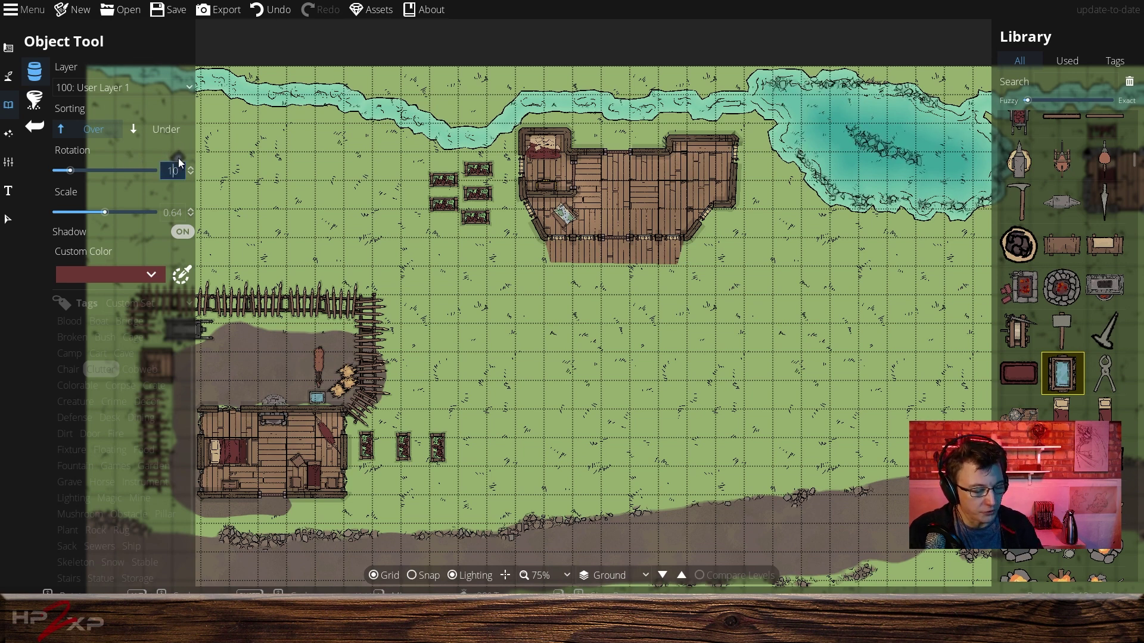
{"action": "type", "text": "8"}
{"action": "key", "text": "Return"}
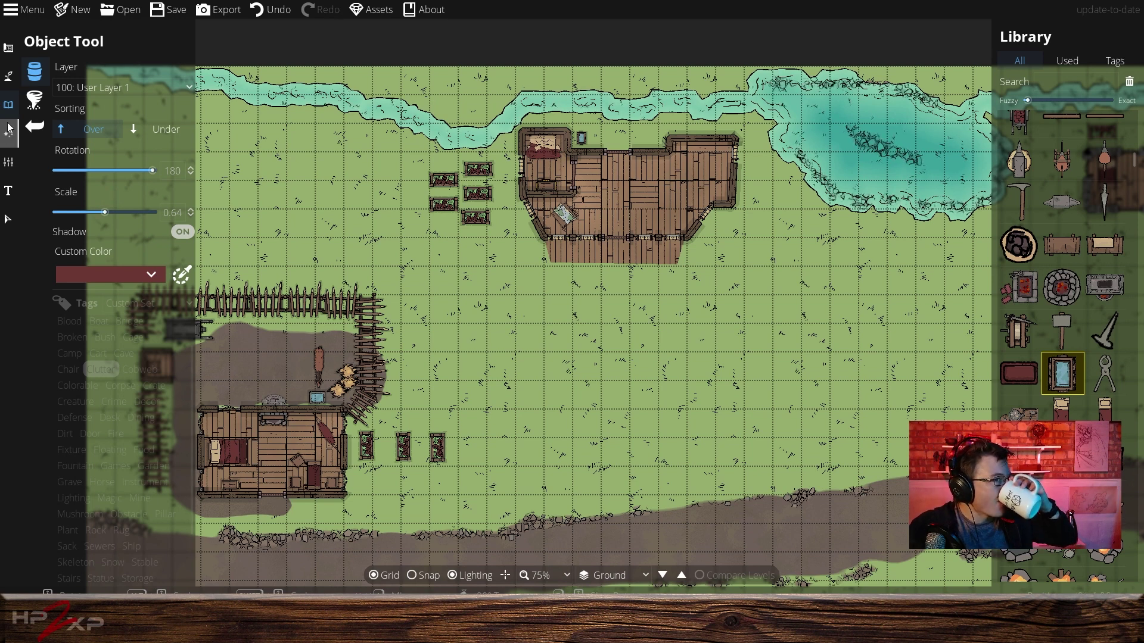
{"action": "left_click", "coordinate": [229, 149]}
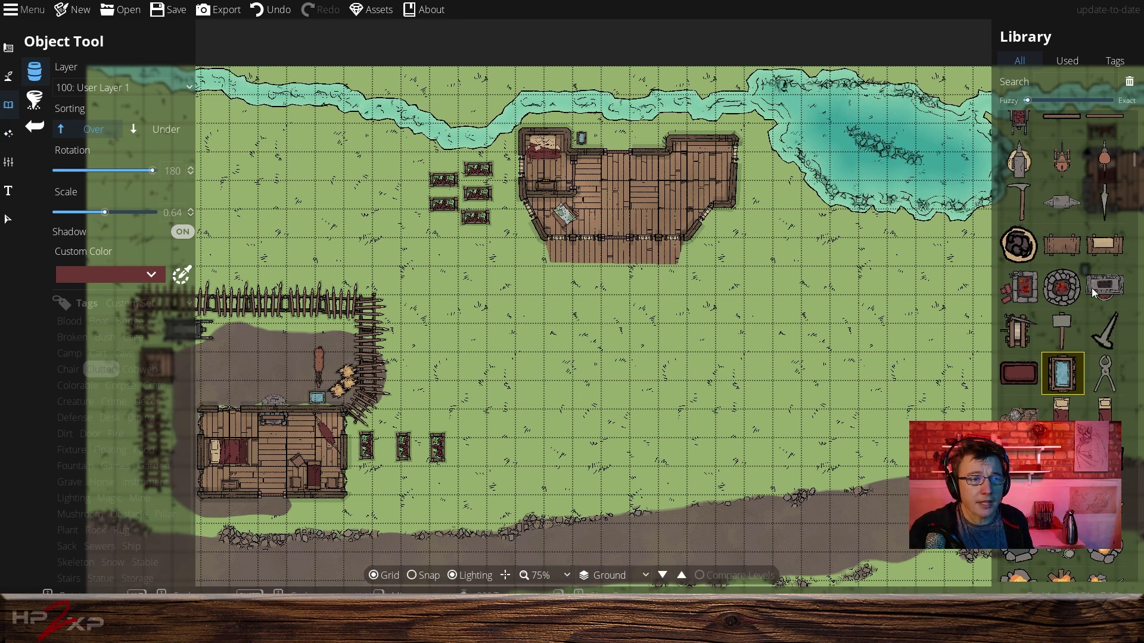
Place a stone forge against the inside of the northern house's east wall at rotation 97 and scale 0.64.
{"action": "mouse_move", "coordinate": [1048, 295]}
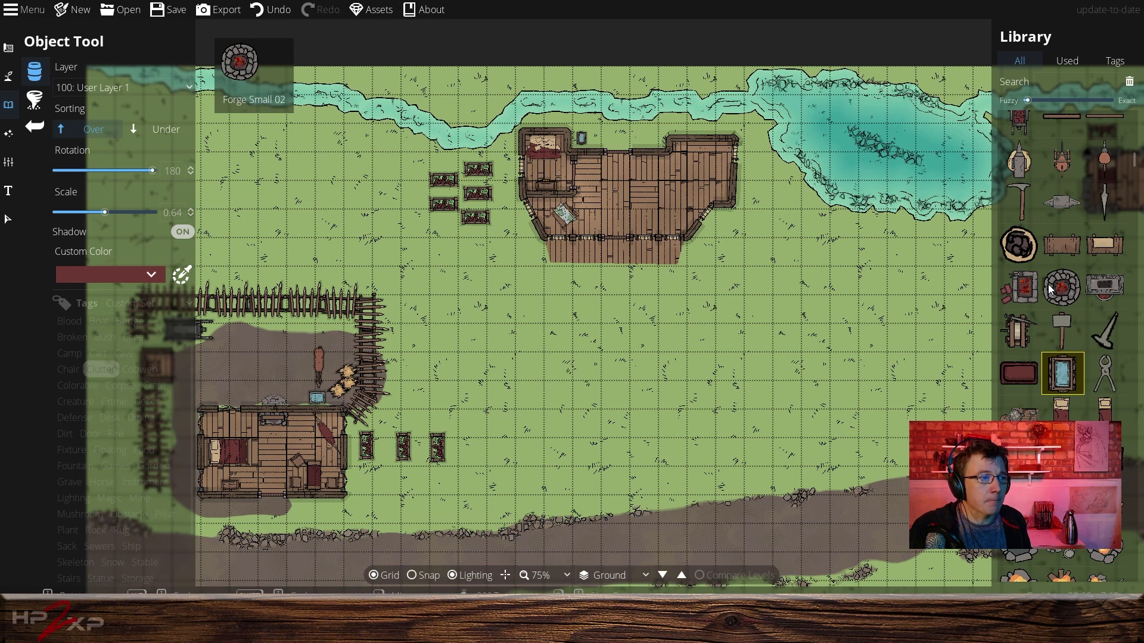
{"action": "left_click", "coordinate": [1102, 285]}
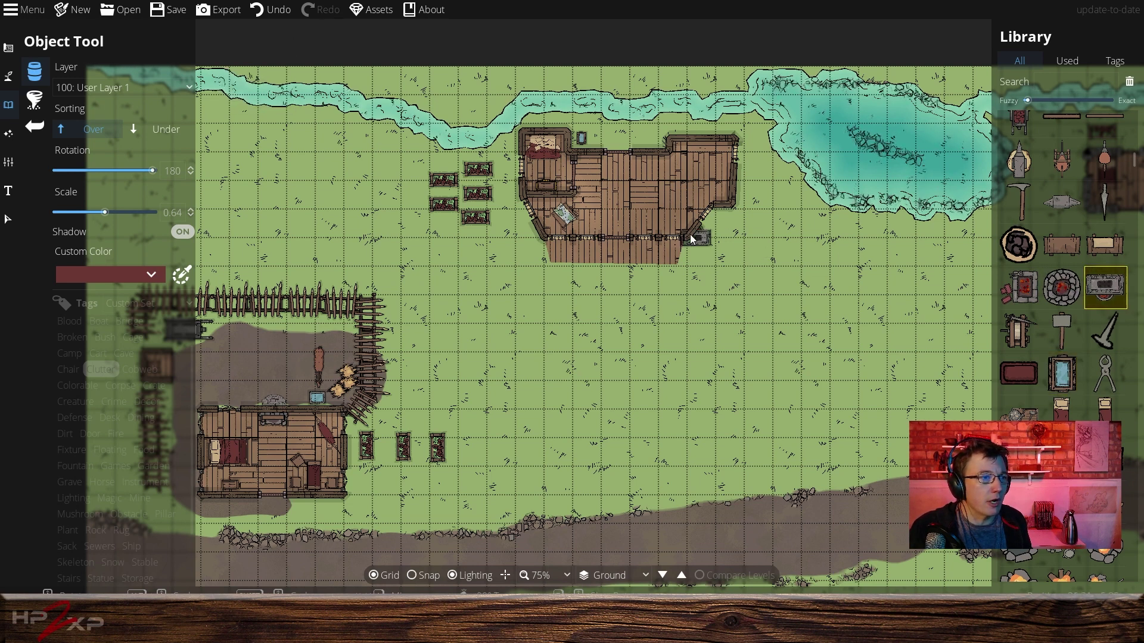
{"action": "double_click", "coordinate": [159, 171]}
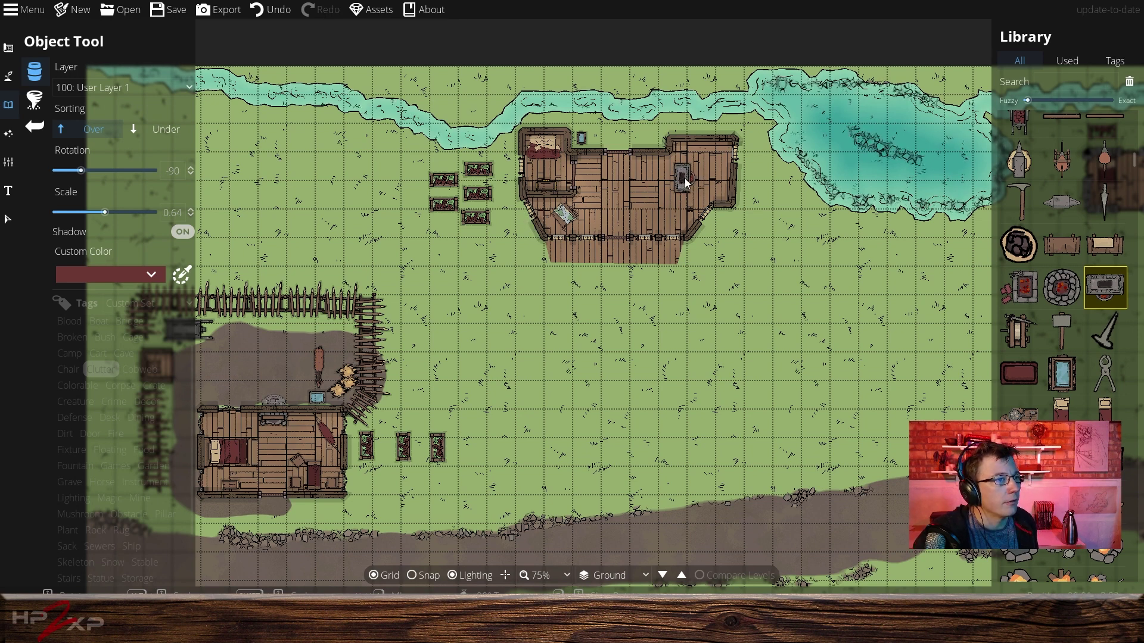
{"action": "left_click", "coordinate": [178, 171]}
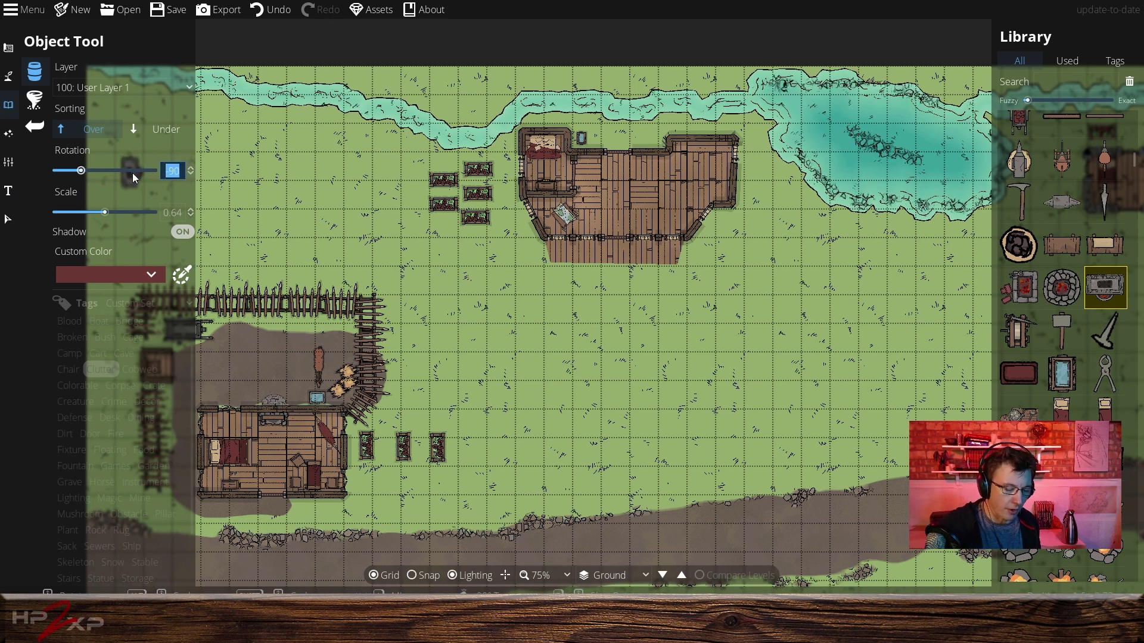
{"action": "type", "text": "90"}
{"action": "key", "text": "Return"}
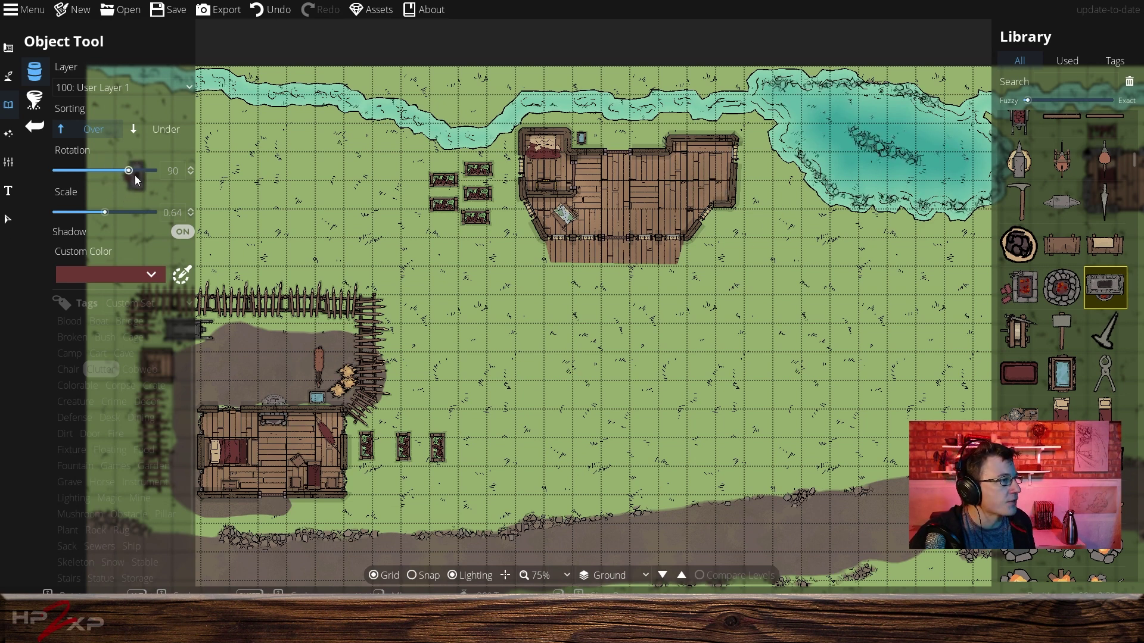
{"action": "left_click_drag", "start_coordinate": [129, 171], "coordinate": [131, 171]}
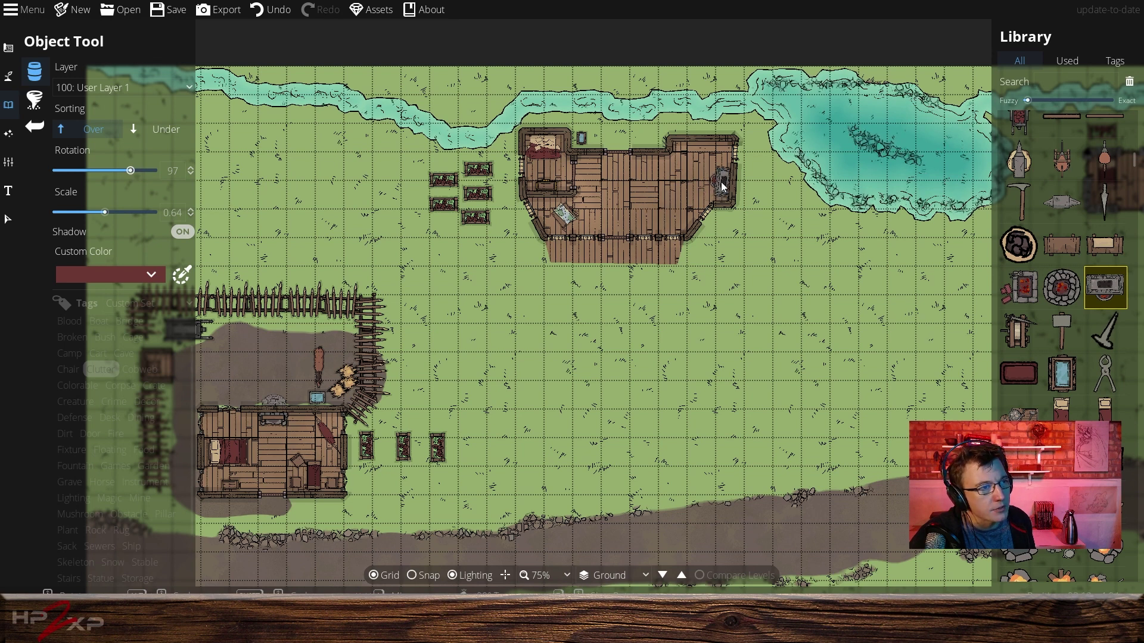
{"action": "left_click", "coordinate": [722, 185]}
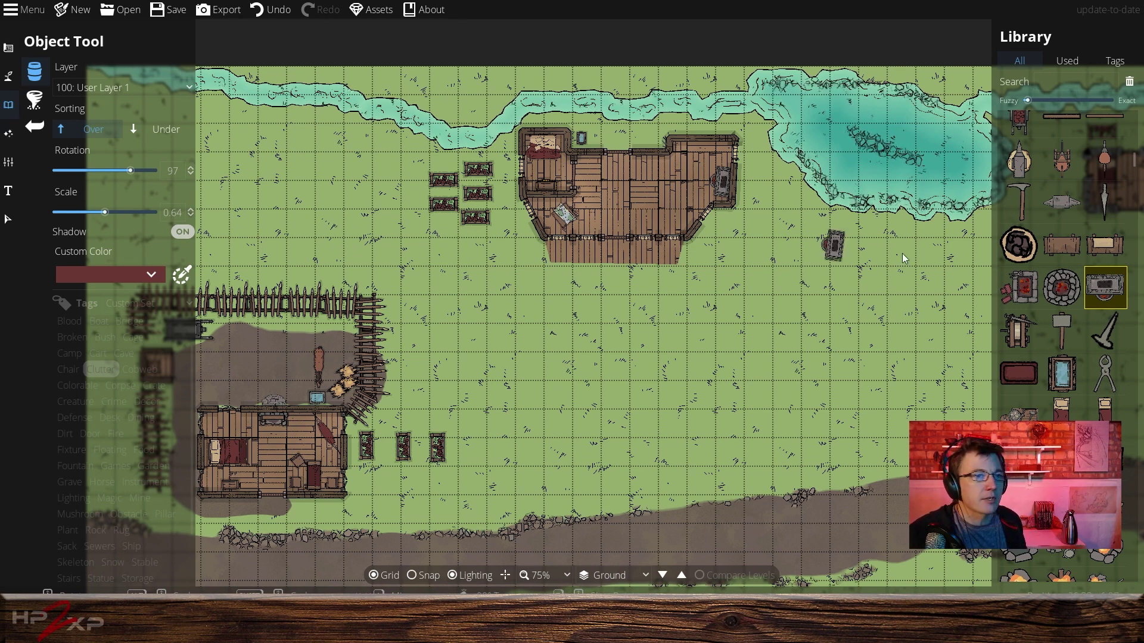
Search the object library for "table" and place a red-clothed table just west of the forge at rotation 97.
{"action": "left_click", "coordinate": [1091, 80]}
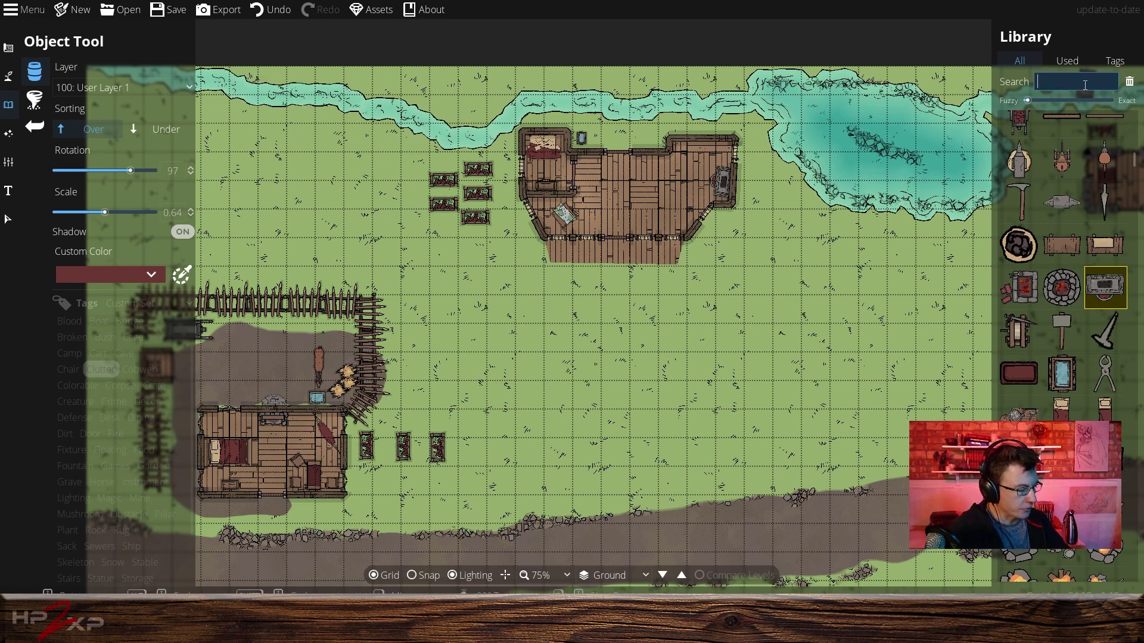
{"action": "type", "text": "table"}
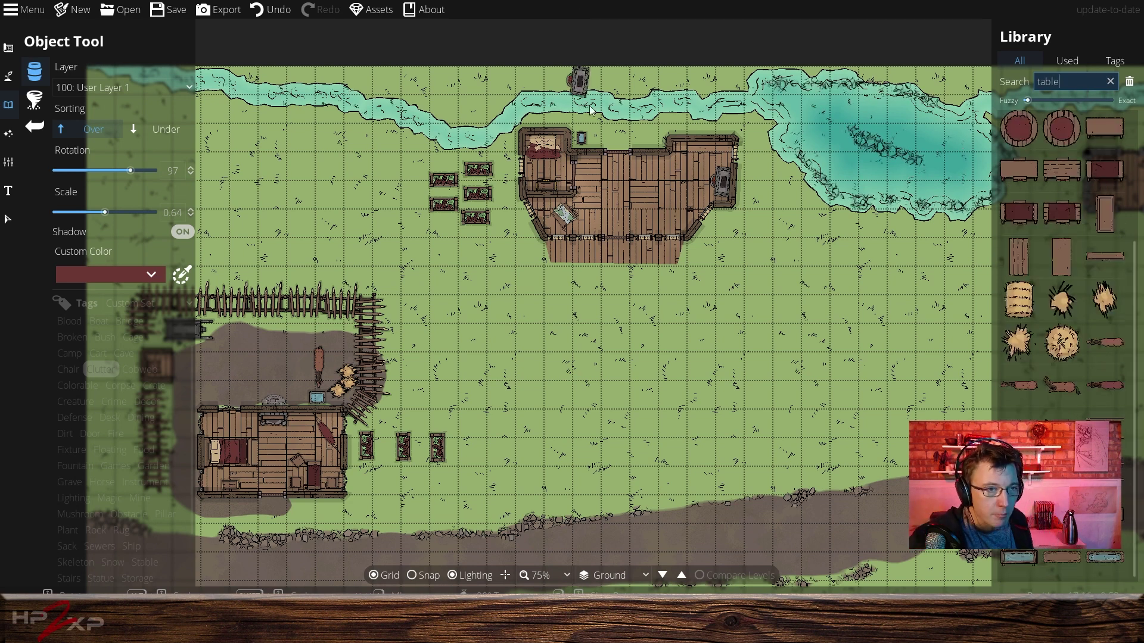
{"action": "left_click", "coordinate": [1065, 217]}
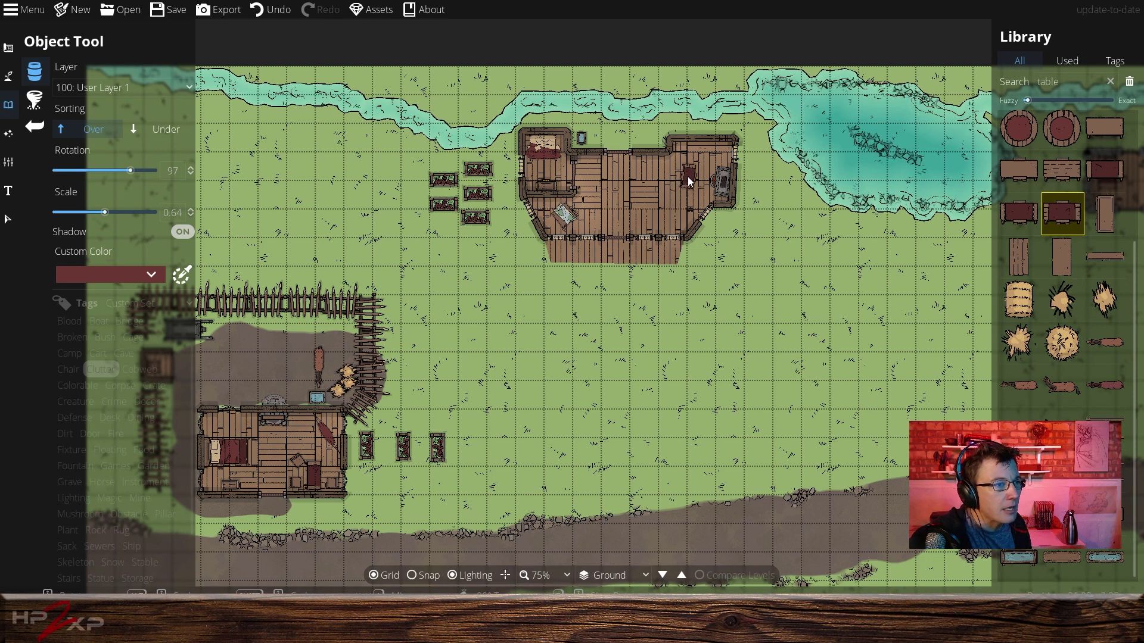
{"action": "left_click", "coordinate": [686, 179]}
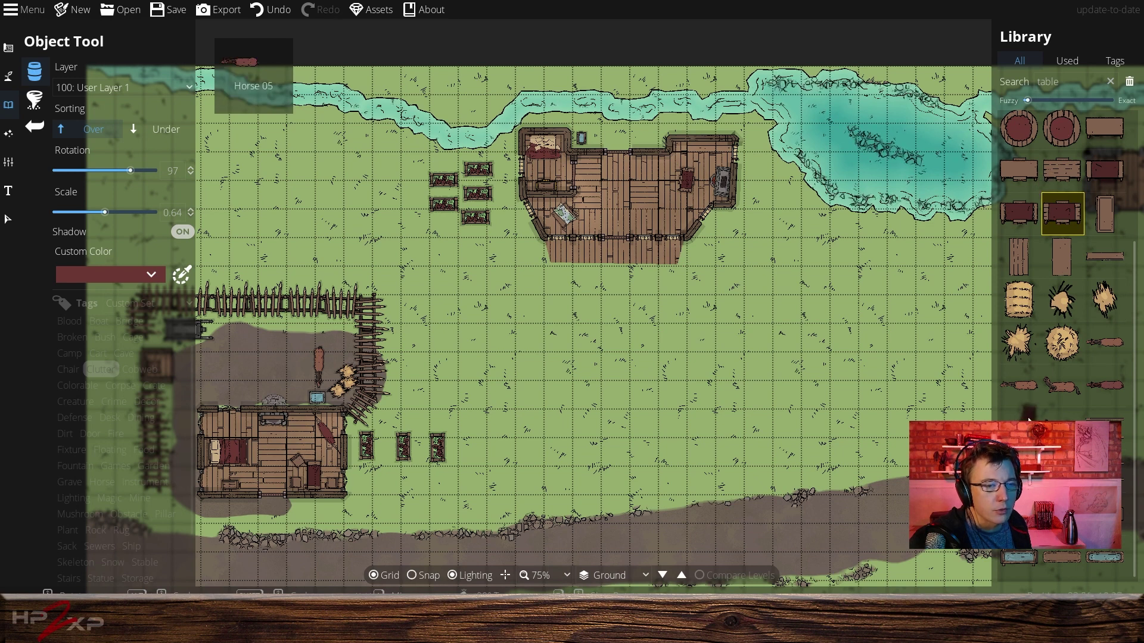
Look through the remaining tables, then search the object library for "crate" and pick a square wooden crate.
{"action": "scroll", "coordinate": [1029, 417], "scroll_direction": "up", "scroll_amount": 2}
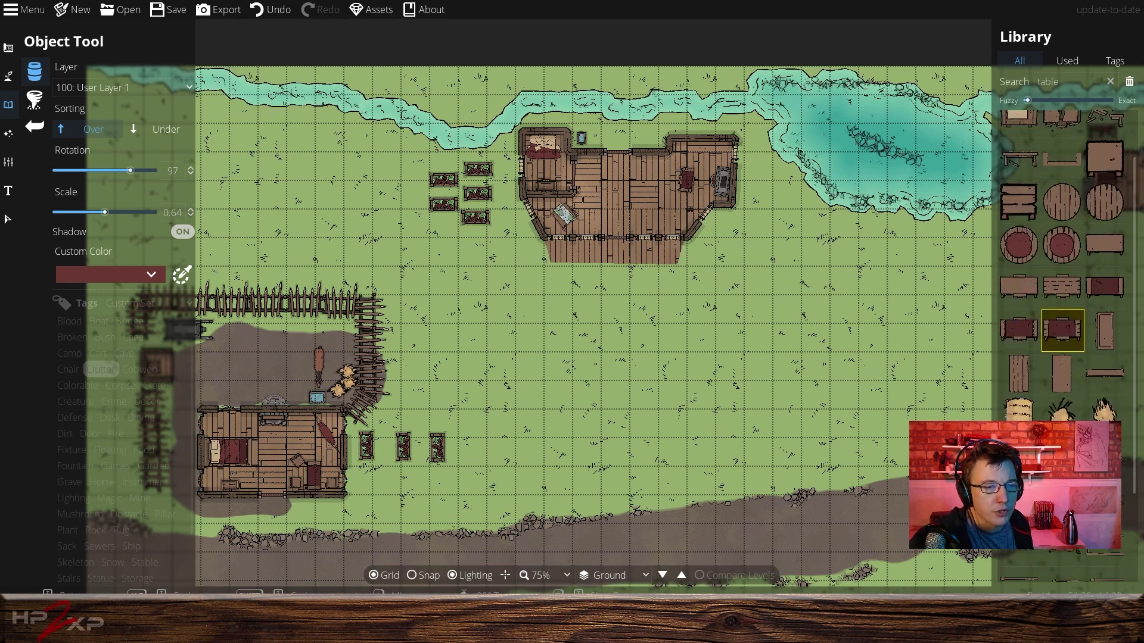
{"action": "scroll", "coordinate": [1028, 417], "scroll_direction": "up", "scroll_amount": 1}
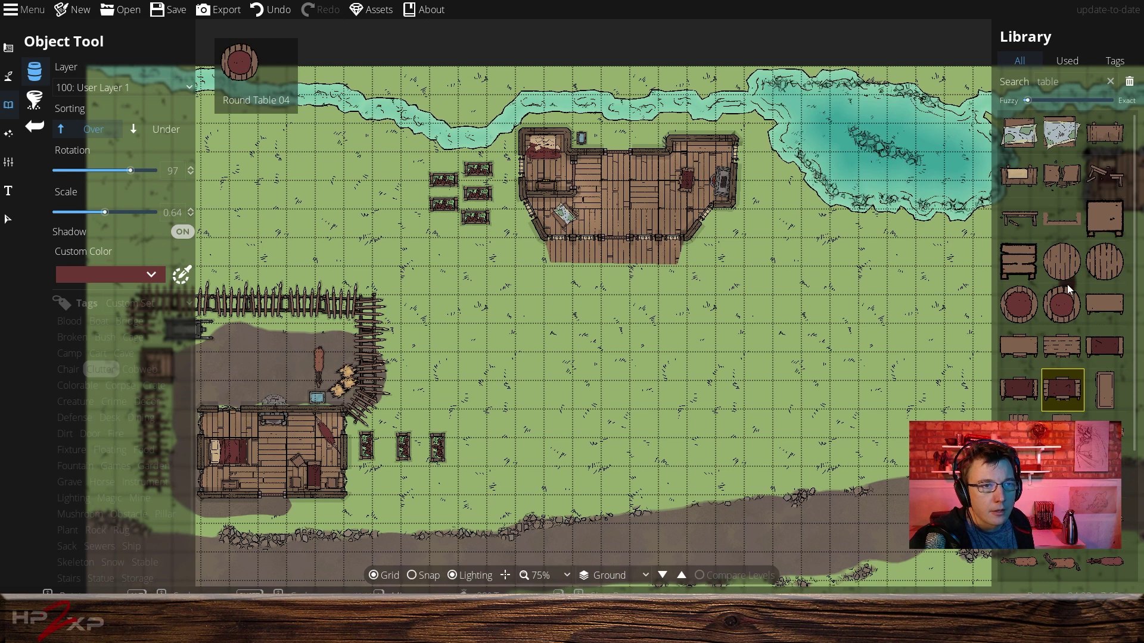
{"action": "left_click", "coordinate": [1110, 82]}
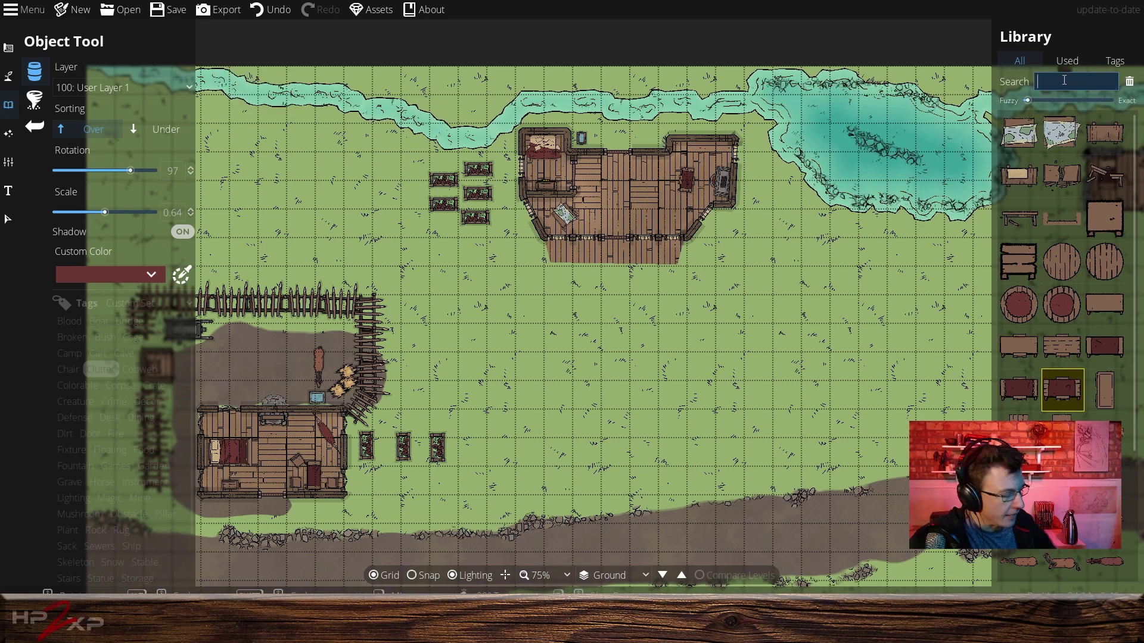
{"action": "type", "text": "crate"}
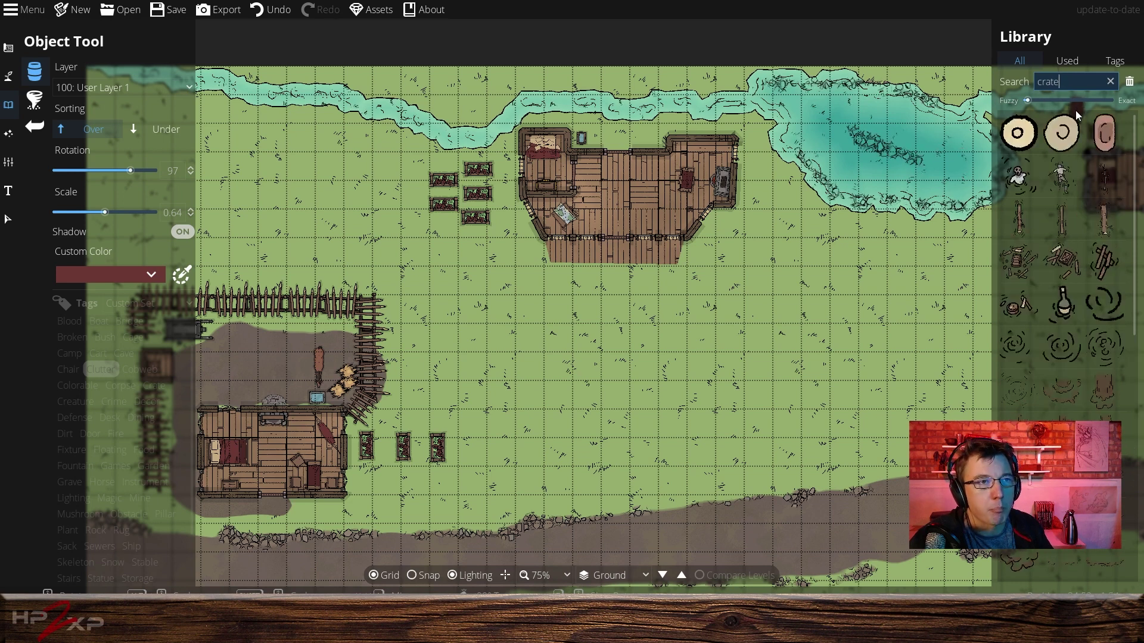
{"action": "scroll", "coordinate": [1056, 227], "scroll_direction": "down", "scroll_amount": 5}
{"action": "scroll", "coordinate": [1054, 230], "scroll_direction": "down", "scroll_amount": 2}
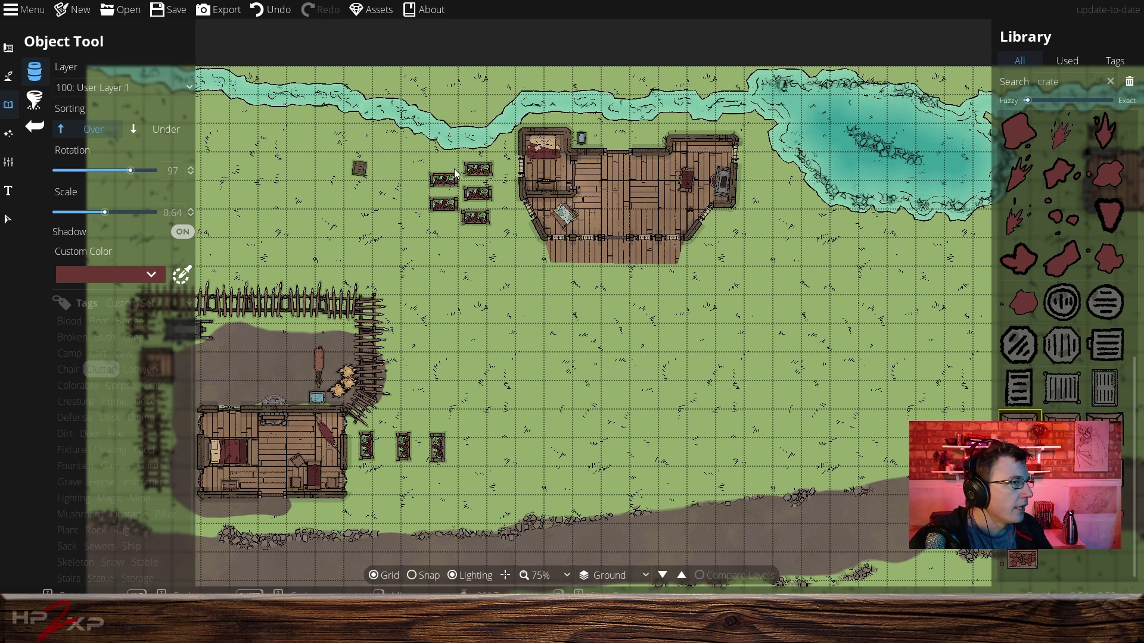
Place the crate just outside the middle of the northern house's north wall at rotation 90 and scale 0.5.
{"action": "left_click", "coordinate": [178, 172]}
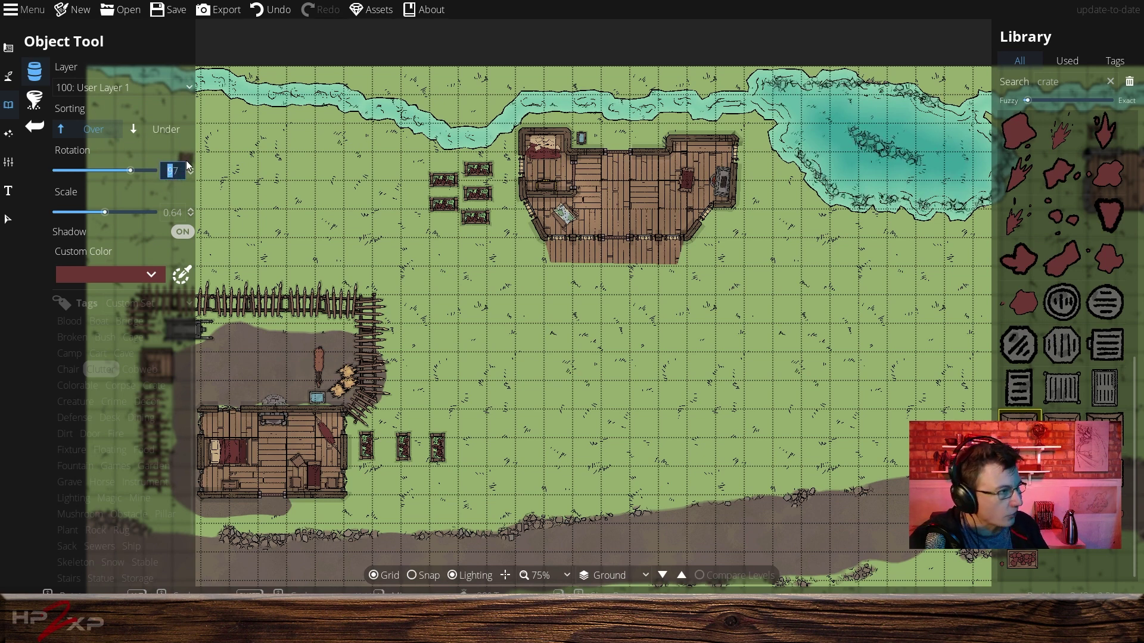
{"action": "type", "text": "90"}
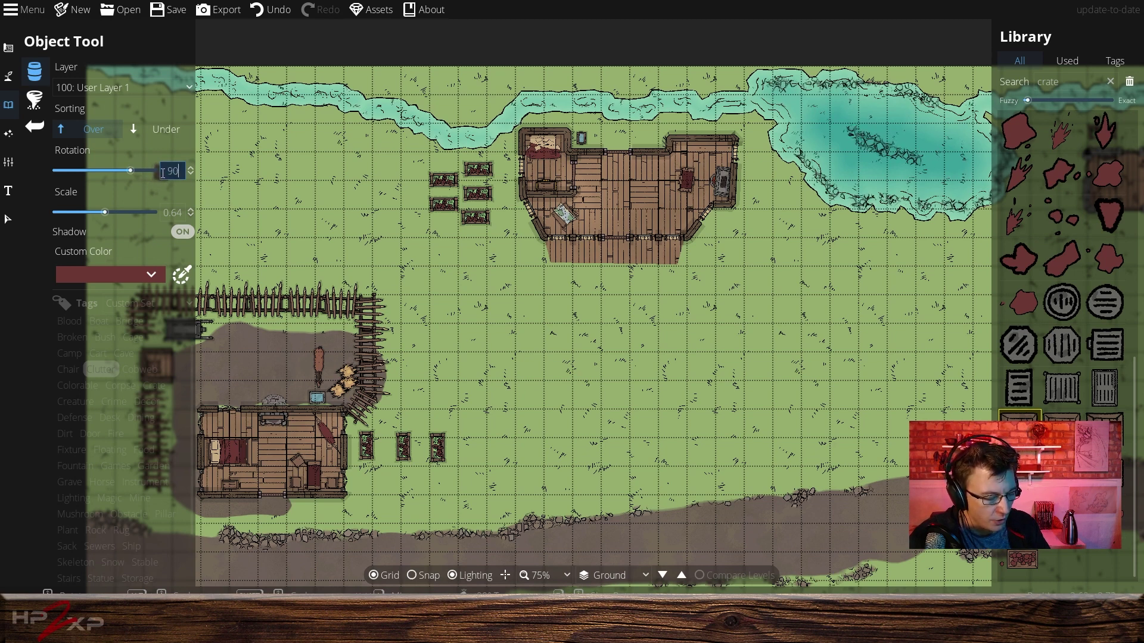
{"action": "key", "text": "Return"}
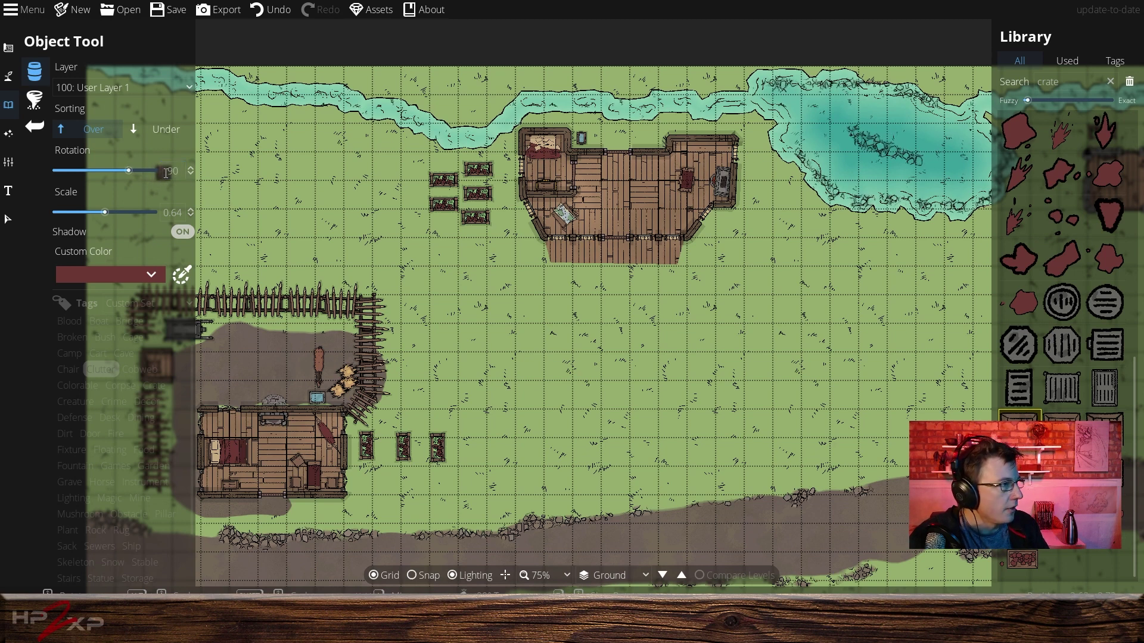
{"action": "left_click", "coordinate": [181, 214]}
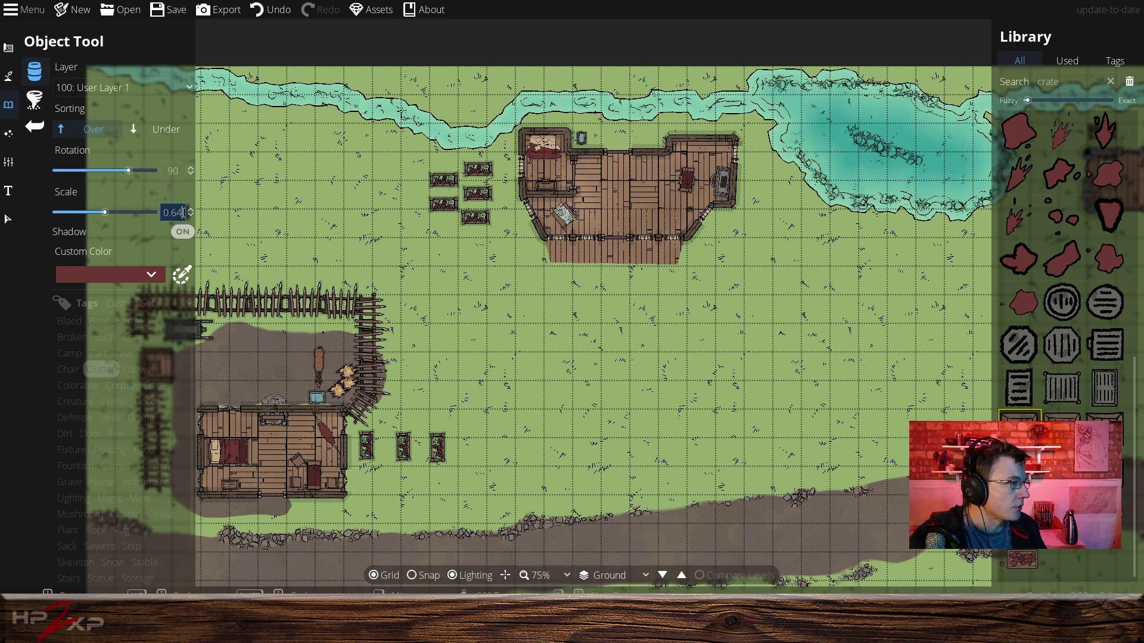
{"action": "left_click_drag", "start_coordinate": [182, 213], "coordinate": [153, 210]}
{"action": "type", "text": "1"}
{"action": "key", "text": "Return"}
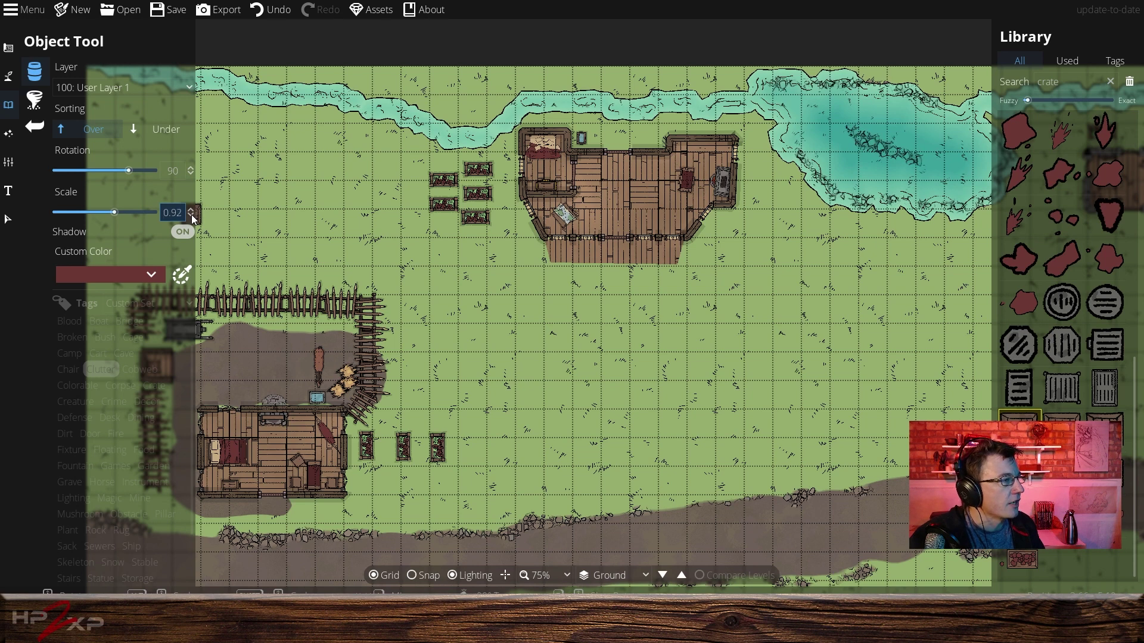
{"action": "scroll", "coordinate": [191, 214], "scroll_direction": "down", "scroll_amount": 3}
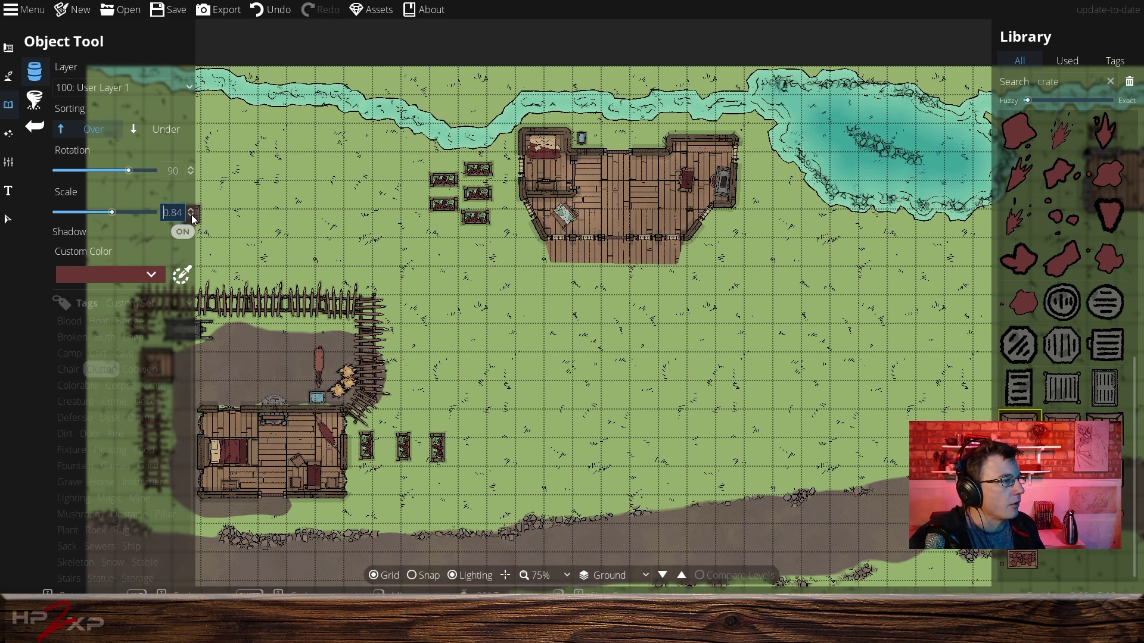
{"action": "scroll", "coordinate": [191, 214], "scroll_direction": "down", "scroll_amount": 2}
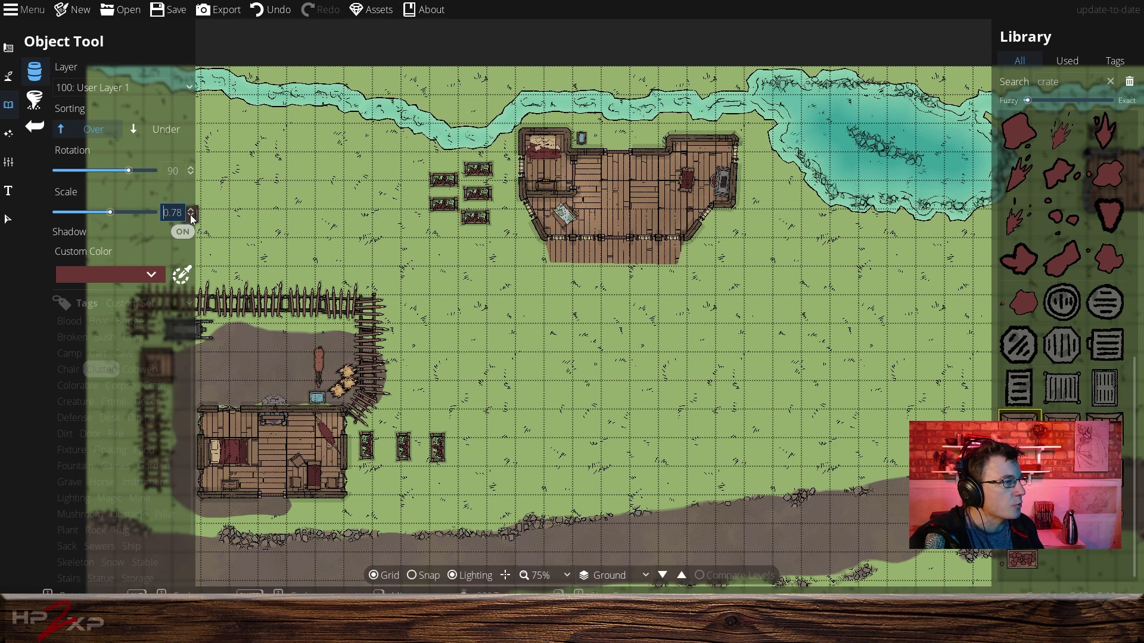
{"action": "scroll", "coordinate": [191, 215], "scroll_direction": "down", "scroll_amount": 3}
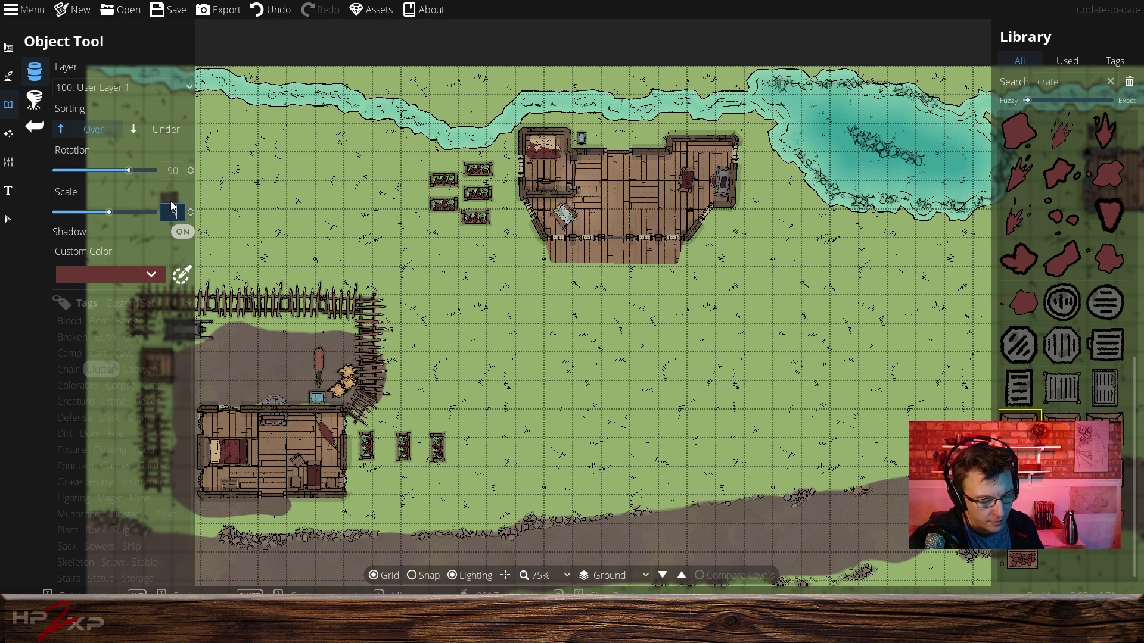
{"action": "key", "text": "Return"}
{"action": "left_click", "coordinate": [632, 147]}
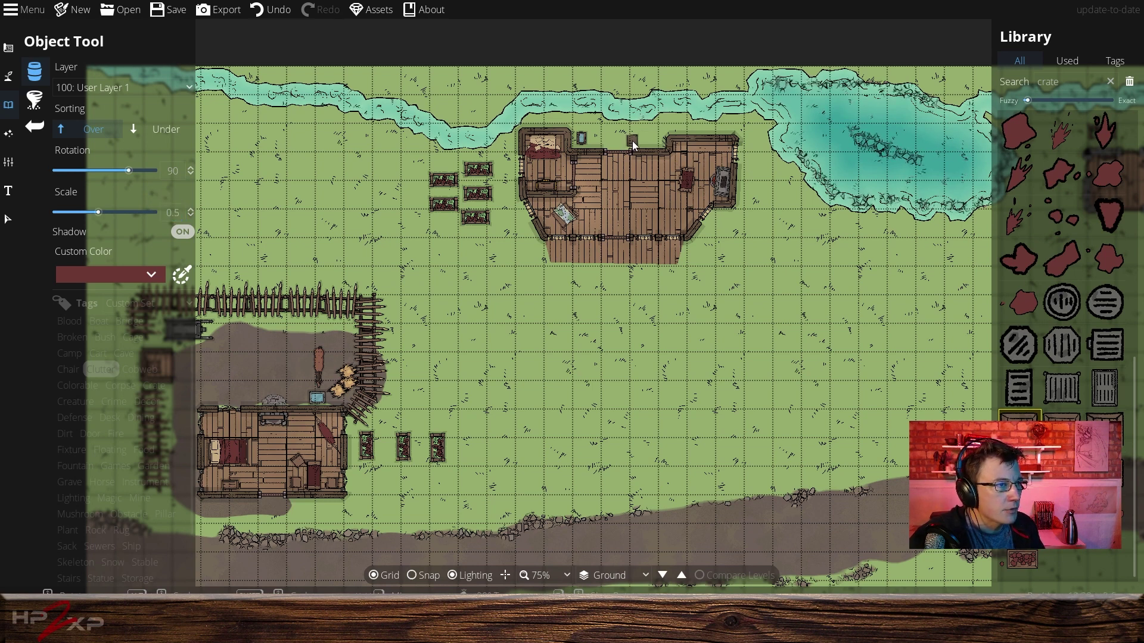
Place a second square crate beside the first outside the northern house's north wall, and two more crates just inside that wall.
{"action": "left_click", "coordinate": [647, 146]}
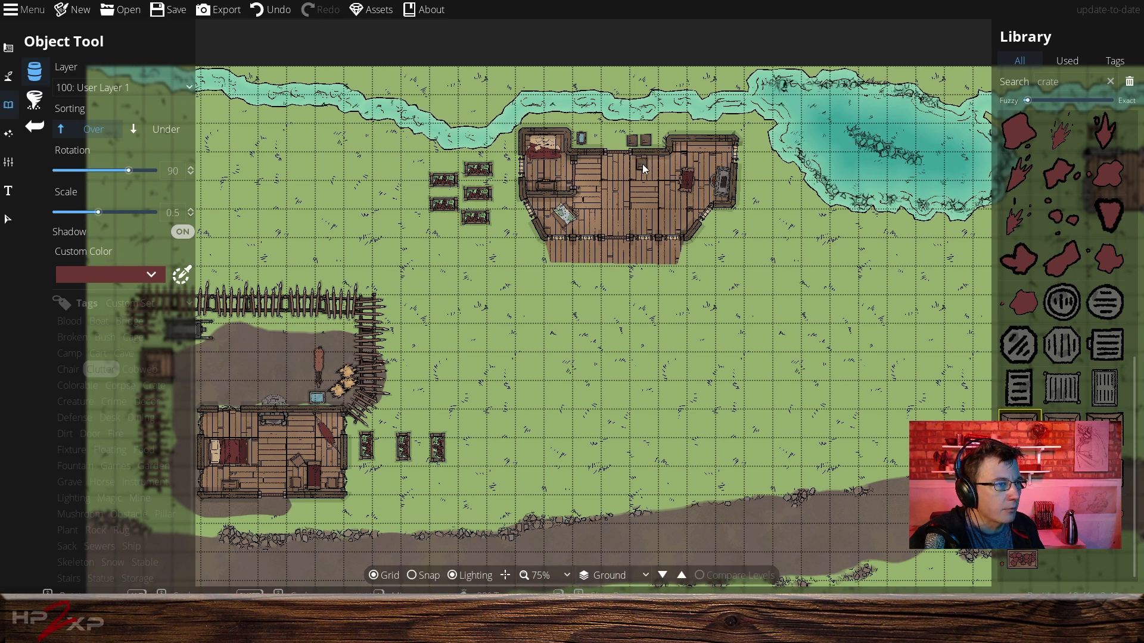
{"action": "left_click", "coordinate": [642, 163]}
{"action": "left_click", "coordinate": [655, 164]}
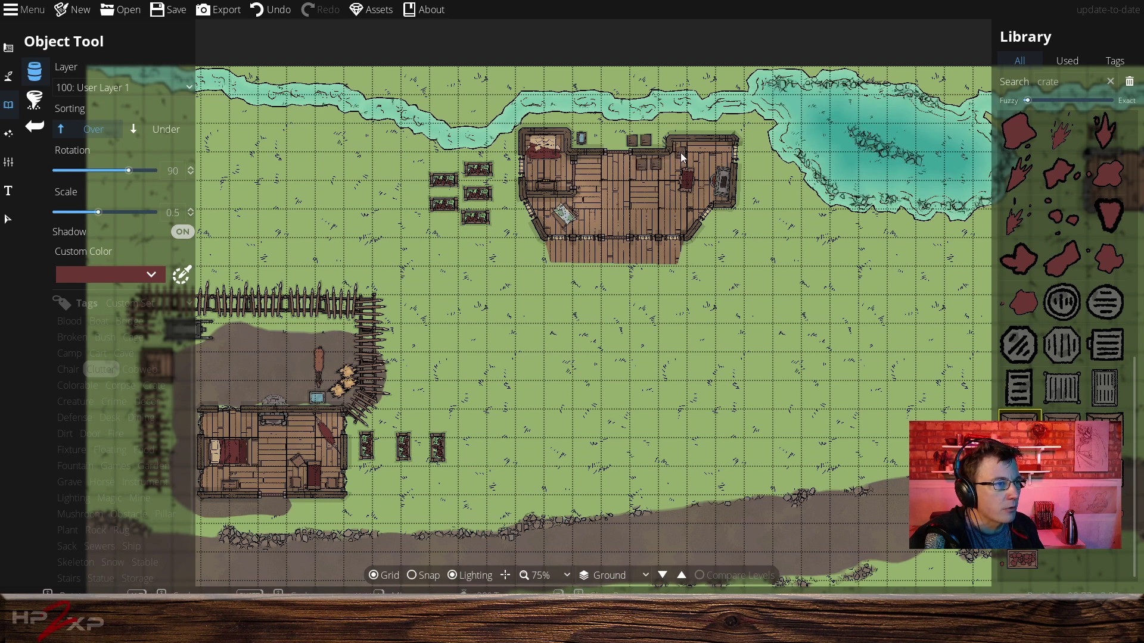
{"action": "left_click", "coordinate": [681, 152]}
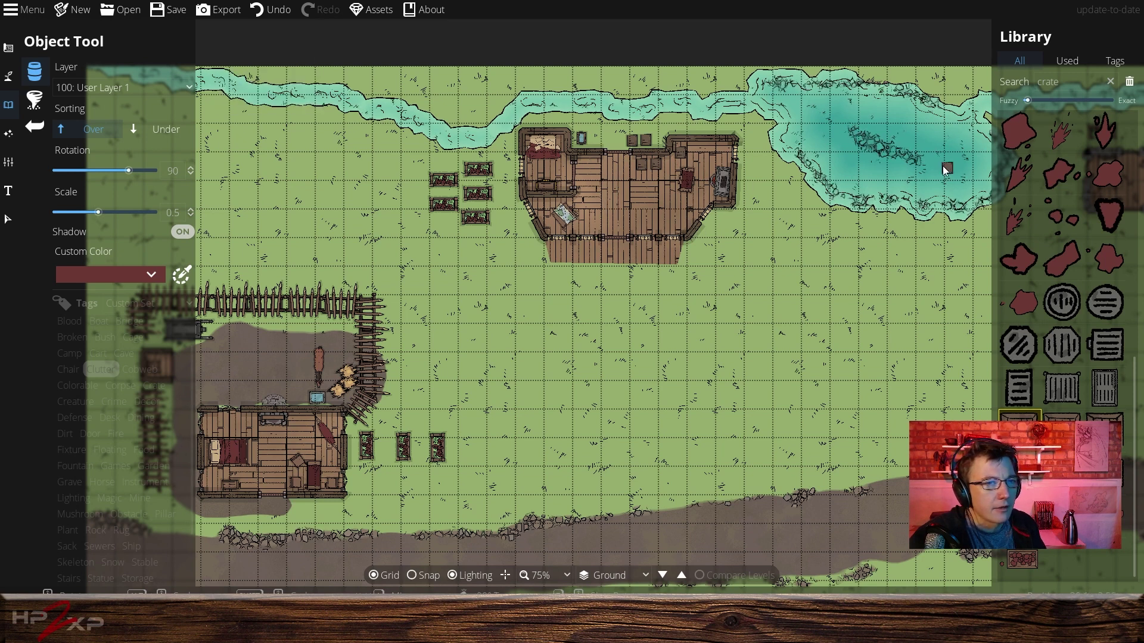
Search the object library for "hammok", try a red hammock beside the northern house's forge at rotation 131, and undo its placement.
{"action": "left_click", "coordinate": [1110, 81]}
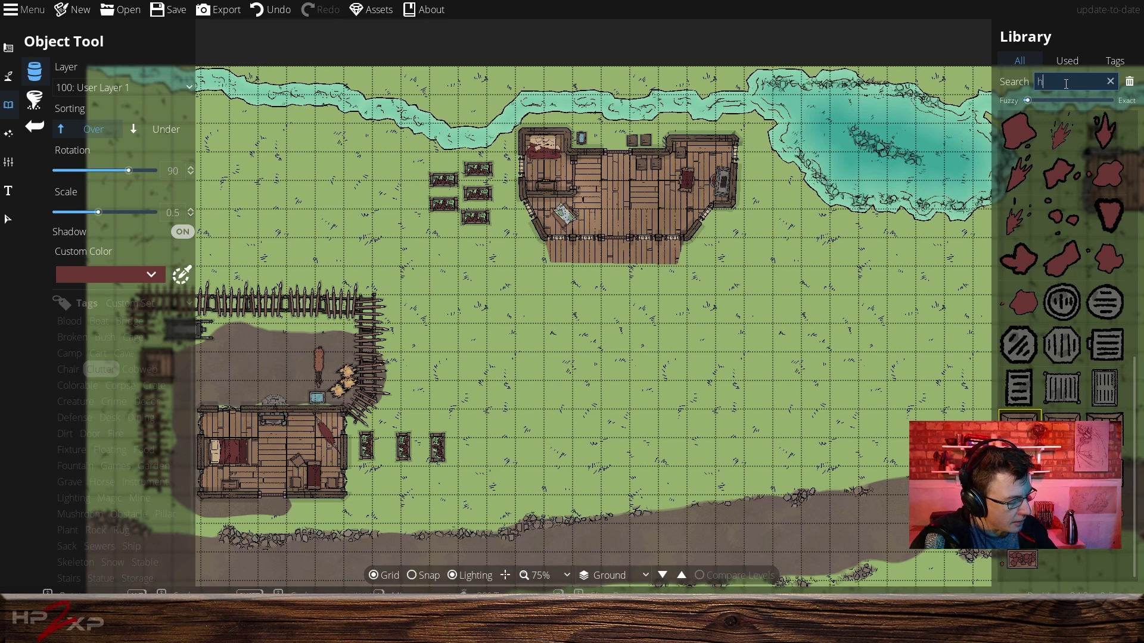
{"action": "type", "text": "hammo"}
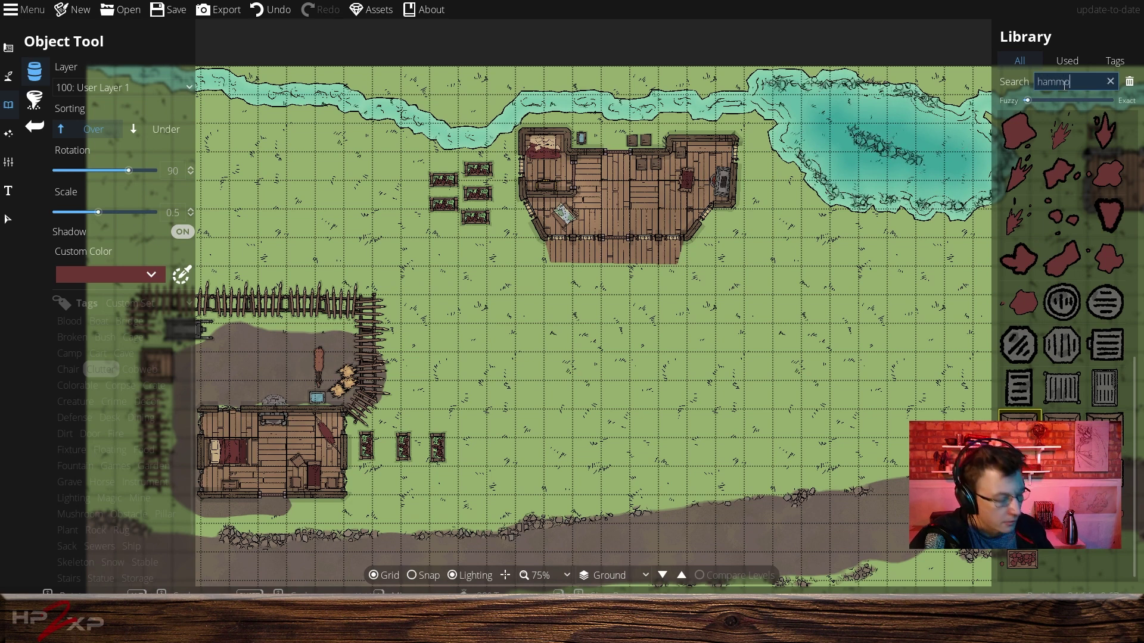
{"action": "type", "text": "k"}
{"action": "mouse_move", "coordinate": [1080, 141]}
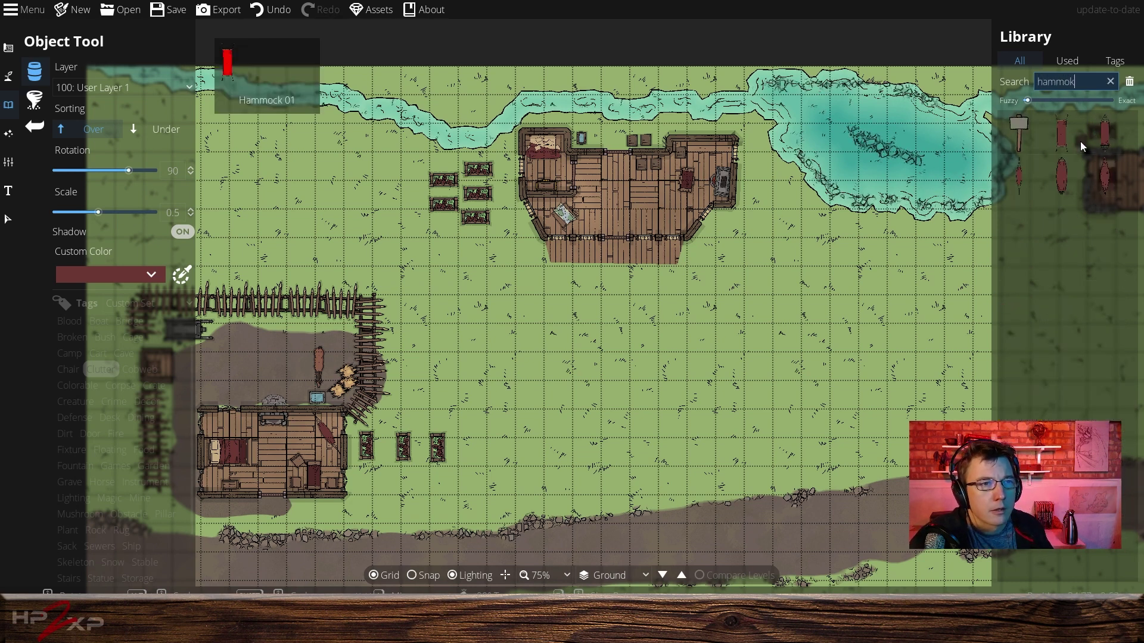
{"action": "left_click", "coordinate": [1067, 174]}
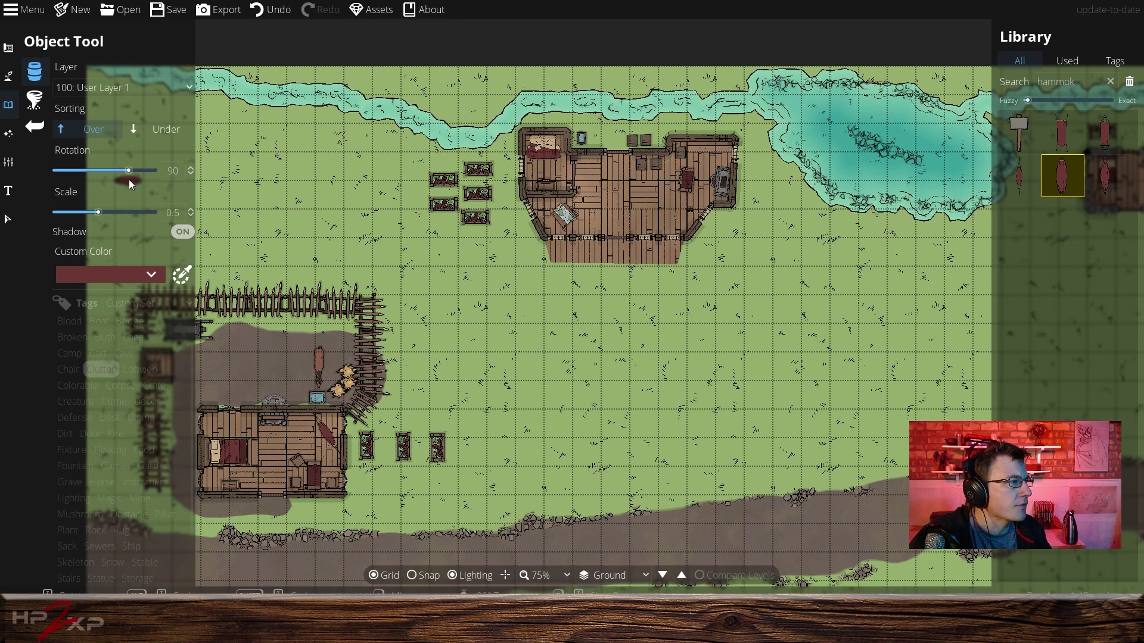
{"action": "left_click_drag", "start_coordinate": [129, 172], "coordinate": [138, 173]}
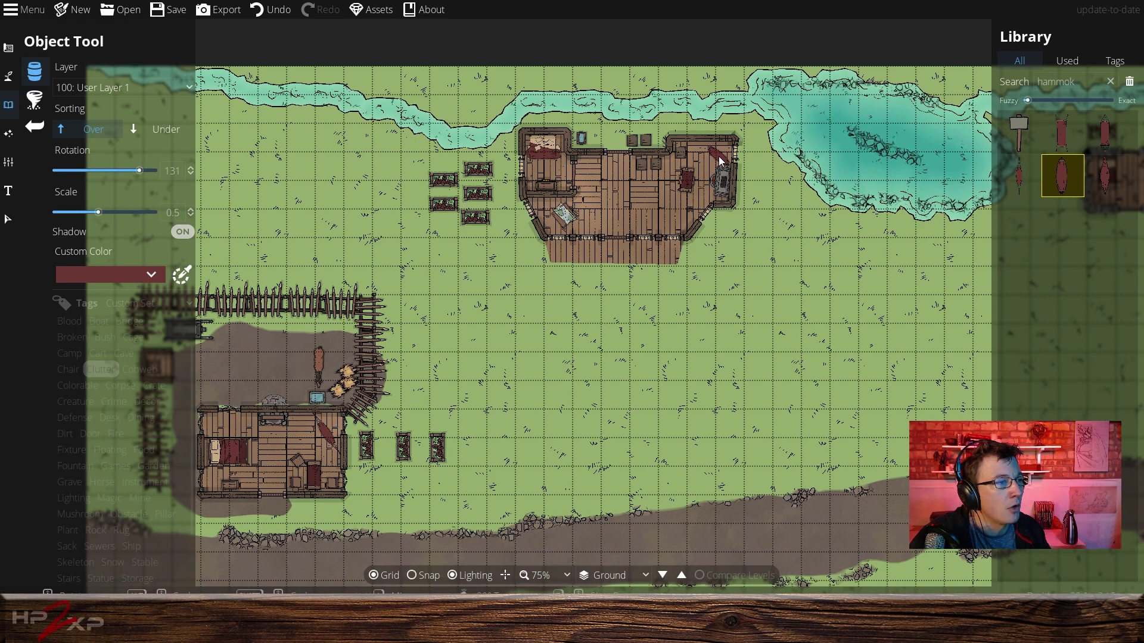
{"action": "left_click", "coordinate": [720, 157]}
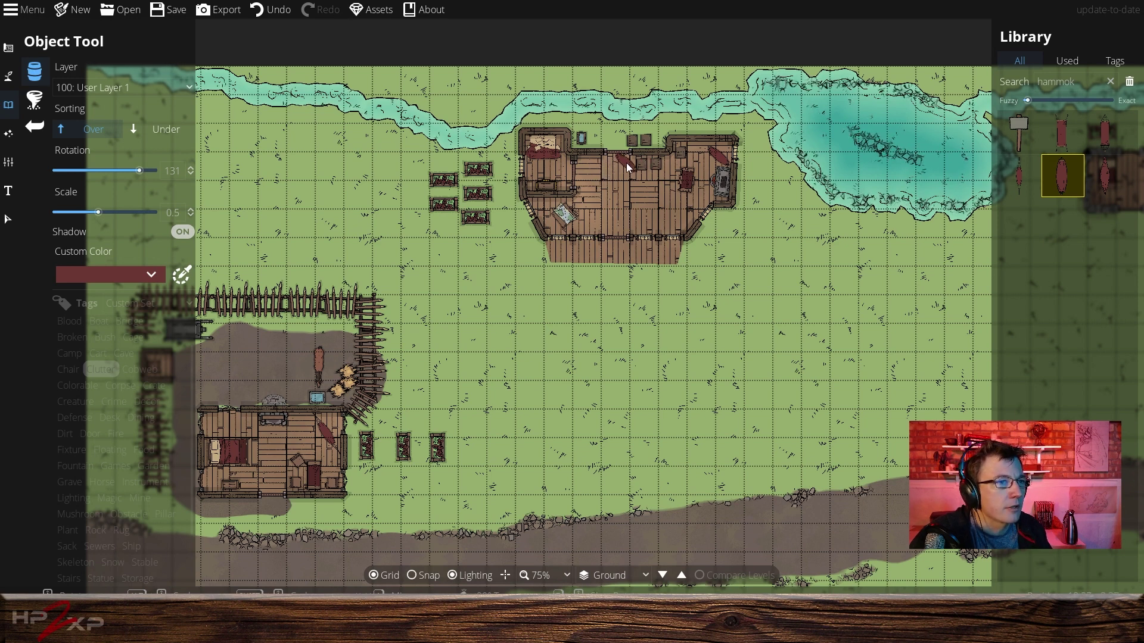
{"action": "key", "text": "ctrl+z"}
Search the object library for "bed", place a red bed in the northern house's southeast corner at rotation 131, and switch to the Portal Tool.
{"action": "mouse_move", "coordinate": [1032, 144]}
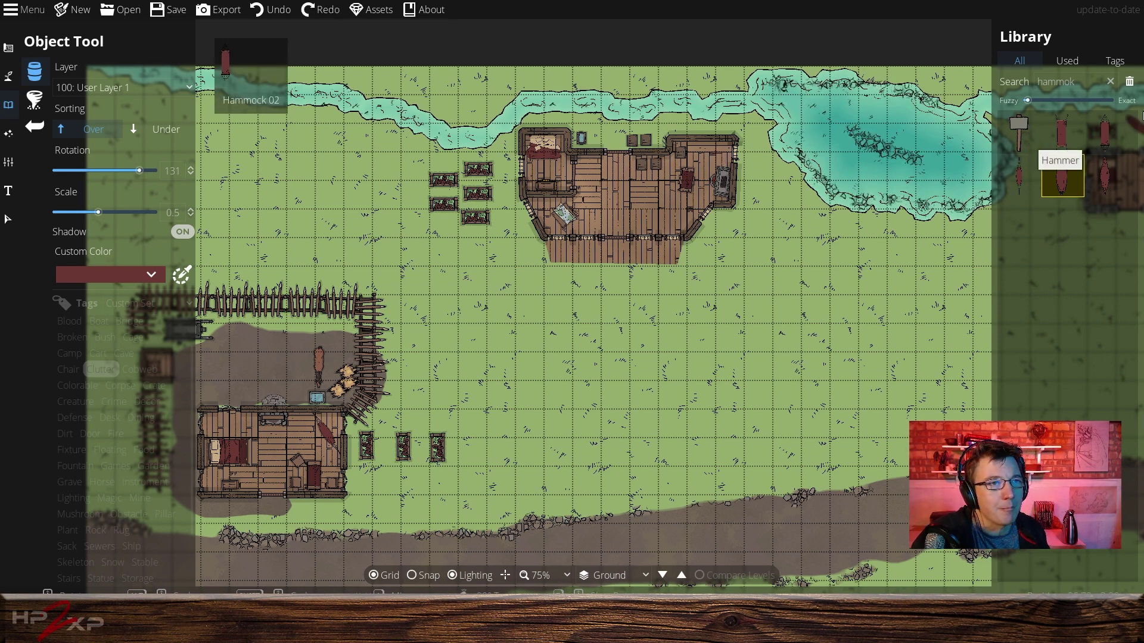
{"action": "left_click", "coordinate": [1085, 83]}
{"action": "key", "text": "ctrl+a"}
{"action": "key", "text": "BackSpace"}
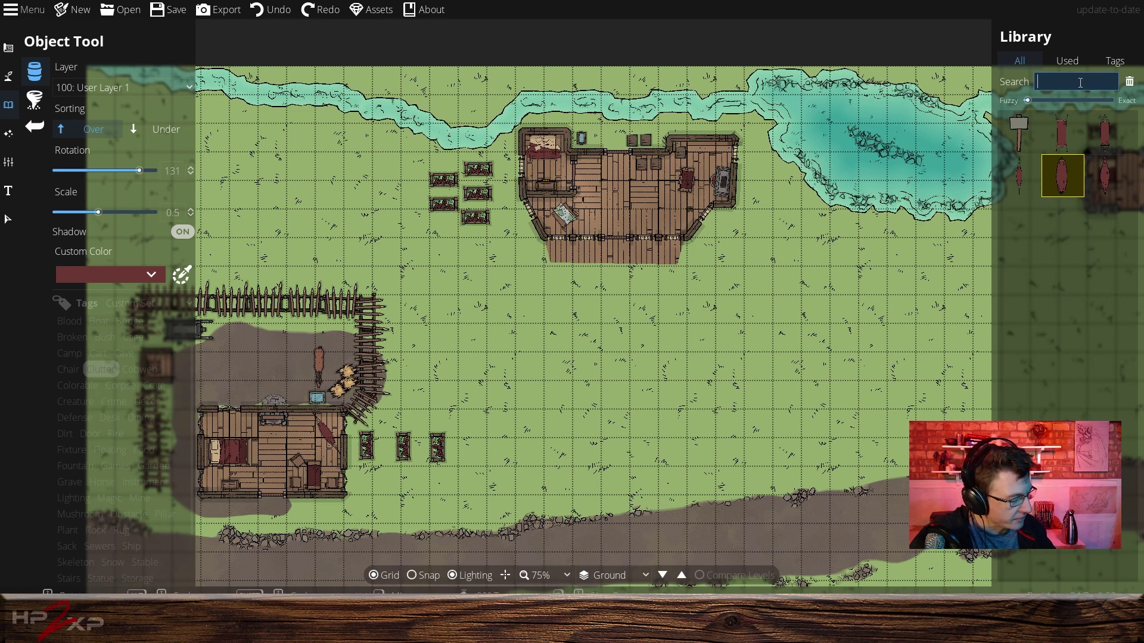
{"action": "type", "text": "bed"}
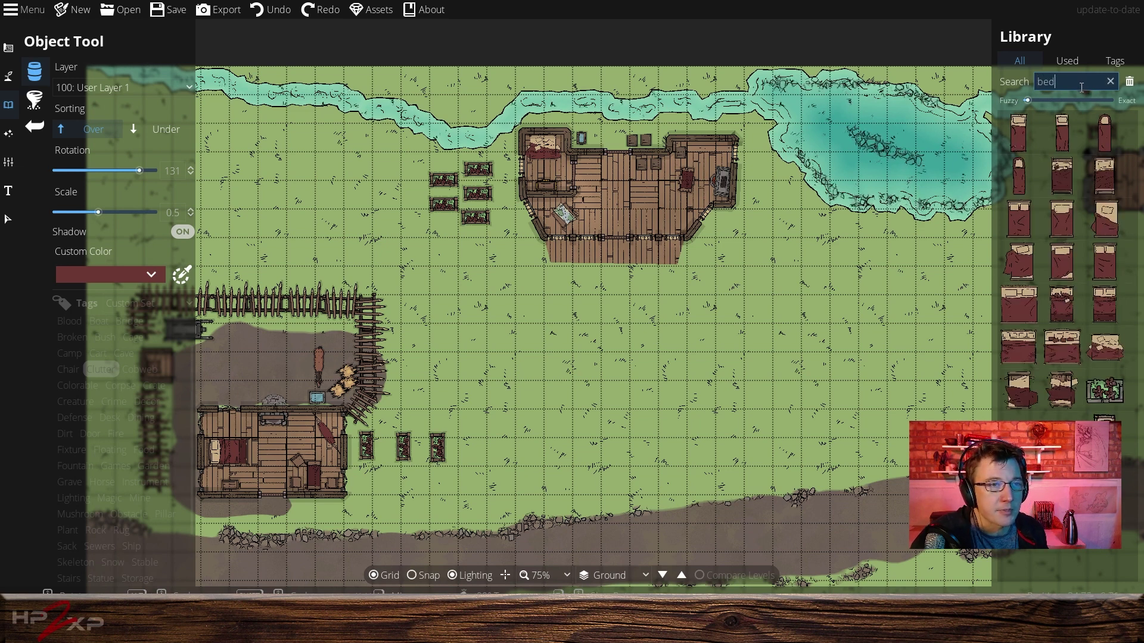
{"action": "mouse_move", "coordinate": [1069, 221]}
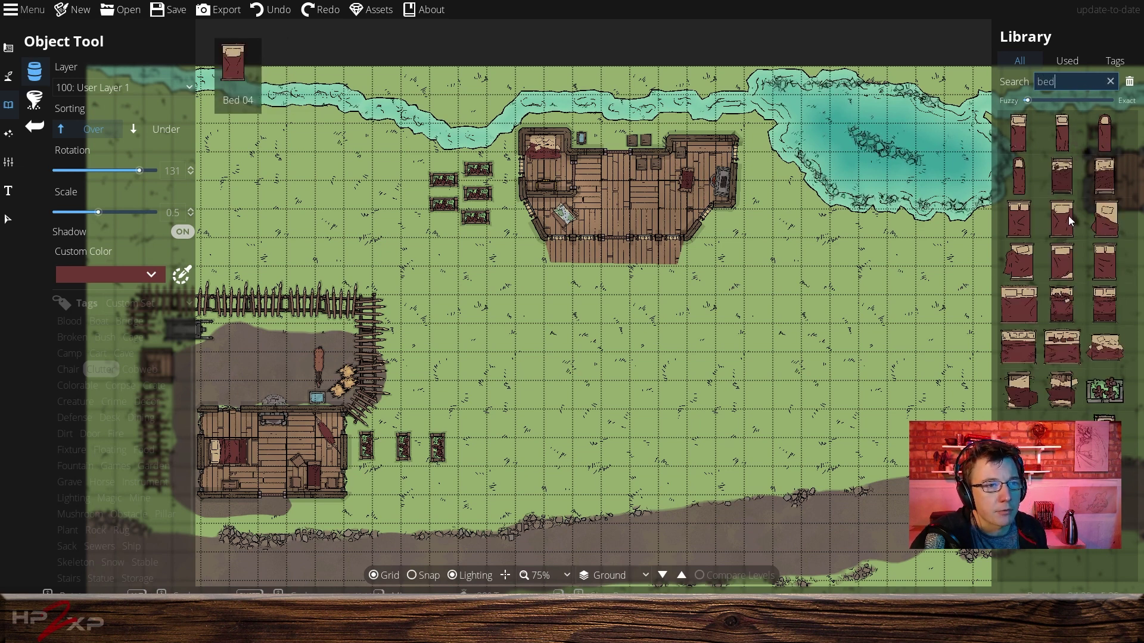
{"action": "left_click", "coordinate": [1058, 178]}
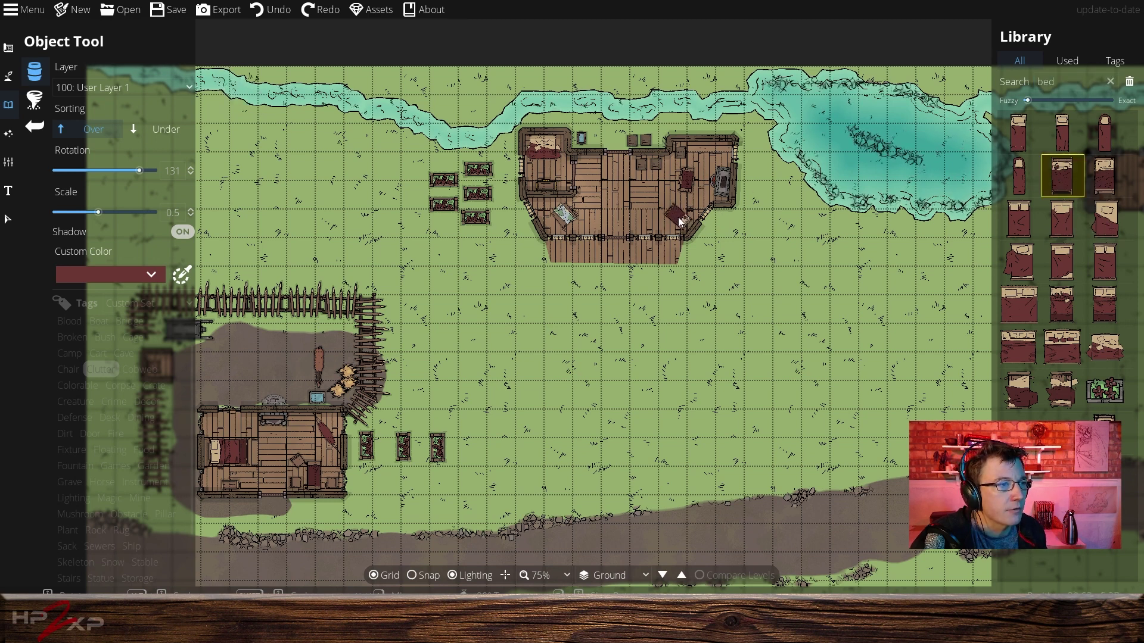
{"action": "left_click", "coordinate": [678, 217]}
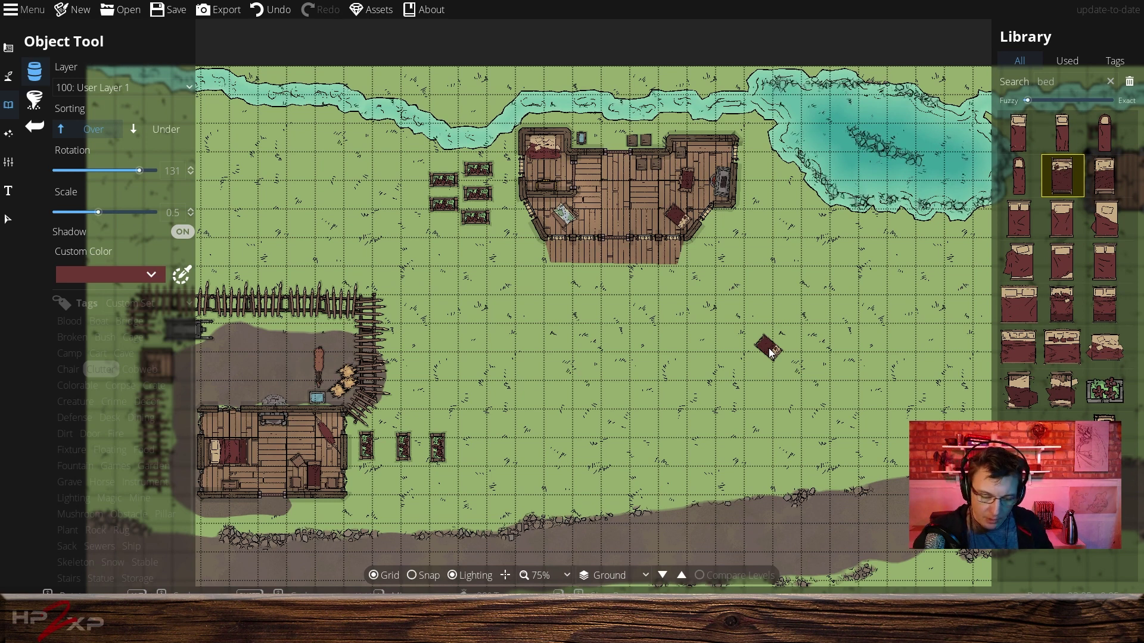
{"action": "left_click_drag", "start_coordinate": [769, 353], "coordinate": [475, 375]}
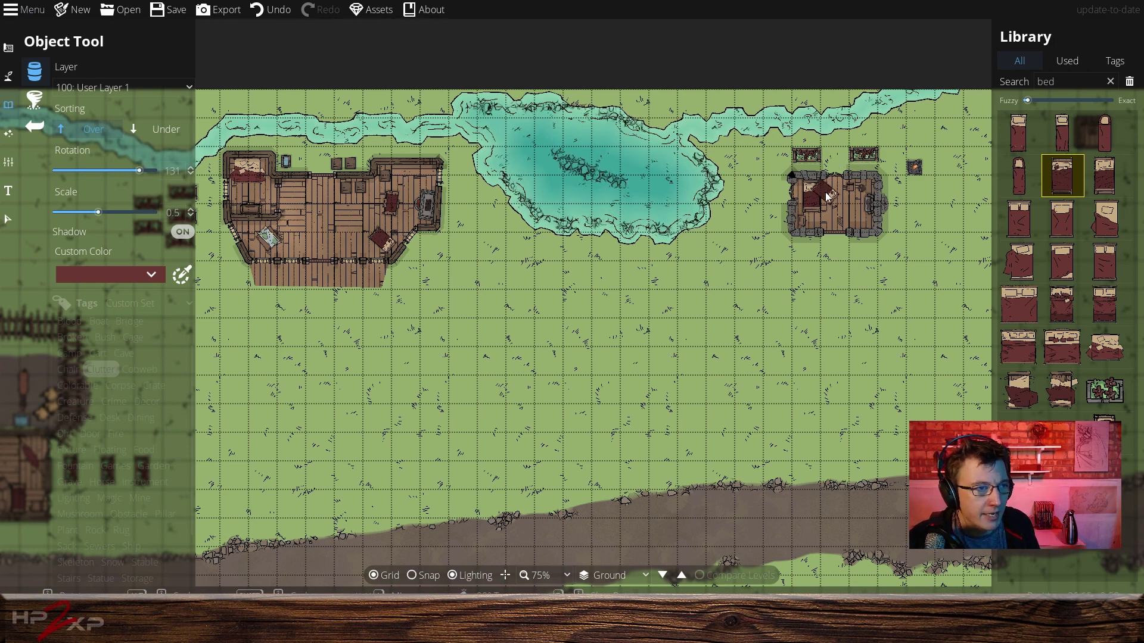
{"action": "left_click", "coordinate": [7, 48]}
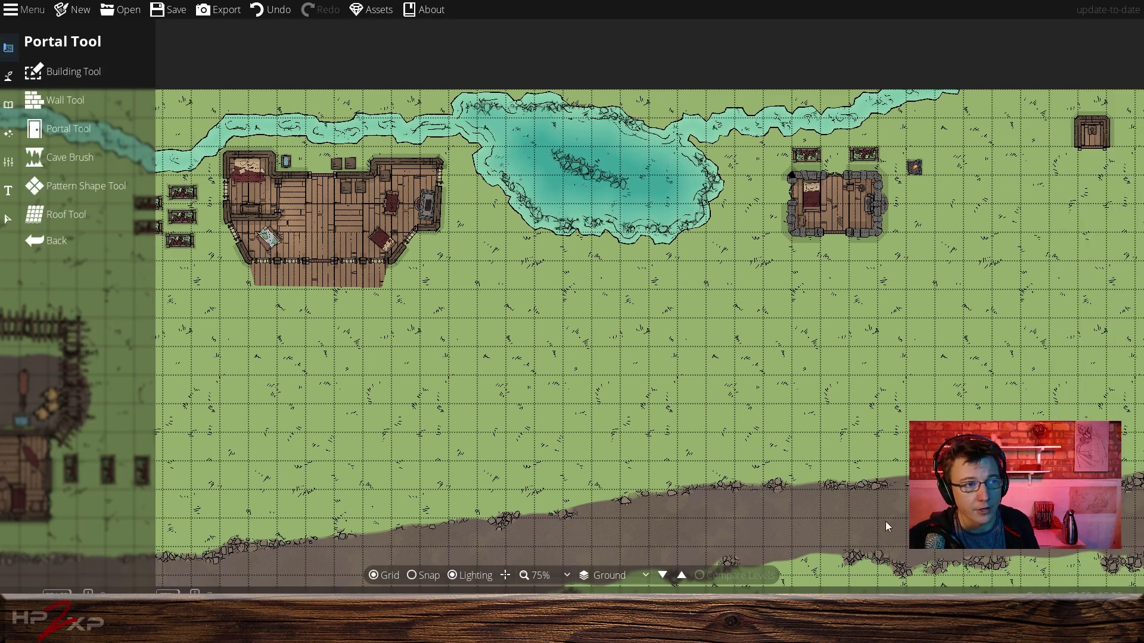
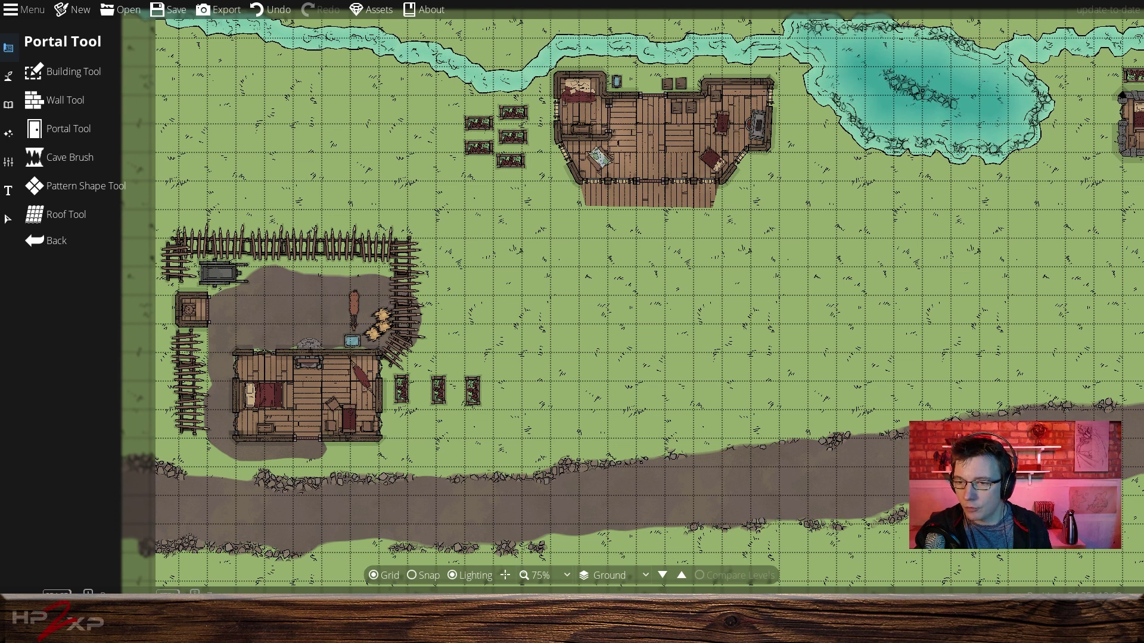
Switch to the Chrome browser and search Google for "baby names meaning slave".
{"action": "key", "text": "alt+Tab"}
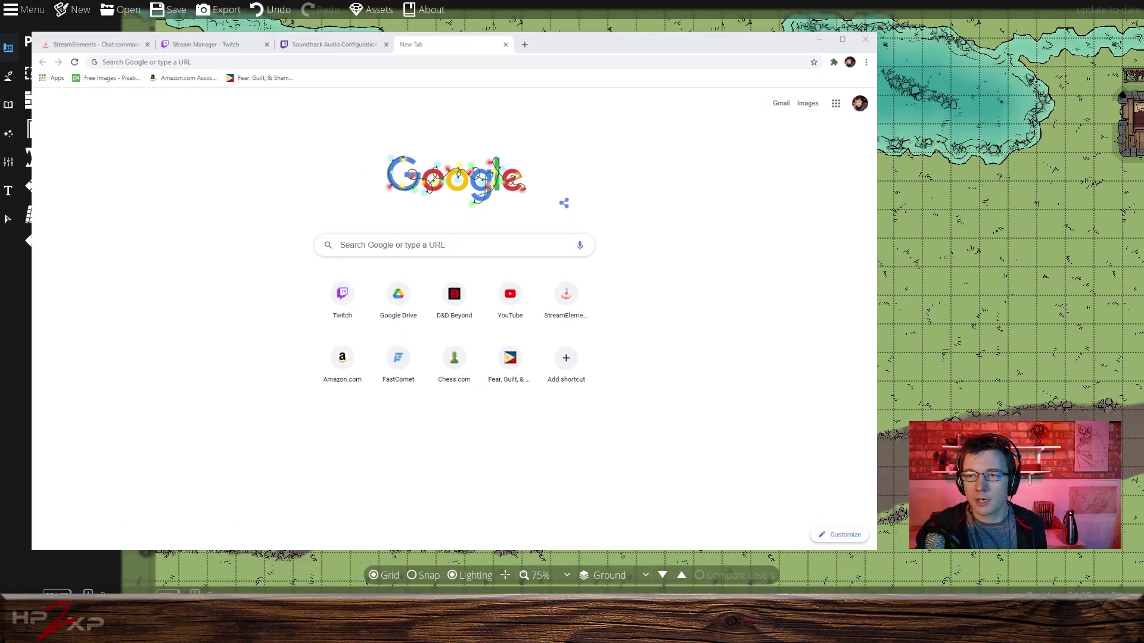
{"action": "left_click", "coordinate": [331, 245]}
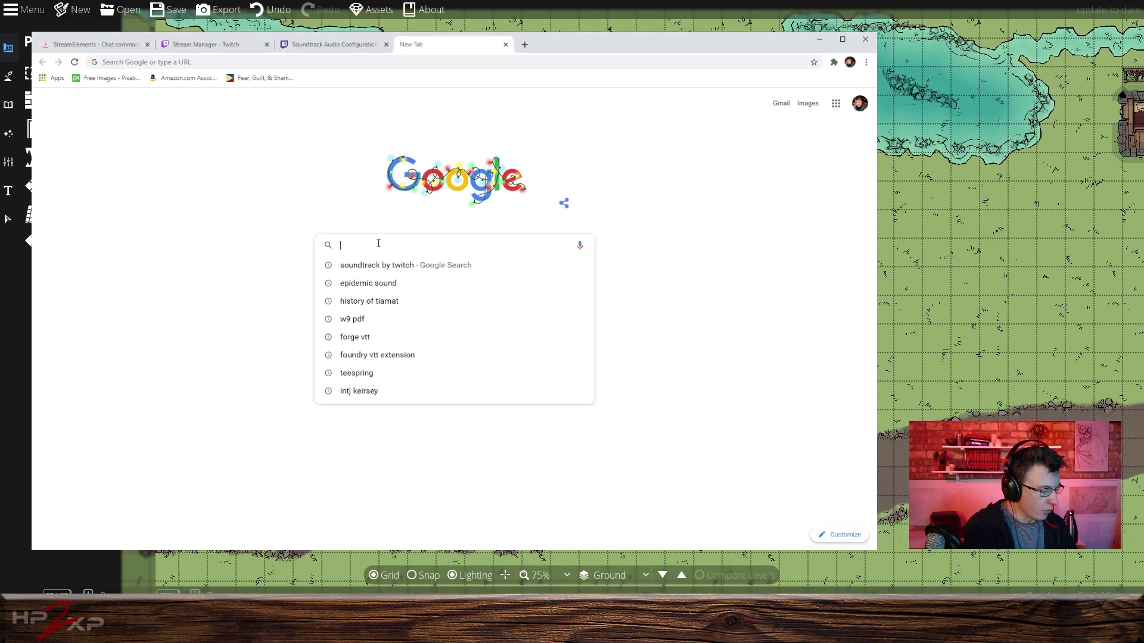
{"action": "type", "text": "baby name"}
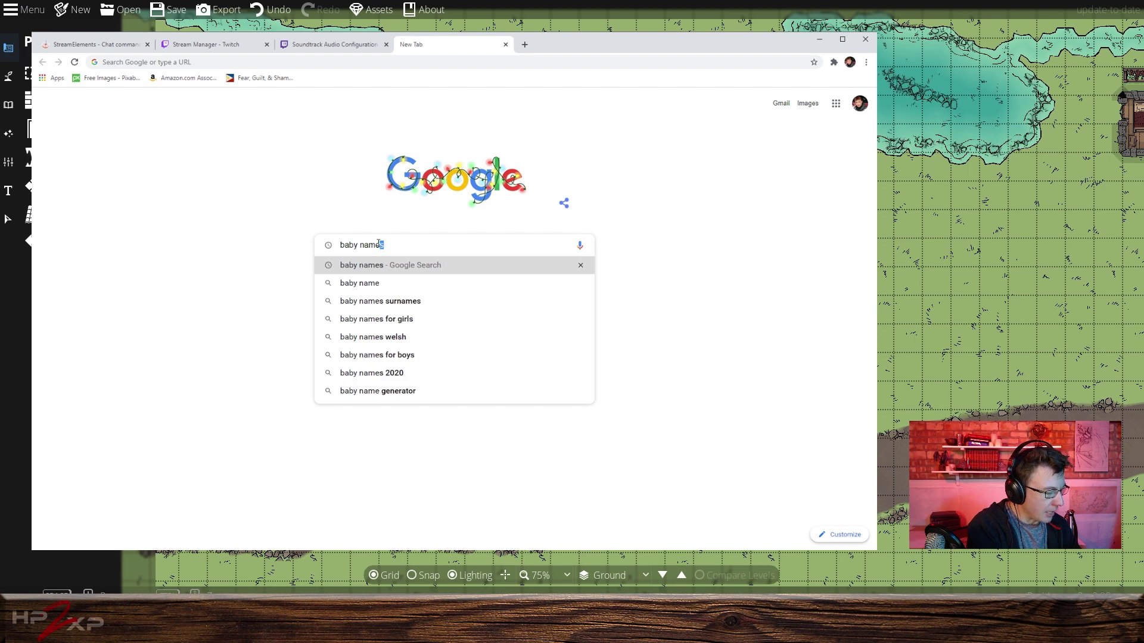
{"action": "type", "text": "s meaning"}
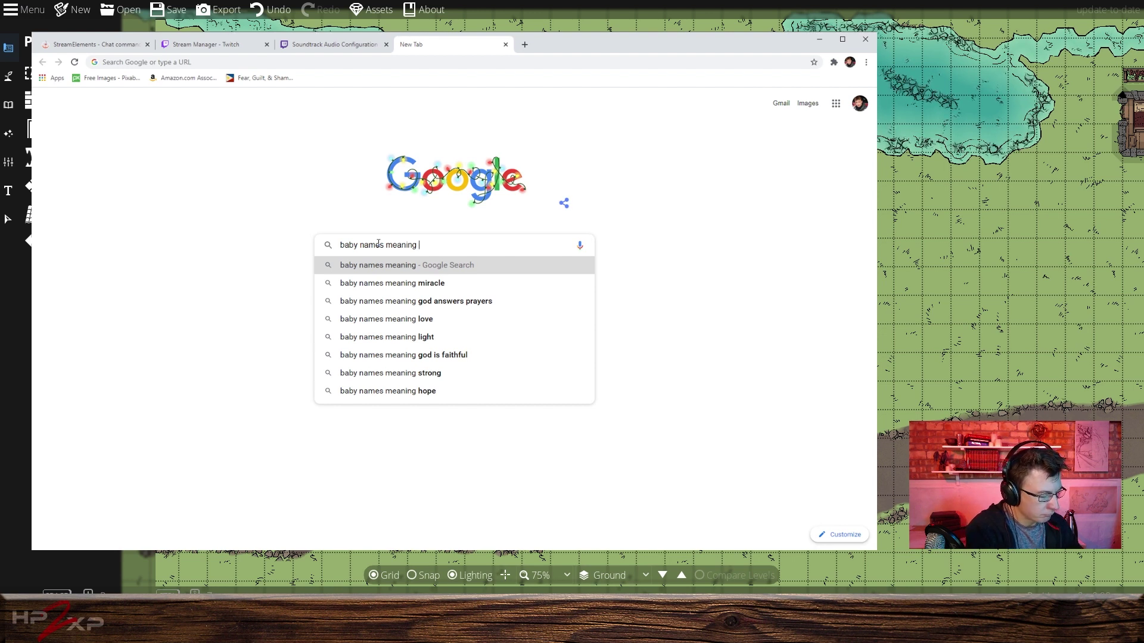
{"action": "type", "text": "slave"}
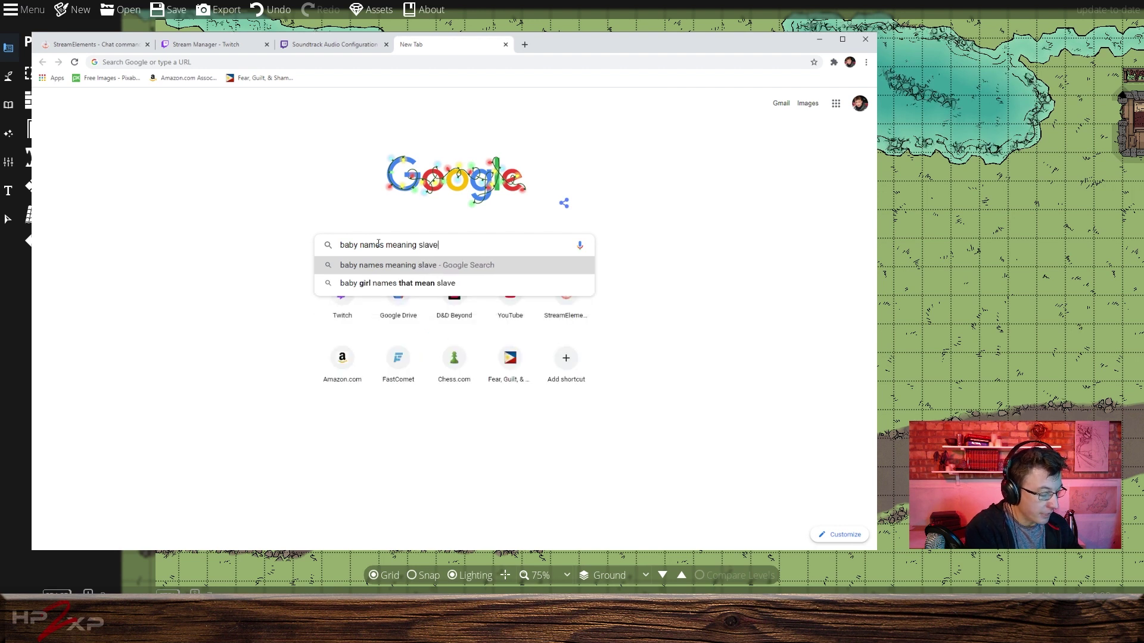
{"action": "key", "text": "Return"}
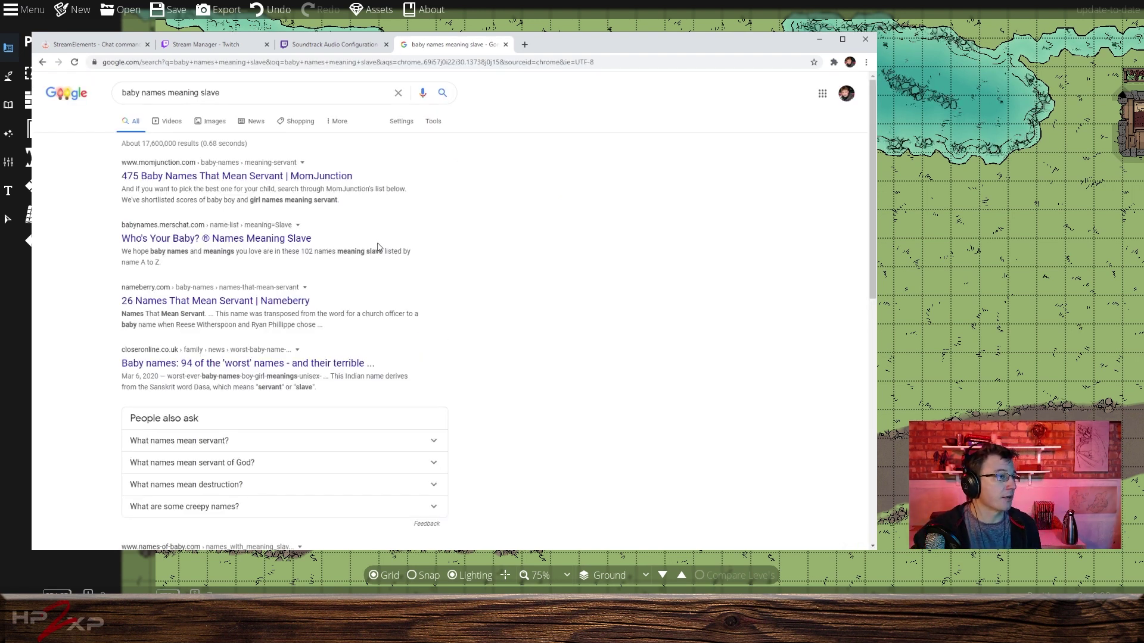
Open MomJunction's list of baby names that mean servant and examine the names and meanings on its first page.
{"action": "left_click", "coordinate": [334, 177]}
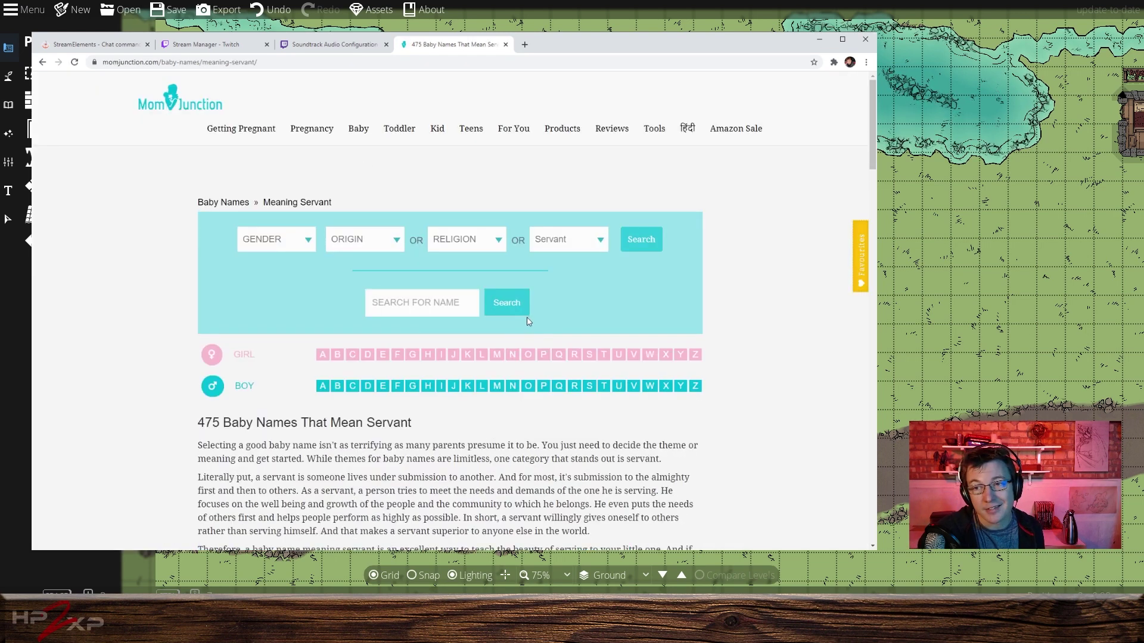
{"action": "scroll", "coordinate": [527, 320], "scroll_direction": "down", "scroll_amount": 3}
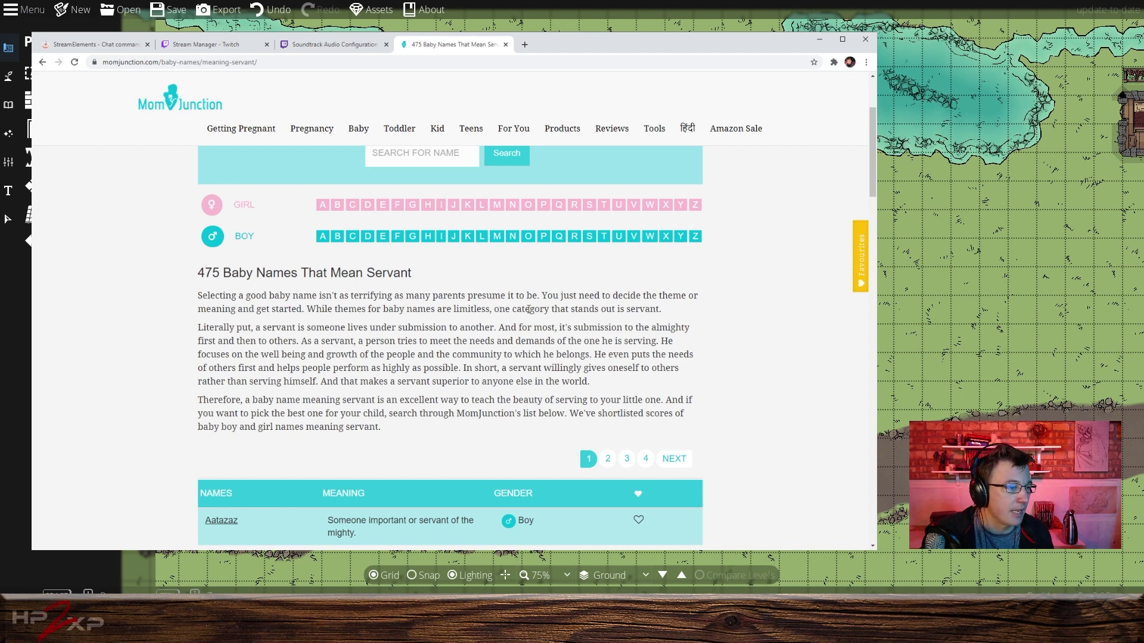
{"action": "scroll", "coordinate": [527, 305], "scroll_direction": "down", "scroll_amount": 2}
{"action": "scroll", "coordinate": [516, 299], "scroll_direction": "down", "scroll_amount": 3}
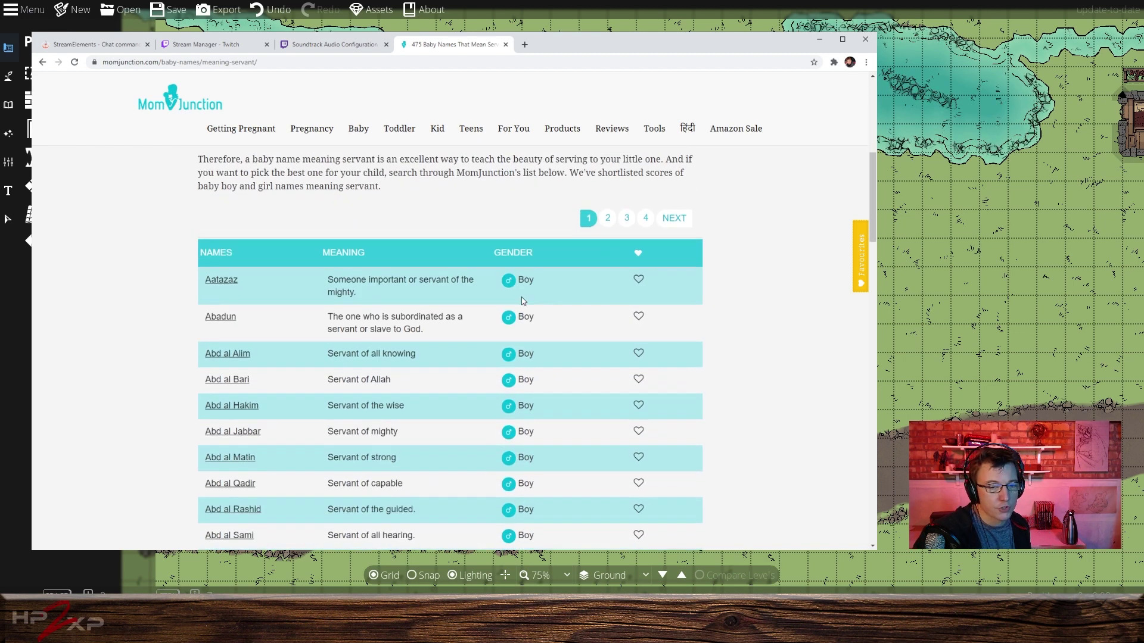
{"action": "scroll", "coordinate": [515, 299], "scroll_direction": "down", "scroll_amount": 3}
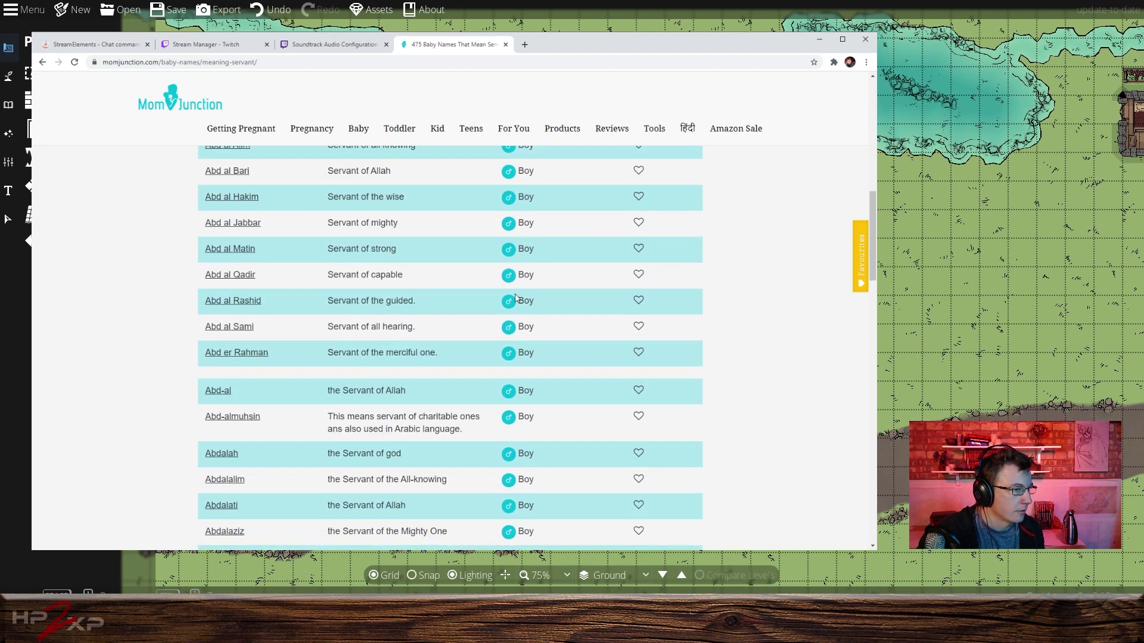
{"action": "scroll", "coordinate": [515, 299], "scroll_direction": "down", "scroll_amount": 3}
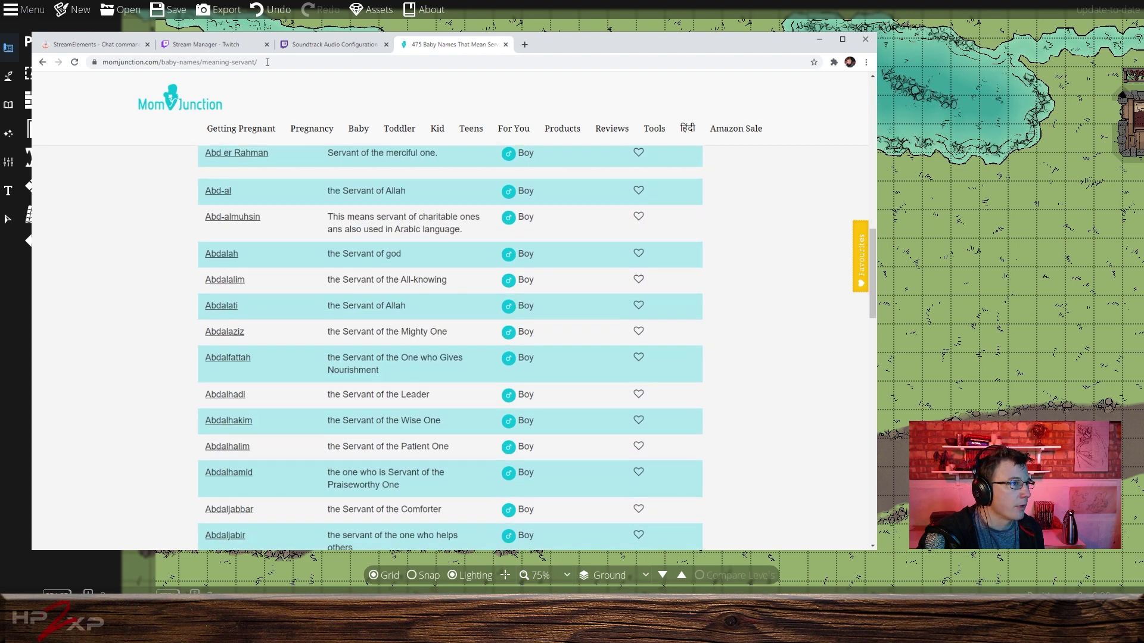
{"action": "scroll", "coordinate": [536, 296], "scroll_direction": "down", "scroll_amount": 10}
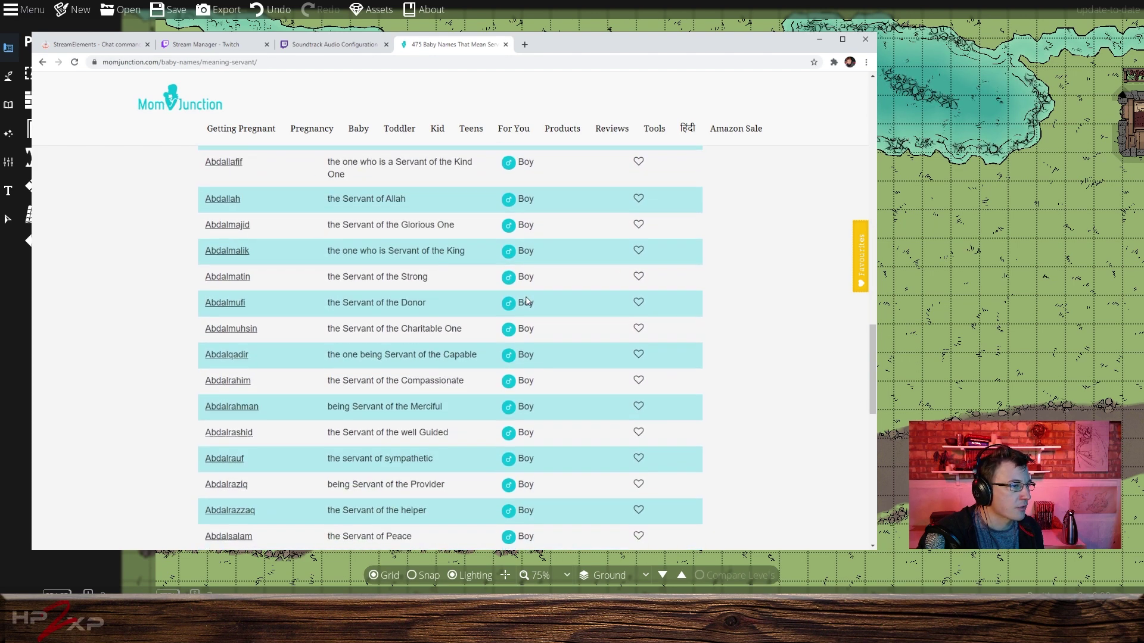
{"action": "scroll", "coordinate": [527, 299], "scroll_direction": "down", "scroll_amount": 4}
Look through the second page of servant names, and narrow the list to boy names starting with P.
{"action": "left_click", "coordinate": [615, 350]}
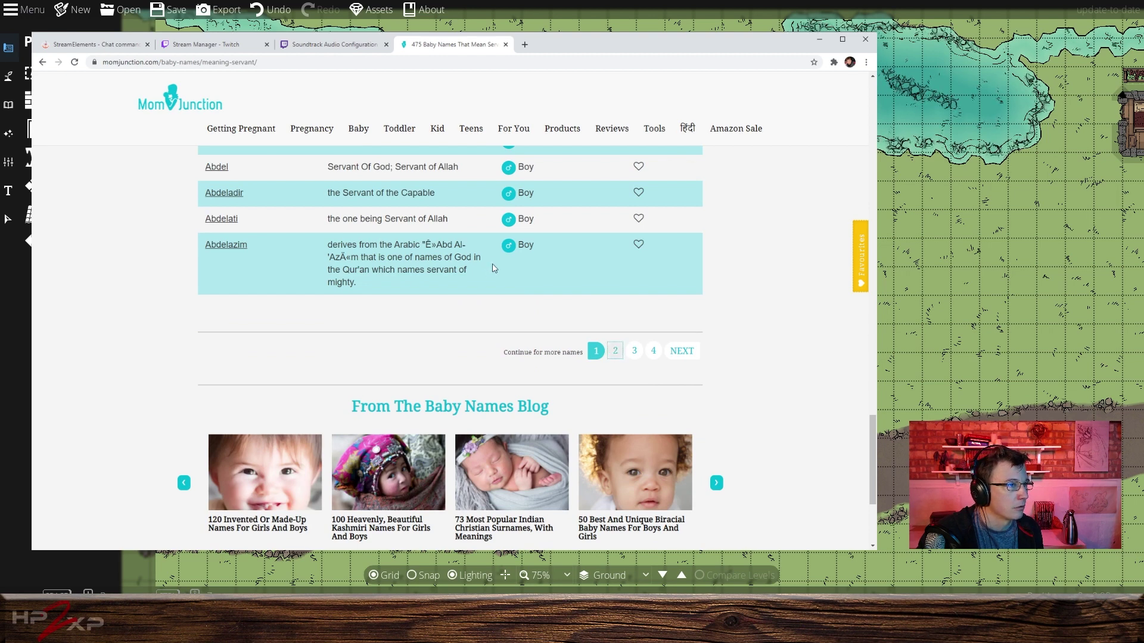
{"action": "left_click", "coordinate": [615, 351]}
{"action": "scroll", "coordinate": [546, 341], "scroll_direction": "down", "scroll_amount": 3}
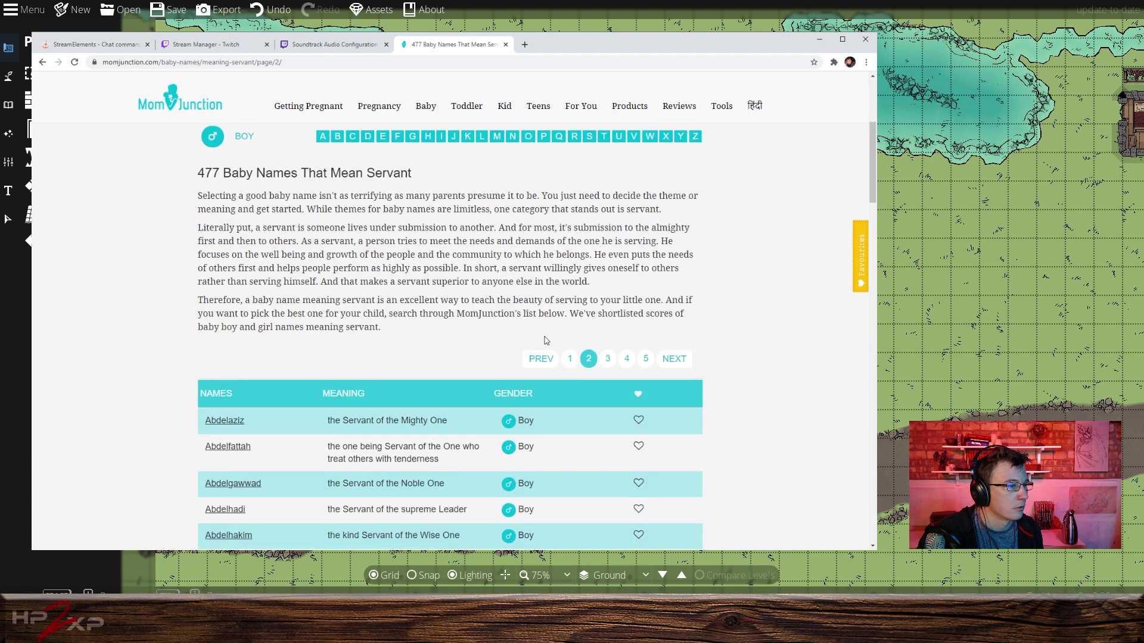
{"action": "scroll", "coordinate": [545, 336], "scroll_direction": "down", "scroll_amount": 15}
{"action": "scroll", "coordinate": [539, 334], "scroll_direction": "up", "scroll_amount": 12}
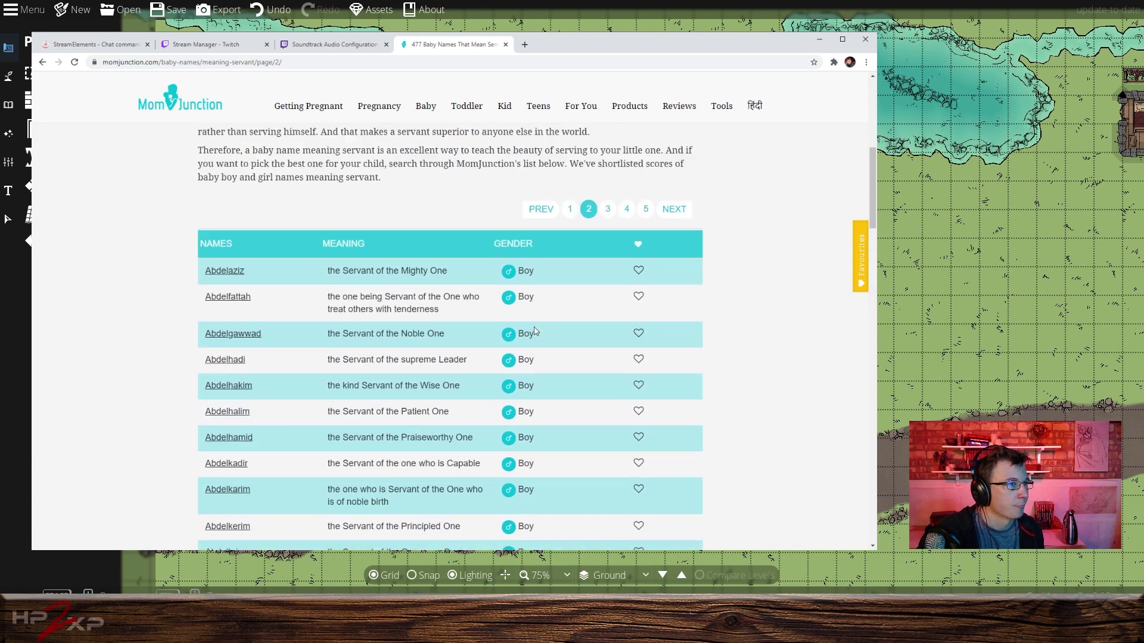
{"action": "scroll", "coordinate": [536, 331], "scroll_direction": "up", "scroll_amount": 4}
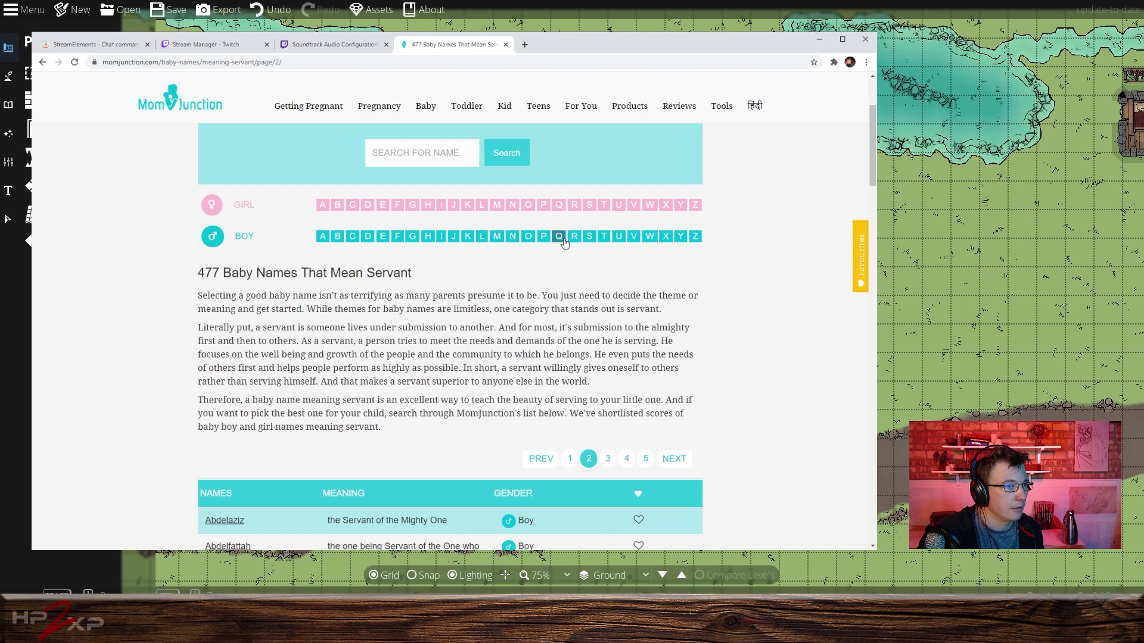
{"action": "left_click", "coordinate": [544, 237]}
{"action": "scroll", "coordinate": [587, 352], "scroll_direction": "down", "scroll_amount": 3}
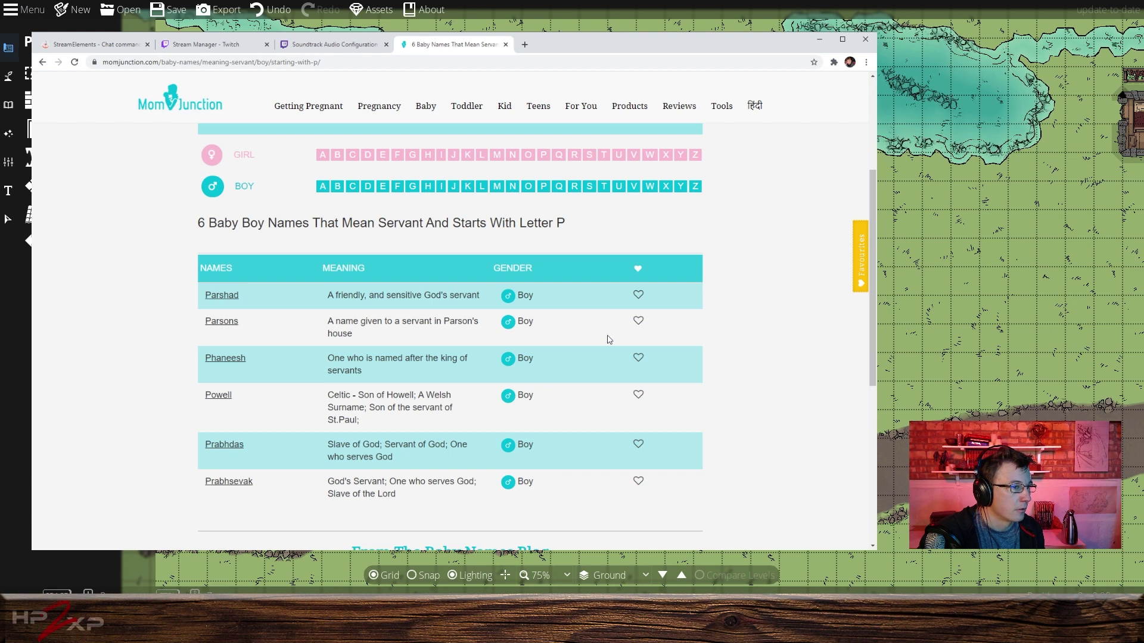
Look through the boy servant names starting with P, and list the girl names starting with T.
{"action": "scroll", "coordinate": [609, 338], "scroll_direction": "down", "scroll_amount": 1}
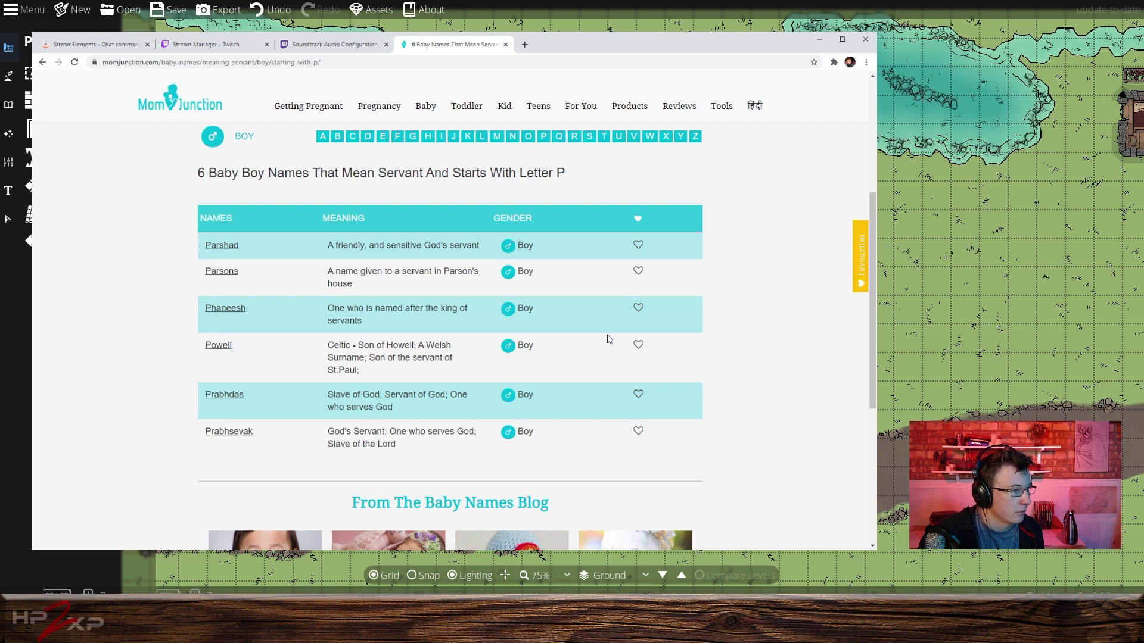
{"action": "scroll", "coordinate": [608, 339], "scroll_direction": "up", "scroll_amount": 1}
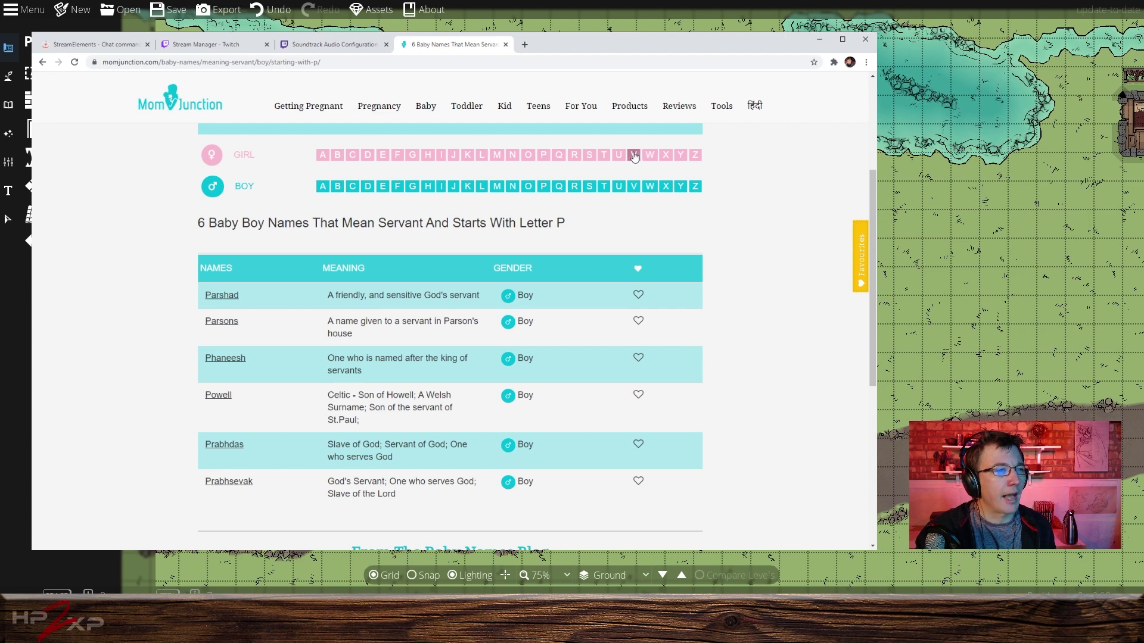
{"action": "left_click", "coordinate": [605, 156]}
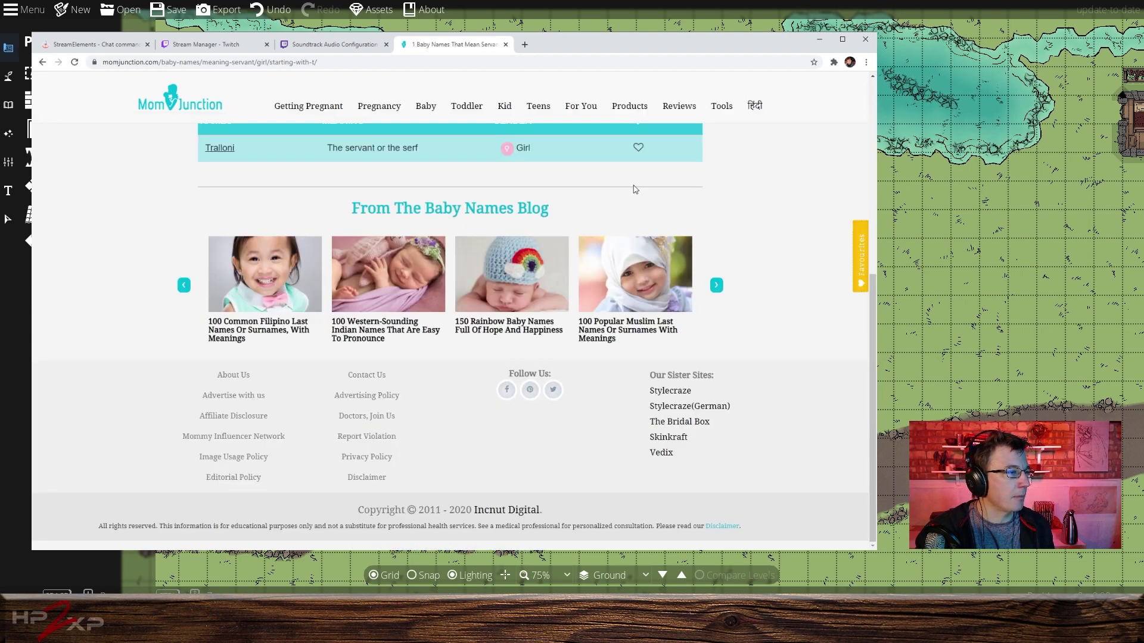
{"action": "scroll", "coordinate": [636, 189], "scroll_direction": "up", "scroll_amount": 2}
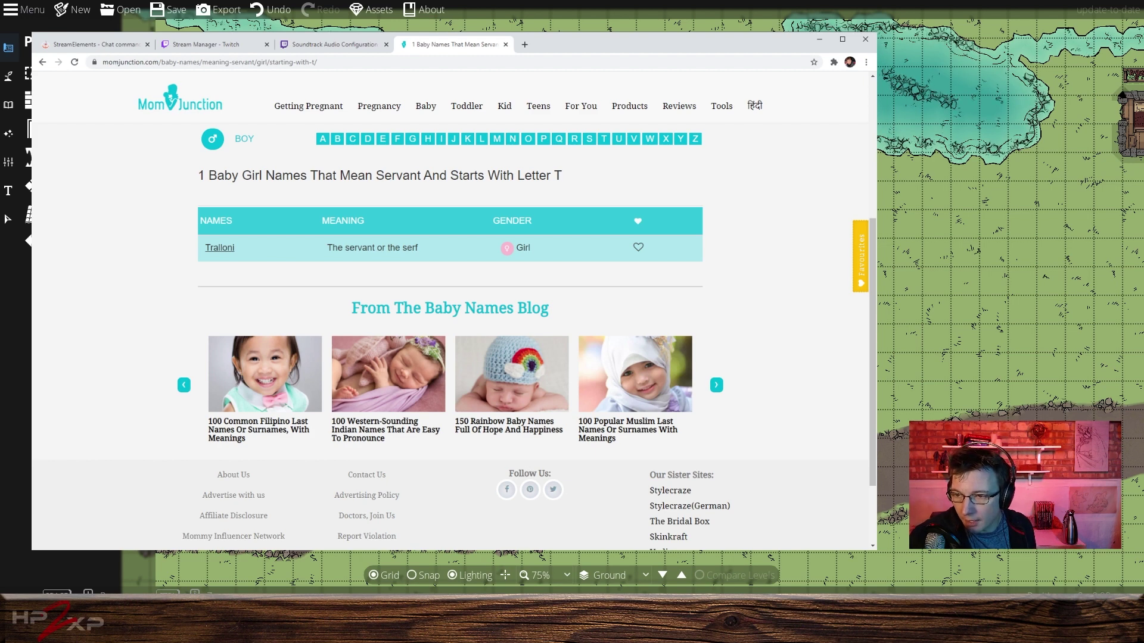
Switch back to Dungeondraft and set the Building Tool to a grey stone wall style for the empty ground south of the road.
{"action": "key", "text": "alt+Tab"}
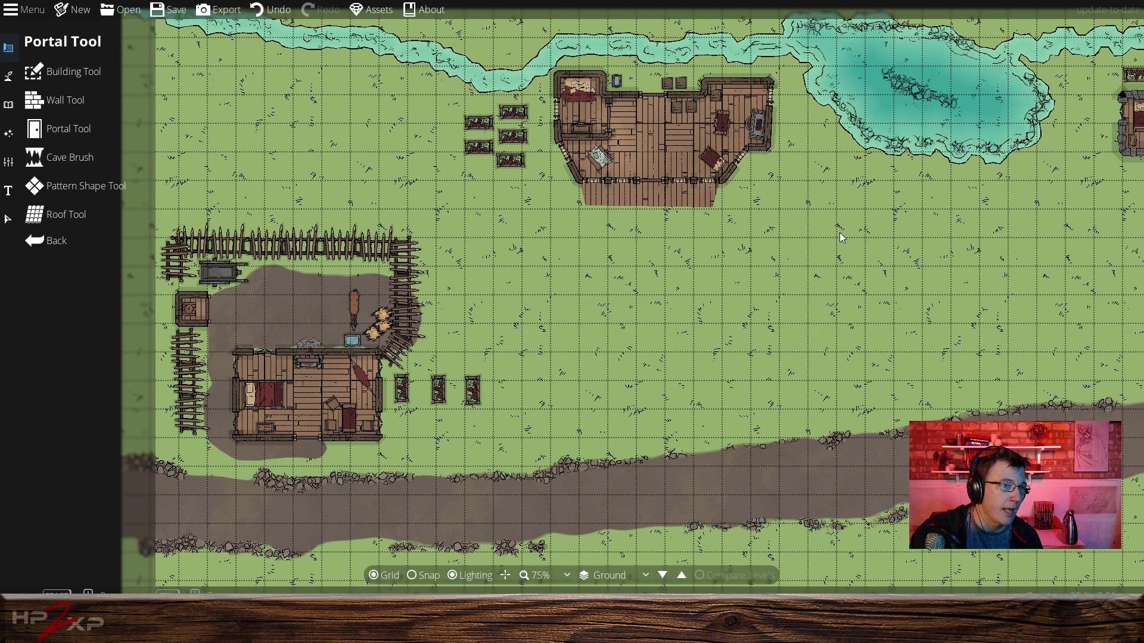
{"action": "left_click_drag", "start_coordinate": [838, 232], "coordinate": [779, 229]}
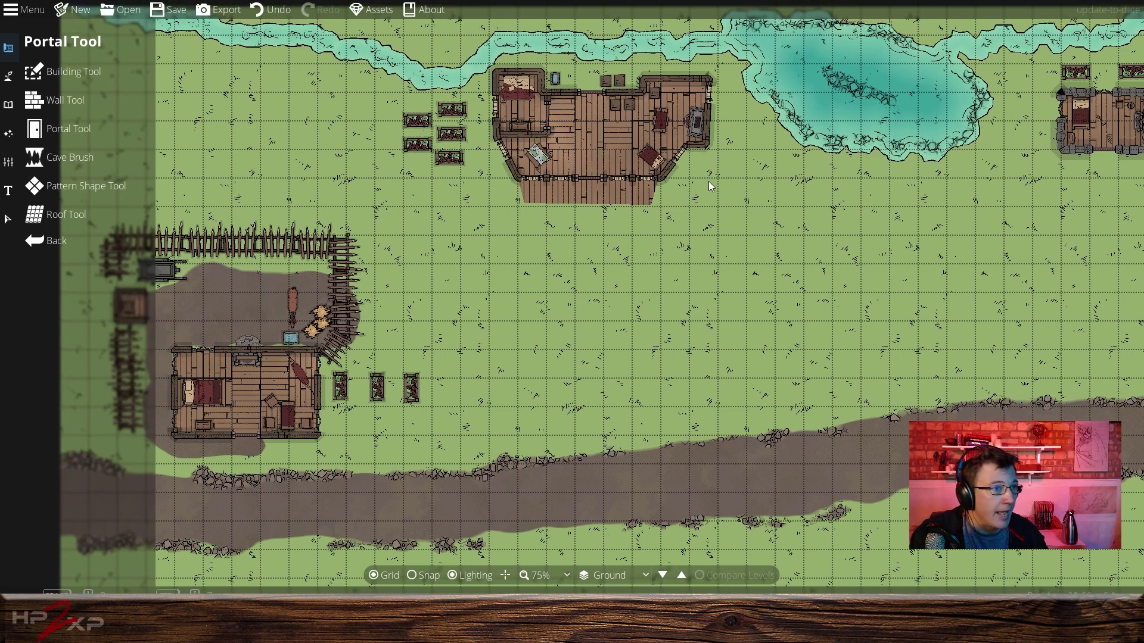
{"action": "left_click_drag", "start_coordinate": [709, 181], "coordinate": [680, 174]}
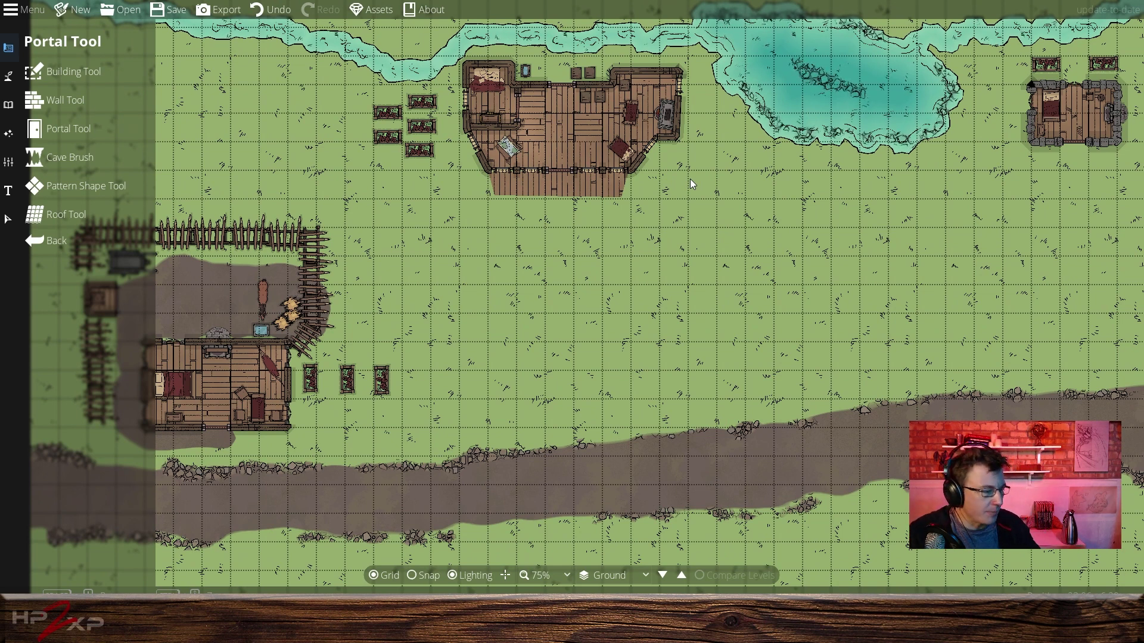
{"action": "left_click_drag", "start_coordinate": [705, 179], "coordinate": [676, 153]}
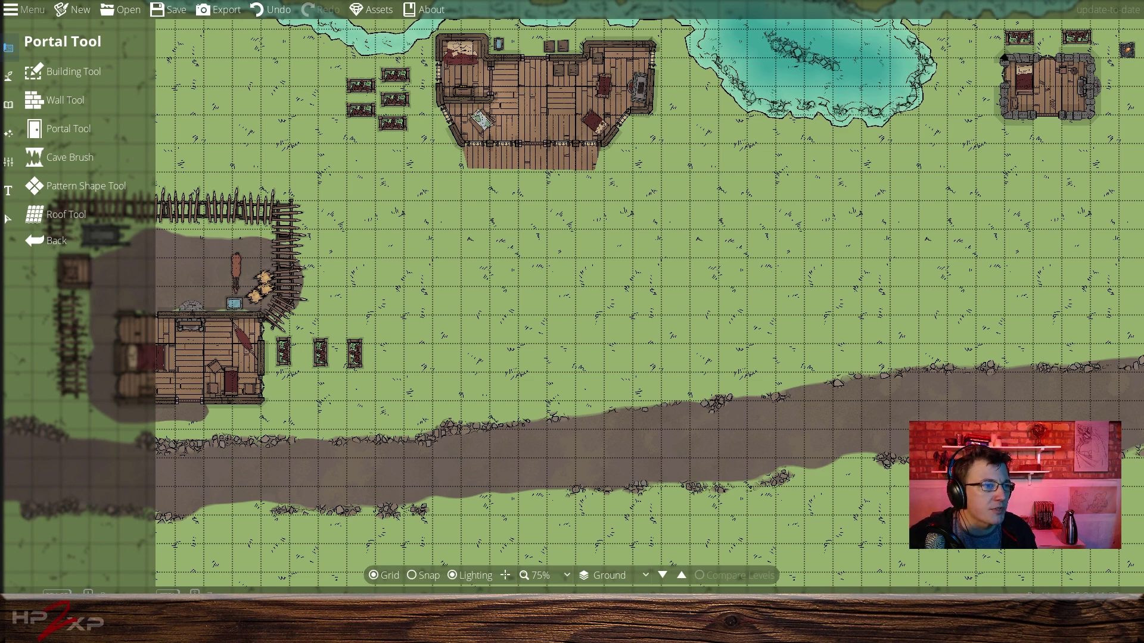
{"action": "left_click_drag", "start_coordinate": [752, 242], "coordinate": [784, 105]}
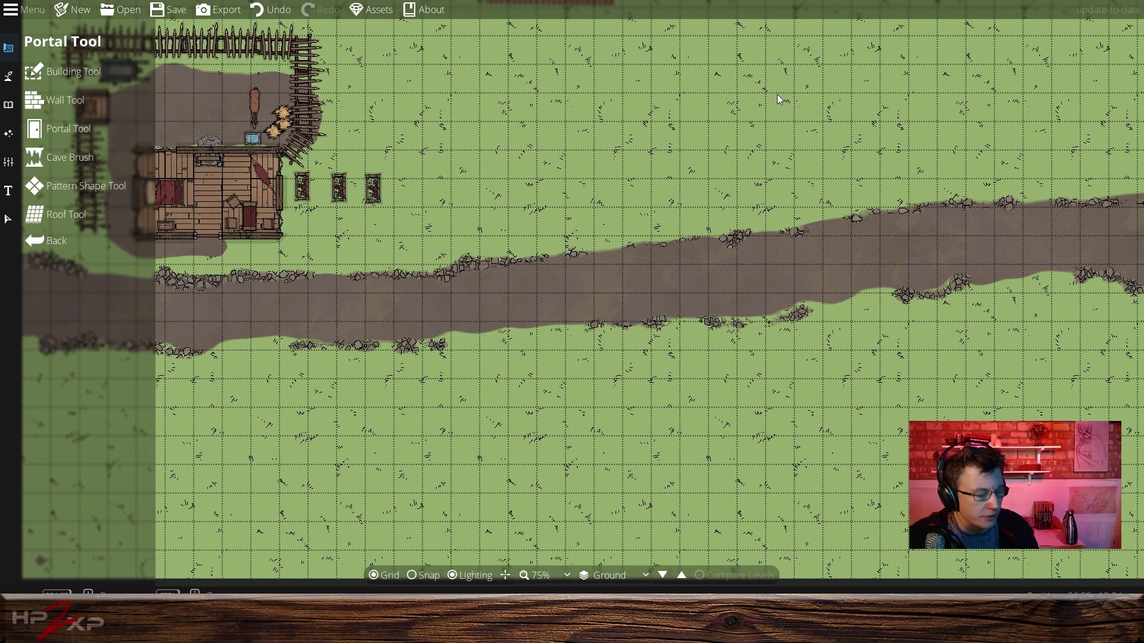
{"action": "left_click_drag", "start_coordinate": [776, 94], "coordinate": [512, 91]}
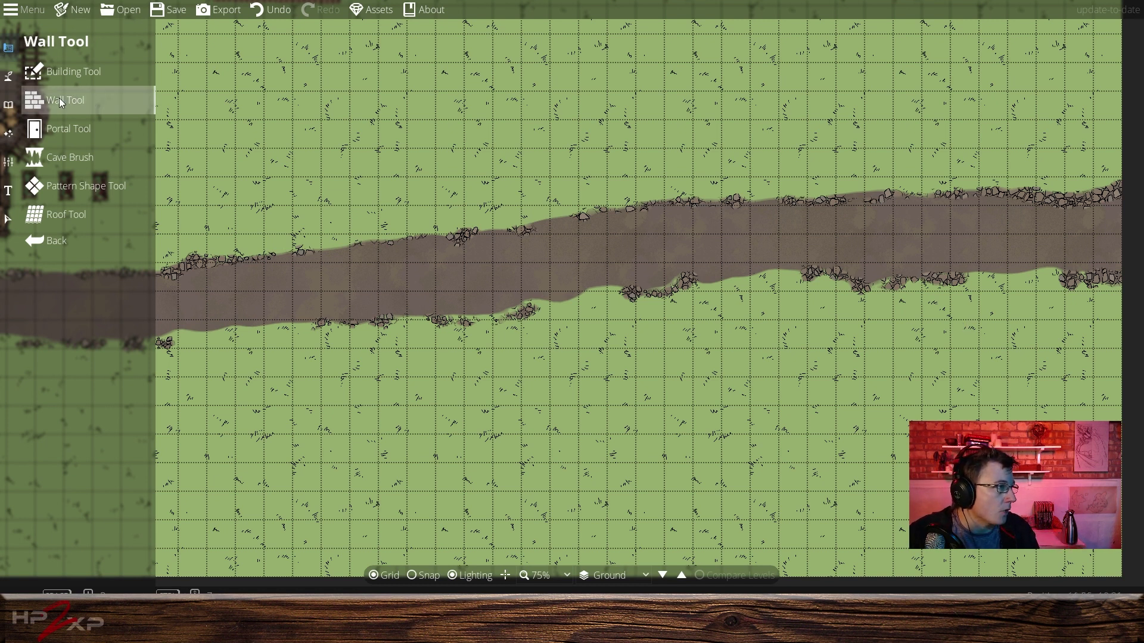
{"action": "left_click", "coordinate": [59, 71]}
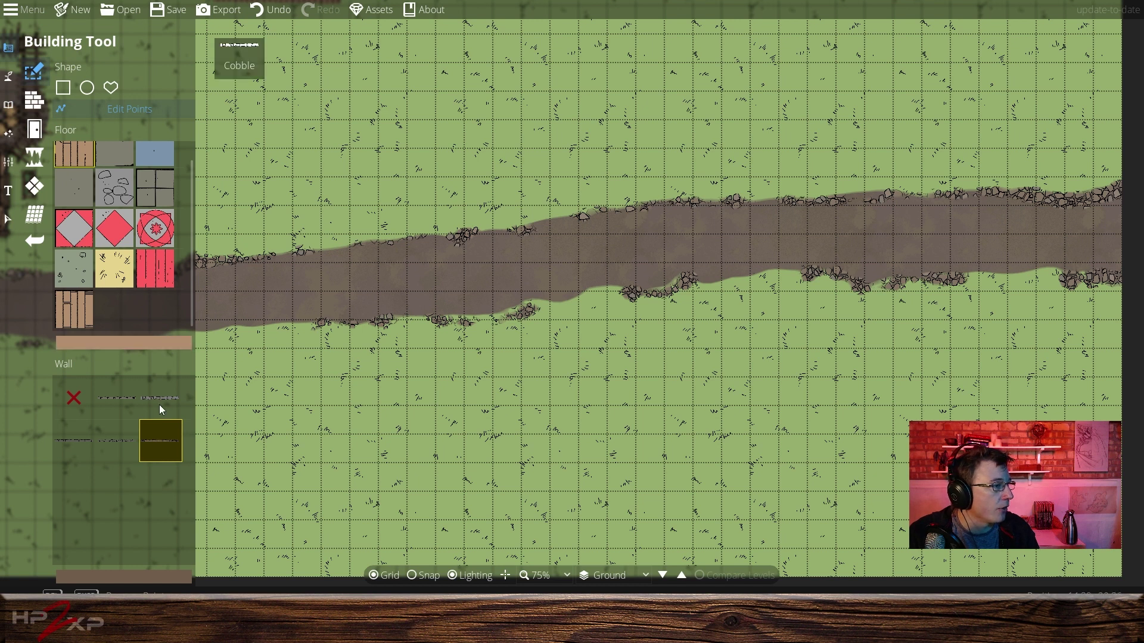
{"action": "left_click", "coordinate": [116, 440]}
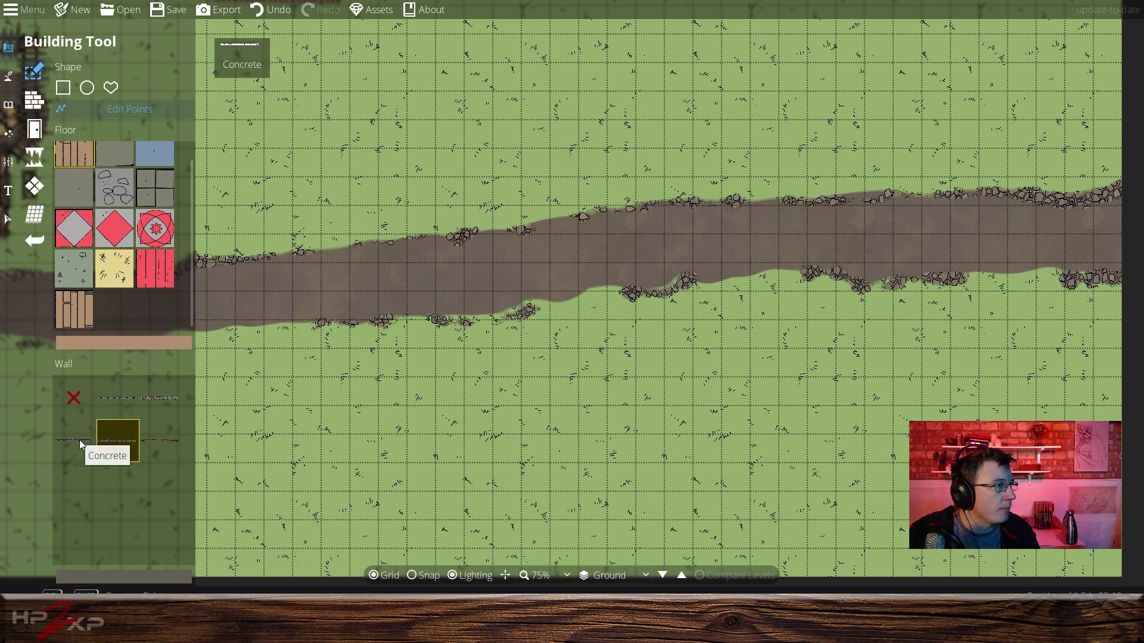
Turn on snapping and draw a rectangular plank-floored building about 11 by 5 squares just south of the road.
{"action": "key", "text": "Up"}
{"action": "key", "text": "Left"}
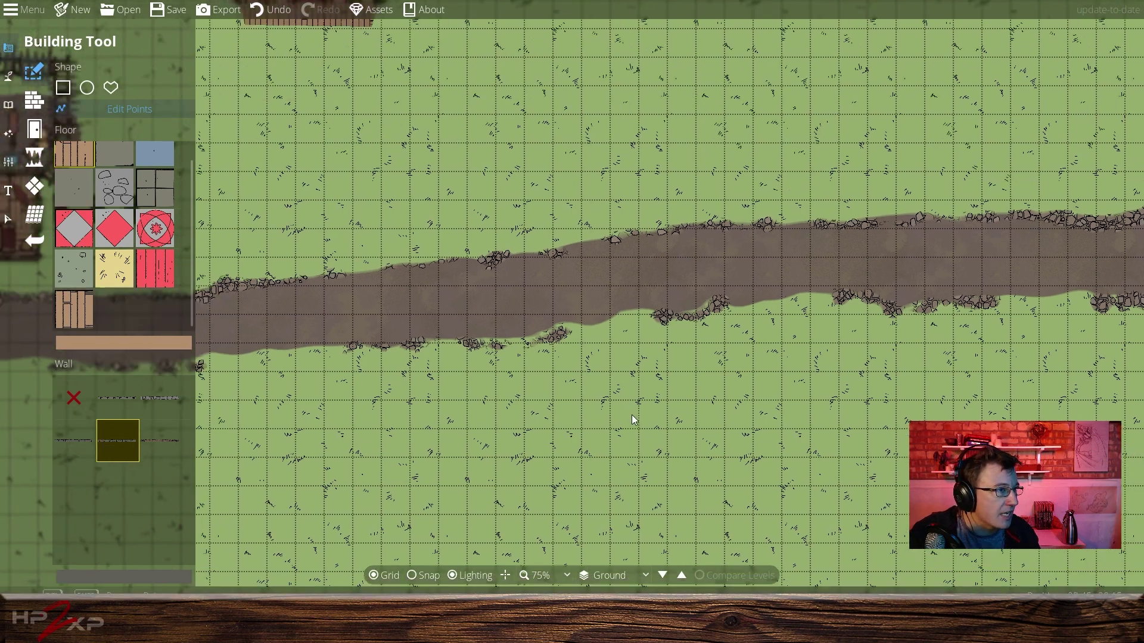
{"action": "left_click_drag", "start_coordinate": [632, 415], "coordinate": [669, 370]}
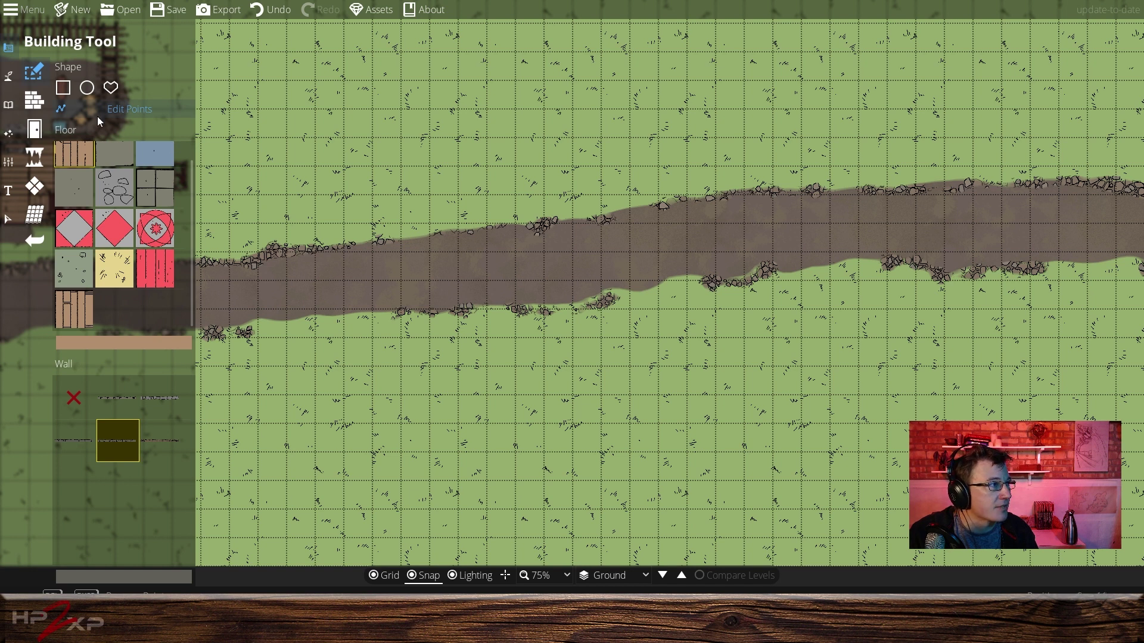
{"action": "left_click", "coordinate": [71, 90]}
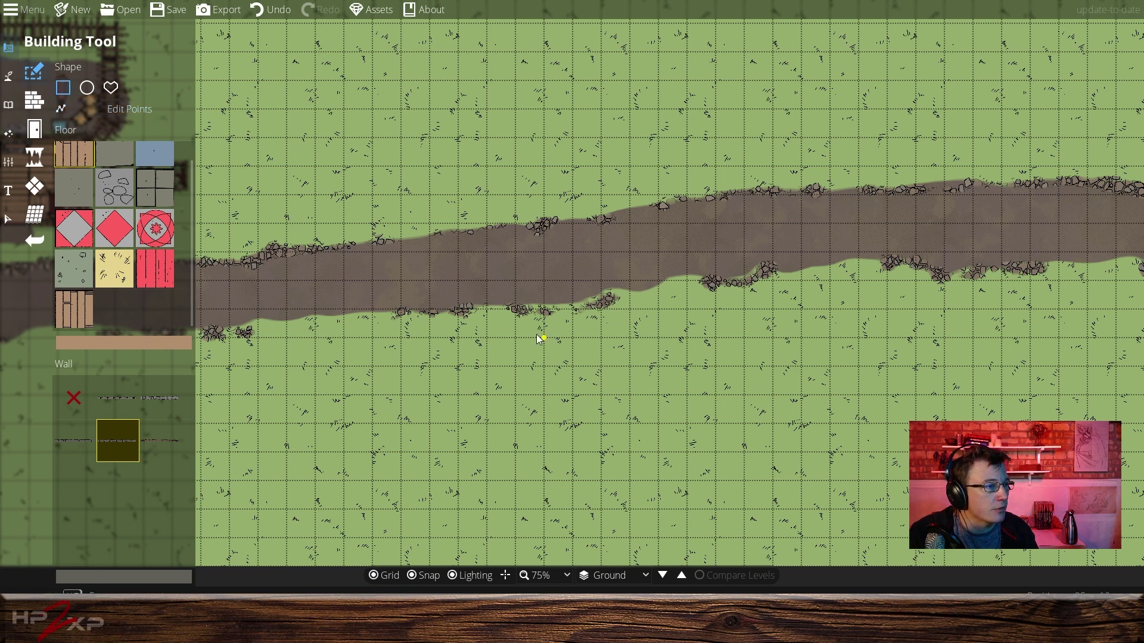
{"action": "left_click_drag", "start_coordinate": [548, 341], "coordinate": [874, 436]}
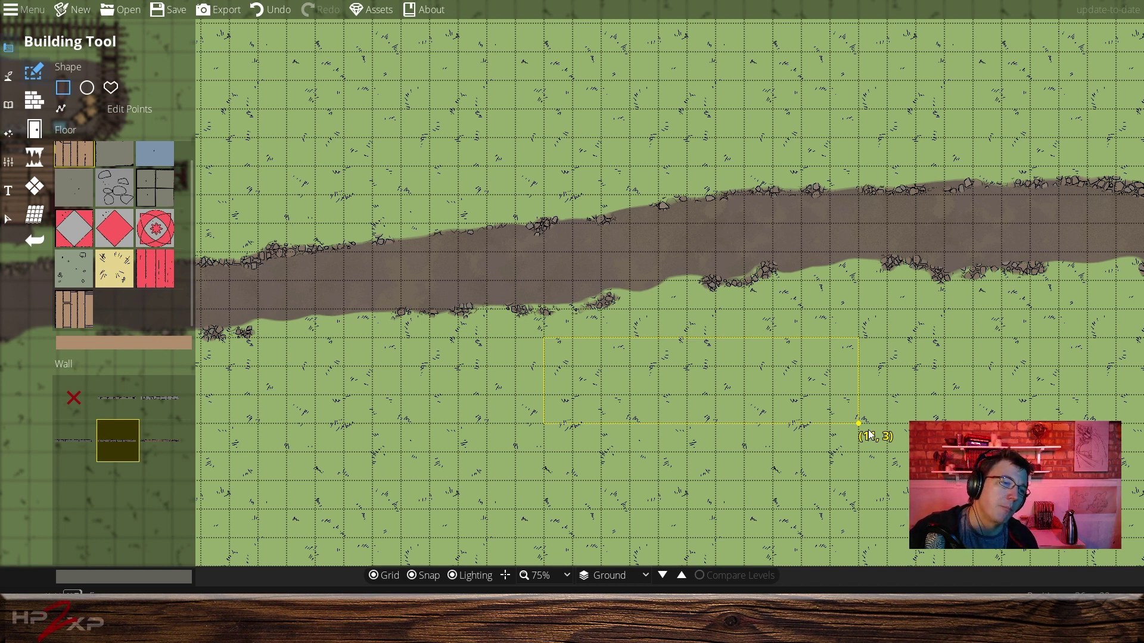
{"action": "left_click_drag", "start_coordinate": [868, 437], "coordinate": [862, 471]}
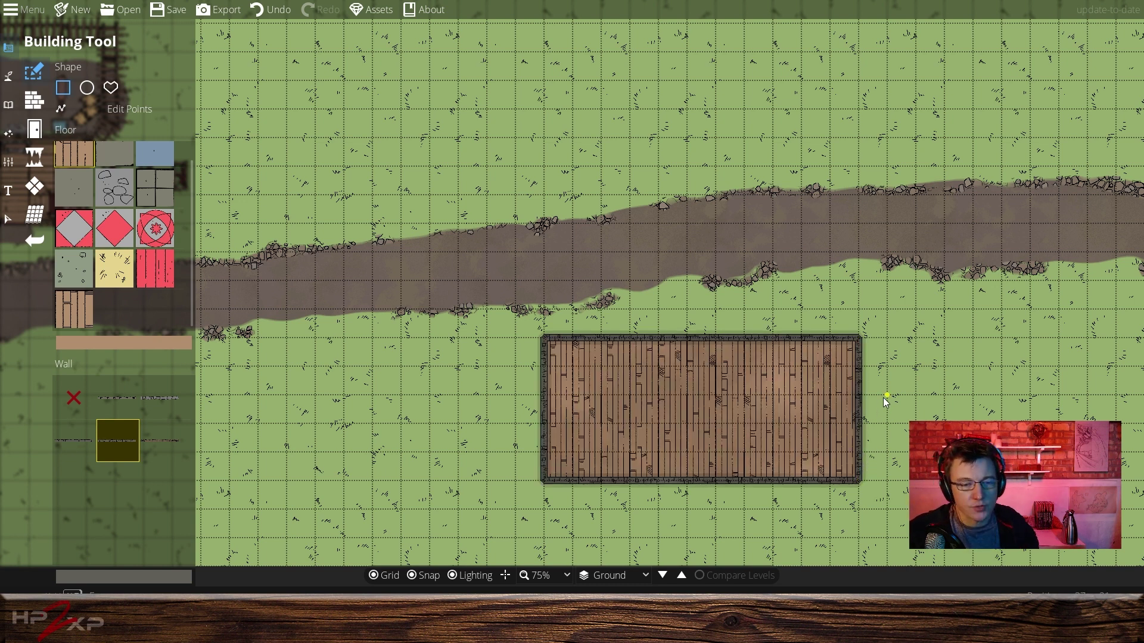
Add round towers about two squares across at the building's northeast and northwest corners.
{"action": "left_click", "coordinate": [829, 365]}
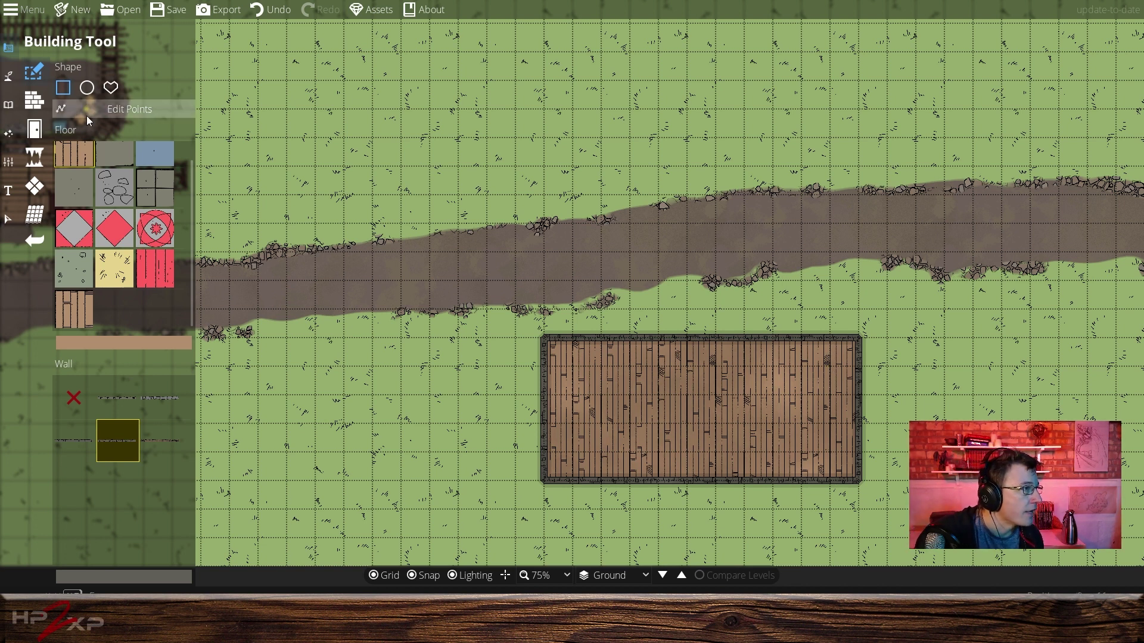
{"action": "left_click", "coordinate": [87, 87]}
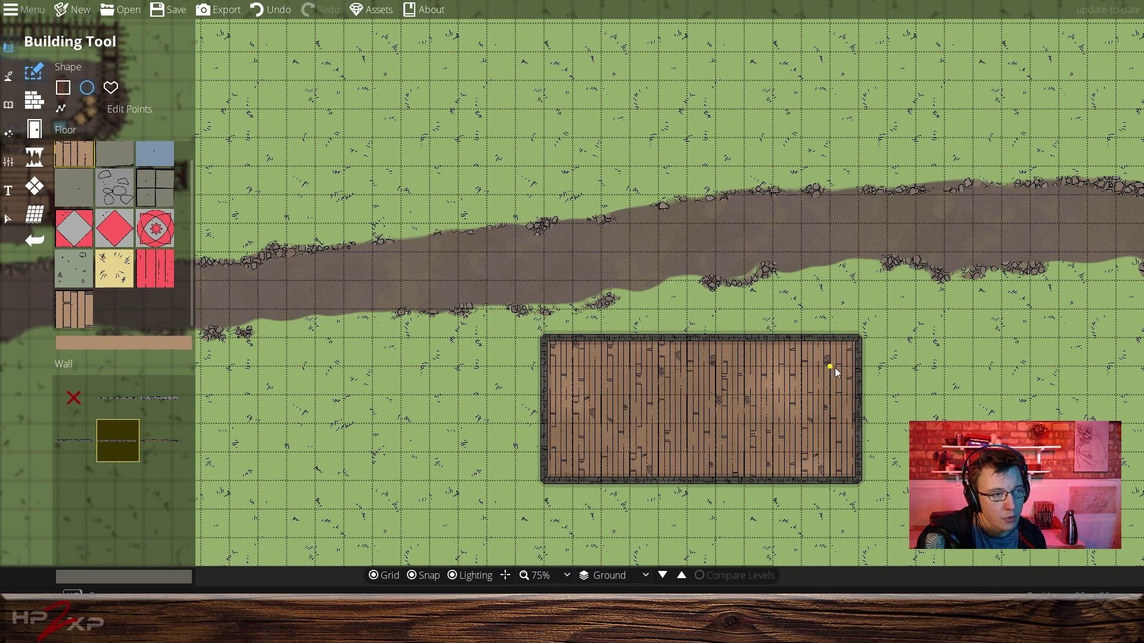
{"action": "left_click_drag", "start_coordinate": [834, 369], "coordinate": [883, 303]}
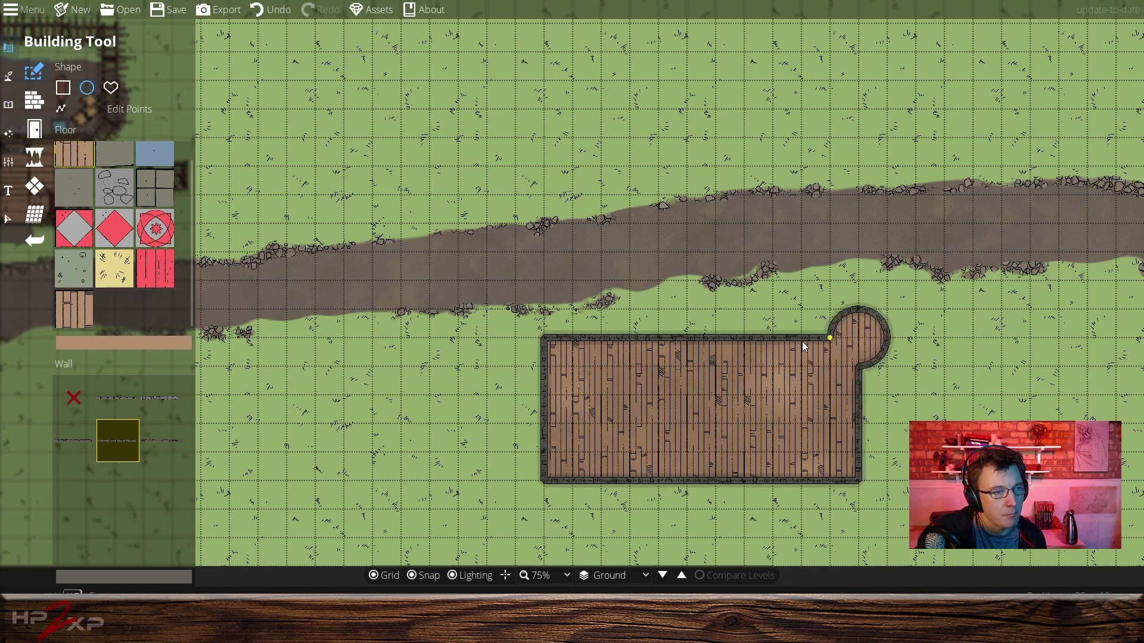
{"action": "left_click_drag", "start_coordinate": [573, 367], "coordinate": [516, 311]}
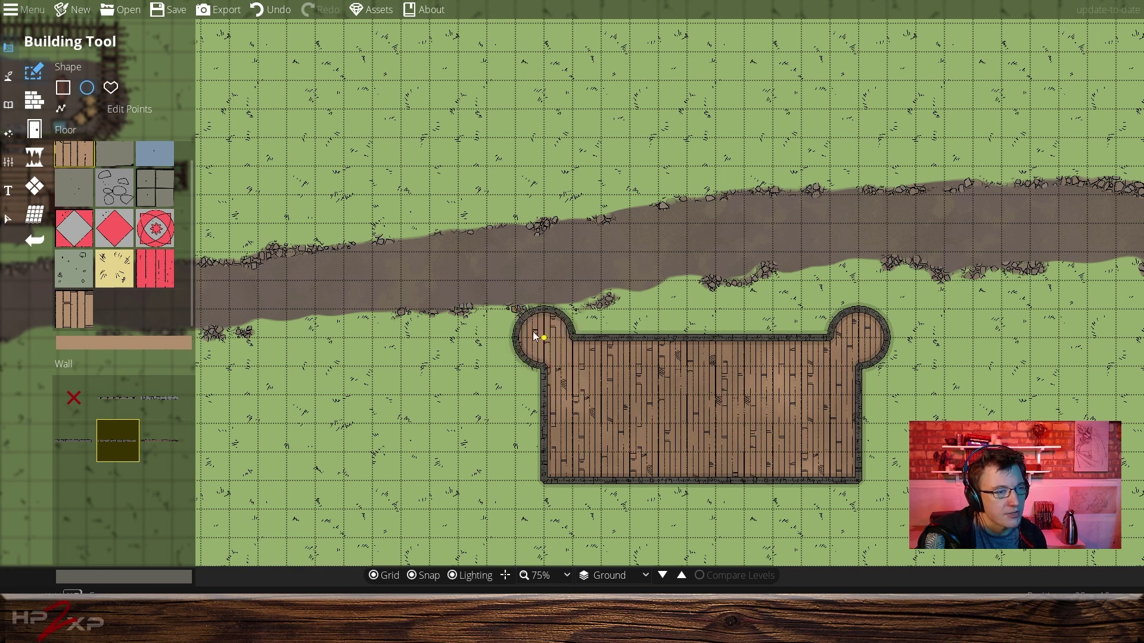
Place two wooden doors side by side in the middle of the building's north wall, using Door 04 for the eastern one.
{"action": "left_click", "coordinate": [30, 104]}
{"action": "left_click", "coordinate": [34, 129]}
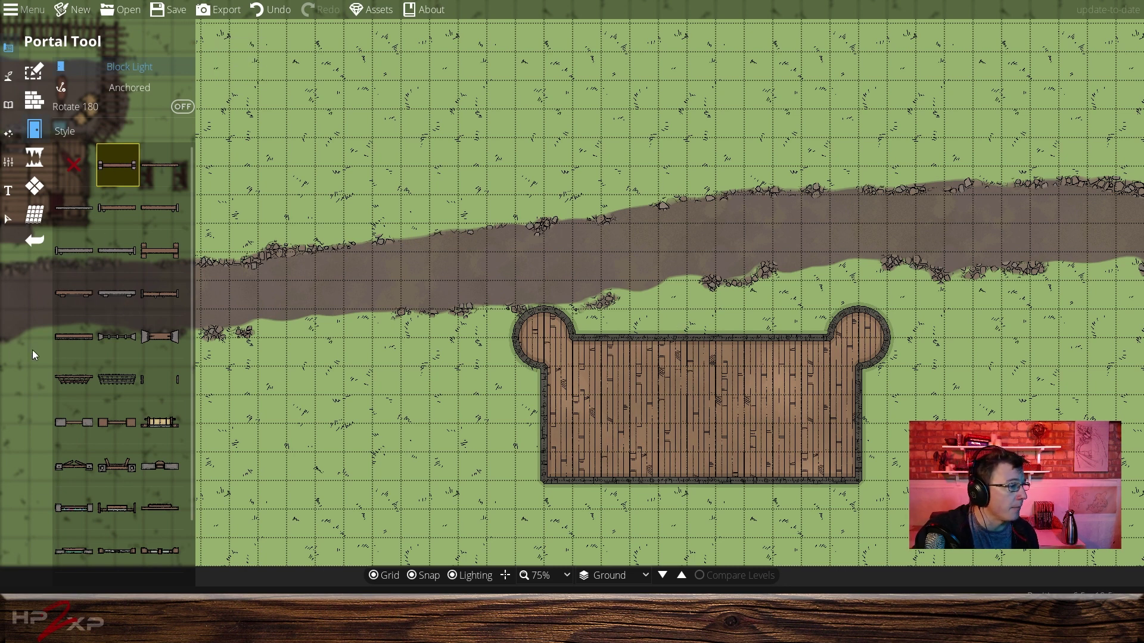
{"action": "scroll", "coordinate": [108, 433], "scroll_direction": "down", "scroll_amount": 2}
{"action": "scroll", "coordinate": [109, 432], "scroll_direction": "up", "scroll_amount": 2}
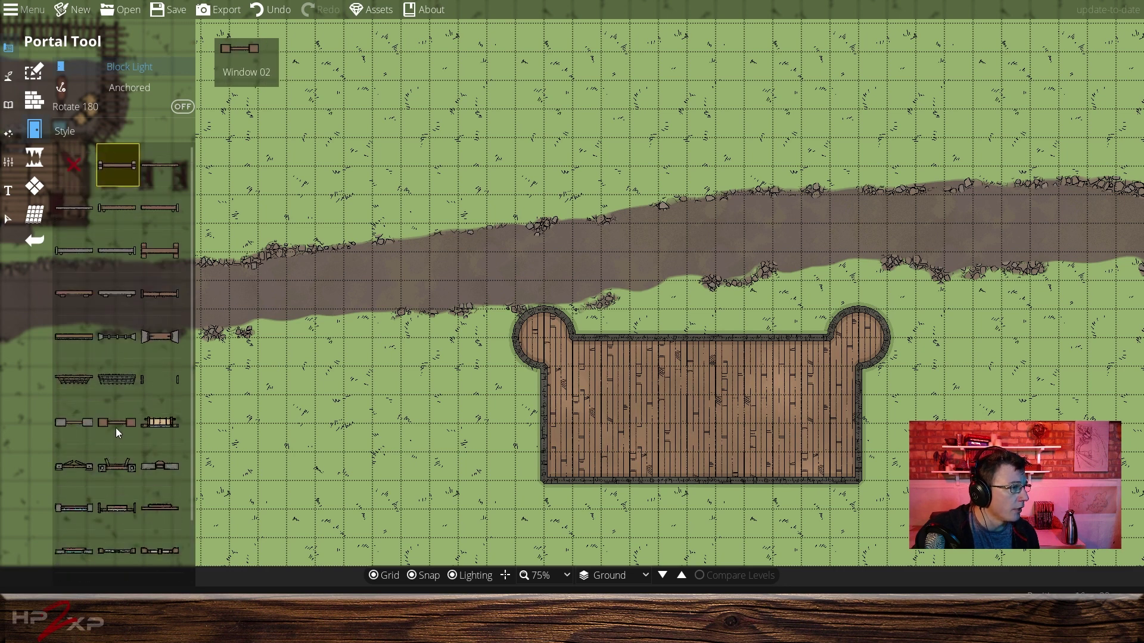
{"action": "left_click", "coordinate": [159, 297]}
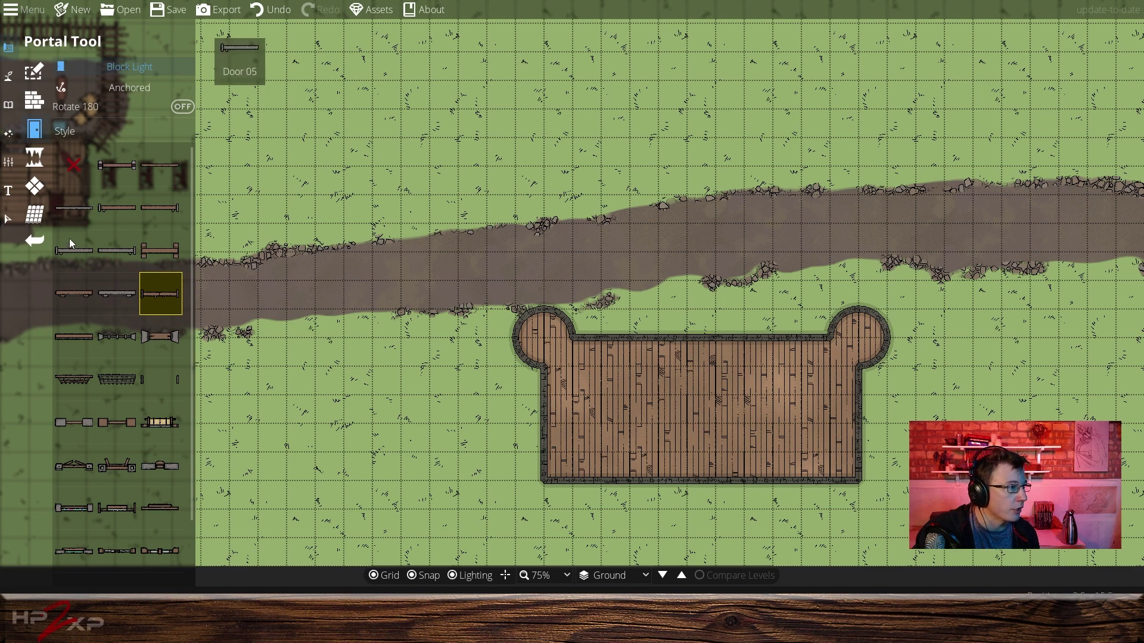
{"action": "left_click", "coordinate": [123, 206]}
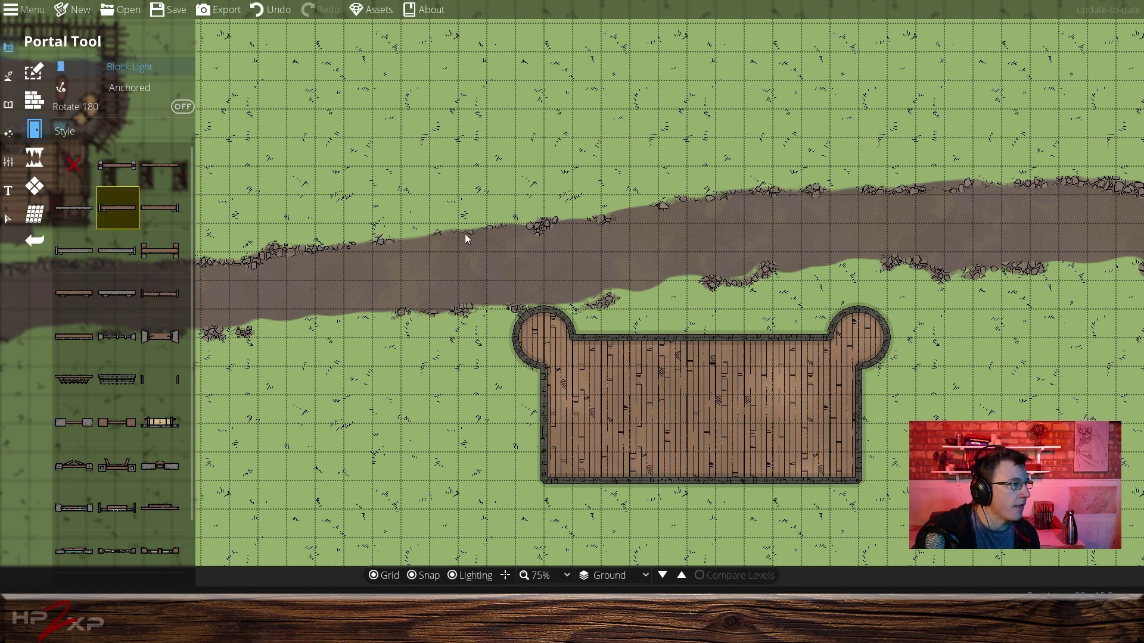
{"action": "left_click", "coordinate": [680, 337]}
{"action": "left_click", "coordinate": [166, 206]}
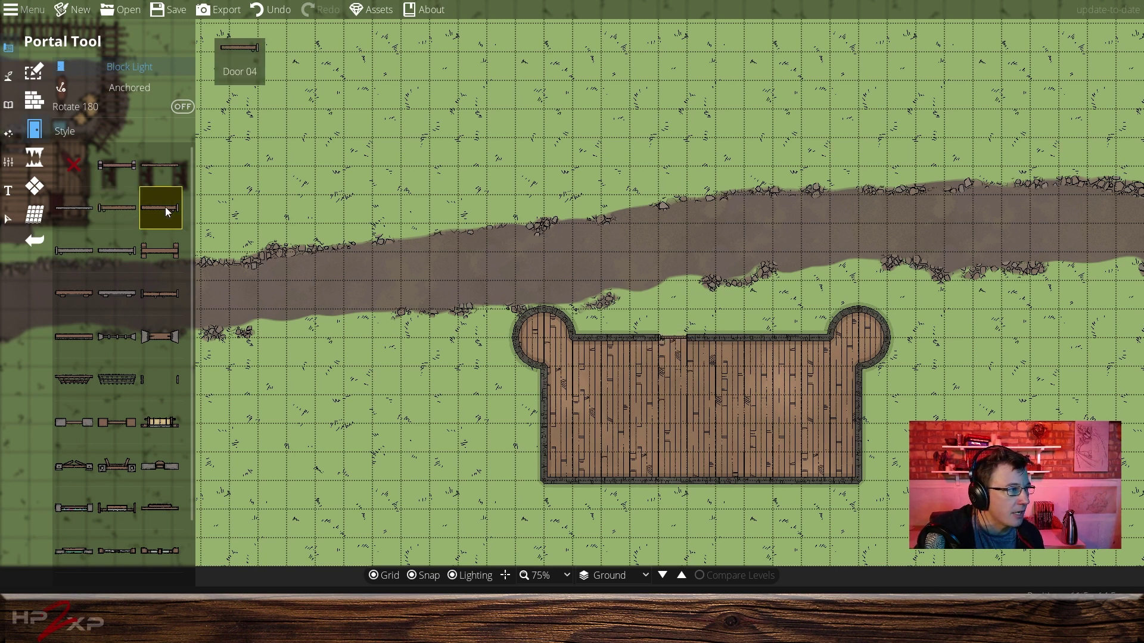
{"action": "left_click", "coordinate": [699, 337]}
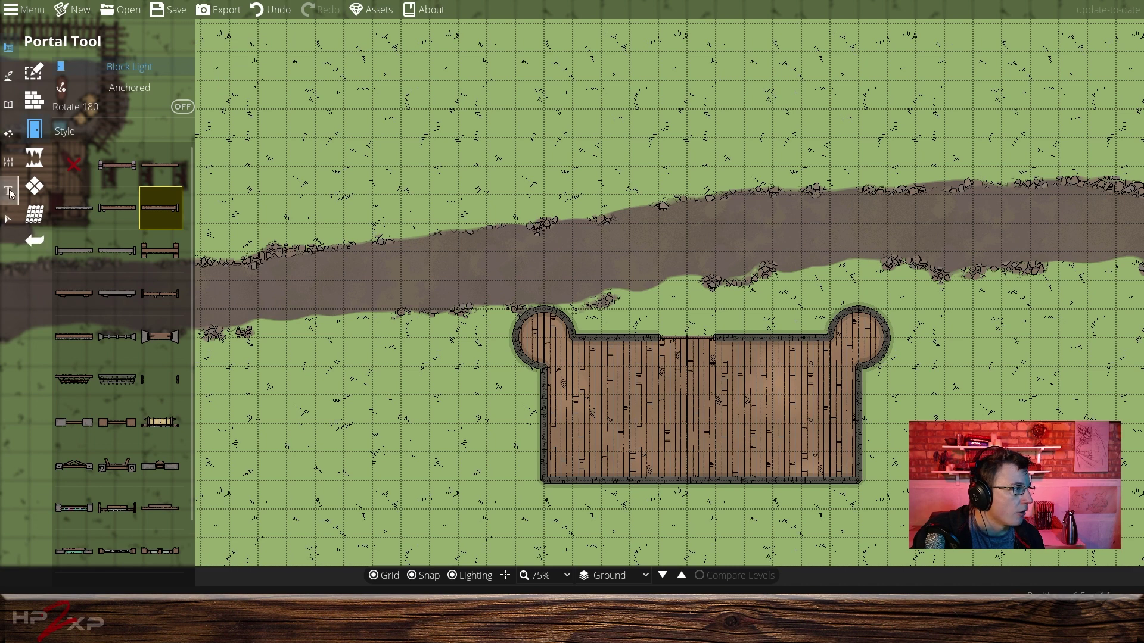
Search the object library for "well", place Well 02 at scale 1 outside the building's east wall near its southeast corner, and clear the search.
{"action": "left_click", "coordinate": [8, 48]}
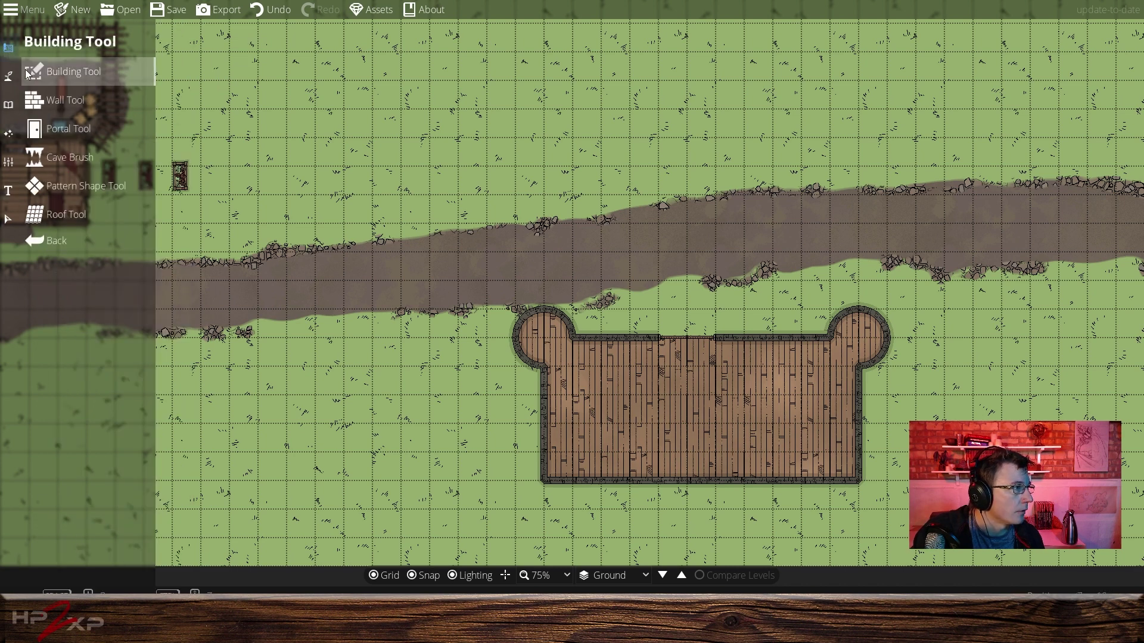
{"action": "left_click", "coordinate": [33, 100]}
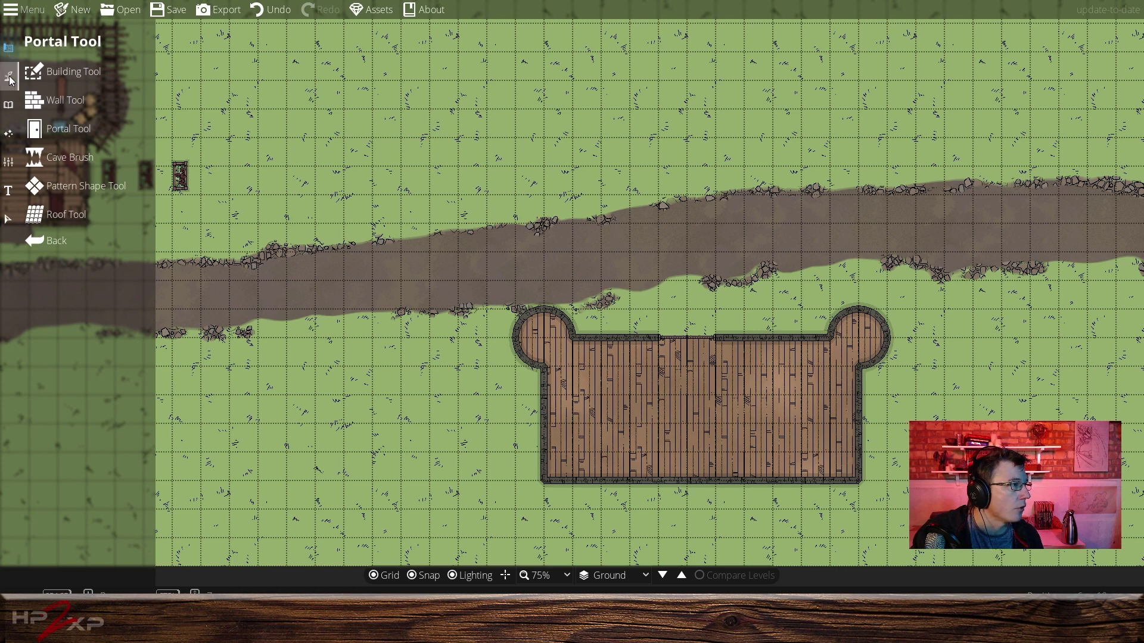
{"action": "left_click", "coordinate": [10, 133]}
{"action": "left_click", "coordinate": [67, 67]}
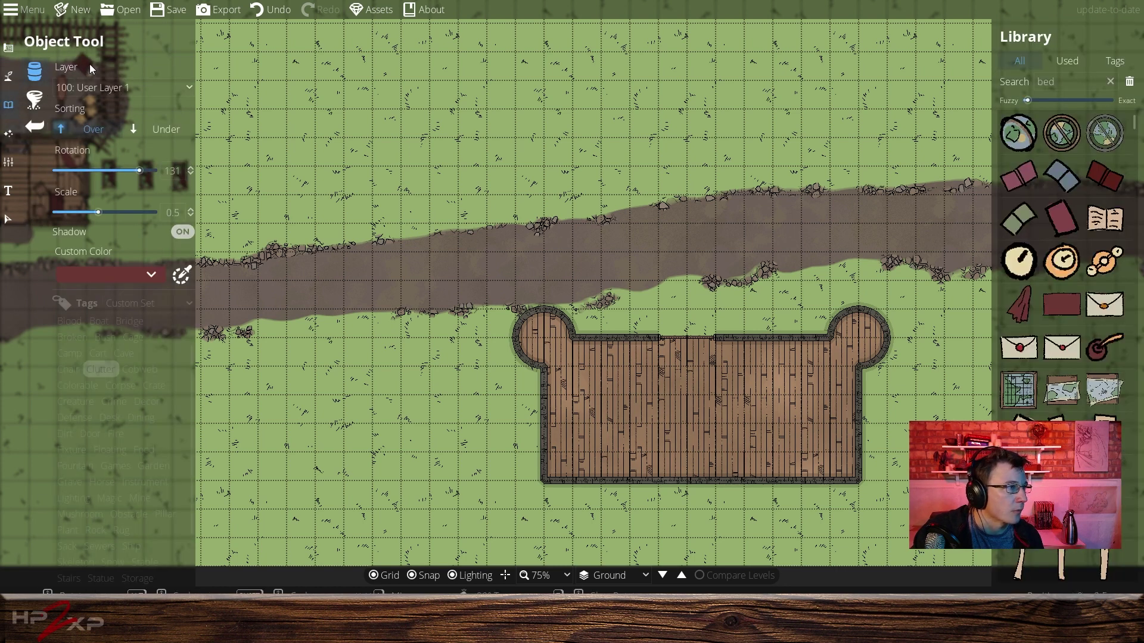
{"action": "left_click", "coordinate": [1112, 83]}
{"action": "type", "text": "we"}
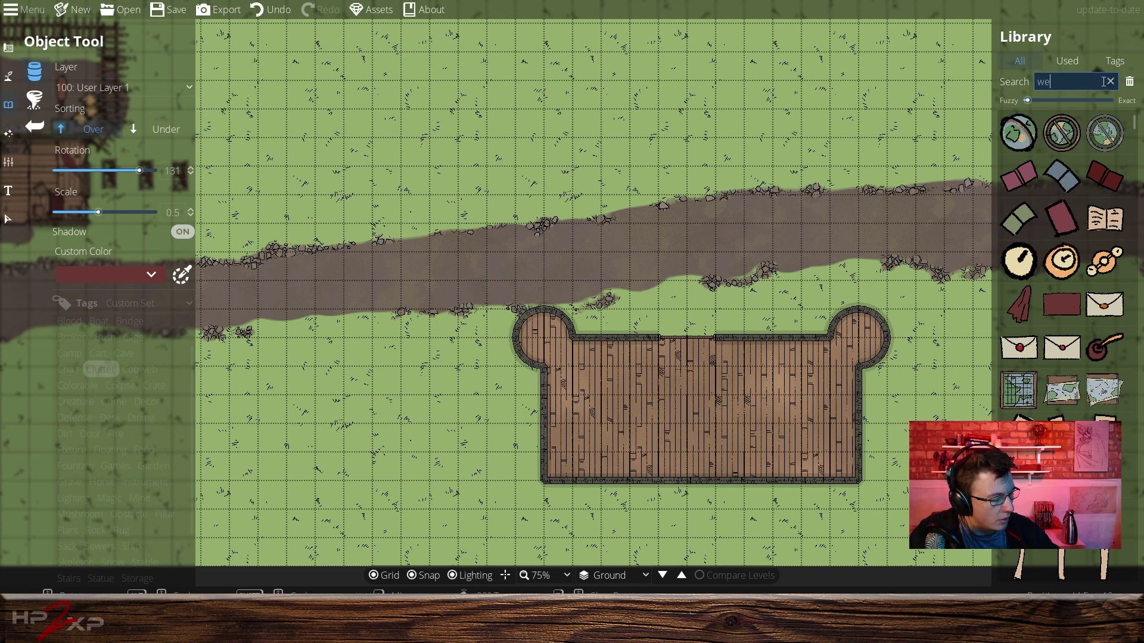
{"action": "type", "text": "ll"}
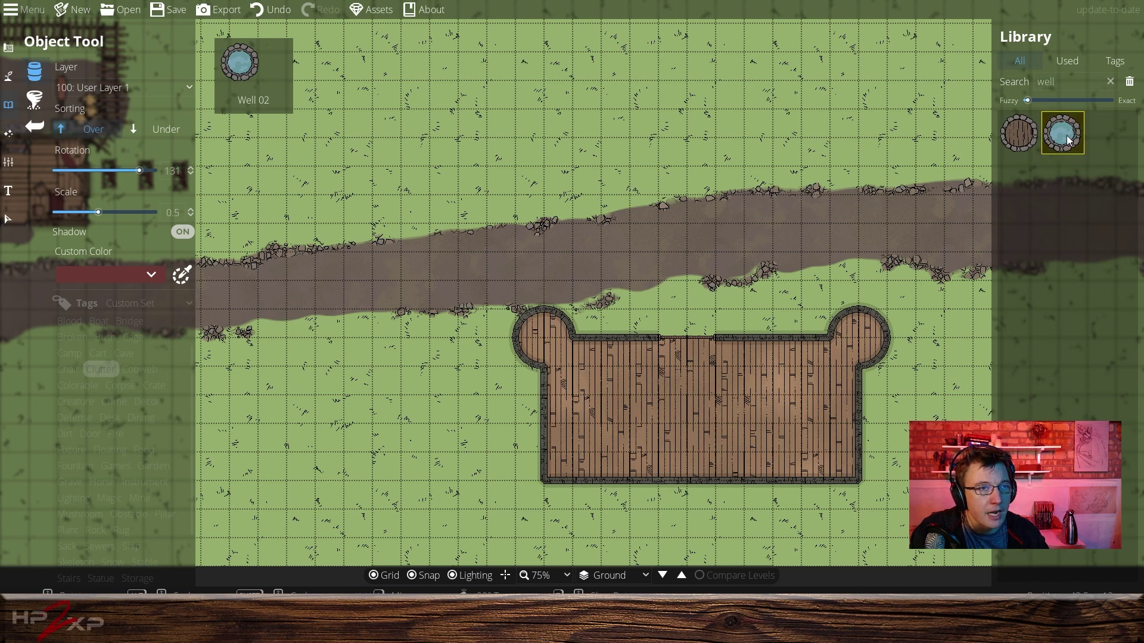
{"action": "left_click", "coordinate": [1068, 140]}
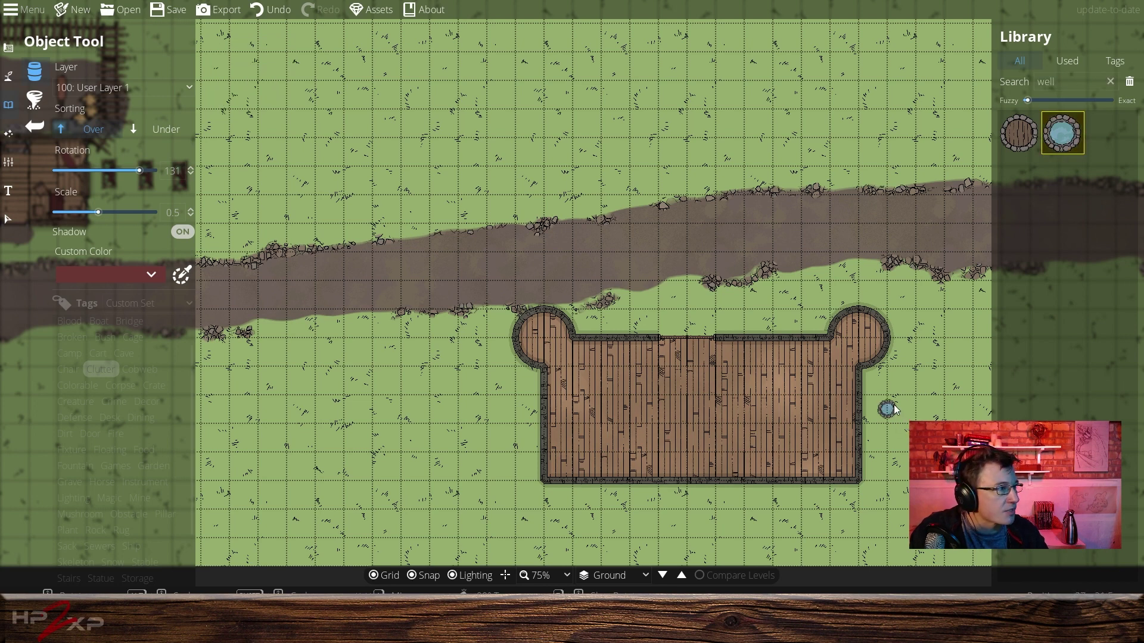
{"action": "left_click_drag", "start_coordinate": [100, 212], "coordinate": [117, 213]}
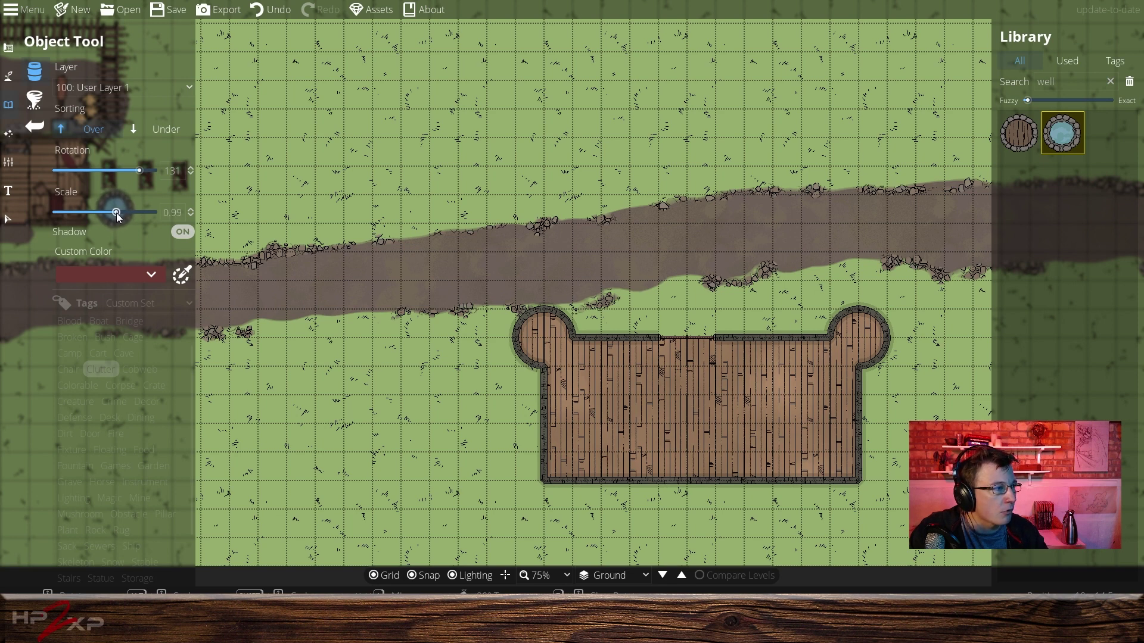
{"action": "left_click", "coordinate": [191, 212]}
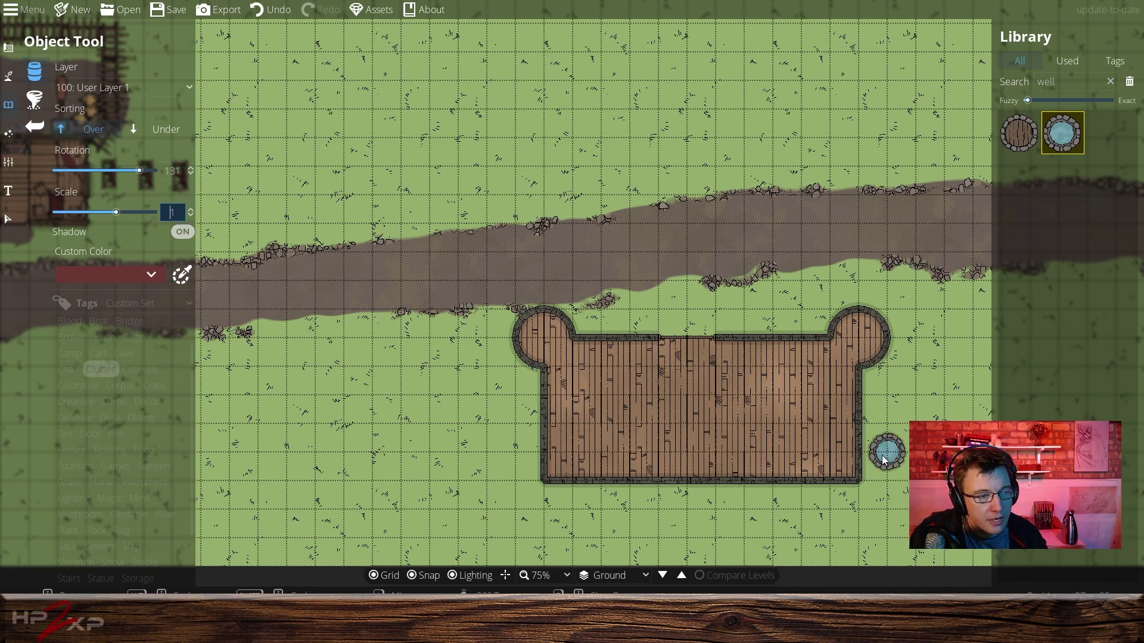
{"action": "left_click", "coordinate": [884, 459]}
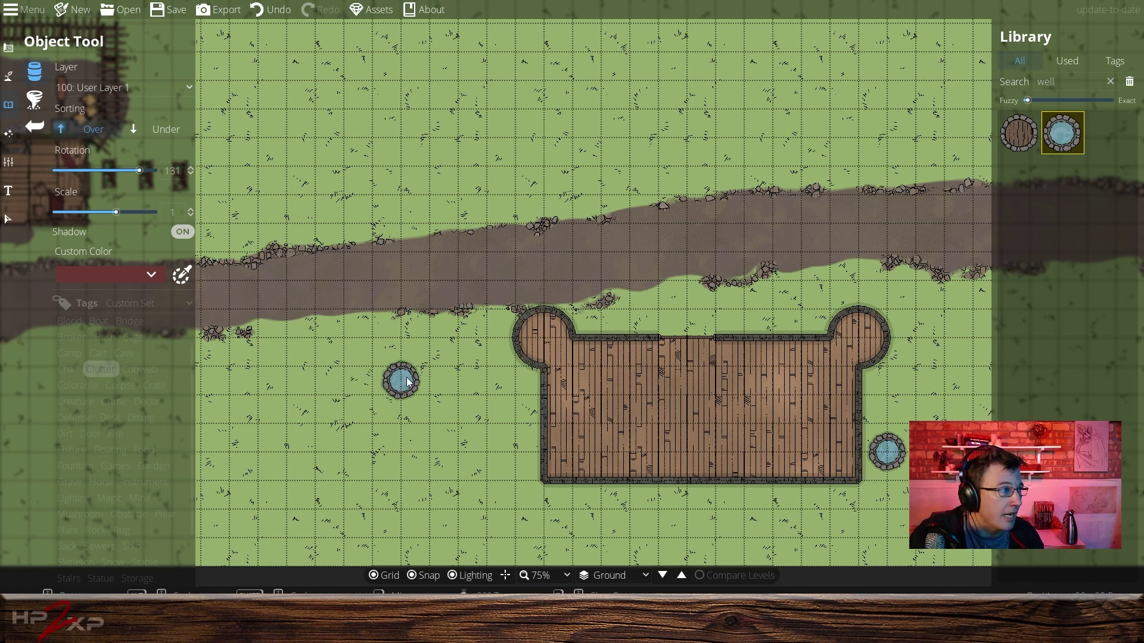
{"action": "left_click", "coordinate": [1111, 84]}
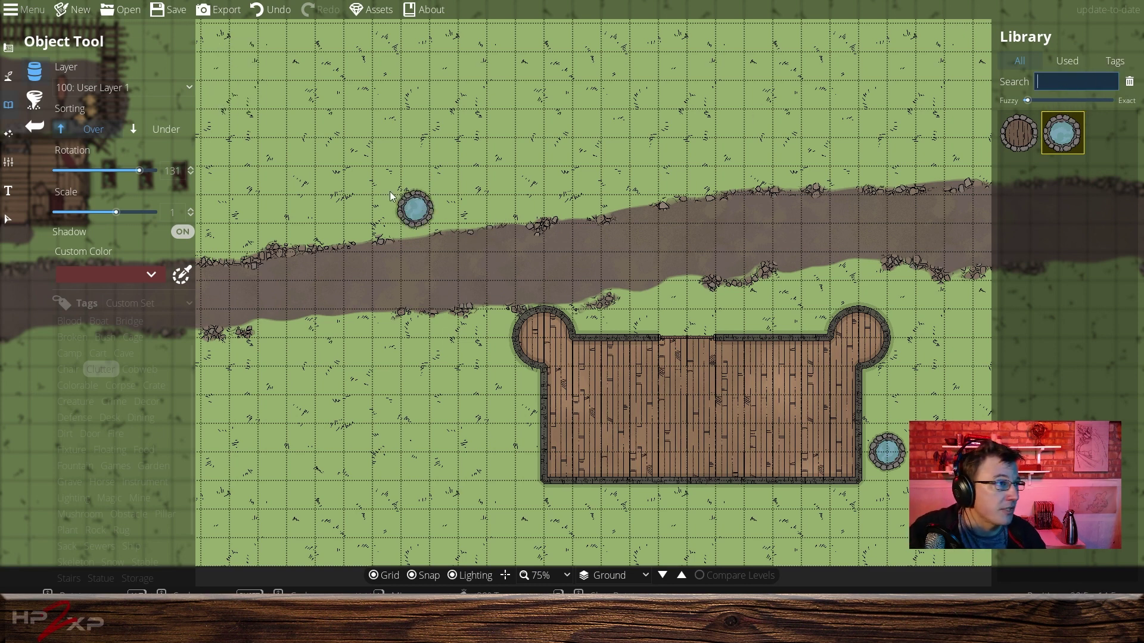
{"action": "left_click", "coordinate": [6, 45]}
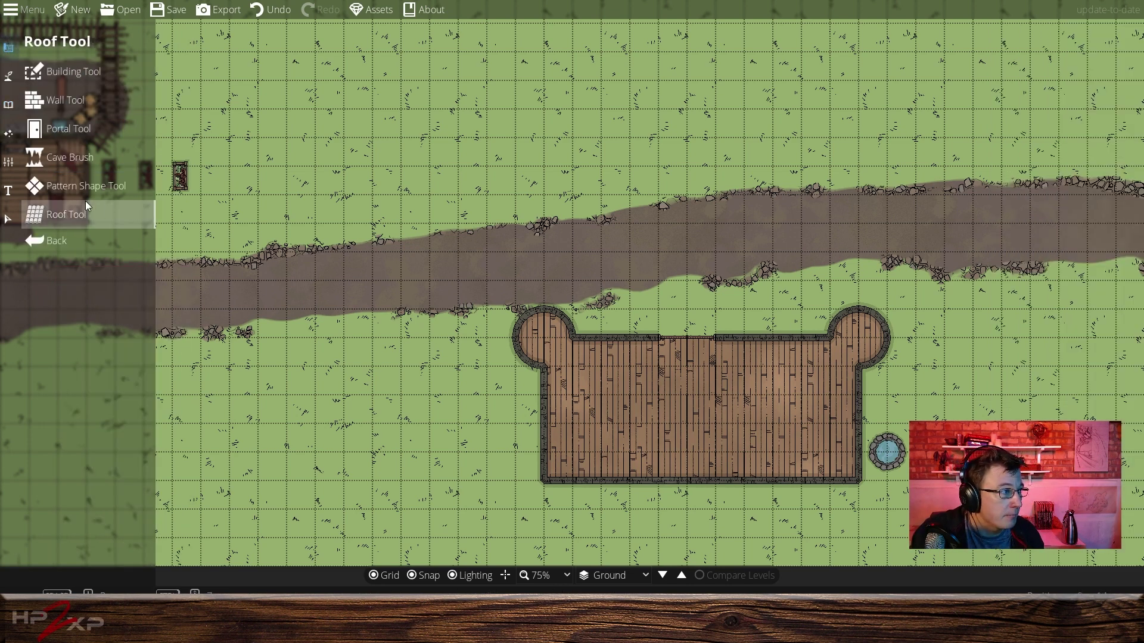
{"action": "left_click", "coordinate": [56, 199]}
{"action": "left_click", "coordinate": [45, 169]}
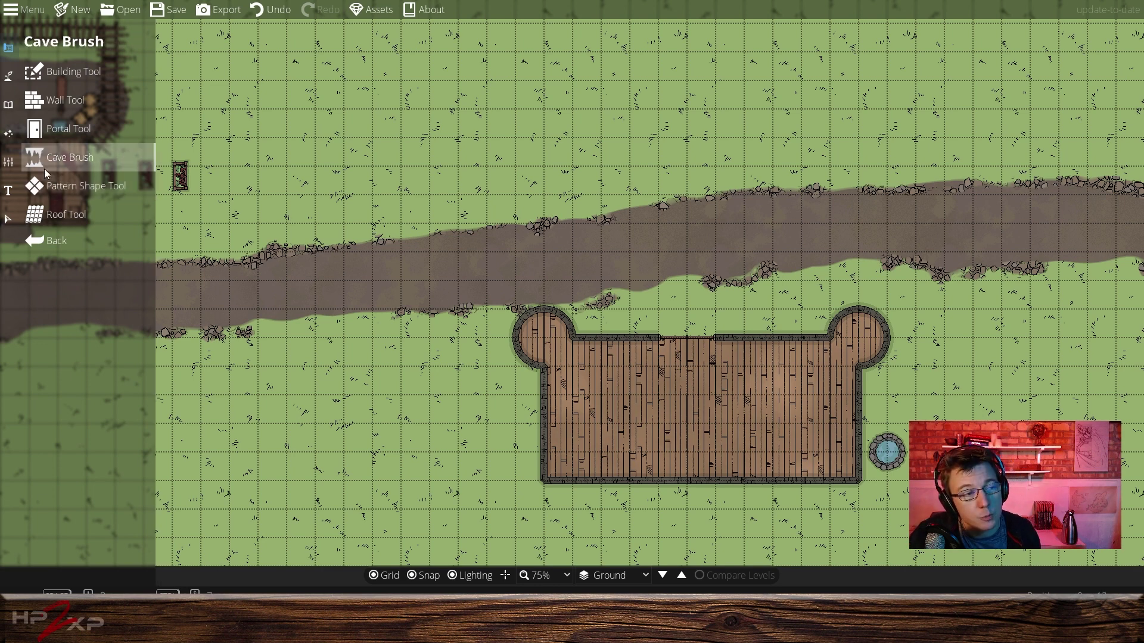
{"action": "left_click", "coordinate": [42, 129]}
{"action": "left_click", "coordinate": [42, 100]}
{"action": "left_click", "coordinate": [41, 129]}
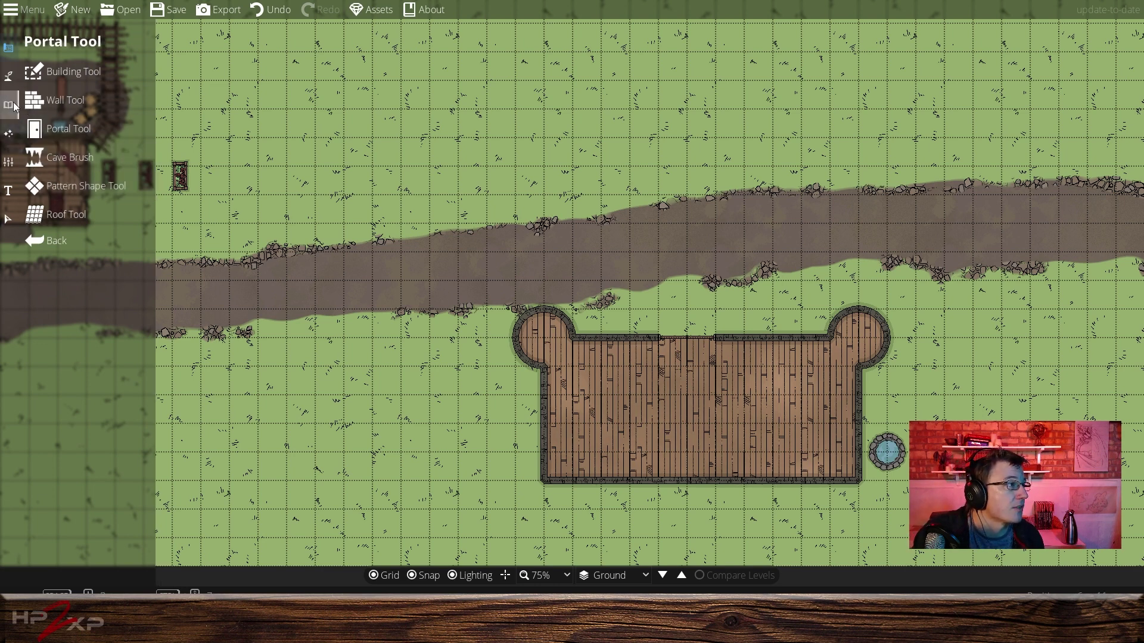
{"action": "left_click", "coordinate": [10, 76]}
Search the object library for "stairs" and place the grey stone spiral staircase at scale 1.41 in the building's northeast tower.
{"action": "left_click", "coordinate": [8, 105]}
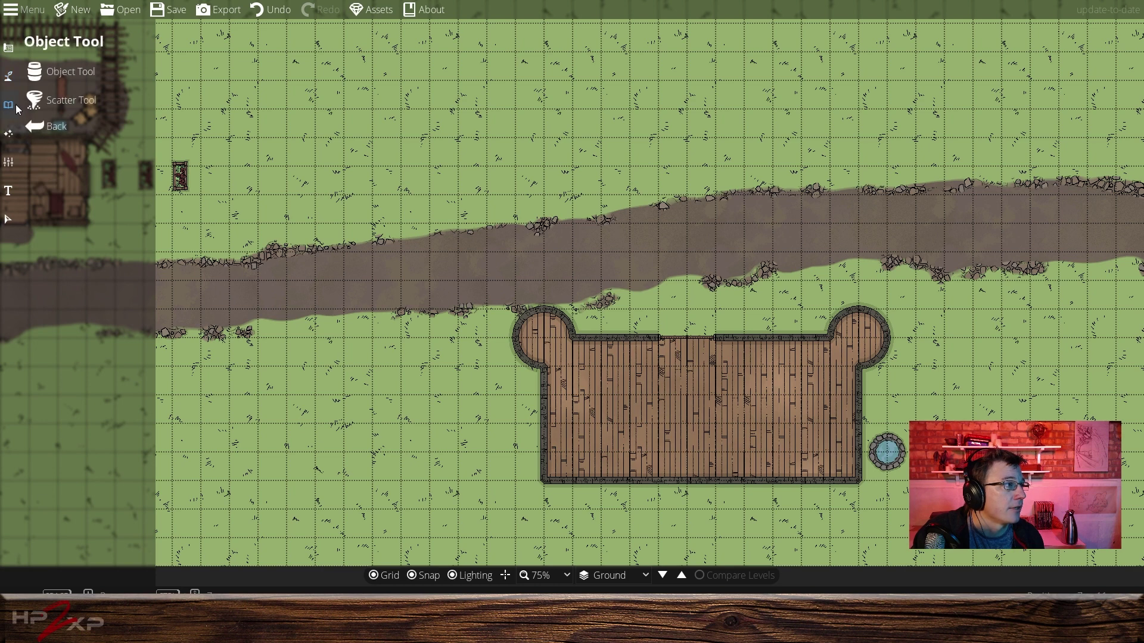
{"action": "left_click", "coordinate": [60, 75]}
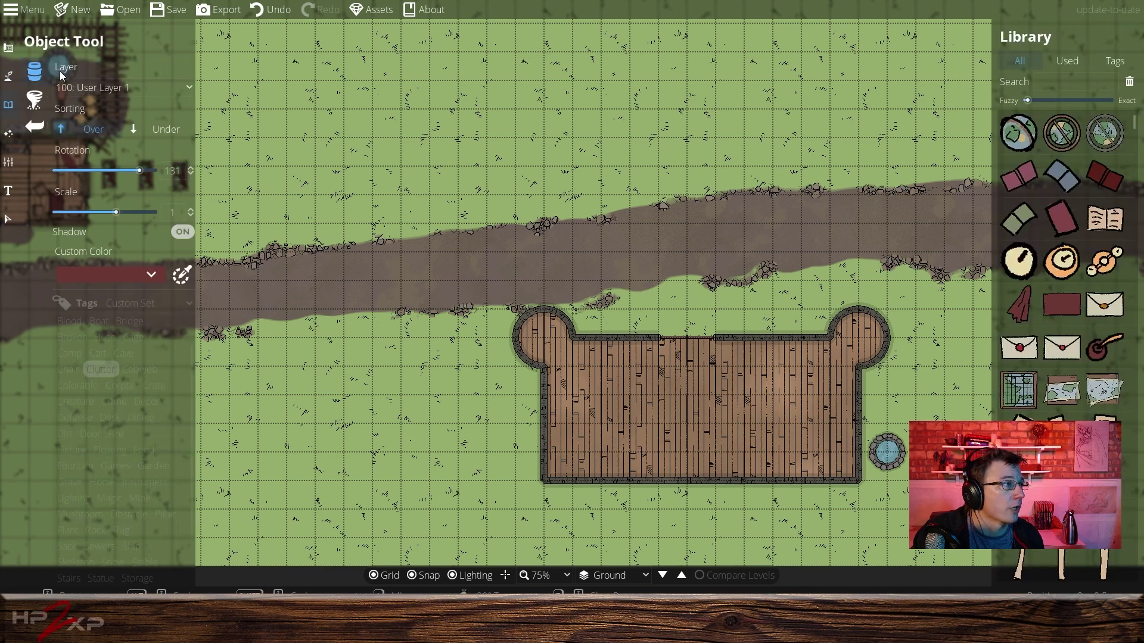
{"action": "left_click", "coordinate": [1064, 82]}
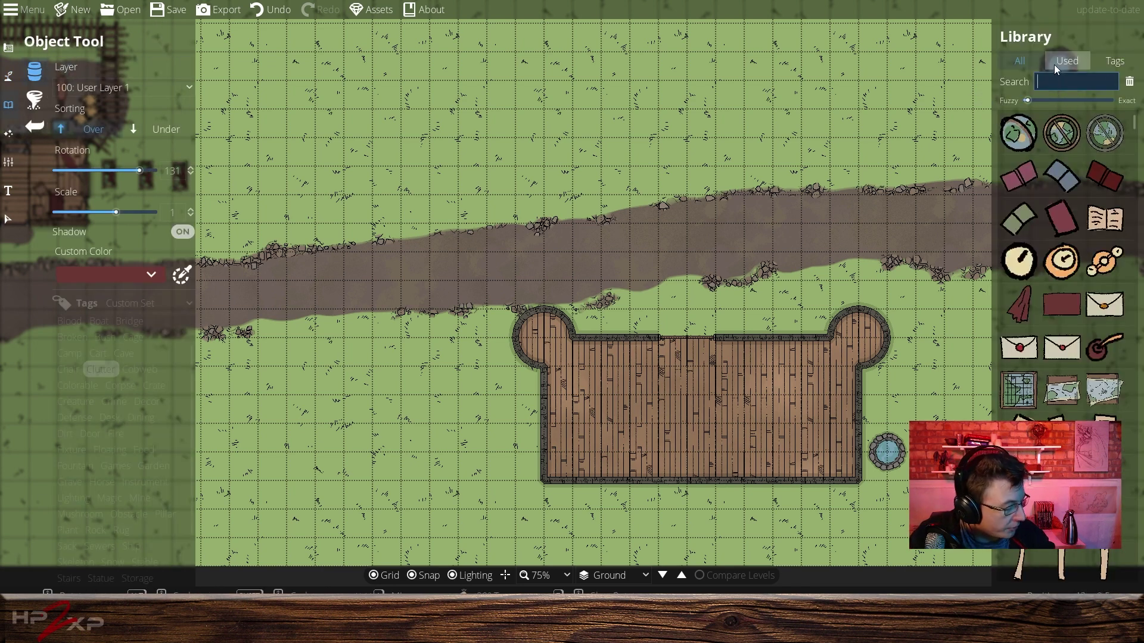
{"action": "type", "text": "sa"}
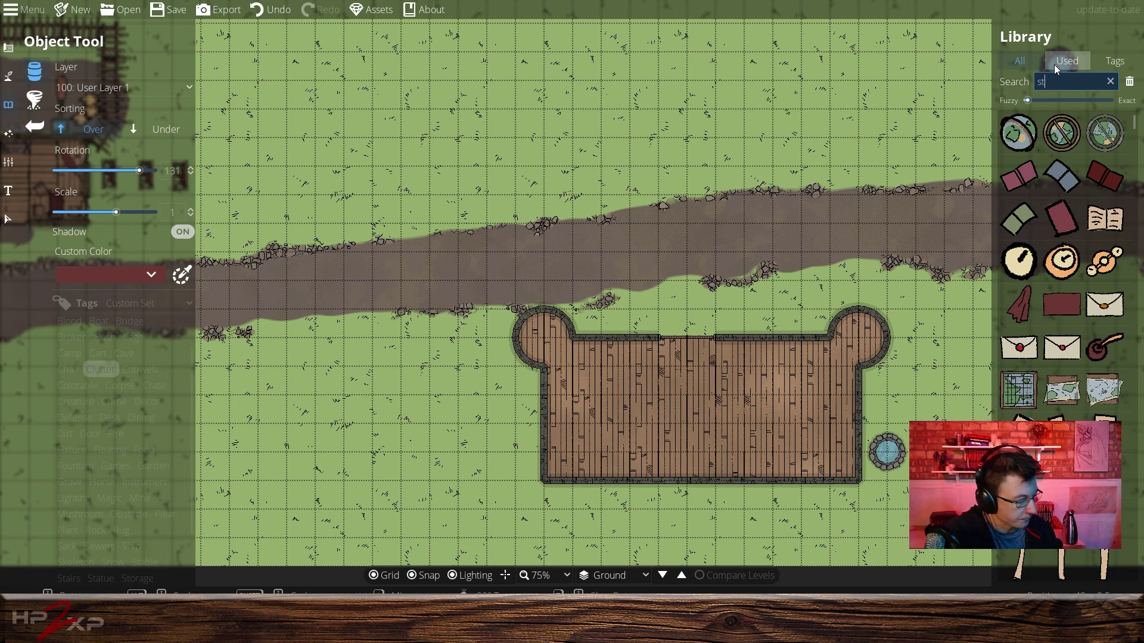
{"action": "type", "text": "airs"}
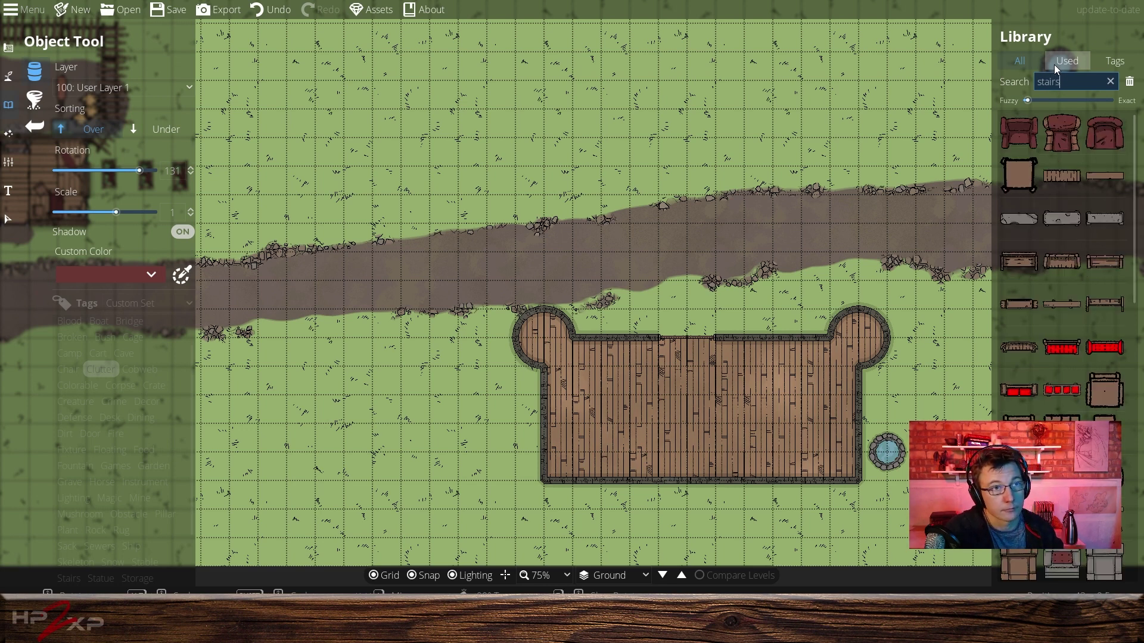
{"action": "scroll", "coordinate": [1085, 241], "scroll_direction": "down", "scroll_amount": 10}
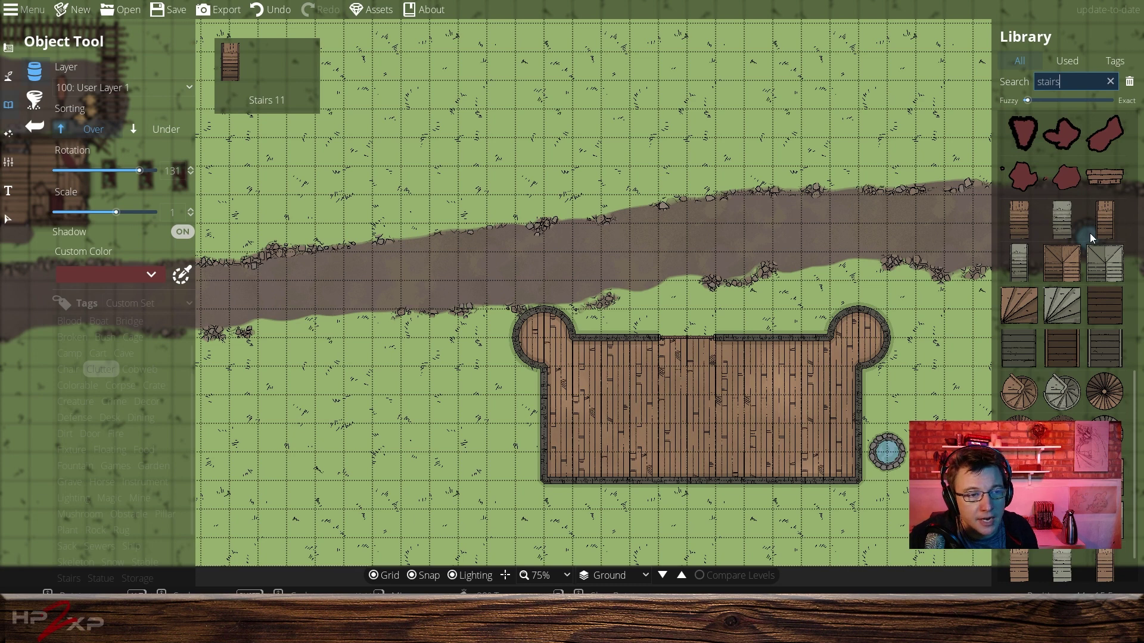
{"action": "left_click", "coordinate": [1066, 396]}
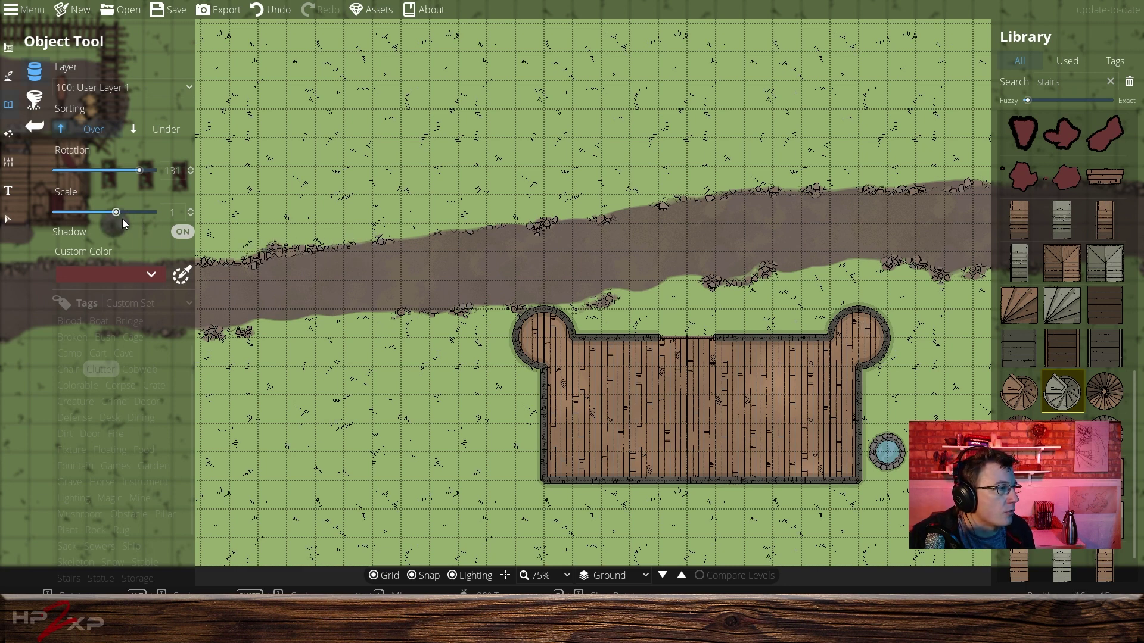
{"action": "left_click_drag", "start_coordinate": [119, 212], "coordinate": [125, 213]}
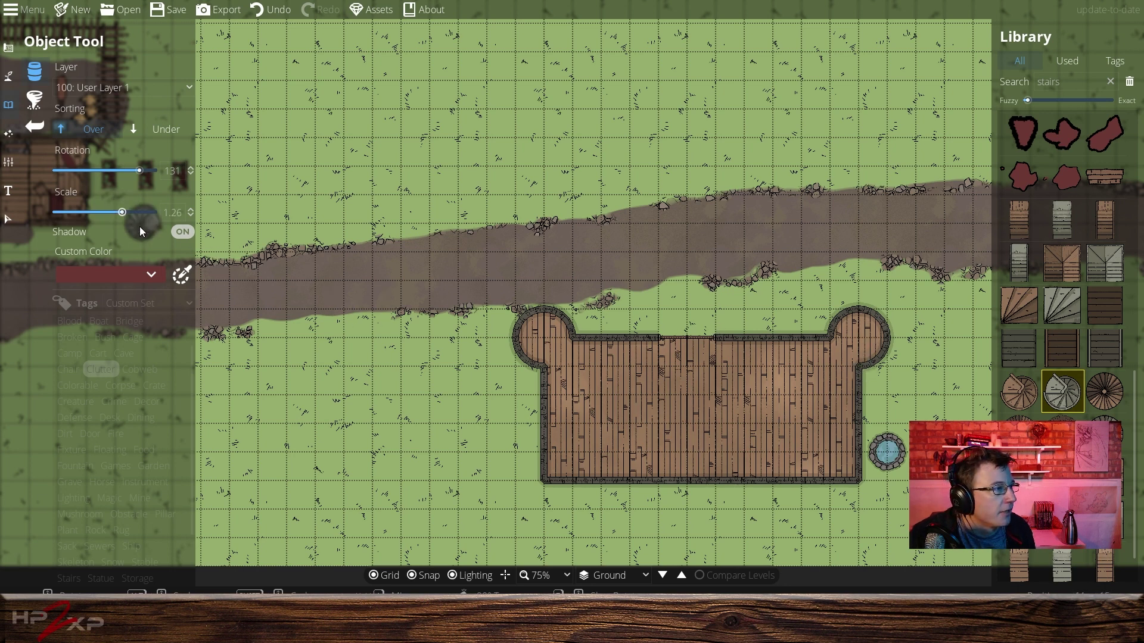
{"action": "left_click_drag", "start_coordinate": [127, 213], "coordinate": [130, 213]}
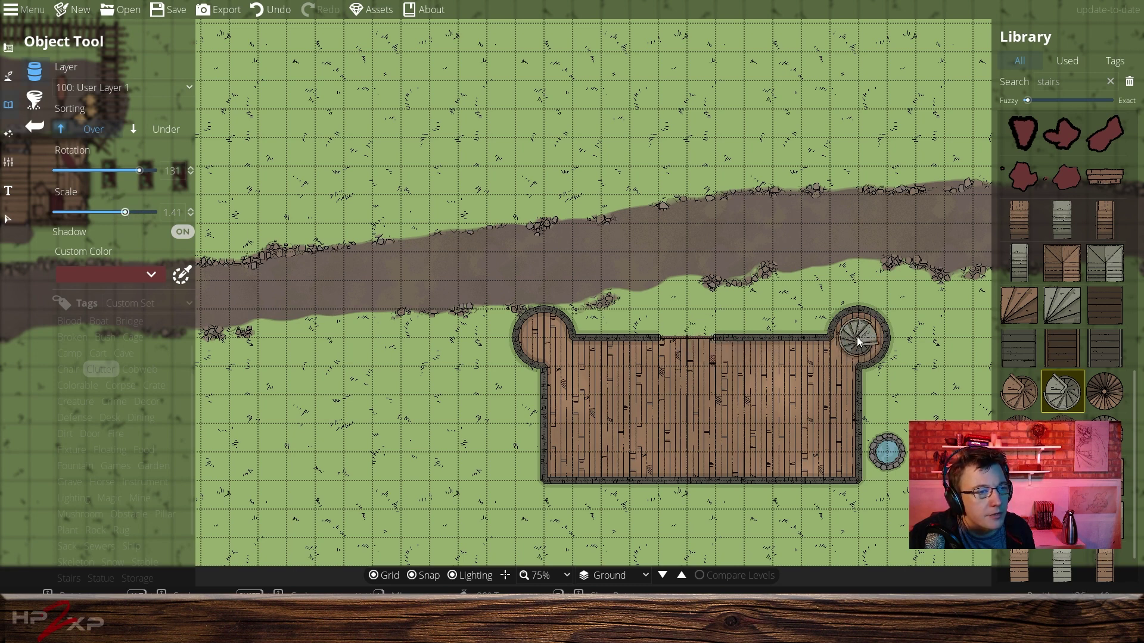
{"action": "left_click", "coordinate": [858, 340]}
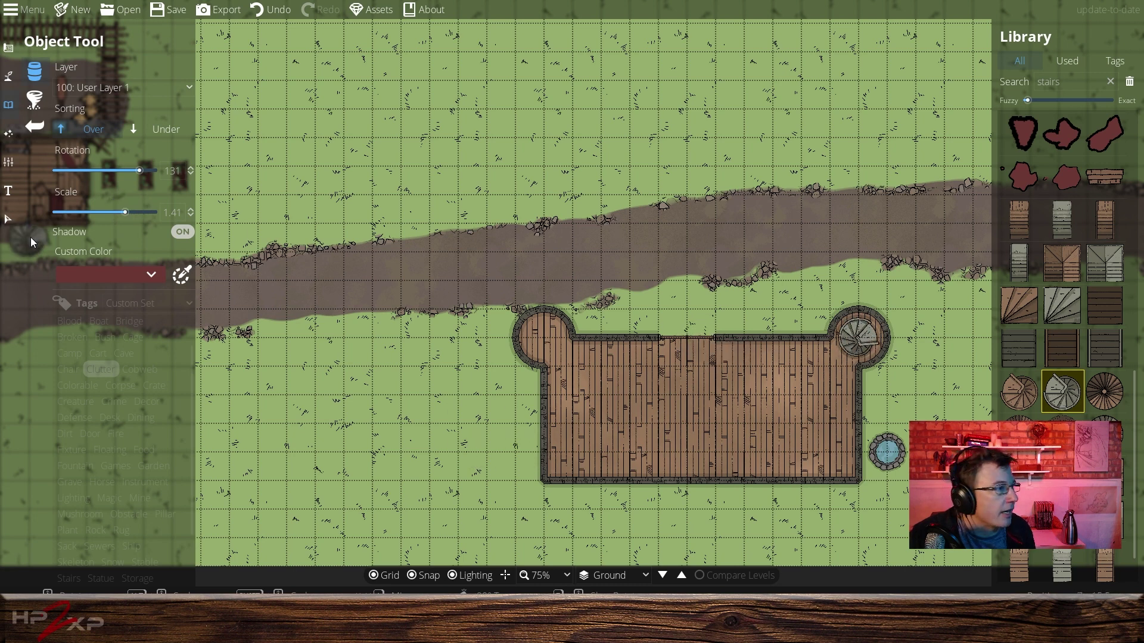
Place a door at the east end of the building's south wall, undoing a trial door in the east wall.
{"action": "left_click", "coordinate": [8, 48]}
{"action": "left_click", "coordinate": [45, 127]}
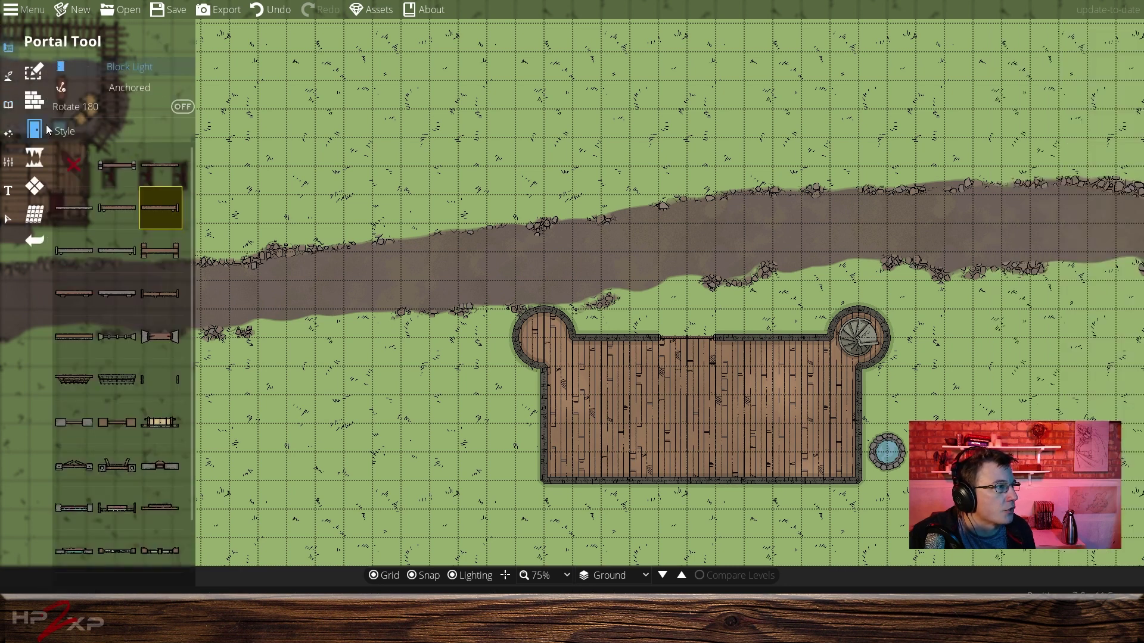
{"action": "left_click", "coordinate": [87, 251]}
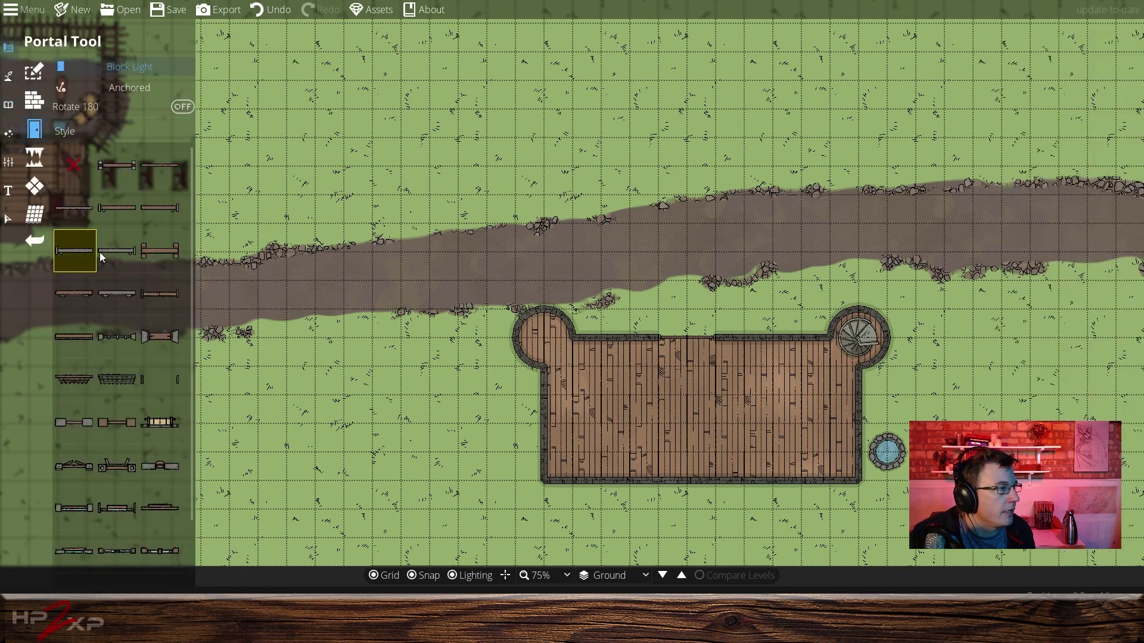
{"action": "left_click", "coordinate": [863, 416]}
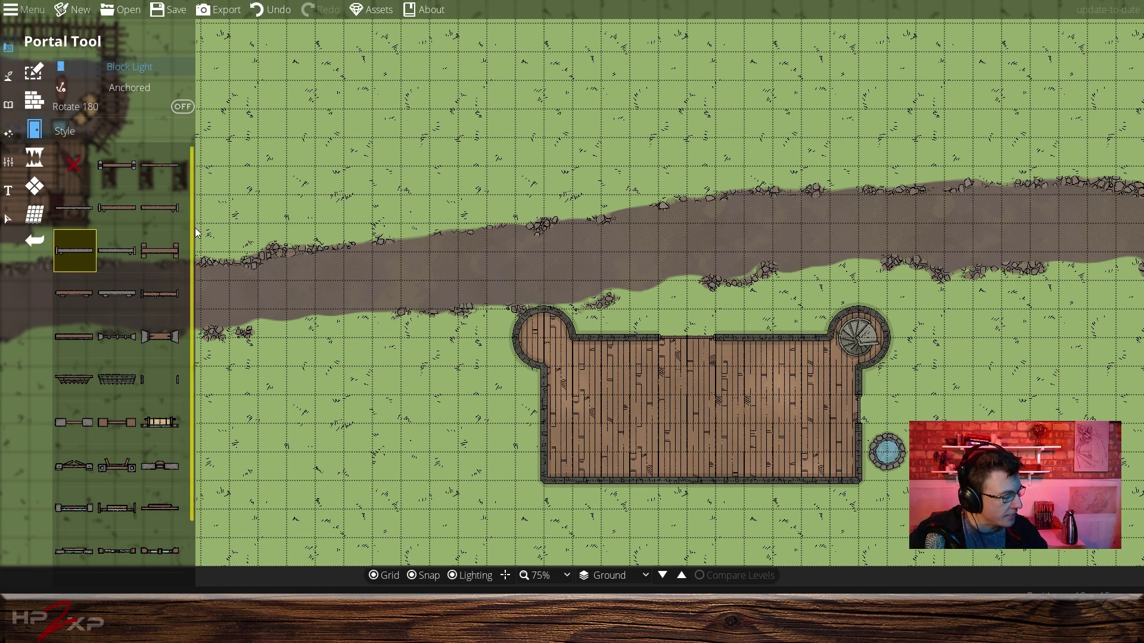
{"action": "key", "text": "ctrl+z"}
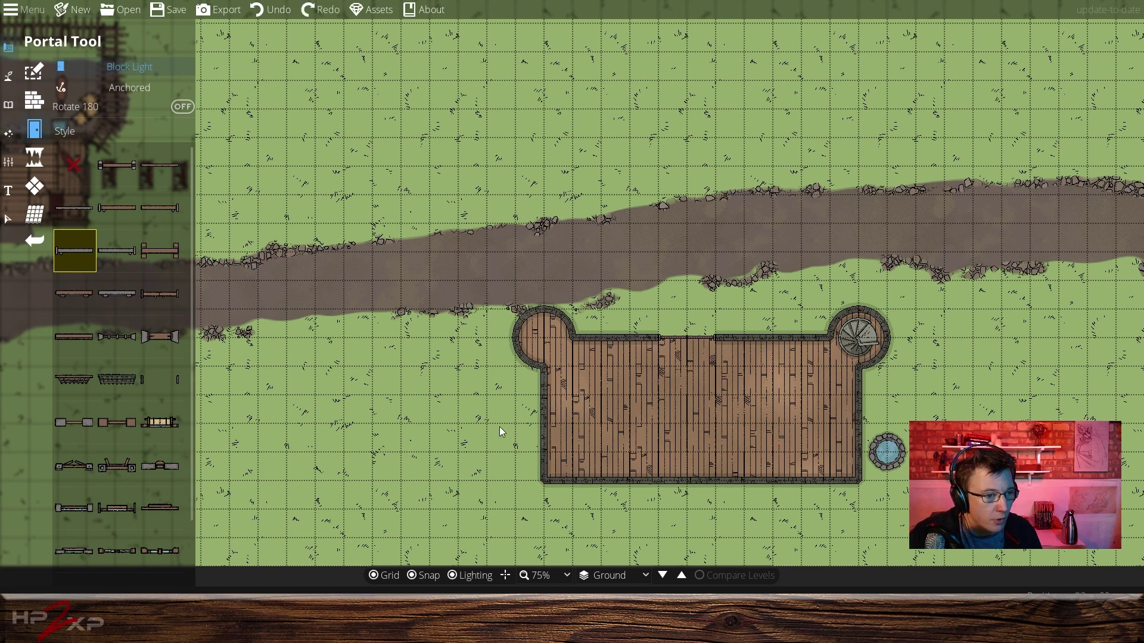
{"action": "left_click", "coordinate": [841, 483]}
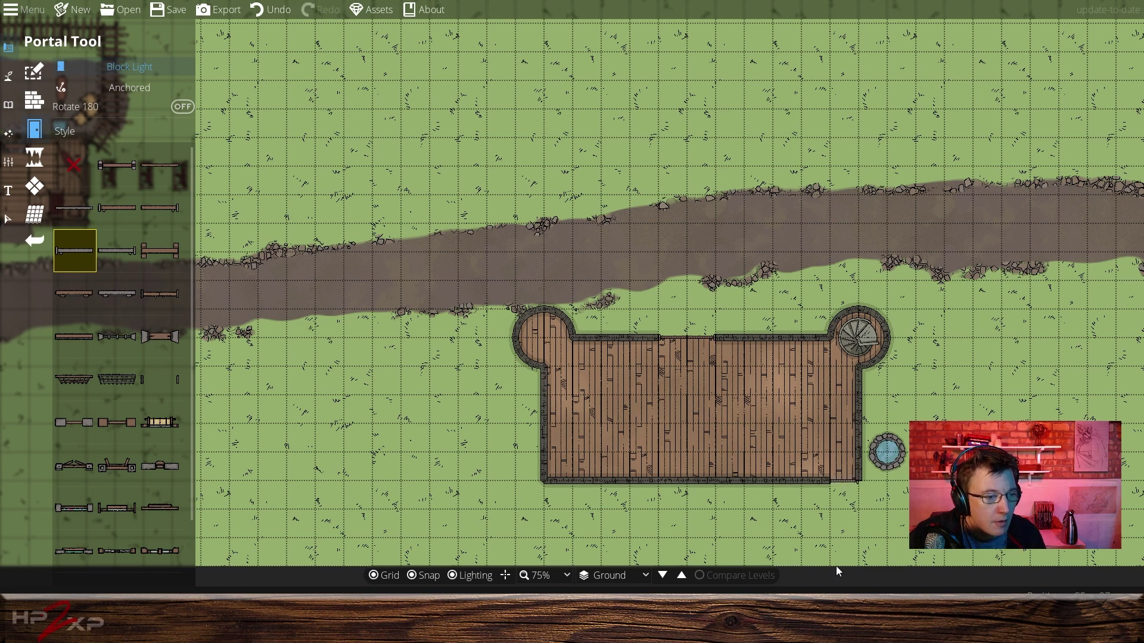
Draw an L-shaped interior wall enclosing a room about 4 by 2 squares in the building's southeast corner.
{"action": "left_click", "coordinate": [36, 101]}
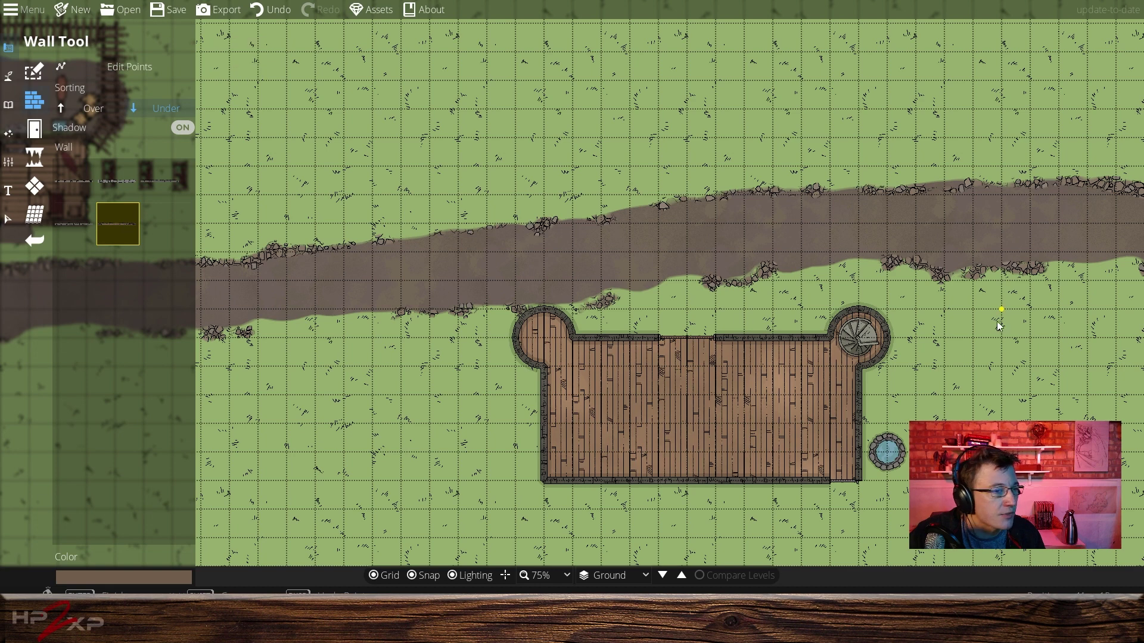
{"action": "left_click", "coordinate": [858, 423]}
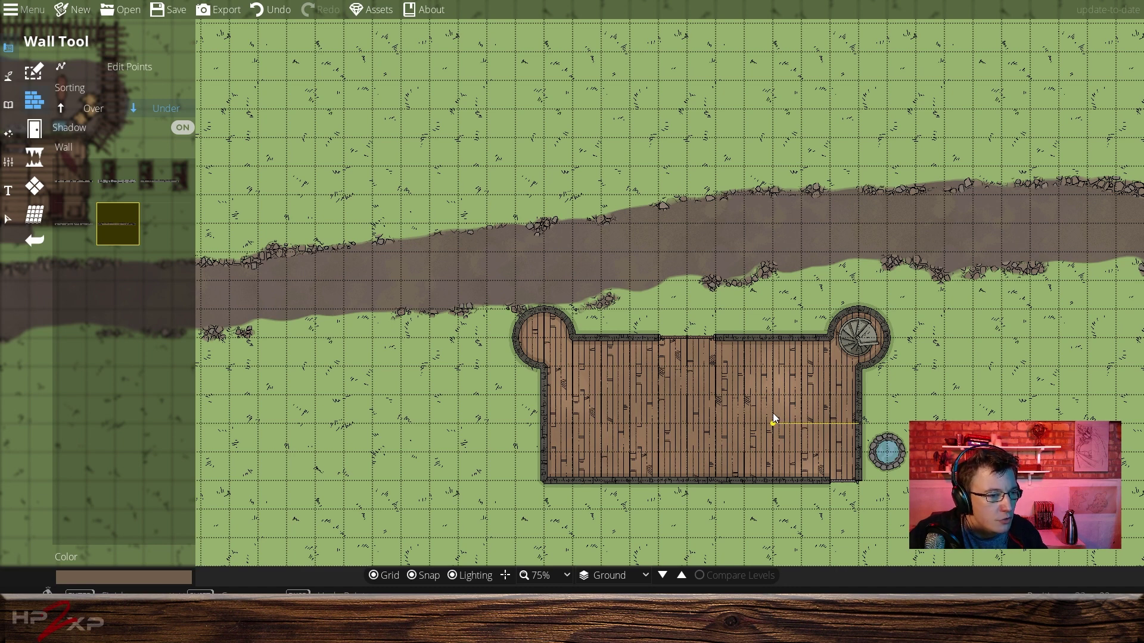
{"action": "left_click", "coordinate": [747, 421]}
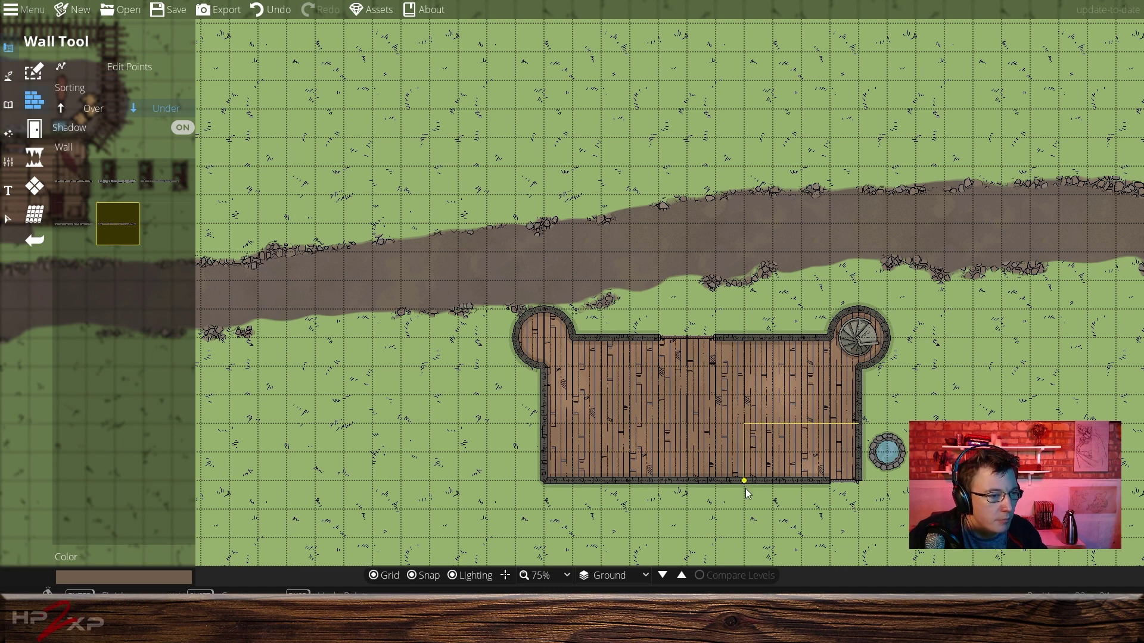
{"action": "double_click", "coordinate": [745, 488]}
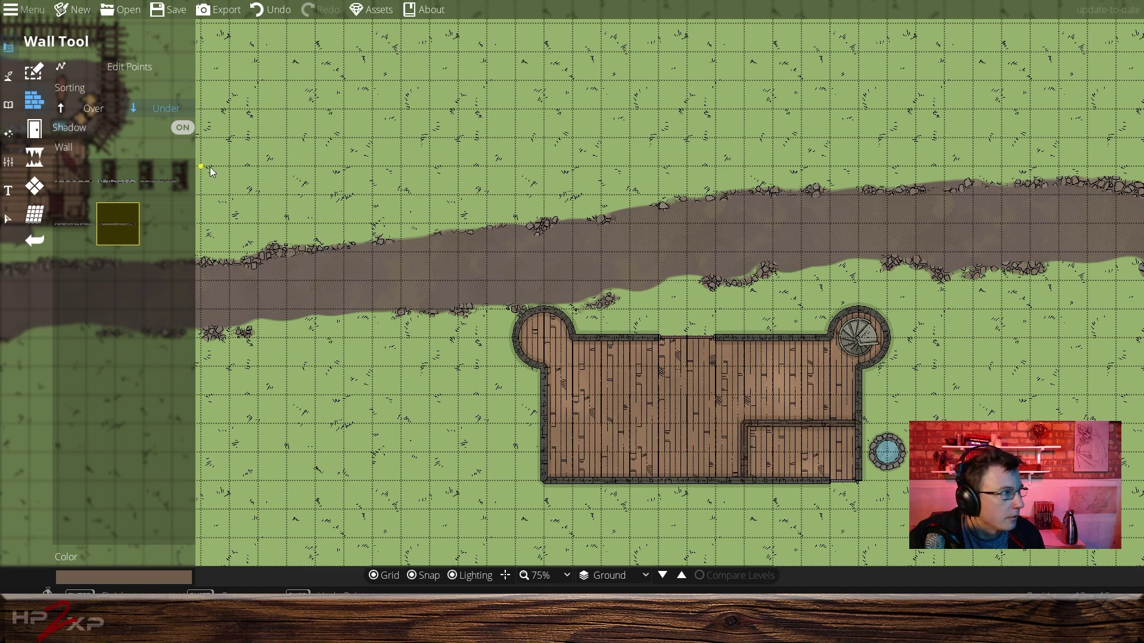
Place the Threshold 01 opening at the south end of the corner room's west interior wall.
{"action": "left_click", "coordinate": [34, 128]}
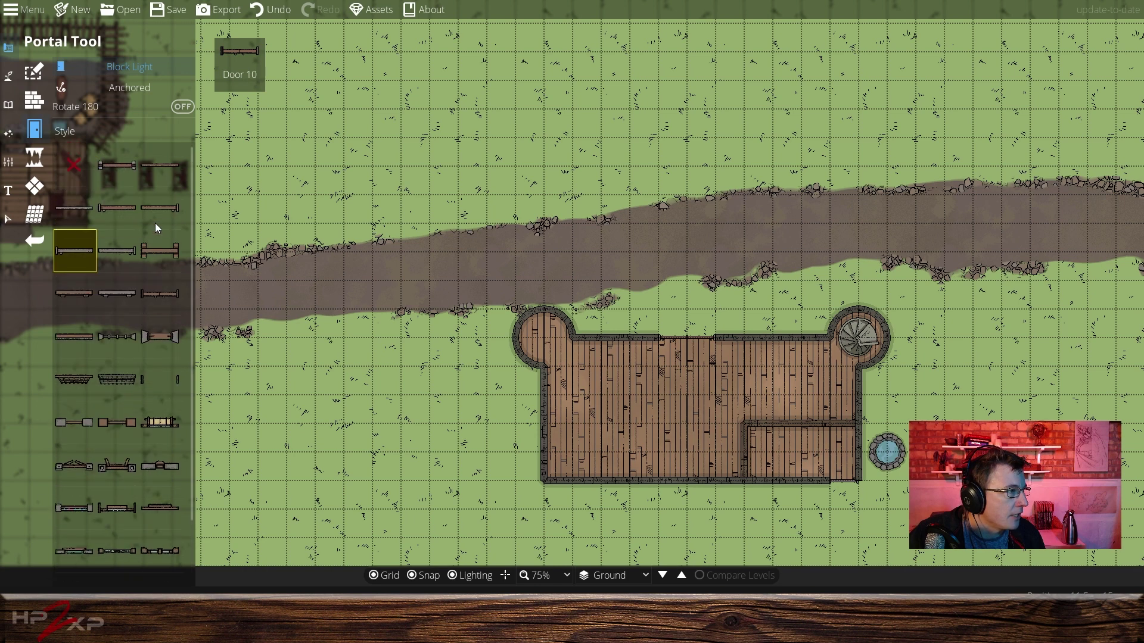
{"action": "scroll", "coordinate": [154, 221], "scroll_direction": "down", "scroll_amount": 1}
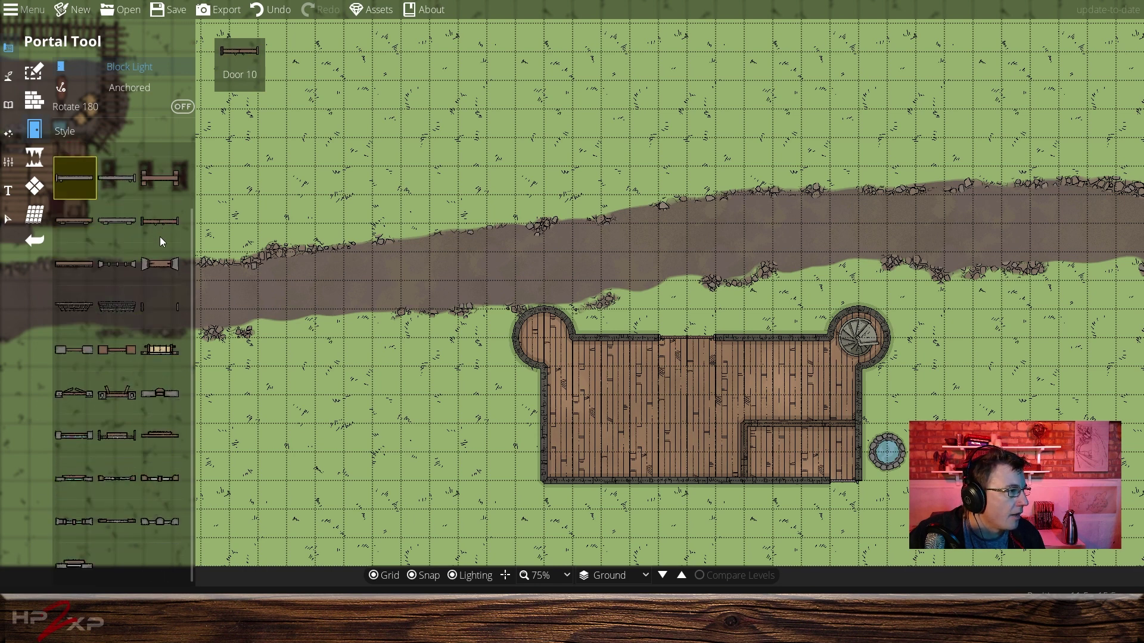
{"action": "left_click", "coordinate": [160, 307]}
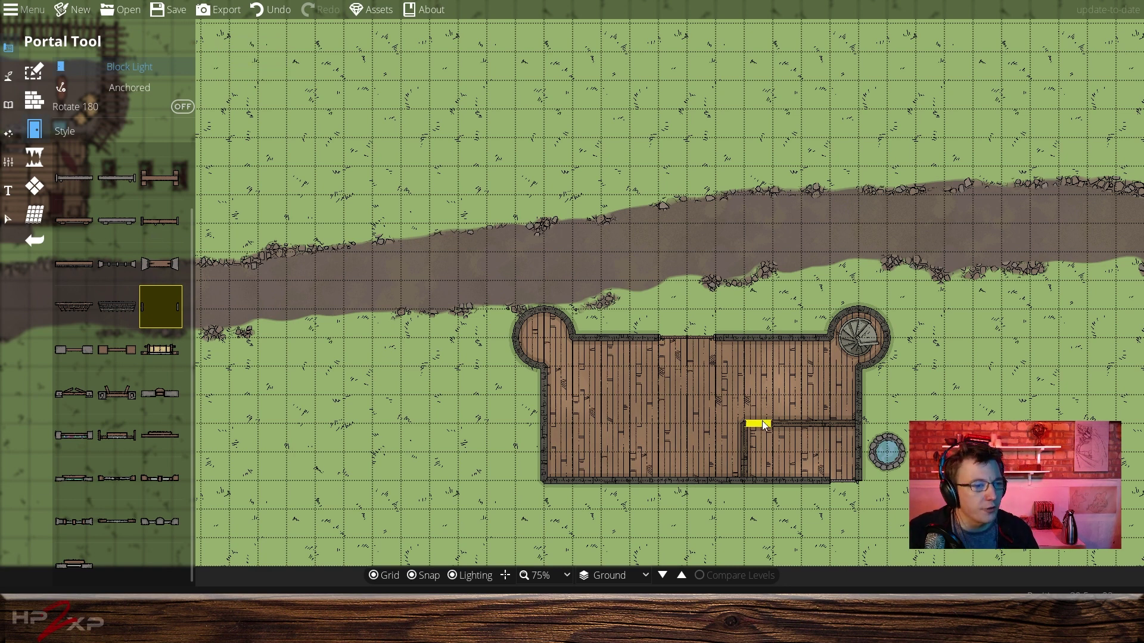
{"action": "left_click", "coordinate": [751, 468]}
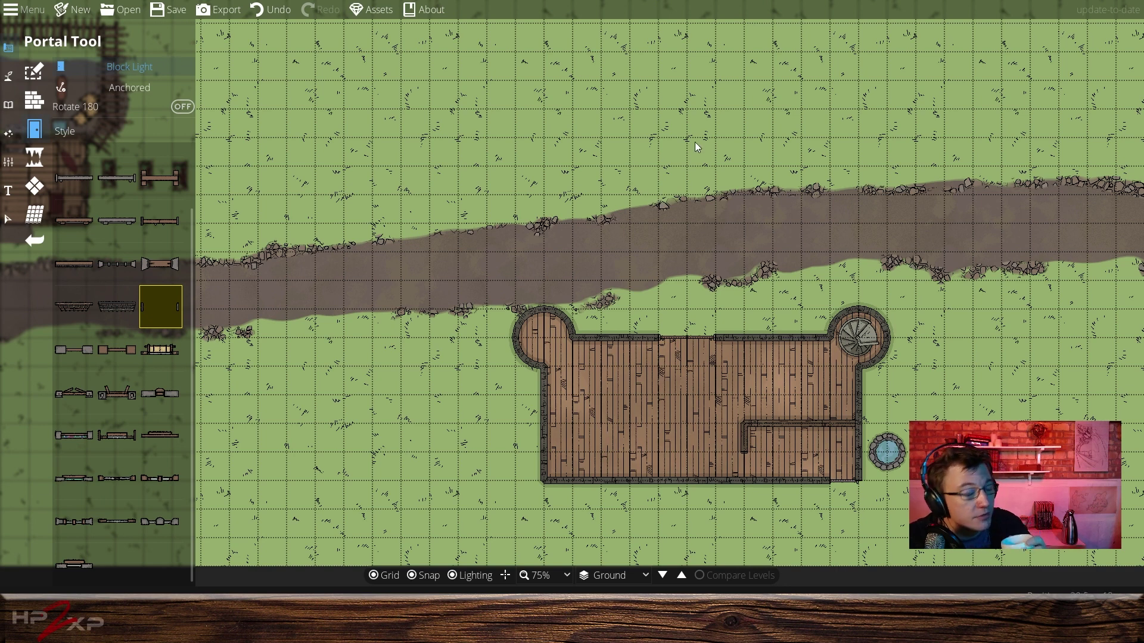
Paint Terrain Limestone with brush size 2 between the towered building's north wall and the road.
{"action": "left_click", "coordinate": [16, 67]}
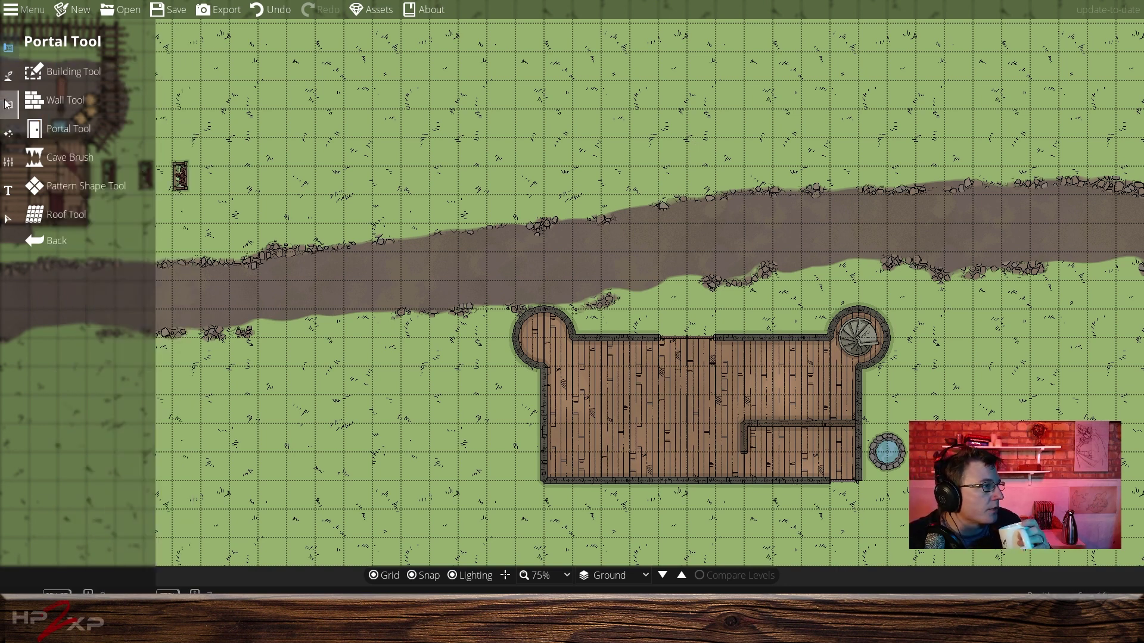
{"action": "left_click", "coordinate": [9, 75]}
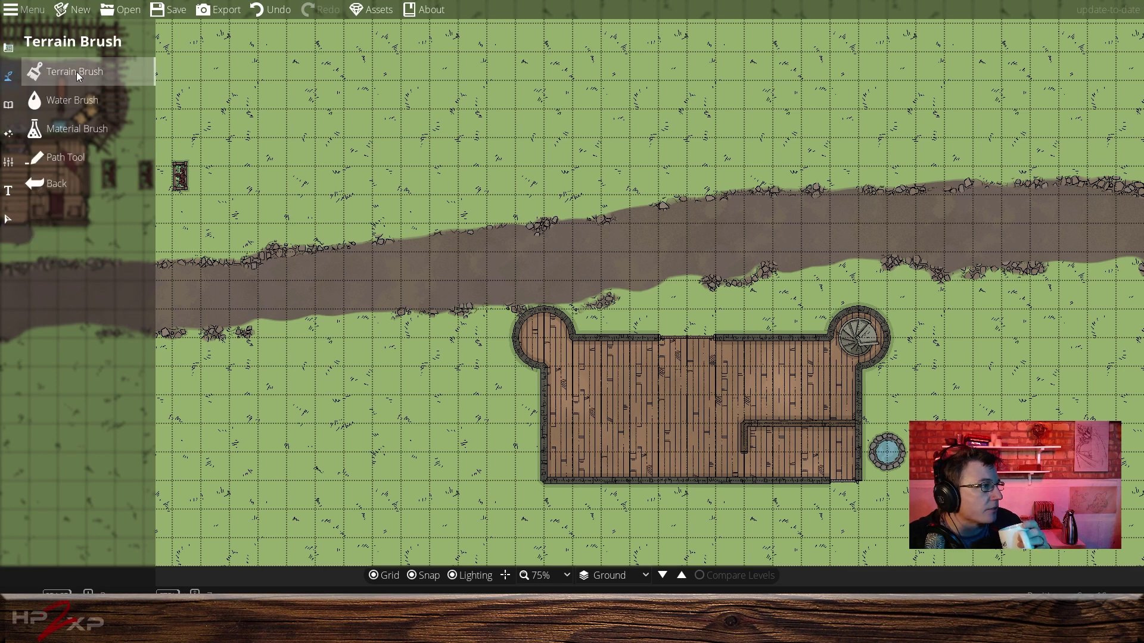
{"action": "left_click", "coordinate": [66, 359]}
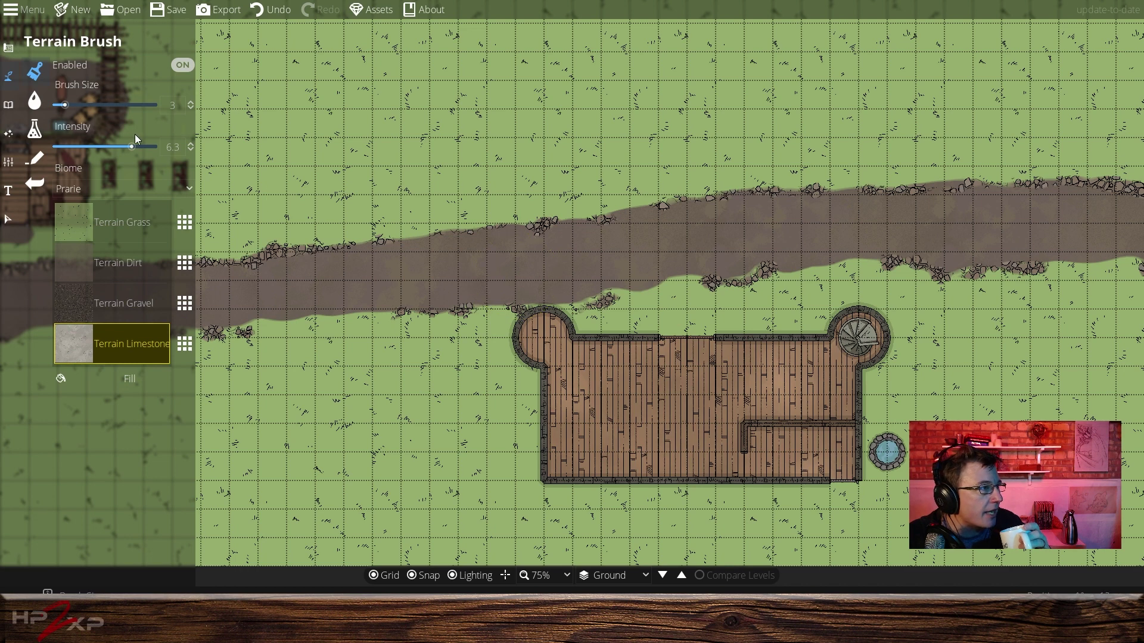
{"action": "left_click_drag", "start_coordinate": [63, 105], "coordinate": [60, 105]}
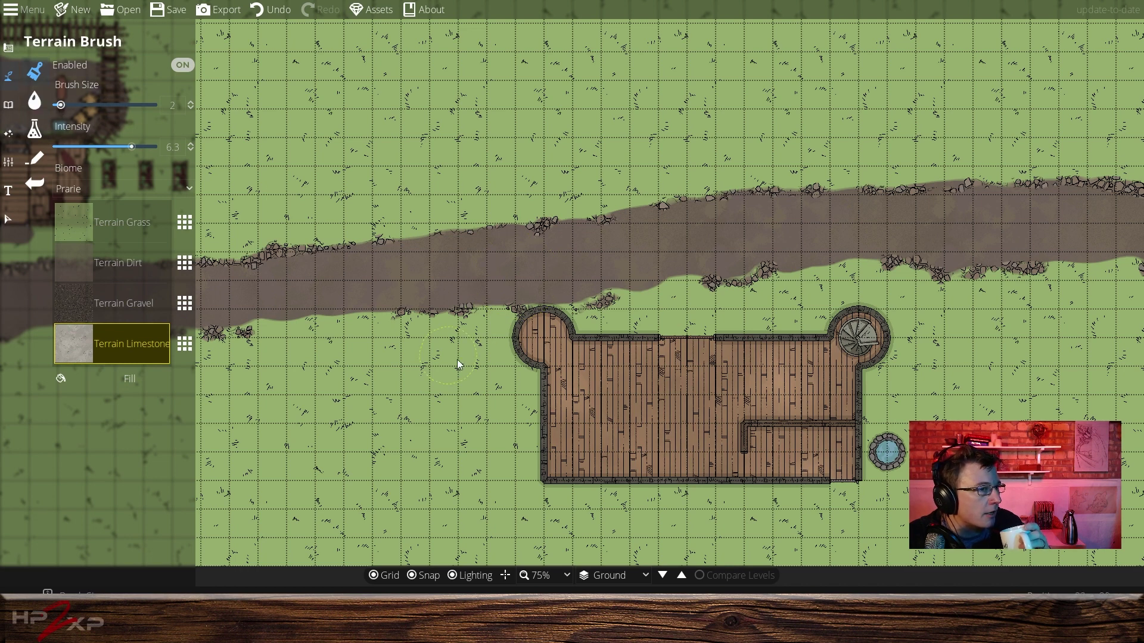
{"action": "mouse_move", "coordinate": [616, 324]}
{"action": "left_mouse_down"}
{"action": "mouse_move", "coordinate": [648, 313]}
{"action": "mouse_move", "coordinate": [623, 311]}
{"action": "mouse_move", "coordinate": [658, 316]}
{"action": "mouse_move", "coordinate": [689, 295]}
{"action": "mouse_move", "coordinate": [730, 310]}
{"action": "mouse_move", "coordinate": [689, 318]}
{"action": "mouse_move", "coordinate": [805, 322]}
{"action": "mouse_move", "coordinate": [864, 278]}
{"action": "mouse_move", "coordinate": [584, 325]}
{"action": "left_mouse_up"}
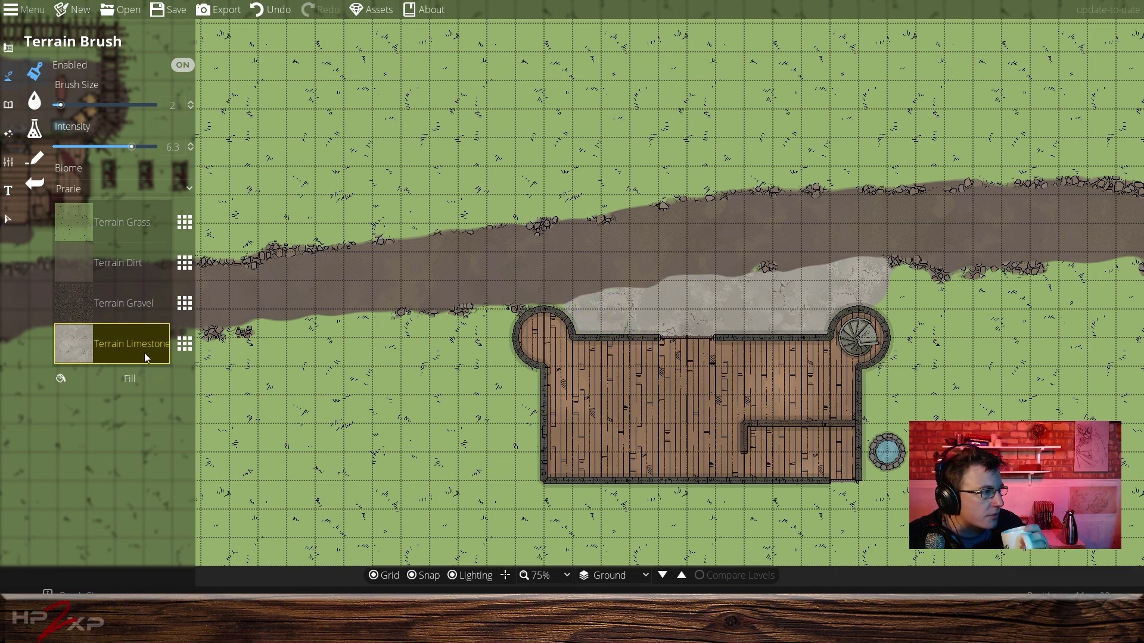
Paint Terrain Gravel around the outer sides of both towers and along the edges of the limestone forecourt.
{"action": "left_click", "coordinate": [132, 311]}
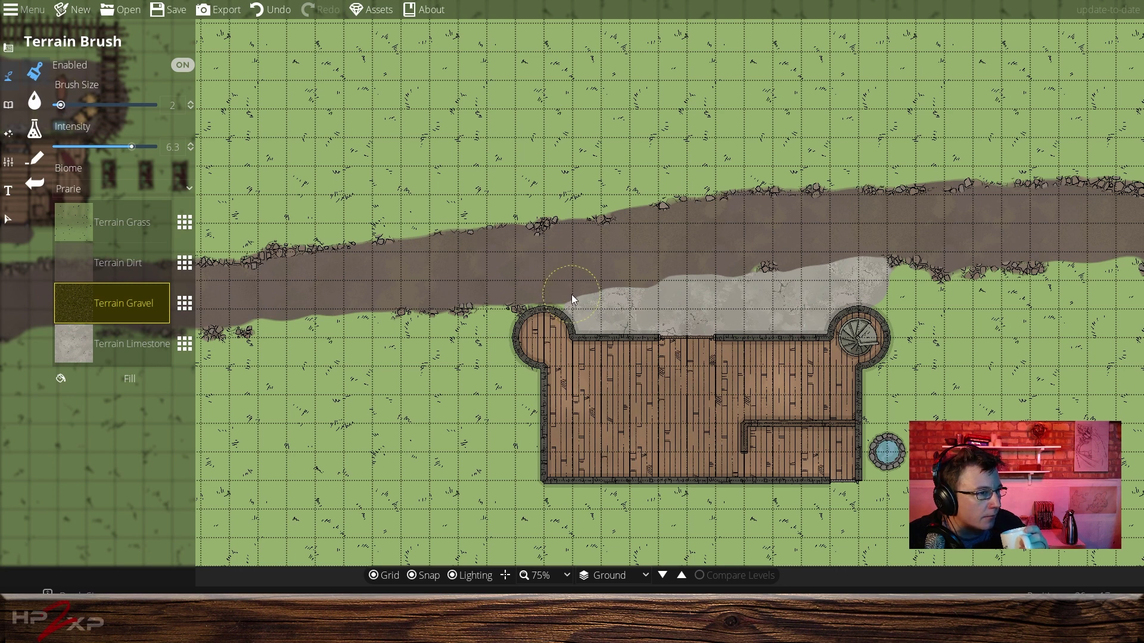
{"action": "left_click_drag", "start_coordinate": [571, 303], "coordinate": [580, 306]}
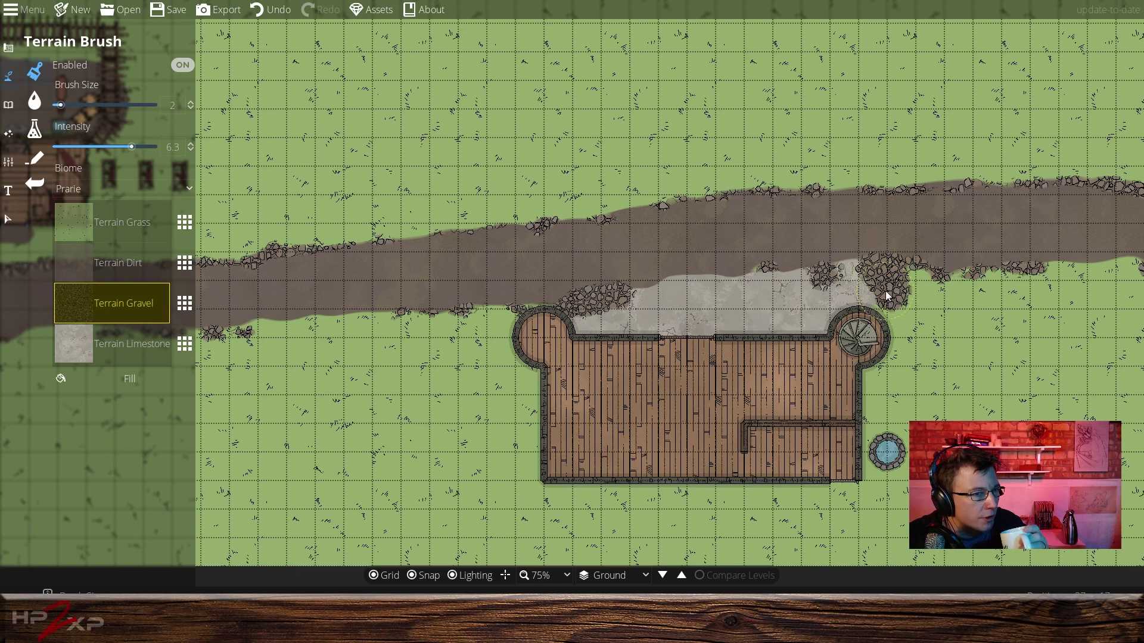
{"action": "left_click_drag", "start_coordinate": [885, 291], "coordinate": [840, 256]}
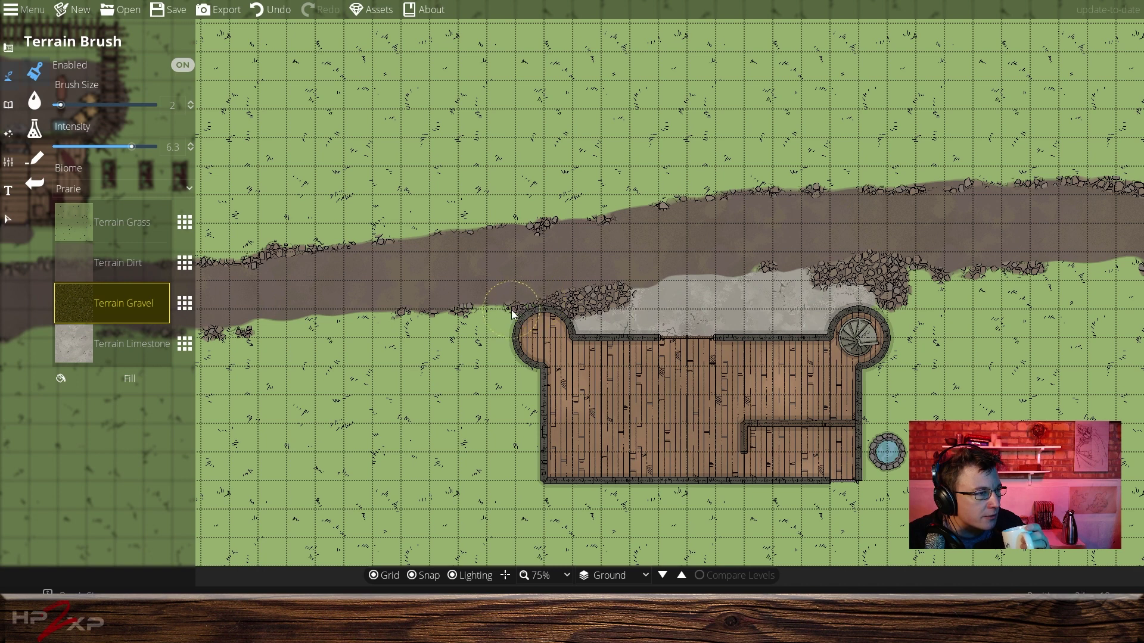
{"action": "mouse_move", "coordinate": [517, 310]}
{"action": "left_mouse_down"}
{"action": "mouse_move", "coordinate": [501, 332]}
{"action": "mouse_move", "coordinate": [485, 322]}
{"action": "mouse_move", "coordinate": [506, 327]}
{"action": "mouse_move", "coordinate": [520, 313]}
{"action": "left_mouse_up"}
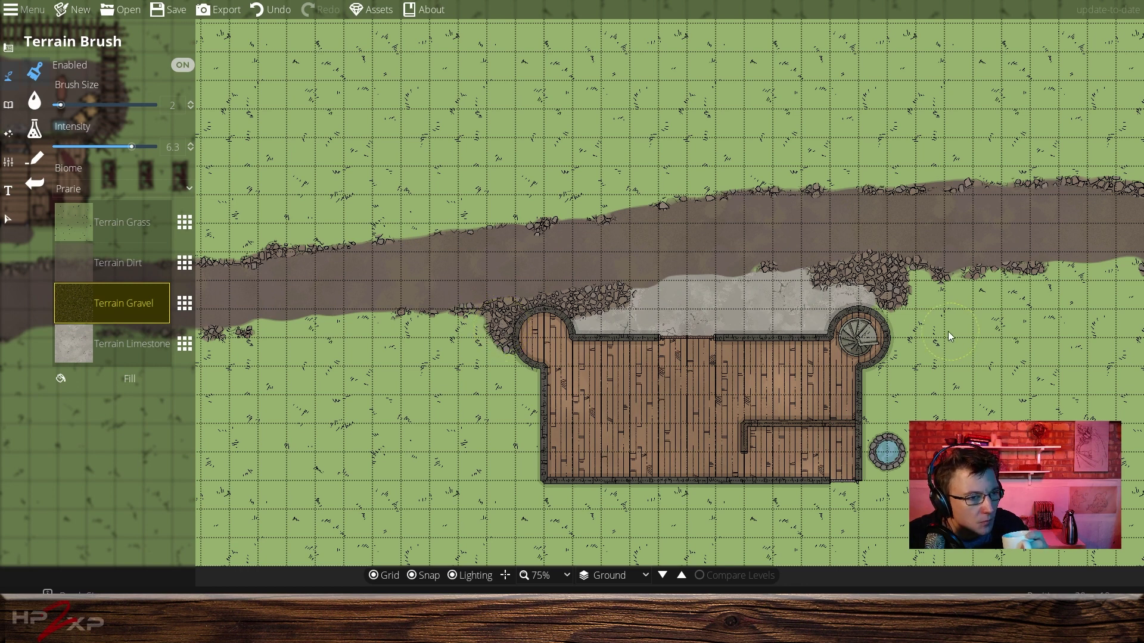
{"action": "left_click_drag", "start_coordinate": [926, 332], "coordinate": [904, 319]}
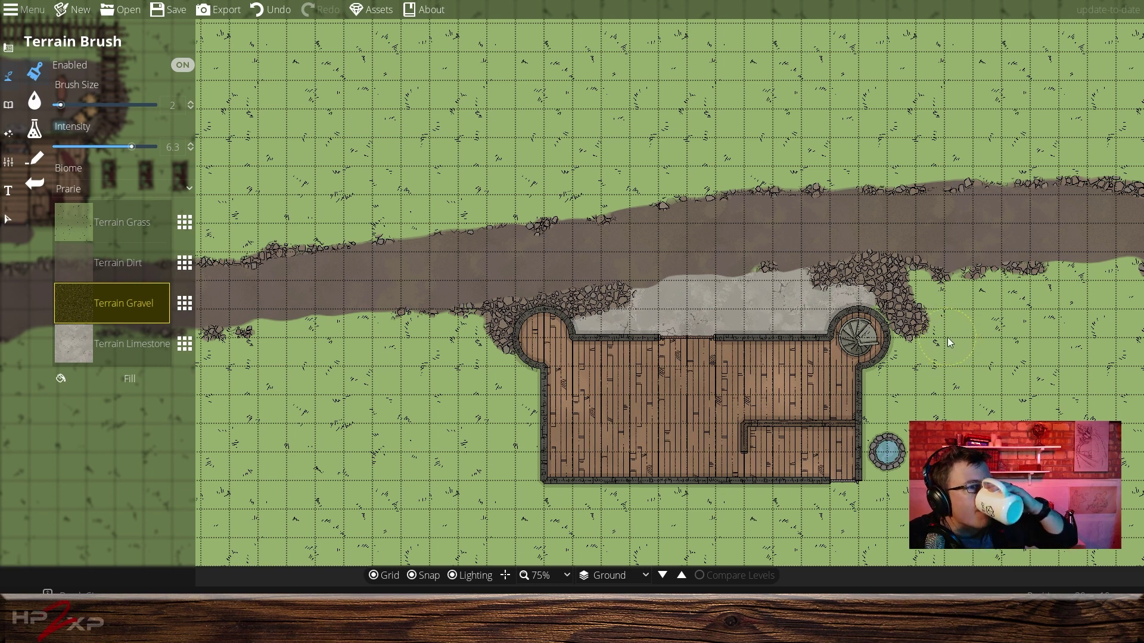
{"action": "left_click_drag", "start_coordinate": [902, 342], "coordinate": [898, 345]}
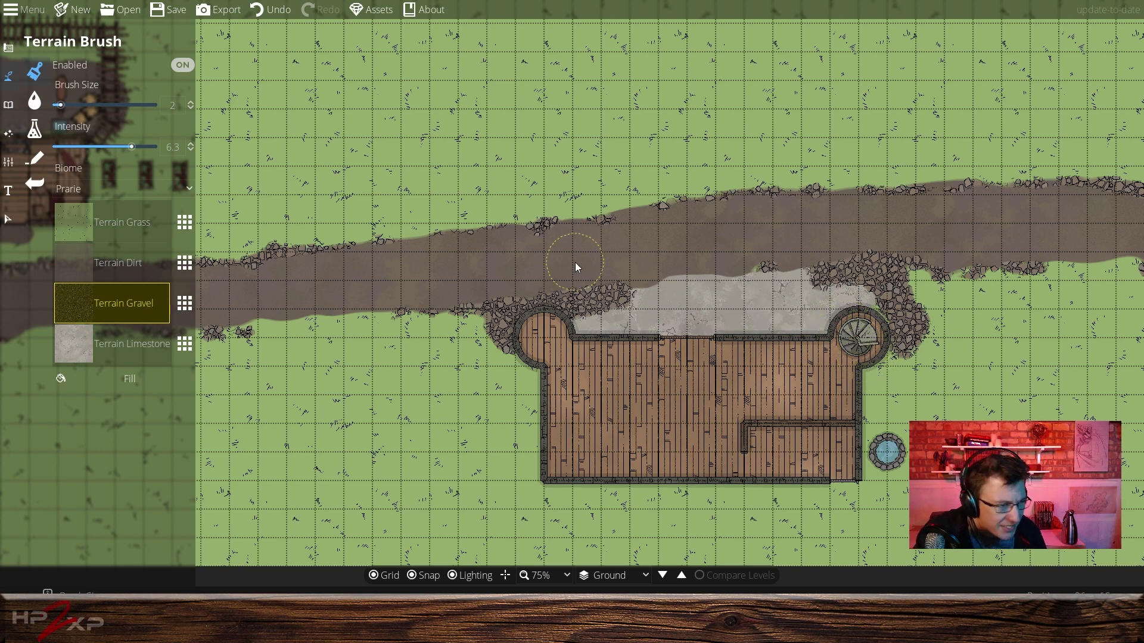
Edit the points of the furnished house west of the pond, undoing a first point edit and pulling a new southwest wall point outward.
{"action": "left_click_drag", "start_coordinate": [562, 272], "coordinate": [594, 239]}
{"action": "scroll", "coordinate": [594, 239], "scroll_direction": "down", "scroll_amount": 5}
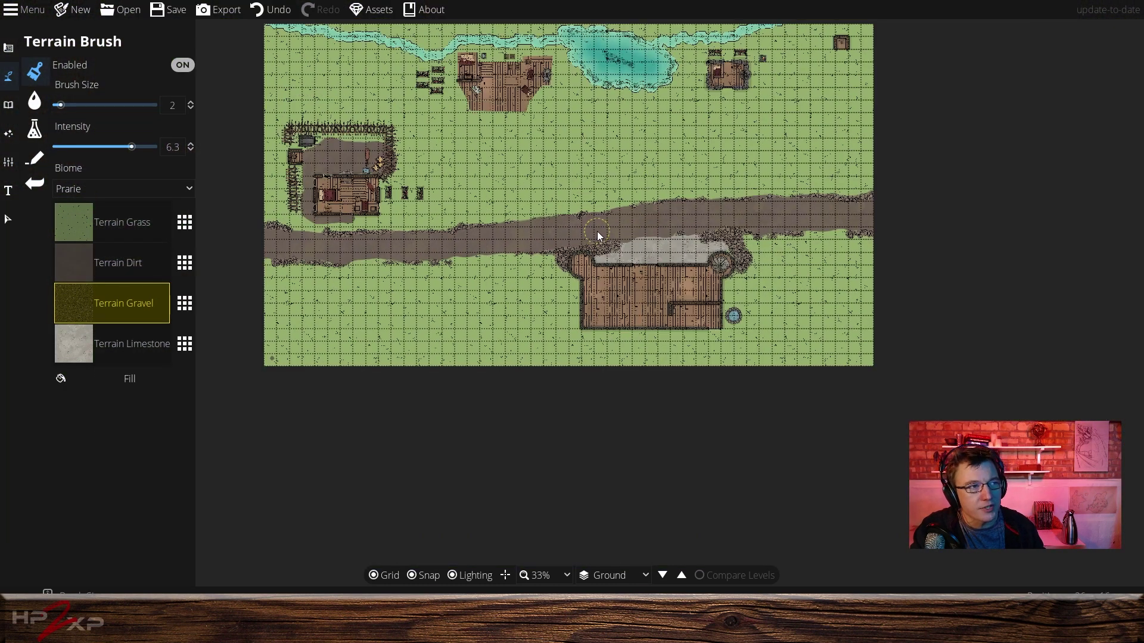
{"action": "left_click_drag", "start_coordinate": [605, 195], "coordinate": [617, 237]}
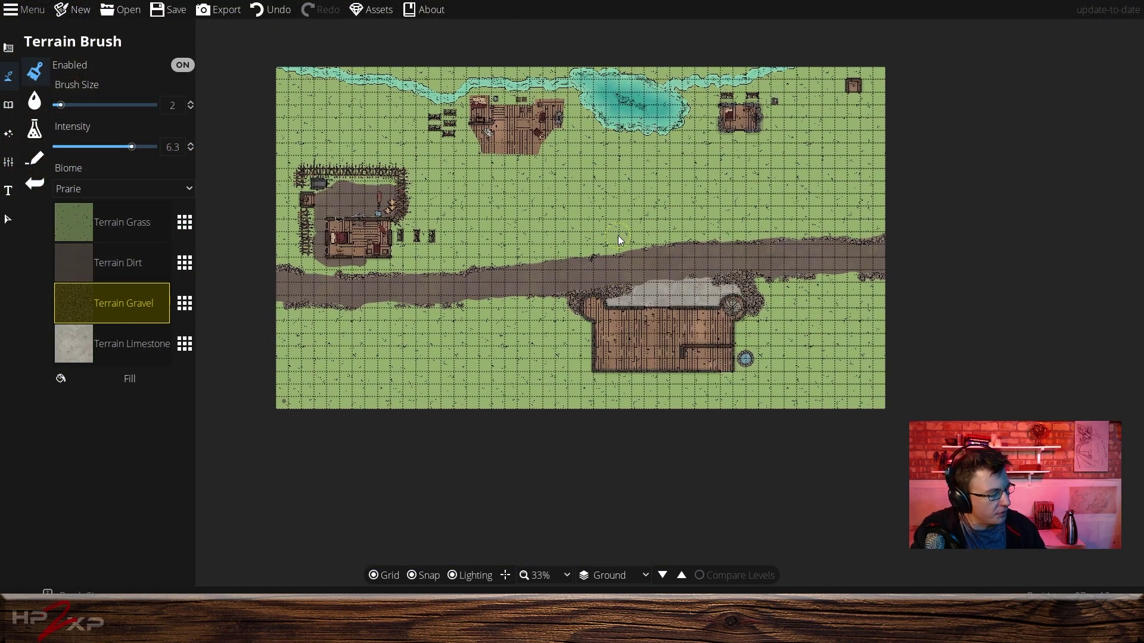
{"action": "scroll", "coordinate": [617, 236], "scroll_direction": "up", "scroll_amount": 2}
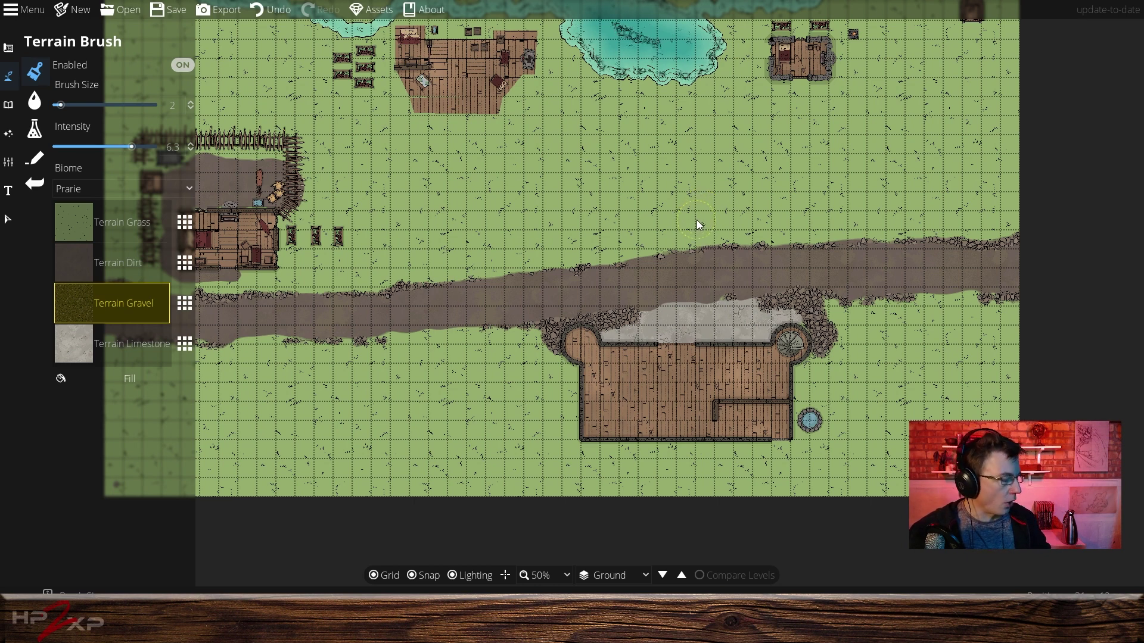
{"action": "scroll", "coordinate": [698, 224], "scroll_direction": "up", "scroll_amount": 2}
{"action": "left_click_drag", "start_coordinate": [703, 224], "coordinate": [999, 407]}
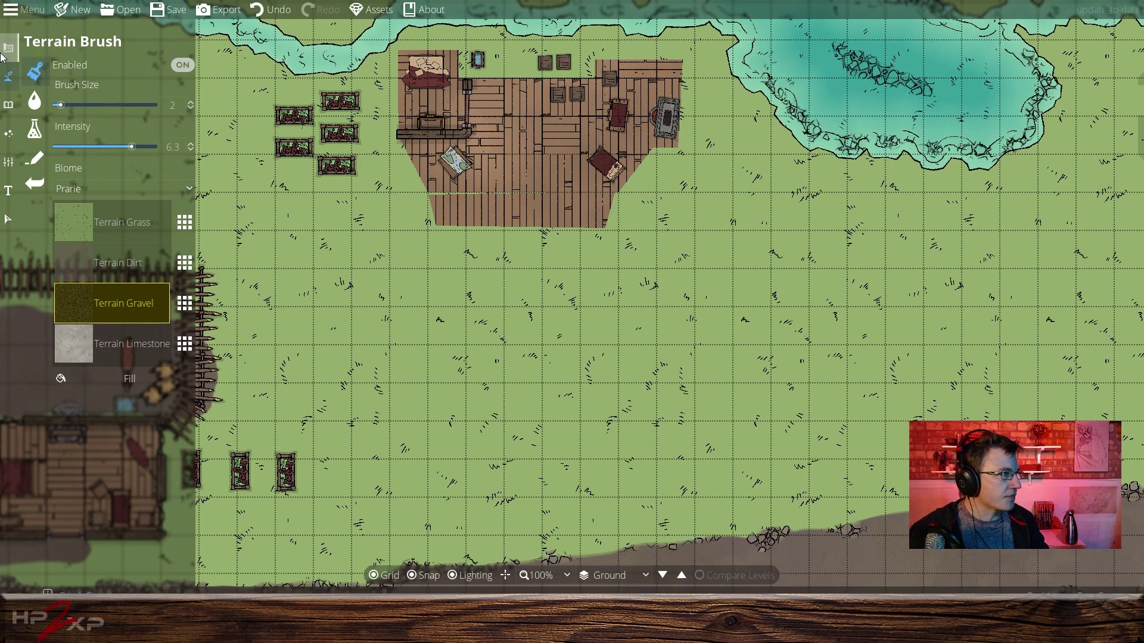
{"action": "left_click", "coordinate": [9, 104]}
{"action": "left_click", "coordinate": [8, 48]}
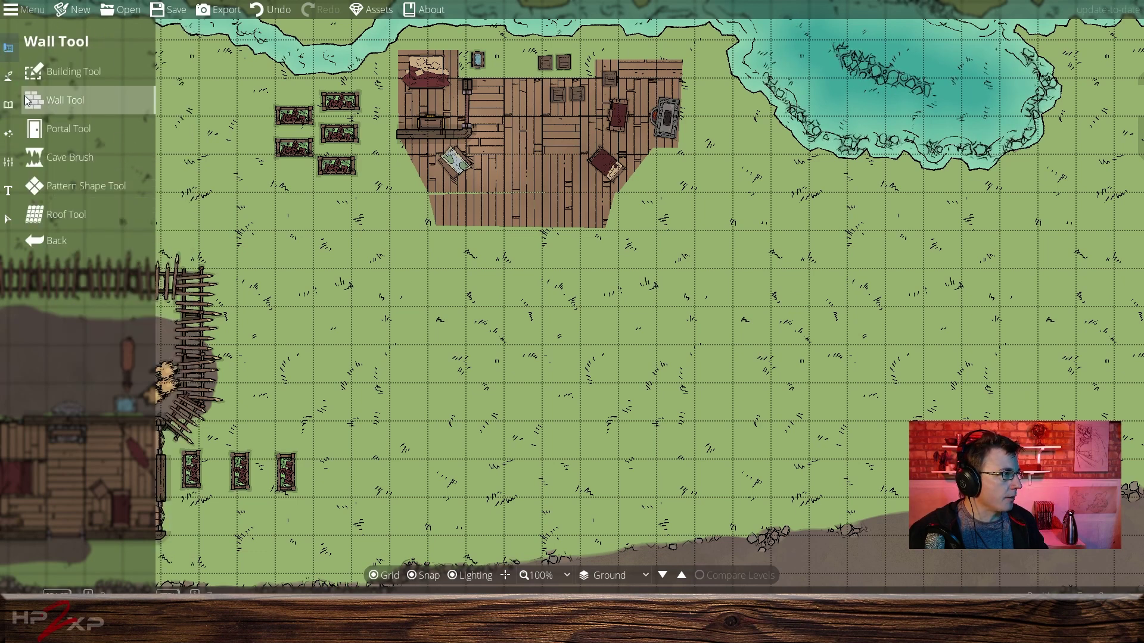
{"action": "left_click", "coordinate": [78, 102]}
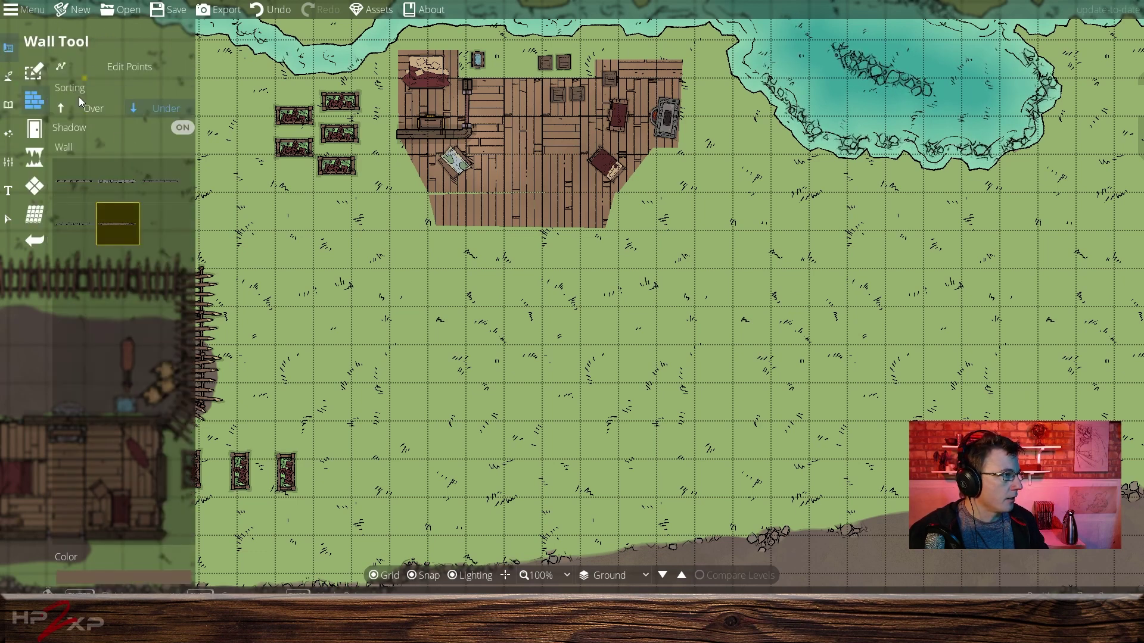
{"action": "left_click", "coordinate": [34, 72]}
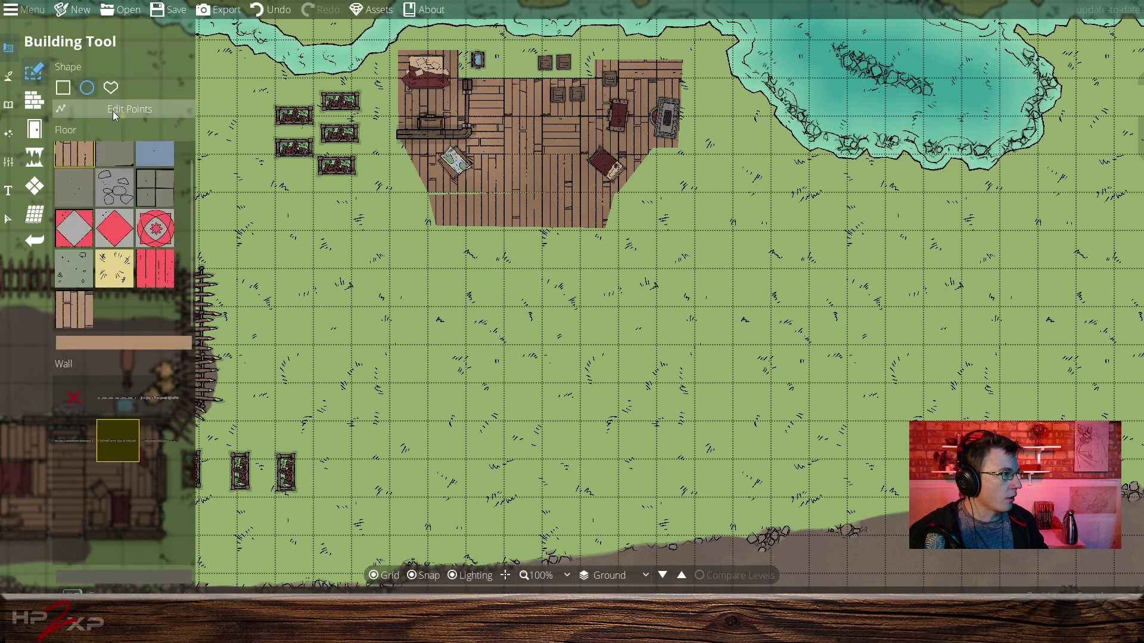
{"action": "left_click", "coordinate": [115, 113]}
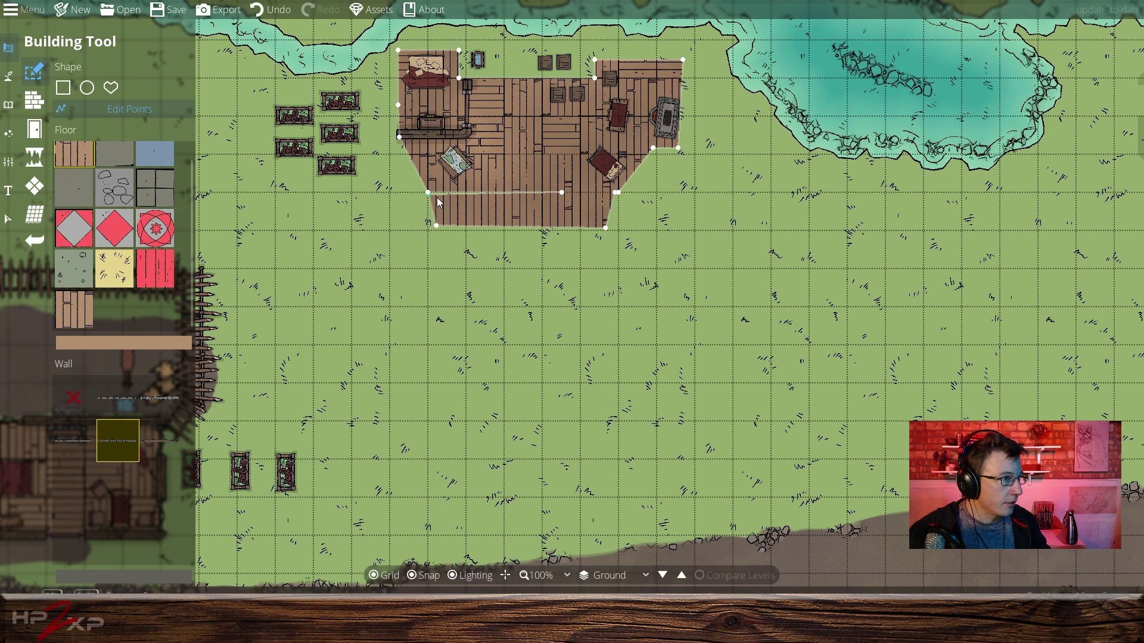
{"action": "left_click", "coordinate": [427, 193]}
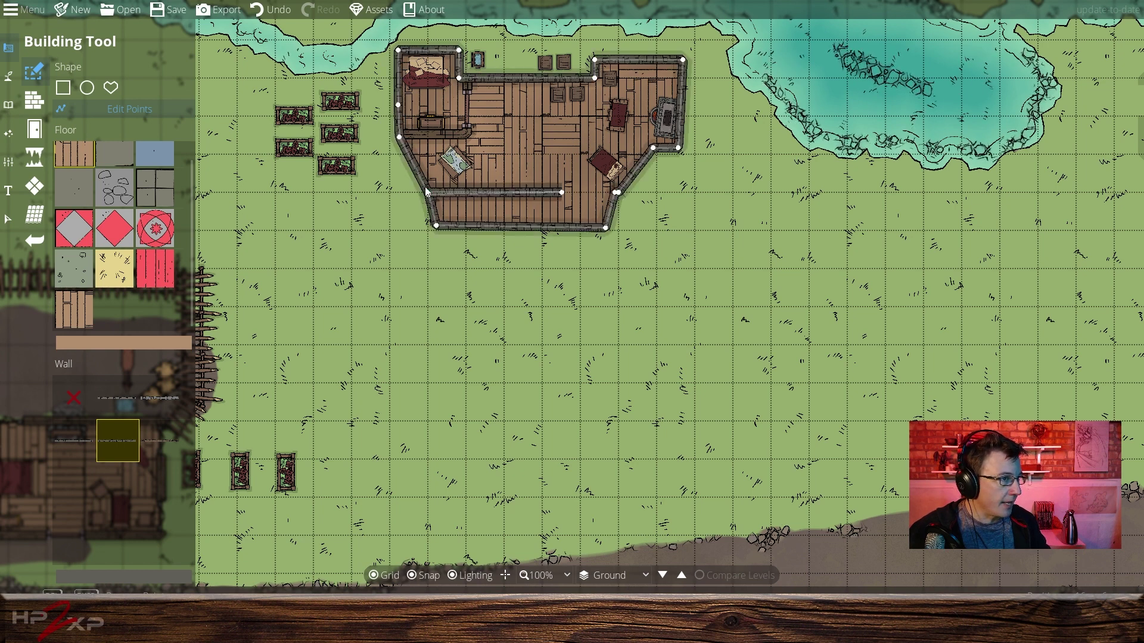
{"action": "key", "text": "ctrl+z"}
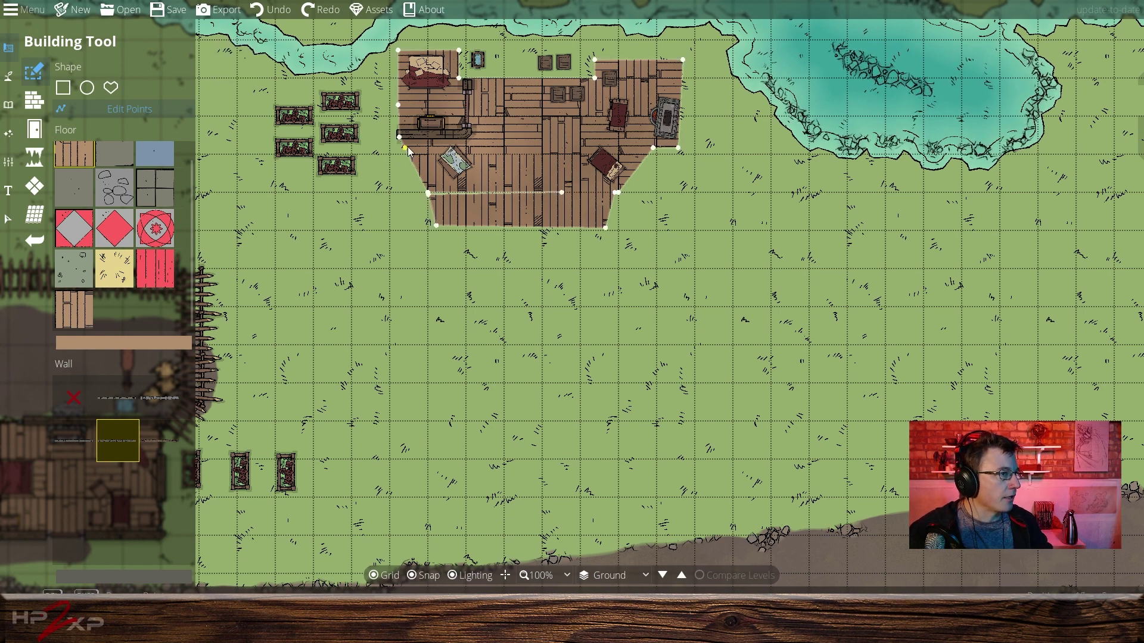
{"action": "left_click", "coordinate": [409, 152]}
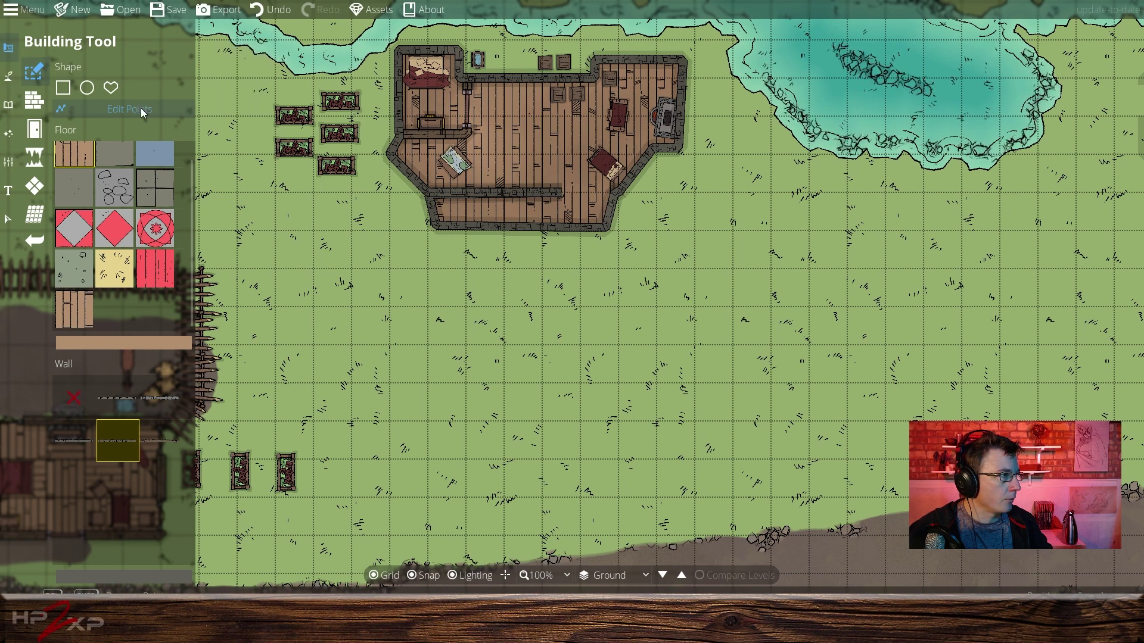
Shorten and remove the wall spur inside the house's south end by editing its points, leaving one open floor.
{"action": "left_click", "coordinate": [566, 193]}
{"action": "left_click_drag", "start_coordinate": [562, 193], "coordinate": [541, 192]}
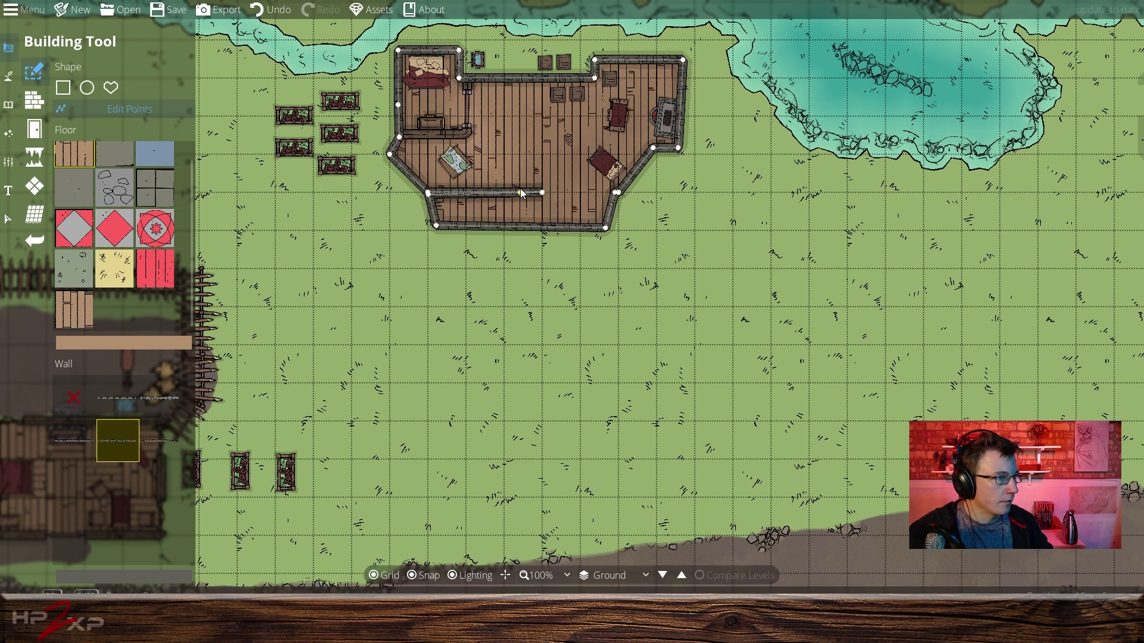
{"action": "left_click", "coordinate": [473, 193]}
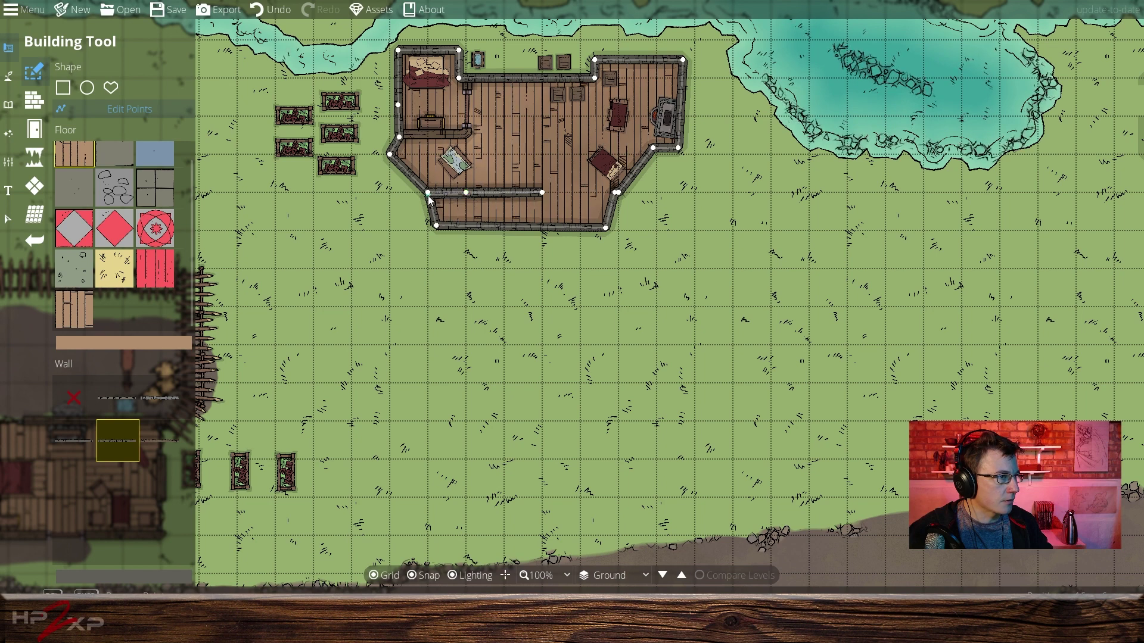
{"action": "mouse_move", "coordinate": [427, 193]}
{"action": "left_mouse_down"}
{"action": "mouse_move", "coordinate": [541, 193]}
{"action": "mouse_move", "coordinate": [434, 190]}
{"action": "left_mouse_up"}
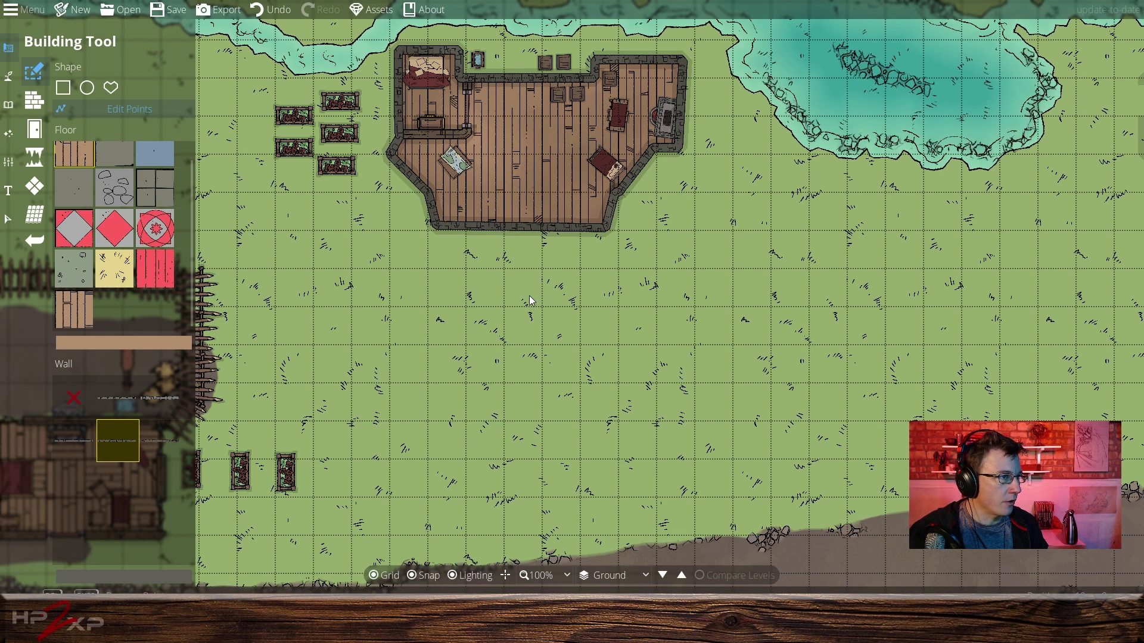
{"action": "mouse_move", "coordinate": [591, 233]}
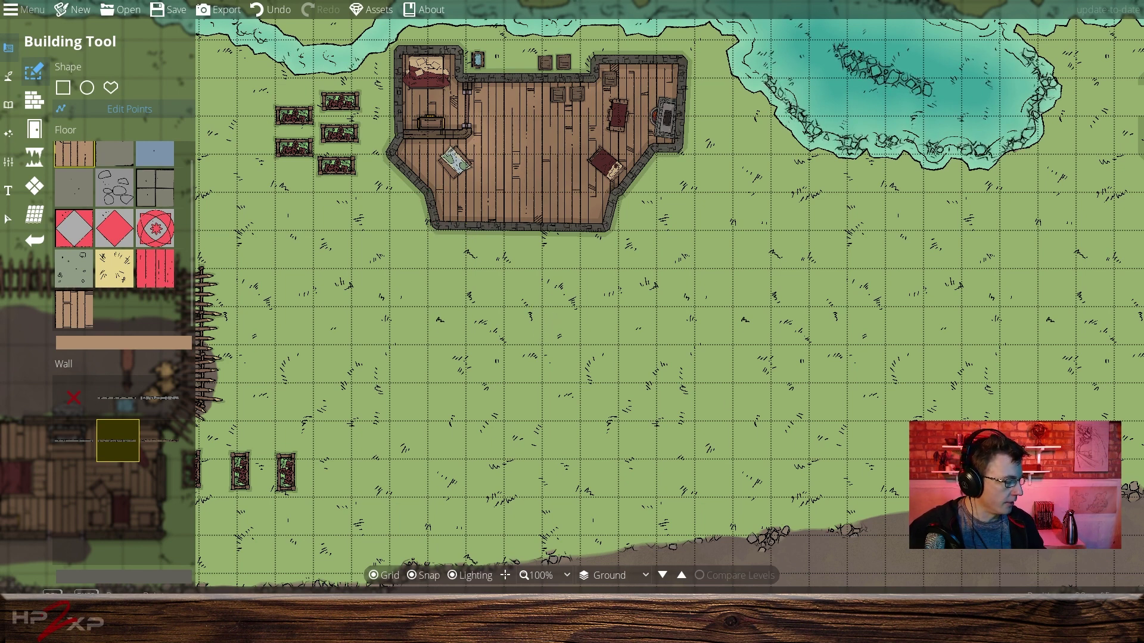
Place three Window 04 portals in the towered building's north wall, one west and two east of the entrance opening.
{"action": "scroll", "coordinate": [669, 298], "scroll_direction": "down", "scroll_amount": 3}
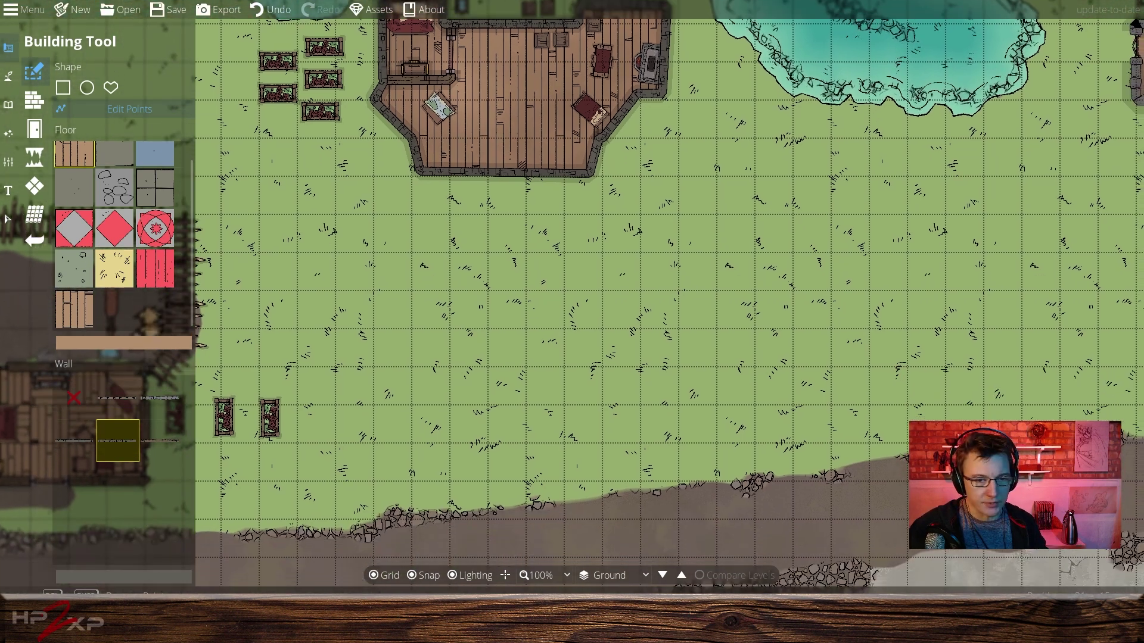
{"action": "left_click_drag", "start_coordinate": [669, 297], "coordinate": [659, 373]}
{"action": "left_click_drag", "start_coordinate": [1019, 499], "coordinate": [1052, 465]}
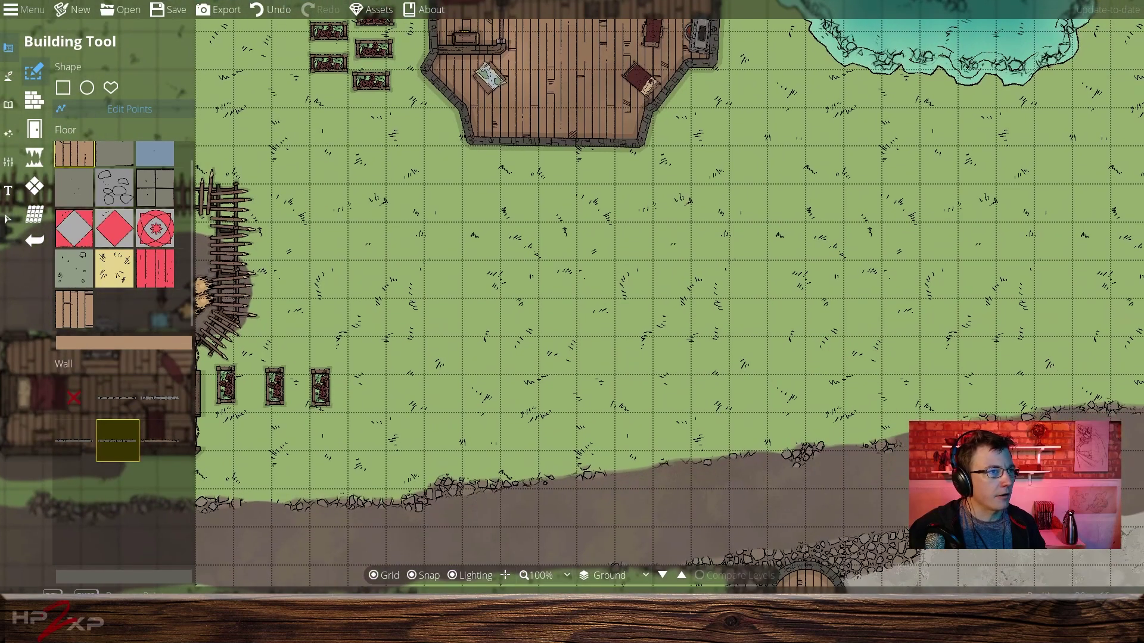
{"action": "left_click_drag", "start_coordinate": [1024, 280], "coordinate": [720, 48]}
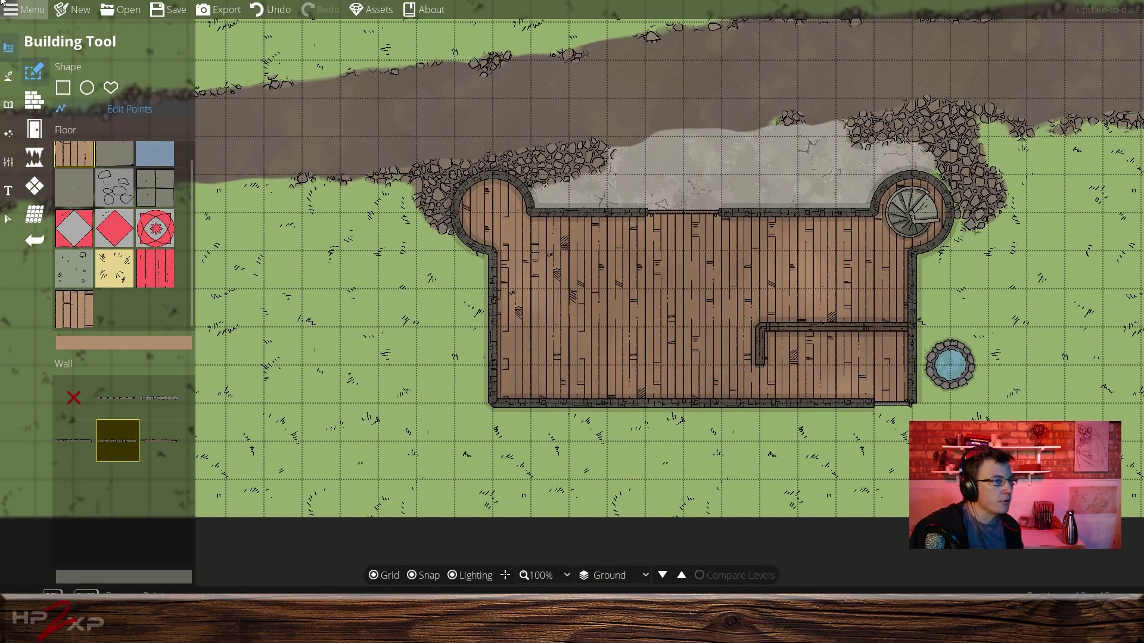
{"action": "left_click", "coordinate": [43, 122]}
{"action": "left_click", "coordinate": [44, 128]}
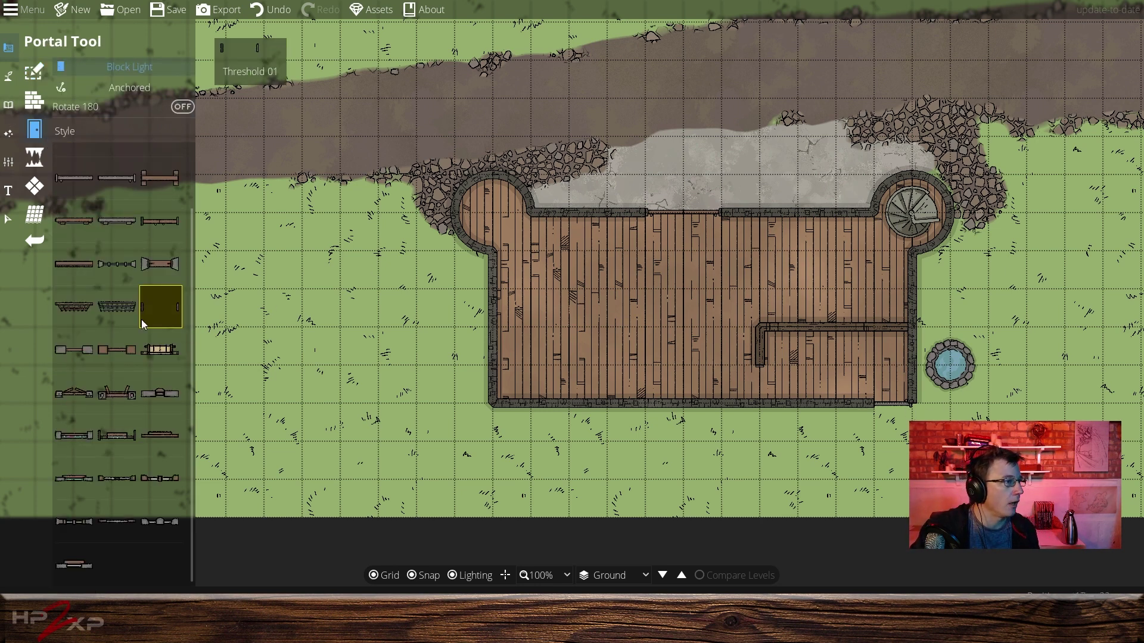
{"action": "left_click", "coordinate": [80, 394]}
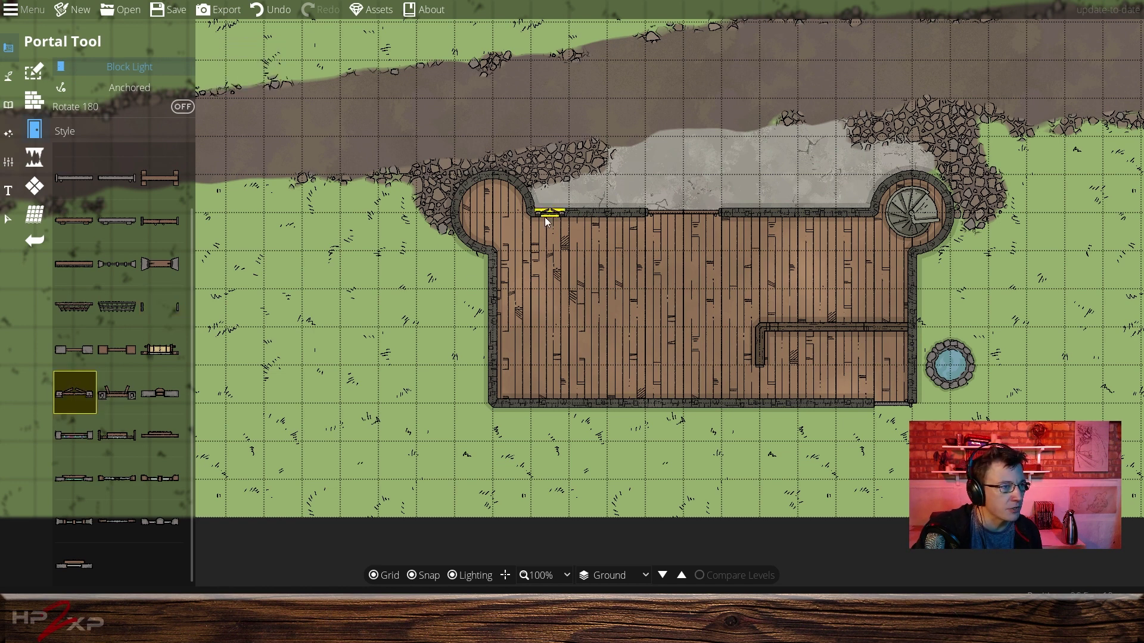
{"action": "left_click", "coordinate": [588, 225]}
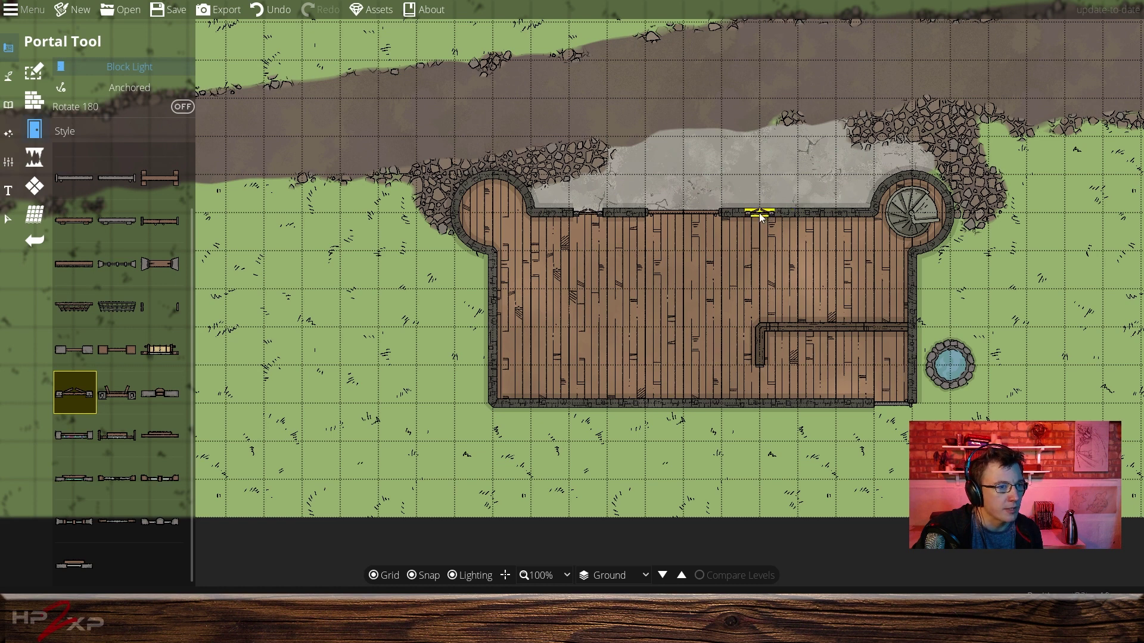
{"action": "left_click", "coordinate": [761, 216]}
{"action": "left_click", "coordinate": [815, 217]}
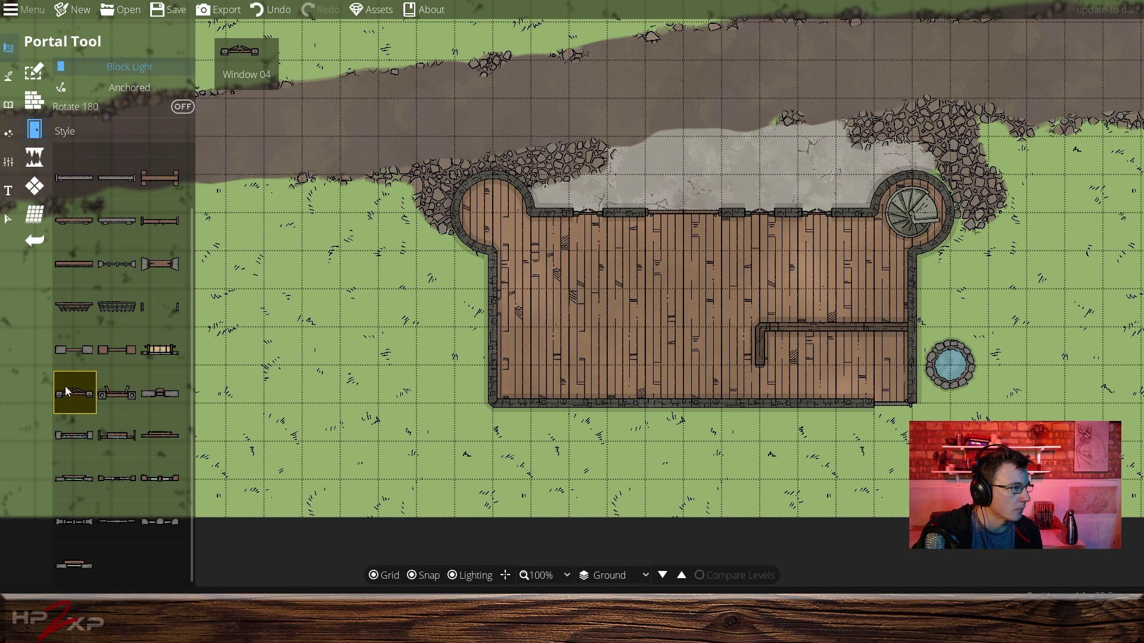
Add Window 04 portals to the towered building's other outer walls: two west, two south and one east.
{"action": "left_click", "coordinate": [498, 296]}
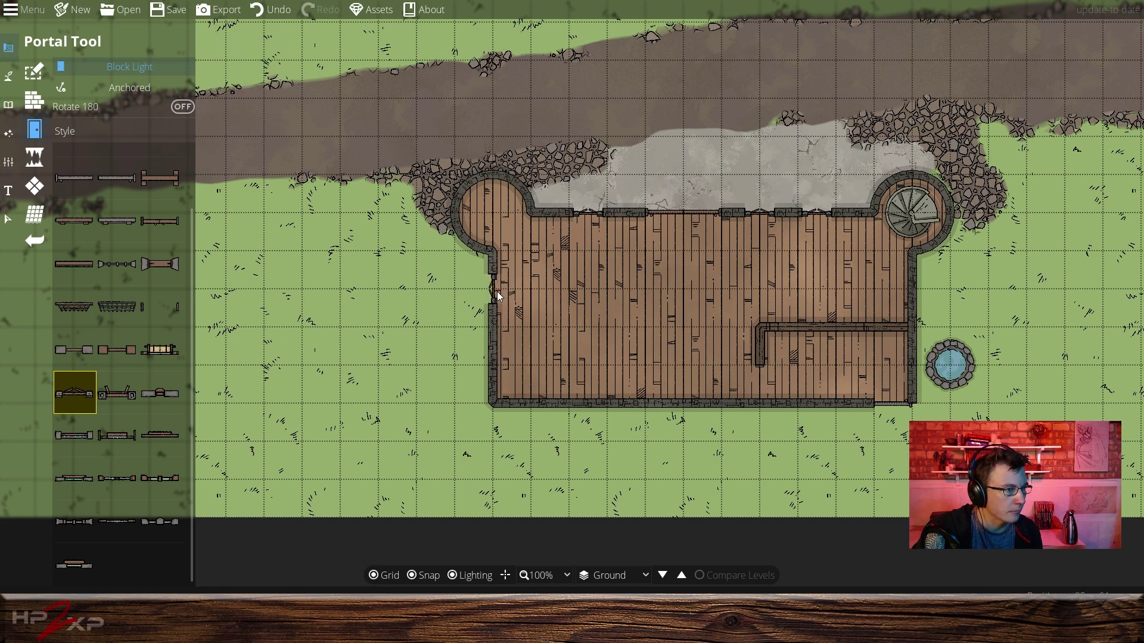
{"action": "left_click", "coordinate": [492, 365]}
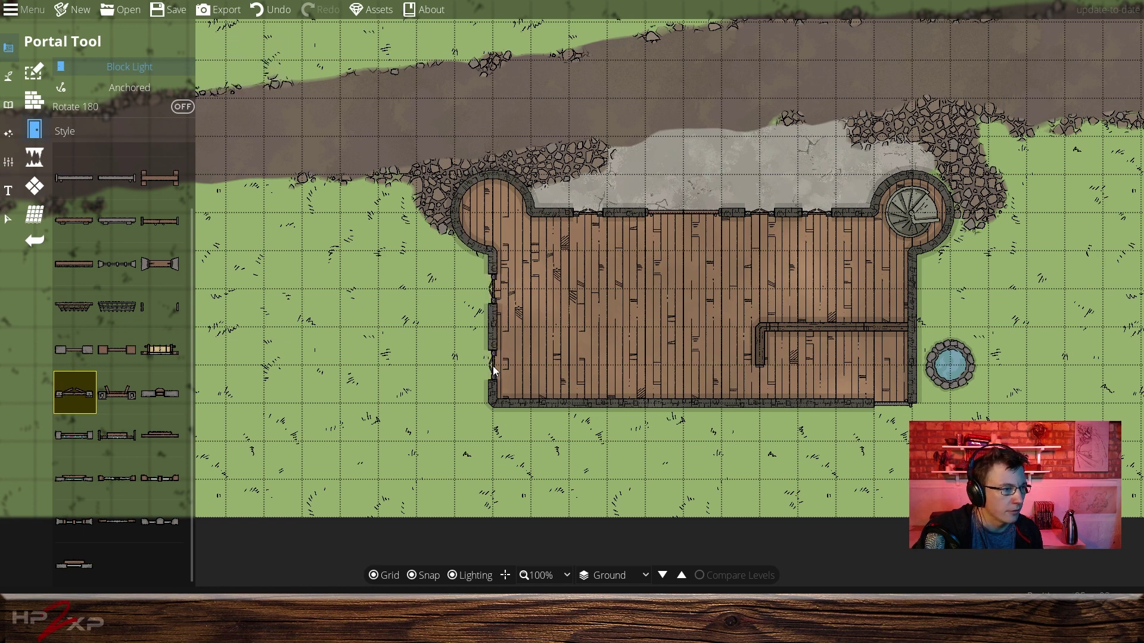
{"action": "left_click", "coordinate": [559, 401]}
{"action": "left_click", "coordinate": [672, 410]}
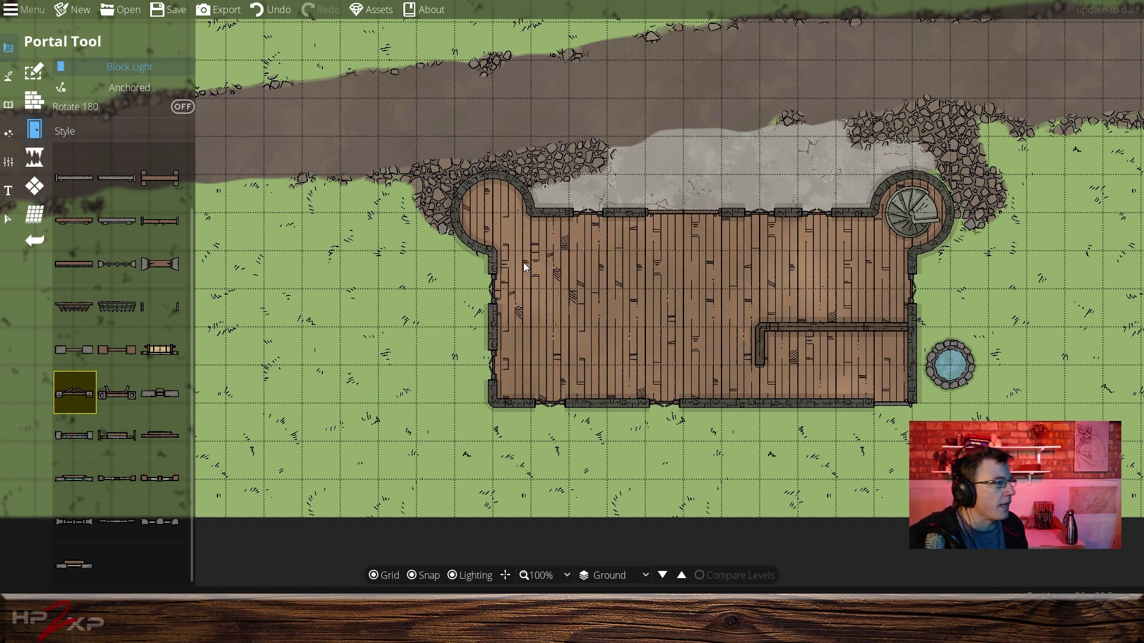
Close off the northwest tower from the main hall with a diagonal Wood wall and set a door in it.
{"action": "left_click", "coordinate": [42, 102]}
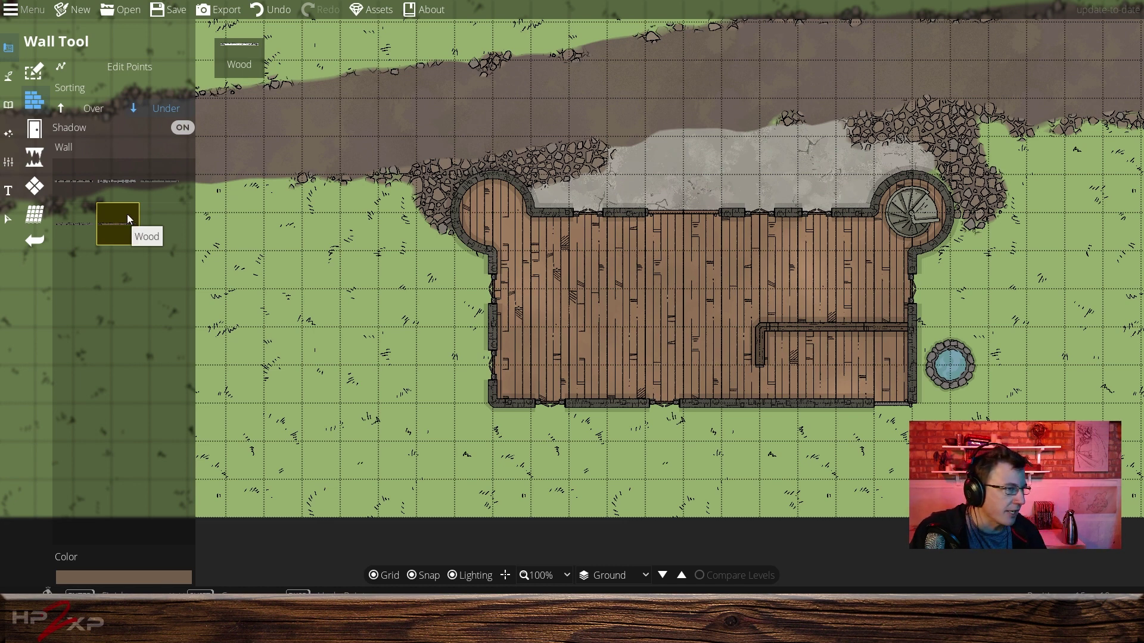
{"action": "left_click", "coordinate": [496, 261]}
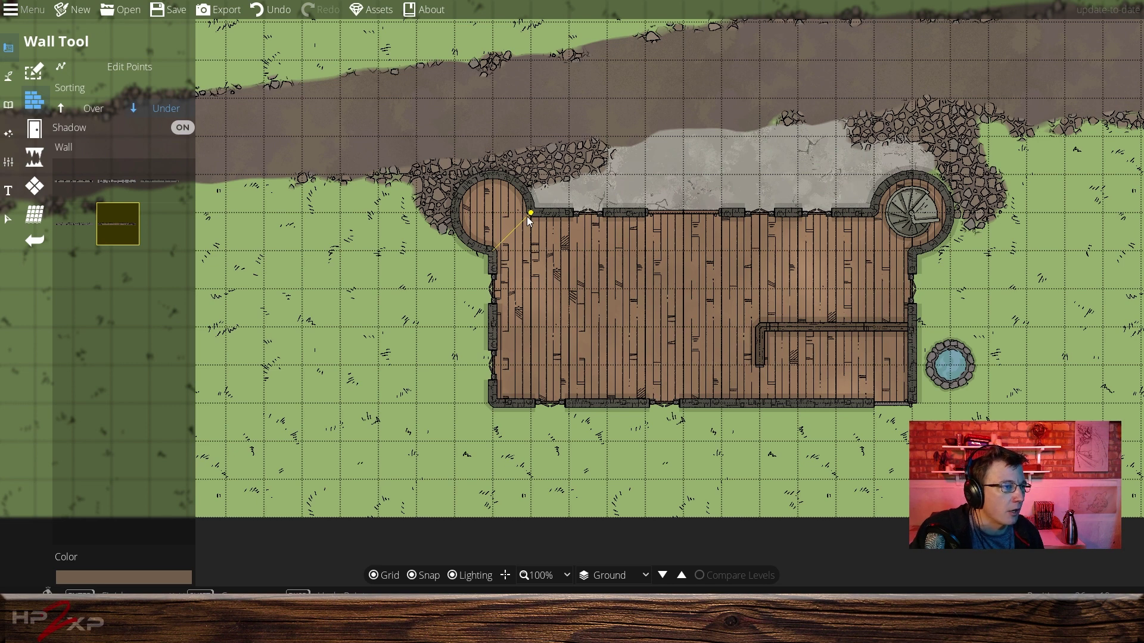
{"action": "double_click", "coordinate": [530, 213]}
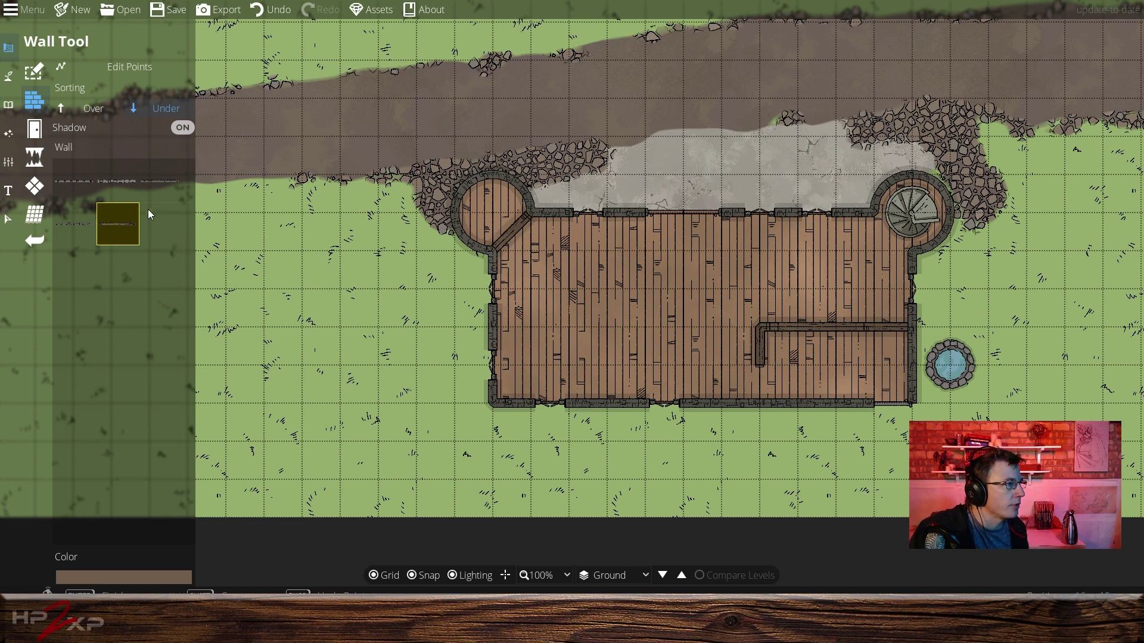
{"action": "left_click", "coordinate": [34, 129]}
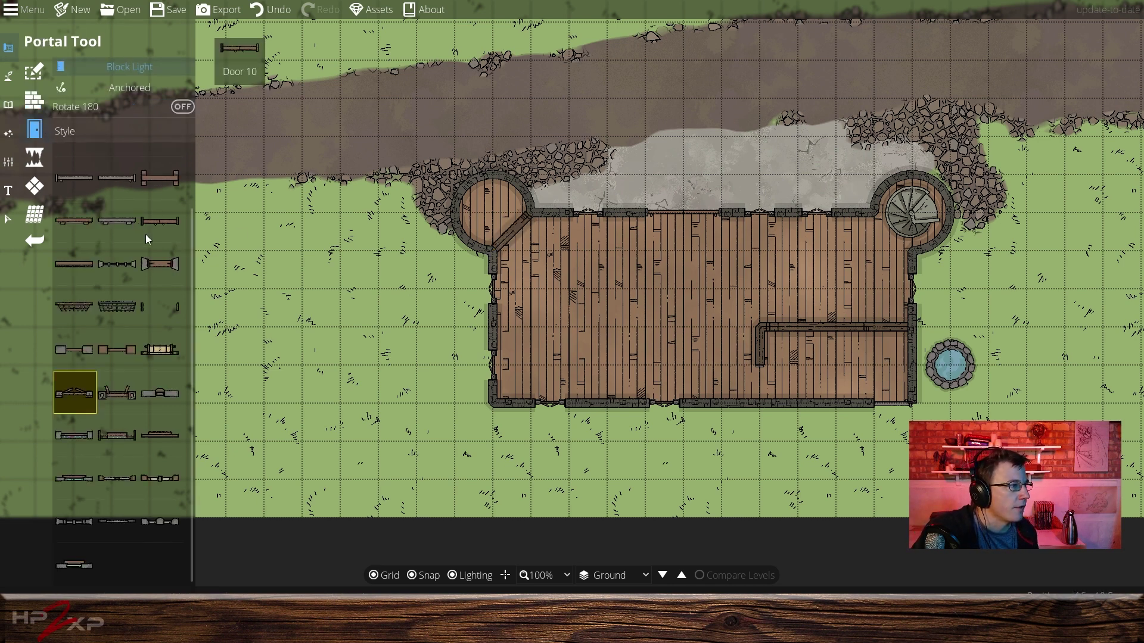
{"action": "left_click", "coordinate": [171, 181]}
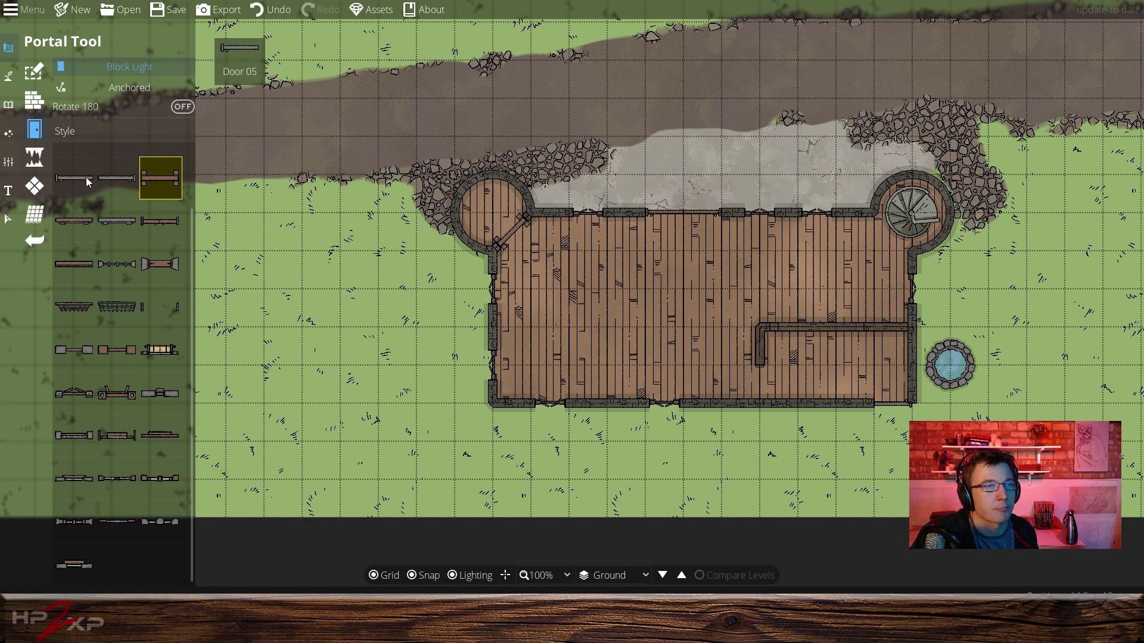
Search the object library for tables and place five Round Table 04 objects at scale 1 around the main hall's western half.
{"action": "left_click", "coordinate": [11, 105]}
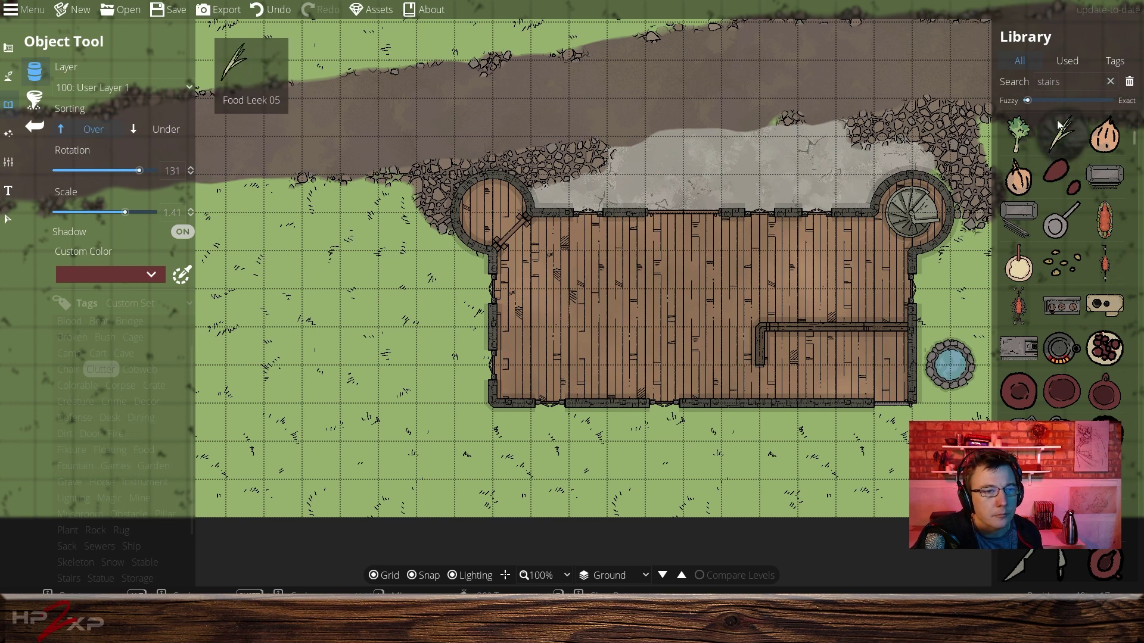
{"action": "left_click", "coordinate": [1109, 82]}
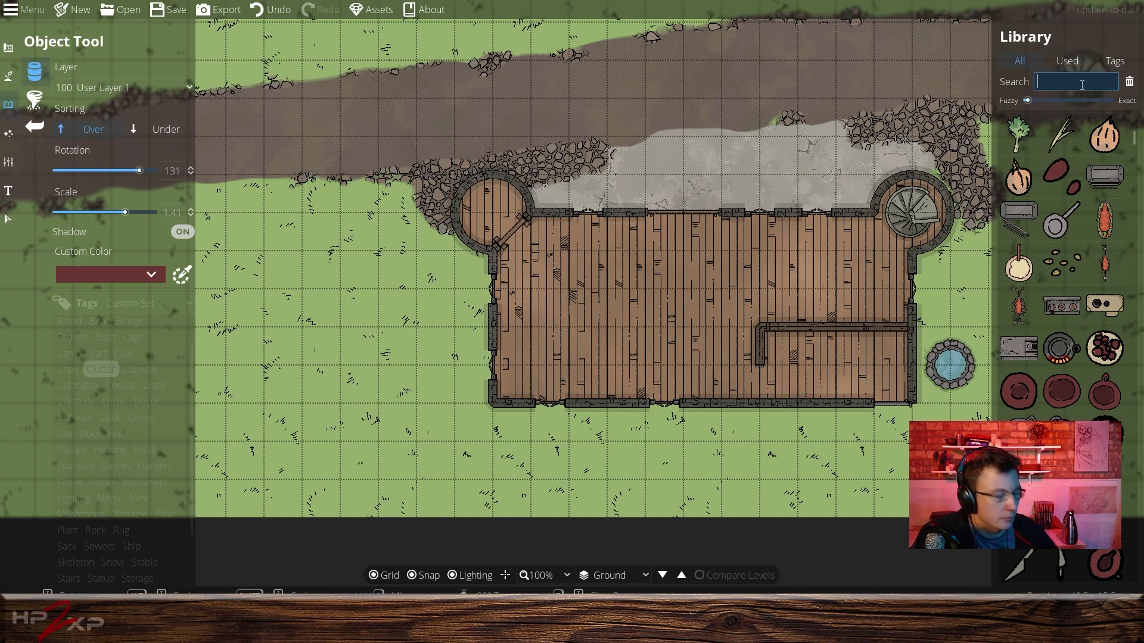
{"action": "type", "text": "tab"}
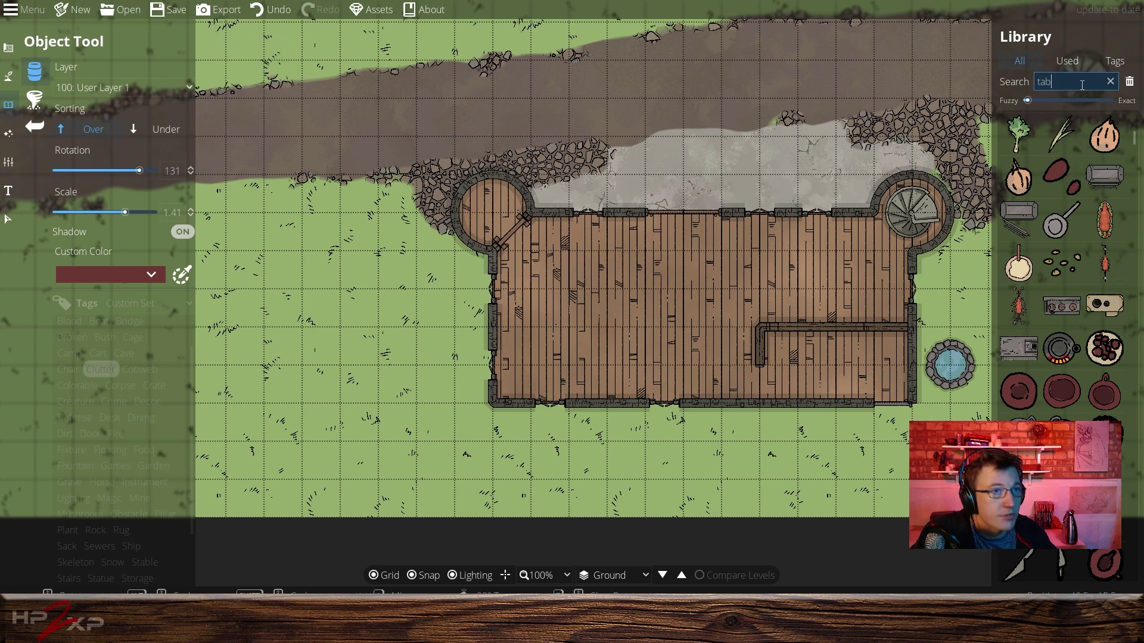
{"action": "type", "text": "el"}
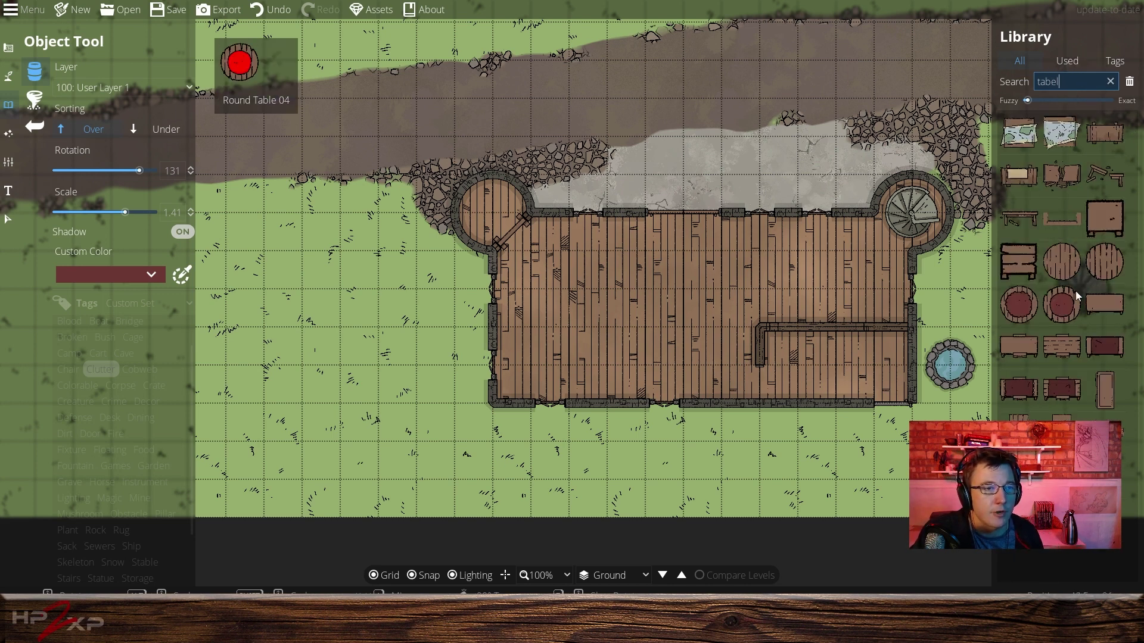
{"action": "left_click", "coordinate": [1059, 306]}
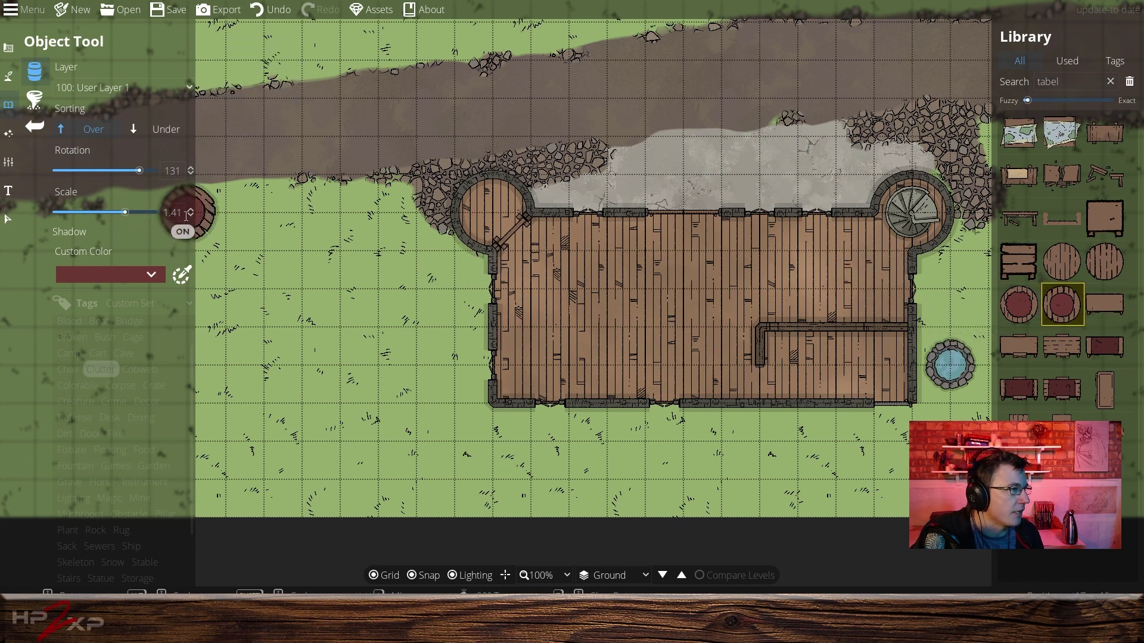
{"action": "left_click", "coordinate": [163, 209]}
{"action": "type", "text": "1"}
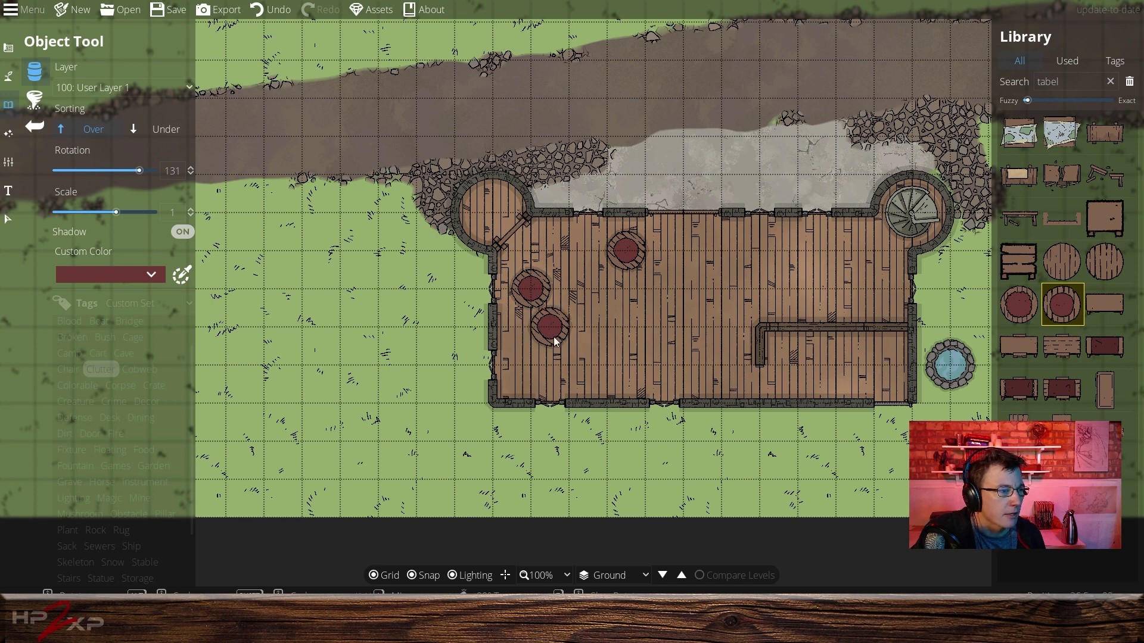
{"action": "left_click", "coordinate": [569, 365]}
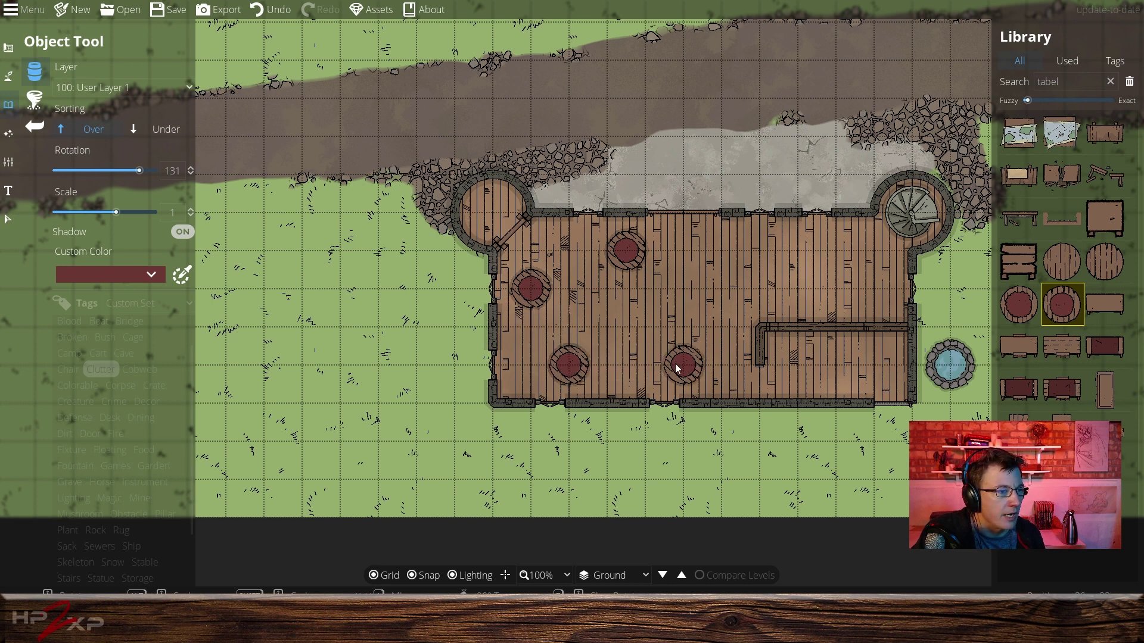
{"action": "left_click", "coordinate": [677, 367]}
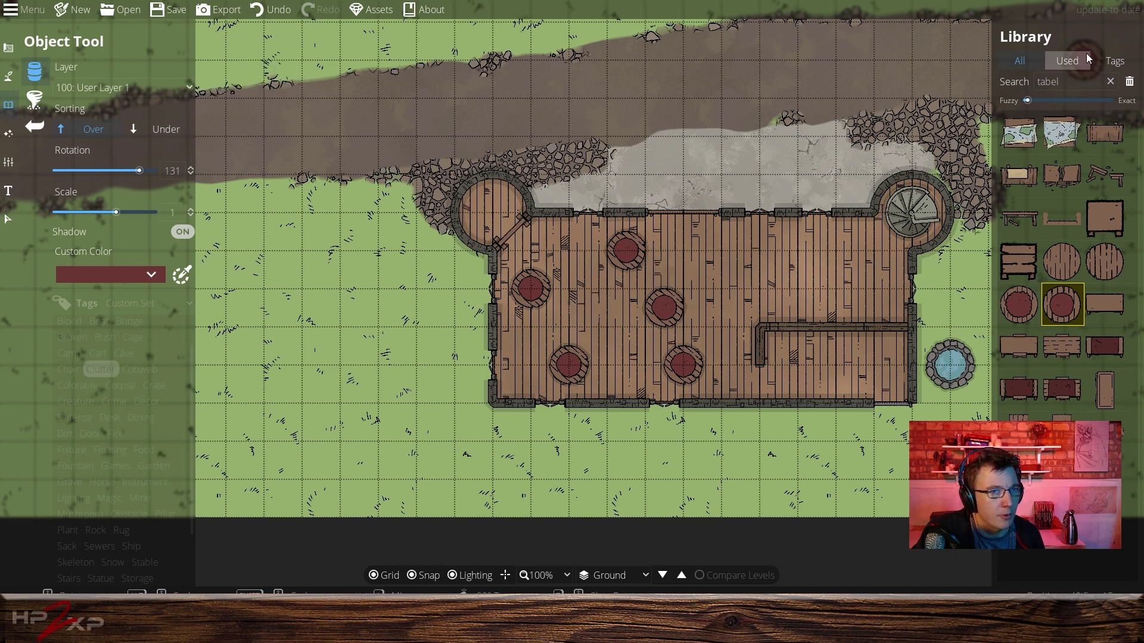
Clear the library search and browse the object tags Cage, Water, Tool, Dining and Bar for furnishings.
{"action": "left_click", "coordinate": [1108, 82]}
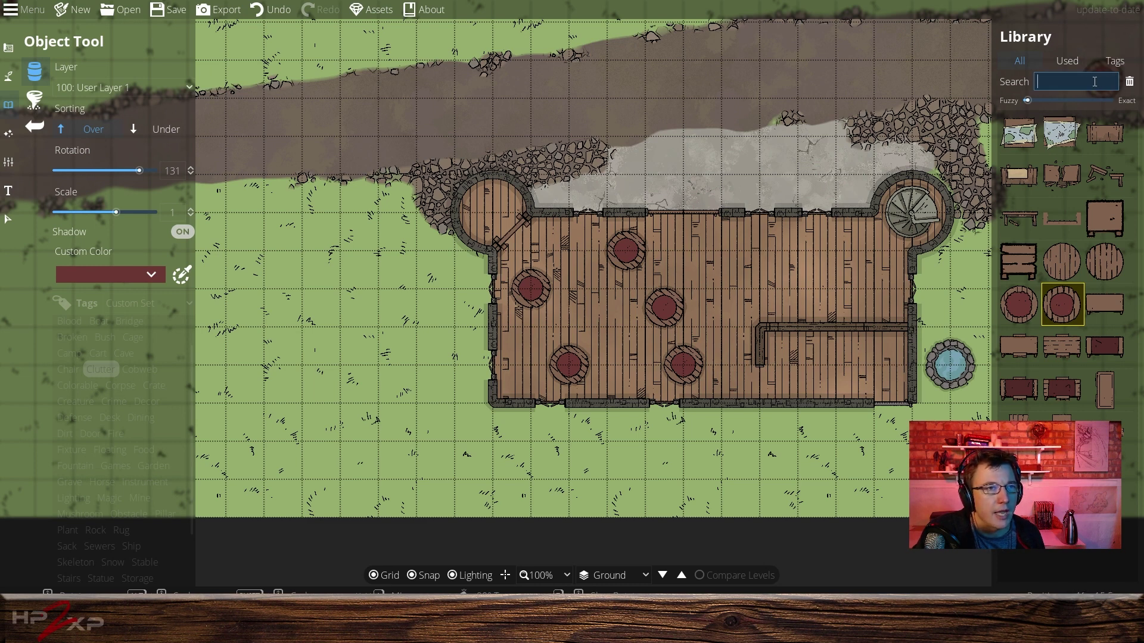
{"action": "left_click", "coordinate": [1015, 64]}
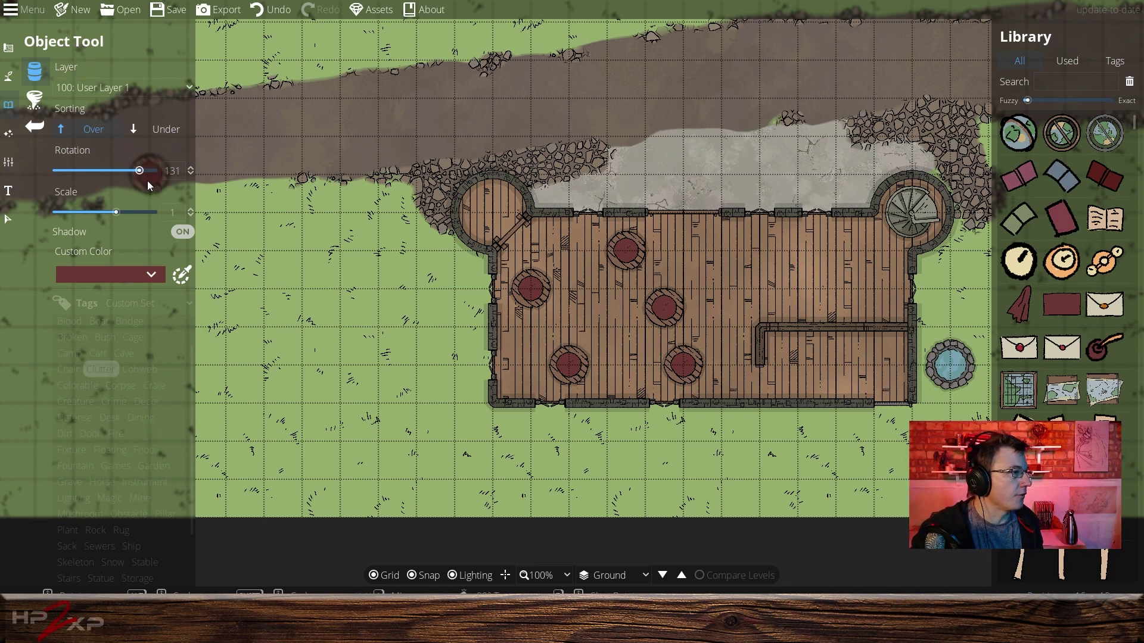
{"action": "left_click", "coordinate": [144, 342]}
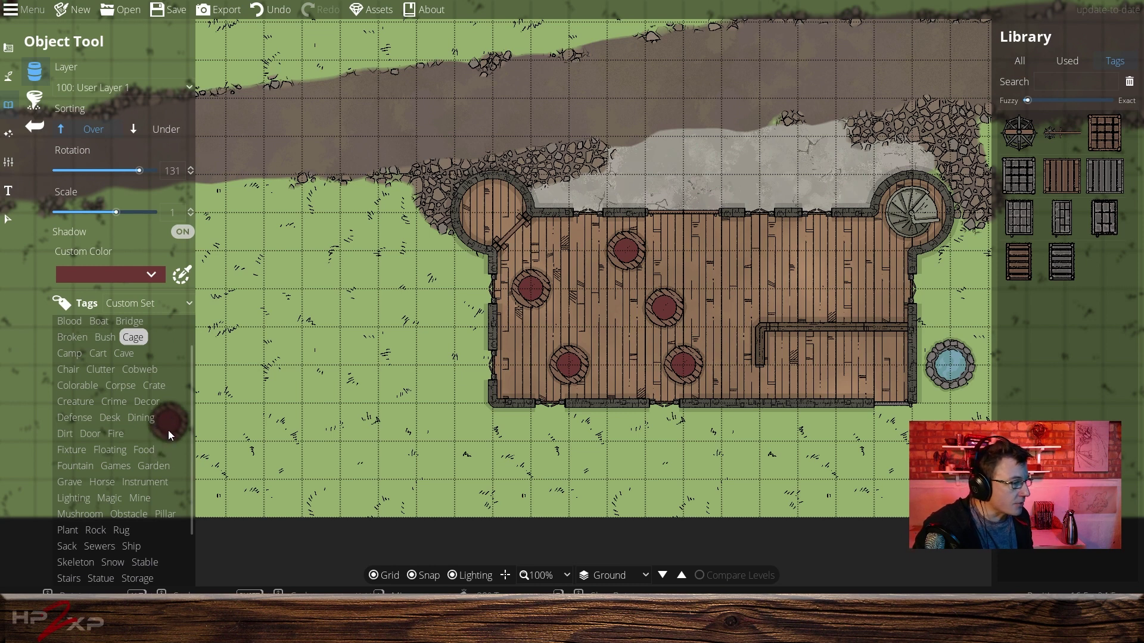
{"action": "scroll", "coordinate": [172, 429], "scroll_direction": "up", "scroll_amount": 2}
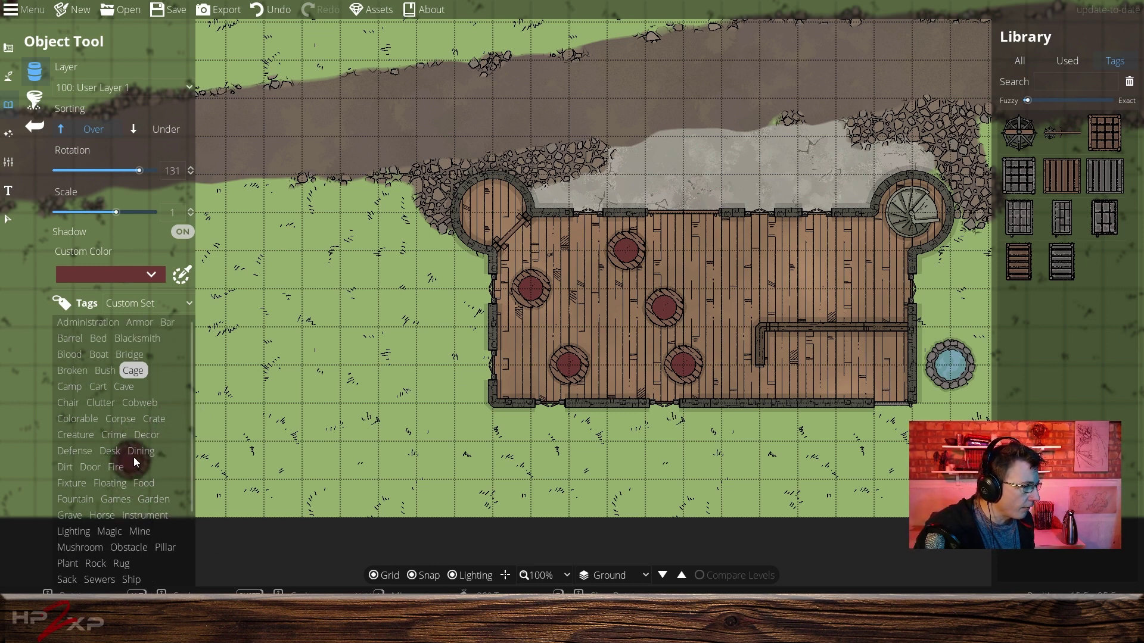
{"action": "scroll", "coordinate": [178, 512], "scroll_direction": "down", "scroll_amount": 2}
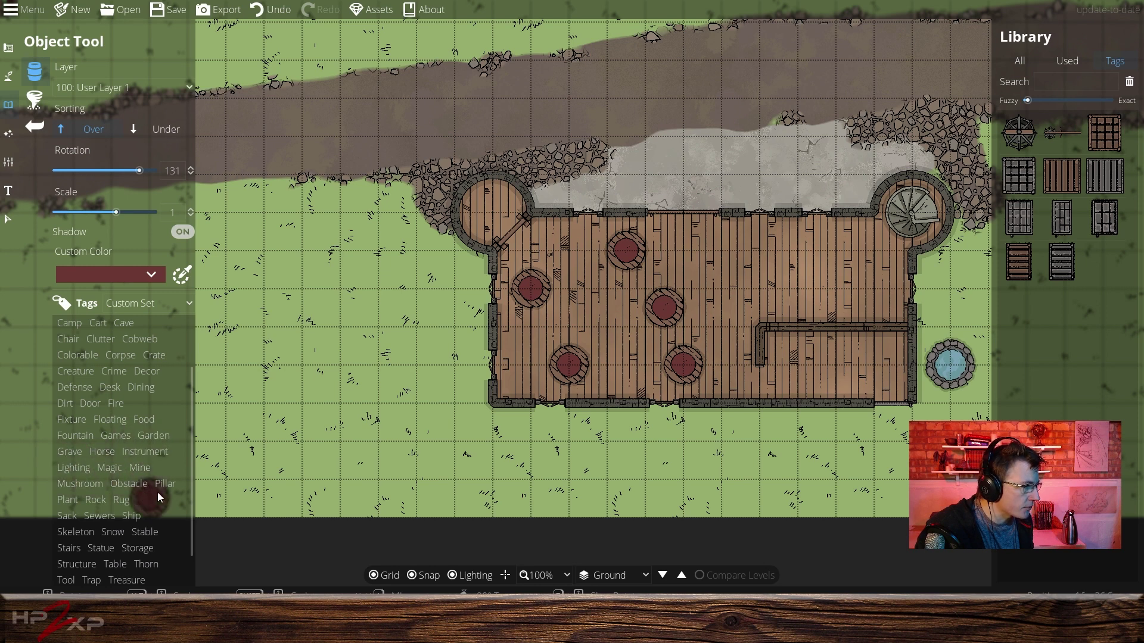
{"action": "scroll", "coordinate": [91, 446], "scroll_direction": "down", "scroll_amount": 1}
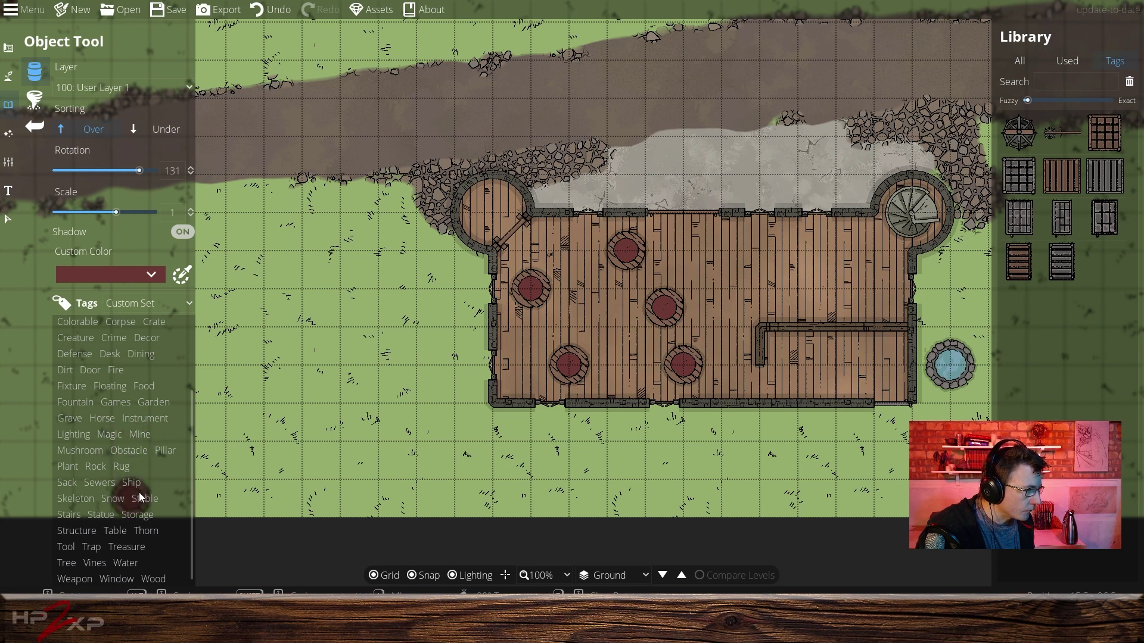
{"action": "scroll", "coordinate": [146, 488], "scroll_direction": "down", "scroll_amount": 1}
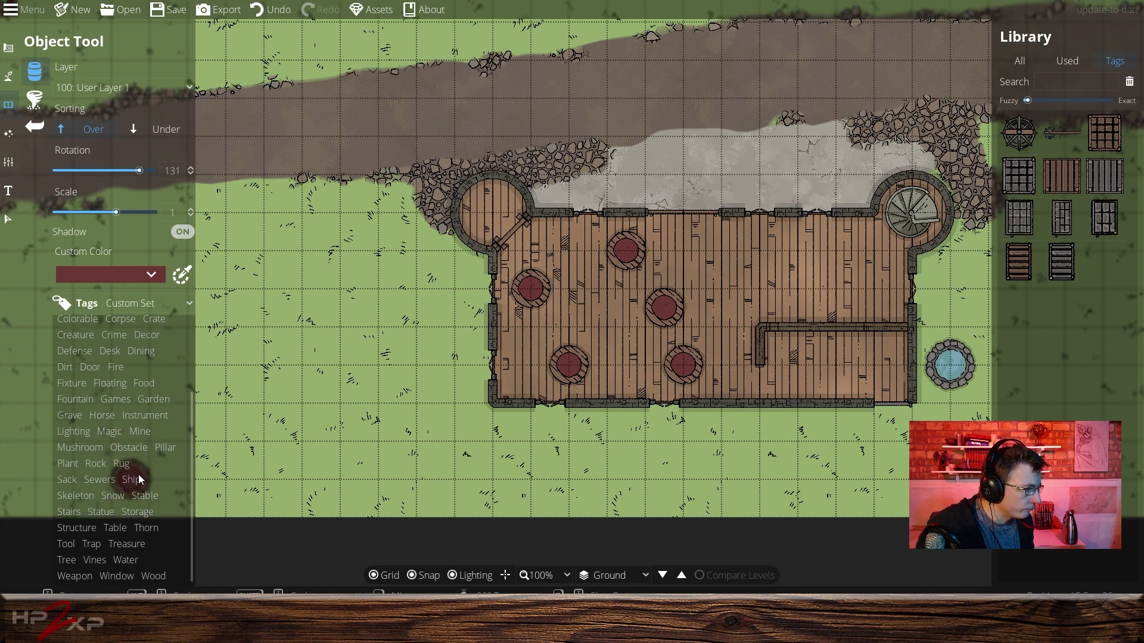
{"action": "left_click", "coordinate": [125, 561]}
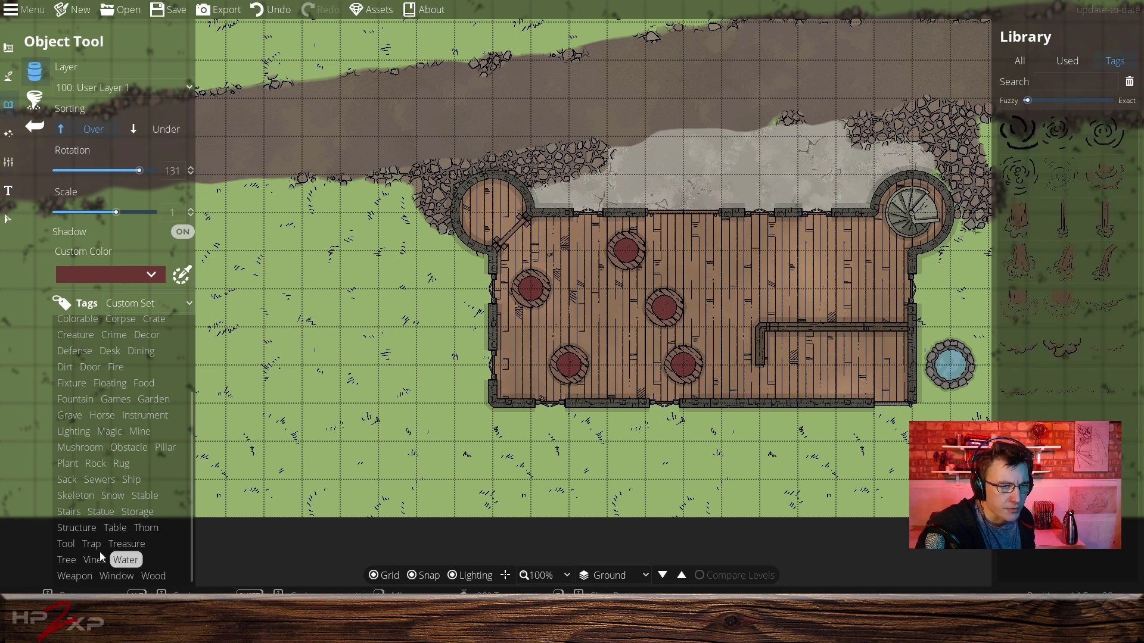
{"action": "left_click", "coordinate": [66, 545]}
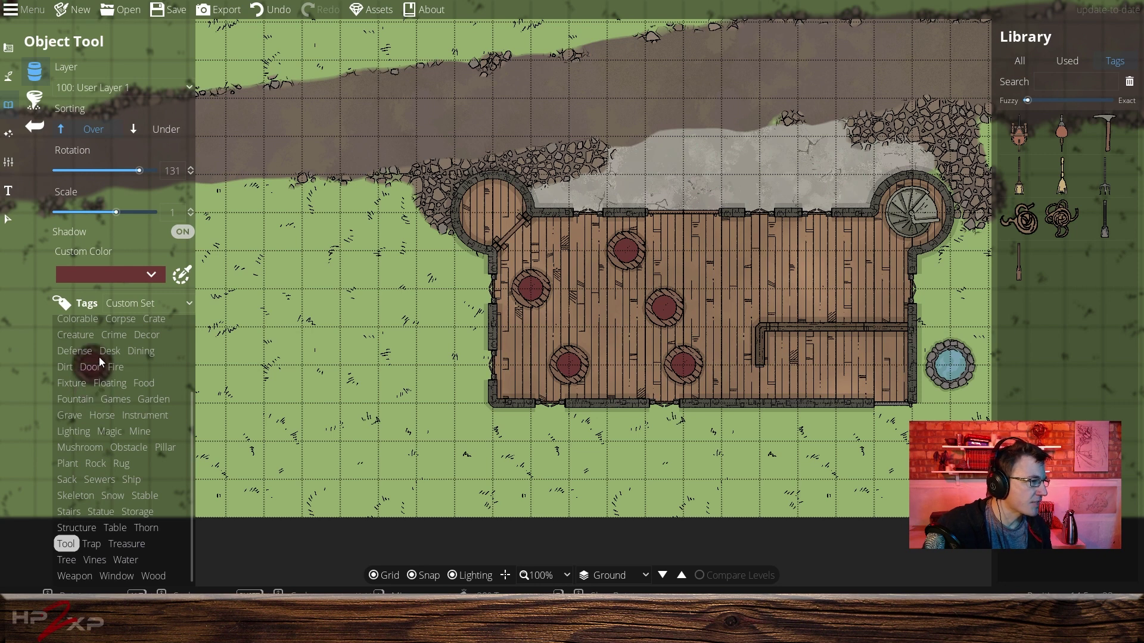
{"action": "left_click", "coordinate": [141, 351]}
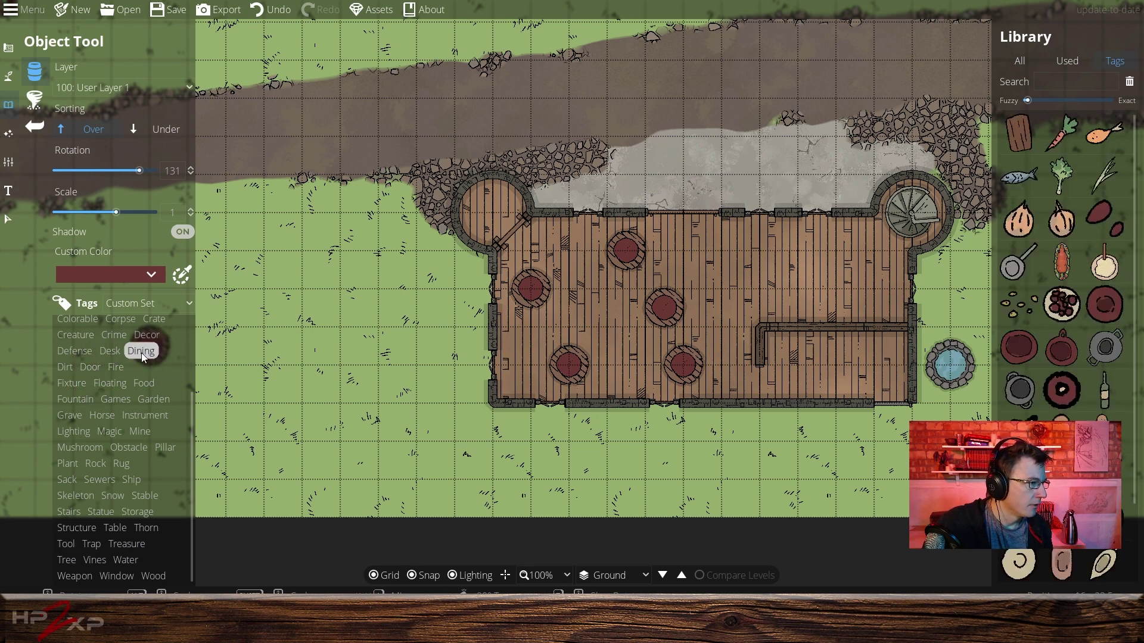
{"action": "scroll", "coordinate": [141, 355], "scroll_direction": "up", "scroll_amount": 3}
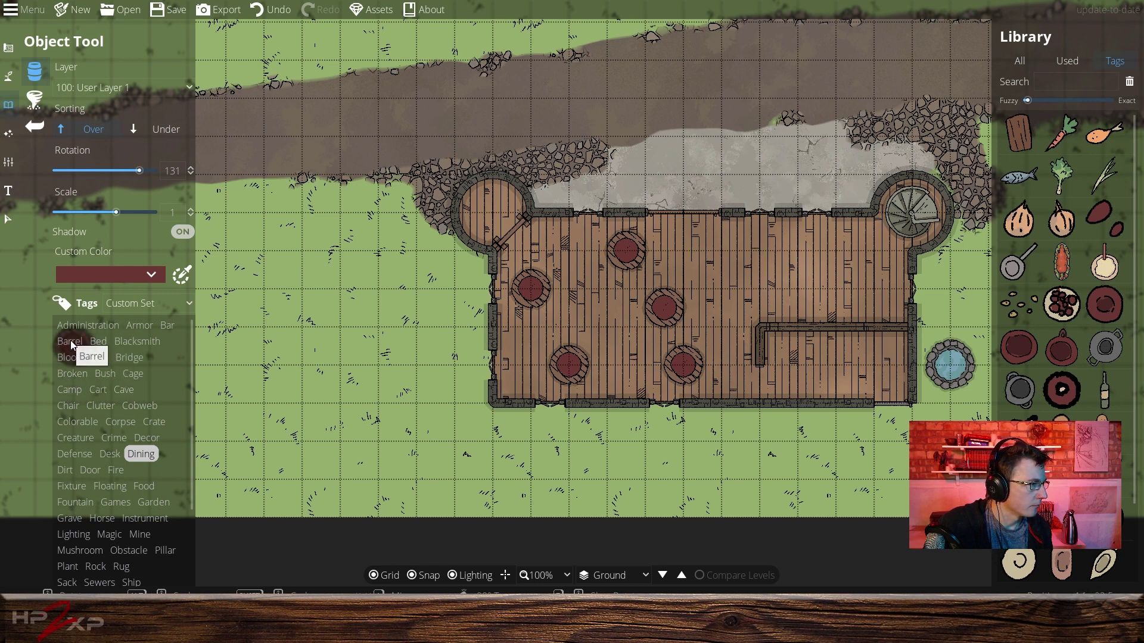
{"action": "left_click", "coordinate": [166, 326]}
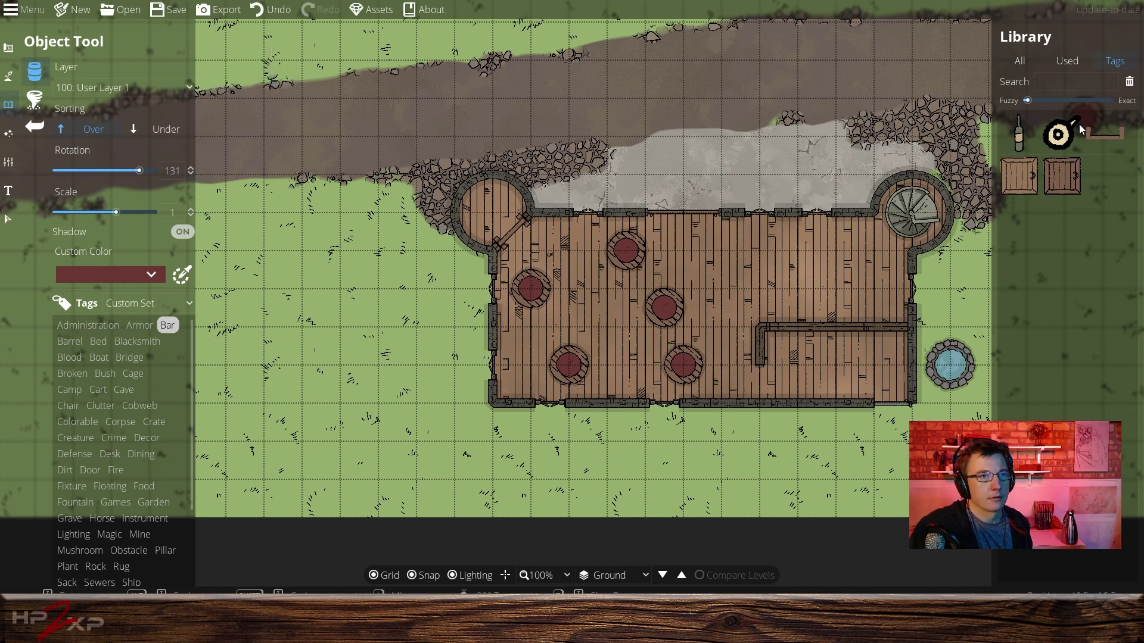
Place the U-shaped bar counter just north of the interior partition at rotation 180 and scale 0.49, with snapping off.
{"action": "left_click", "coordinate": [1105, 132]}
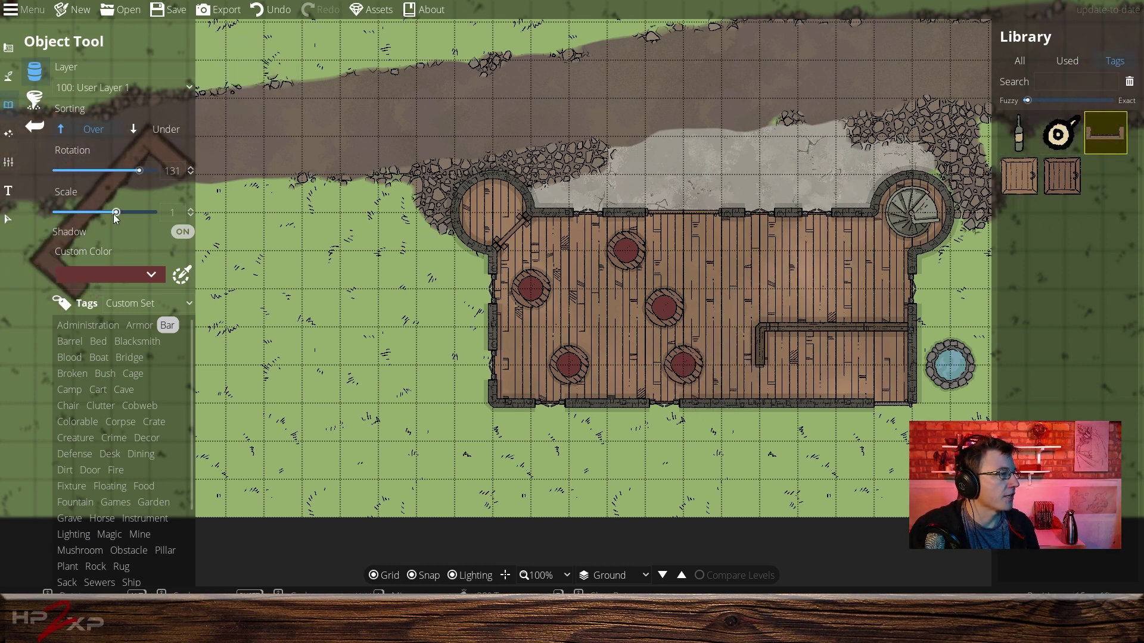
{"action": "left_click_drag", "start_coordinate": [114, 213], "coordinate": [85, 214]}
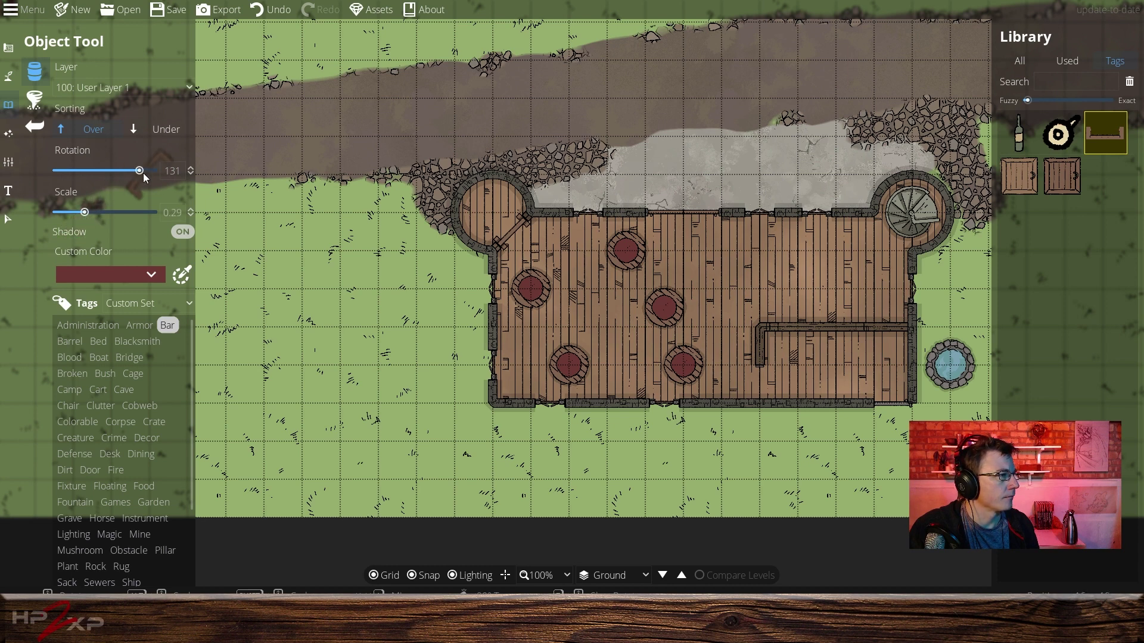
{"action": "left_click_drag", "start_coordinate": [141, 171], "coordinate": [154, 178]}
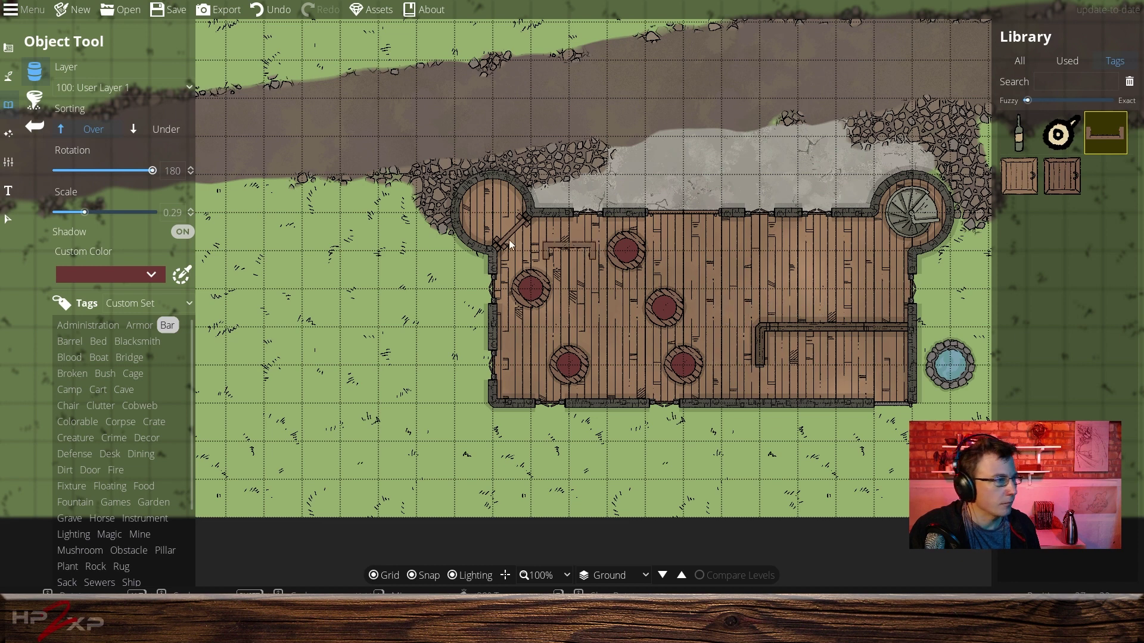
{"action": "left_click_drag", "start_coordinate": [84, 215], "coordinate": [97, 213]}
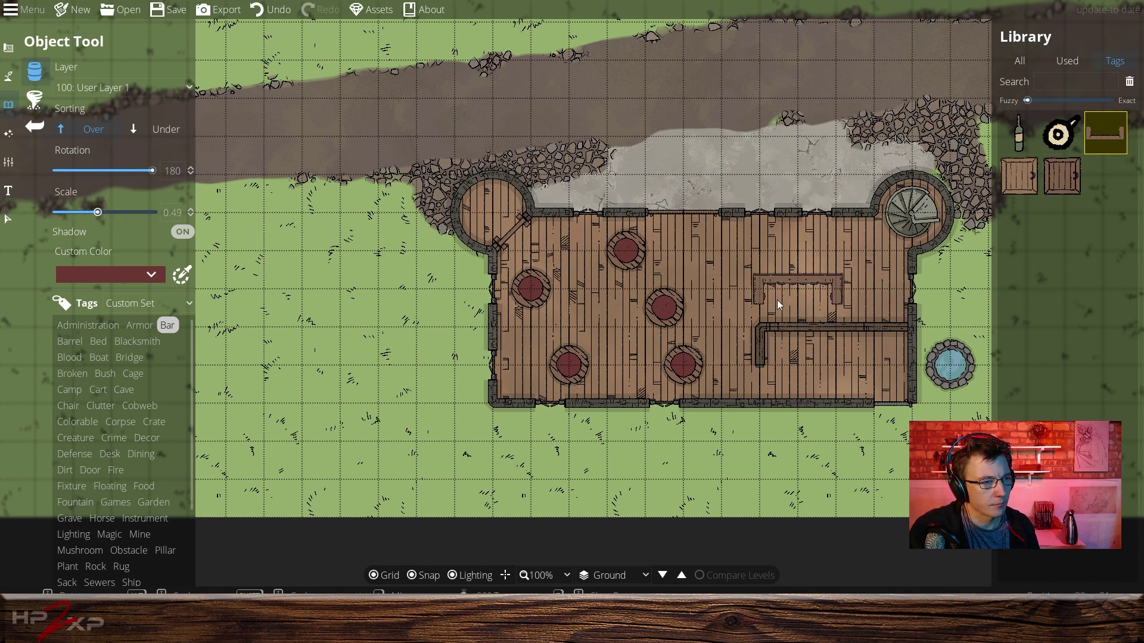
{"action": "left_click", "coordinate": [426, 575]}
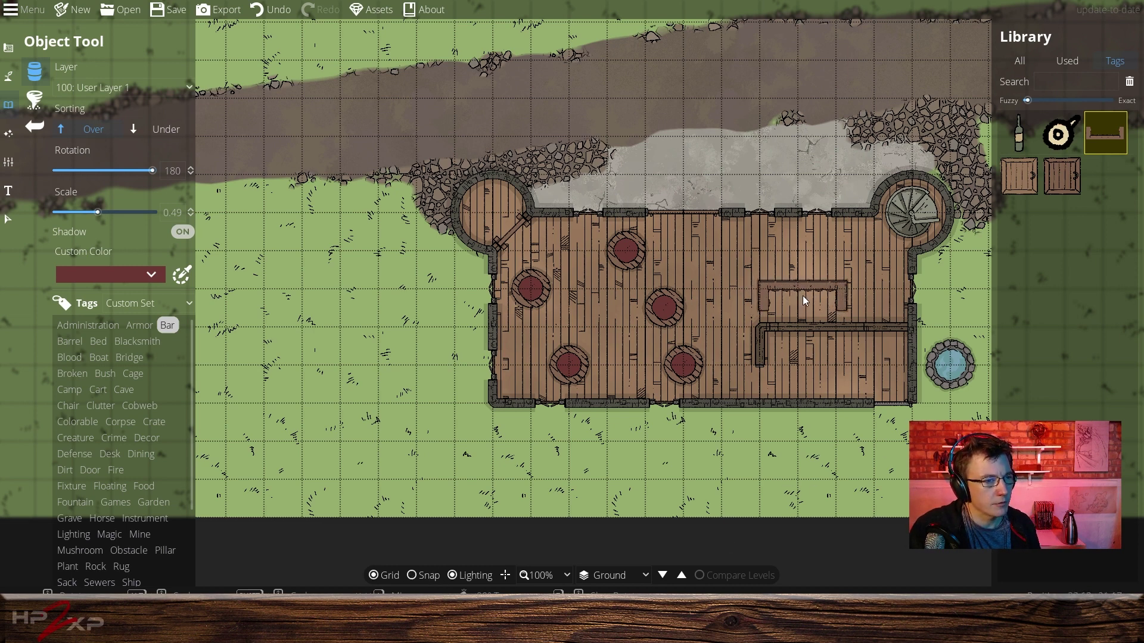
{"action": "left_click", "coordinate": [803, 295]}
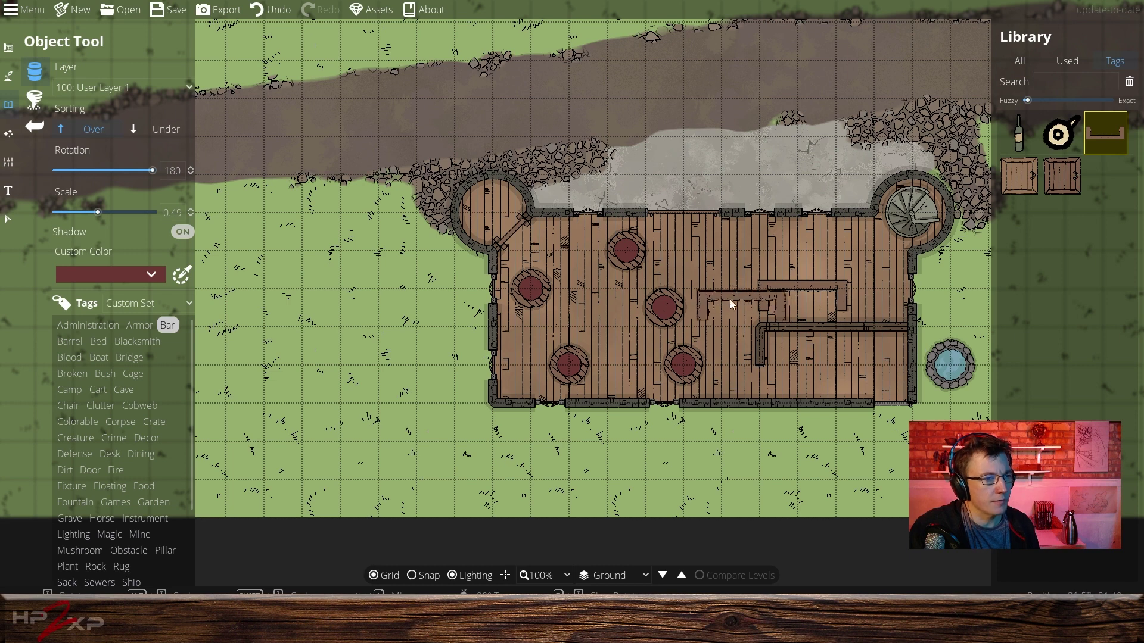
Search the full object library for shelves.
{"action": "left_click", "coordinate": [9, 74]}
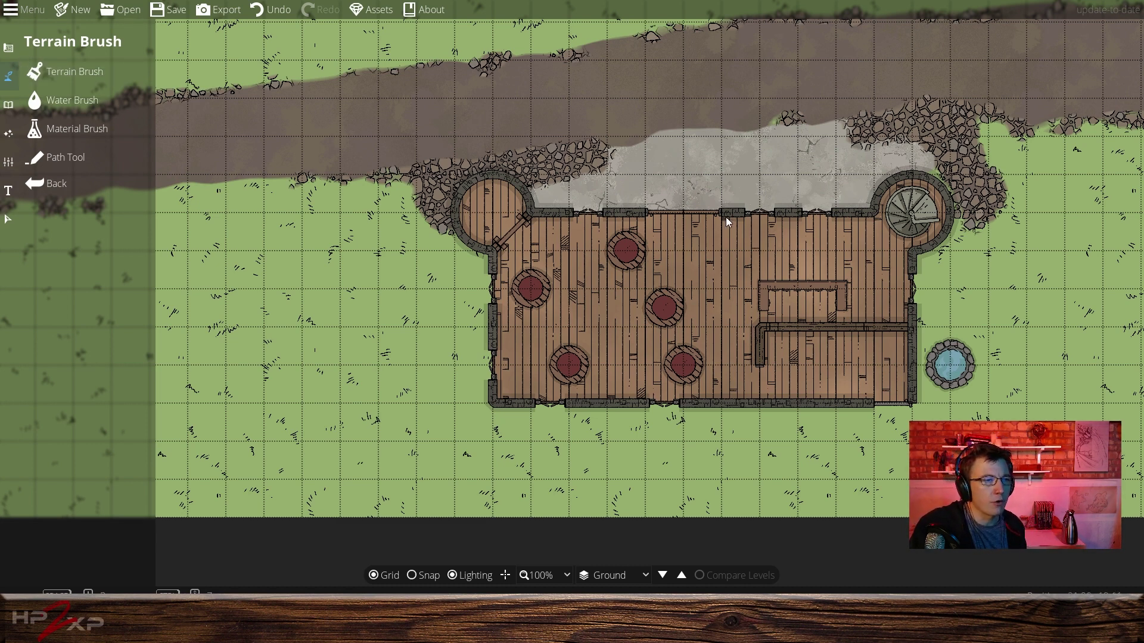
{"action": "left_click", "coordinate": [9, 102]}
{"action": "left_click", "coordinate": [49, 76]}
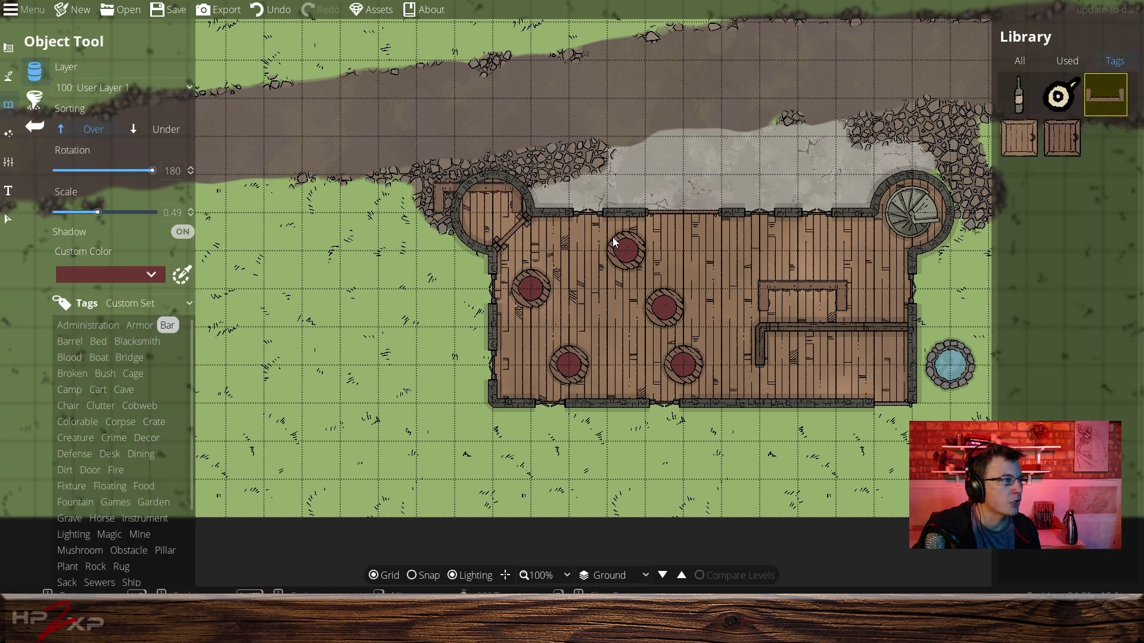
{"action": "left_click", "coordinate": [1020, 60]}
{"action": "left_click", "coordinate": [1090, 79]}
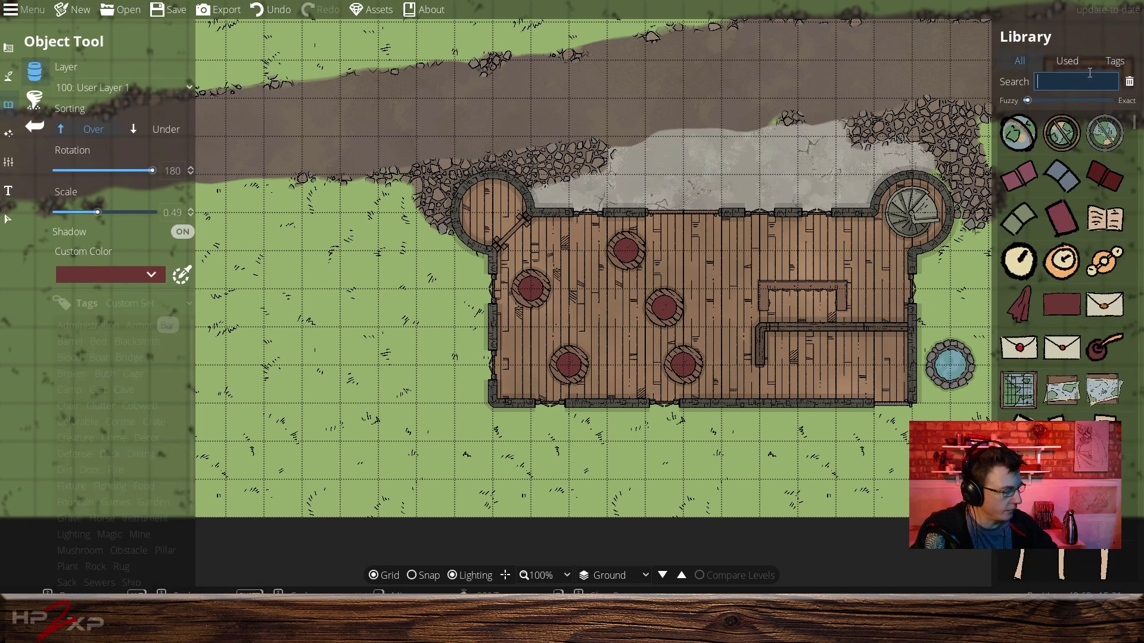
{"action": "type", "text": "shel"}
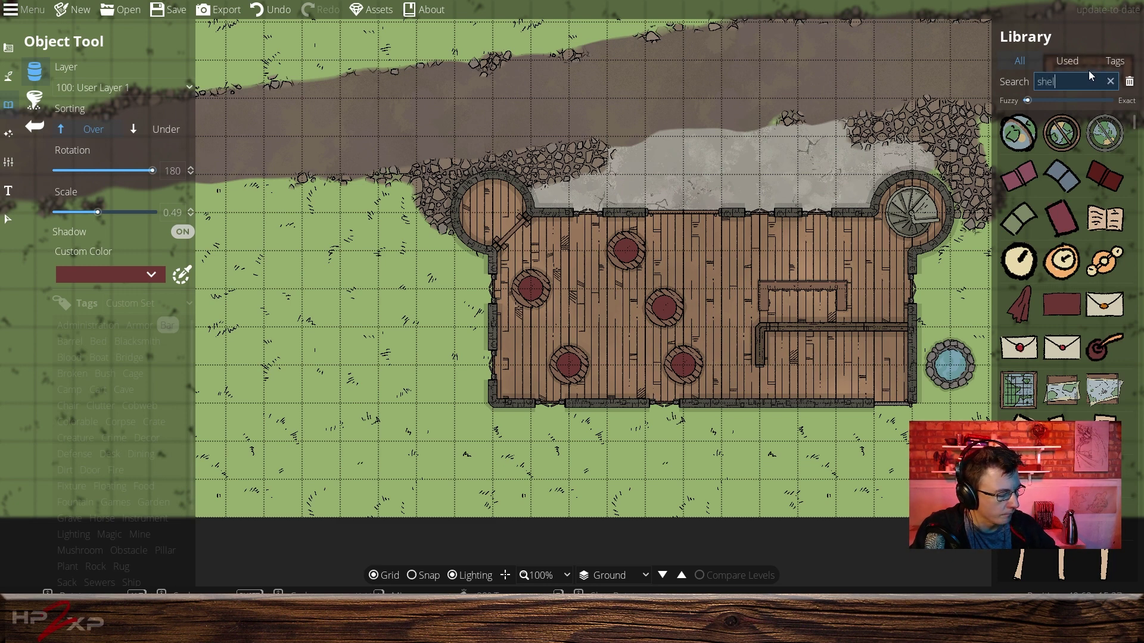
{"action": "type", "text": "ves"}
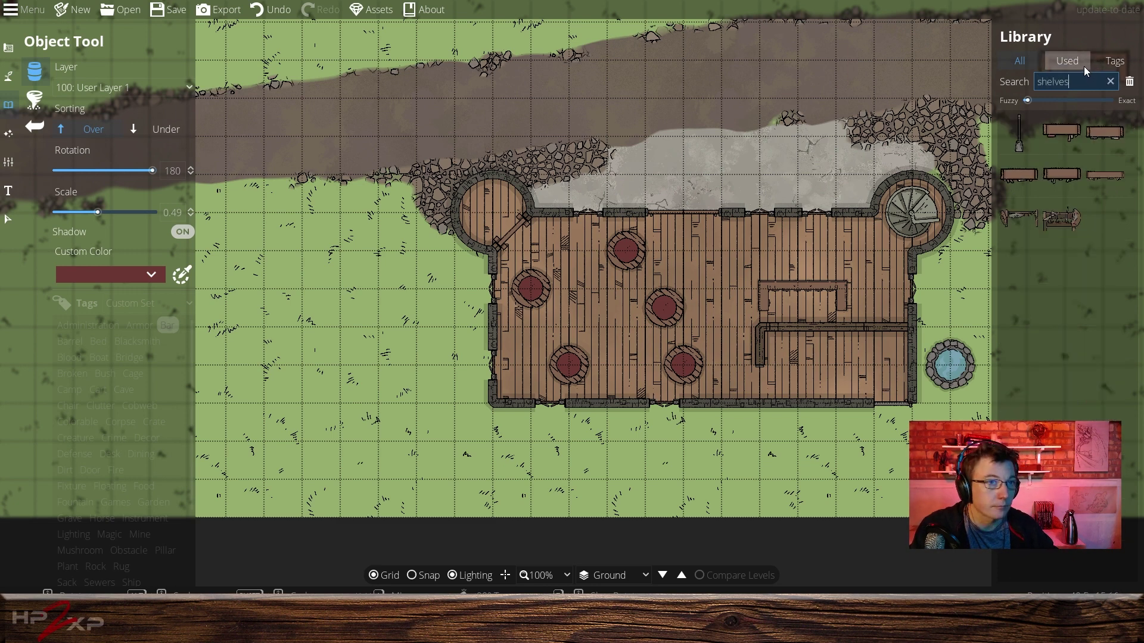
Choose a small wooden shelf from the search results and set its scale to 0.79.
{"action": "left_click", "coordinate": [1063, 130]}
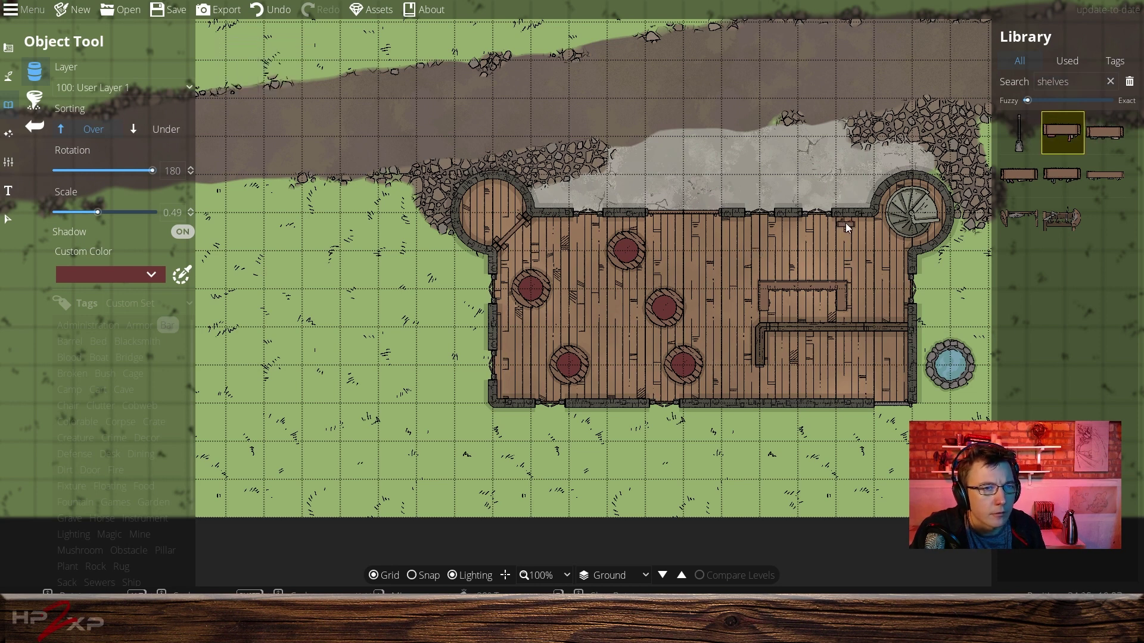
{"action": "left_click", "coordinate": [1019, 175]}
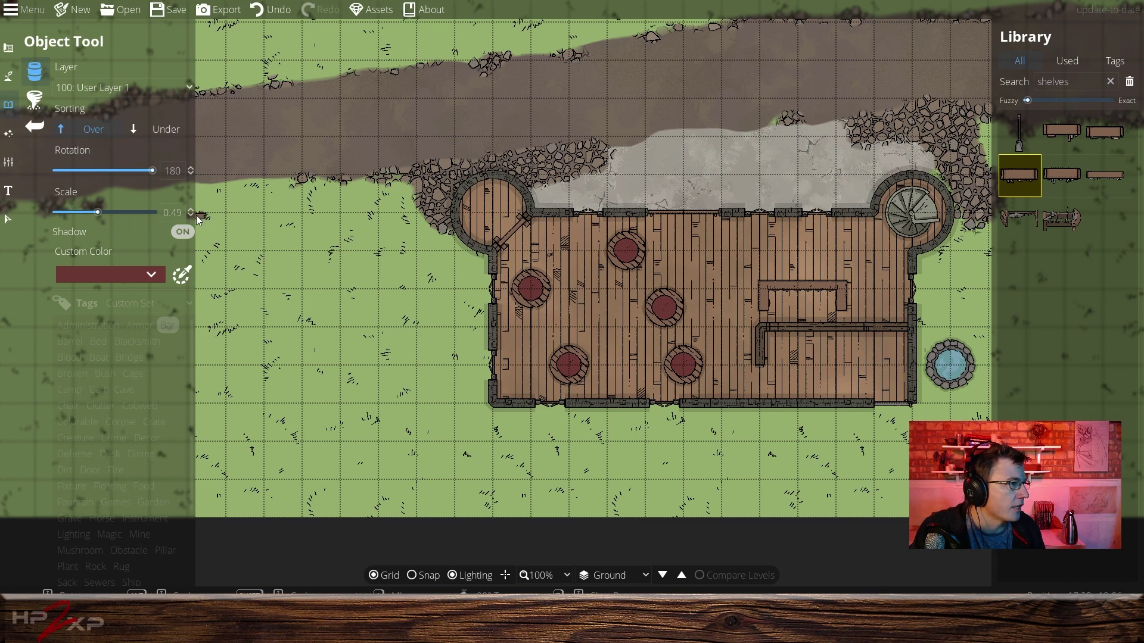
{"action": "left_click", "coordinate": [172, 213]}
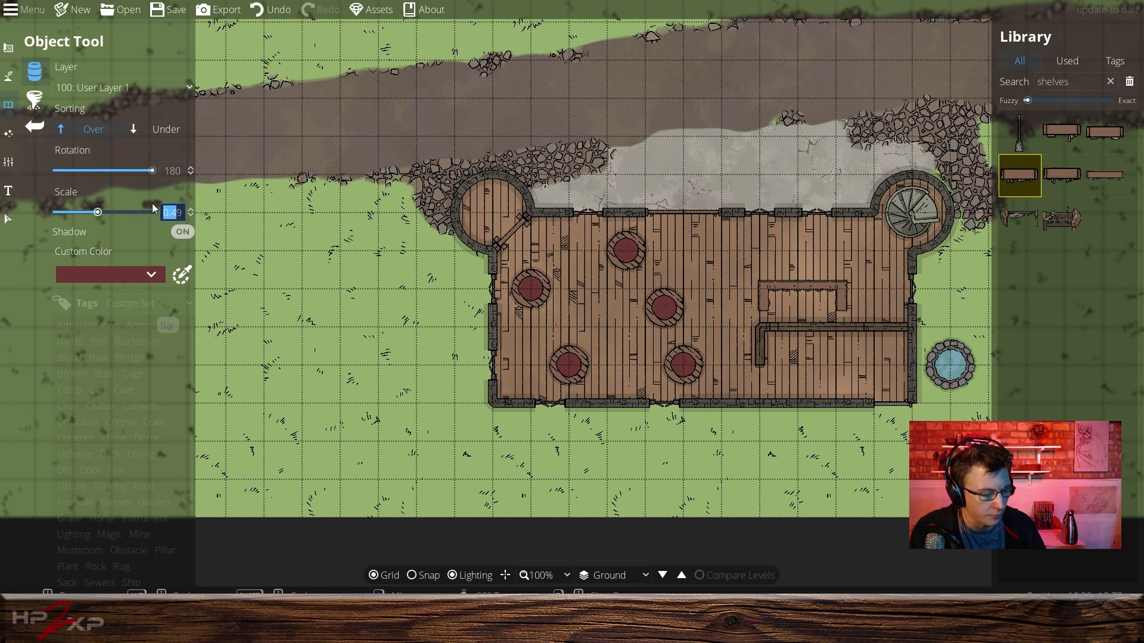
{"action": "type", "text": ".7"}
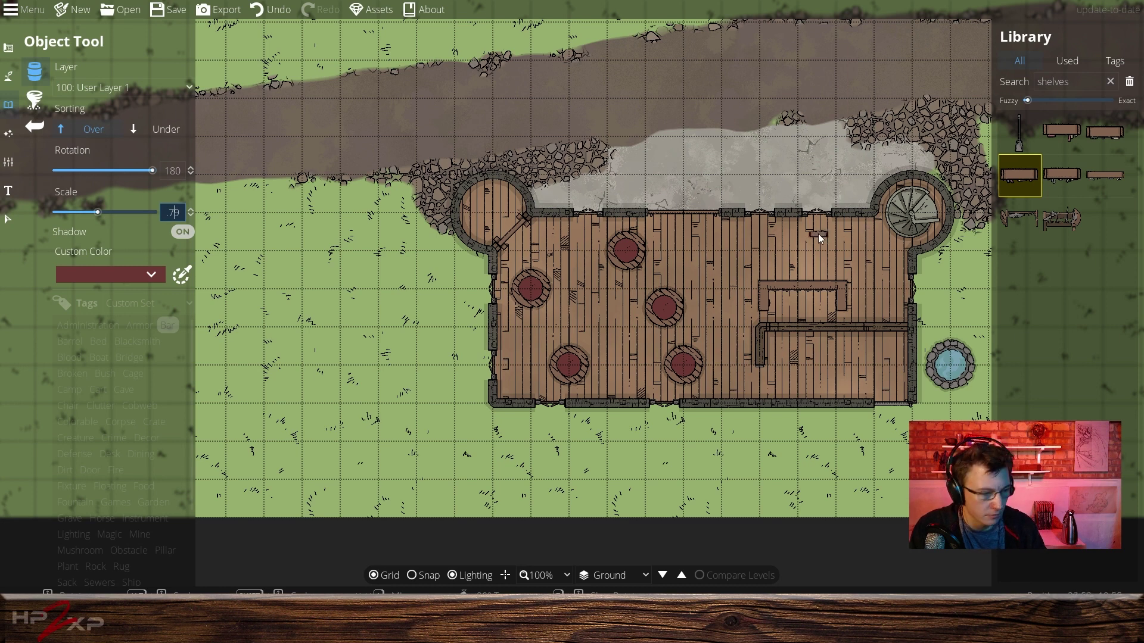
{"action": "key", "text": "Return"}
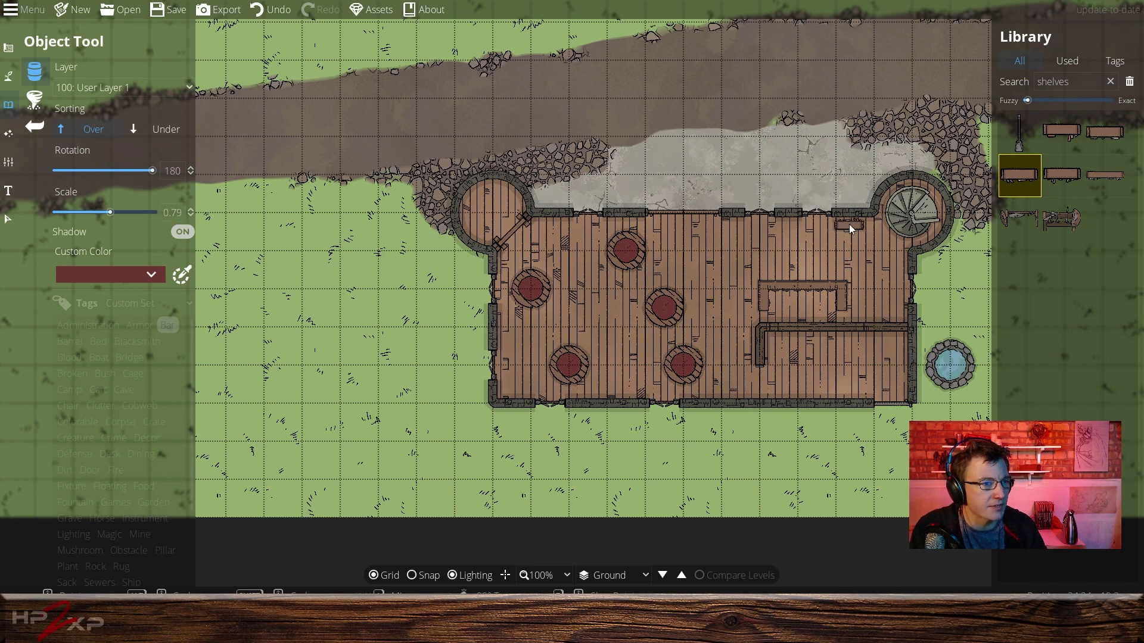
Try rotations of -180 and 180 degrees for the shelf.
{"action": "left_click", "coordinate": [172, 171]}
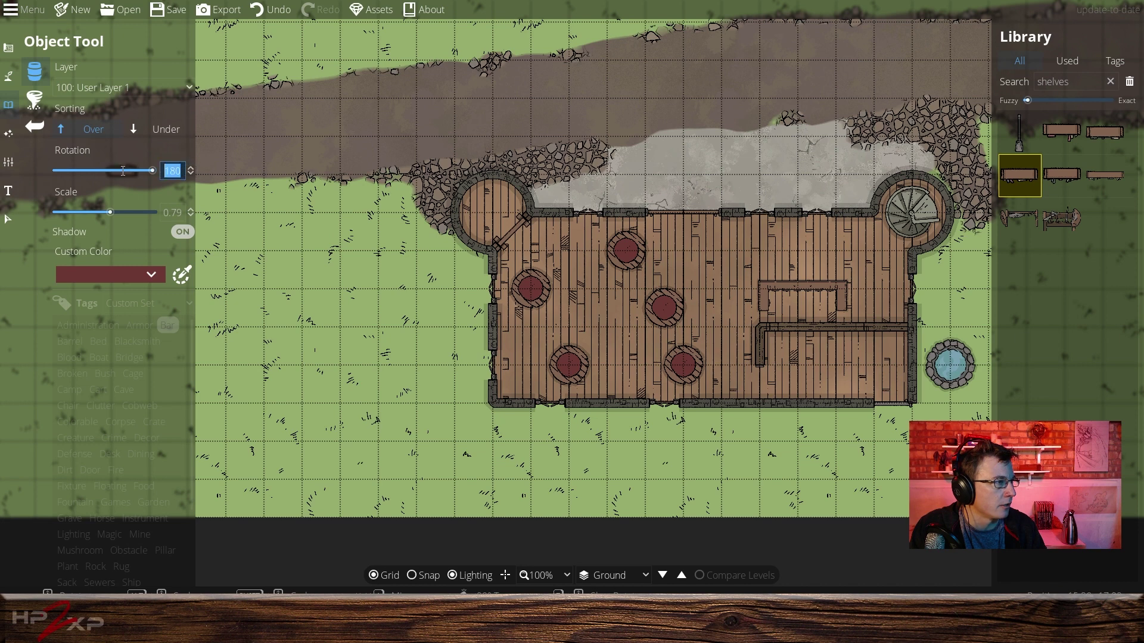
{"action": "type", "text": "-180"}
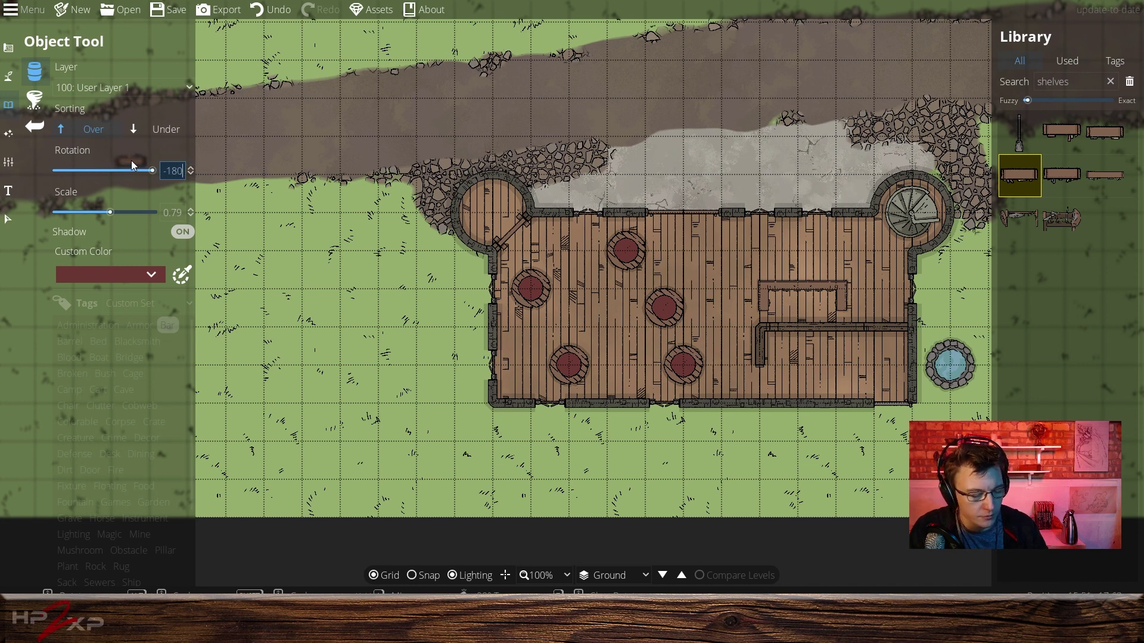
{"action": "key", "text": "Return"}
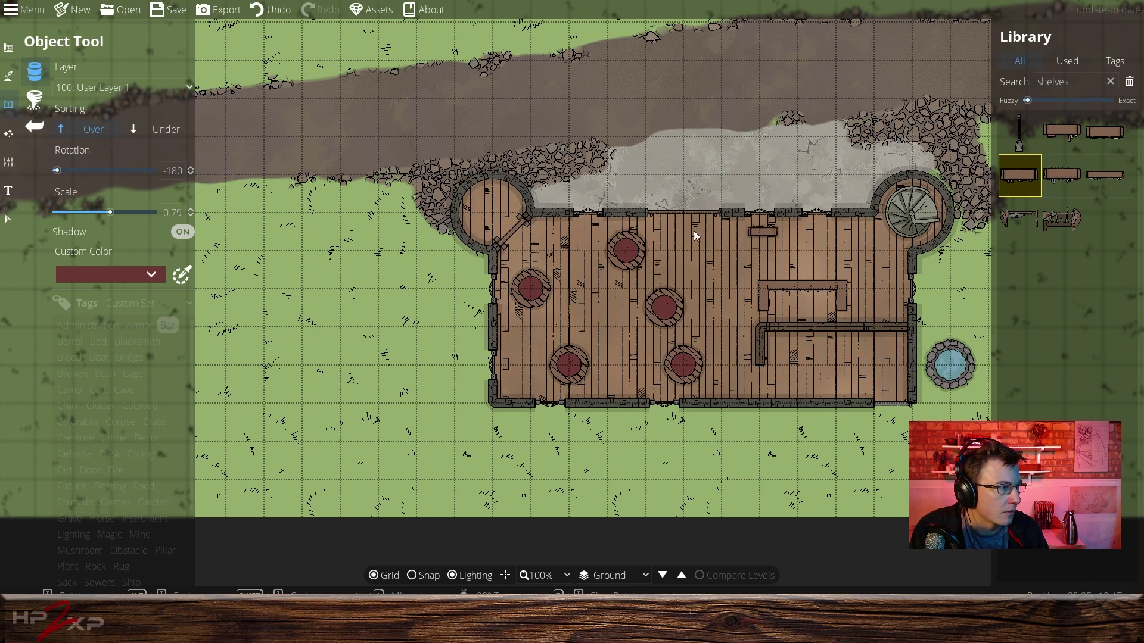
{"action": "left_click", "coordinate": [183, 171]}
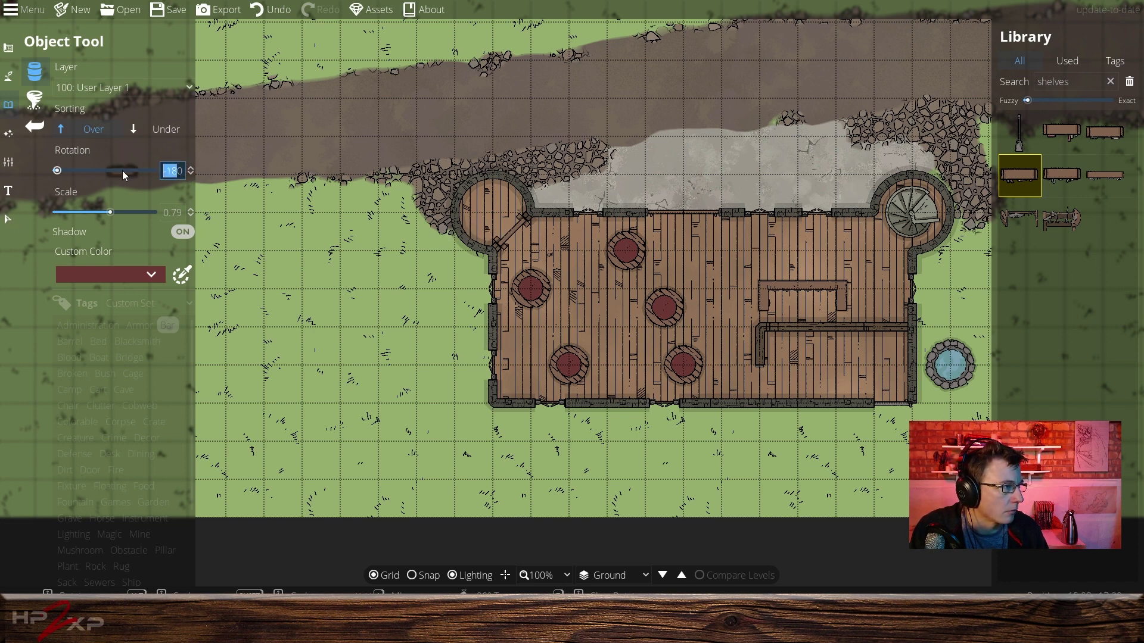
{"action": "type", "text": "10"}
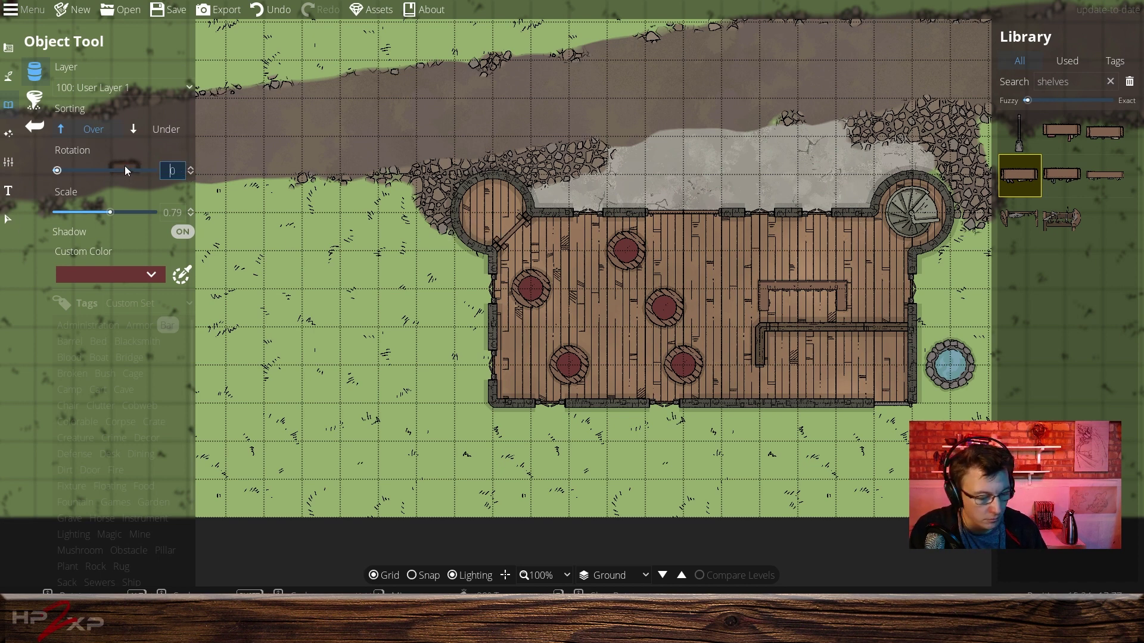
{"action": "type", "text": "8"}
{"action": "key", "text": "Return"}
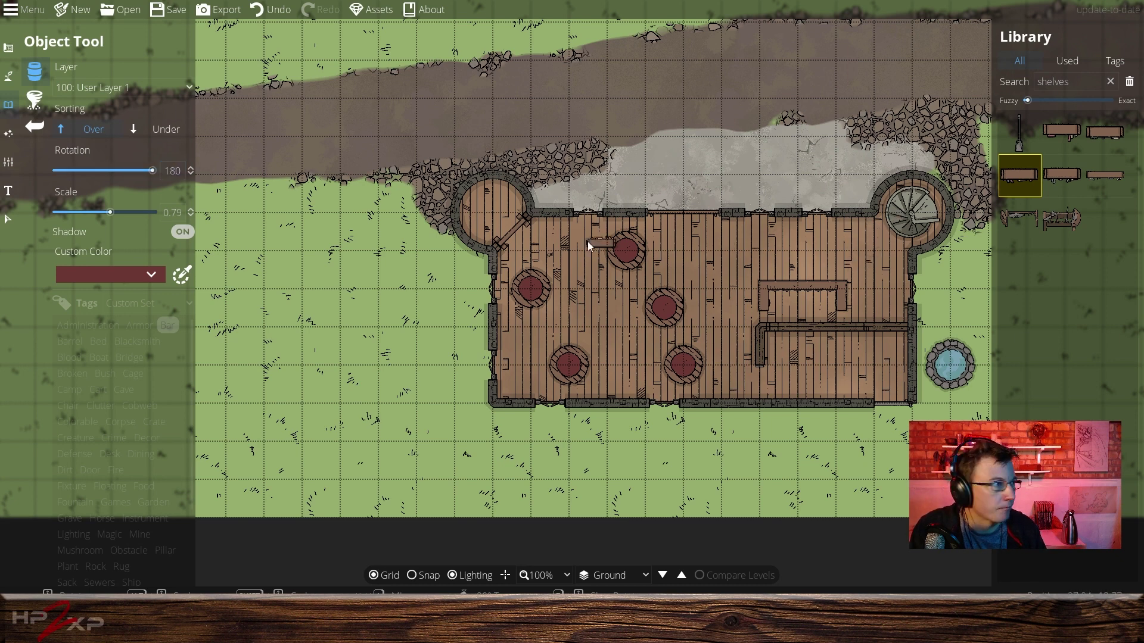
Place a shelf at rotation 0 on the north wall beside the northeast tower and one at rotation 90 against the east wall.
{"action": "left_click", "coordinate": [173, 171]}
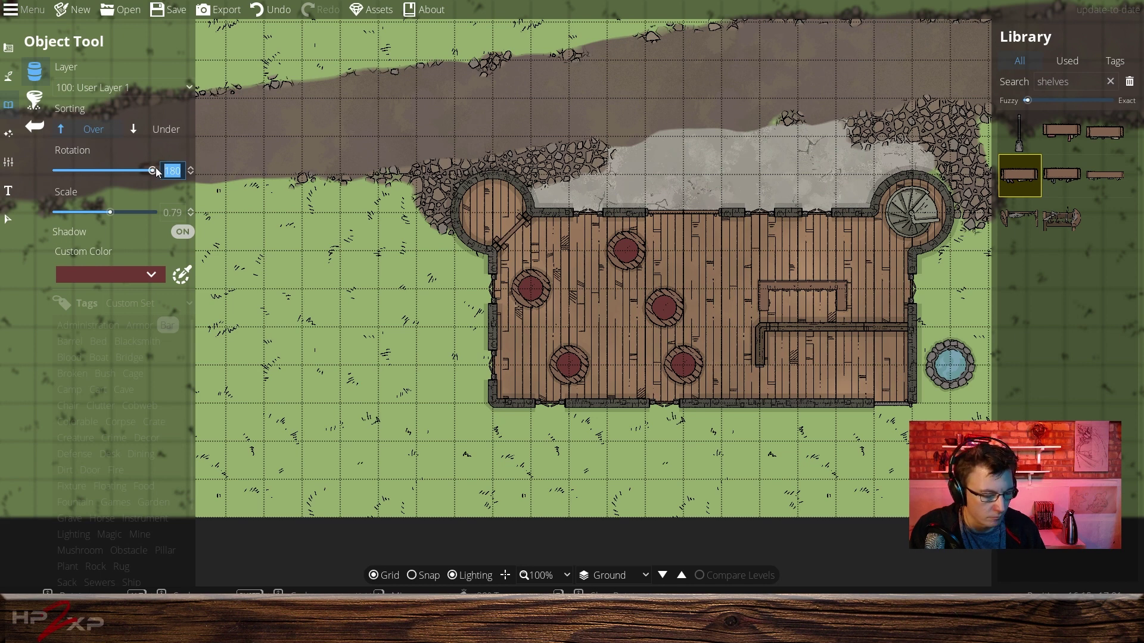
{"action": "type", "text": "0"}
{"action": "key", "text": "Return"}
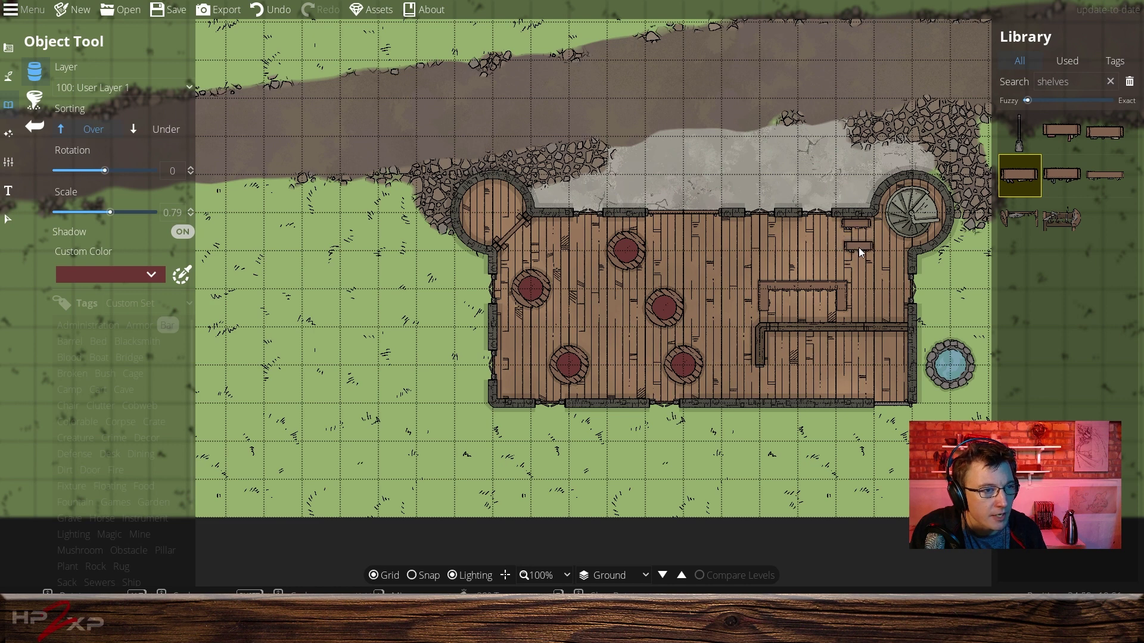
{"action": "left_click", "coordinate": [173, 171]}
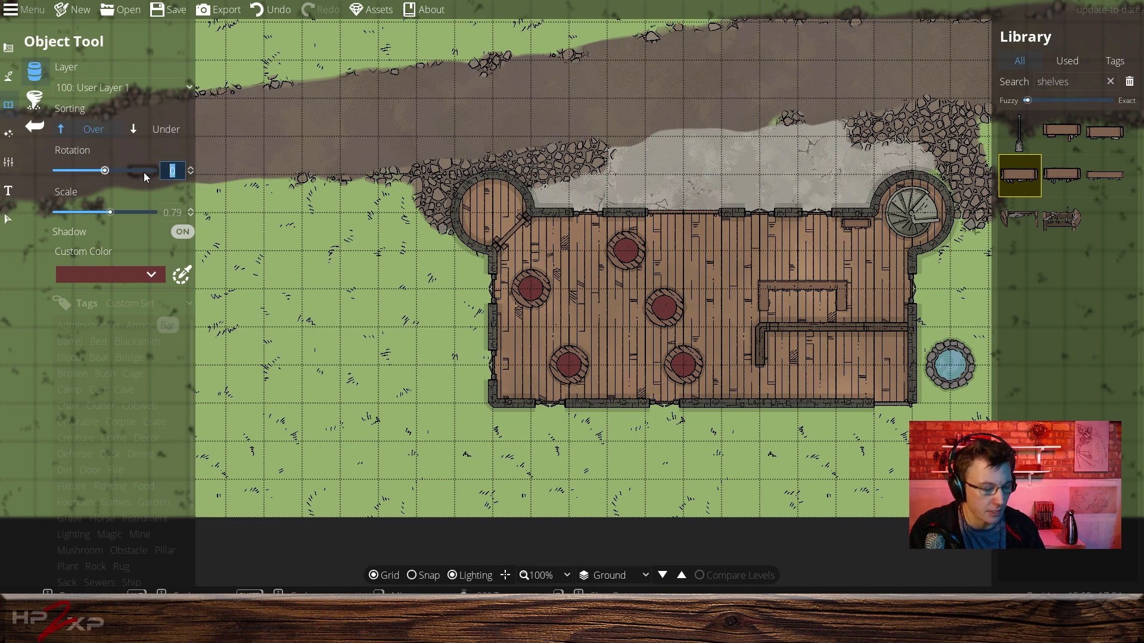
{"action": "type", "text": "90"}
{"action": "key", "text": "Return"}
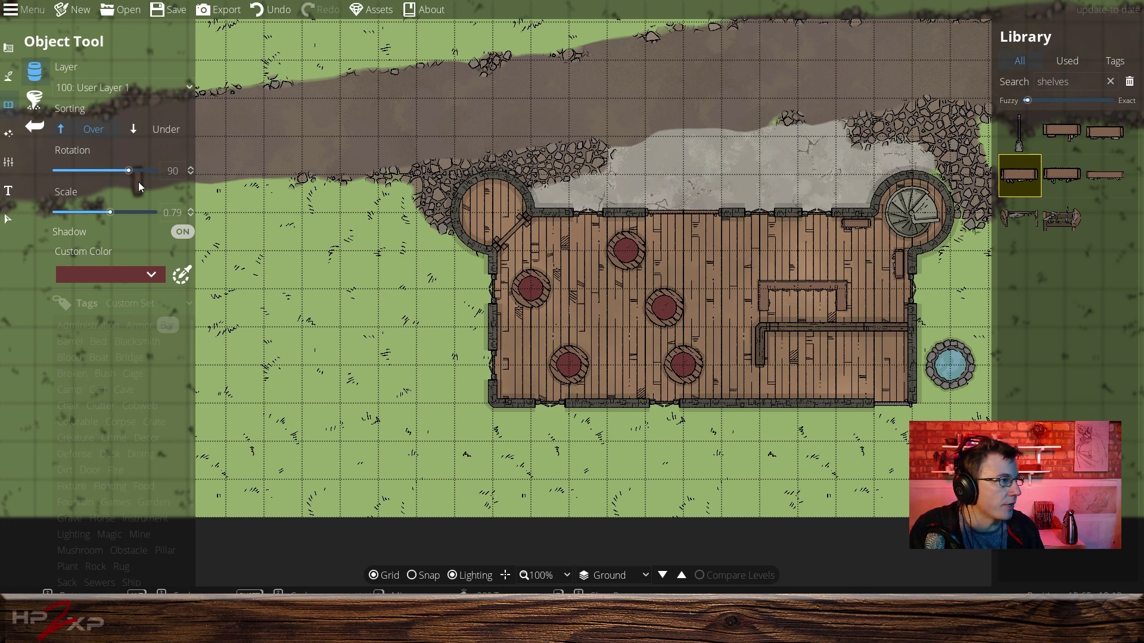
Add a shelf at rotation 0 on the north wall between the two windows and one at rotation -180 along the partition's east end.
{"action": "left_click", "coordinate": [172, 170]}
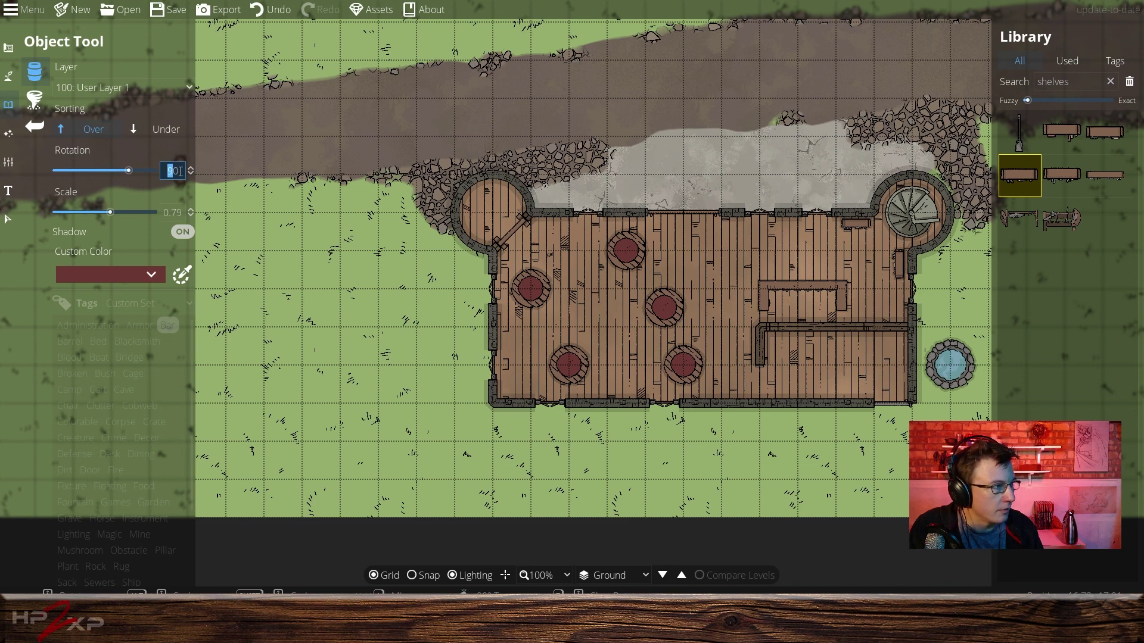
{"action": "key", "text": "BackSpace"}
{"action": "type", "text": "1"}
{"action": "key", "text": "Return"}
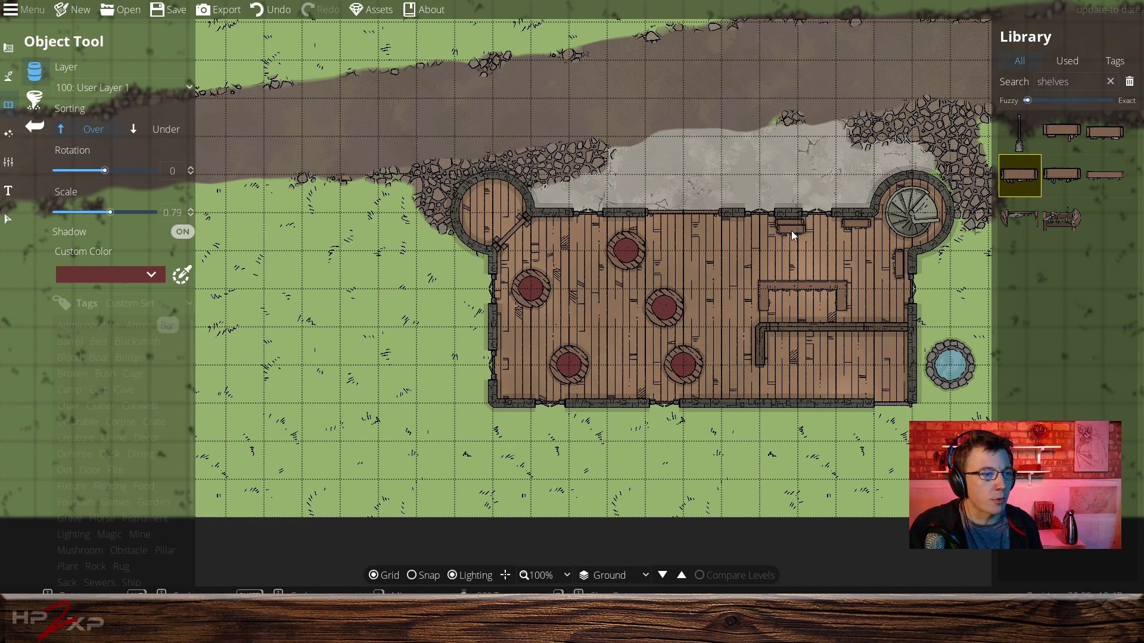
{"action": "left_click", "coordinate": [792, 229]}
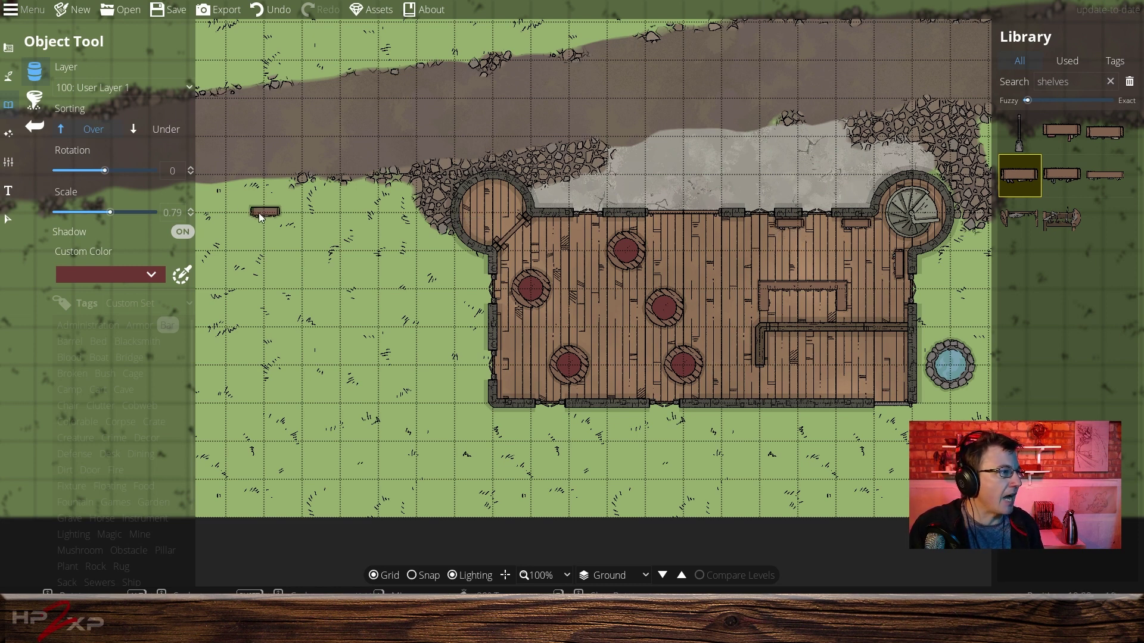
{"action": "double_click", "coordinate": [177, 173]}
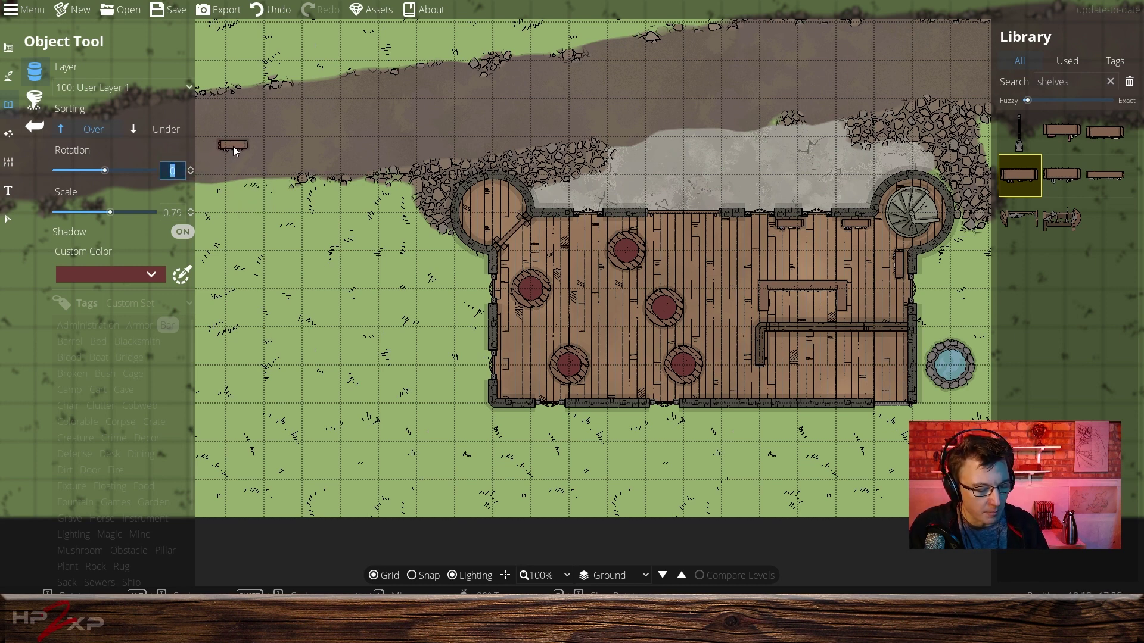
{"action": "type", "text": "-180"}
{"action": "key", "text": "Return"}
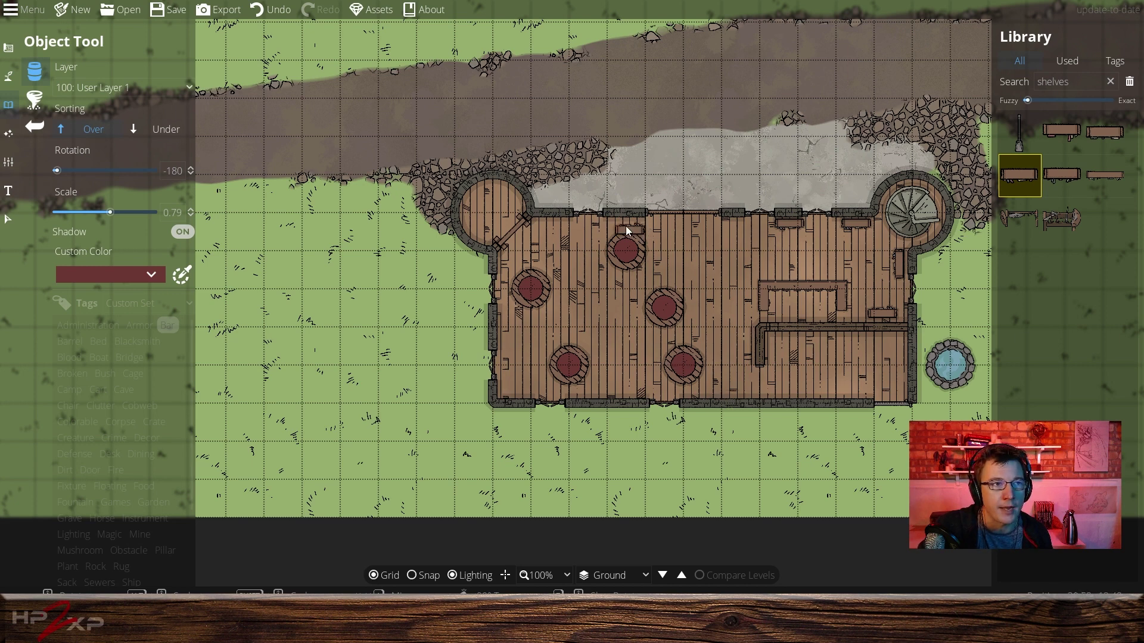
Paint Terrain Dirt with the Terrain Brush over the stray gravel at the road's south edge, north of the tavern's paved forecourt.
{"action": "left_click", "coordinate": [8, 48]}
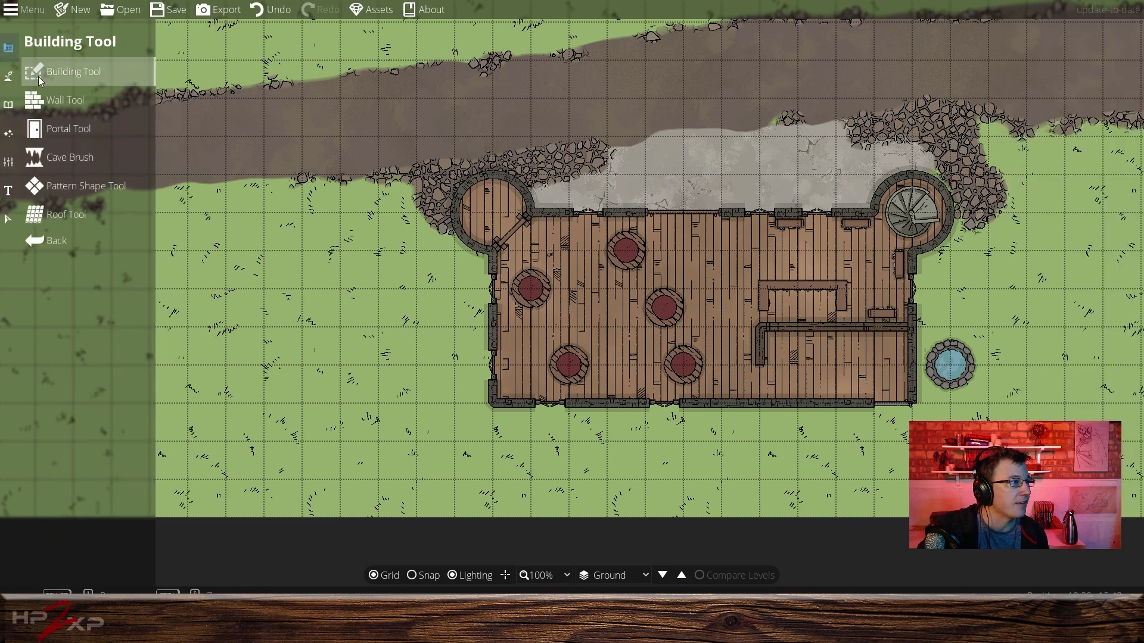
{"action": "left_click", "coordinate": [5, 105]}
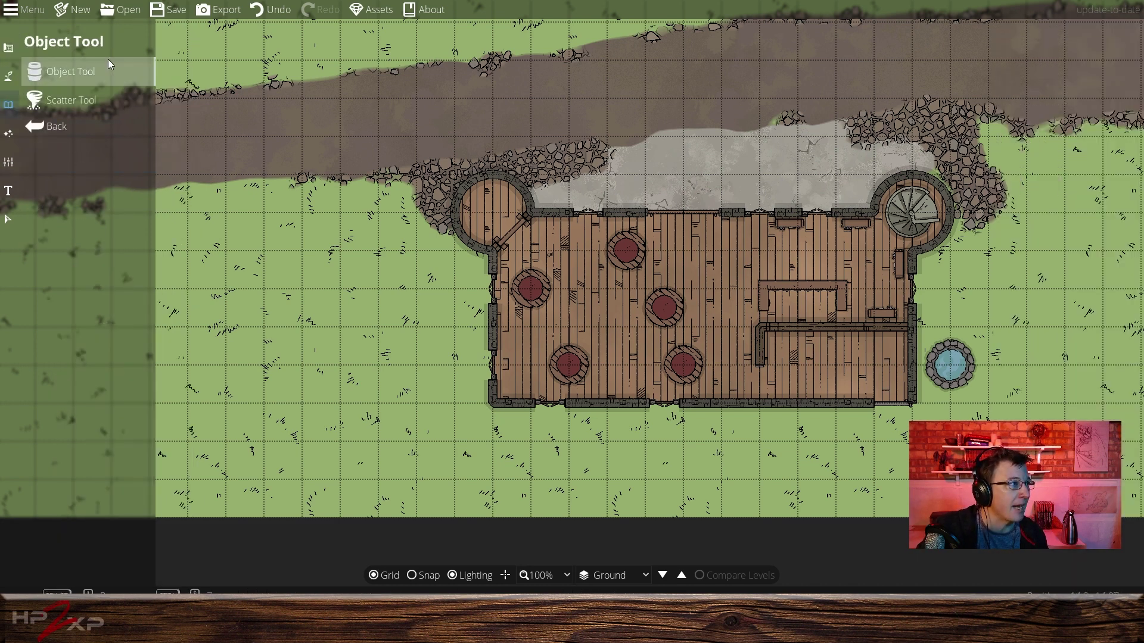
{"action": "left_click", "coordinate": [8, 75]}
{"action": "left_click", "coordinate": [81, 72]}
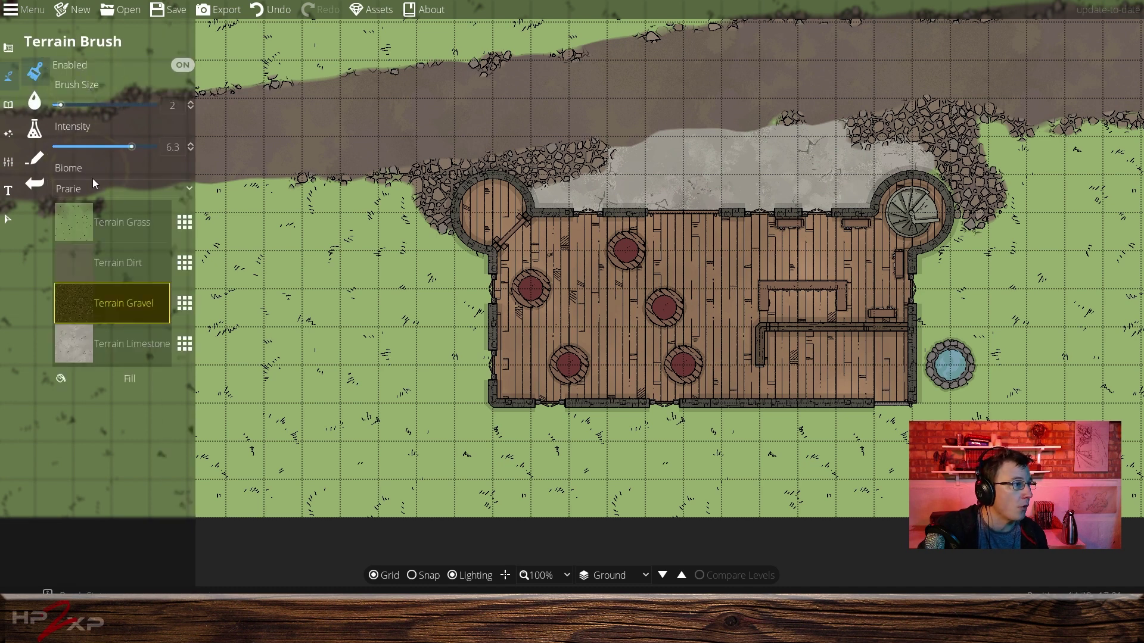
{"action": "left_click", "coordinate": [82, 255]}
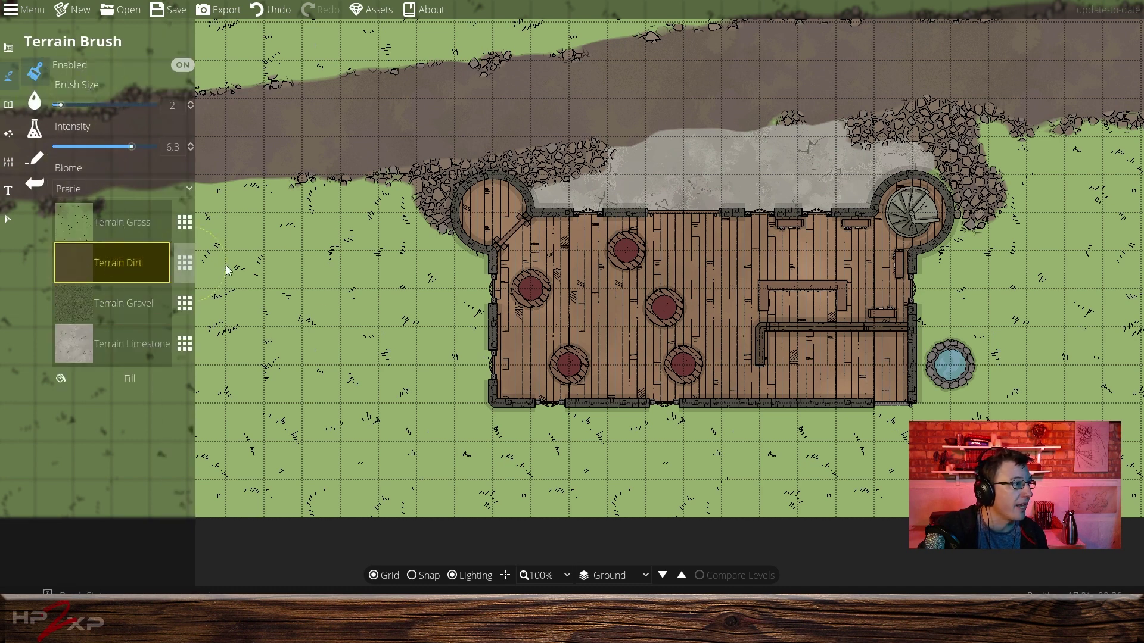
{"action": "mouse_move", "coordinate": [756, 112]}
{"action": "left_mouse_down"}
{"action": "mouse_move", "coordinate": [831, 109]}
{"action": "mouse_move", "coordinate": [758, 126]}
{"action": "left_mouse_up"}
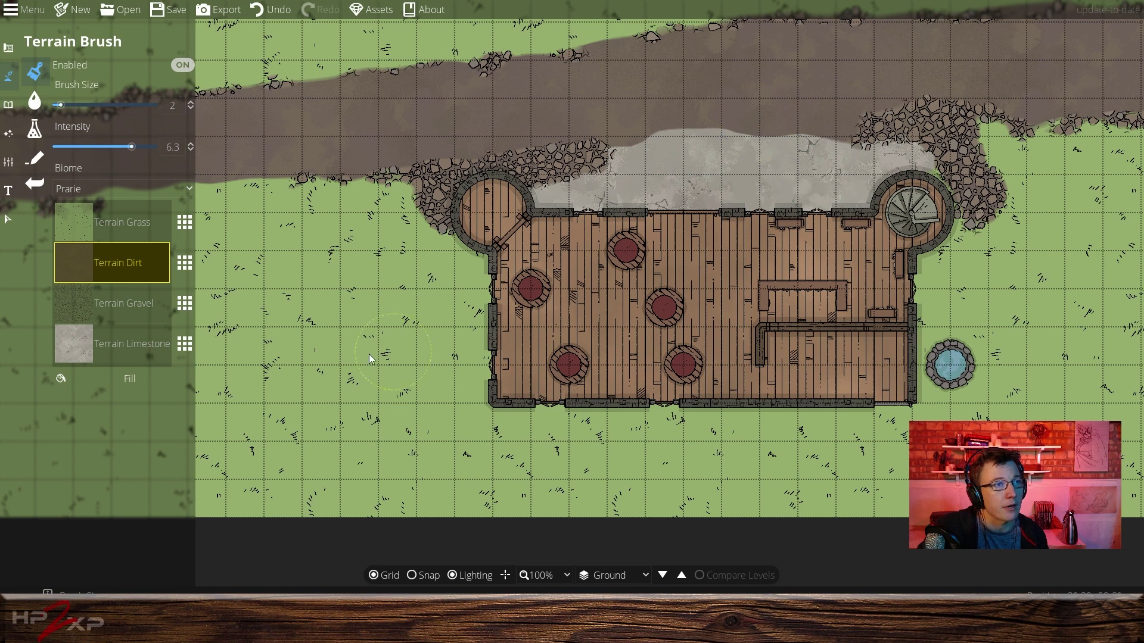
{"action": "left_click", "coordinate": [8, 47]}
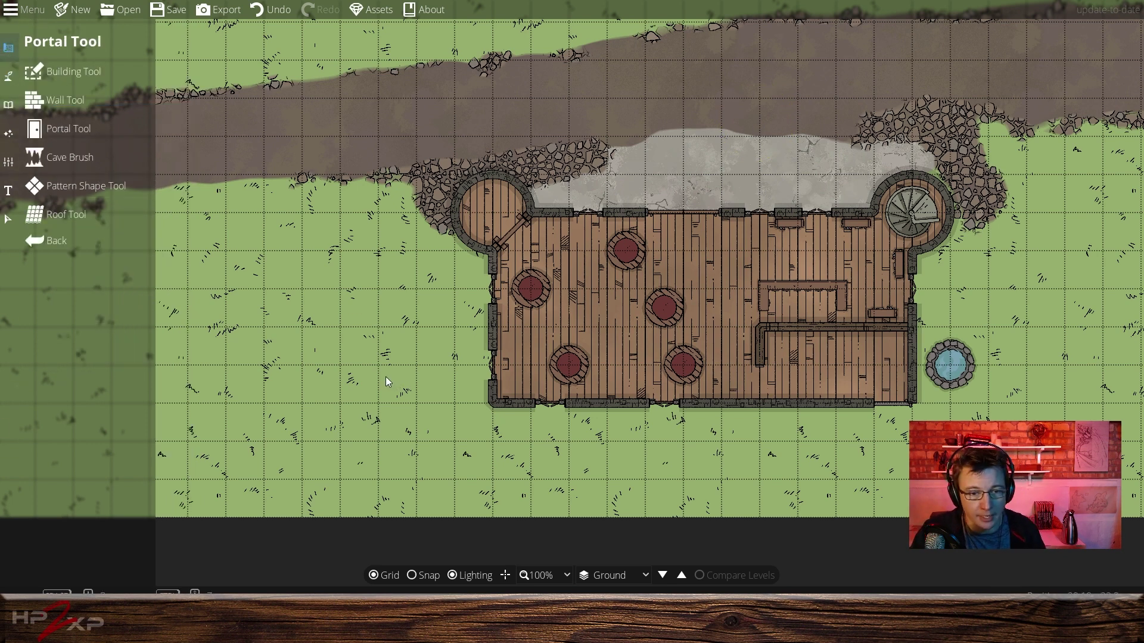
{"action": "left_click_drag", "start_coordinate": [385, 376], "coordinate": [438, 448]}
{"action": "scroll", "coordinate": [442, 448], "scroll_direction": "down", "scroll_amount": 5}
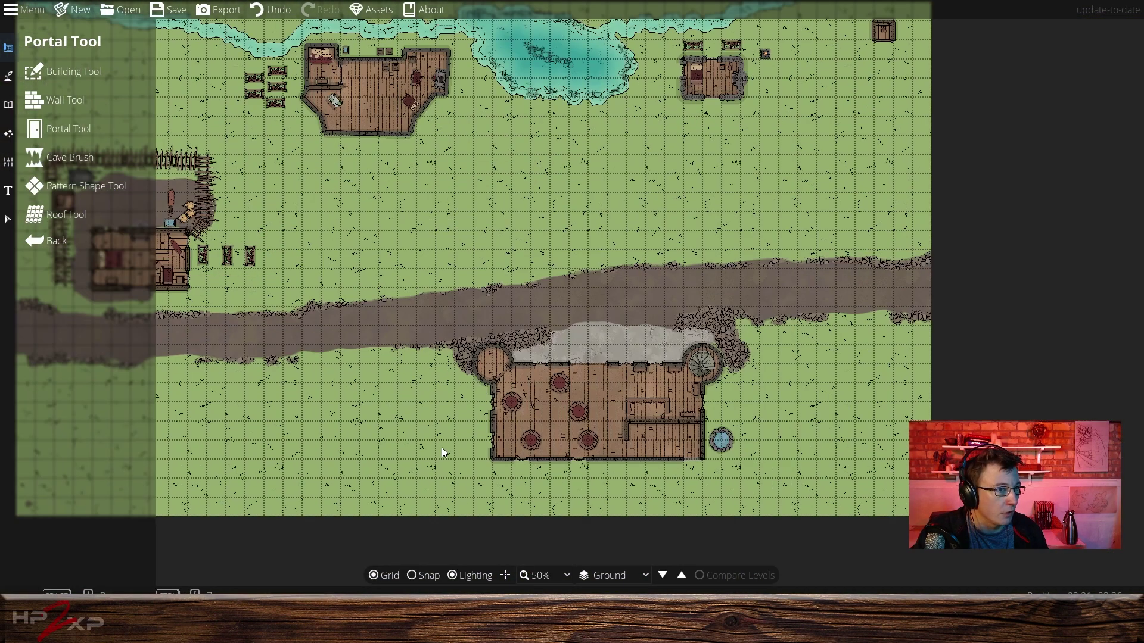
{"action": "scroll", "coordinate": [445, 446], "scroll_direction": "up", "scroll_amount": 2}
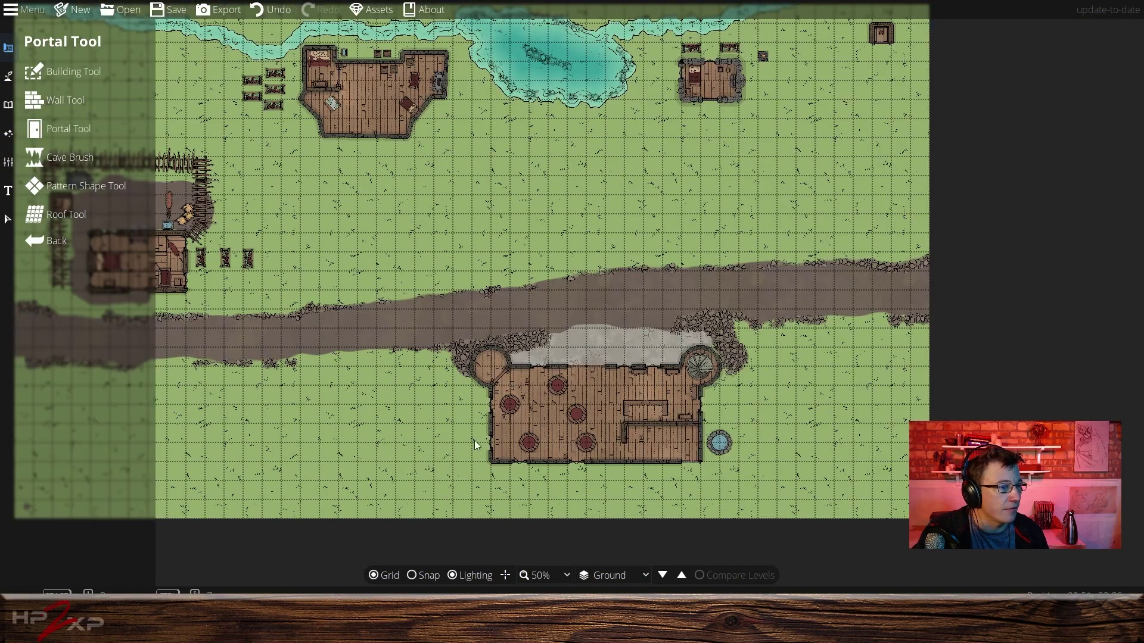
{"action": "left_click_drag", "start_coordinate": [551, 413], "coordinate": [583, 423]}
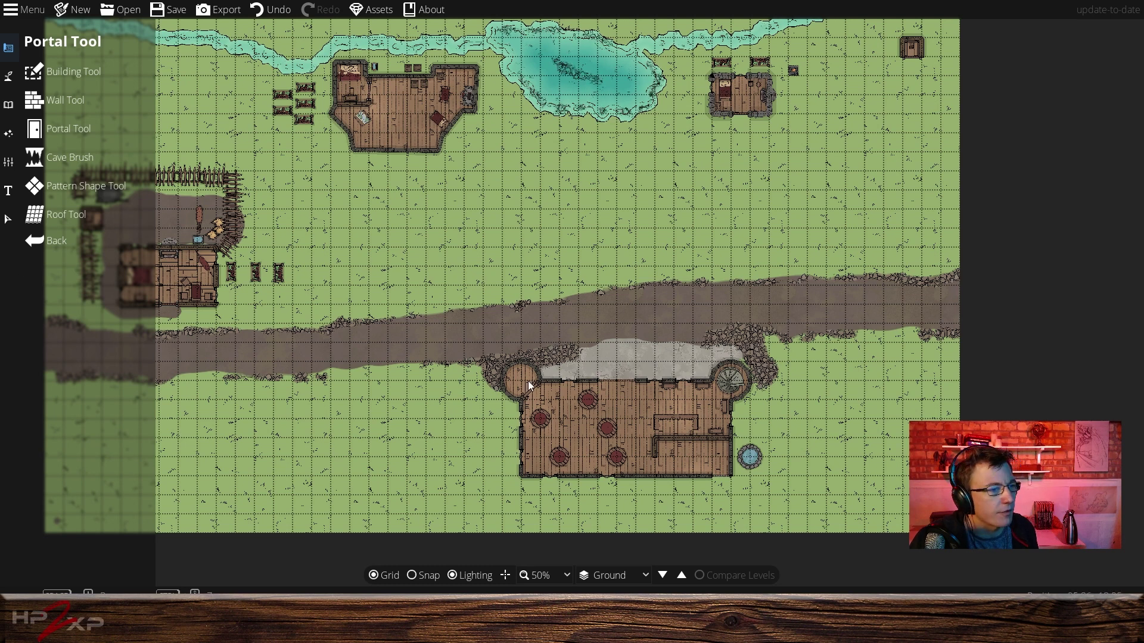
{"action": "left_click", "coordinate": [152, 220]}
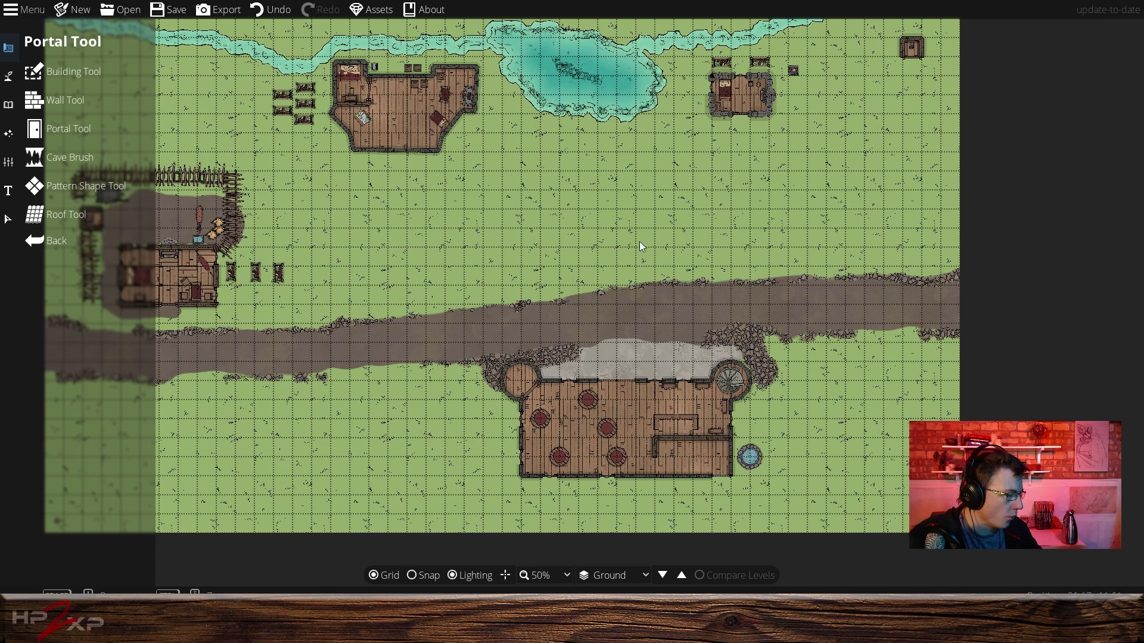
{"action": "left_click_drag", "start_coordinate": [638, 241], "coordinate": [733, 267]}
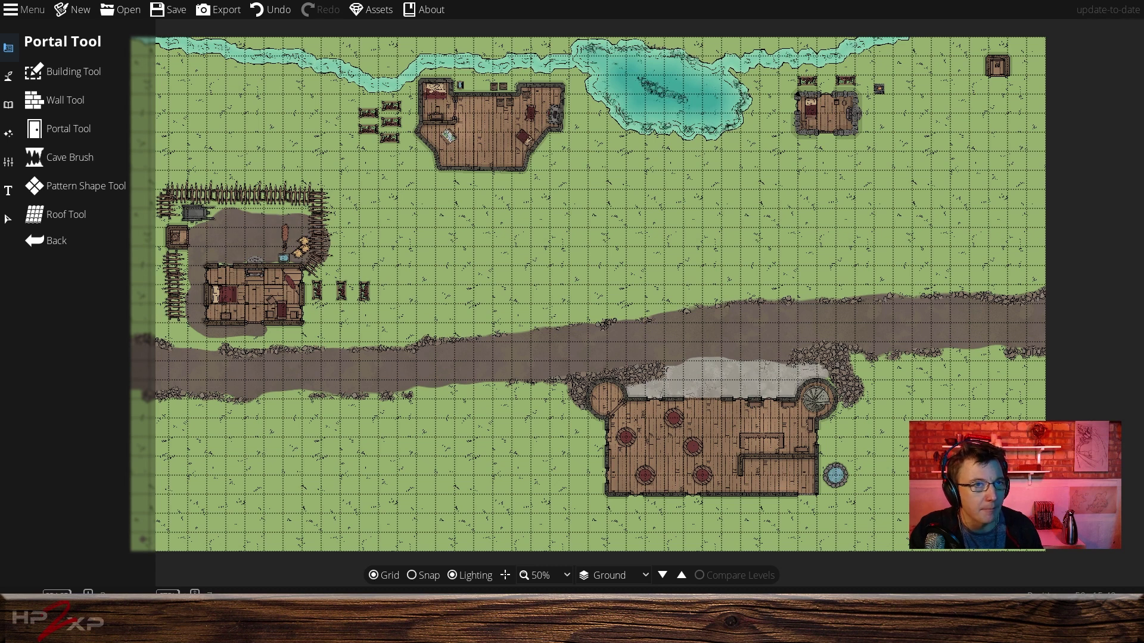
Switch to Wonderdraft and create a new landscape map from the 4K Ultra HD template with the Feudal theme.
{"action": "left_click", "coordinate": [1134, 2]}
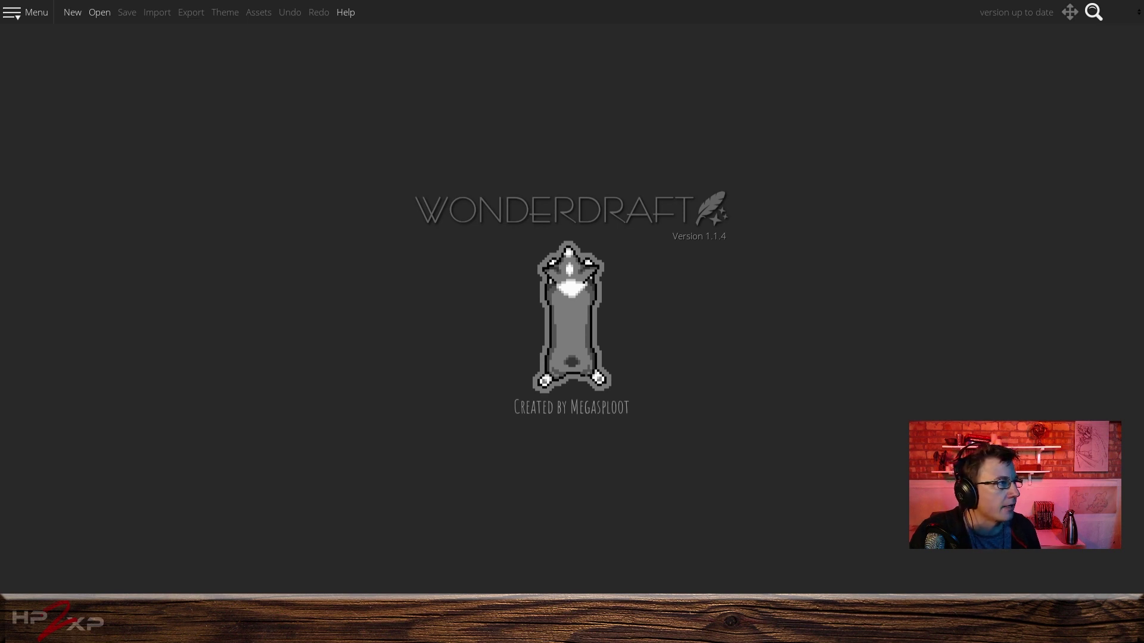
{"action": "left_click", "coordinate": [72, 13]}
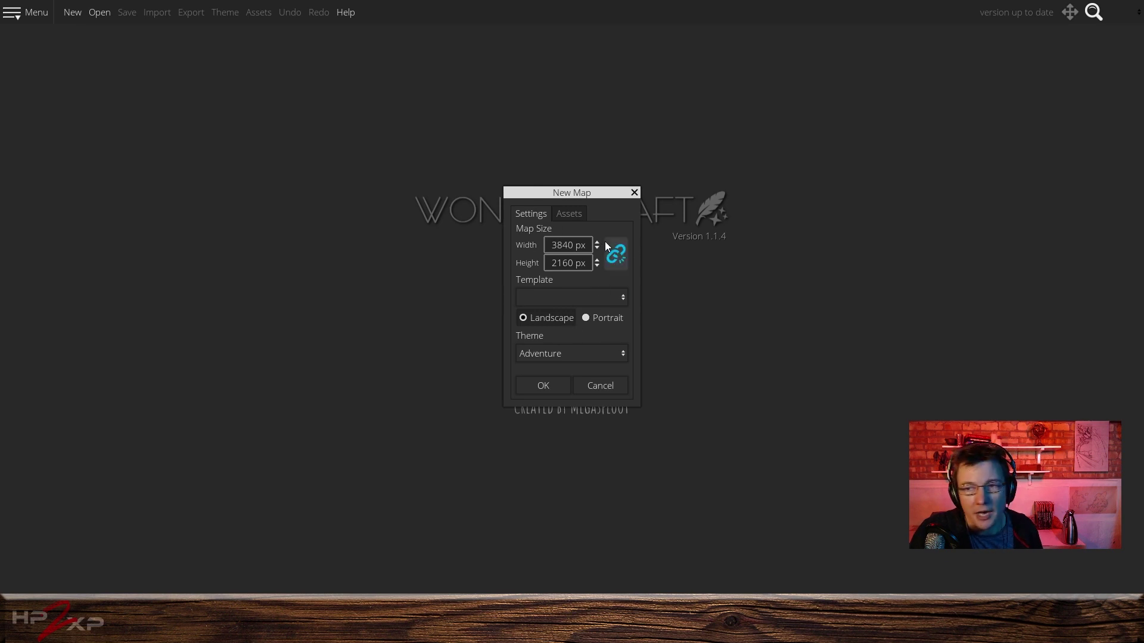
{"action": "left_click", "coordinate": [572, 214]}
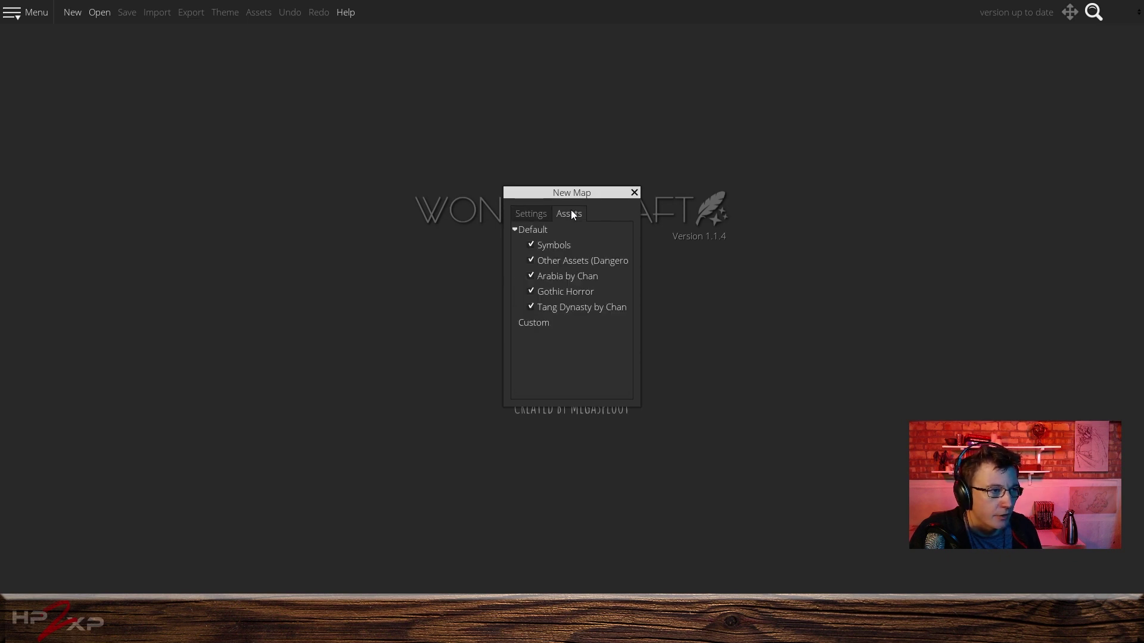
{"action": "left_click", "coordinate": [517, 213]}
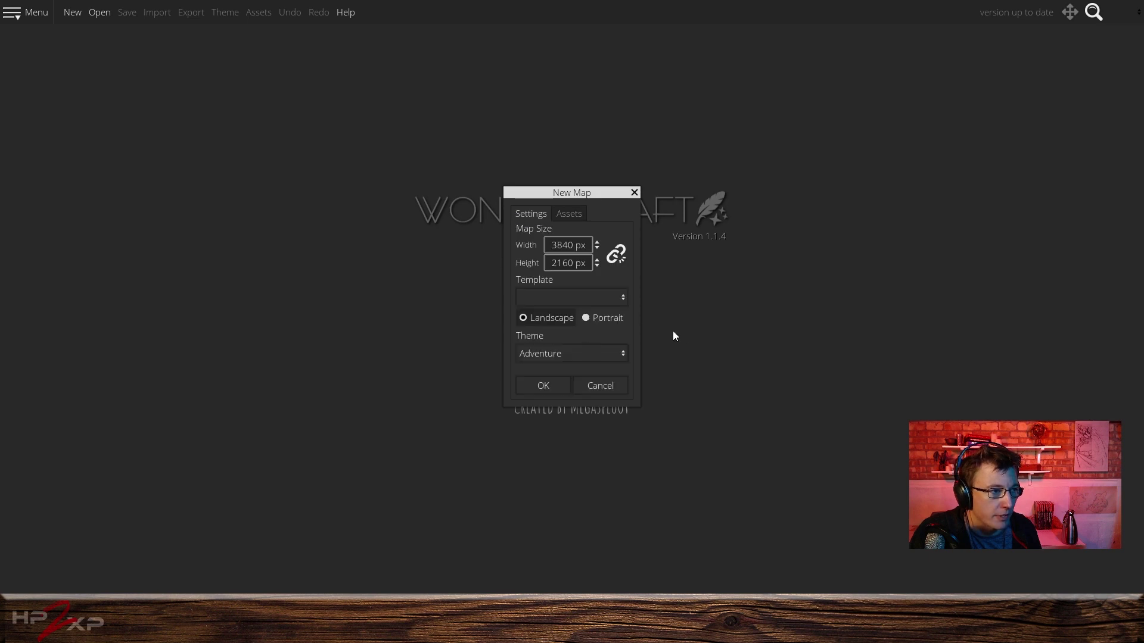
{"action": "left_click", "coordinate": [621, 298]}
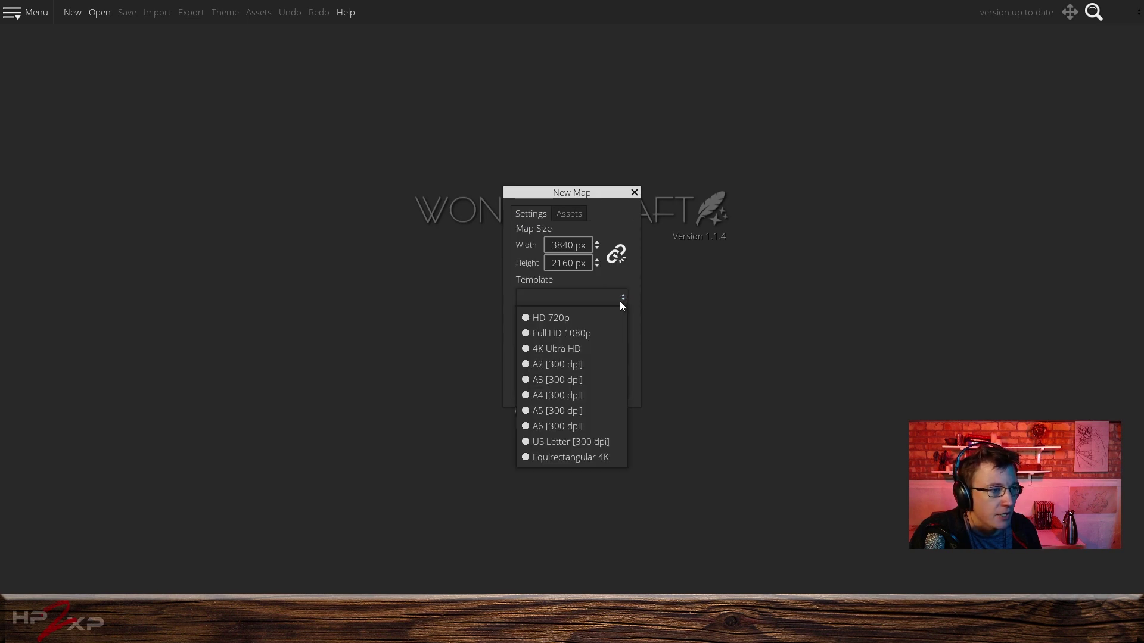
{"action": "left_click", "coordinate": [569, 349]}
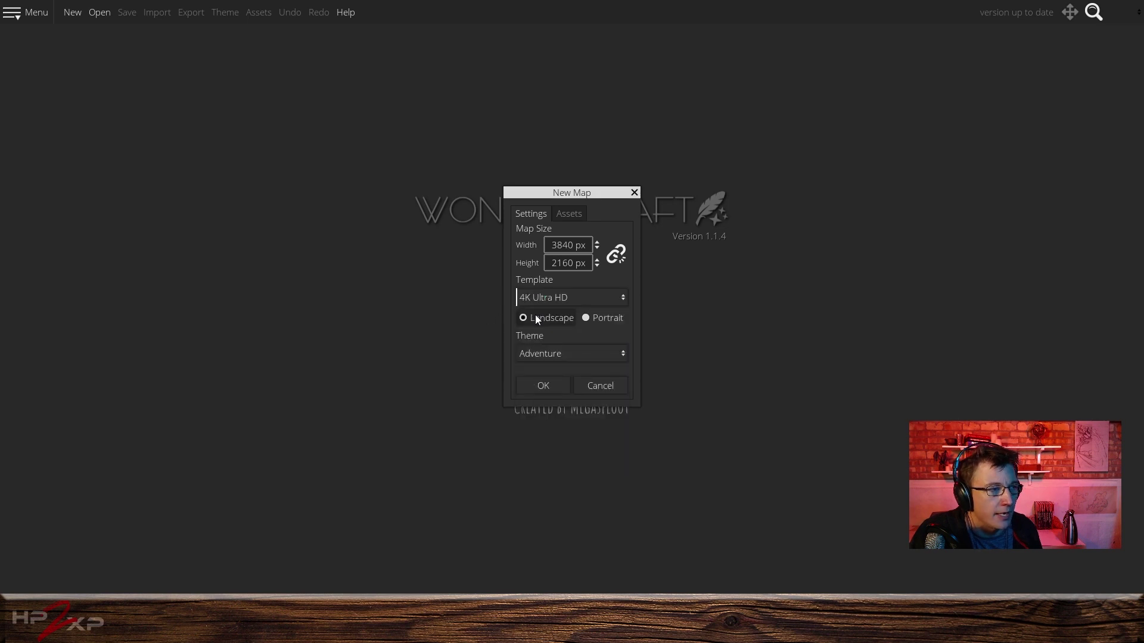
{"action": "left_click", "coordinate": [611, 356]}
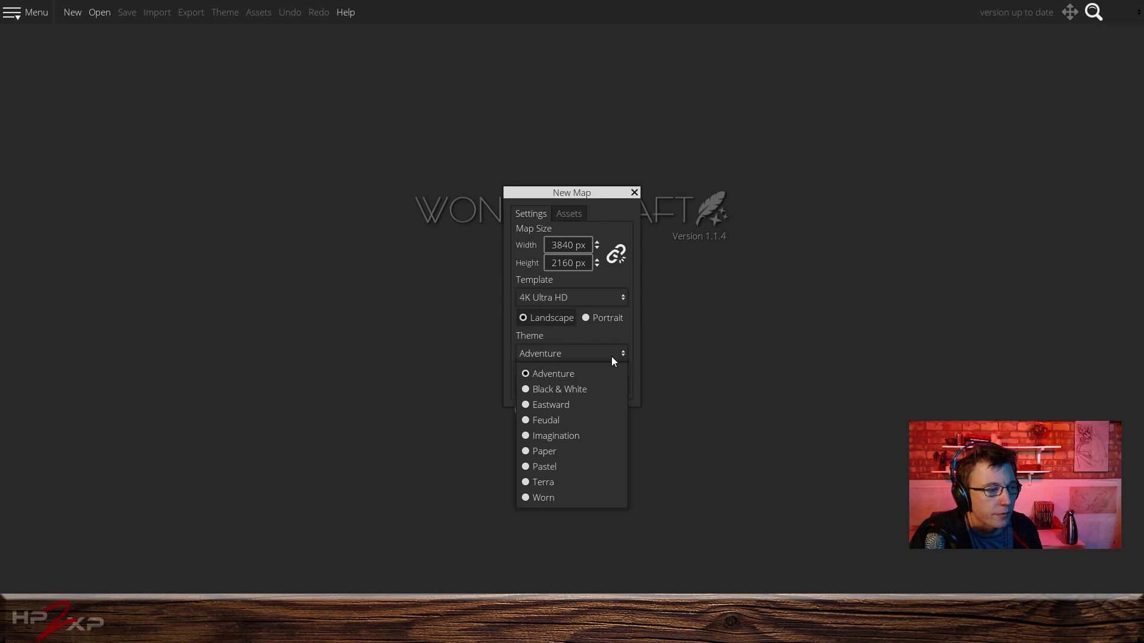
{"action": "left_click", "coordinate": [574, 418]}
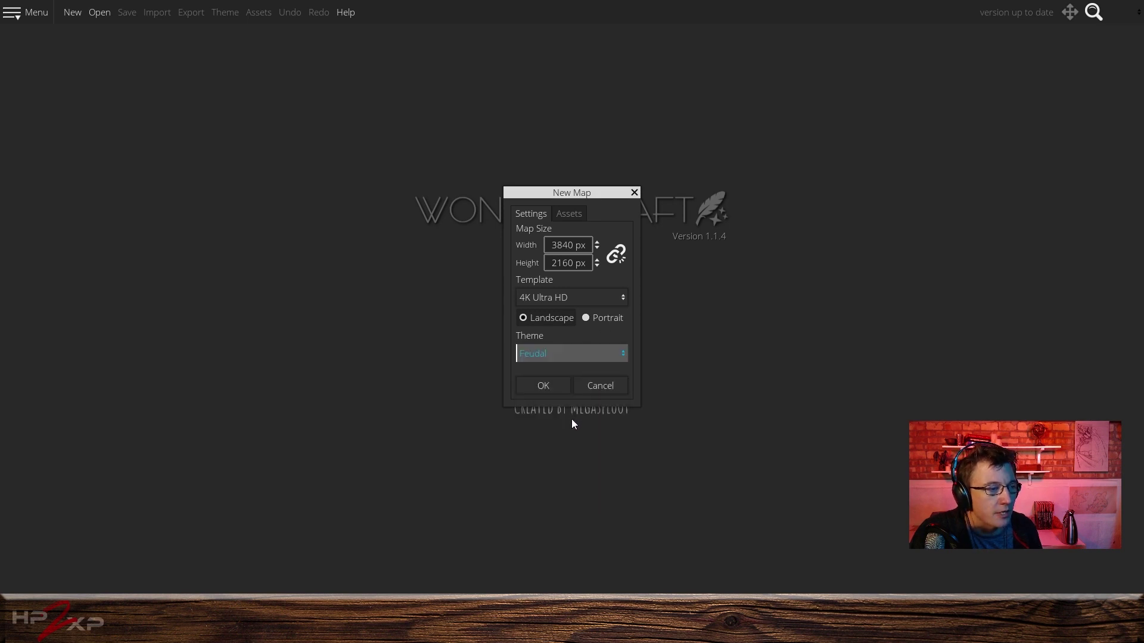
{"action": "left_click", "coordinate": [552, 390]}
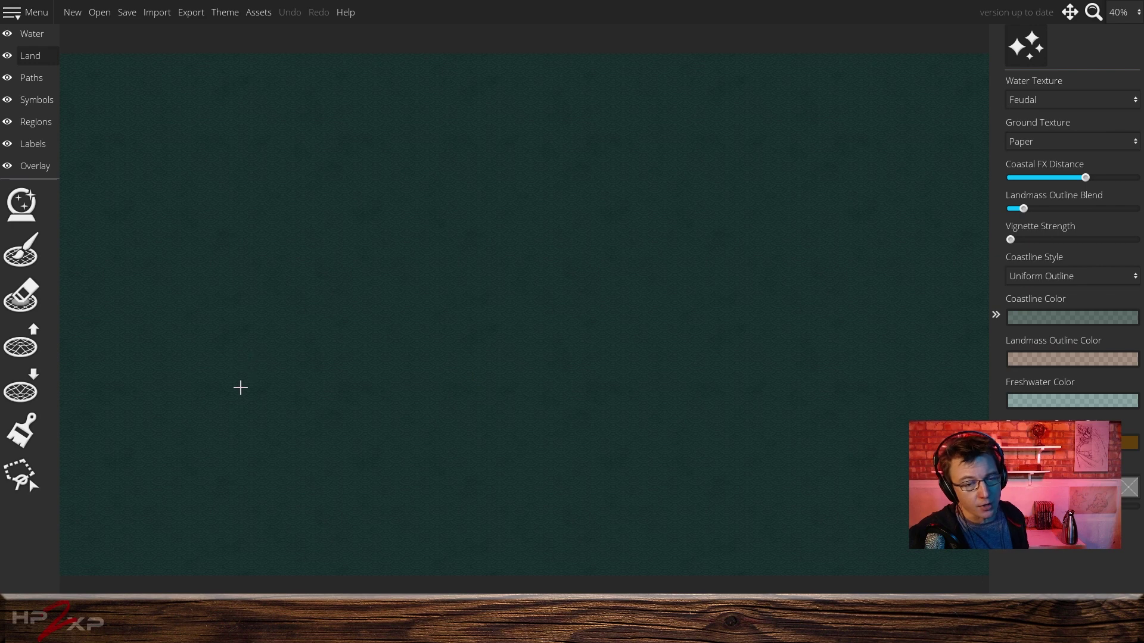
Paint an elongated landmass in the map's northwest with the size 64 land brush and raise a rough coast along its north edge.
{"action": "left_click", "coordinate": [25, 262]}
{"action": "mouse_move", "coordinate": [237, 255]}
{"action": "left_mouse_down"}
{"action": "mouse_move", "coordinate": [304, 242]}
{"action": "mouse_move", "coordinate": [371, 253]}
{"action": "mouse_move", "coordinate": [297, 261]}
{"action": "mouse_move", "coordinate": [282, 236]}
{"action": "mouse_move", "coordinate": [342, 277]}
{"action": "mouse_move", "coordinate": [262, 248]}
{"action": "mouse_move", "coordinate": [275, 271]}
{"action": "mouse_move", "coordinate": [251, 235]}
{"action": "mouse_move", "coordinate": [289, 243]}
{"action": "mouse_move", "coordinate": [307, 265]}
{"action": "mouse_move", "coordinate": [294, 228]}
{"action": "mouse_move", "coordinate": [335, 266]}
{"action": "mouse_move", "coordinate": [304, 246]}
{"action": "mouse_move", "coordinate": [337, 243]}
{"action": "mouse_move", "coordinate": [331, 249]}
{"action": "mouse_move", "coordinate": [392, 280]}
{"action": "left_mouse_up"}
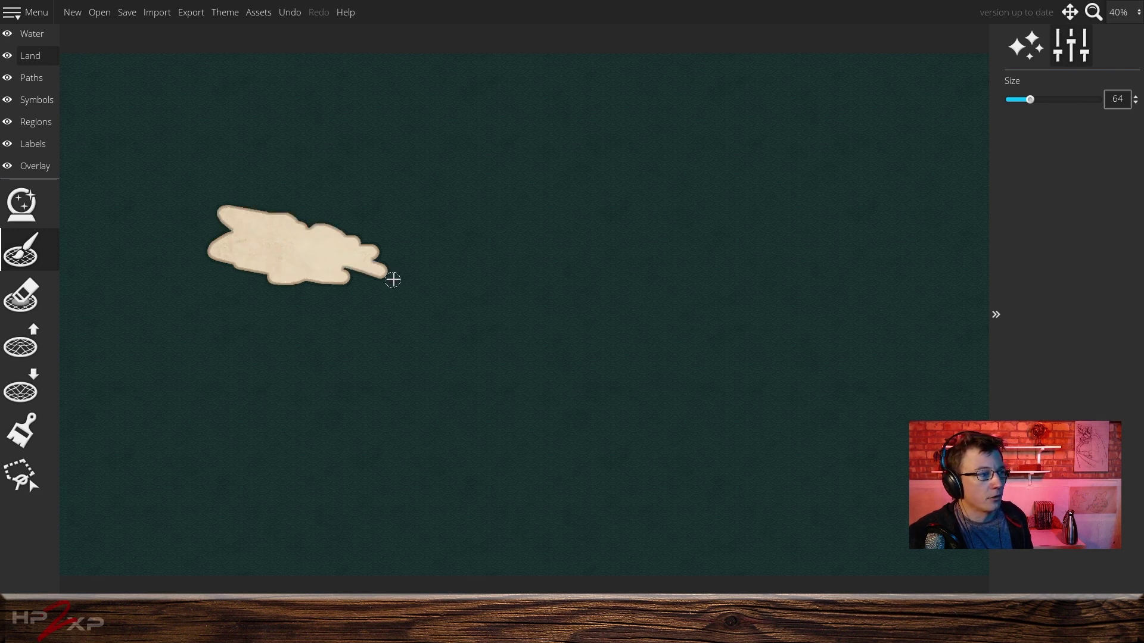
{"action": "left_click", "coordinate": [21, 341]}
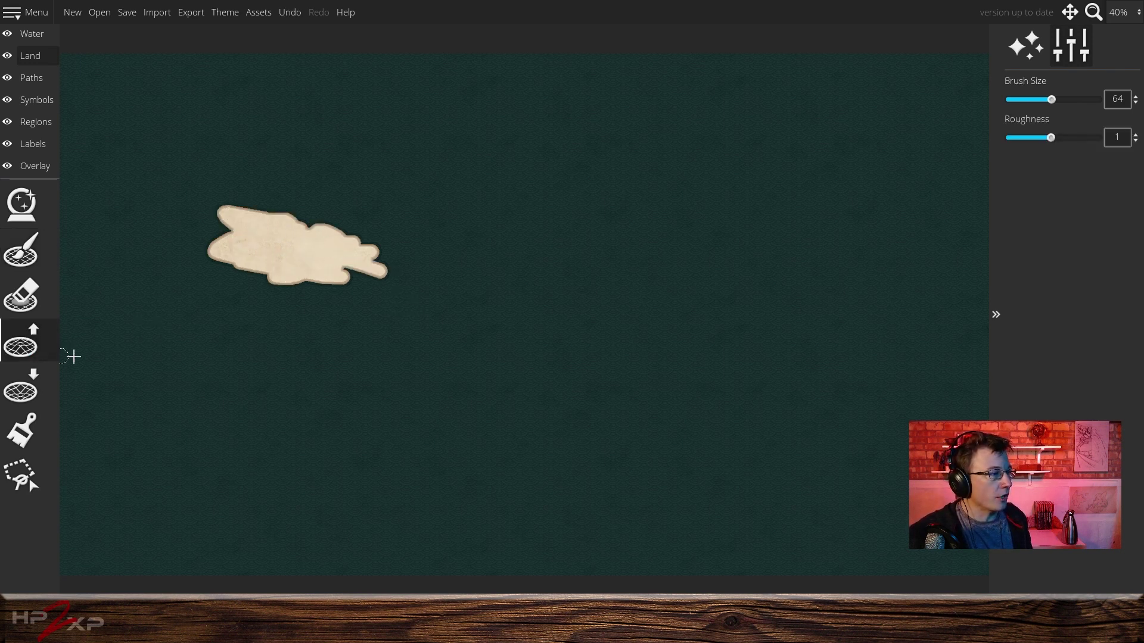
{"action": "mouse_move", "coordinate": [335, 237]}
{"action": "left_mouse_down"}
{"action": "mouse_move", "coordinate": [295, 227]}
{"action": "mouse_move", "coordinate": [284, 212]}
{"action": "mouse_move", "coordinate": [225, 199]}
{"action": "left_mouse_up"}
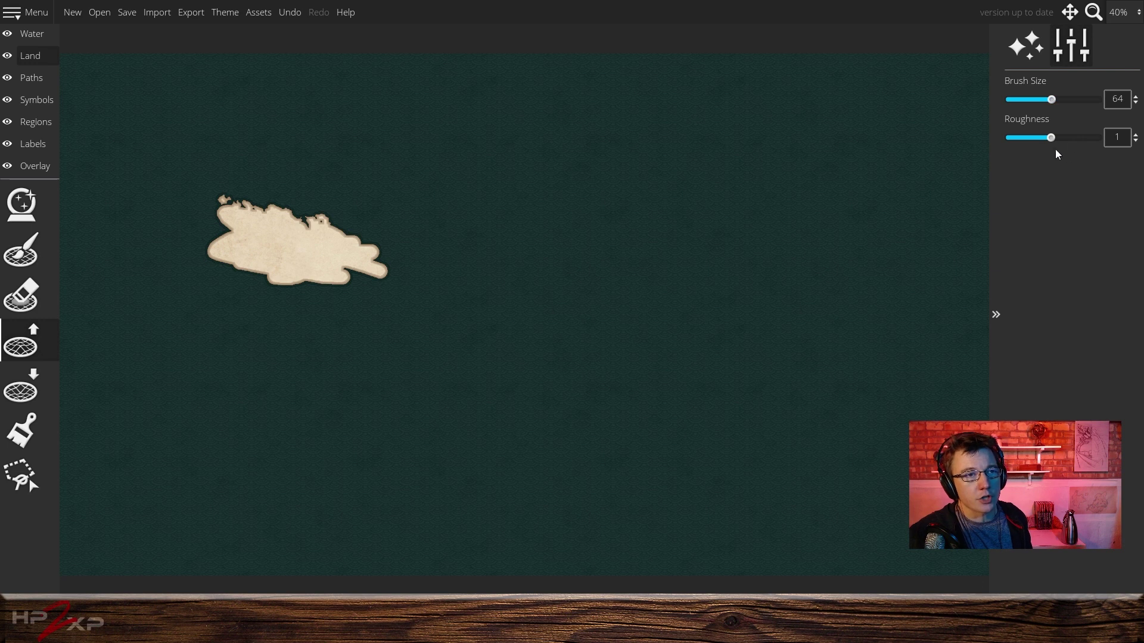
Raise land with brush size 118 and roughness 2 around the landmass's coast, and add four narrow islands to its north, east and south.
{"action": "left_click_drag", "start_coordinate": [1051, 138], "coordinate": [1098, 138]}
{"action": "left_click_drag", "start_coordinate": [1051, 99], "coordinate": [1090, 99]}
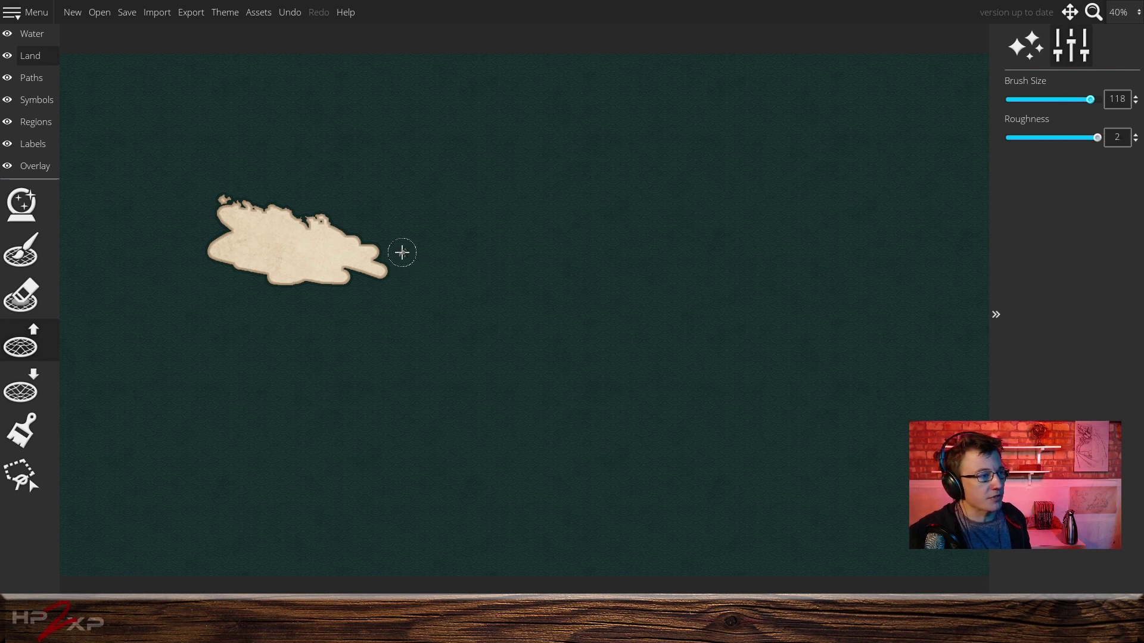
{"action": "mouse_move", "coordinate": [402, 252]}
{"action": "left_mouse_down"}
{"action": "mouse_move", "coordinate": [373, 245]}
{"action": "mouse_move", "coordinate": [433, 272]}
{"action": "mouse_move", "coordinate": [375, 259]}
{"action": "mouse_move", "coordinate": [394, 256]}
{"action": "mouse_move", "coordinate": [399, 280]}
{"action": "mouse_move", "coordinate": [347, 280]}
{"action": "mouse_move", "coordinate": [339, 268]}
{"action": "mouse_move", "coordinate": [343, 277]}
{"action": "mouse_move", "coordinate": [320, 286]}
{"action": "mouse_move", "coordinate": [230, 273]}
{"action": "mouse_move", "coordinate": [207, 252]}
{"action": "mouse_move", "coordinate": [227, 228]}
{"action": "mouse_move", "coordinate": [214, 214]}
{"action": "mouse_move", "coordinate": [224, 199]}
{"action": "mouse_move", "coordinate": [256, 201]}
{"action": "mouse_move", "coordinate": [265, 179]}
{"action": "left_mouse_up"}
{"action": "left_click_drag", "start_coordinate": [298, 130], "coordinate": [357, 124]}
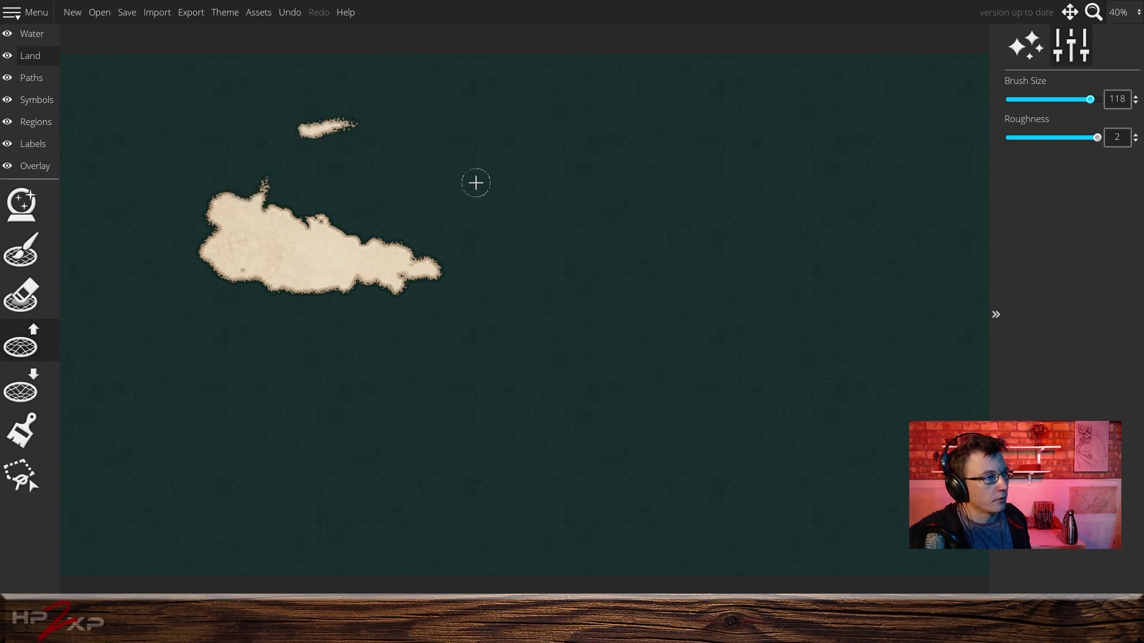
{"action": "mouse_move", "coordinate": [475, 183]}
{"action": "left_mouse_down"}
{"action": "mouse_move", "coordinate": [529, 212]}
{"action": "mouse_move", "coordinate": [529, 232]}
{"action": "left_mouse_up"}
{"action": "mouse_move", "coordinate": [520, 273]}
{"action": "left_mouse_down"}
{"action": "mouse_move", "coordinate": [468, 344]}
{"action": "mouse_move", "coordinate": [411, 378]}
{"action": "mouse_move", "coordinate": [338, 394]}
{"action": "left_mouse_up"}
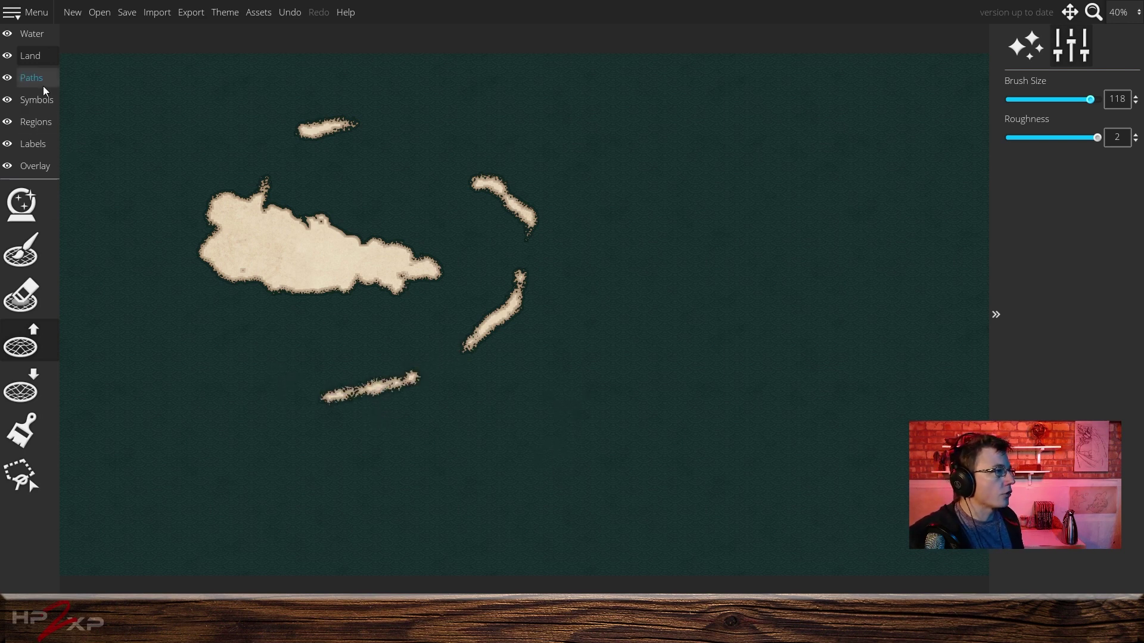
Add a grid overlay with the Flat Hex pattern to the map.
{"action": "left_click", "coordinate": [32, 168]}
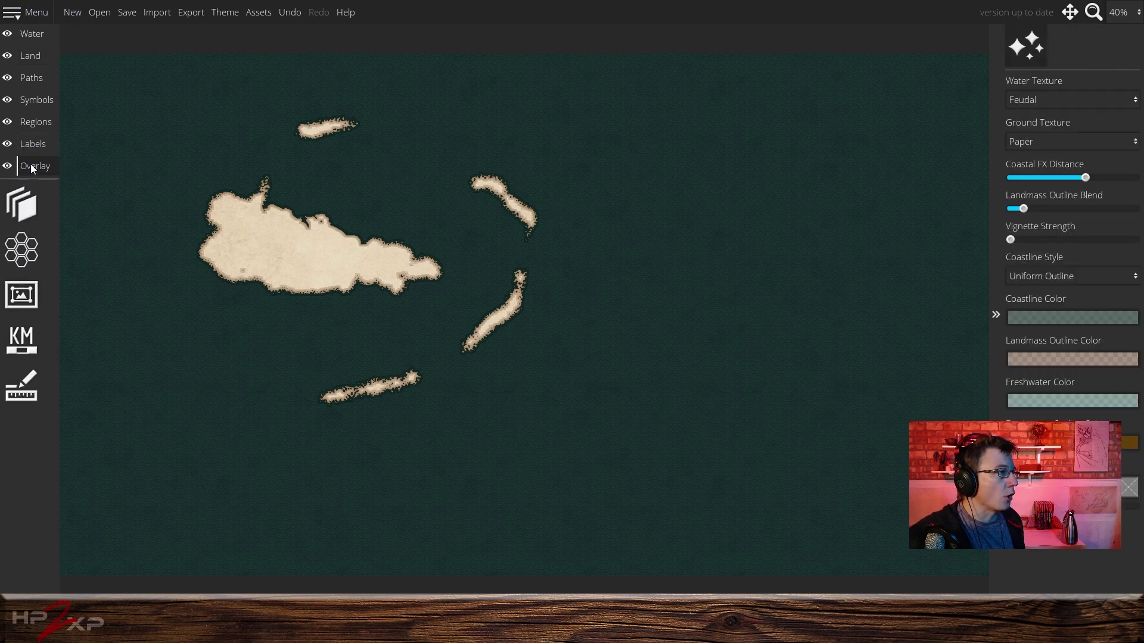
{"action": "left_click", "coordinate": [24, 263]}
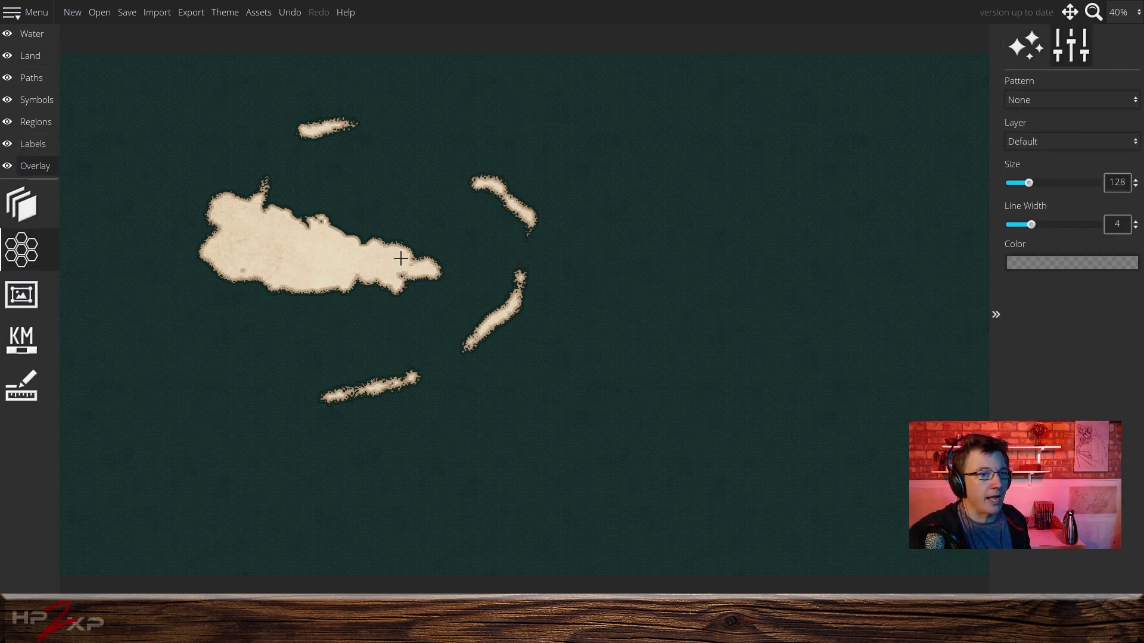
{"action": "left_click", "coordinate": [1093, 99]}
{"action": "left_click", "coordinate": [1088, 151]}
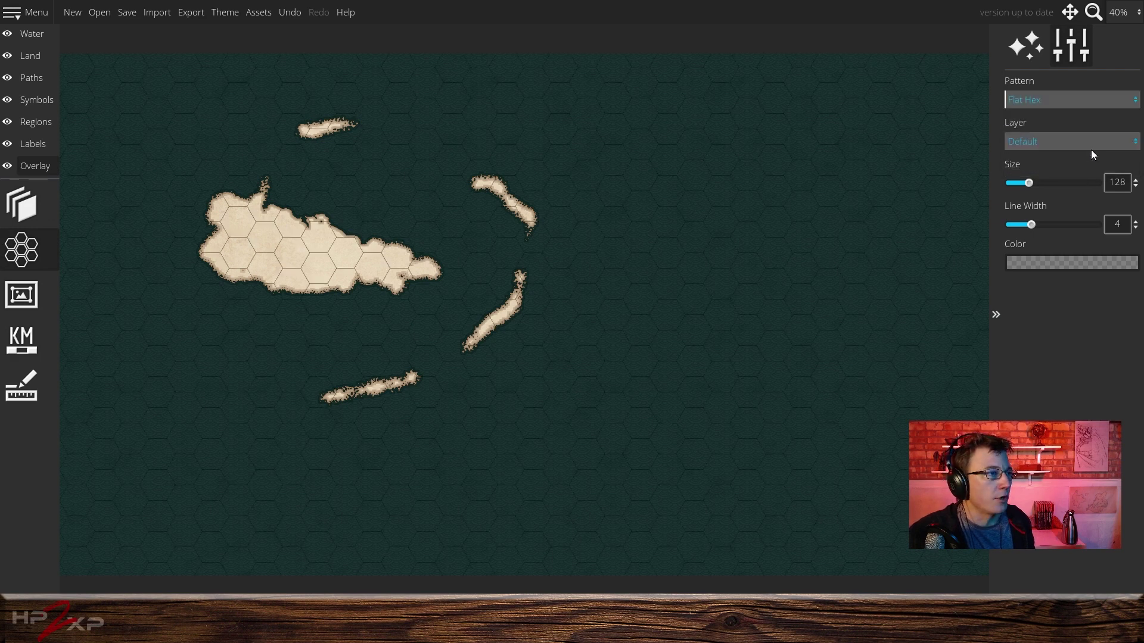
Set the hex grid's color to the semi-transparent off-white 7efdfcfa.
{"action": "left_click", "coordinate": [1085, 264]}
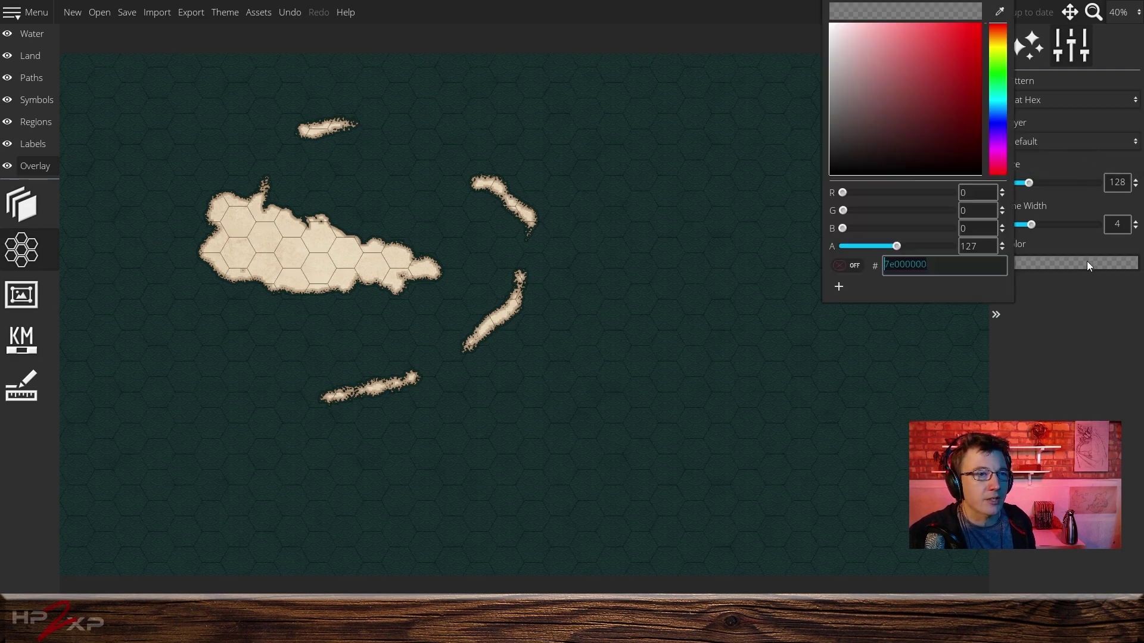
{"action": "left_click", "coordinate": [997, 45]}
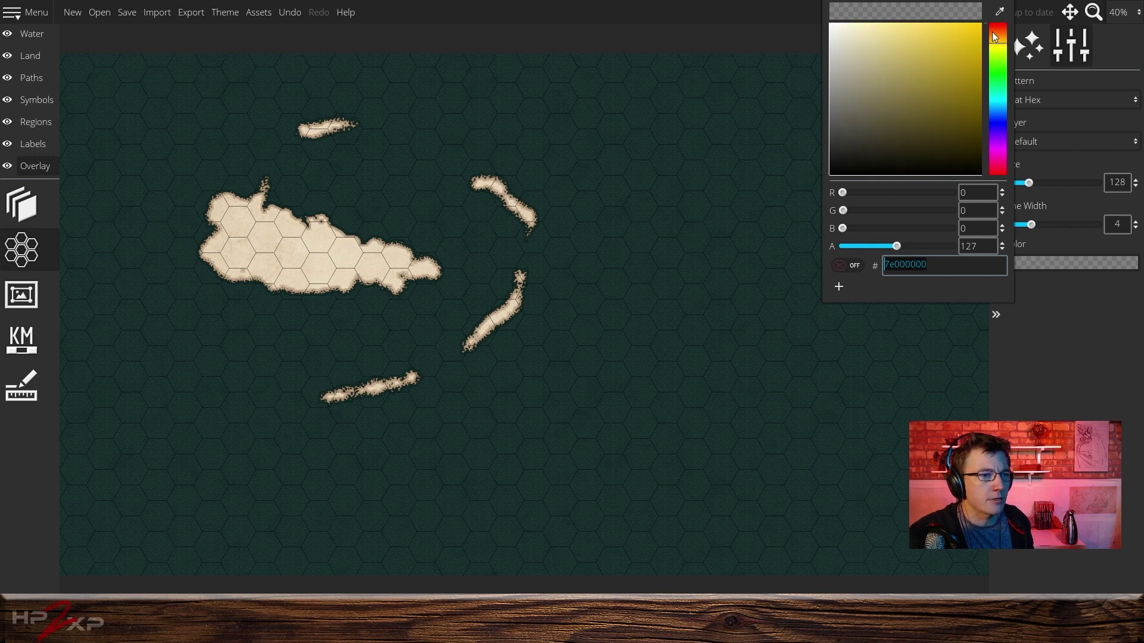
{"action": "left_click", "coordinate": [834, 26]}
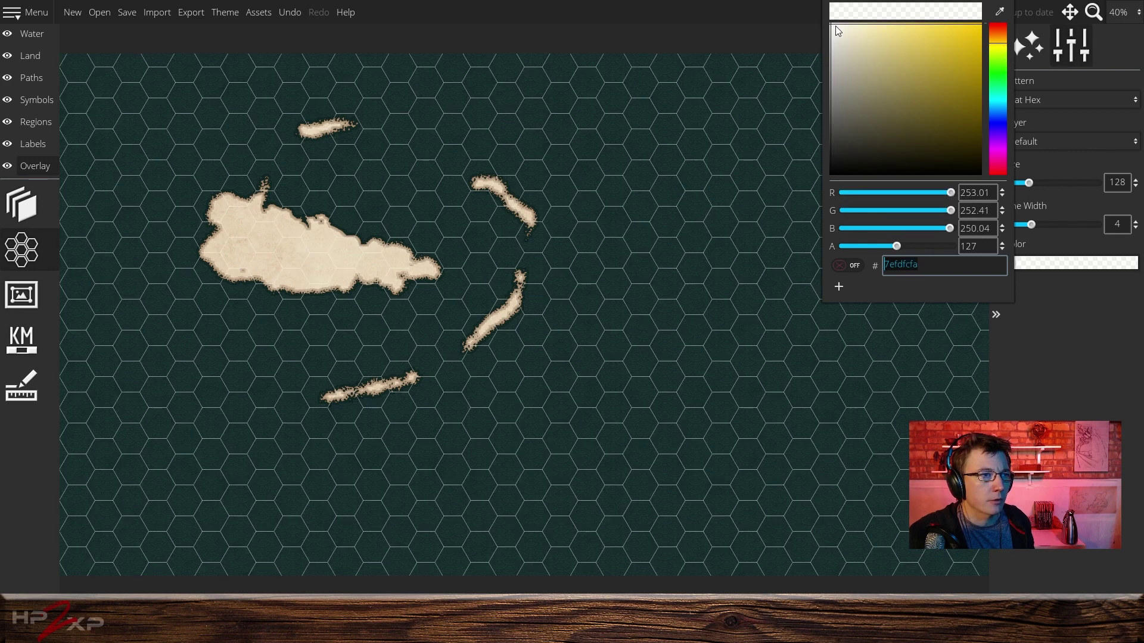
{"action": "left_click", "coordinate": [1073, 308]}
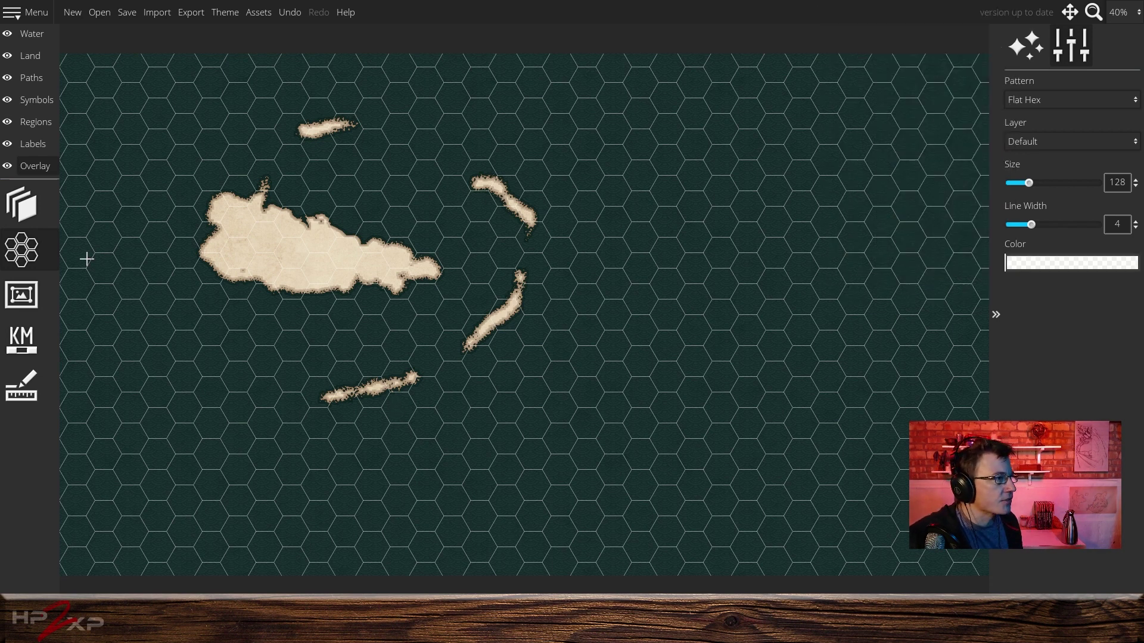
Set the hex grid's size to 64 and its line width to 3.
{"action": "left_click", "coordinate": [1023, 184]}
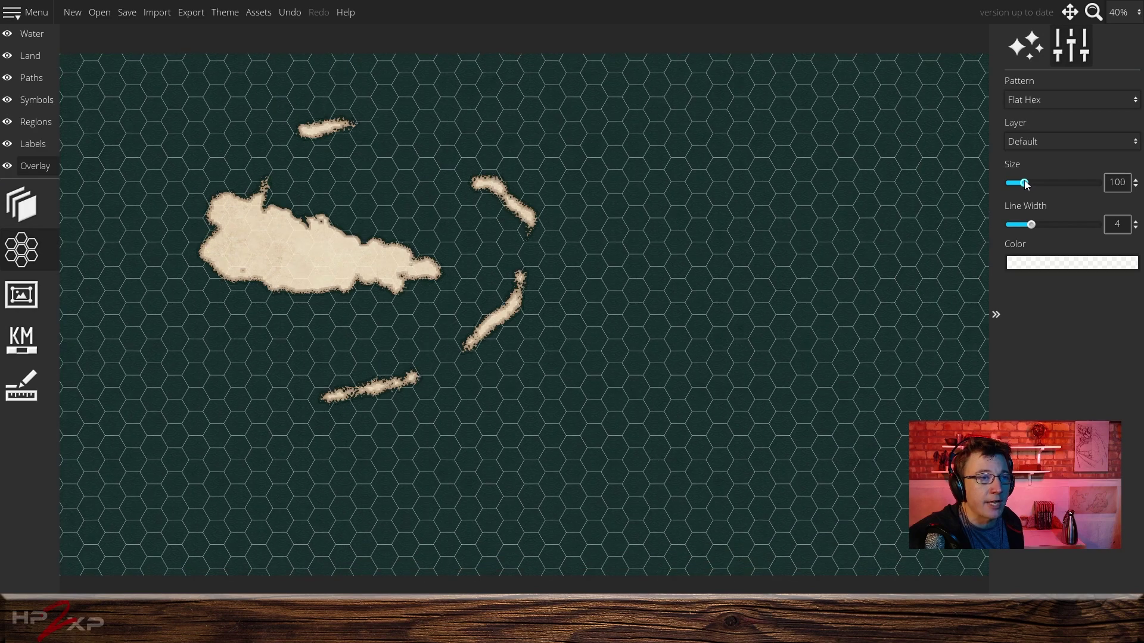
{"action": "left_click_drag", "start_coordinate": [1022, 184], "coordinate": [1011, 184]}
{"action": "left_click_drag", "start_coordinate": [1032, 226], "coordinate": [1017, 226]}
{"action": "left_click_drag", "start_coordinate": [1013, 182], "coordinate": [1016, 183]}
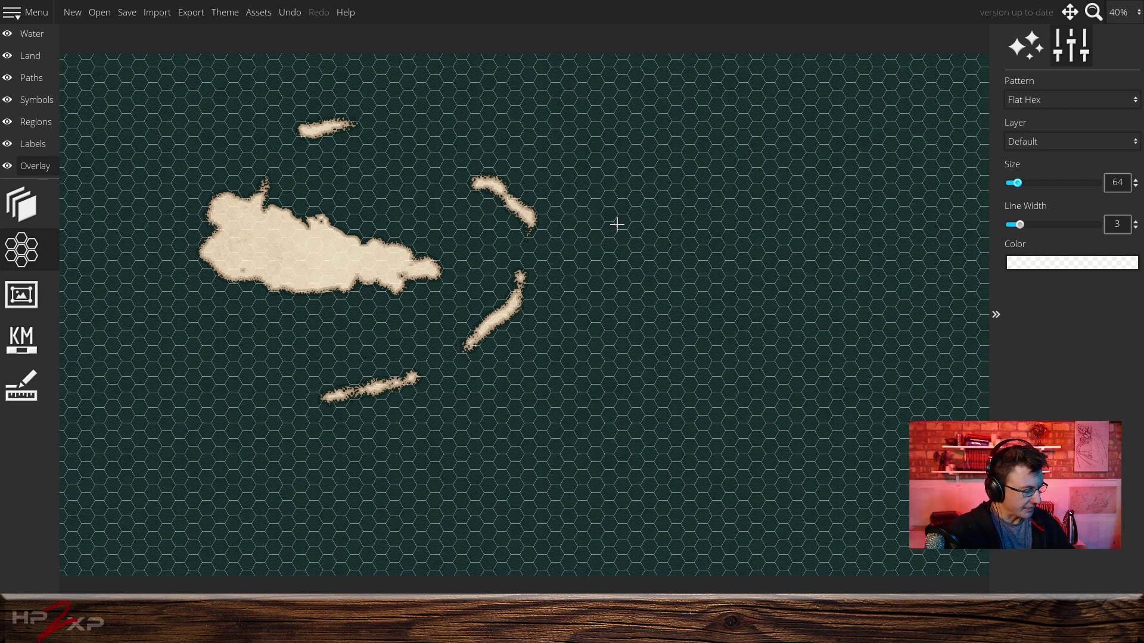
{"action": "key", "text": "s"}
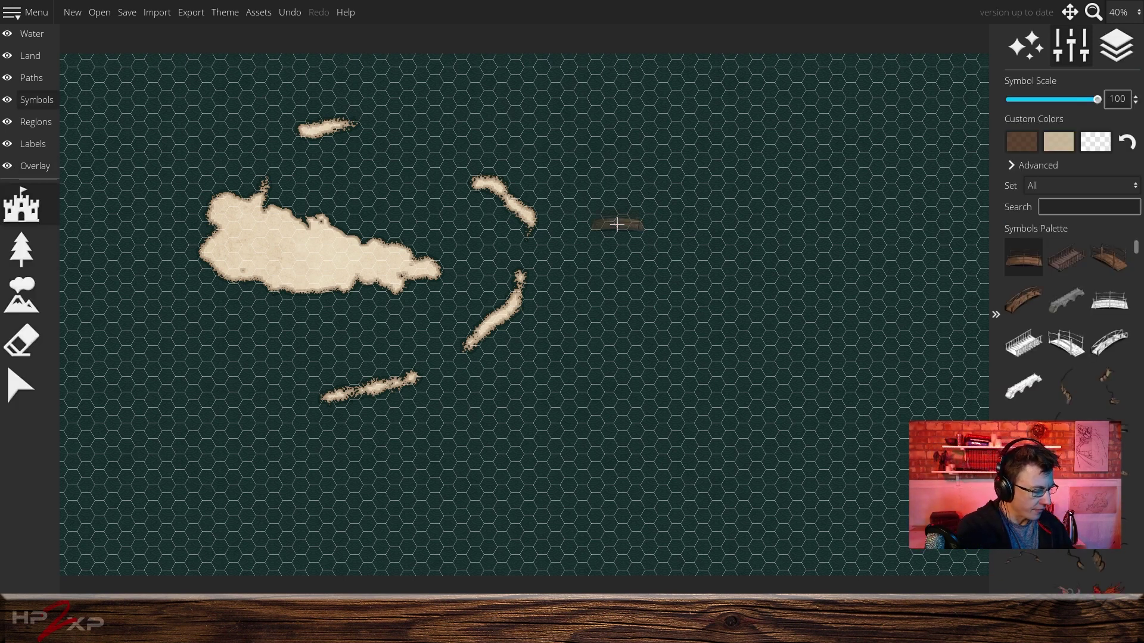
{"action": "key", "text": "r"}
{"action": "key", "text": "t"}
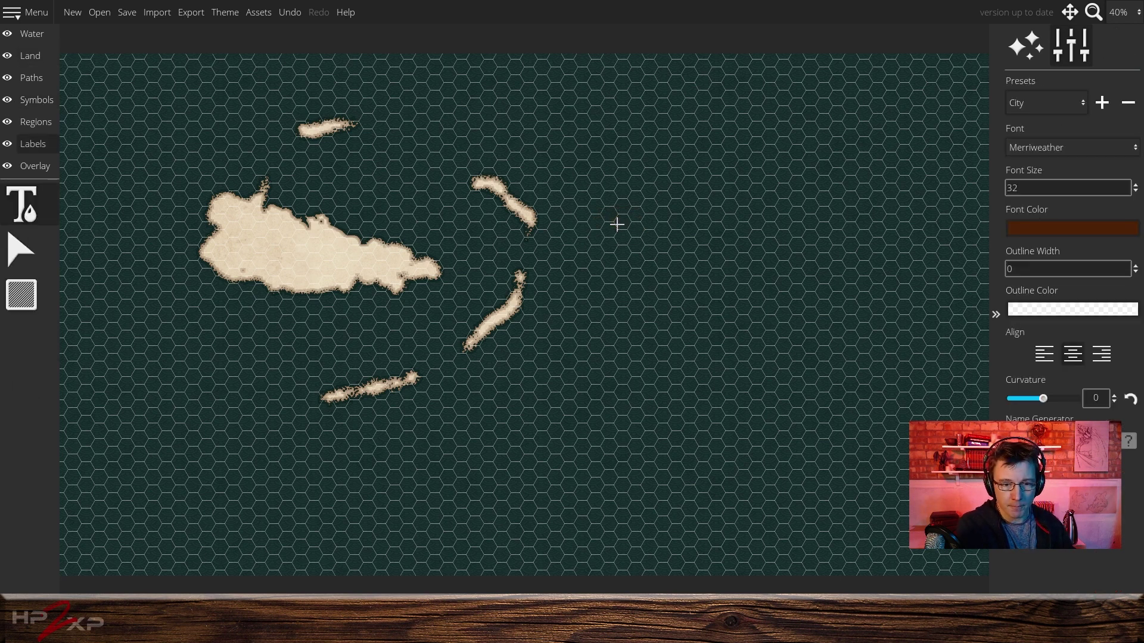